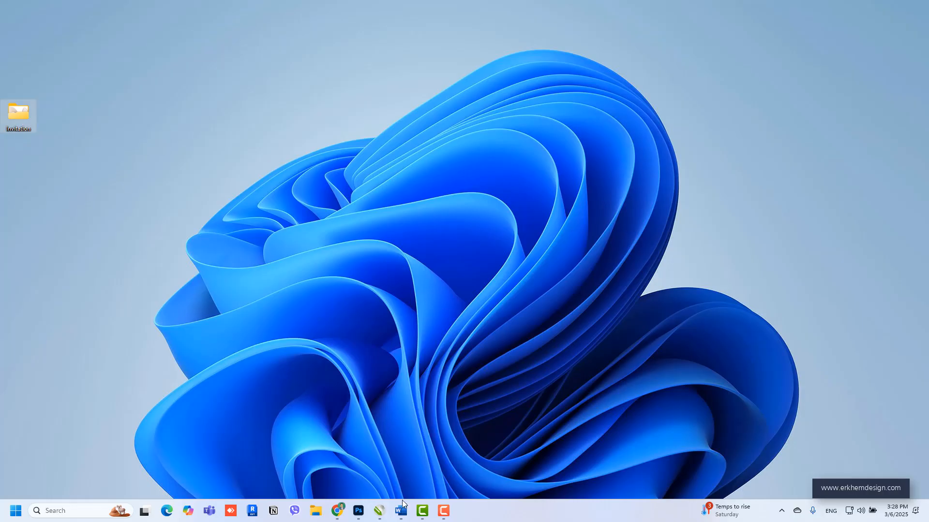
# Switch to CorelDRAW, create a new A4 document and draw a 140 × 140 mm square on the page.
pyautogui.click(379, 511)
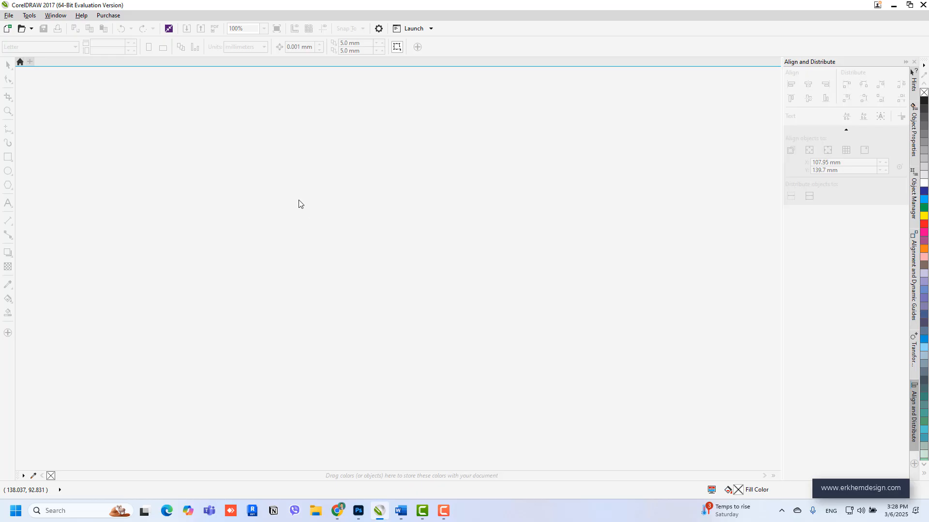
pyautogui.click(7, 30)
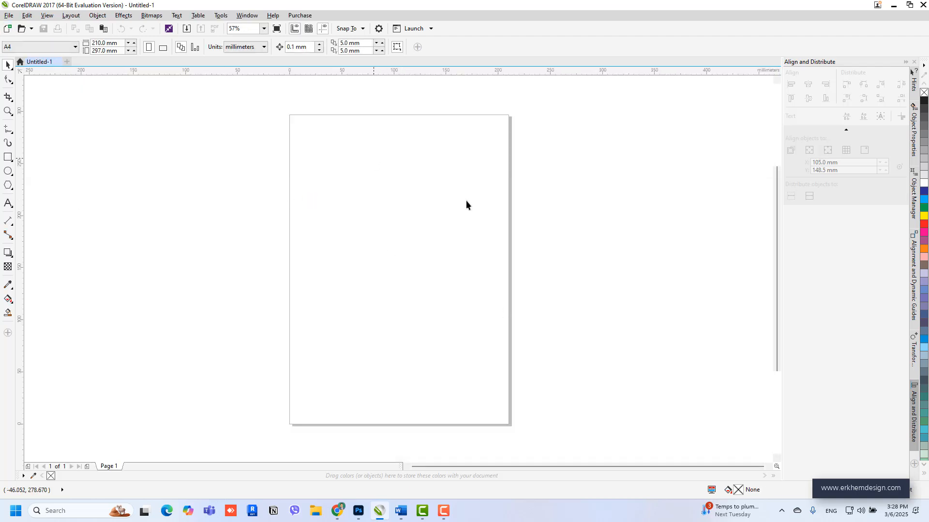
pyautogui.click(8, 157)
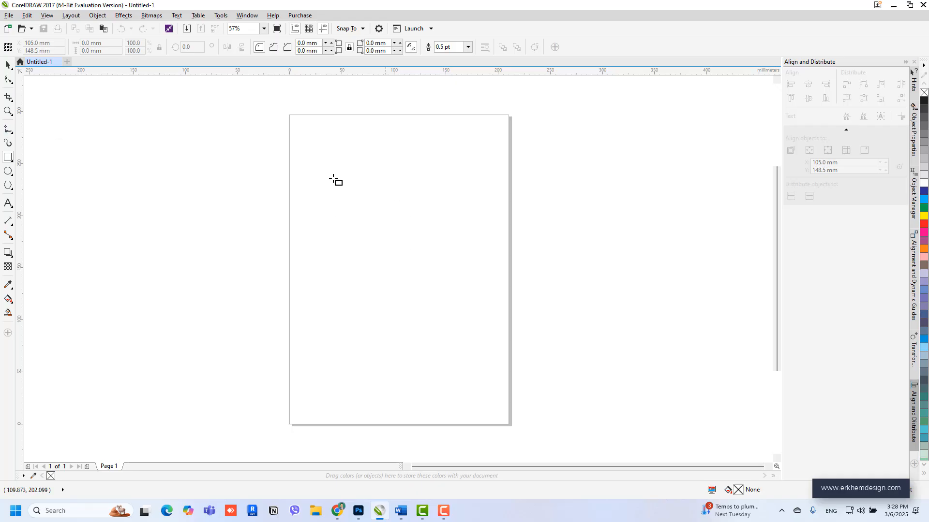
pyautogui.moveTo(304, 175); pyautogui.dragTo(473, 334)
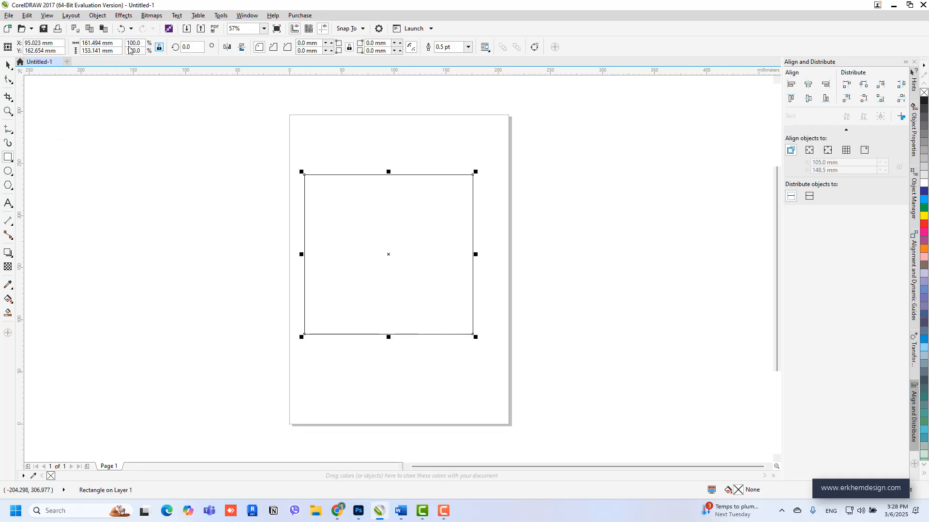
pyautogui.write('140')
pyautogui.press('Tab')
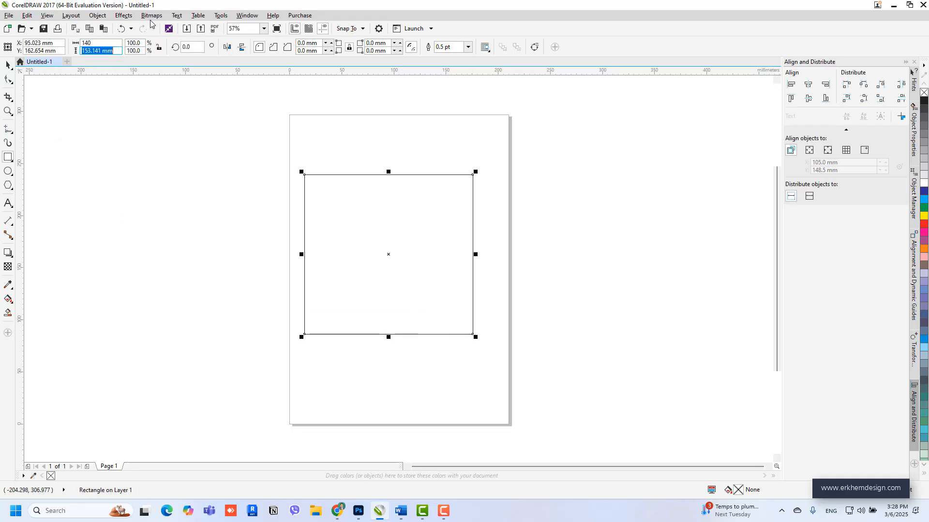
pyautogui.write('140')
pyautogui.press('Return')
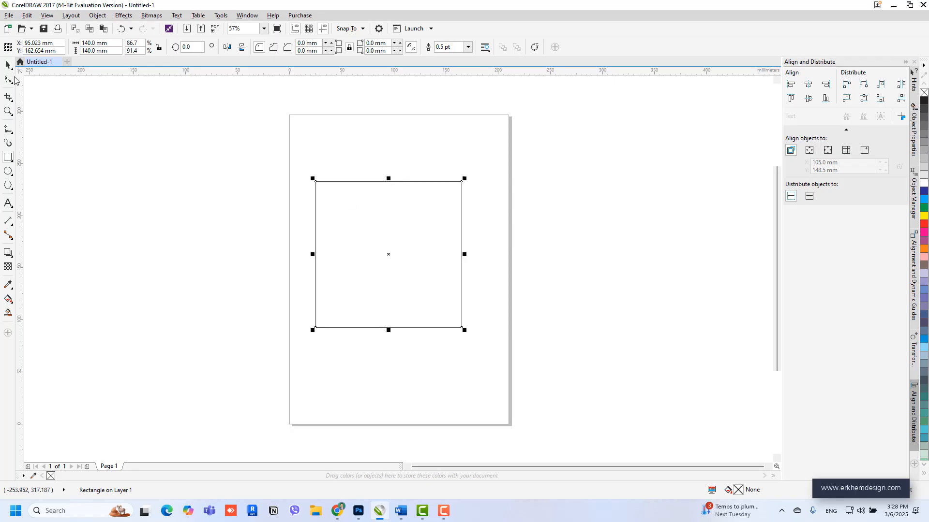
# Move the square to the upper part of the page and duplicate it, placing the copy directly below.
pyautogui.moveTo(399, 257); pyautogui.dragTo(398, 203)
pyautogui.hotkey('ctrl', 'd')
pyautogui.moveTo(395, 168); pyautogui.dragTo(386, 325)
pyautogui.click(396, 242)
pyautogui.click(398, 335)
pyautogui.click(331, 203)
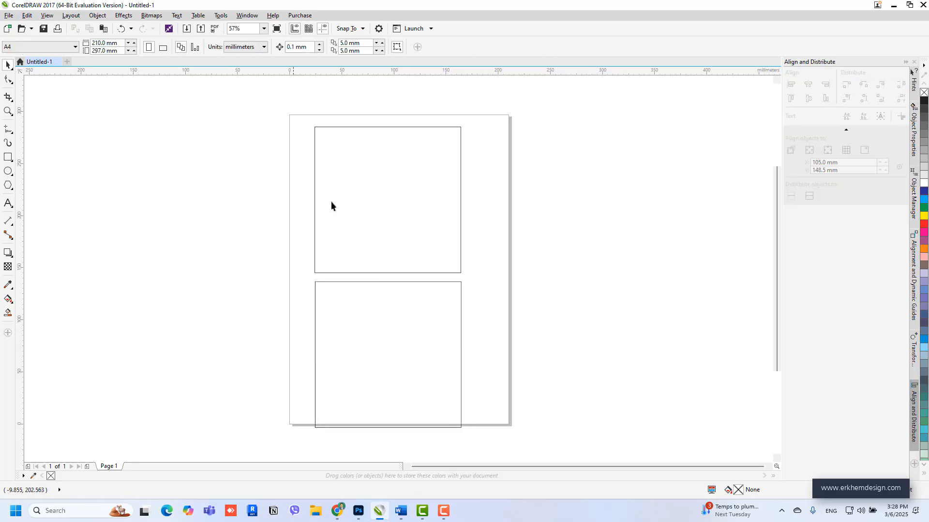
# Change the page size to A3 so that both squares fit on the page.
pyautogui.click(48, 45)
pyautogui.click(24, 88)
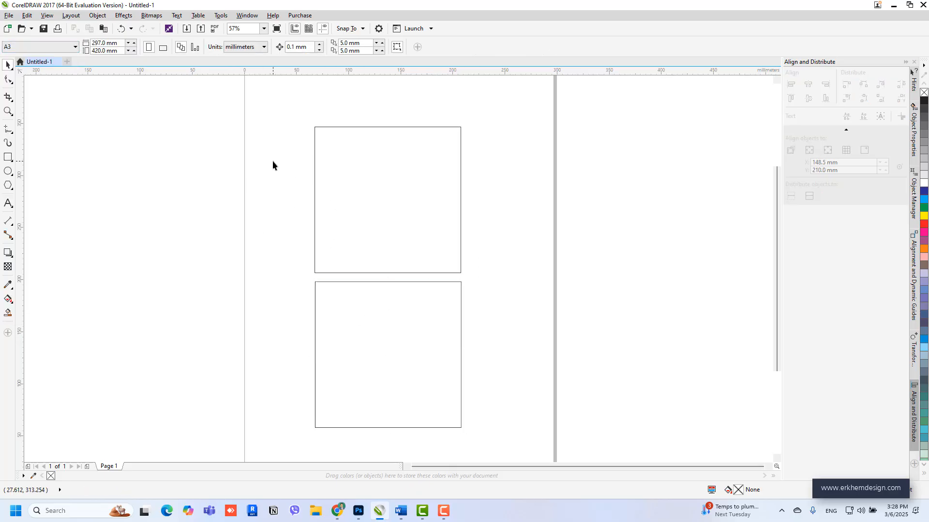
pyautogui.scroll(-2, 317, 175)
pyautogui.click(367, 196)
pyautogui.click(489, 236)
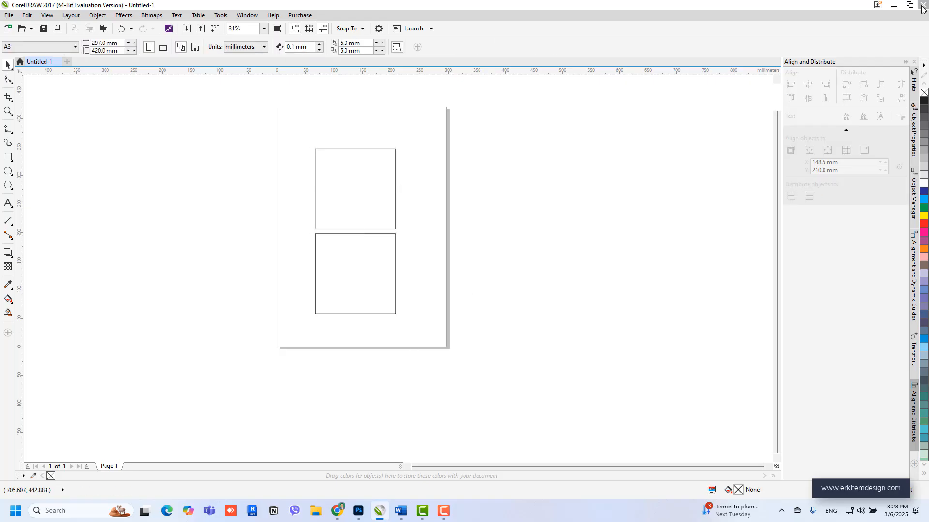
# Switch to the desktop's Invitation folder and open the Invitation New document in Word.
pyautogui.click(895, 6)
pyautogui.doubleClick(20, 115)
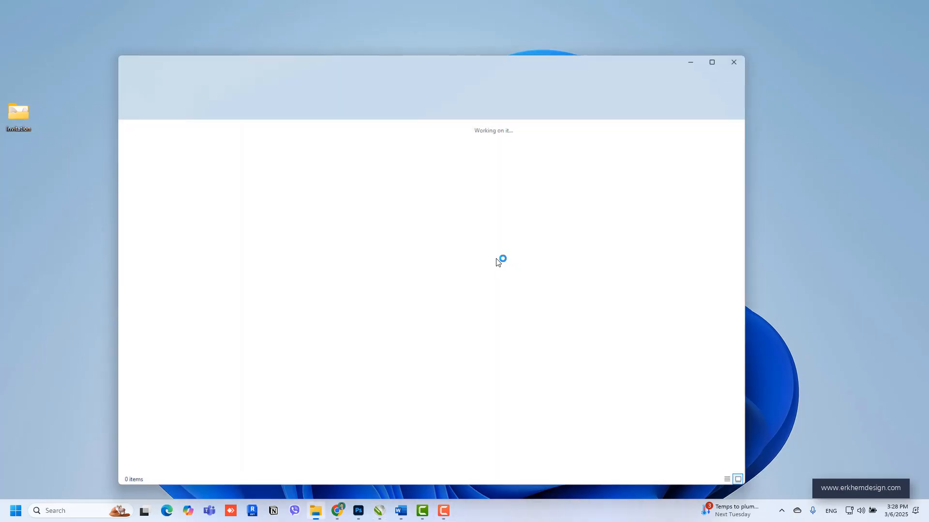
pyautogui.click(382, 155)
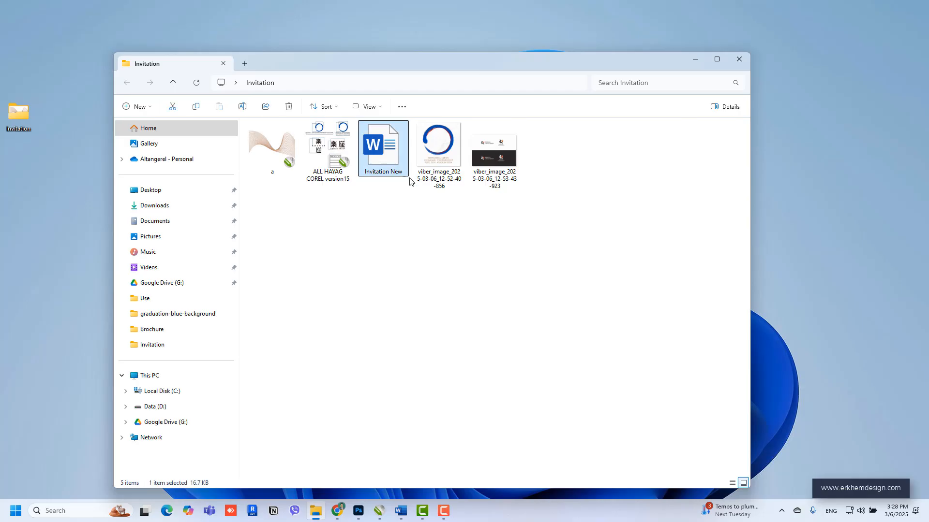
pyautogui.click(432, 161)
pyautogui.click(493, 153)
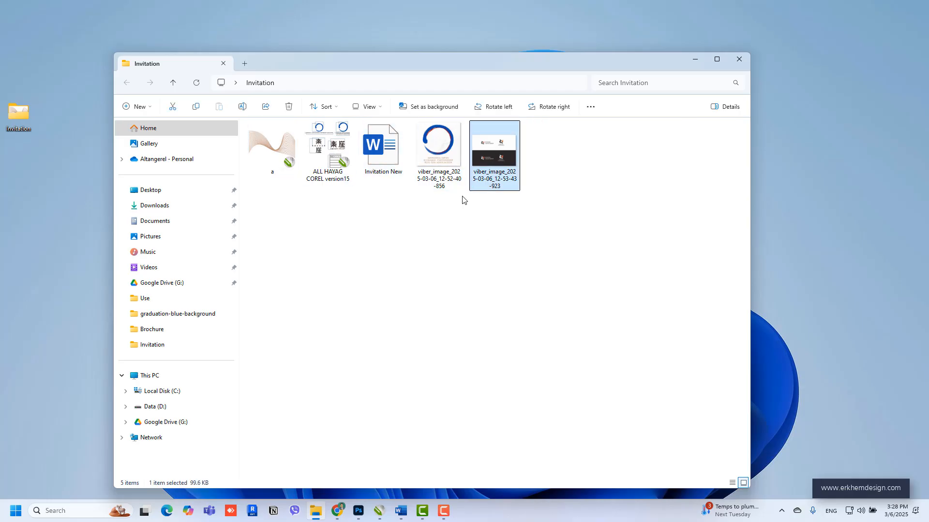
pyautogui.click(383, 155)
pyautogui.doubleClick(383, 154)
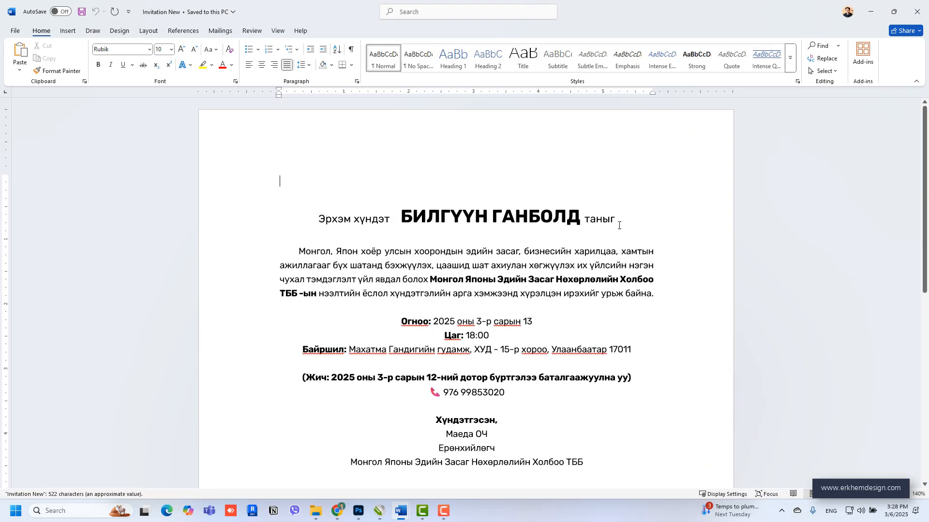
# Copy the greeting line with the guest's name from Word and paste it as artistic text near the lower square in CorelDRAW.
pyautogui.tripleClick(619, 226)
pyautogui.hotkey('ctrl', 'c')
pyautogui.scroll(-4, 557, 357)
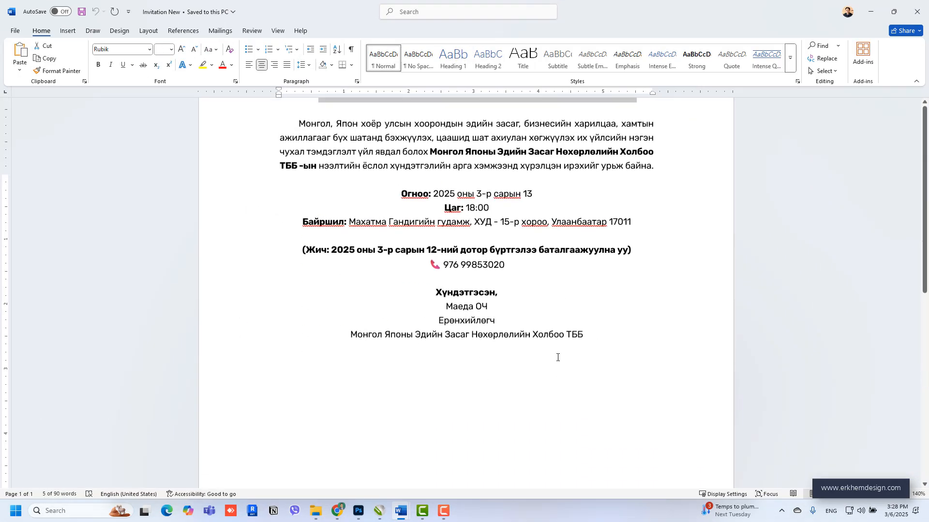
pyautogui.scroll(4, 533, 360)
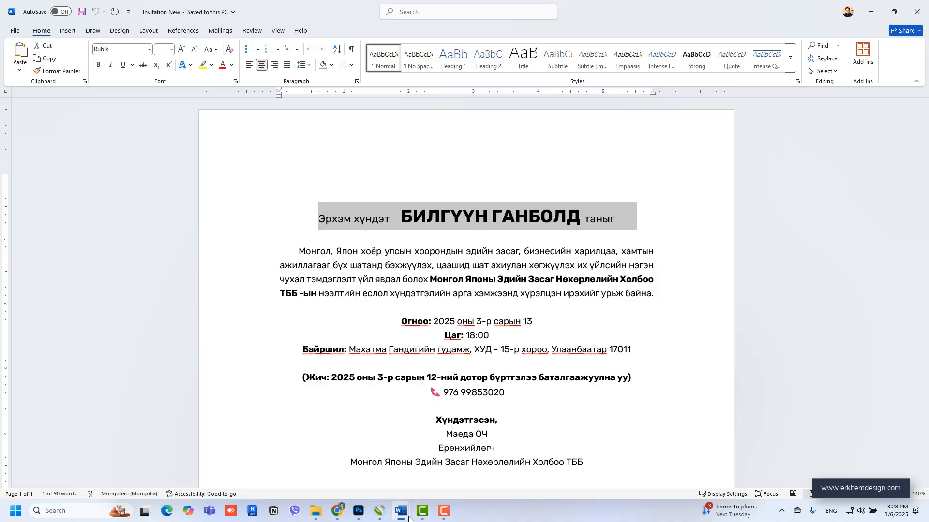
pyautogui.click(380, 511)
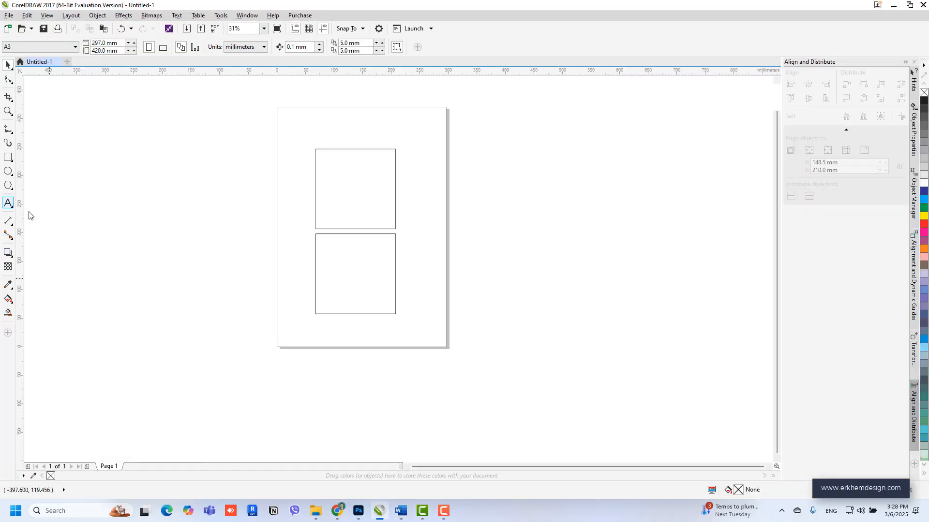
pyautogui.scroll(2, 429, 266)
pyautogui.click(405, 244)
pyautogui.hotkey('ctrl', 'v')
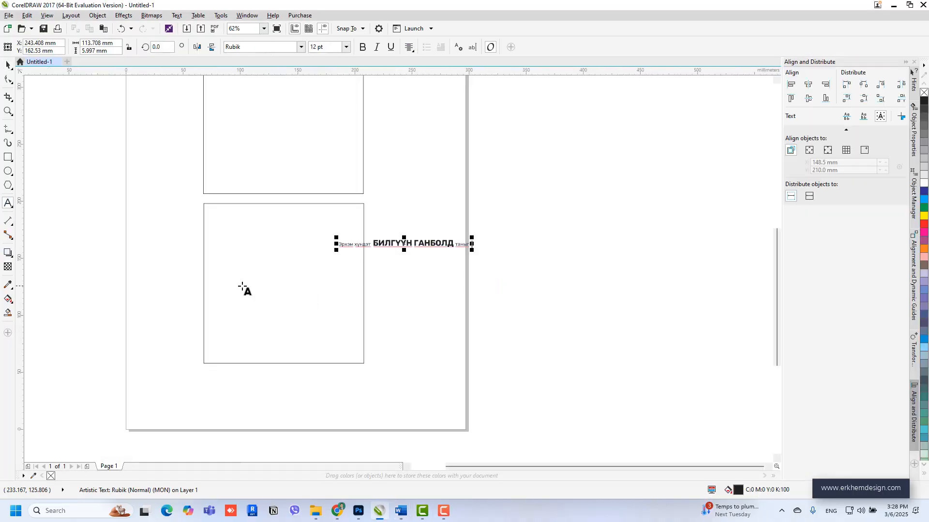
# Copy the invitation's body paragraph from Word and paste it into a paragraph text frame below the greeting in CorelDRAW.
pyautogui.hotkey('alt', 'Tab')
pyautogui.tripleClick(400, 270)
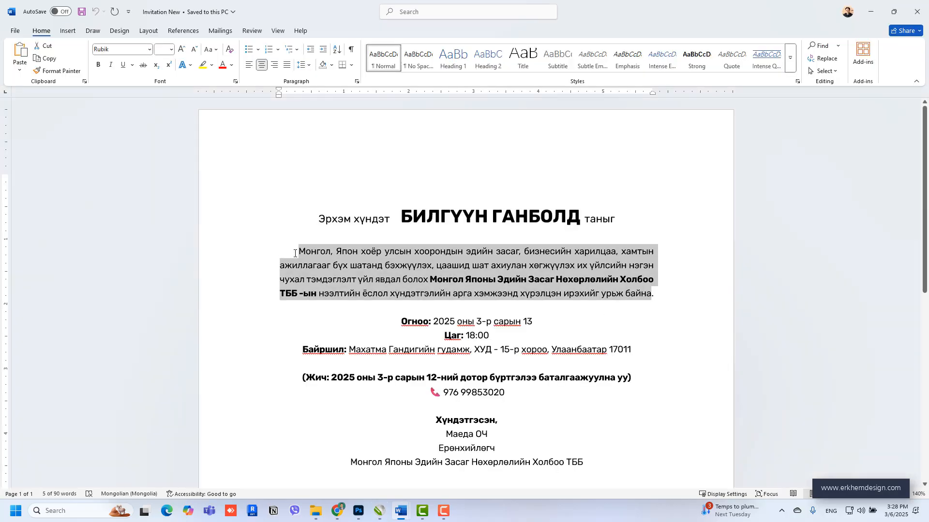
pyautogui.hotkey('alt', 'Tab')
pyautogui.moveTo(341, 259); pyautogui.dragTo(476, 305)
pyautogui.hotkey('ctrl', 'v')
# Copy the date, time and location lines from Word and place them as artistic text below the body paragraph in CorelDRAW.
pyautogui.hotkey('alt', 'Tab')
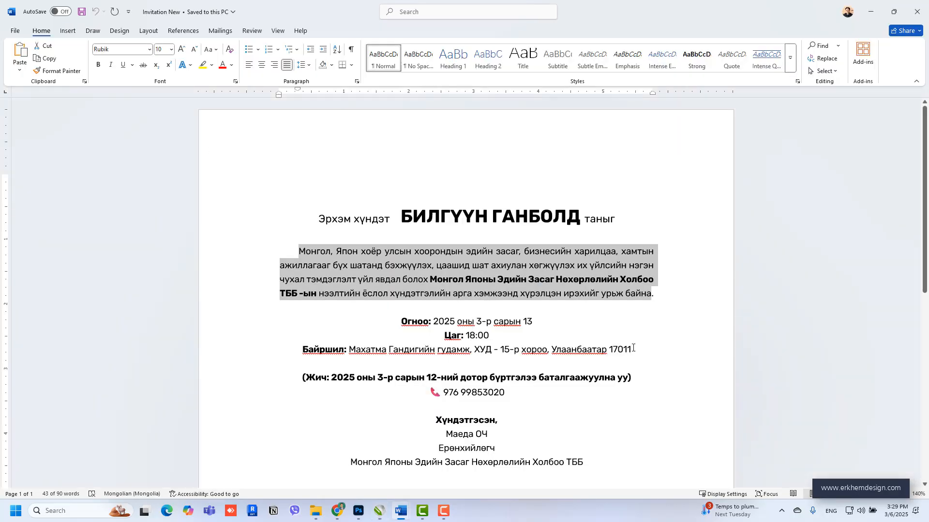
pyautogui.moveTo(633, 348); pyautogui.dragTo(408, 324)
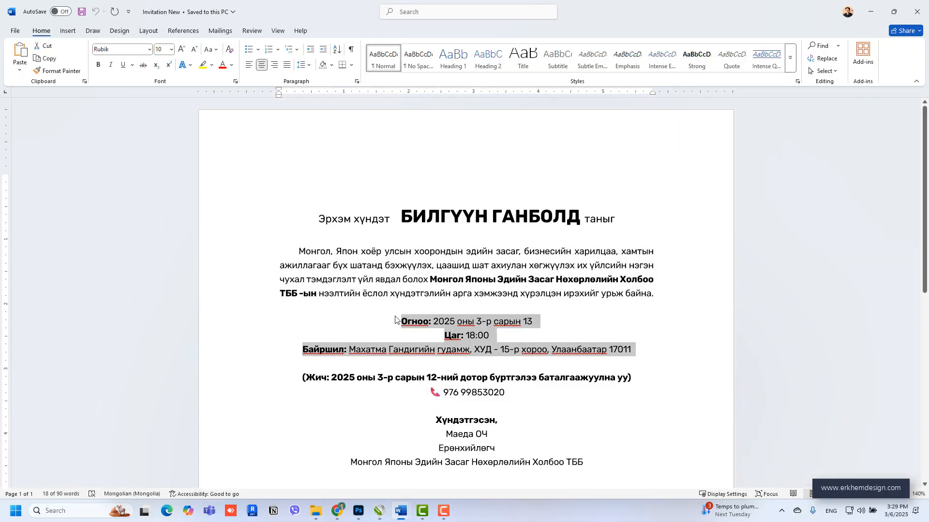
pyautogui.hotkey('alt', 'Tab')
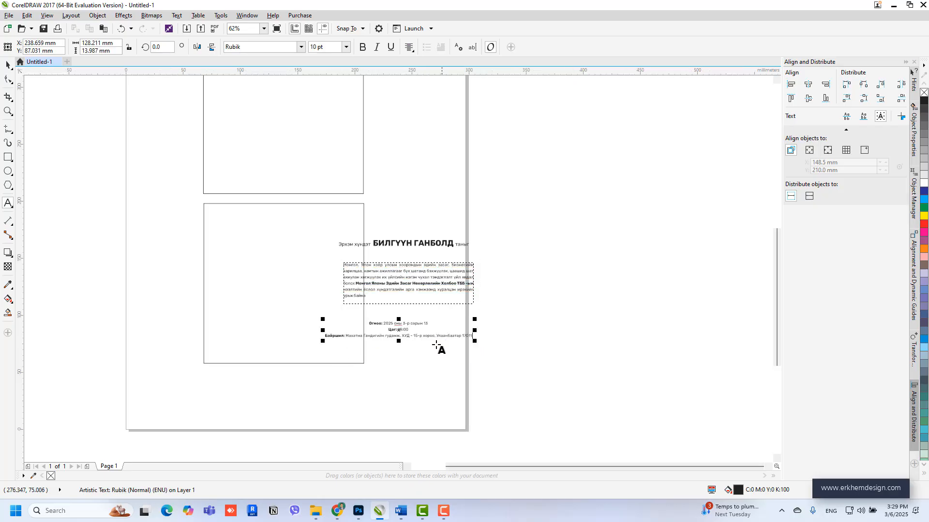
# Copy the registration note and contact phone line from Word and place them as text below the location line in CorelDRAW.
pyautogui.hotkey('alt', 'Tab')
pyautogui.moveTo(519, 394); pyautogui.dragTo(307, 383)
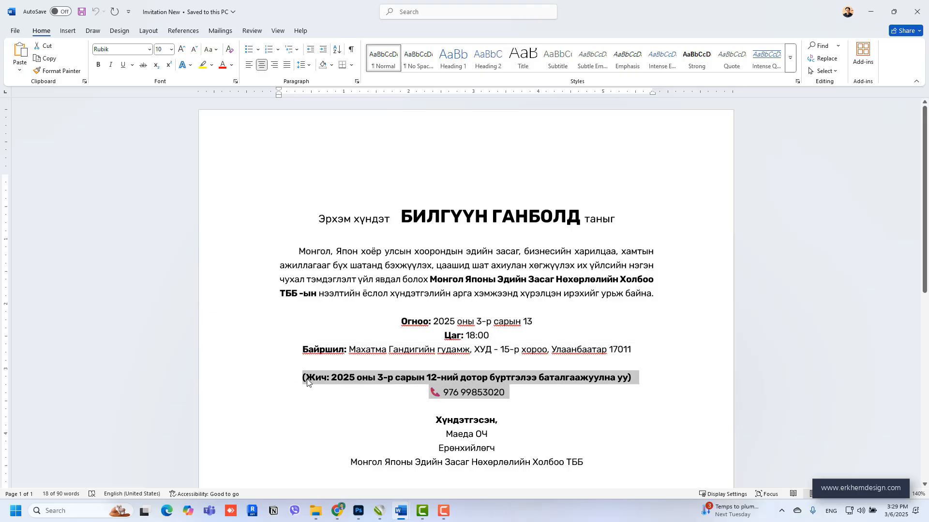
pyautogui.hotkey('alt', 'Tab')
pyautogui.click(386, 351)
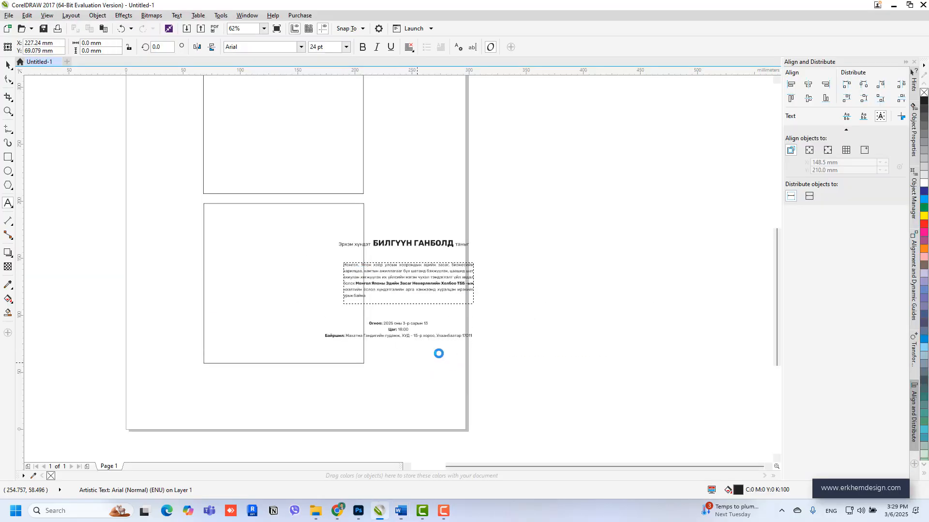
# Copy the closing signature block from Word and paste it as artistic text below the phone line in CorelDRAW.
pyautogui.hotkey('alt', 'Tab')
pyautogui.scroll(-3, 588, 366)
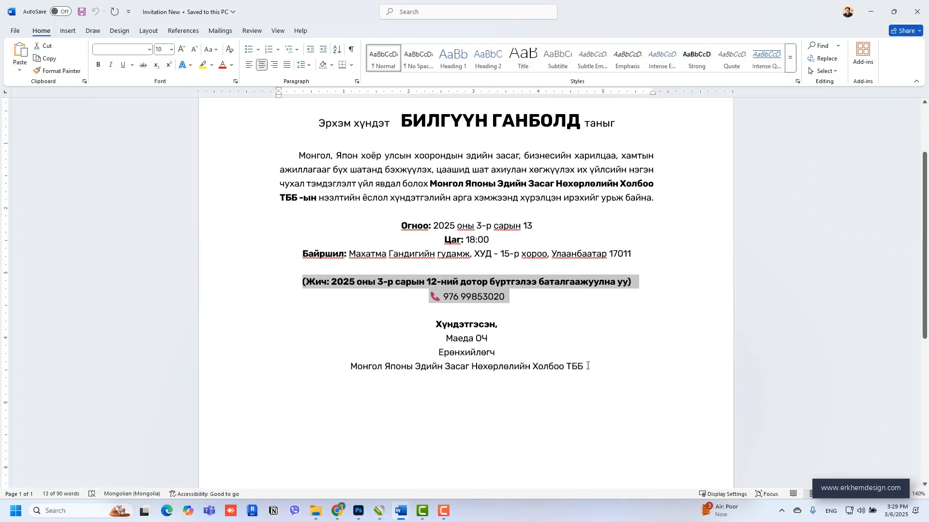
pyautogui.moveTo(587, 367); pyautogui.dragTo(436, 323)
pyautogui.hotkey('ctrl', 'c')
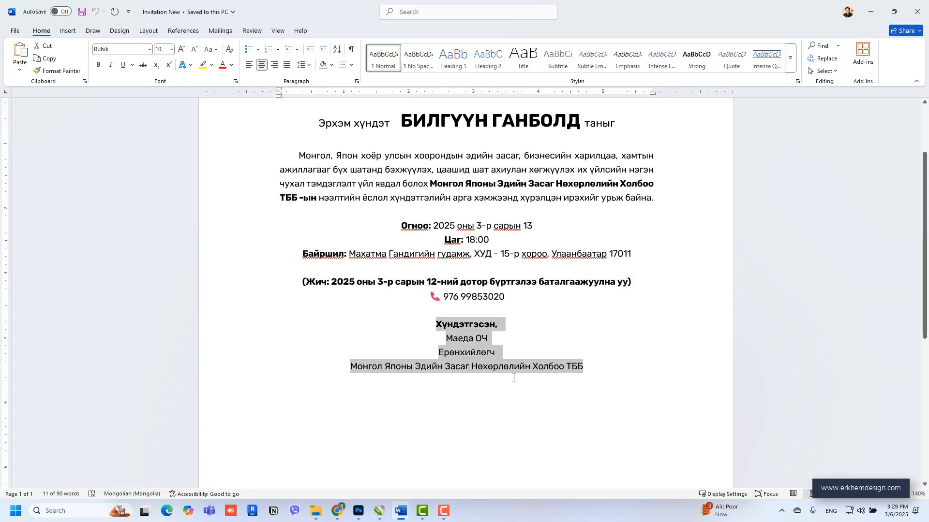
pyautogui.hotkey('alt', 'Tab')
pyautogui.click(379, 382)
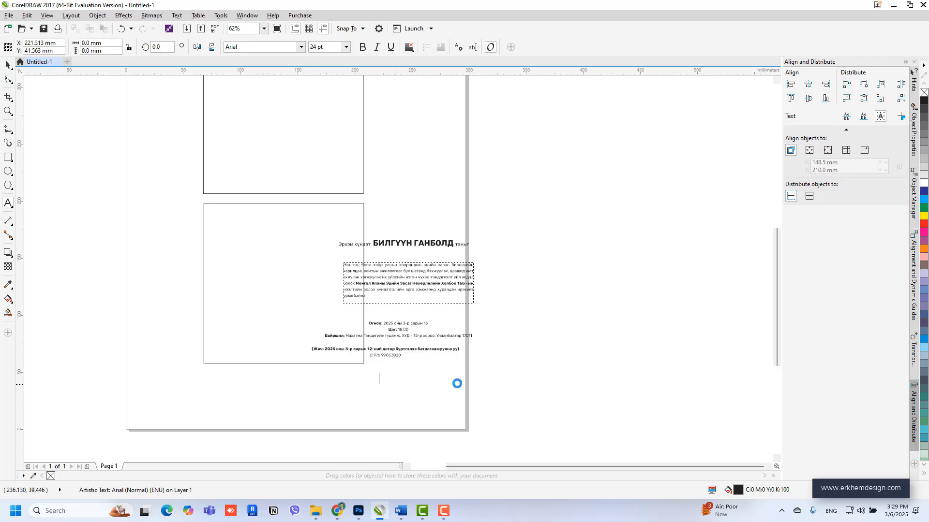
pyautogui.hotkey('ctrl', 'v')
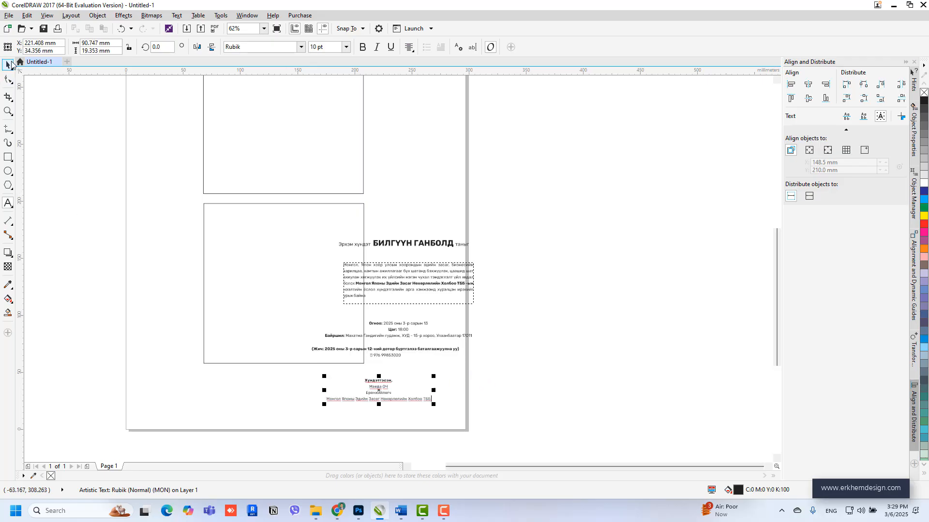
pyautogui.click(11, 65)
pyautogui.scroll(-1, 382, 277)
pyautogui.hotkey('alt', 'Tab')
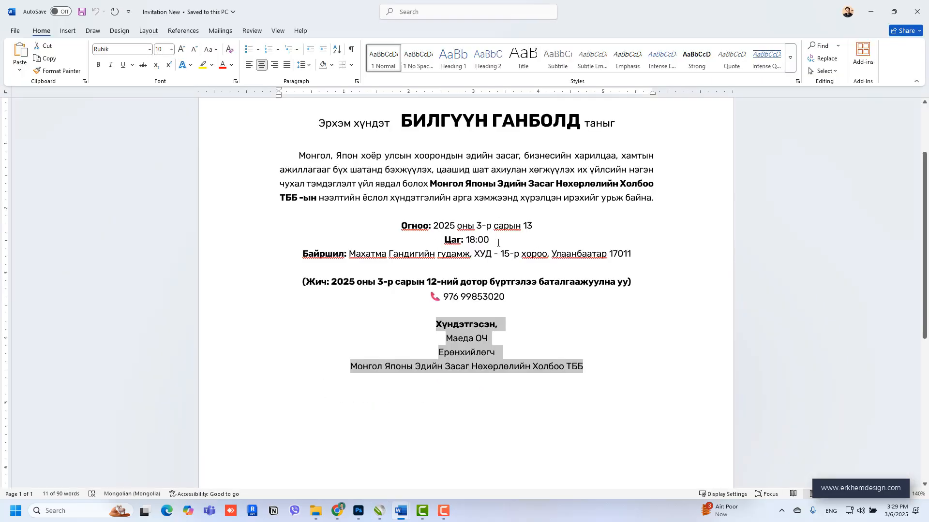
pyautogui.scroll(-3, 497, 243)
pyautogui.hotkey('alt', 'Tab')
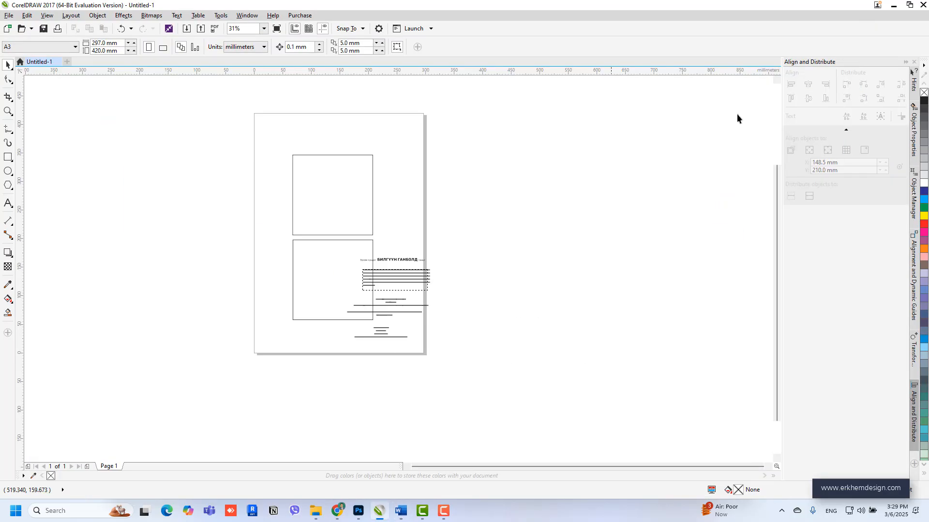
# Switch to the Invitation folder and examine the logo and association name in the image viber_image_2025-03-06_12-52-40-856, closing the viewer when done.
pyautogui.click(889, 5)
pyautogui.click(439, 186)
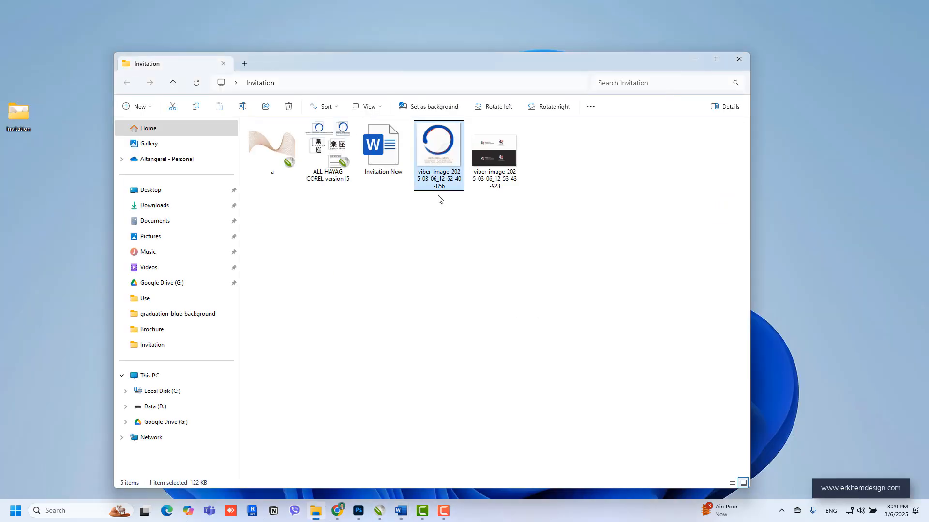
pyautogui.doubleClick(445, 159)
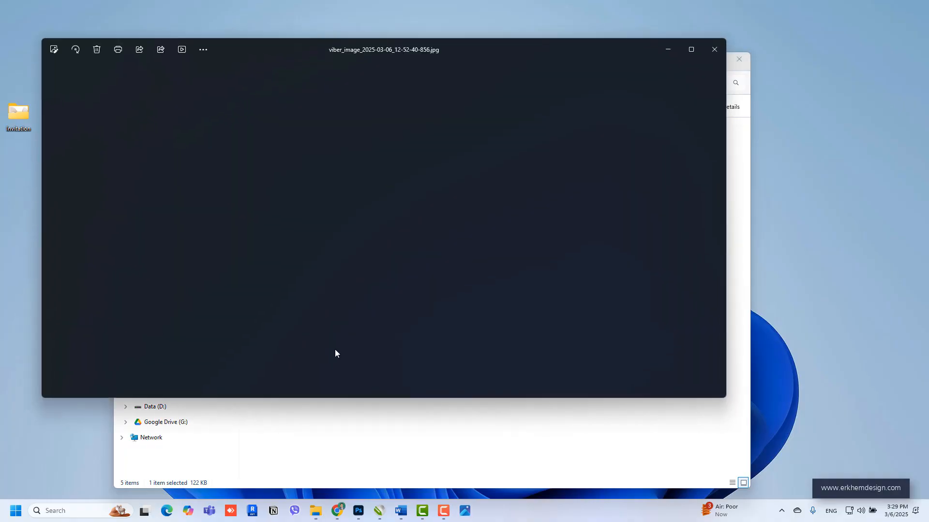
pyautogui.click(714, 49)
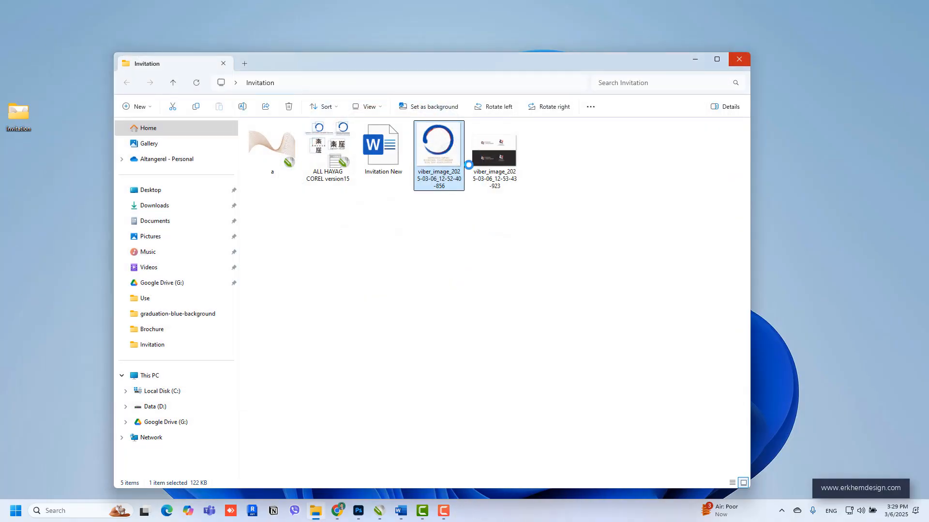
pyautogui.scroll(5, 307, 197)
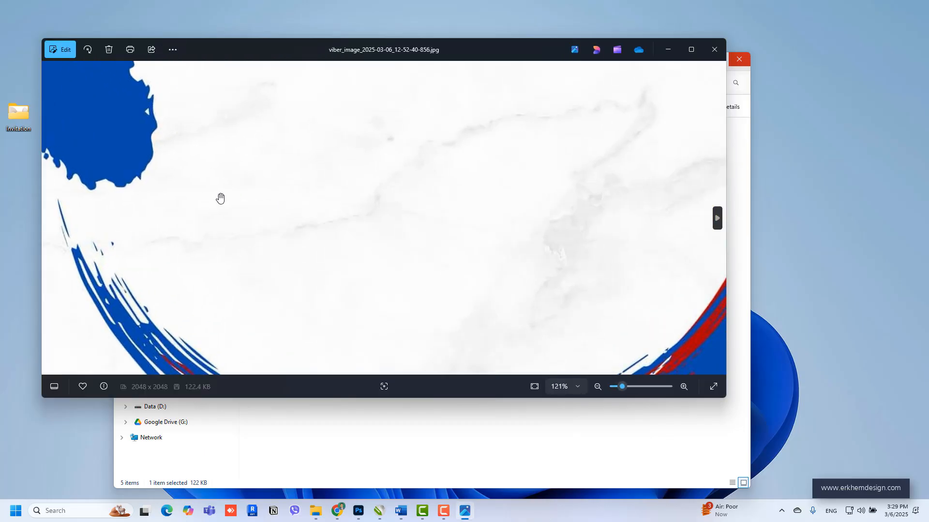
pyautogui.moveTo(220, 199); pyautogui.dragTo(387, 267)
pyautogui.scroll(-6, 483, 259)
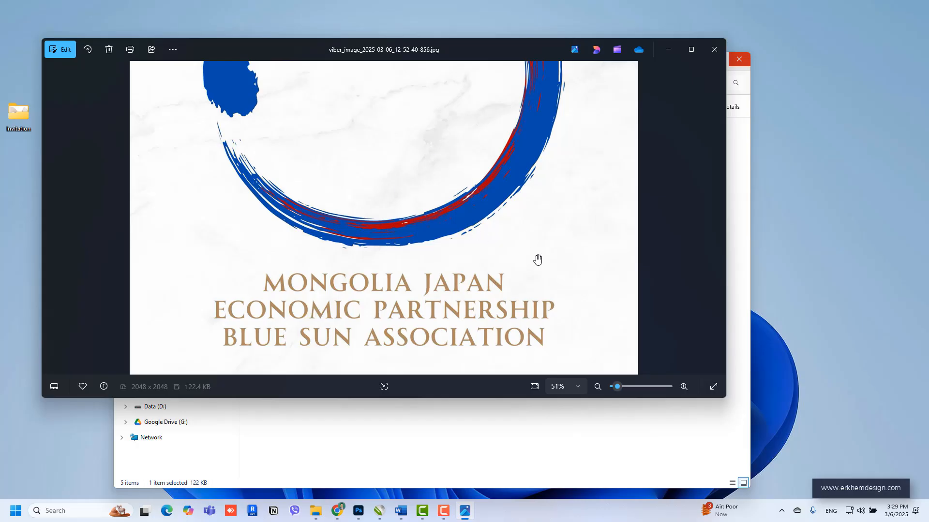
pyautogui.click(714, 50)
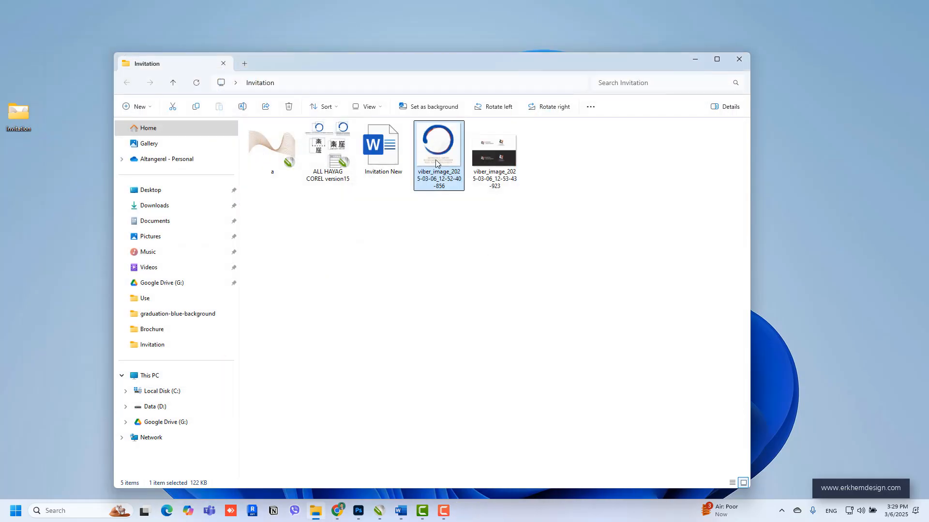
# Open viber_image_2025-03-06_12-52-40-856 in Photoshop, duplicate its layer and convert the Background into a regular layer.
pyautogui.moveTo(439, 163); pyautogui.dragTo(145, 239)
pyautogui.press('w')
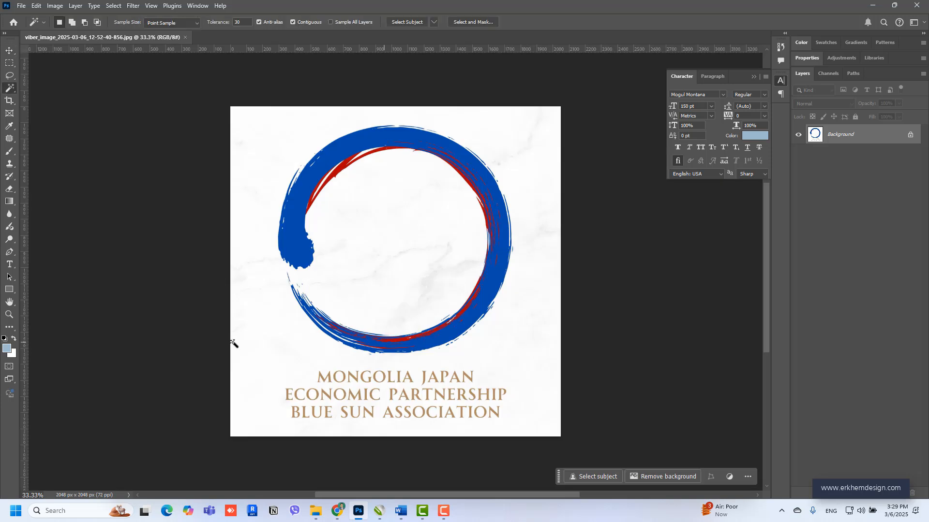
pyautogui.hotkey('ctrl', 'j')
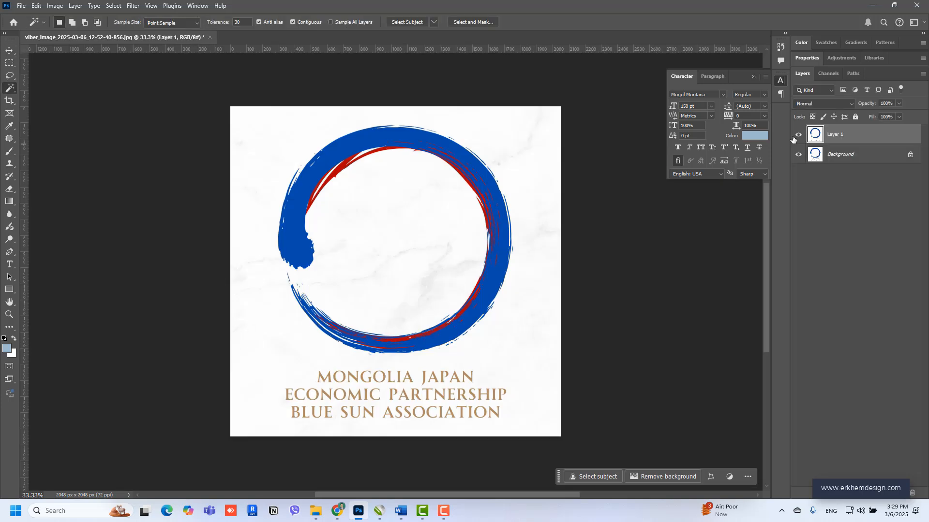
pyautogui.doubleClick(875, 154)
pyautogui.press('Return')
# Apply Levels to the duplicate layer with input black at 125 and input white at 217.
pyautogui.hotkey('ctrl', 'l')
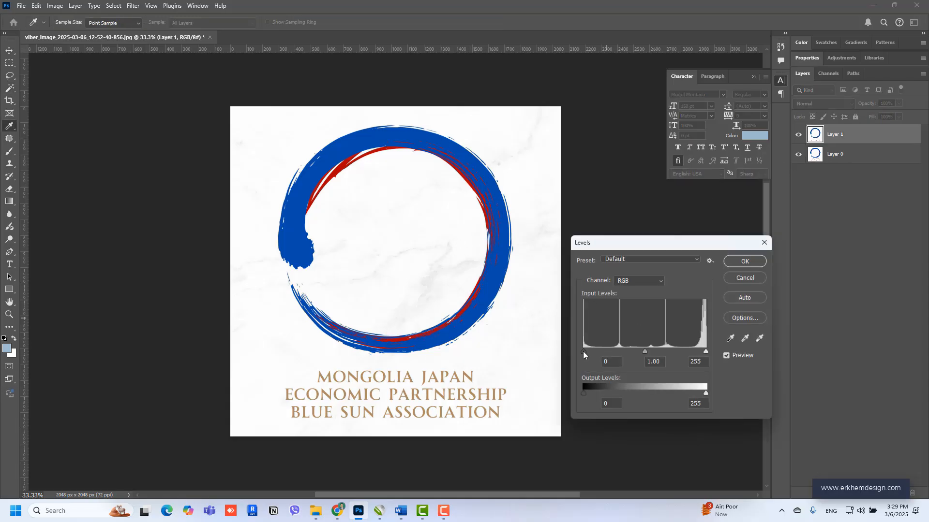
pyautogui.moveTo(584, 351); pyautogui.dragTo(643, 350)
pyautogui.moveTo(707, 350); pyautogui.dragTo(687, 349)
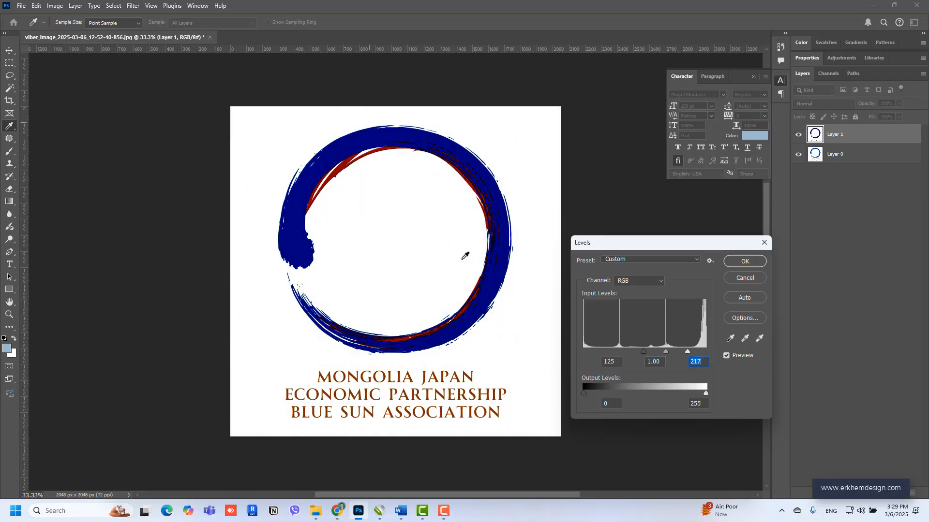
pyautogui.click(744, 264)
# Select the white area of the duplicate layer with the Magic Wand and delete that area from the original layer below.
pyautogui.click(384, 215)
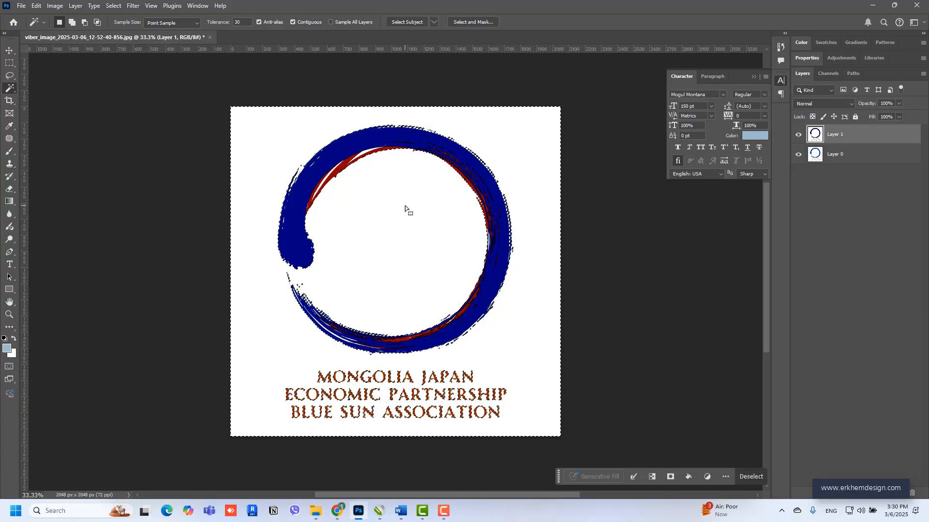
pyautogui.hotkey('ctrl', 'd')
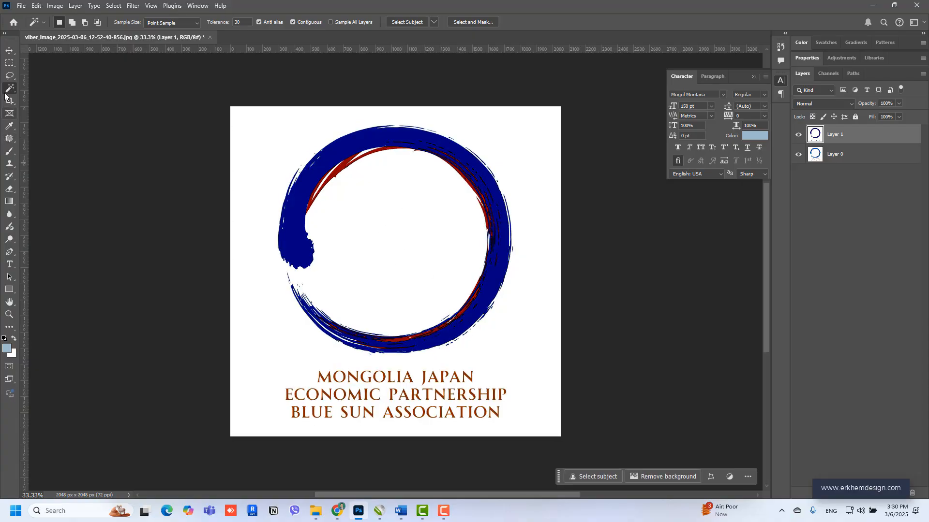
pyautogui.click(419, 233)
pyautogui.rightClick(420, 233)
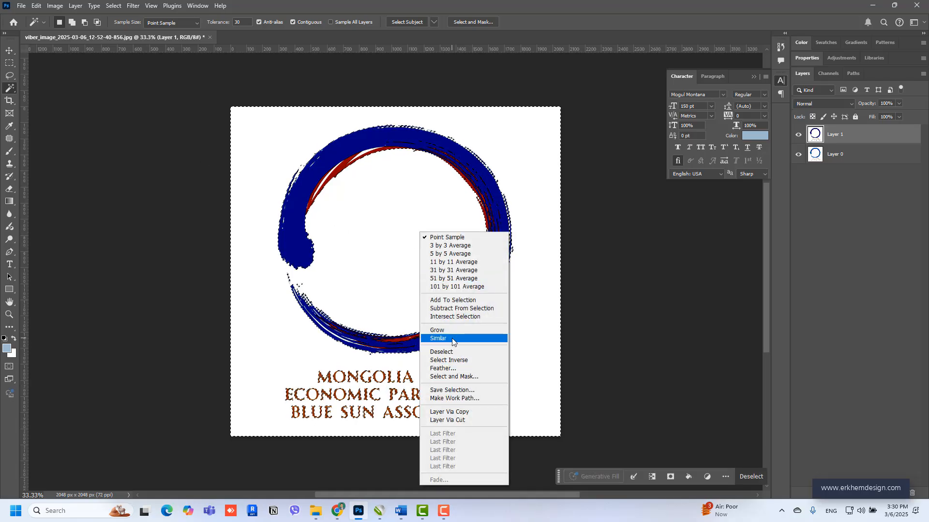
pyautogui.press('Escape')
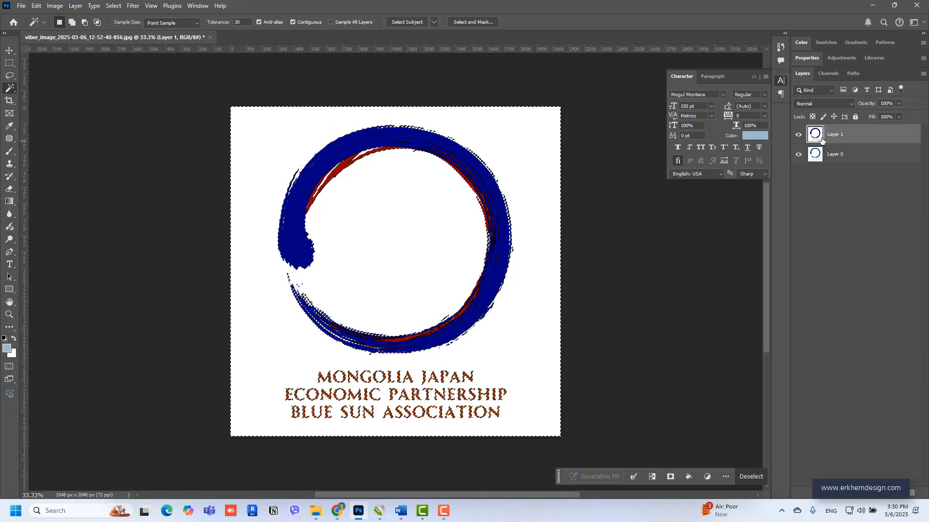
pyautogui.click(821, 157)
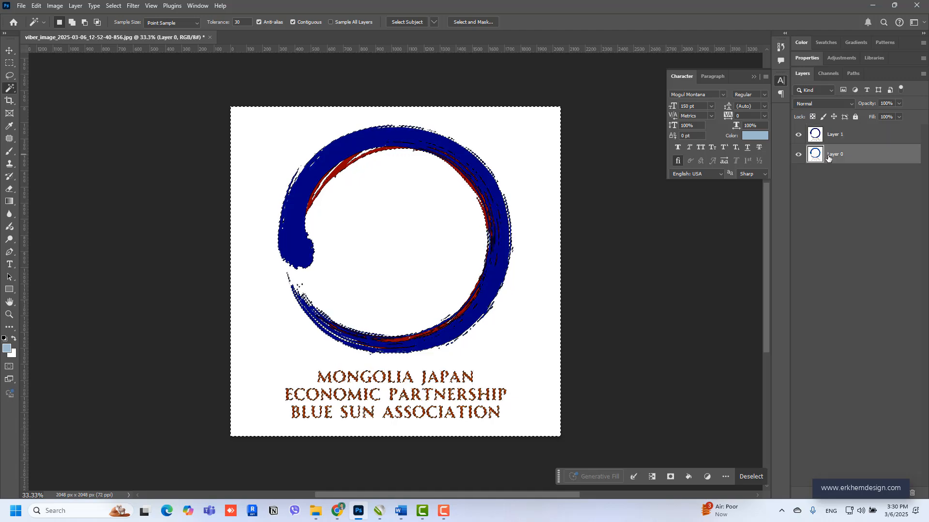
pyautogui.press('Delete')
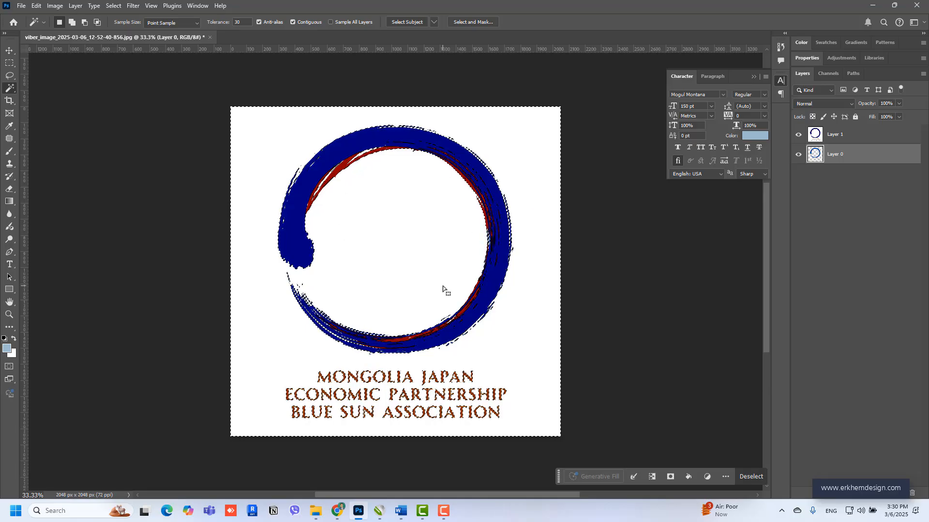
# Clear the selection and delete the darkened duplicate layer, Layer 1.
pyautogui.hotkey('ctrl', 'd')
pyautogui.click(819, 134)
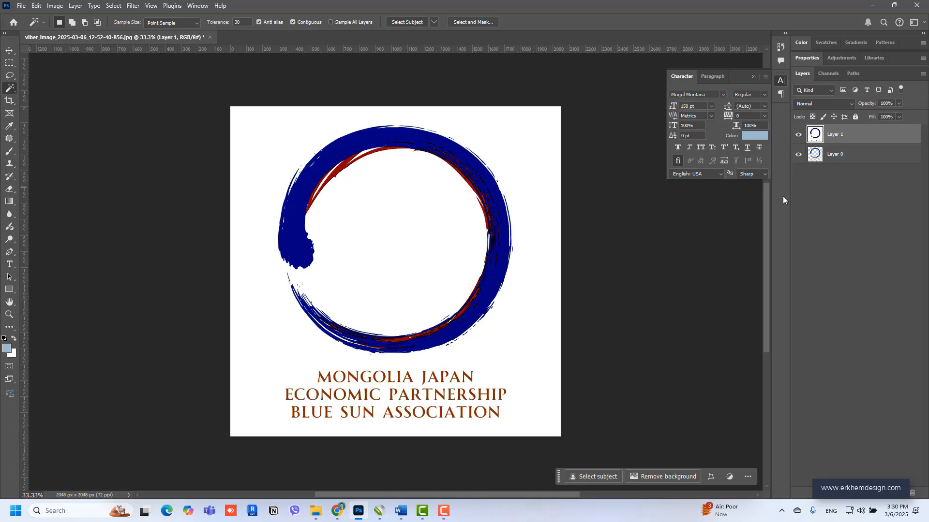
pyautogui.moveTo(818, 140); pyautogui.dragTo(913, 493)
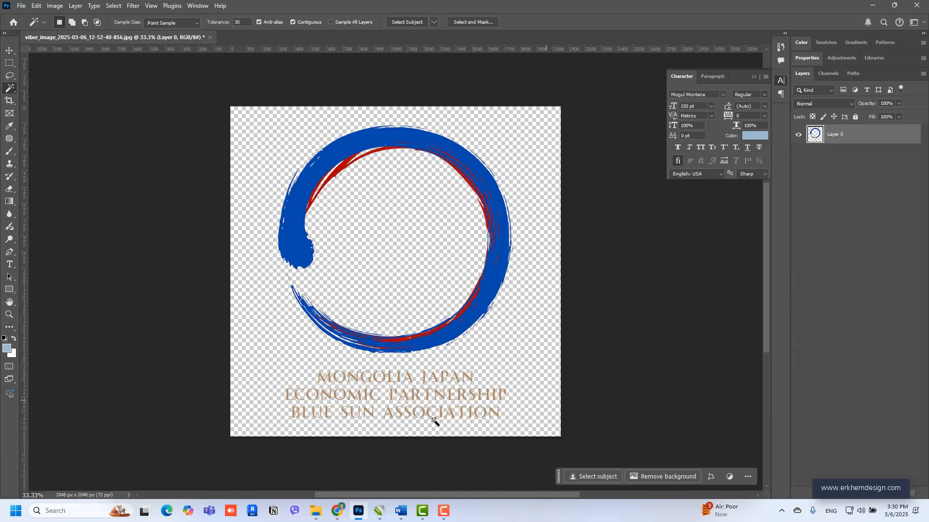
# Erase the words BLUE SUN from the last line of the association name using a rectangular selection.
pyautogui.hotkey('ctrl', '+')
pyautogui.scroll(-5, 442, 363)
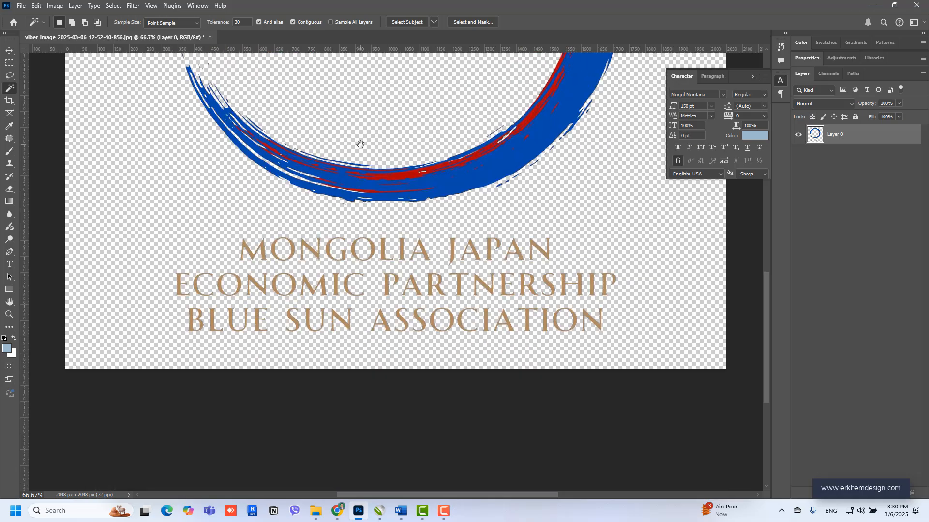
pyautogui.press('m')
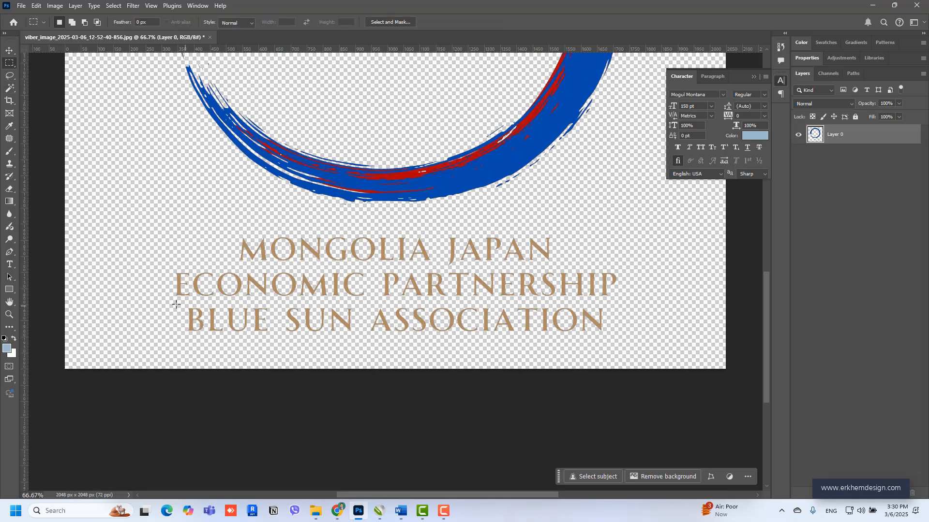
pyautogui.moveTo(172, 304); pyautogui.dragTo(357, 355)
pyautogui.press('Delete')
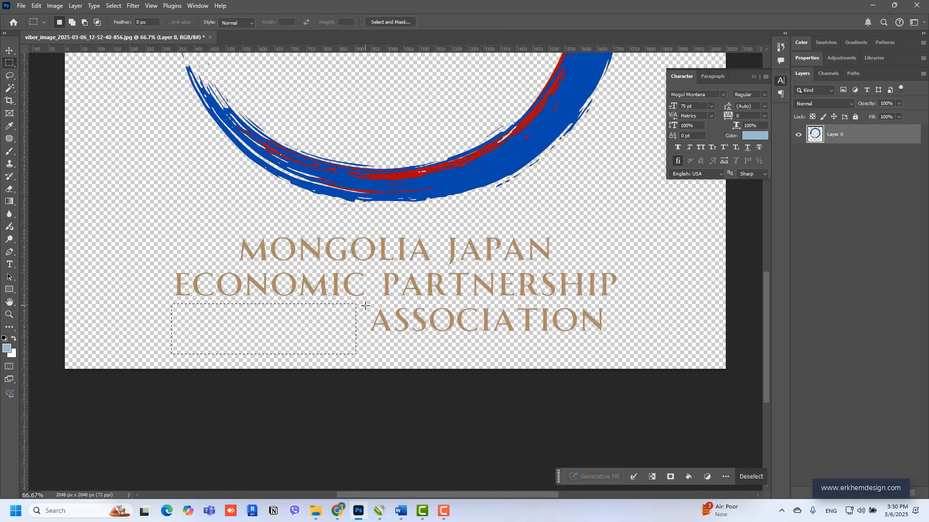
# Move the word ASSOCIATION so it sits centred beneath the two lines above it, and clear the selection.
pyautogui.moveTo(365, 305)
pyautogui.mouseDown()
pyautogui.moveTo(633, 368)
pyautogui.moveTo(618, 362)
pyautogui.mouseUp()
pyautogui.press('v')
pyautogui.moveTo(489, 323); pyautogui.dragTo(426, 320)
pyautogui.hotkey('ctrl', 'd')
pyautogui.press('m')
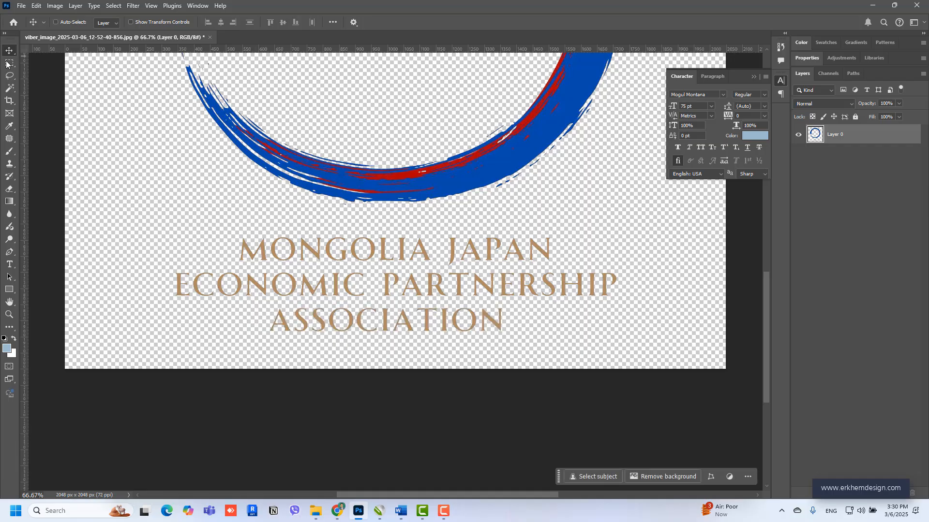
pyautogui.moveTo(164, 266); pyautogui.dragTo(217, 319)
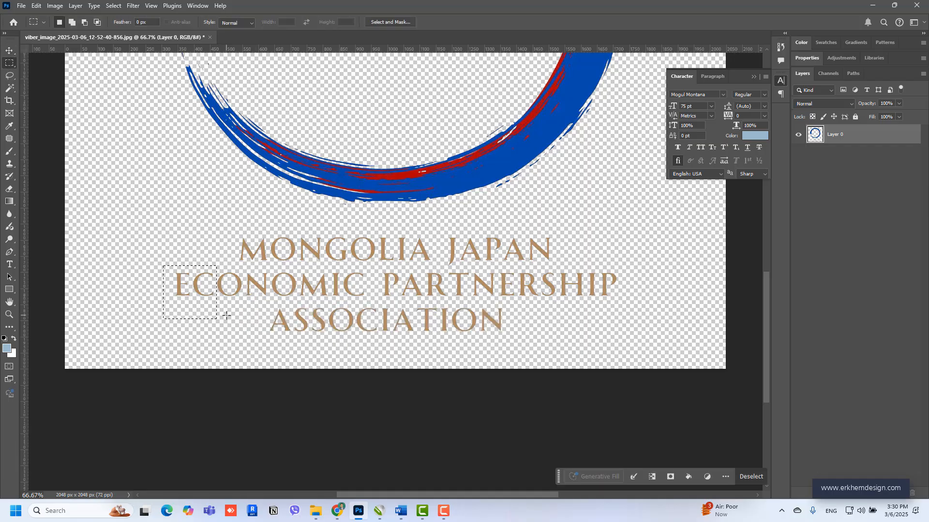
pyautogui.press('Delete')
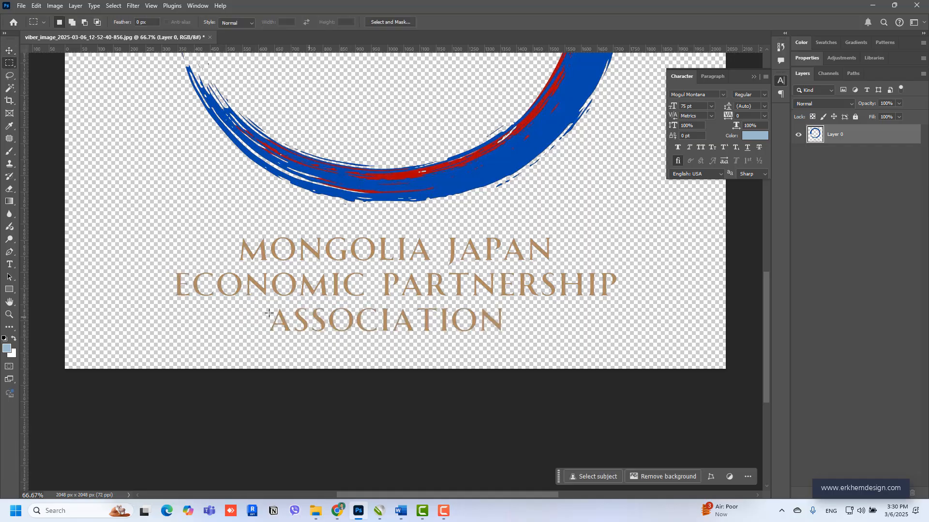
pyautogui.moveTo(257, 301); pyautogui.dragTo(529, 354)
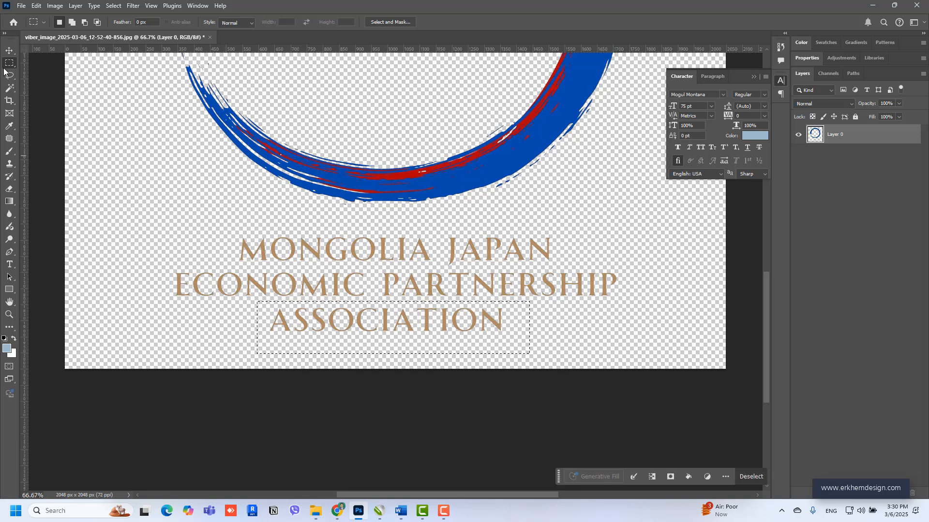
pyautogui.click(9, 50)
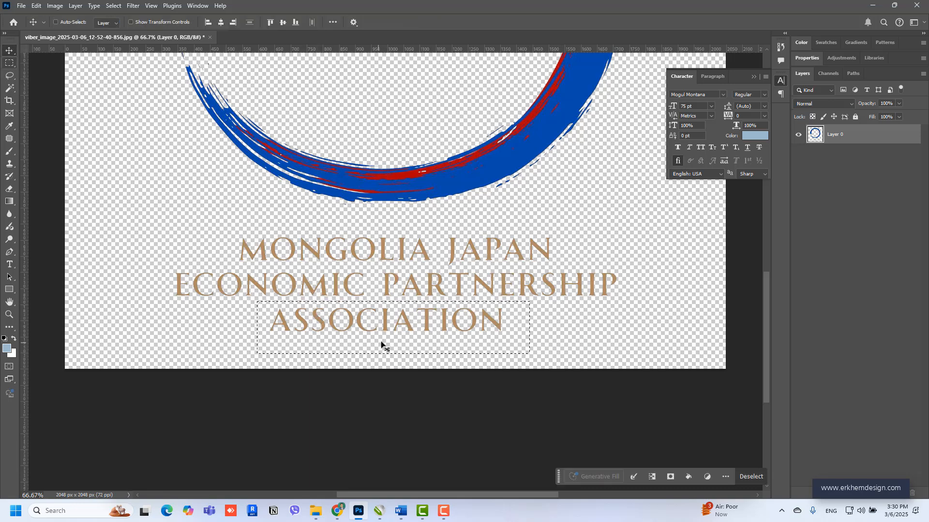
pyautogui.moveTo(408, 322); pyautogui.dragTo(505, 333)
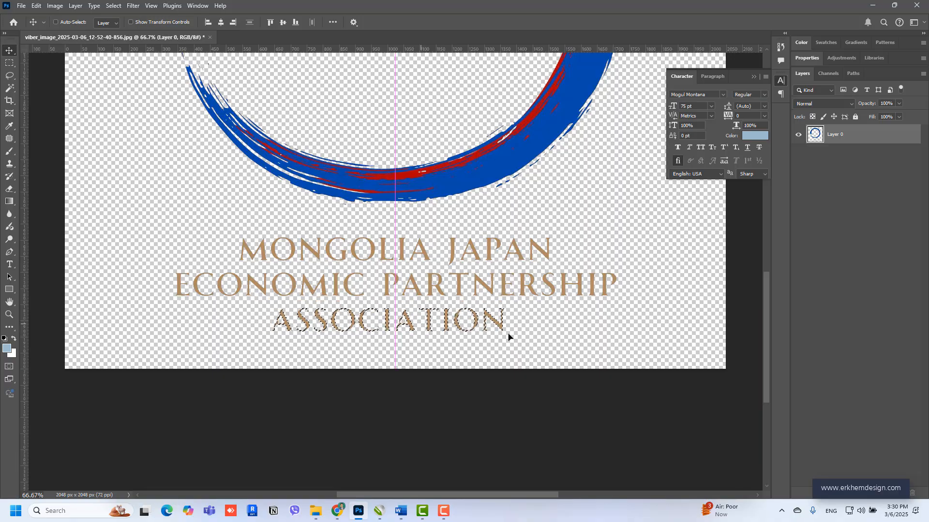
pyautogui.hotkey('ctrl', 'd')
# Save the transparent logo as a PNG copy named Logo in the Invitation folder.
pyautogui.hotkey('ctrl', '-')
pyautogui.hotkey('ctrl', '-')
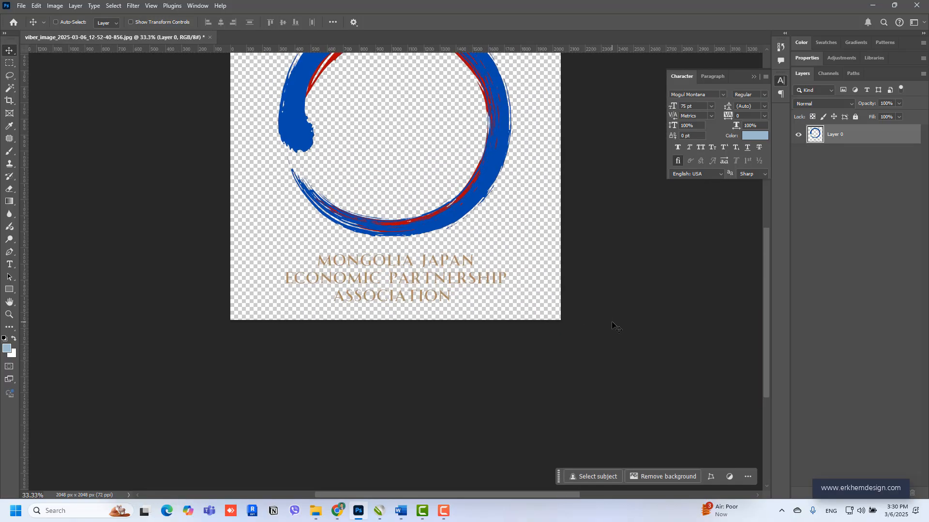
pyautogui.moveTo(416, 222); pyautogui.dragTo(410, 308)
pyautogui.moveTo(415, 240); pyautogui.dragTo(403, 194)
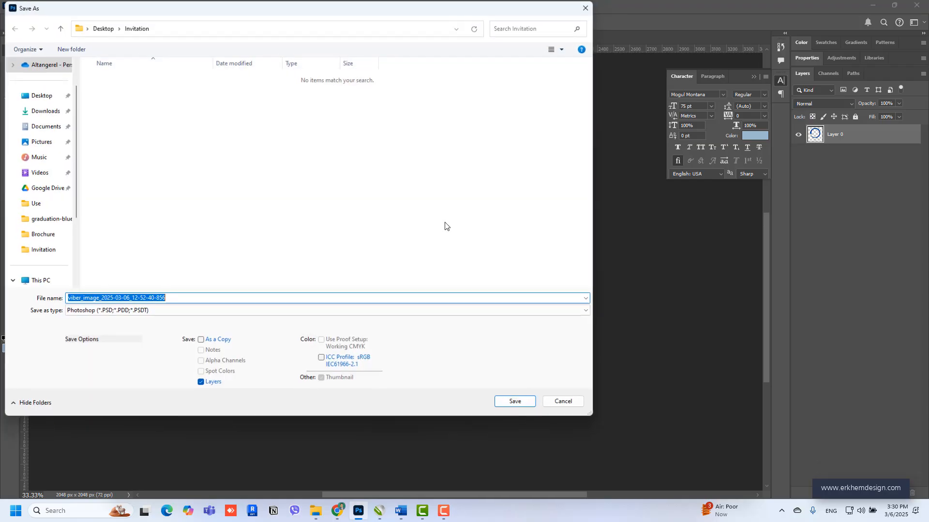
pyautogui.hotkey('ctrl', 'shift', 's')
pyautogui.click(131, 311)
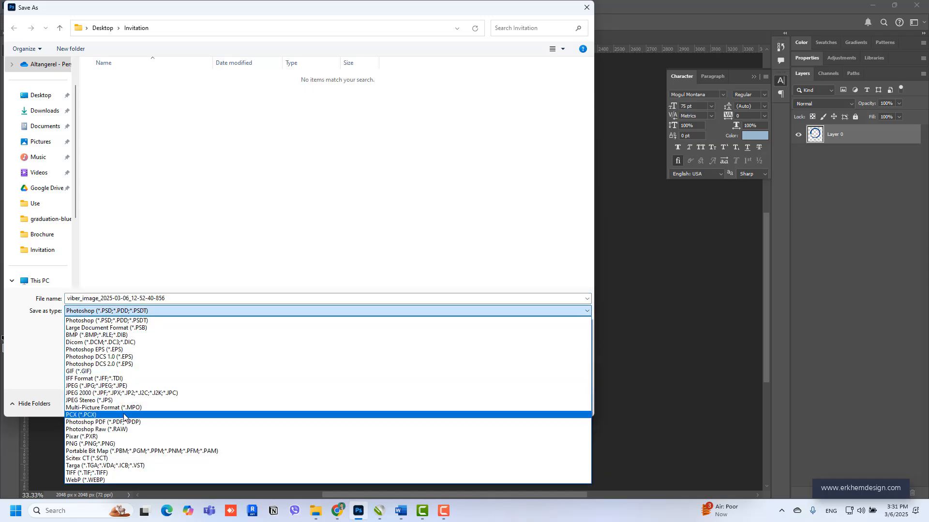
pyautogui.click(117, 444)
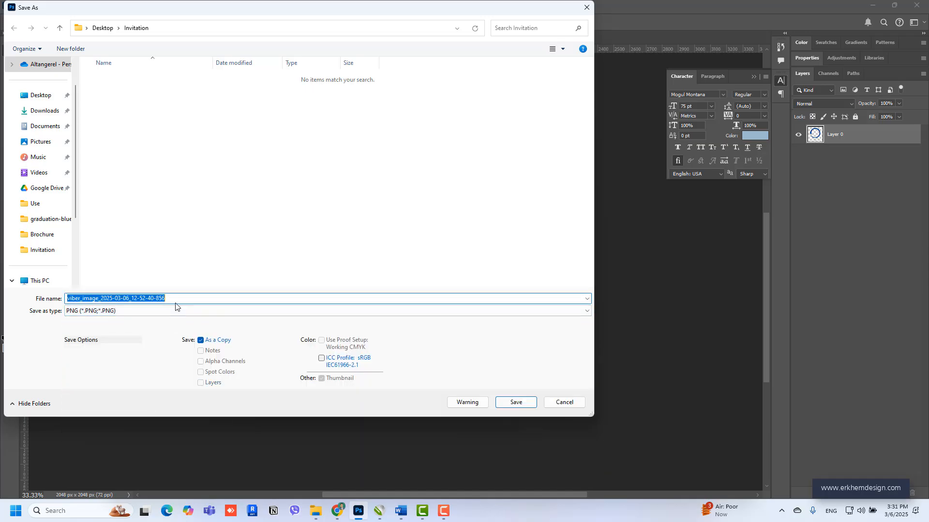
pyautogui.write('Logo')
pyautogui.press('Return')
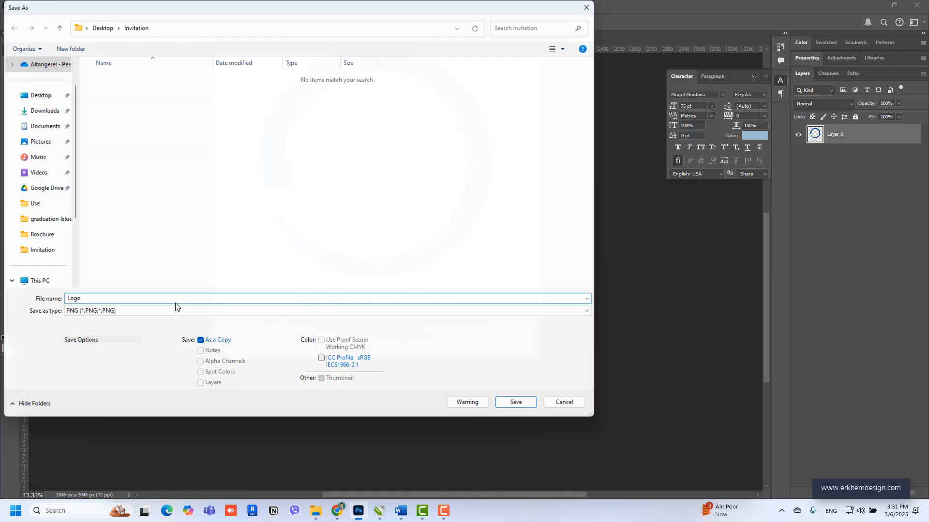
pyautogui.press('Return')
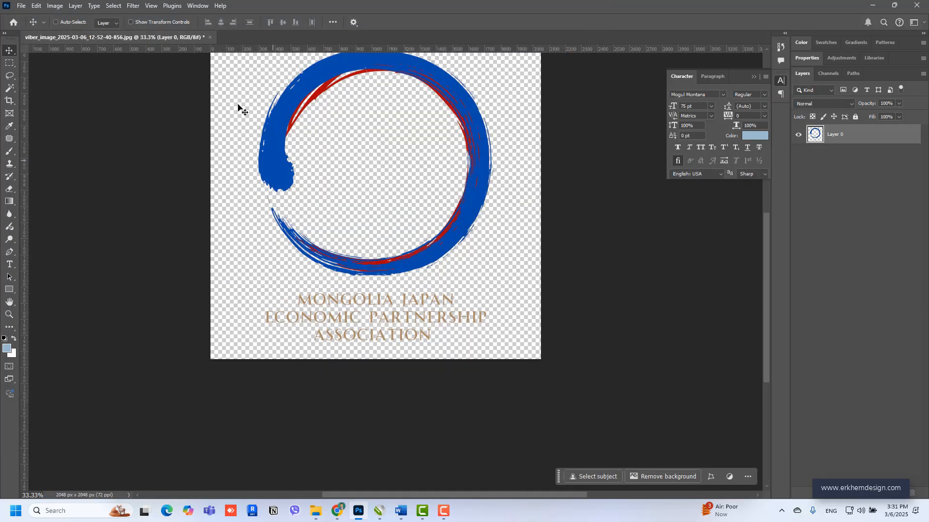
# Close the edited image without saving its changes and minimize Photoshop.
pyautogui.click(210, 37)
pyautogui.click(461, 190)
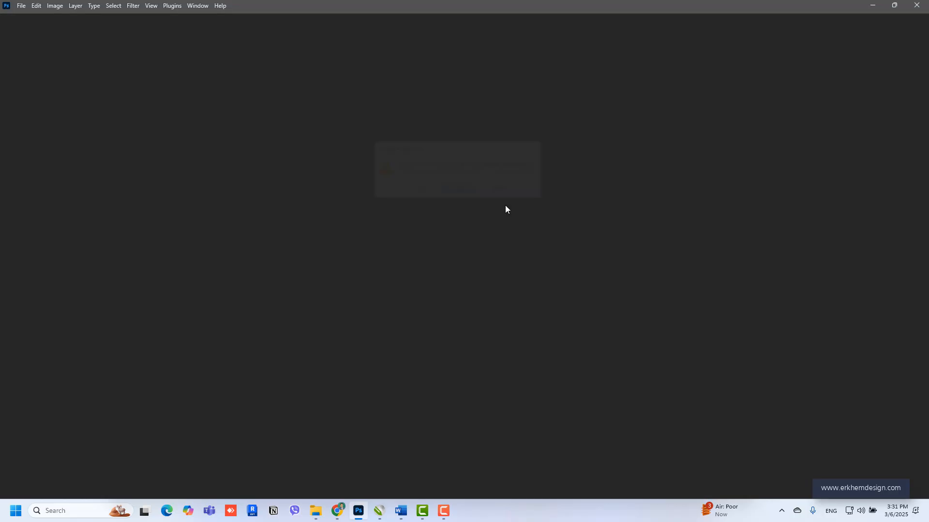
pyautogui.click(873, 5)
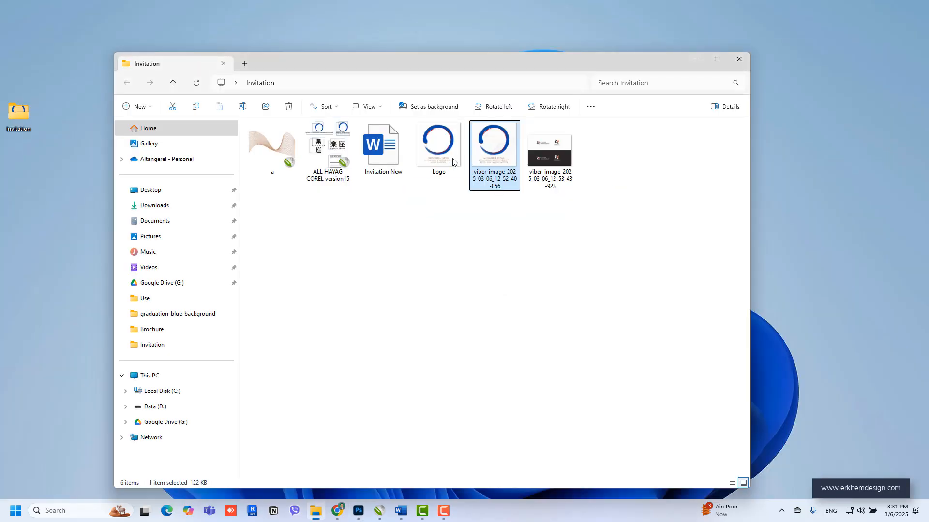
# Place Logo from the Invitation folder into the CorelDRAW page and scale it down to about 74 mm square.
pyautogui.moveTo(452, 162); pyautogui.dragTo(481, 207)
pyautogui.scroll(-2, 494, 218)
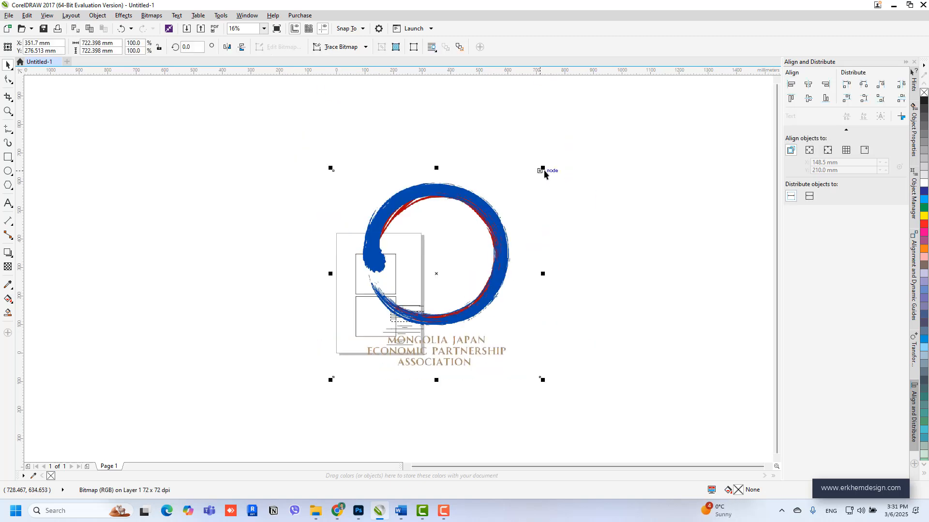
pyautogui.moveTo(544, 174); pyautogui.dragTo(413, 273)
pyautogui.scroll(4, 421, 277)
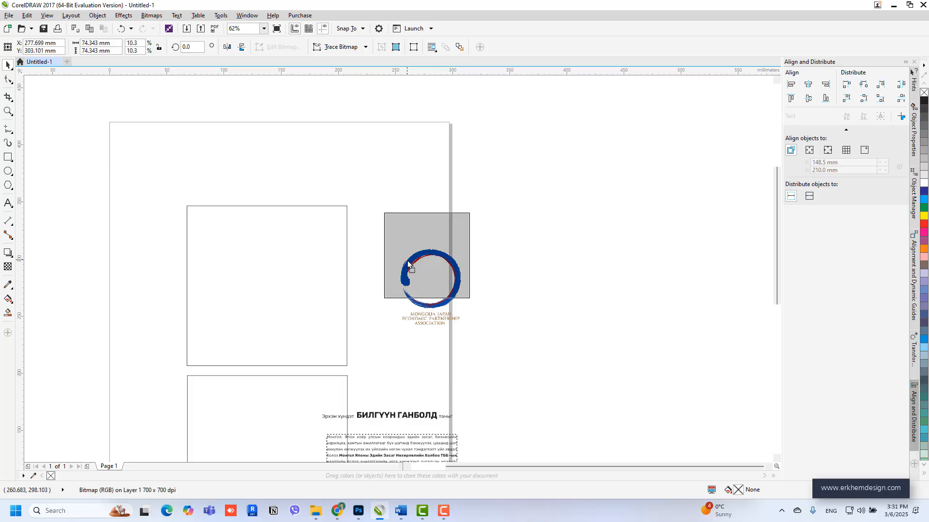
pyautogui.click(467, 203)
# Move the logo from beside the card outlines into the middle of the upper square.
pyautogui.scroll(-2, 425, 295)
pyautogui.scroll(4, 405, 407)
pyautogui.scroll(-2, 404, 408)
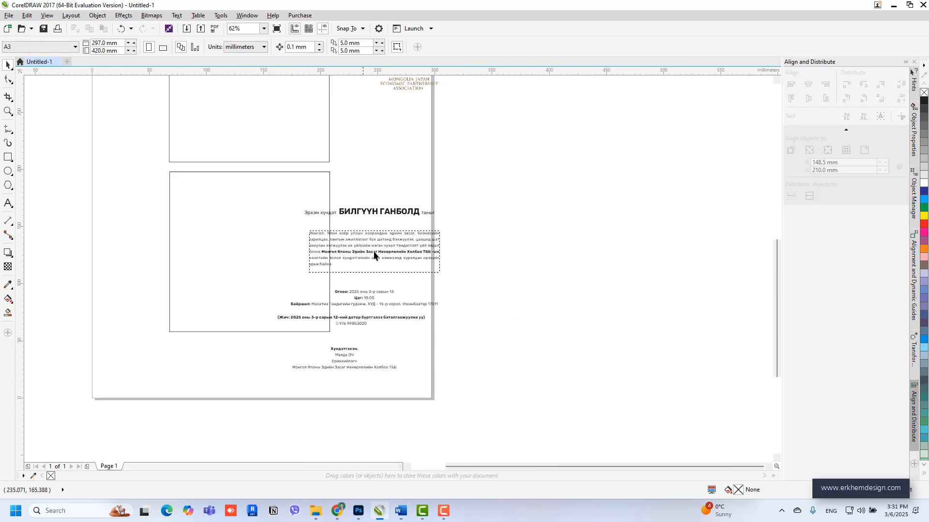
pyautogui.scroll(2, 353, 394)
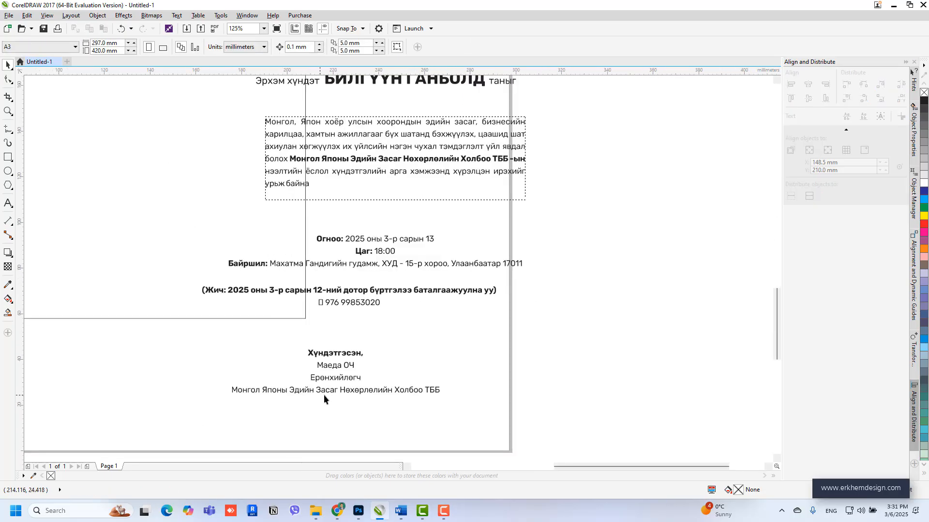
pyautogui.scroll(-2, 414, 393)
pyautogui.scroll(2, 438, 291)
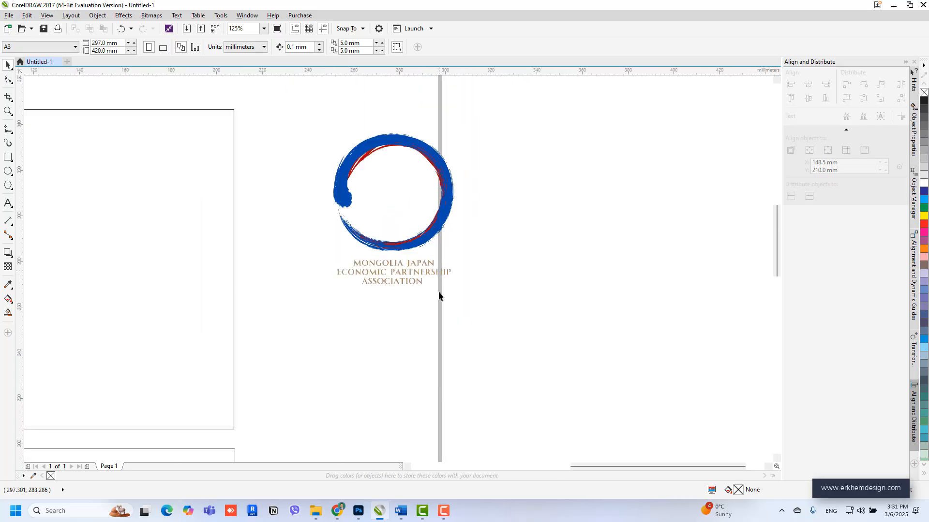
pyautogui.scroll(-1, 402, 303)
pyautogui.moveTo(454, 231); pyautogui.dragTo(298, 251)
pyautogui.moveTo(282, 250); pyautogui.dragTo(462, 241)
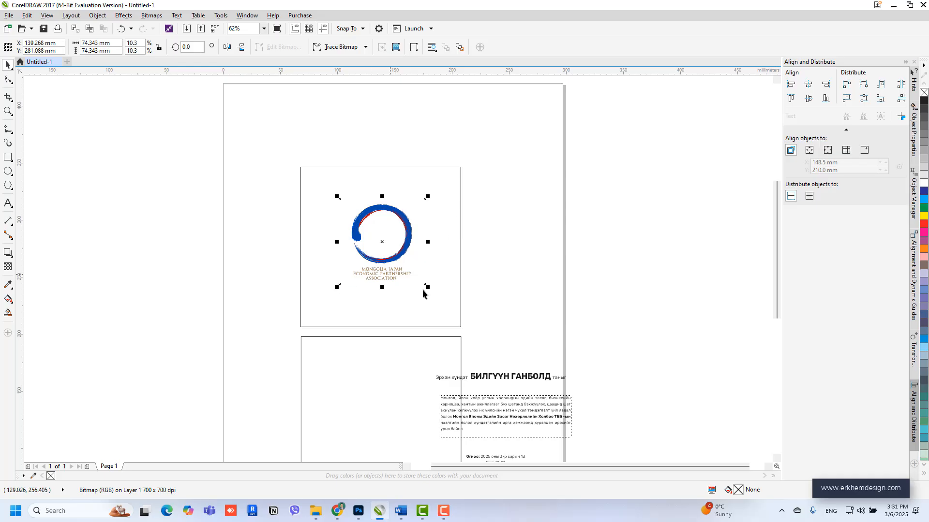
# Preview viber_image_2025-03-06_12-53-43-923 from the Invitation folder and place that Rakuza Investment logo image beside the CorelDRAW page.
pyautogui.scroll(1, 453, 295)
pyautogui.scroll(-1, 453, 263)
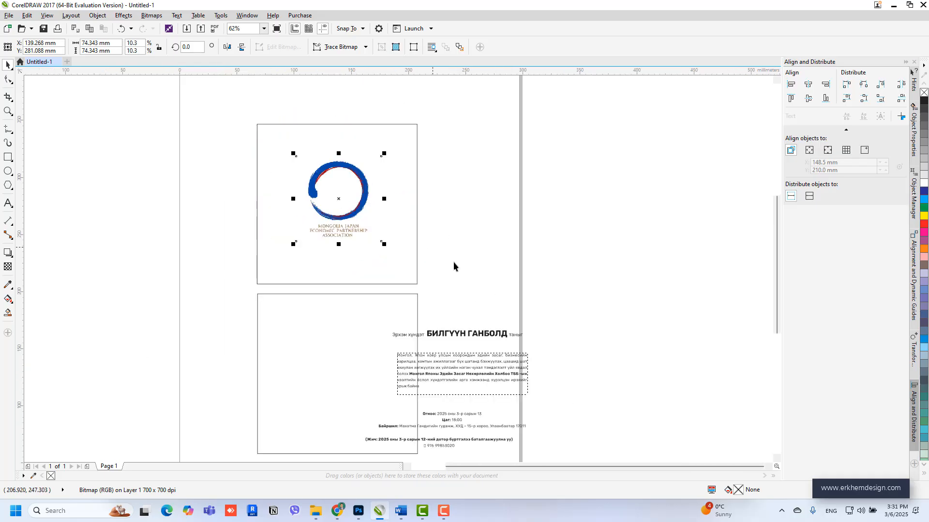
pyautogui.click(480, 252)
pyautogui.scroll(-1, 464, 312)
pyautogui.hotkey('alt', 'Tab')
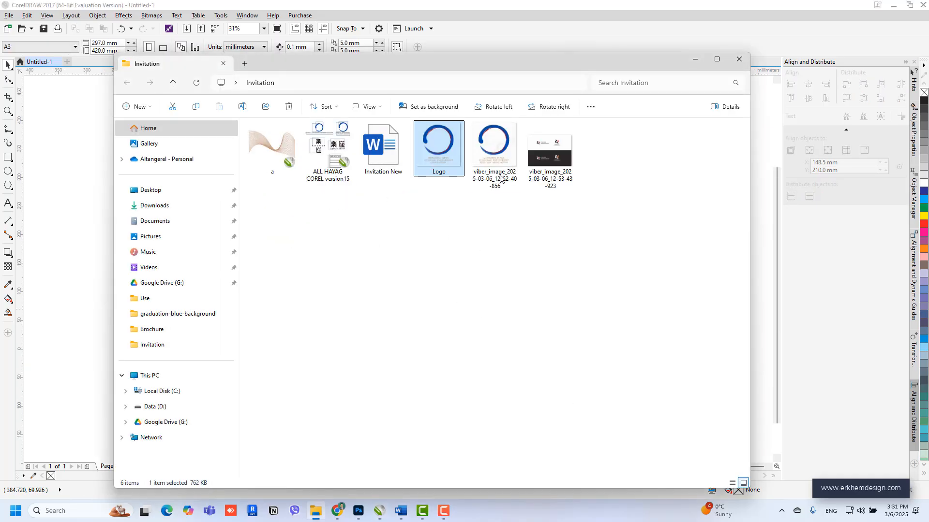
pyautogui.doubleClick(550, 174)
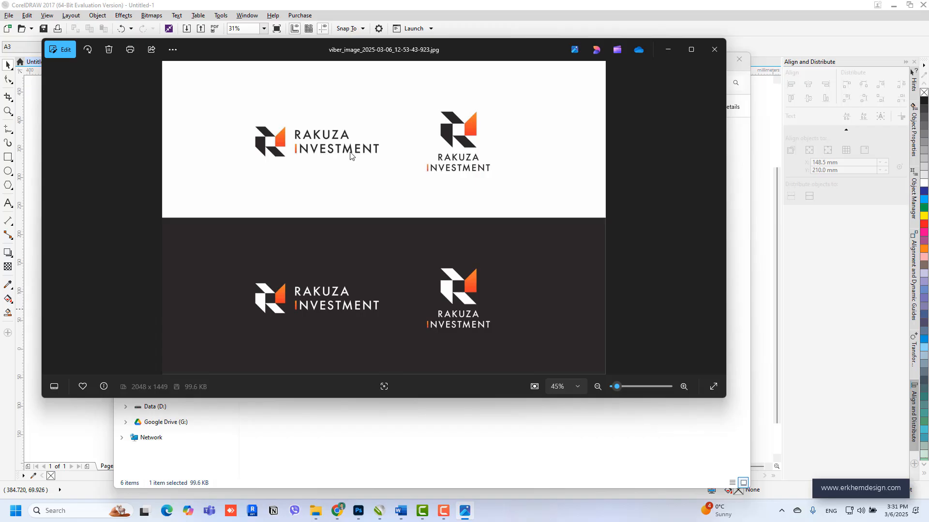
pyautogui.click(717, 46)
pyautogui.moveTo(550, 155); pyautogui.dragTo(61, 300)
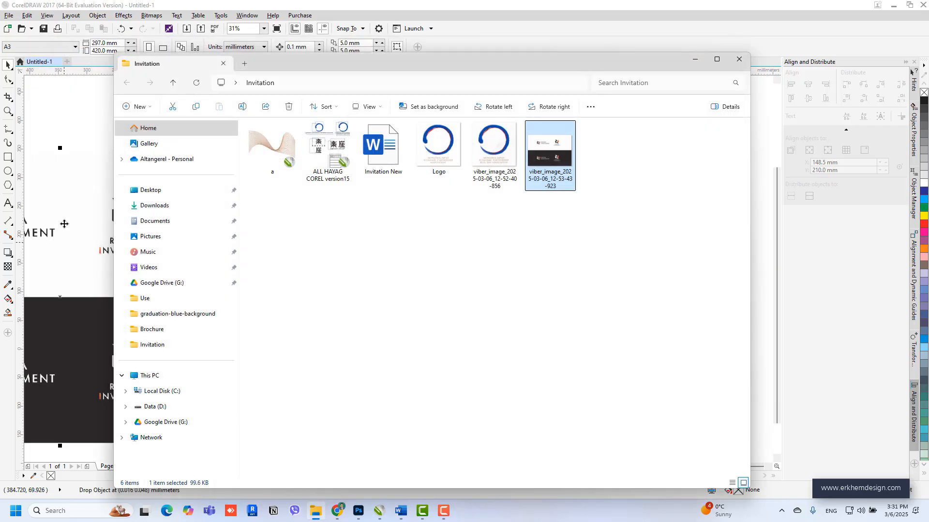
pyautogui.click(65, 224)
# Trace the horizontal logo's dark left piece with the Pen tool as a closed shape about 16 × 32 mm and fill it red.
pyautogui.scroll(-1, 554, 263)
pyautogui.scroll(4, 249, 239)
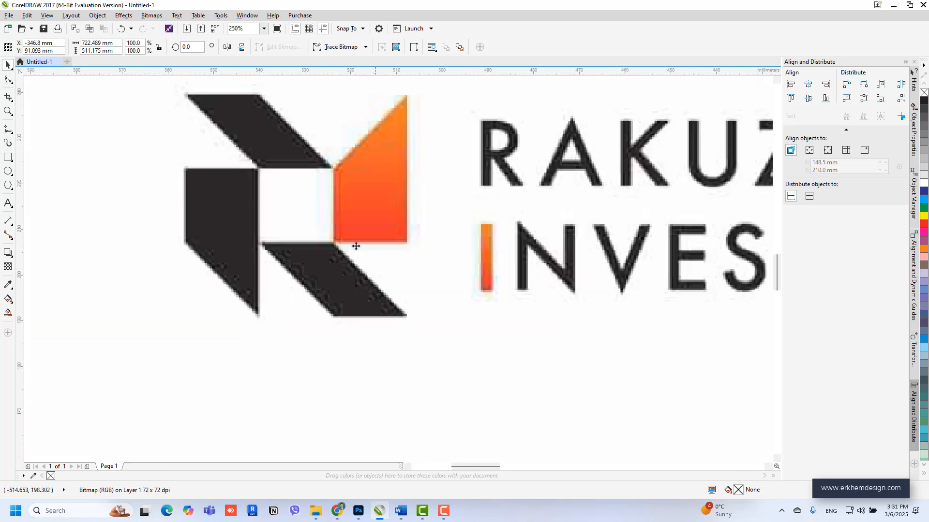
pyautogui.click(7, 130)
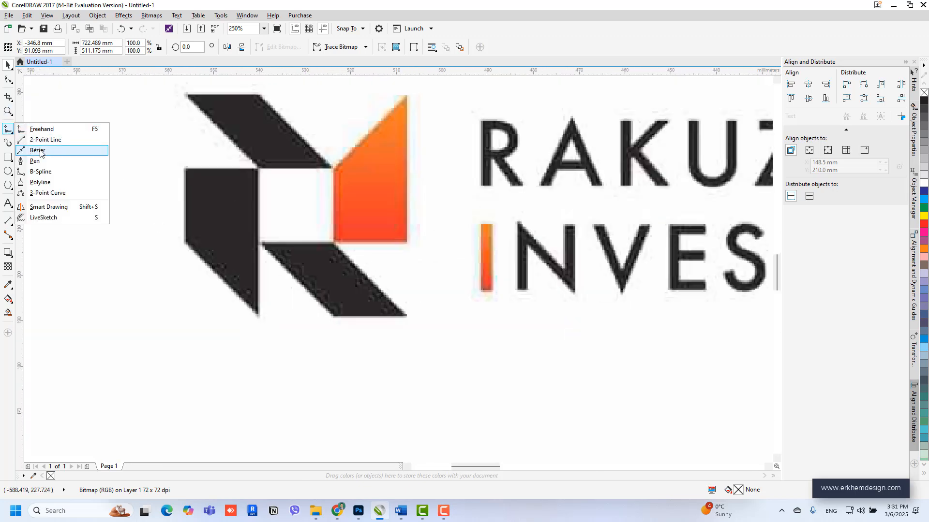
pyautogui.click(34, 161)
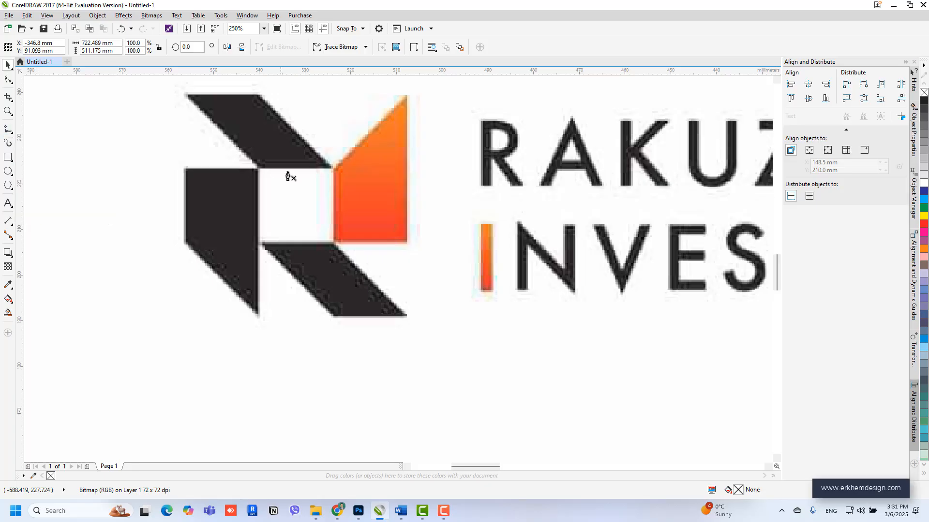
pyautogui.click(259, 170)
pyautogui.click(185, 170)
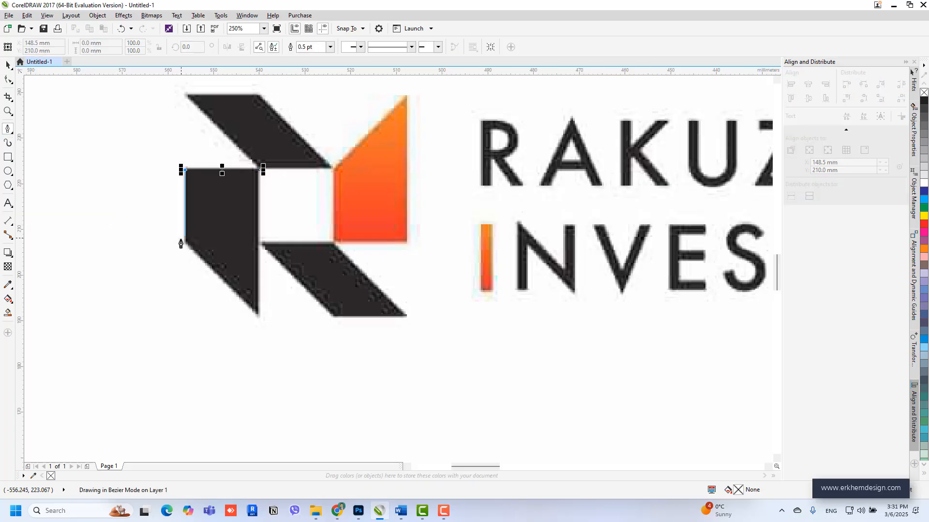
pyautogui.click(185, 243)
pyautogui.click(261, 318)
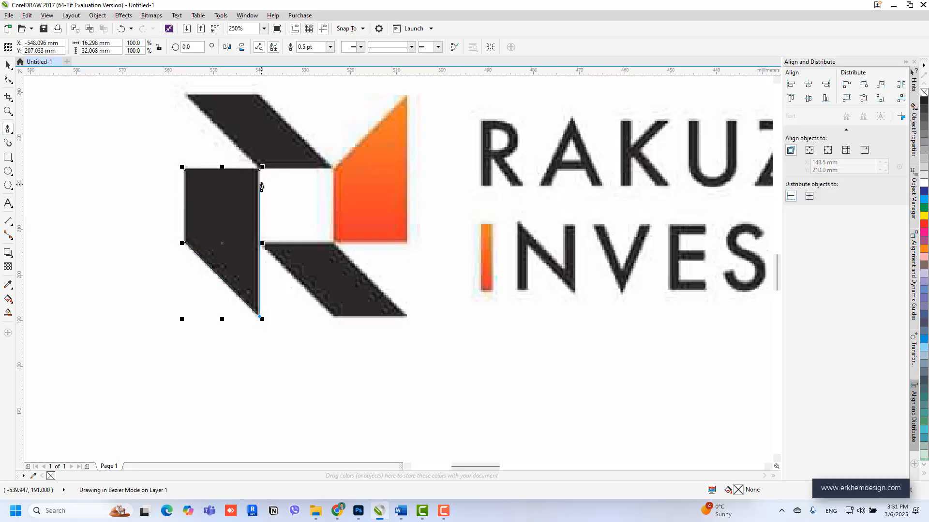
pyautogui.click(259, 170)
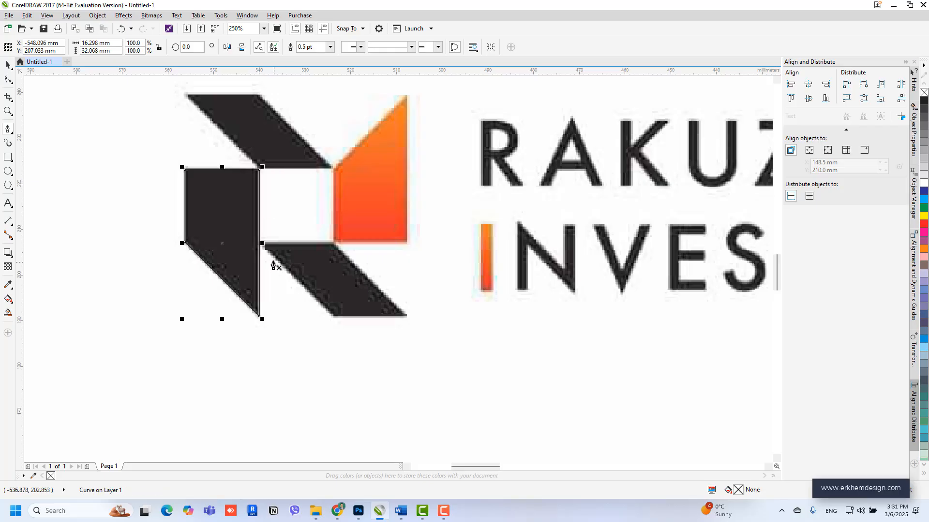
pyautogui.click(923, 224)
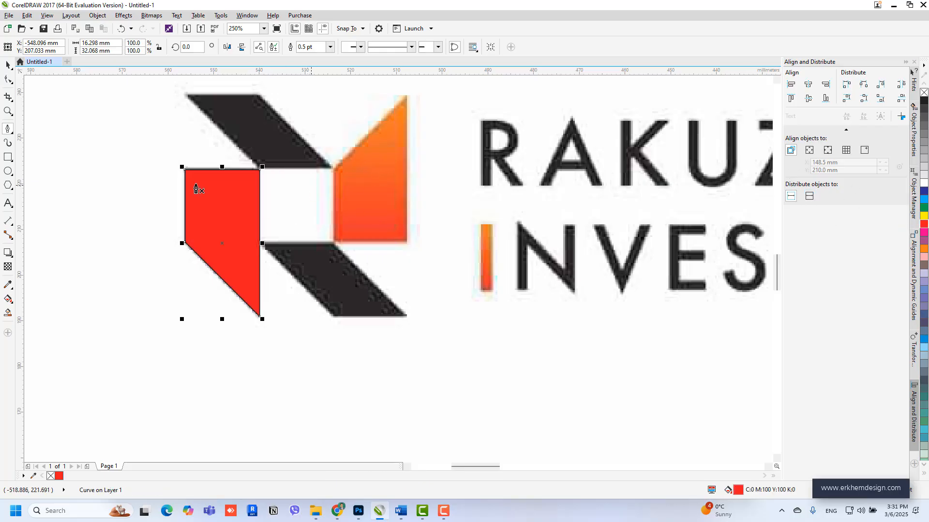
# Duplicate the red shape, mirror the copy vertically and position it over the logo's orange piece.
pyautogui.click(8, 64)
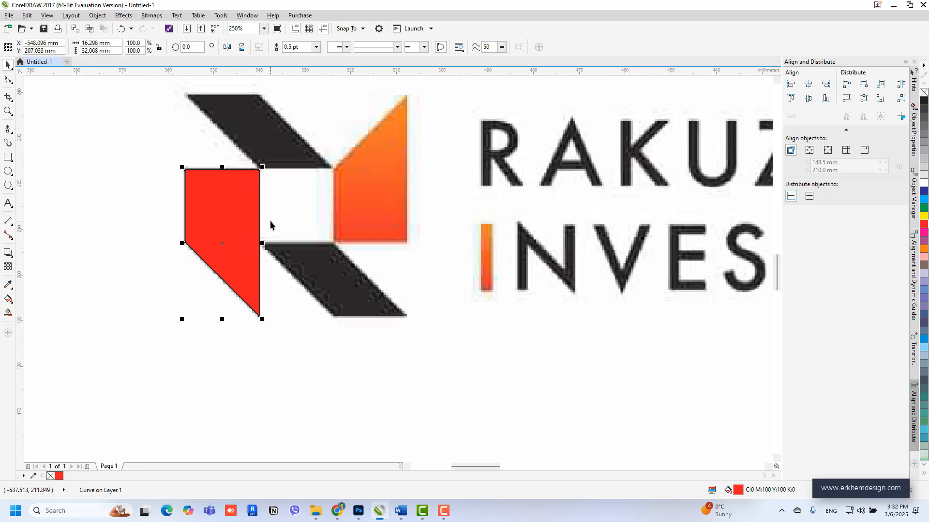
pyautogui.hotkey('ctrl', 'd')
pyautogui.moveTo(257, 189); pyautogui.dragTo(420, 225)
pyautogui.click(242, 47)
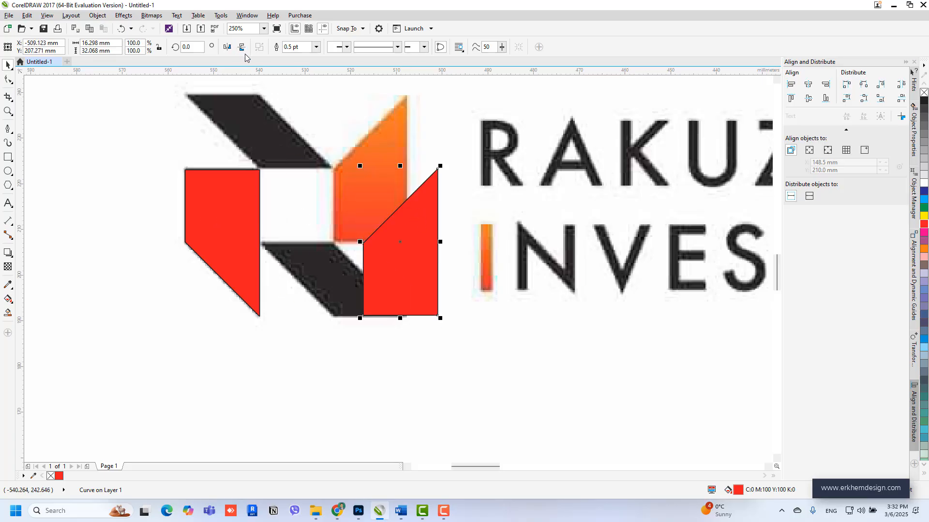
pyautogui.moveTo(410, 293); pyautogui.dragTo(382, 221)
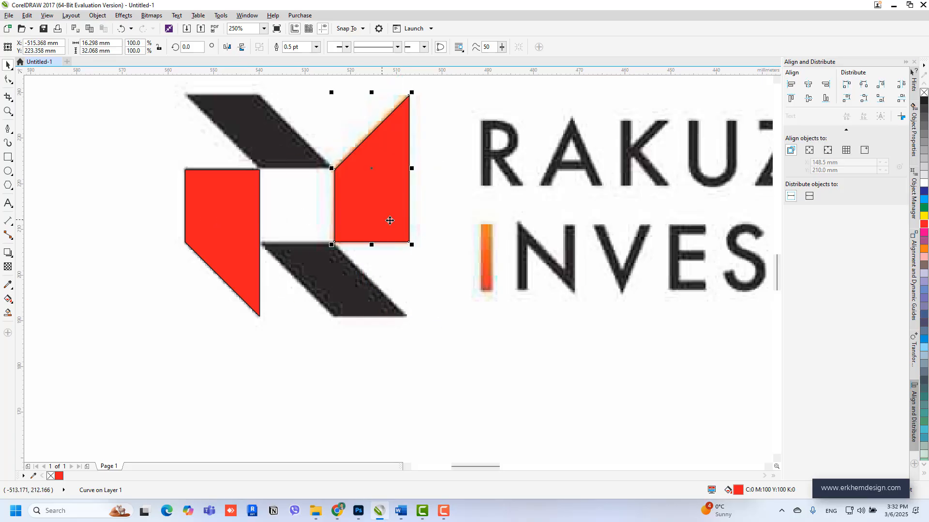
# Draw a rectangle about 16.4 × 21.9 mm on the central opening's upper edge and skew it along the upper dark parallelogram.
pyautogui.scroll(-1, 409, 250)
pyautogui.scroll(1, 387, 220)
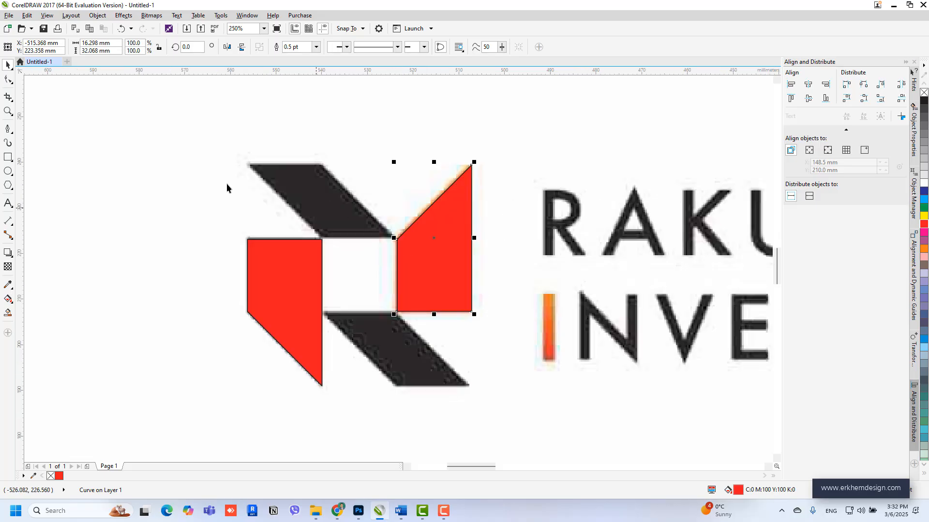
pyautogui.click(8, 157)
pyautogui.moveTo(397, 239); pyautogui.dragTo(327, 139)
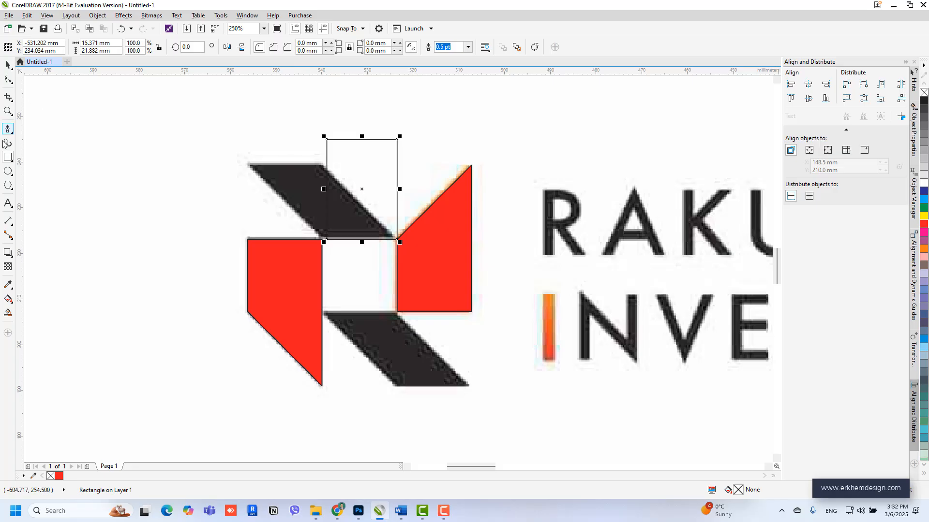
pyautogui.moveTo(323, 189); pyautogui.dragTo(321, 241)
pyautogui.click(8, 65)
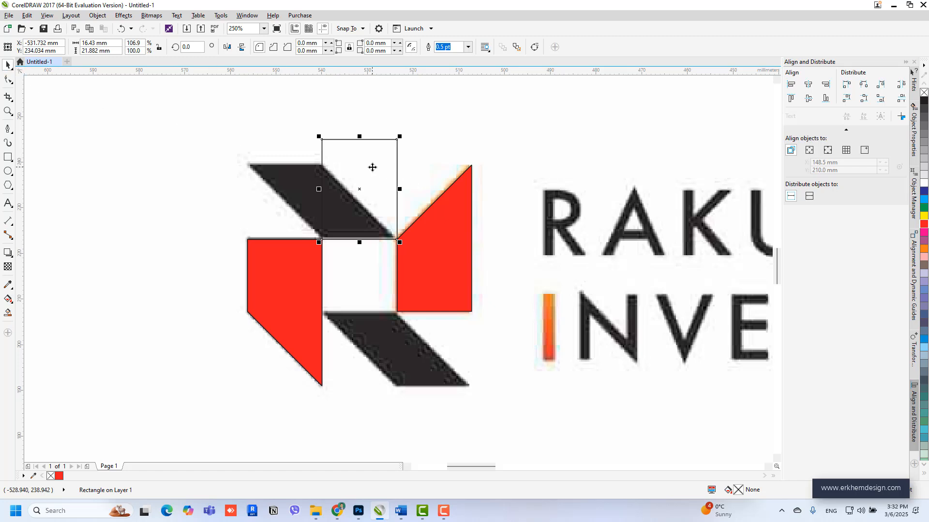
pyautogui.click(364, 159)
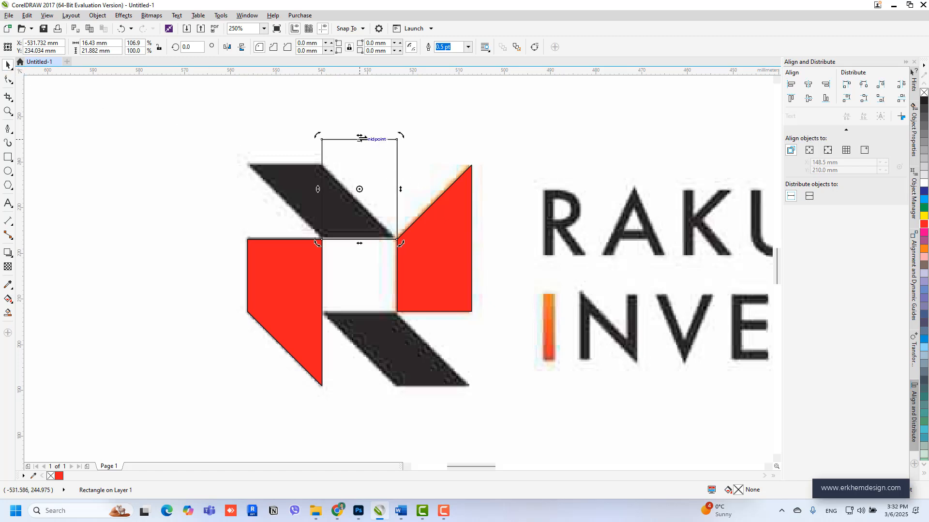
pyautogui.moveTo(359, 135); pyautogui.dragTo(257, 156)
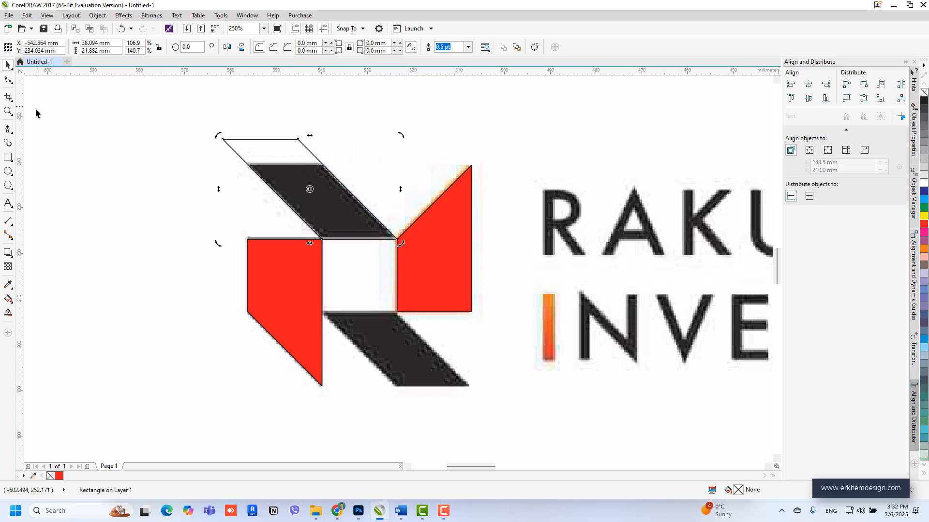
# Cut the skewed shape level with the parallelogram's upper edge, using a rectangle about 58 × 14 mm and Back Minus Front.
pyautogui.press('F6')
pyautogui.moveTo(148, 102); pyautogui.dragTo(415, 165)
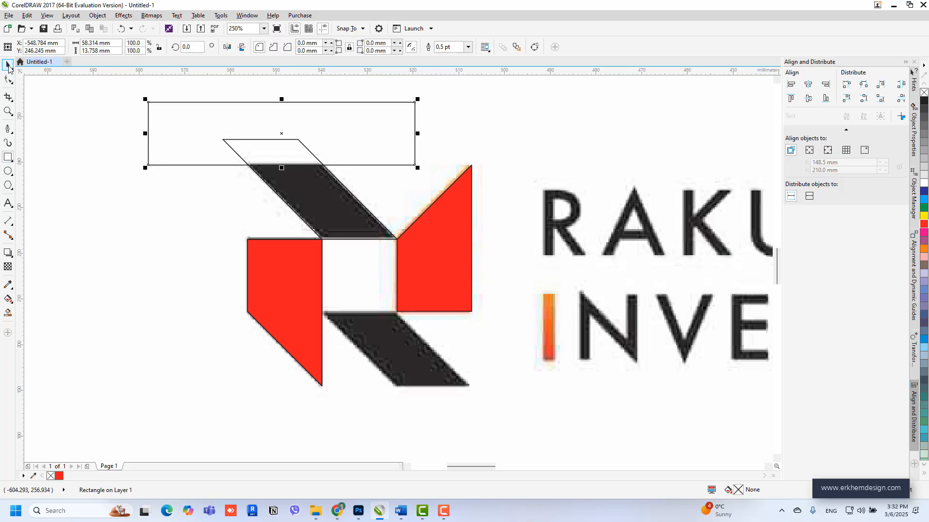
pyautogui.click(8, 66)
pyautogui.keyDown('shift'); pyautogui.click(316, 198); pyautogui.keyUp('shift')
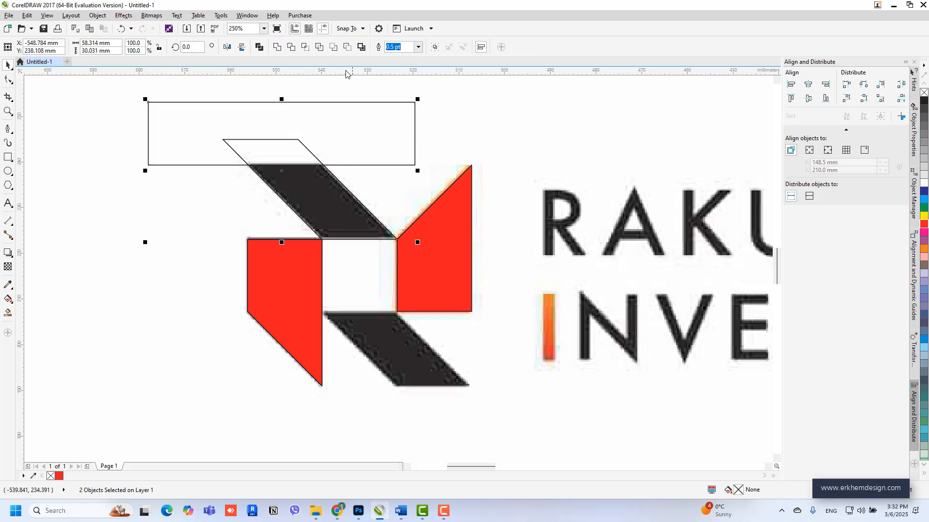
pyautogui.click(347, 47)
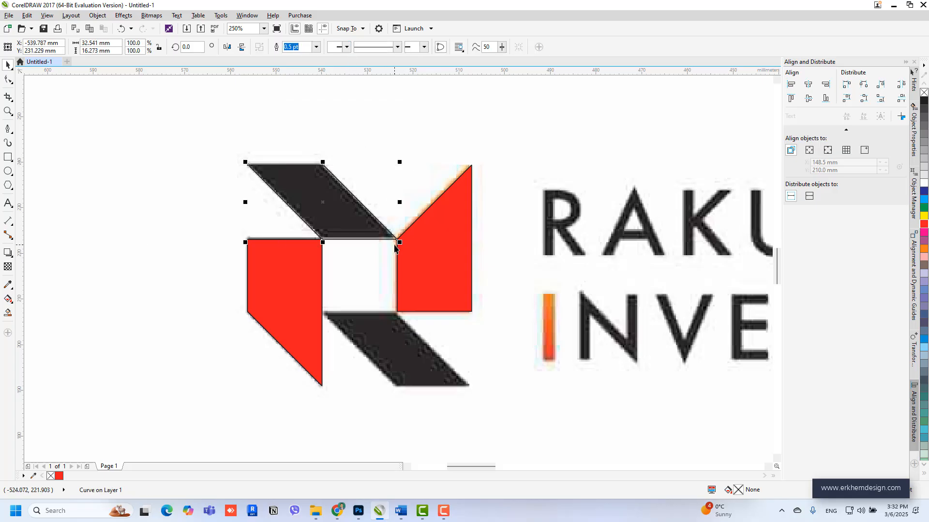
# Fill the trimmed parallelogram black, keeping it in place over the original logo.
pyautogui.moveTo(352, 223); pyautogui.dragTo(374, 156)
pyautogui.hotkey('ctrl', 'z')
pyautogui.click(924, 100)
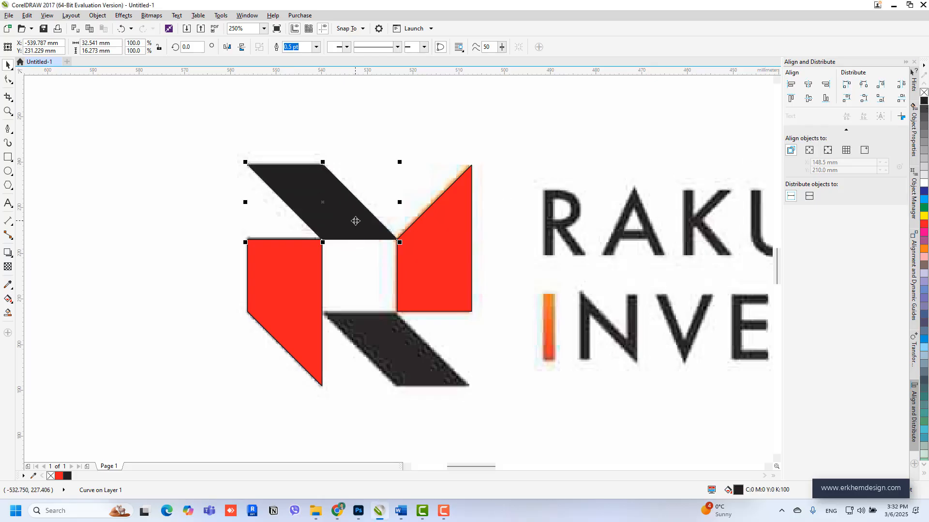
# Copy the black parallelogram onto the logo's lower dark piece and move the four traced shapes beside the original logo.
pyautogui.moveTo(356, 221); pyautogui.dragTo(208, 238)
pyautogui.scroll(2, 396, 350)
pyautogui.scroll(-4, 330, 268)
pyautogui.hotkey('ctrl', 'a')
pyautogui.click(266, 343)
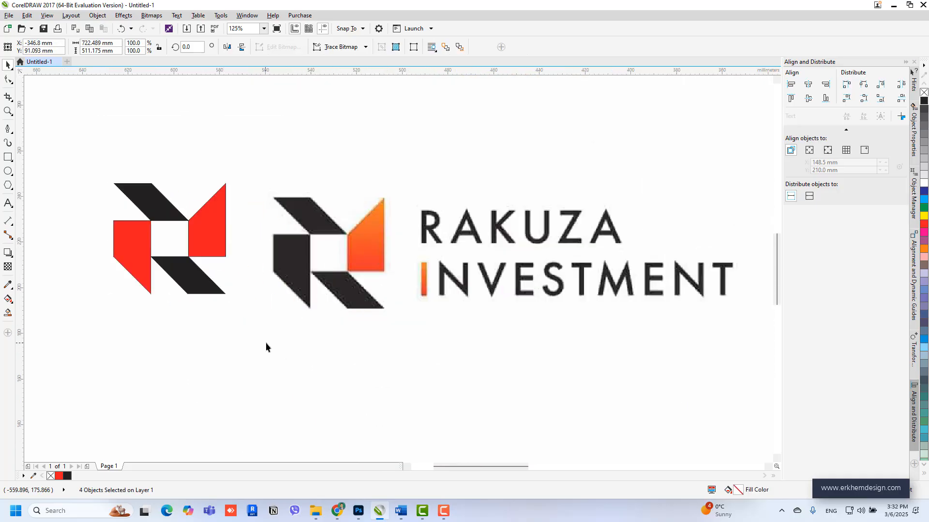
# Fill the traced left piece black and apply an upward red-to-white fountain fill to the right piece.
pyautogui.click(143, 266)
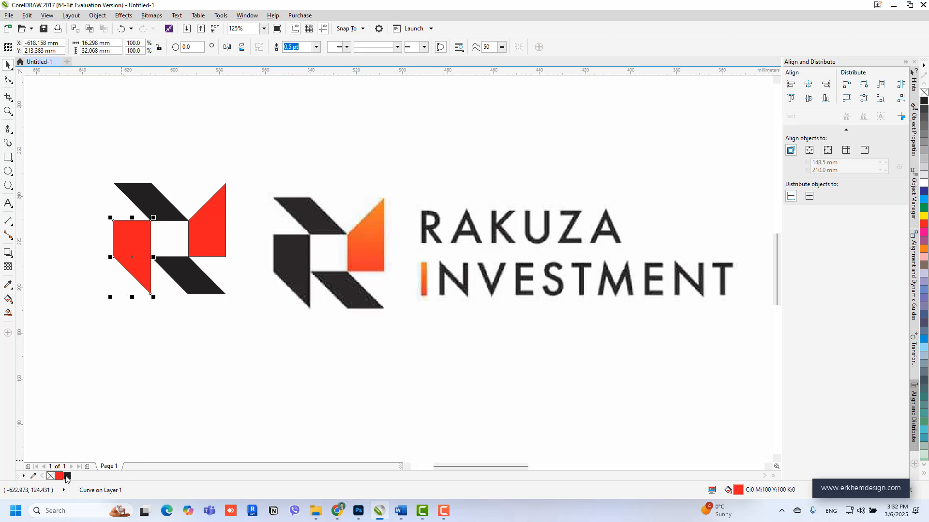
pyautogui.click(66, 479)
pyautogui.click(221, 252)
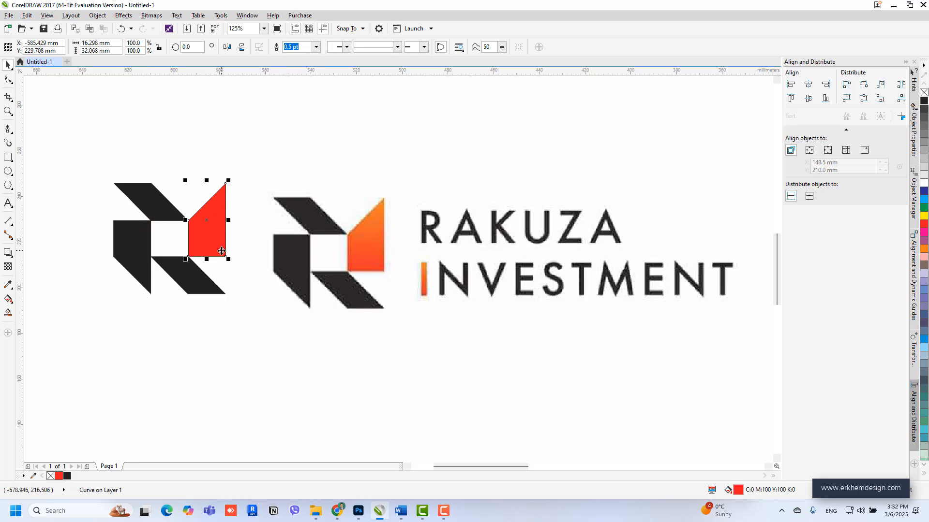
pyautogui.click(8, 300)
pyautogui.moveTo(188, 256); pyautogui.dragTo(225, 183)
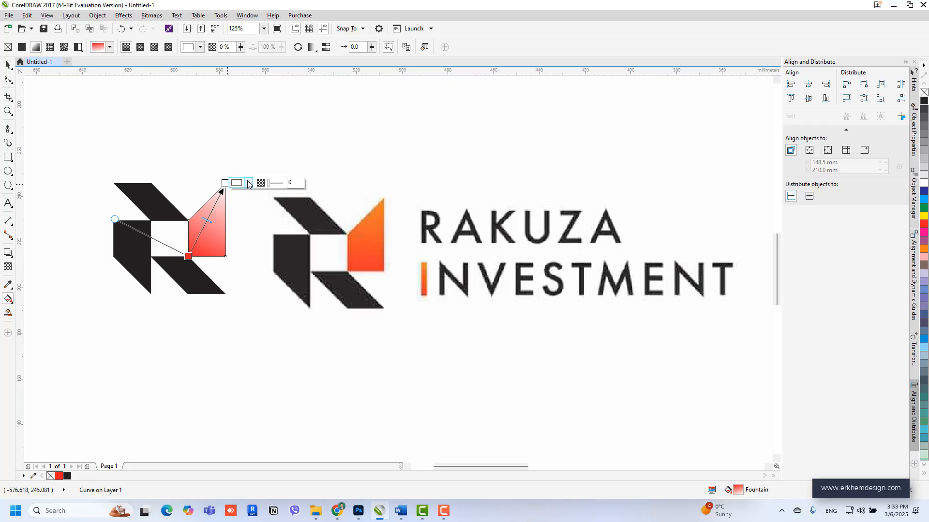
# Set the gradient's upper end colour to the orange sampled from the original logo, converted to CMYK 0, 66, 100, 0.
pyautogui.click(249, 183)
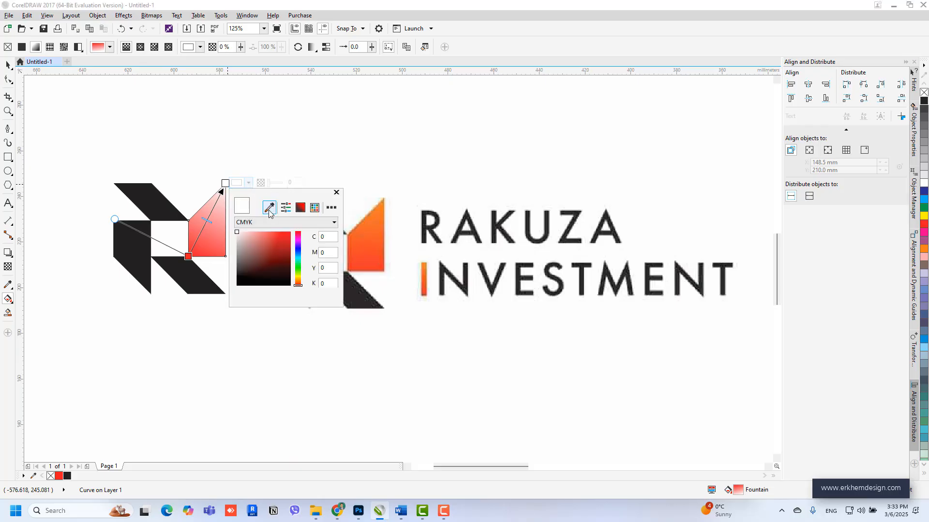
pyautogui.click(268, 209)
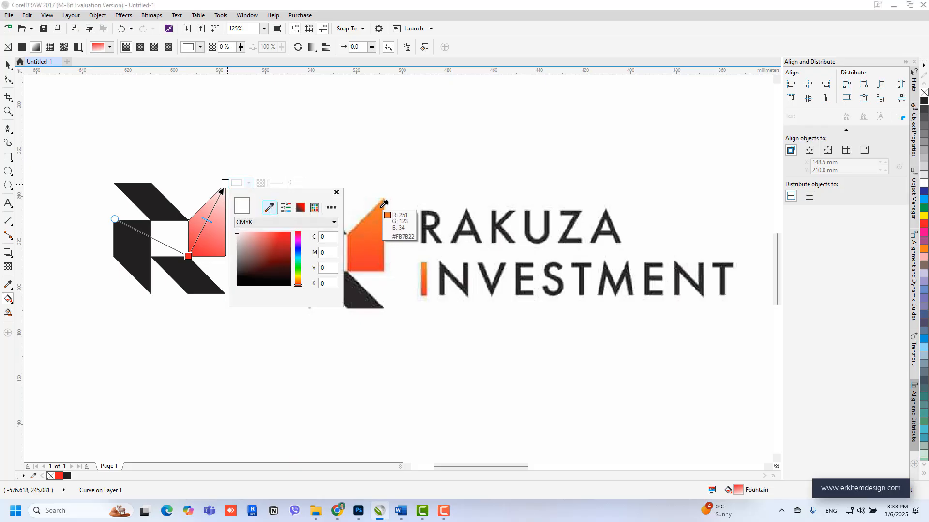
pyautogui.click(383, 205)
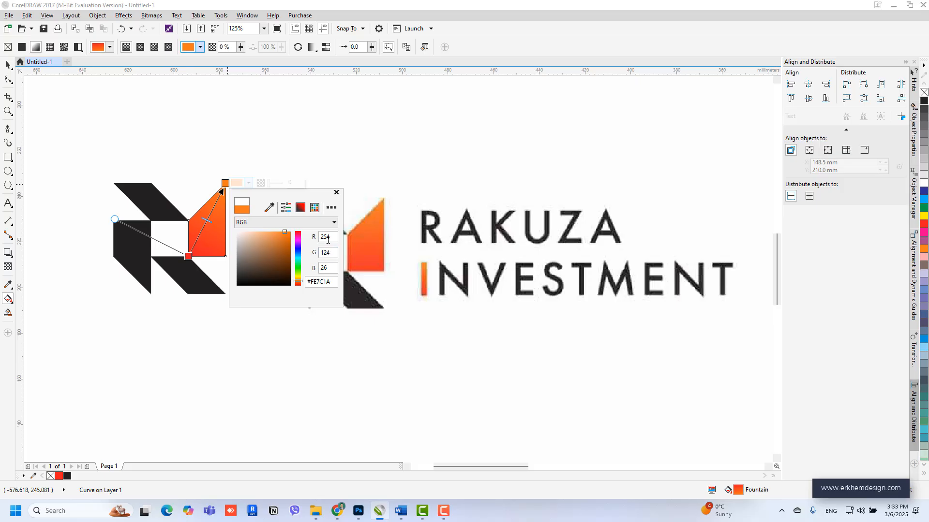
pyautogui.click(288, 225)
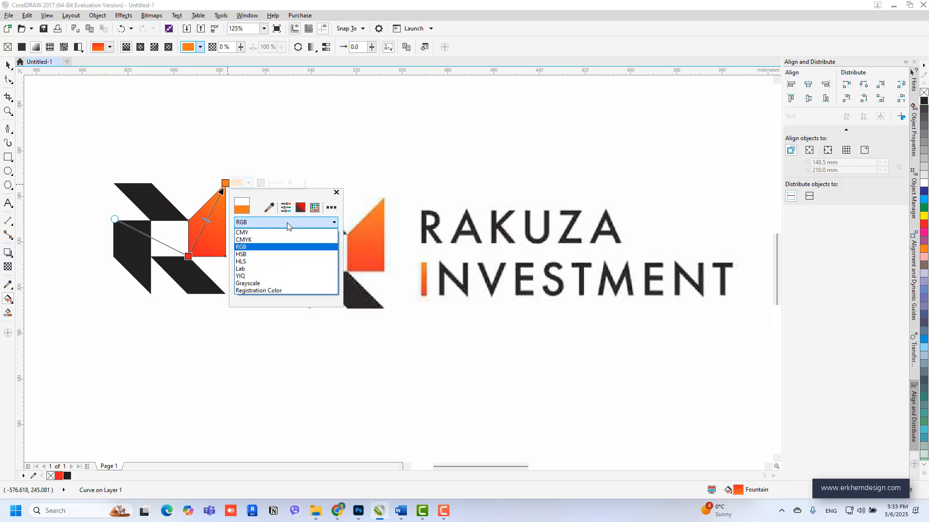
pyautogui.click(286, 239)
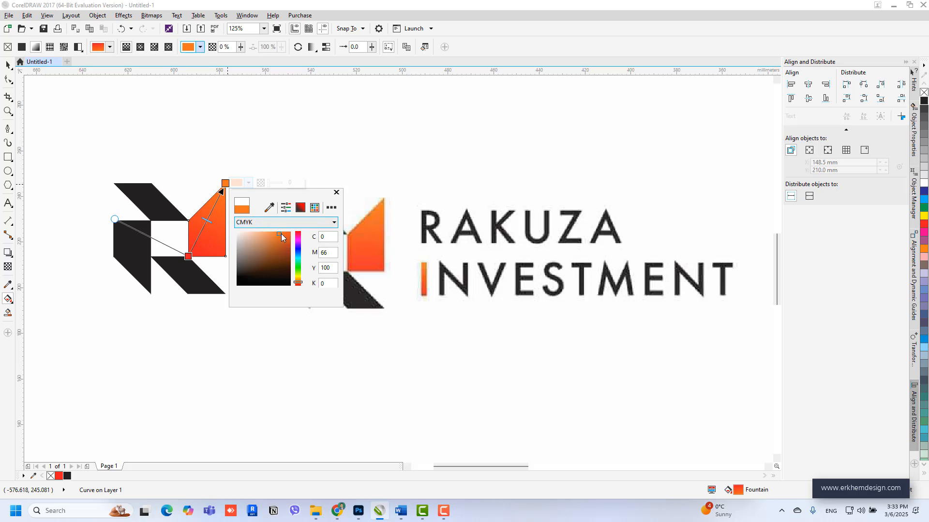
pyautogui.click(9, 65)
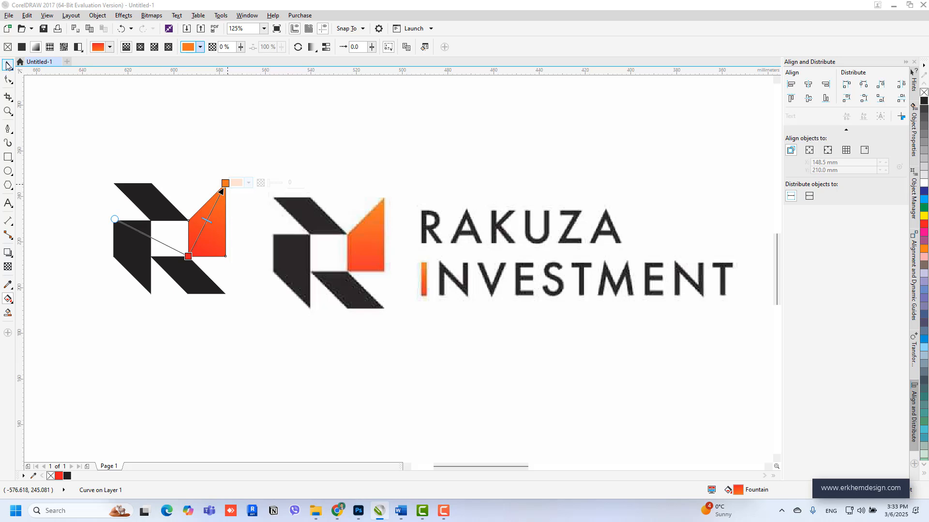
# Select the four traced logo shapes and move them onto the matching symbol of the original horizontal logo.
pyautogui.scroll(-1, 359, 214)
pyautogui.moveTo(150, 146); pyautogui.dragTo(315, 280)
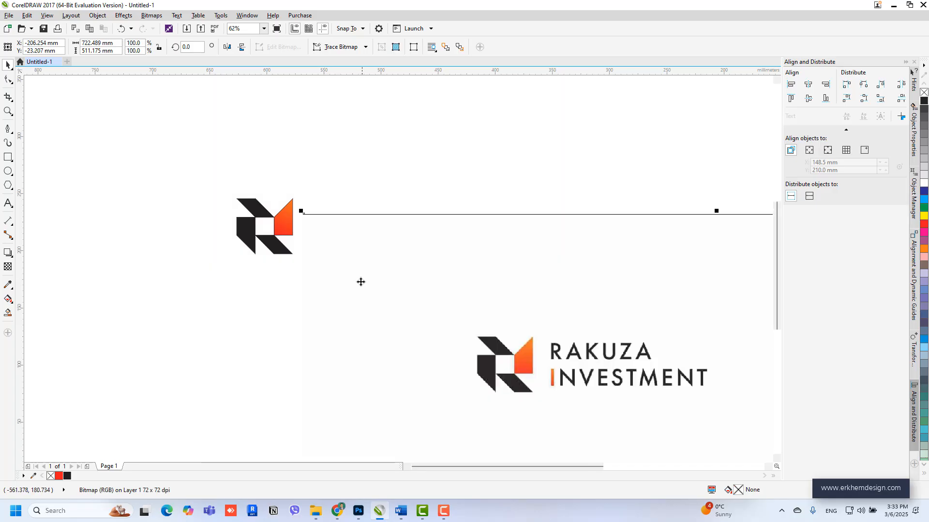
pyautogui.moveTo(98, 140); pyautogui.dragTo(298, 263)
pyautogui.scroll(1, 287, 224)
pyautogui.moveTo(287, 224); pyautogui.dragTo(446, 239)
pyautogui.scroll(-1, 376, 211)
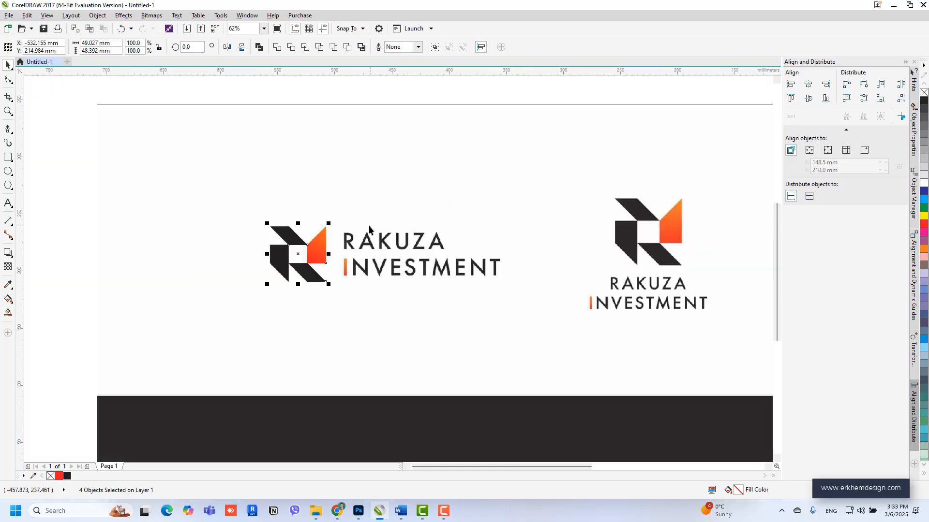
# Add the artistic text "RAKUZA" and "GROUP" on two lines in capitals above the horizontal logo's wordmark.
pyautogui.scroll(1, 367, 225)
pyautogui.click(8, 203)
pyautogui.click(382, 179)
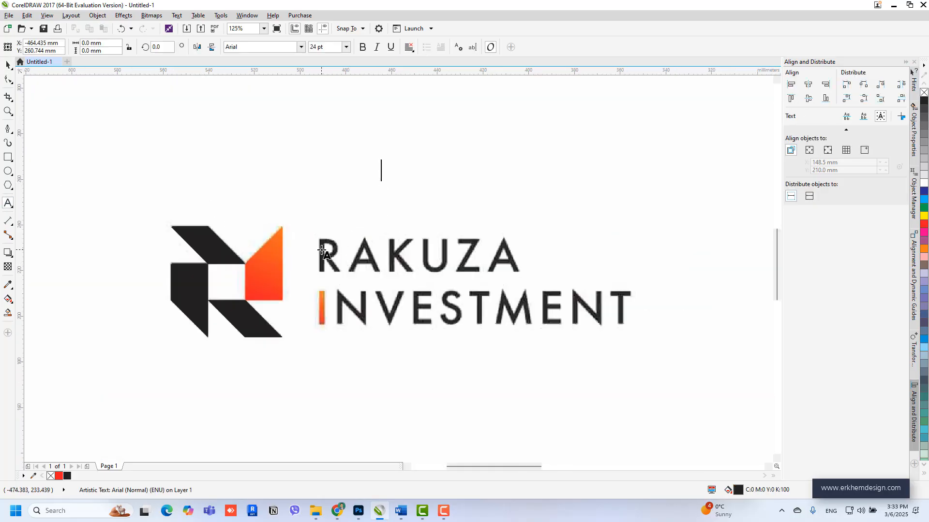
pyautogui.write('R')
pyautogui.press('capslock')
pyautogui.write('A')
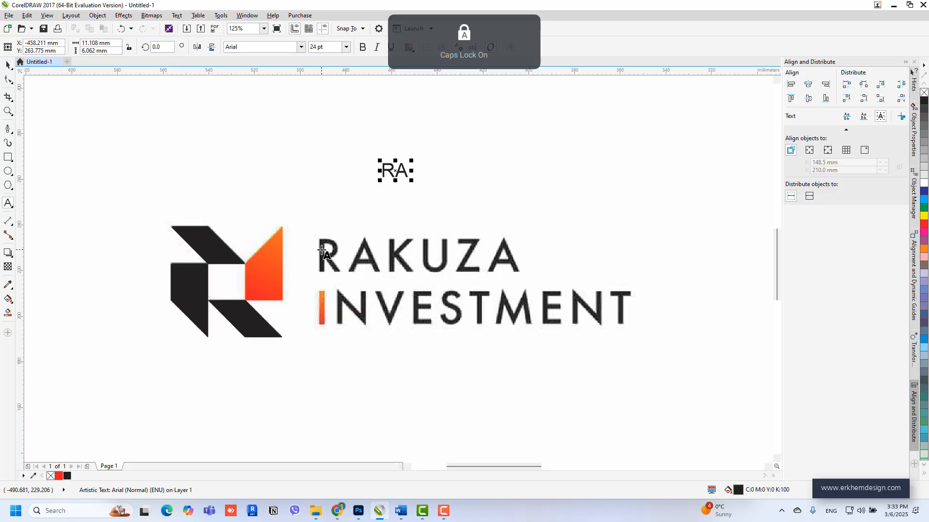
pyautogui.write('K')
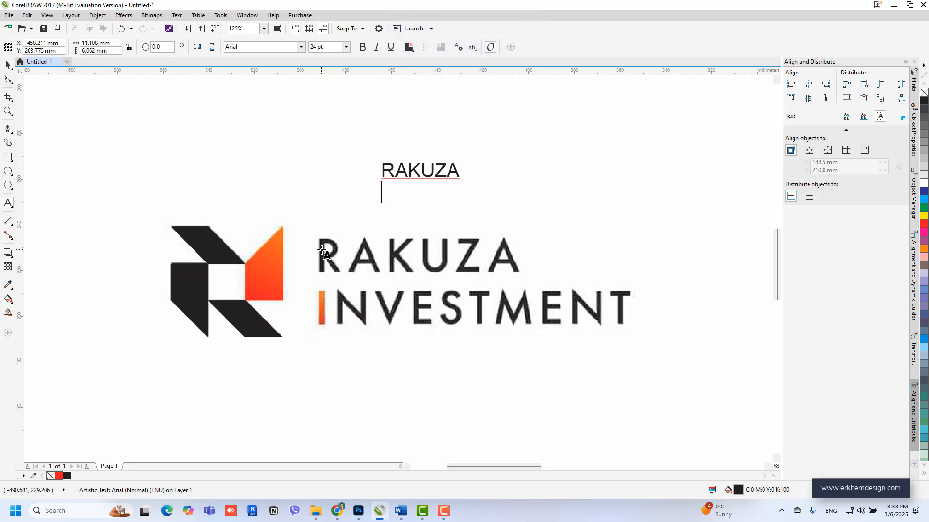
pyautogui.write('UZA')
pyautogui.press('Return')
pyautogui.write('GROUP')
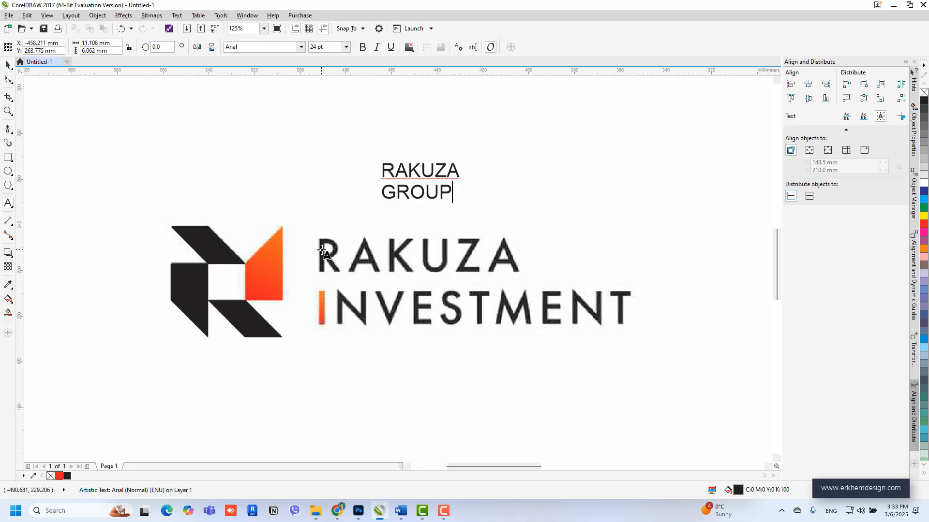
# Compare fonts on the whole two-line text and set it in Ch ForeignerLight.
pyautogui.hotkey('ctrl', 'a')
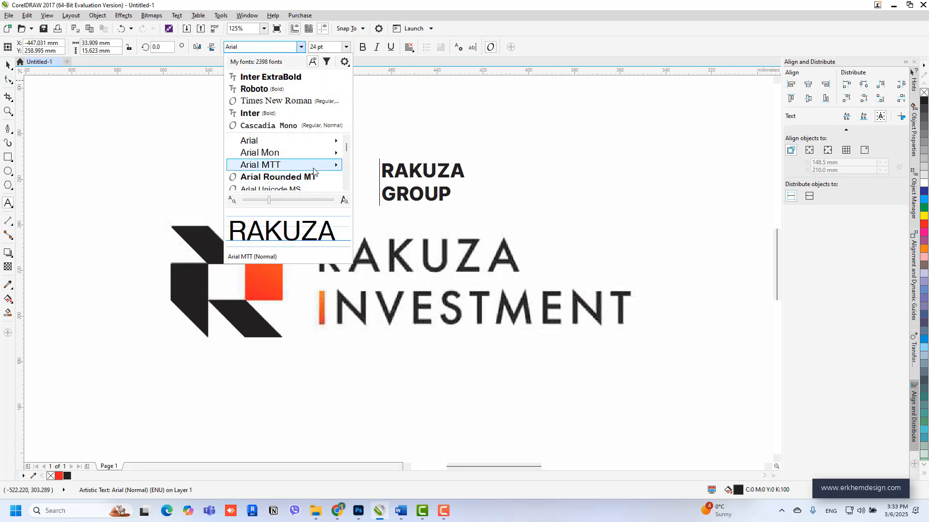
pyautogui.scroll(-10, 314, 168)
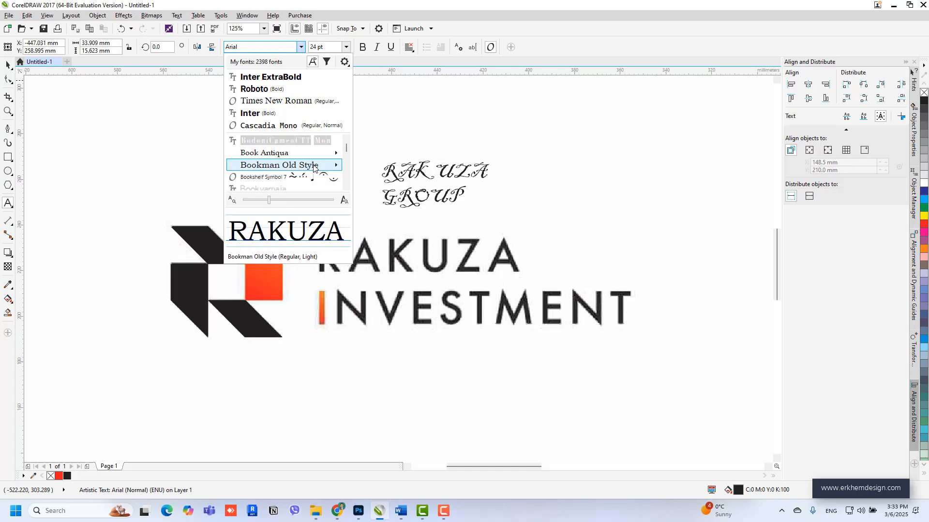
pyautogui.scroll(-12, 314, 168)
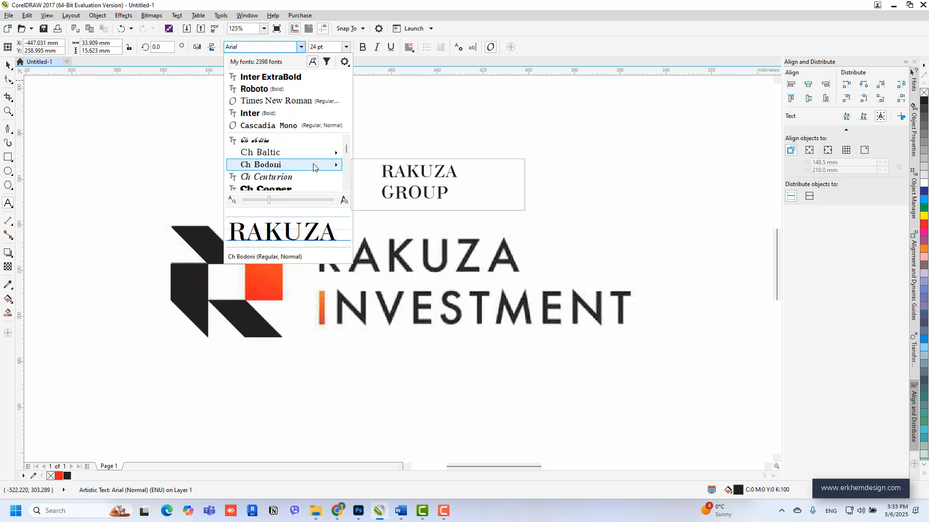
pyautogui.scroll(4, 313, 165)
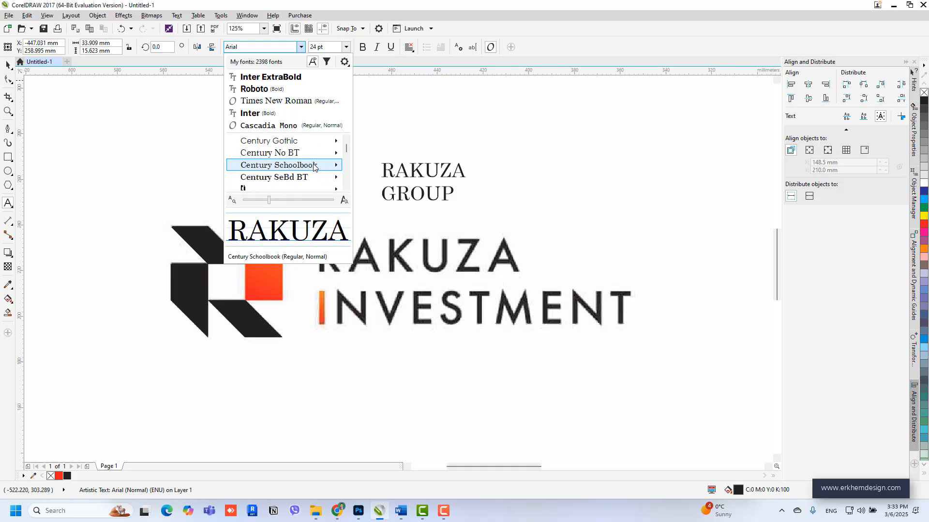
pyautogui.scroll(1, 314, 159)
pyautogui.scroll(-6, 314, 162)
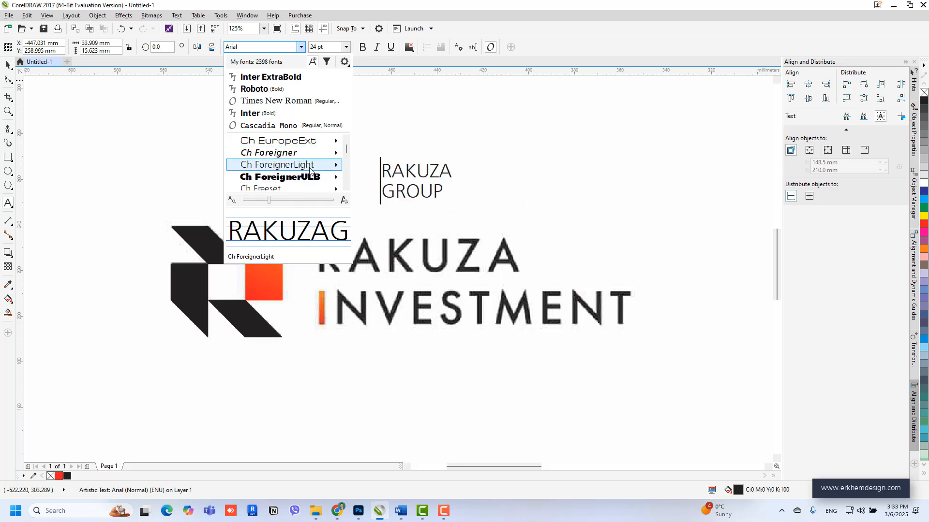
pyautogui.moveTo(310, 169)
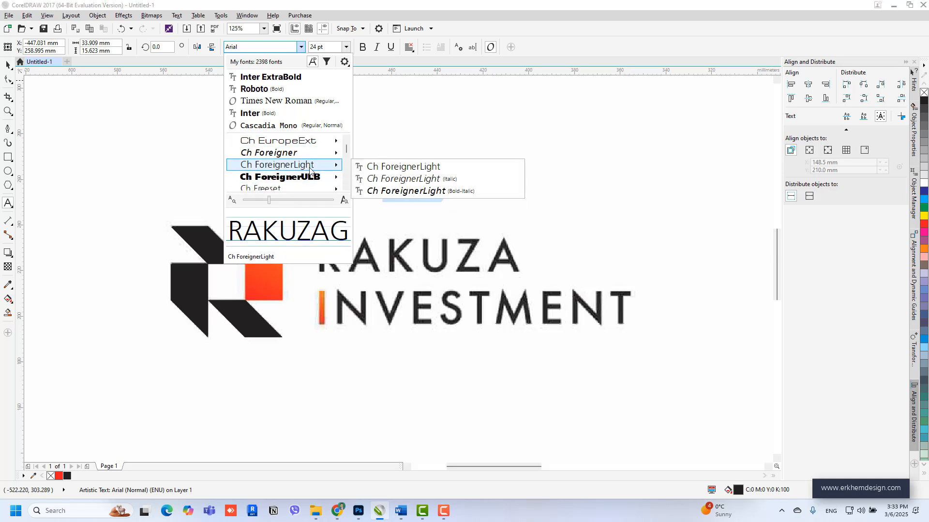
pyautogui.click(415, 167)
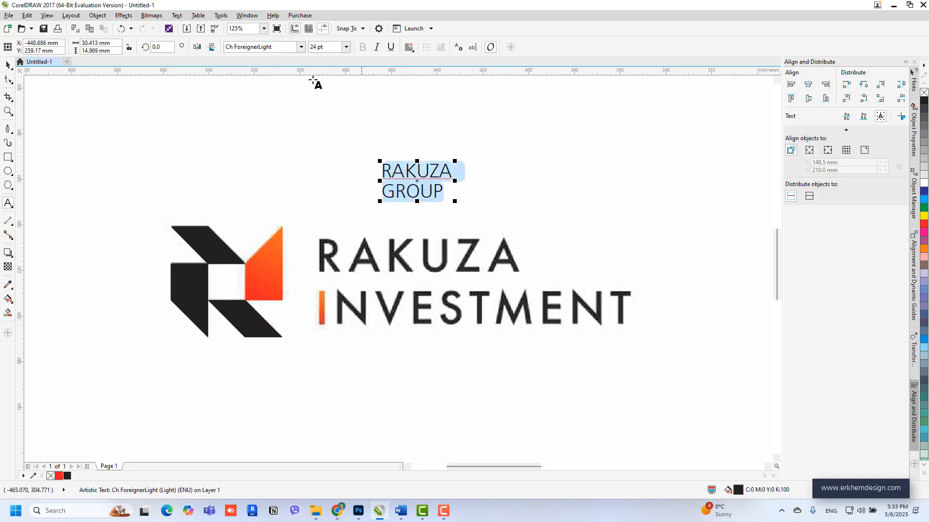
# Change the font of both text lines to Ch Futuris Bold.
pyautogui.click(301, 46)
pyautogui.scroll(-1, 291, 162)
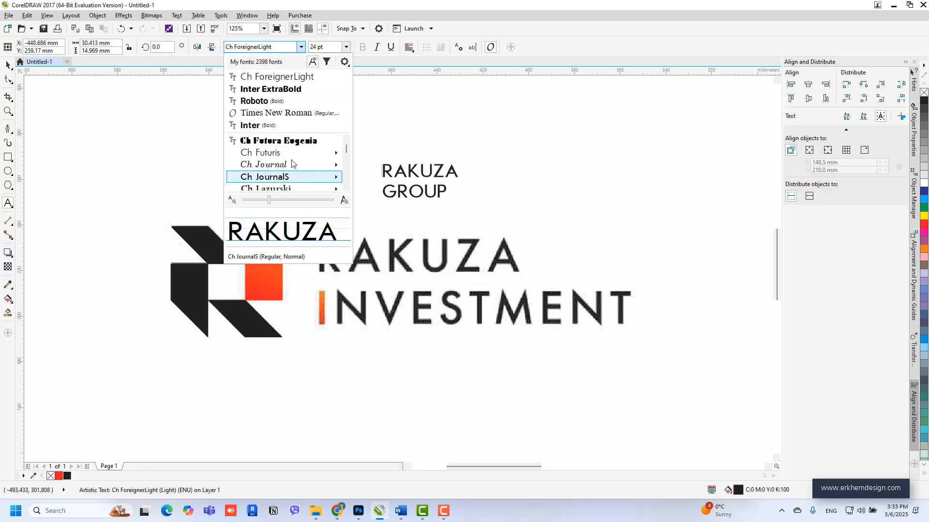
pyautogui.moveTo(291, 159)
pyautogui.click(382, 168)
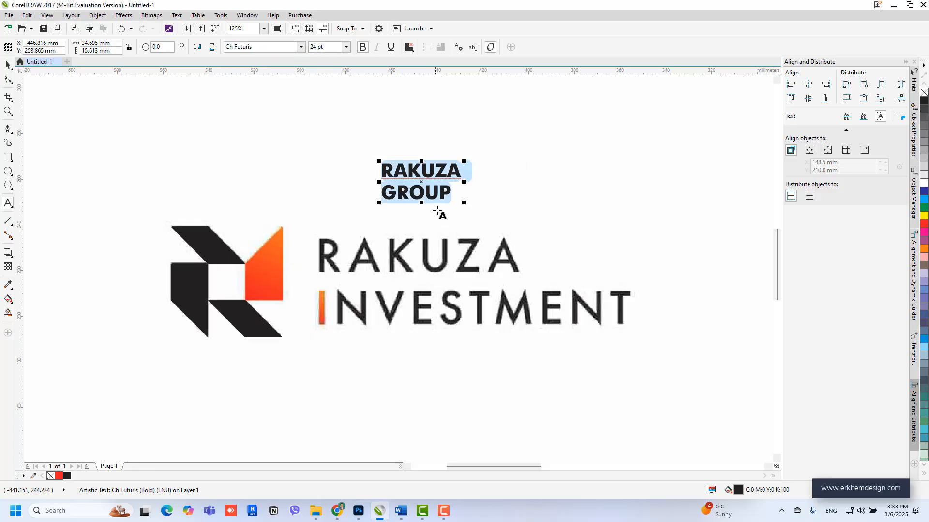
# Enlarge the RAKUZA GROUP text to roughly the wordmark's scale and remove its bold style.
pyautogui.click(8, 64)
pyautogui.moveTo(469, 205); pyautogui.dragTo(646, 284)
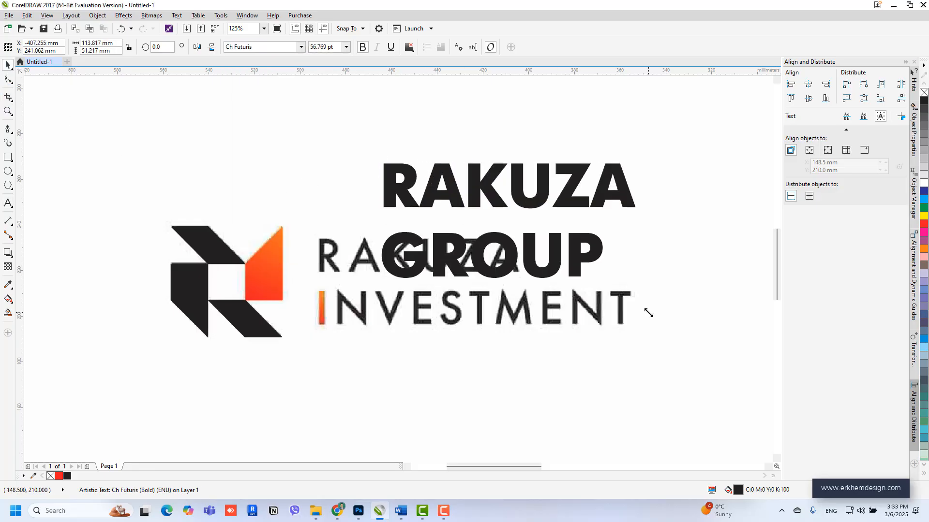
pyautogui.click(363, 47)
# Place the text over the original wordmark, scaled to about 57 pt to match its letter height, and colour it red.
pyautogui.moveTo(441, 199); pyautogui.dragTo(380, 276)
pyautogui.scroll(3, 477, 334)
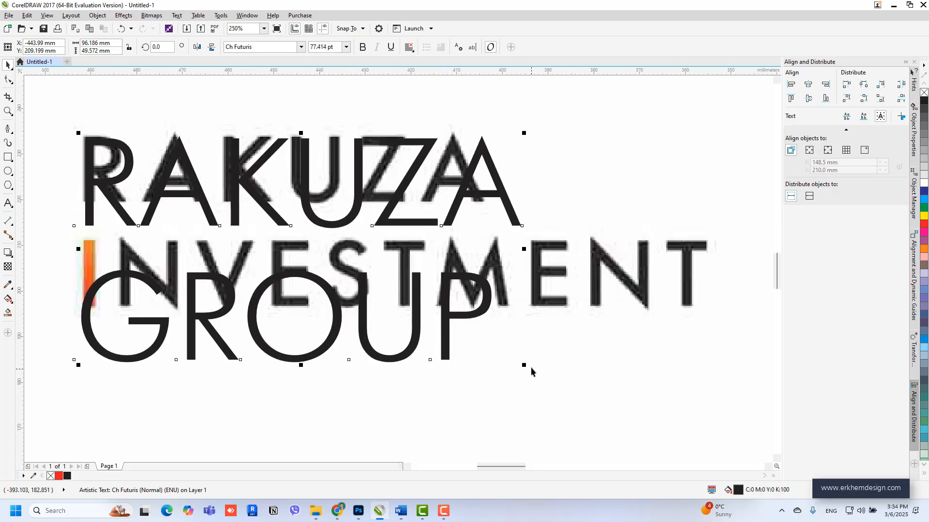
pyautogui.moveTo(477, 333); pyautogui.dragTo(409, 320)
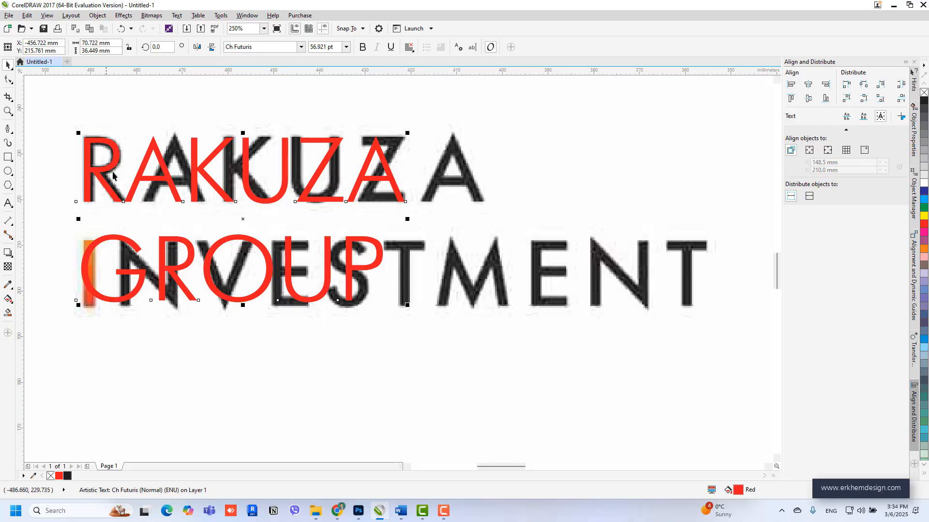
pyautogui.click(7, 81)
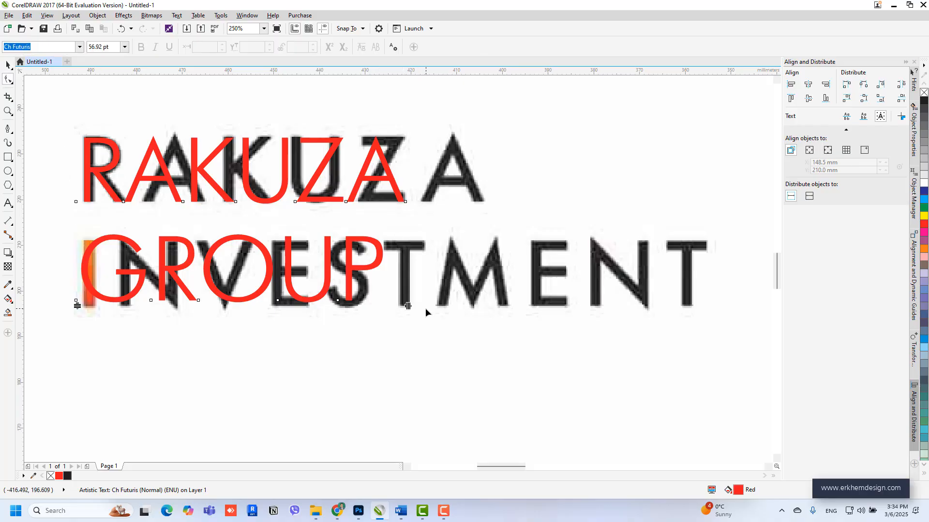
pyautogui.moveTo(408, 307); pyautogui.dragTo(485, 310)
pyautogui.hotkey('ctrl', 'z')
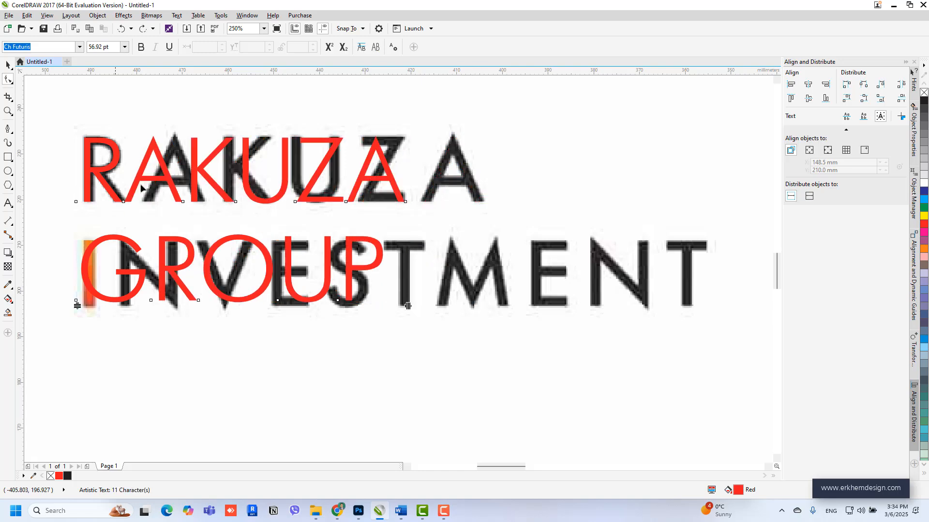
pyautogui.click(8, 80)
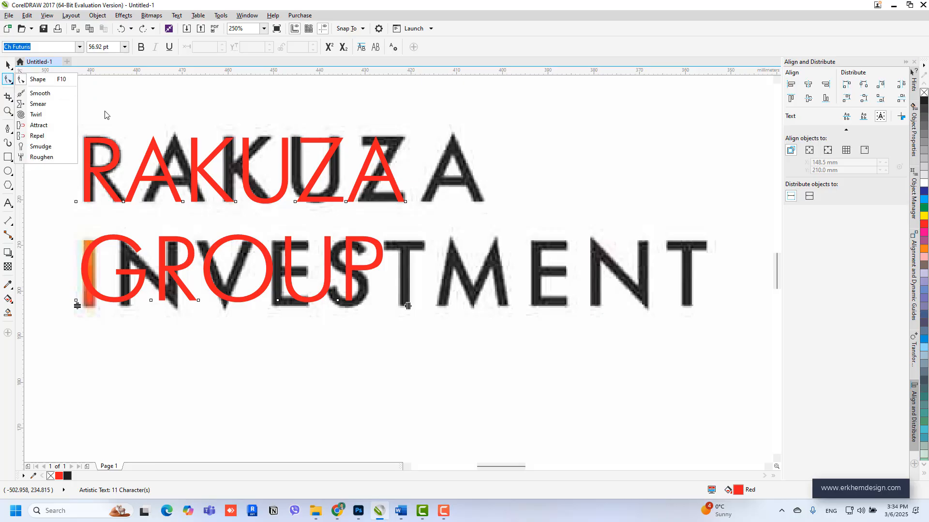
pyautogui.click(11, 130)
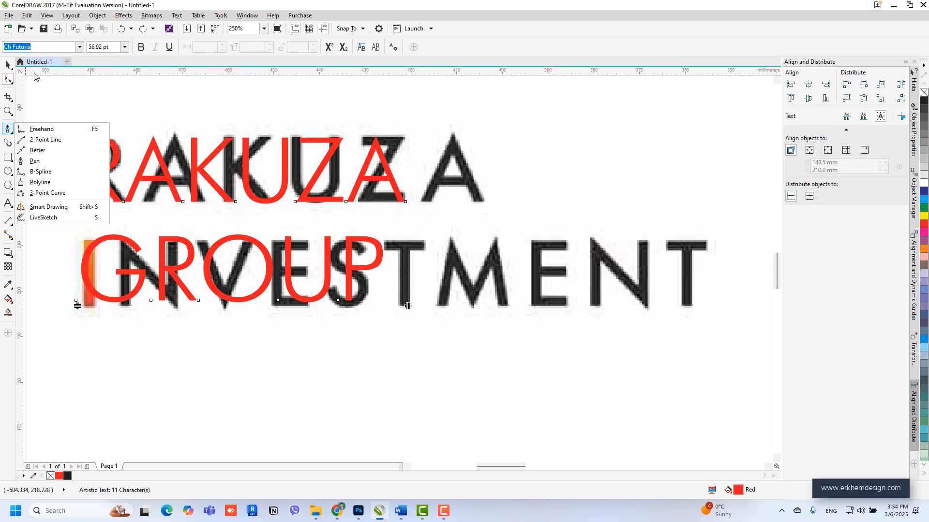
pyautogui.click(10, 66)
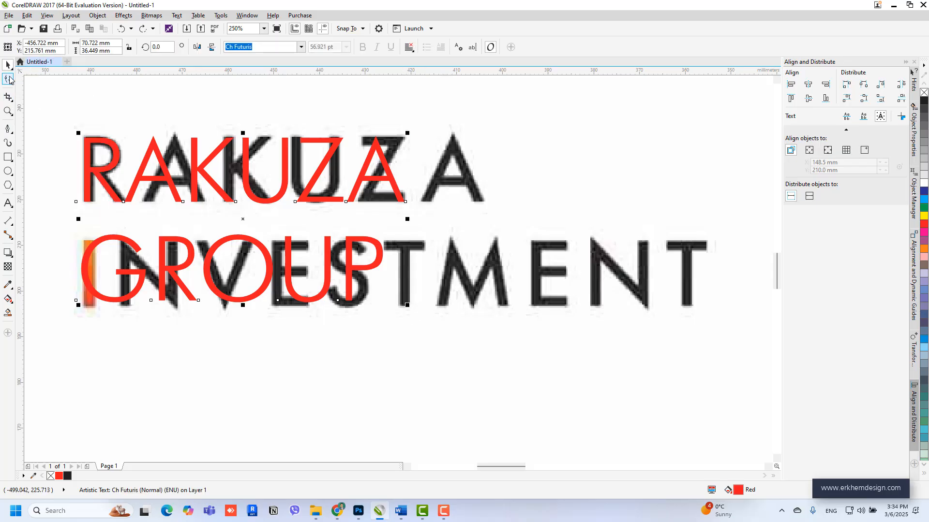
# Widen the text's character spacing with the Shape tool until RAKUZA spans the same word in the original wordmark.
pyautogui.click(10, 80)
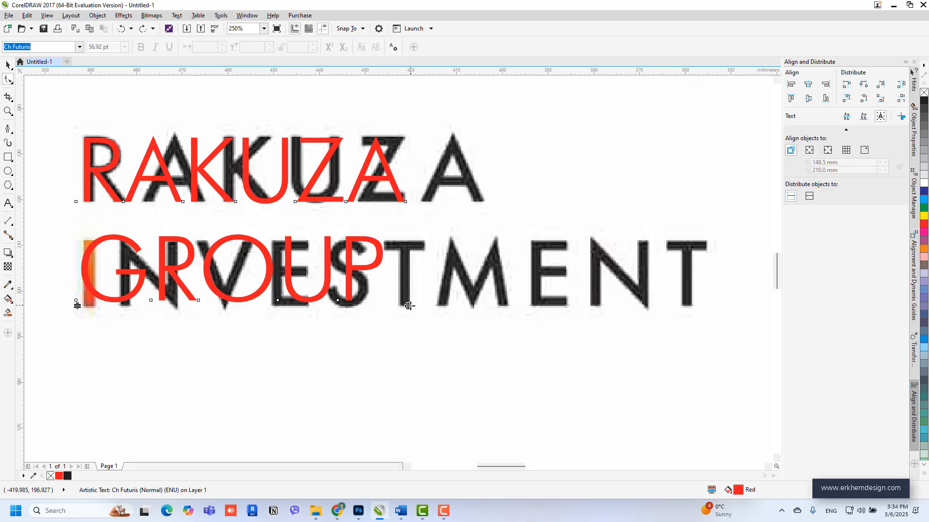
pyautogui.moveTo(408, 306); pyautogui.dragTo(481, 303)
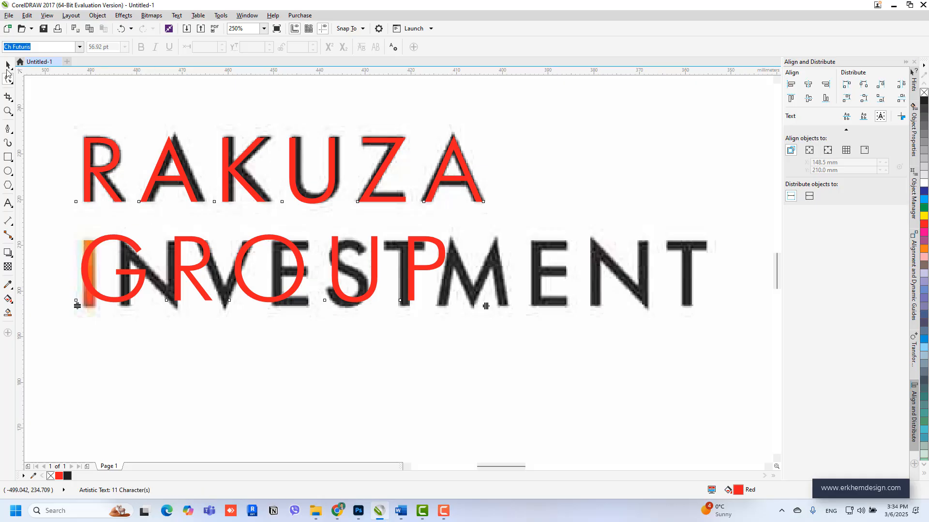
pyautogui.click(8, 67)
# Indent GROUP with leading space so that it starts to the right of the original wordmark's orange I.
pyautogui.scroll(-2, 434, 248)
pyautogui.scroll(1, 376, 251)
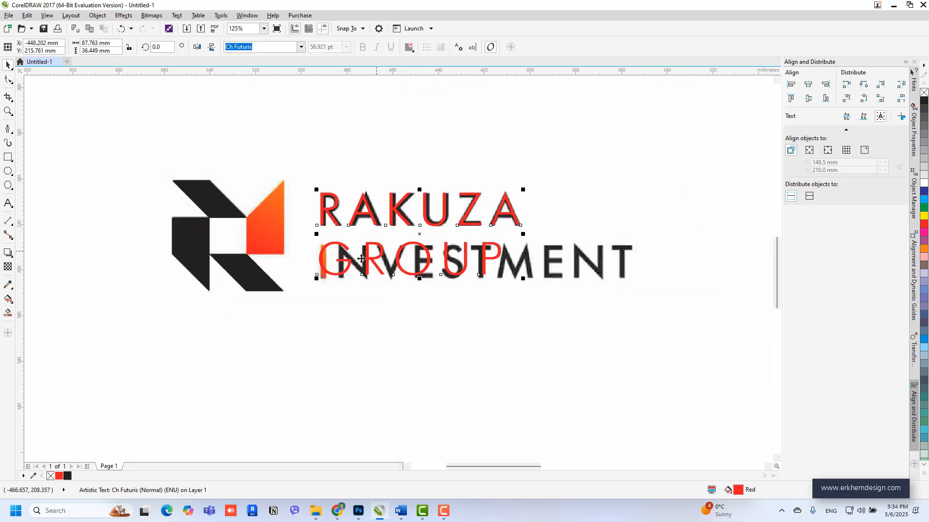
pyautogui.doubleClick(341, 273)
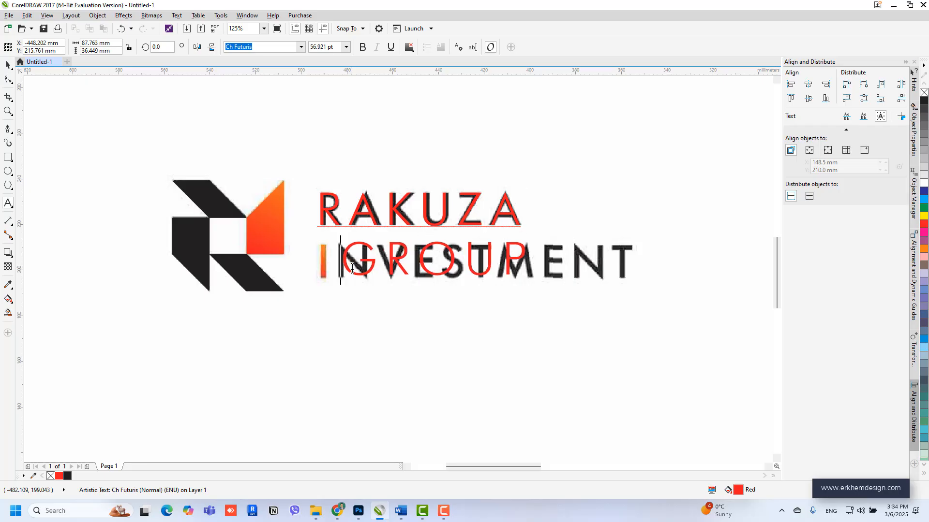
pyautogui.scroll(1, 338, 254)
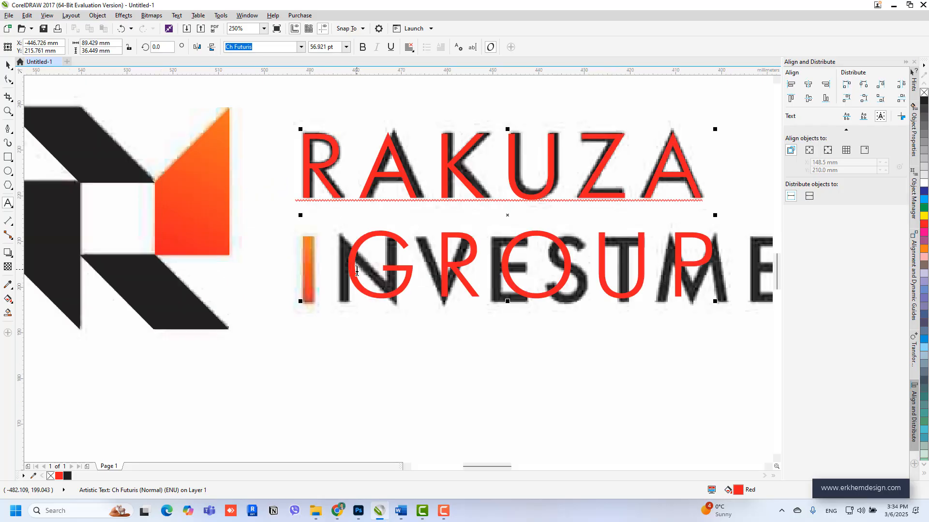
# Draw a rectangle about 2.5 mm wide over the original orange I and trim its height to about 14.4 mm.
pyautogui.click(8, 157)
pyautogui.moveTo(302, 234); pyautogui.dragTo(316, 304)
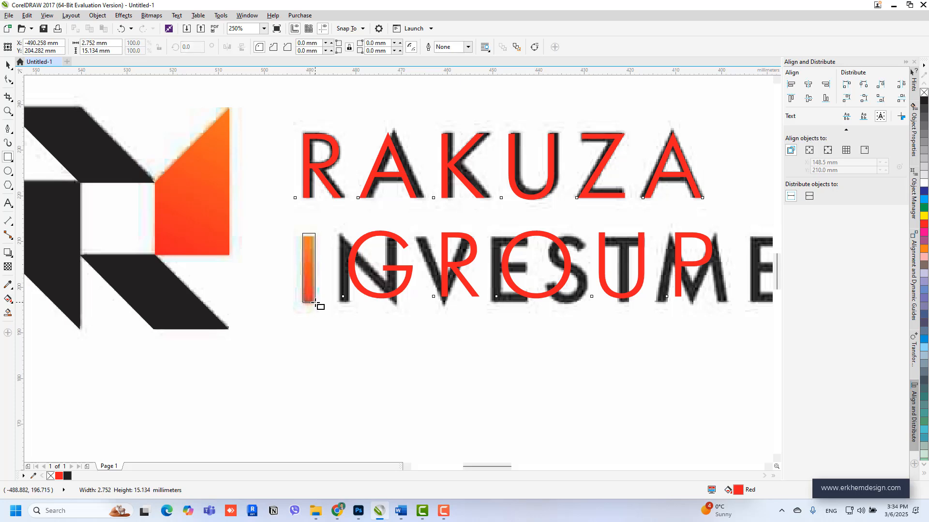
pyautogui.scroll(1, 314, 237)
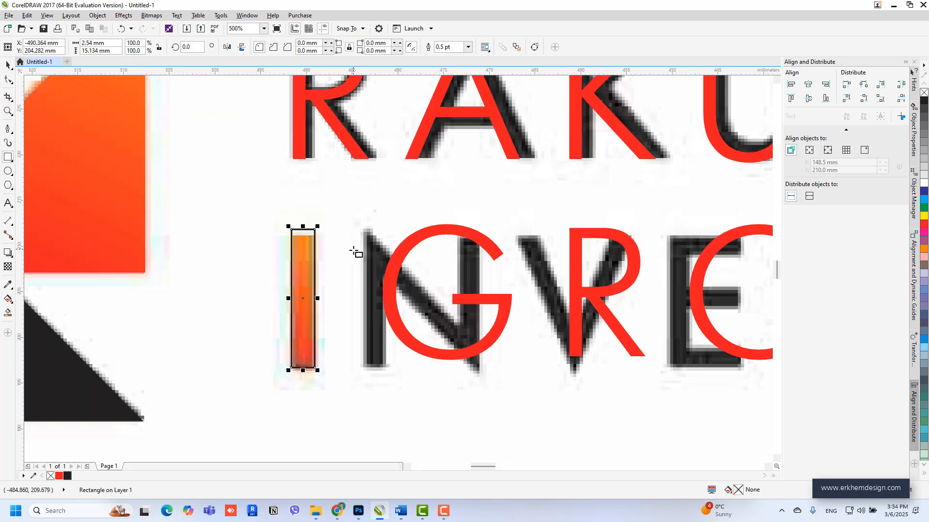
pyautogui.scroll(1, 305, 239)
pyautogui.moveTo(302, 217); pyautogui.dragTo(305, 230)
pyautogui.scroll(-2, 359, 213)
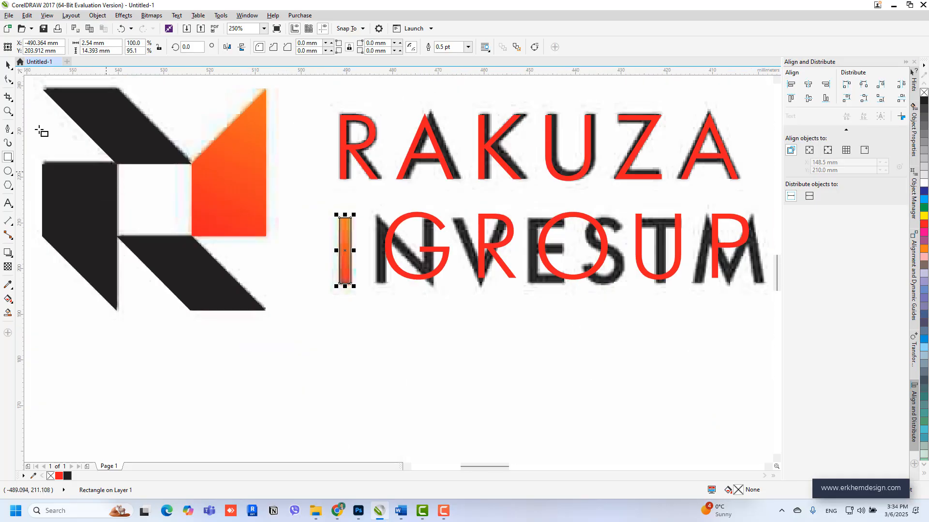
# Copy the fountain fill of the symbol's orange piece onto the narrow rectangle.
pyautogui.click(7, 66)
pyautogui.click(240, 201)
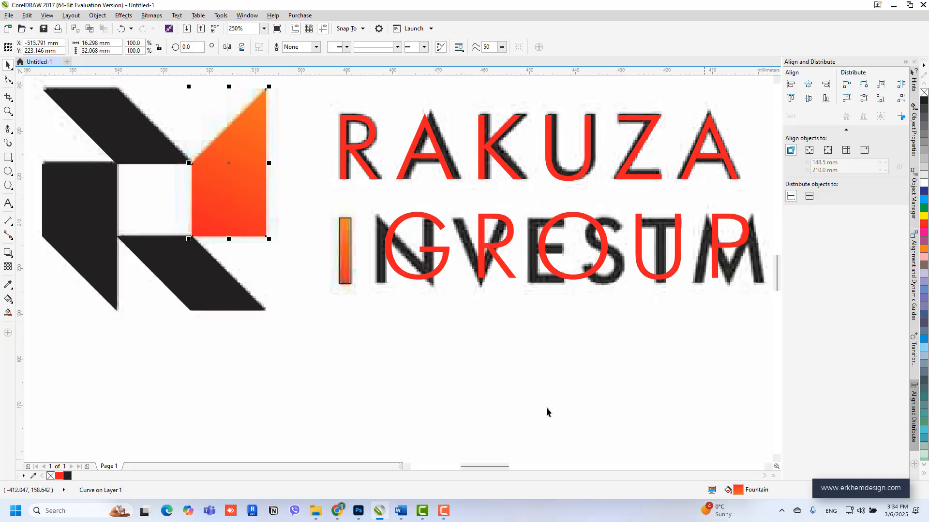
pyautogui.moveTo(346, 278); pyautogui.dragTo(346, 279)
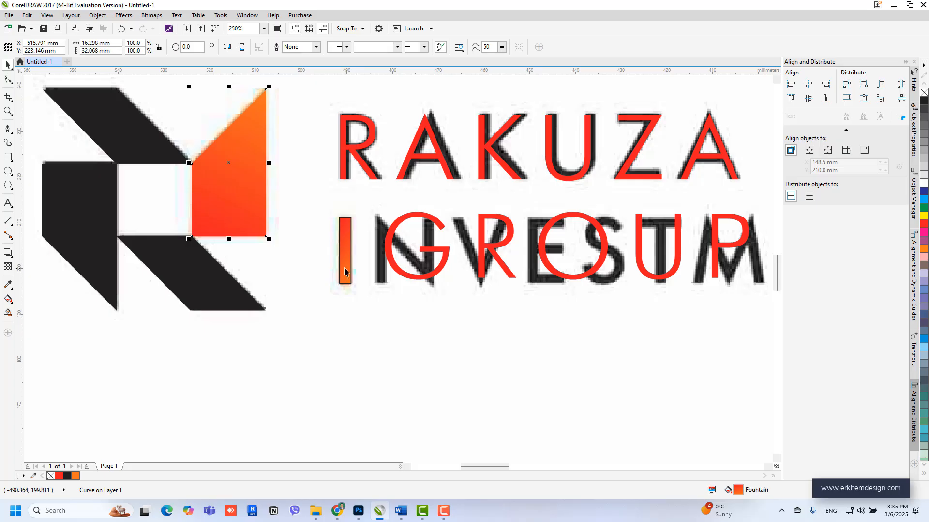
# Redirect the rectangle's fountain fill to run vertically from red at its base to orange at its upper end.
pyautogui.click(346, 269)
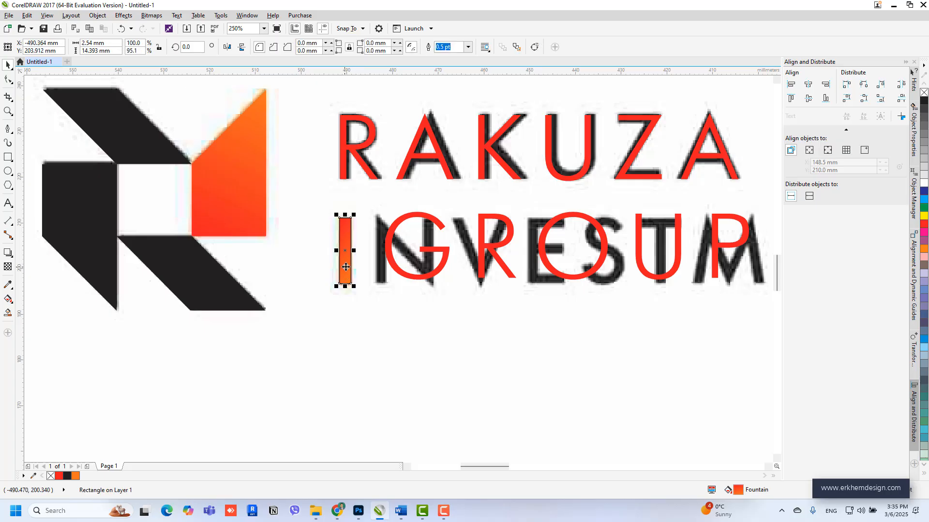
pyautogui.click(9, 300)
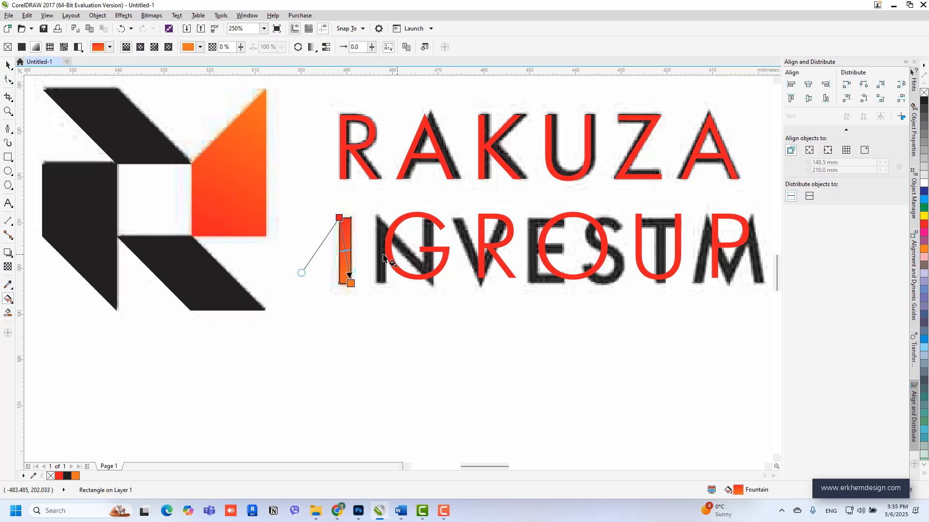
pyautogui.moveTo(339, 218)
pyautogui.mouseDown()
pyautogui.moveTo(344, 307)
pyautogui.moveTo(340, 283)
pyautogui.moveTo(350, 282)
pyautogui.moveTo(340, 219)
pyautogui.mouseUp()
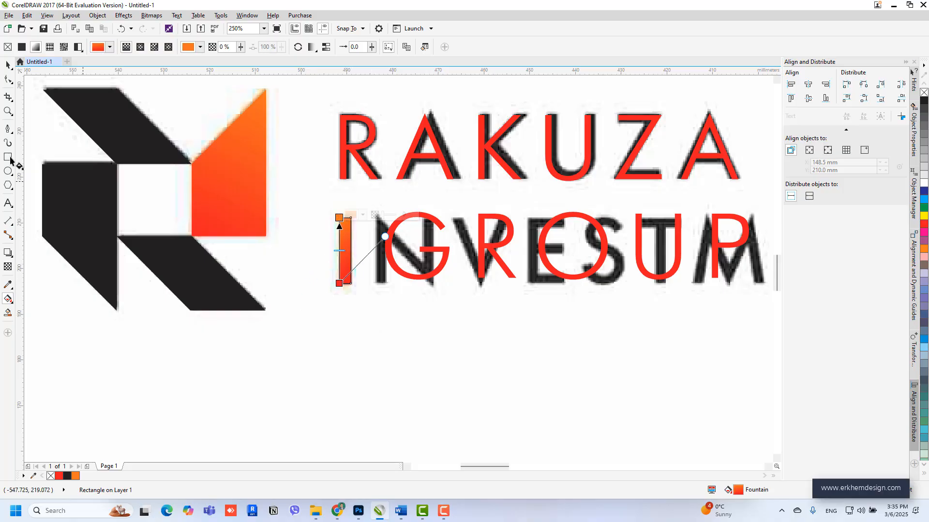
# Move the gradient-filled rectangle to the left of the original orange I, beside it.
pyautogui.click(7, 65)
pyautogui.click(364, 311)
pyautogui.moveTo(346, 273); pyautogui.dragTo(304, 271)
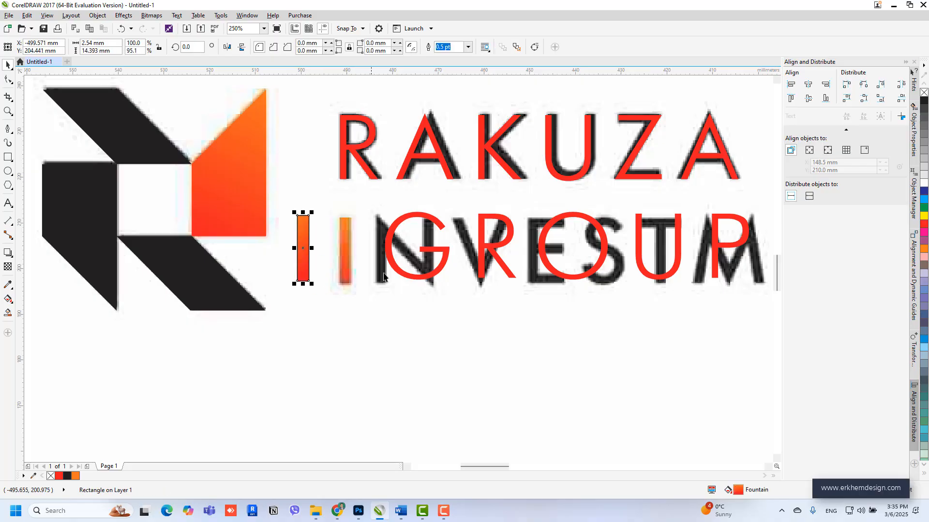
# Undo the gradient rectangle's last move and remove the spacing in front of GROUP in the lettering.
pyautogui.hotkey('ctrl', 'z')
pyautogui.scroll(-1, 303, 268)
pyautogui.doubleClick(346, 264)
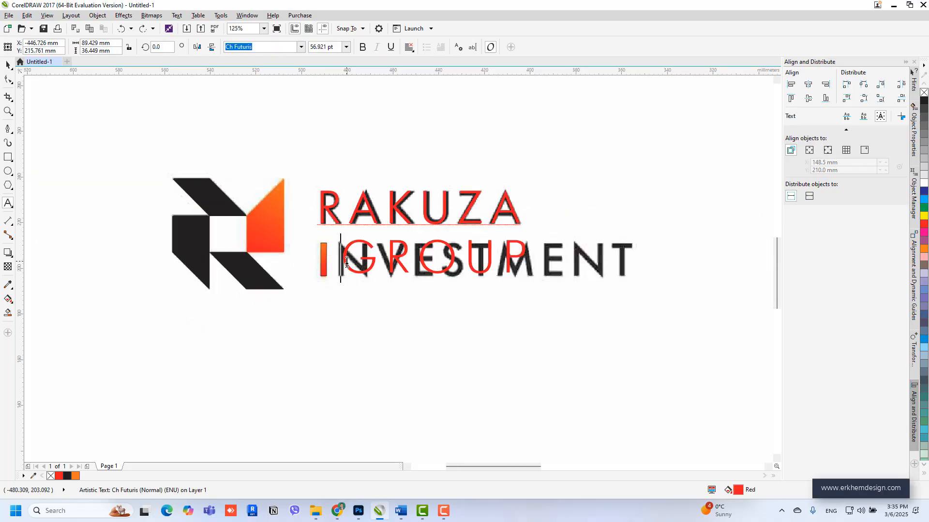
pyautogui.scroll(1, 348, 265)
pyautogui.press('BackSpace')
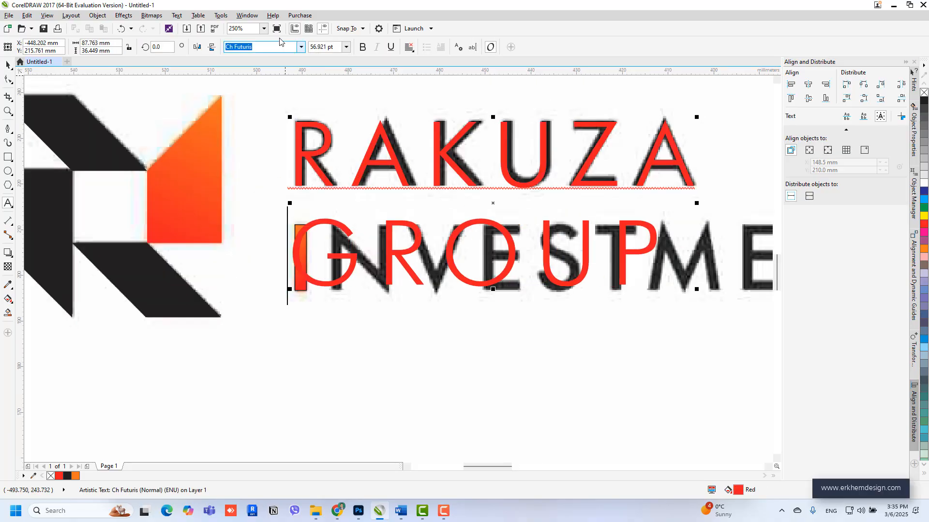
# Insert a space with a font size of 10 pt in front of GROUP, leaving room for the gradient I.
pyautogui.click(337, 46)
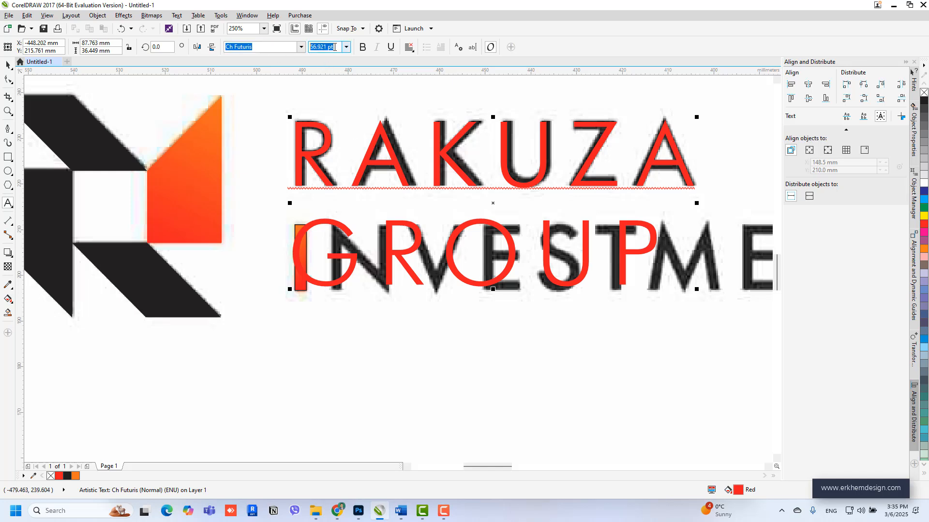
pyautogui.write('40')
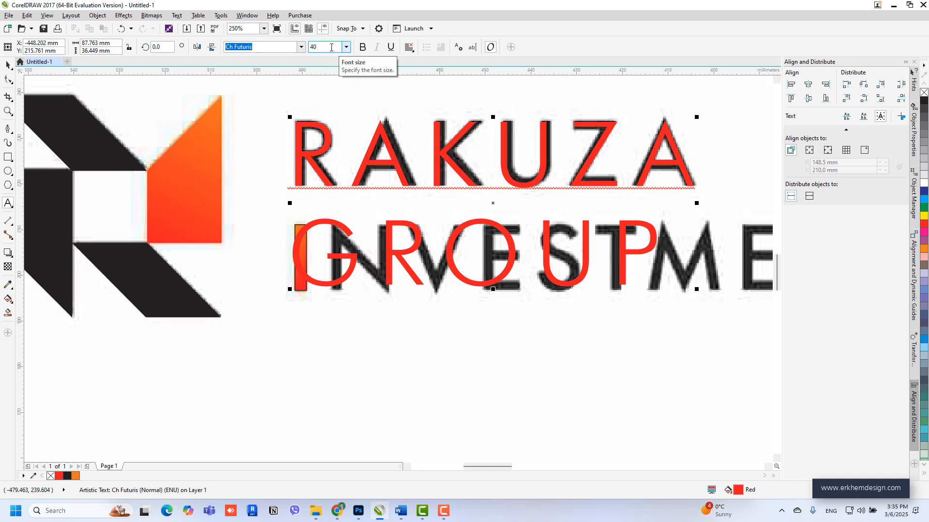
pyautogui.press('Return')
pyautogui.write('10')
pyautogui.press('Return')
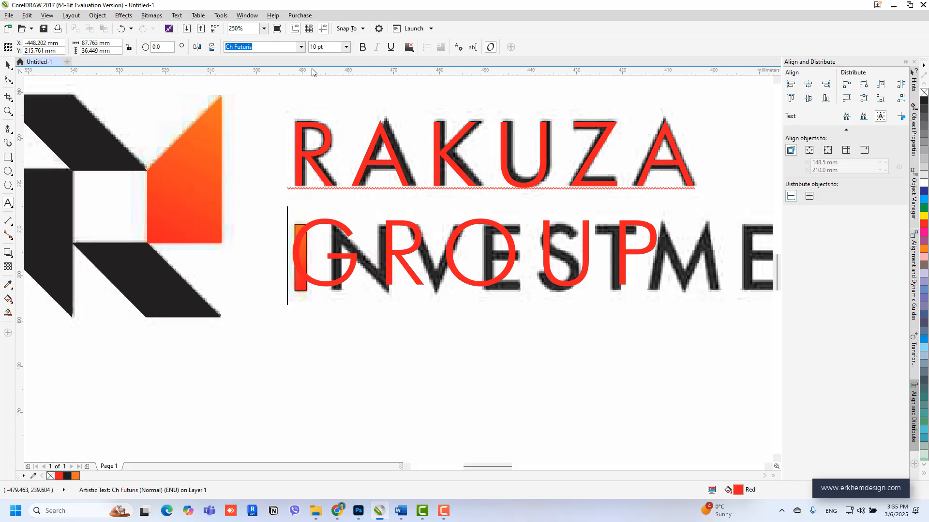
pyautogui.press('Escape')
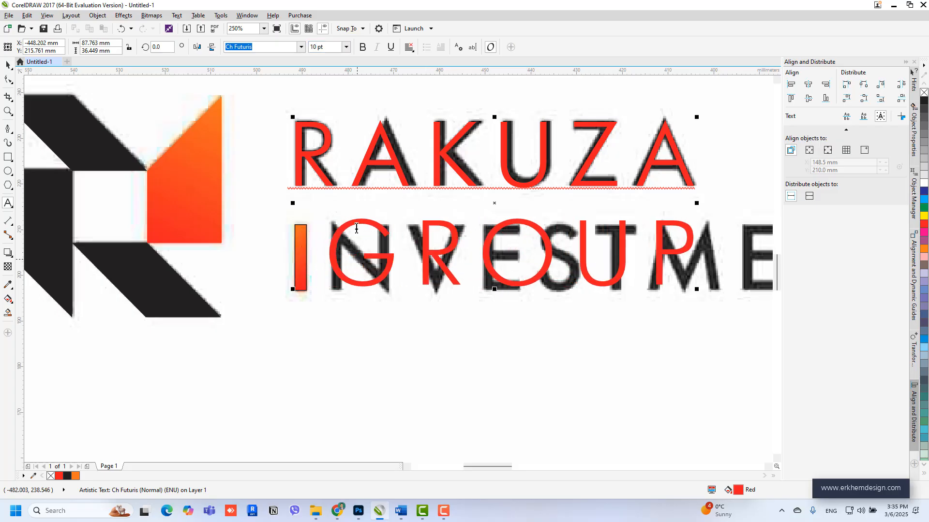
# Move the reference logo bitmap out from under the rebuilt logo, far to its left.
pyautogui.scroll(-2, 258, 279)
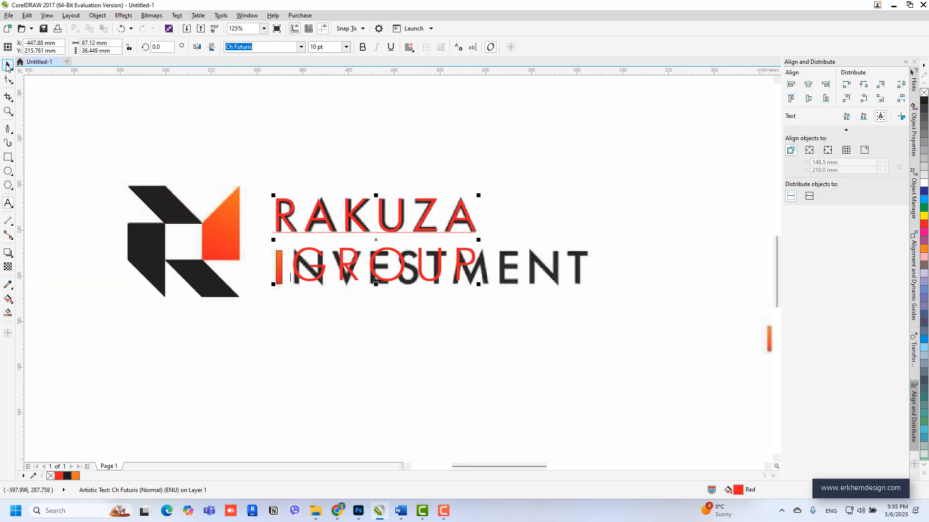
pyautogui.scroll(-2, 318, 208)
pyautogui.click(405, 291)
pyautogui.scroll(-1, 396, 266)
pyautogui.moveTo(395, 265); pyautogui.dragTo(75, 201)
pyautogui.moveTo(250, 290); pyautogui.dragTo(193, 280)
pyautogui.scroll(1, 350, 264)
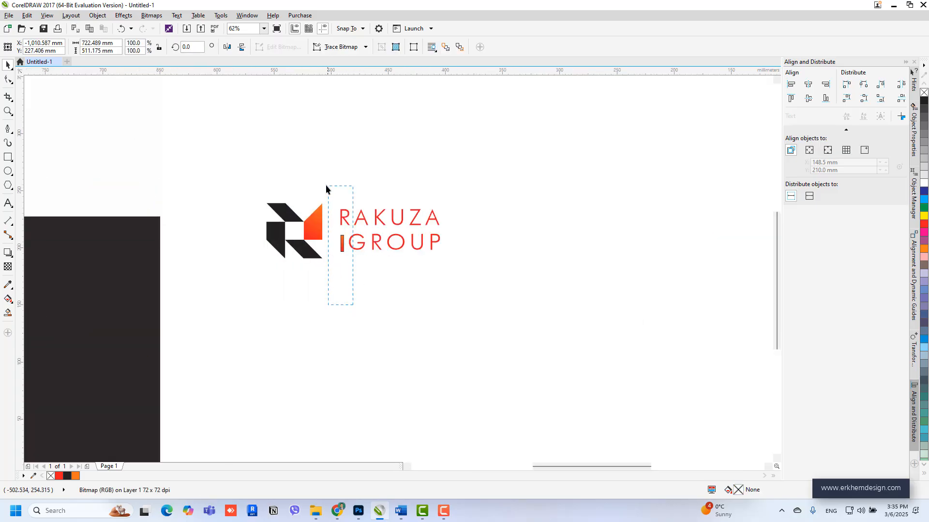
# Remove the outline from the gradient-filled I rectangle.
pyautogui.moveTo(326, 189); pyautogui.dragTo(327, 190)
pyautogui.scroll(2, 338, 243)
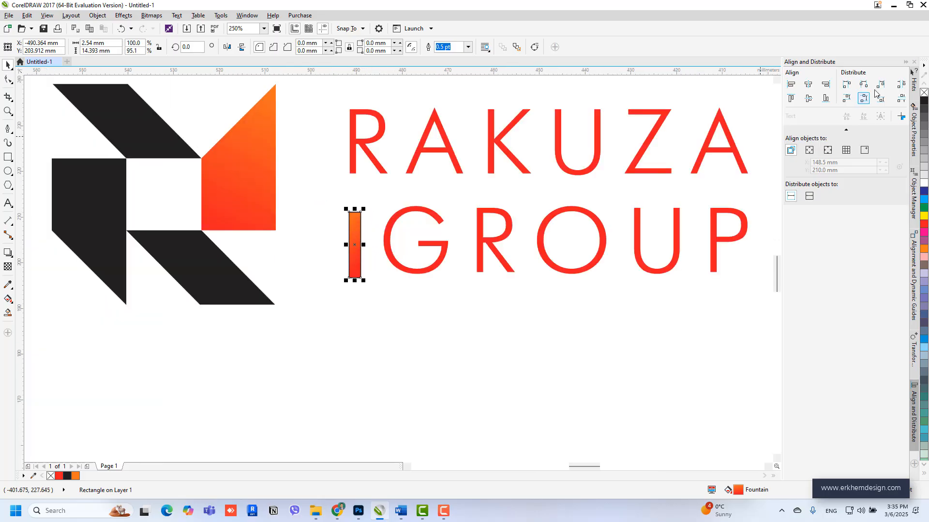
pyautogui.rightClick(923, 92)
# Recolour the RAKUZA GROUP lettering from red to the logo's black.
pyautogui.scroll(-1, 368, 274)
pyautogui.click(428, 268)
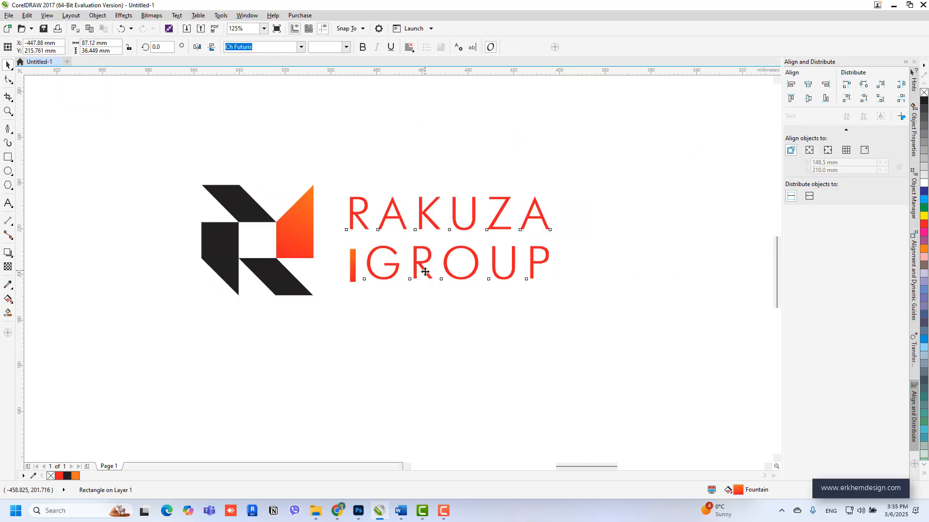
pyautogui.click(66, 477)
pyautogui.scroll(-2, 298, 291)
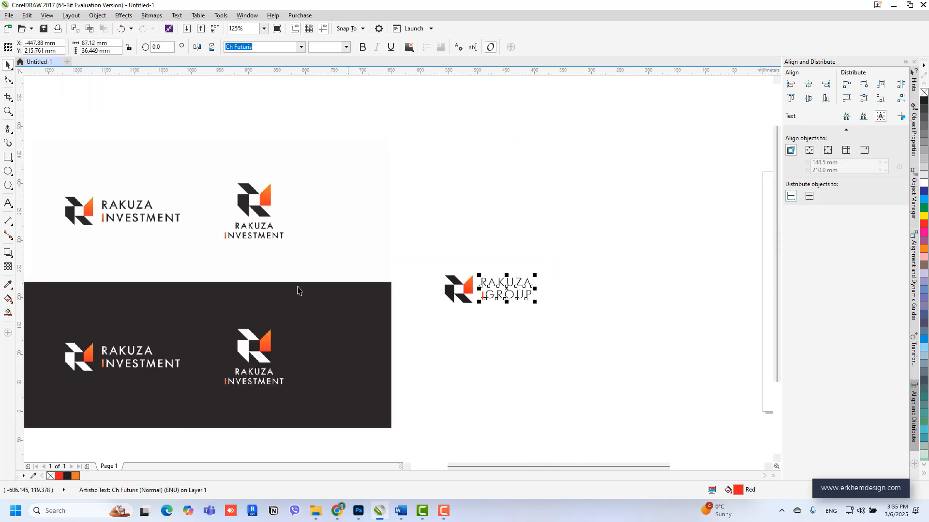
# Place horizontal guidelines at the upper edge and baseline of GROUP and fit the gradient I between them, about 14.2 mm high.
pyautogui.scroll(3, 499, 295)
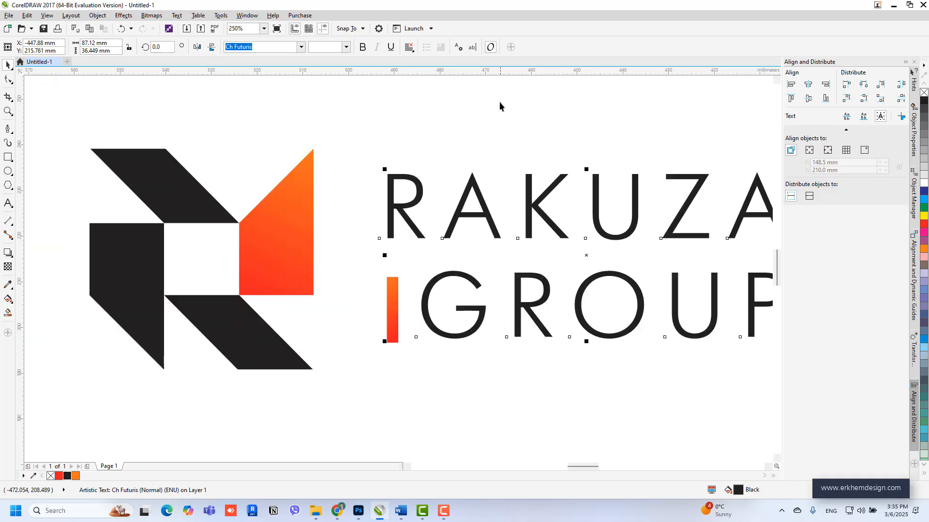
pyautogui.moveTo(492, 74); pyautogui.dragTo(517, 272)
pyautogui.moveTo(534, 179); pyautogui.dragTo(514, 338)
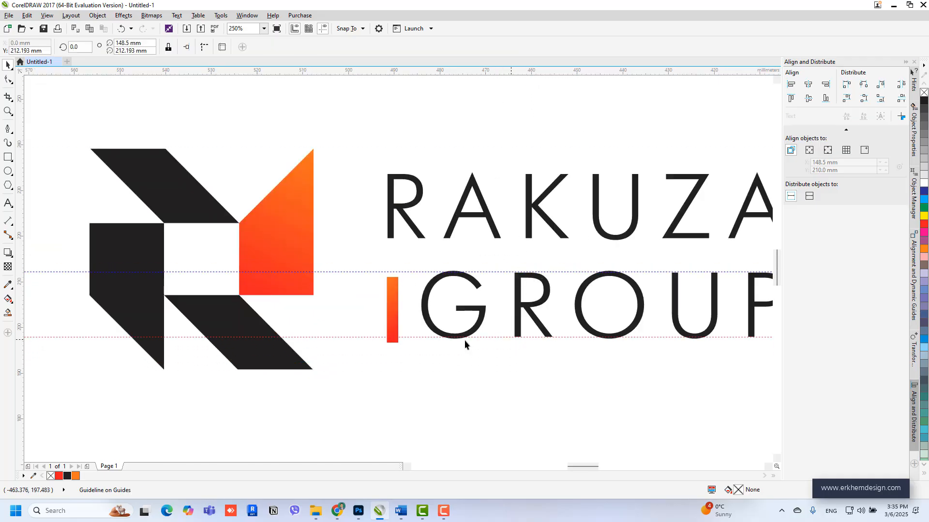
pyautogui.scroll(1, 366, 327)
pyautogui.moveTo(421, 291); pyautogui.dragTo(428, 285)
pyautogui.scroll(2, 412, 353)
pyautogui.moveTo(430, 344); pyautogui.dragTo(434, 334)
pyautogui.scroll(-2, 395, 355)
pyautogui.scroll(-3, 410, 345)
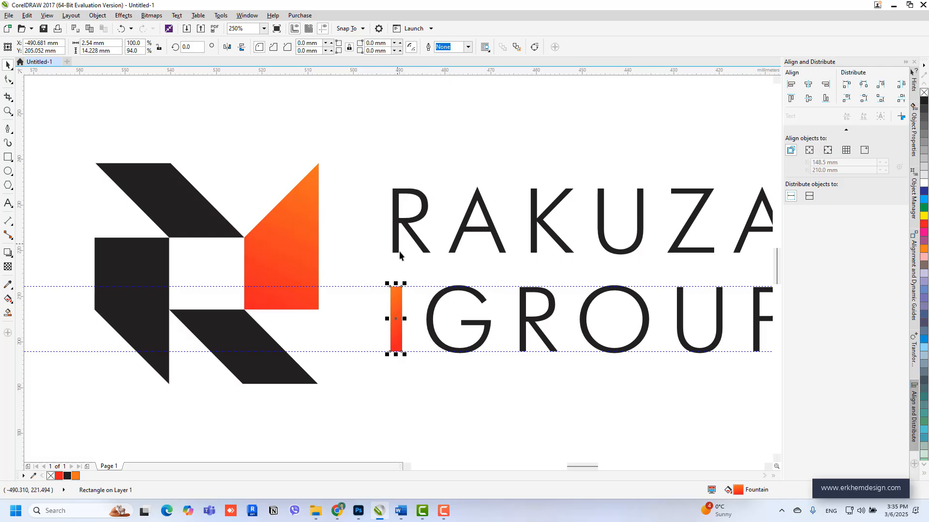
# Add a vertical guideline at the left edge of the R in RAKUZA and align the gradient I to it.
pyautogui.scroll(1, 399, 251)
pyautogui.moveTo(20, 368); pyautogui.dragTo(386, 254)
pyautogui.moveTo(394, 373); pyautogui.dragTo(397, 372)
pyautogui.press('Right')
pyautogui.press('Right')
pyautogui.scroll(-2, 400, 303)
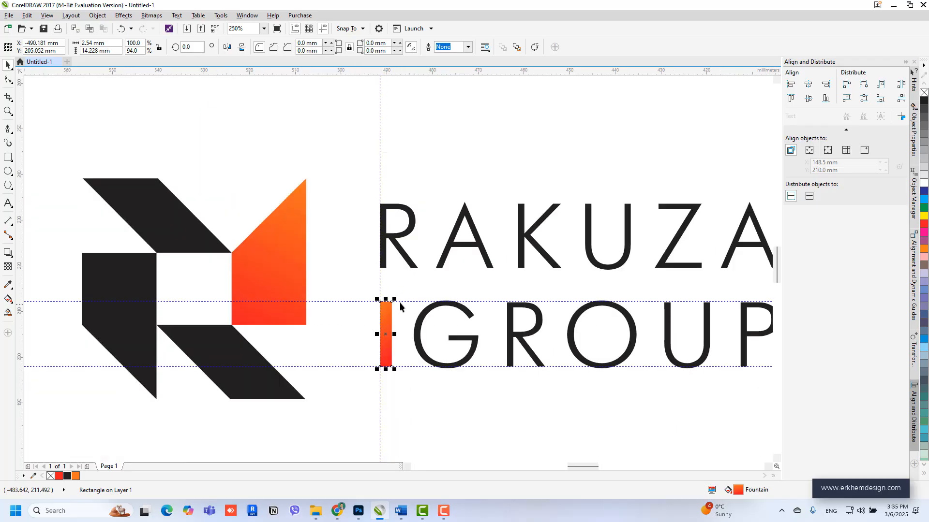
# Delete the vertical guideline and both horizontal guidelines around the logo lettering.
pyautogui.click(389, 223)
pyautogui.press('Delete')
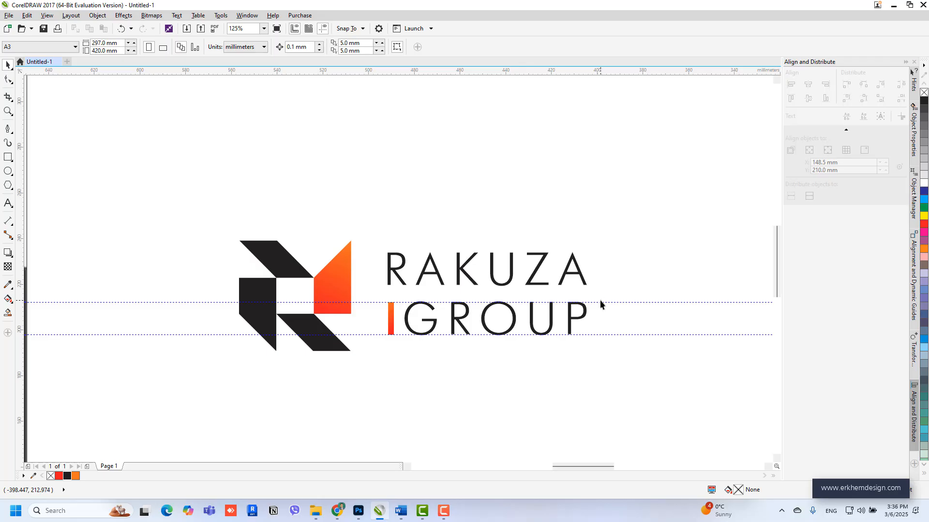
pyautogui.click(601, 302)
pyautogui.press('Delete')
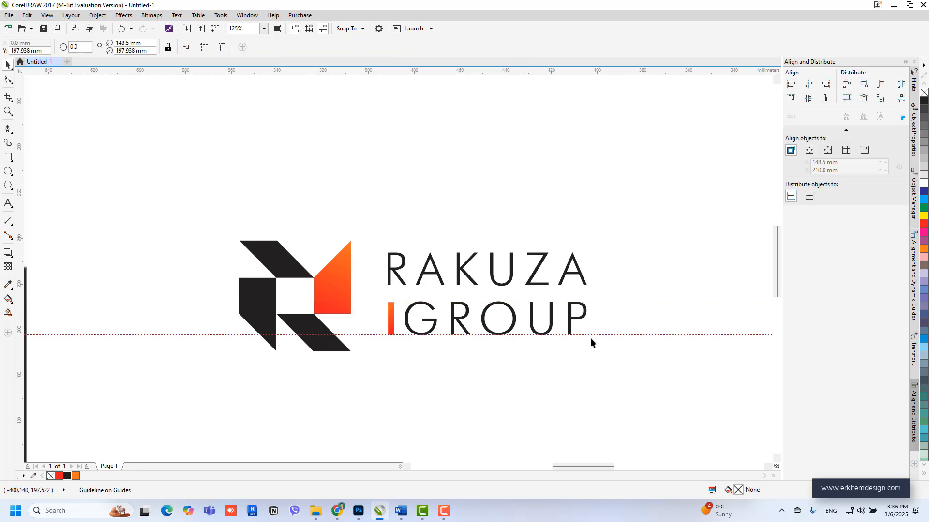
pyautogui.scroll(-2, 448, 266)
# Convert the RAKUZA GROUP lettering to curves.
pyautogui.moveTo(253, 329); pyautogui.dragTo(253, 329)
pyautogui.scroll(2, 347, 329)
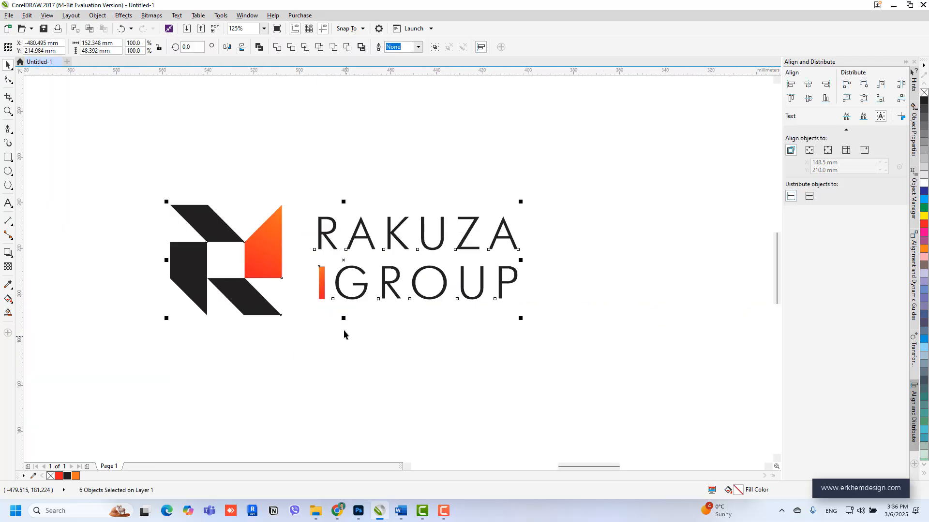
pyautogui.scroll(-1, 346, 329)
pyautogui.click(390, 331)
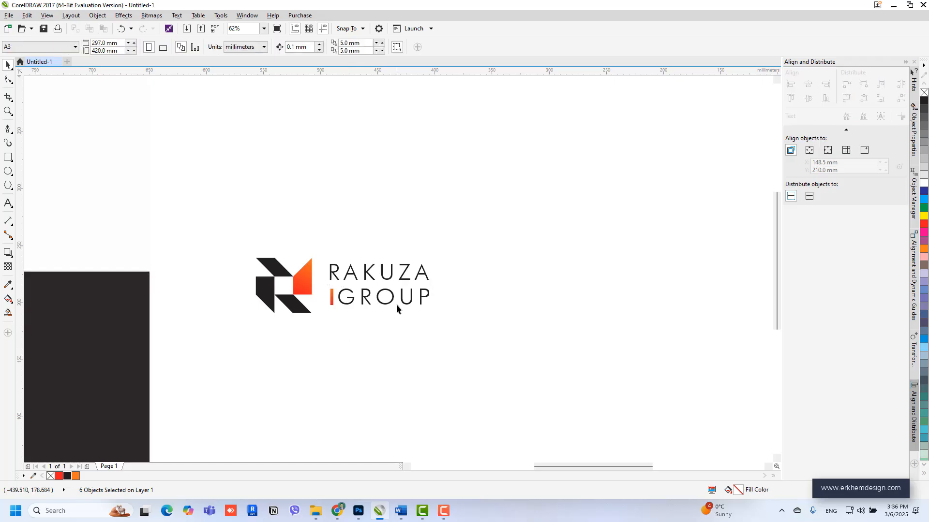
pyautogui.click(396, 304)
# Group the symbol pieces, the gradient I and the RAKUZA GROUP lettering into one logo object.
pyautogui.moveTo(509, 363); pyautogui.dragTo(242, 239)
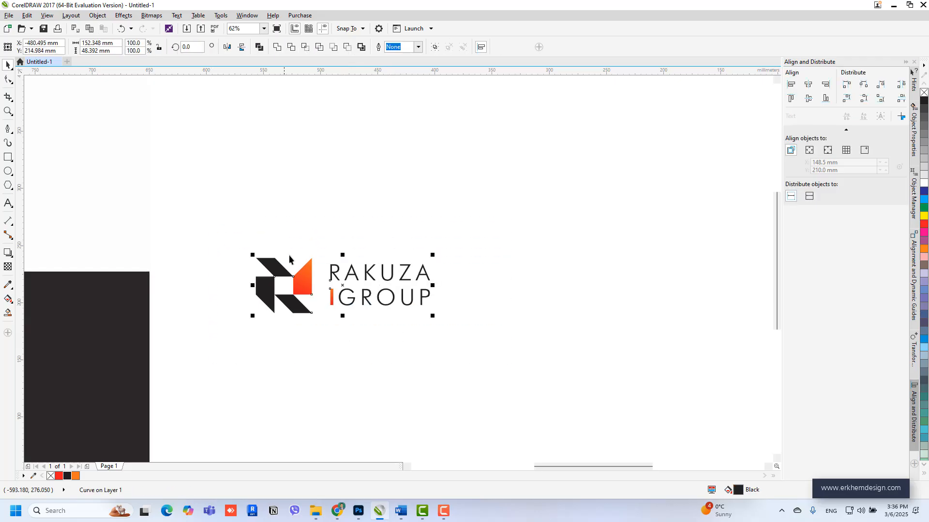
pyautogui.hotkey('ctrl', 'g')
pyautogui.click(385, 340)
pyautogui.hotkey('ctrl', 'z')
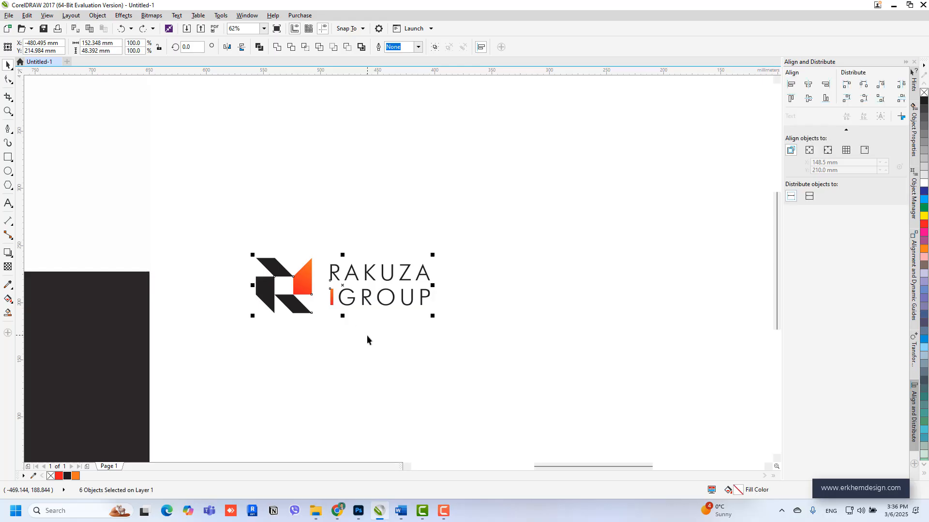
pyautogui.click(369, 338)
pyautogui.click(352, 303)
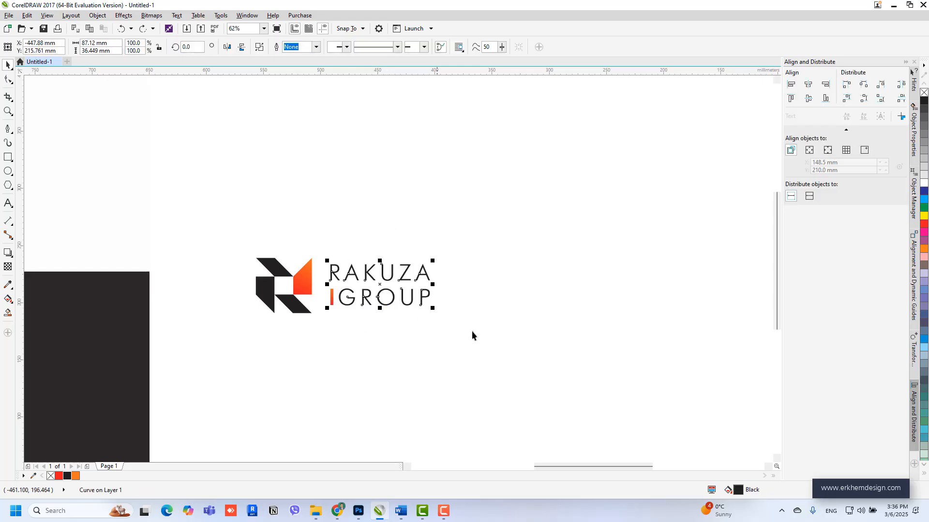
pyautogui.moveTo(188, 188); pyautogui.dragTo(188, 188)
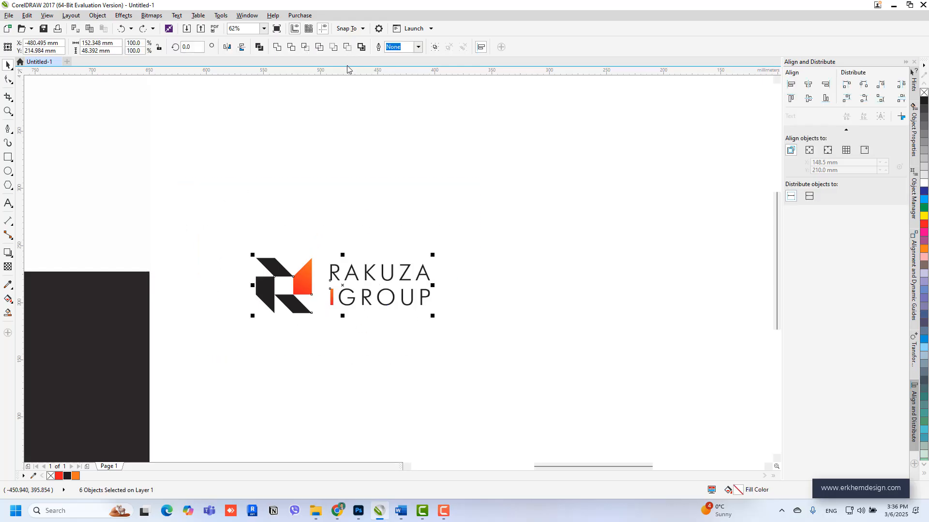
pyautogui.click(436, 47)
# Delete the reference bitmap showing the original Rakuza Investment logos.
pyautogui.scroll(-4, 284, 287)
pyautogui.click(236, 314)
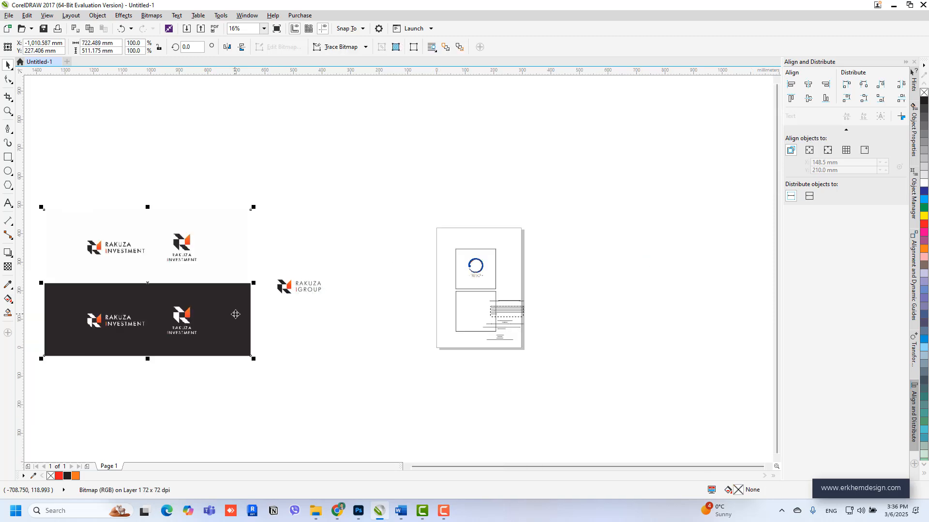
pyautogui.press('Delete')
# Scale the grouped Rakuza logo down to about 24.7 mm wide and place it in the lower left corner of the lower card.
pyautogui.click(308, 288)
pyautogui.moveTo(303, 278); pyautogui.dragTo(383, 316)
pyautogui.scroll(2, 499, 331)
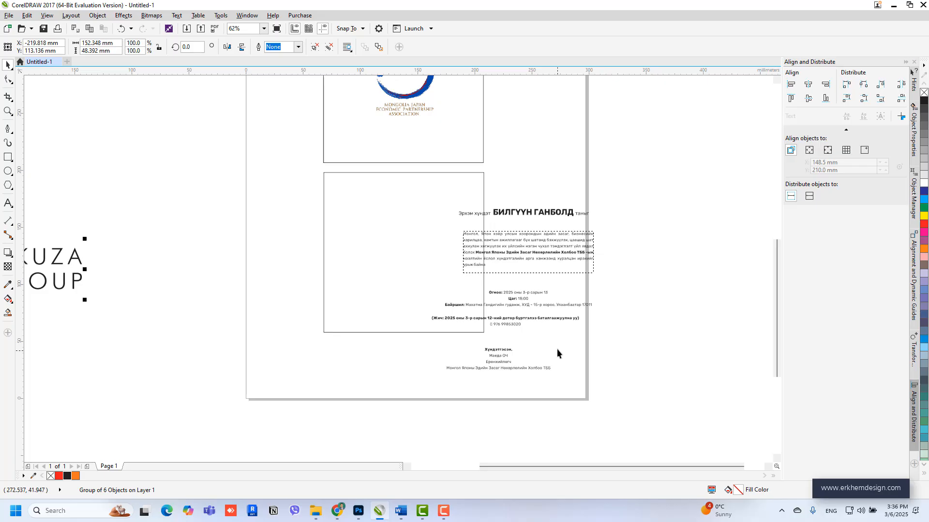
pyautogui.scroll(1, 546, 318)
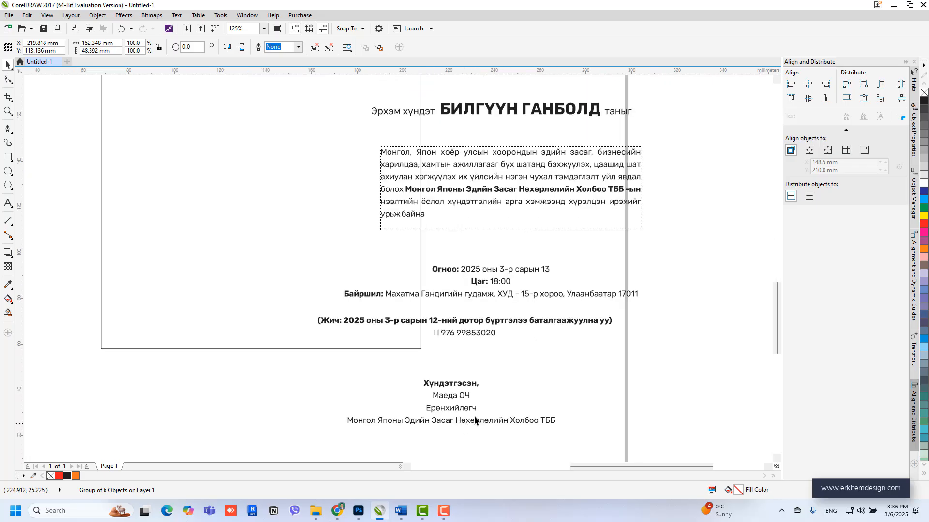
pyautogui.scroll(-2, 543, 199)
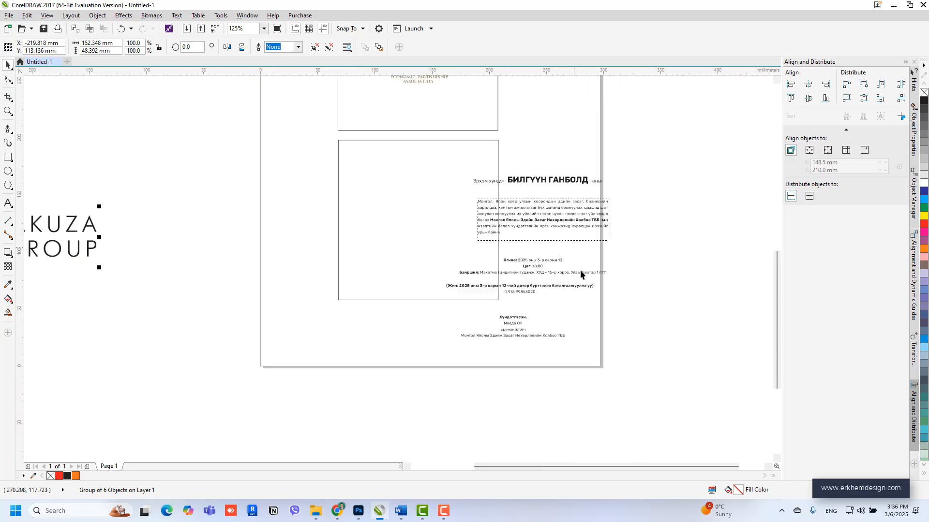
pyautogui.moveTo(267, 235); pyautogui.dragTo(484, 247)
pyautogui.scroll(2, 532, 234)
pyautogui.moveTo(524, 212); pyautogui.dragTo(186, 304)
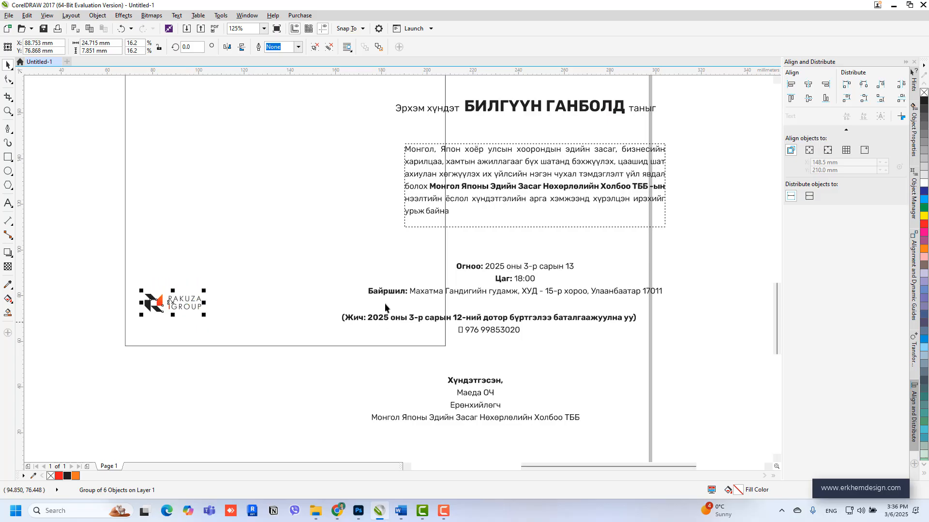
# Set the font of all the invitation text objects to Ch ForeignerLight.
pyautogui.scroll(-2, 314, 355)
pyautogui.scroll(3, 408, 297)
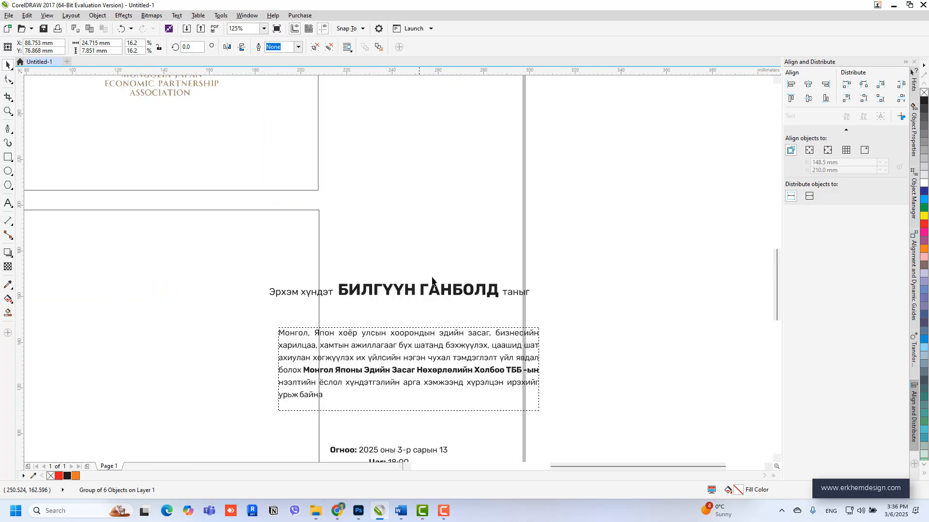
pyautogui.scroll(-3, 517, 222)
pyautogui.moveTo(377, 371); pyautogui.dragTo(377, 371)
pyautogui.scroll(4, 368, 338)
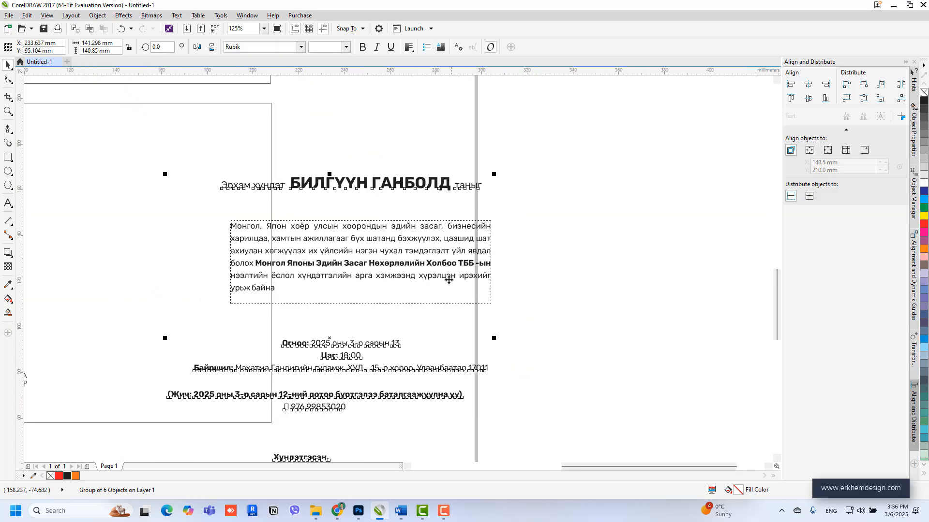
pyautogui.click(300, 47)
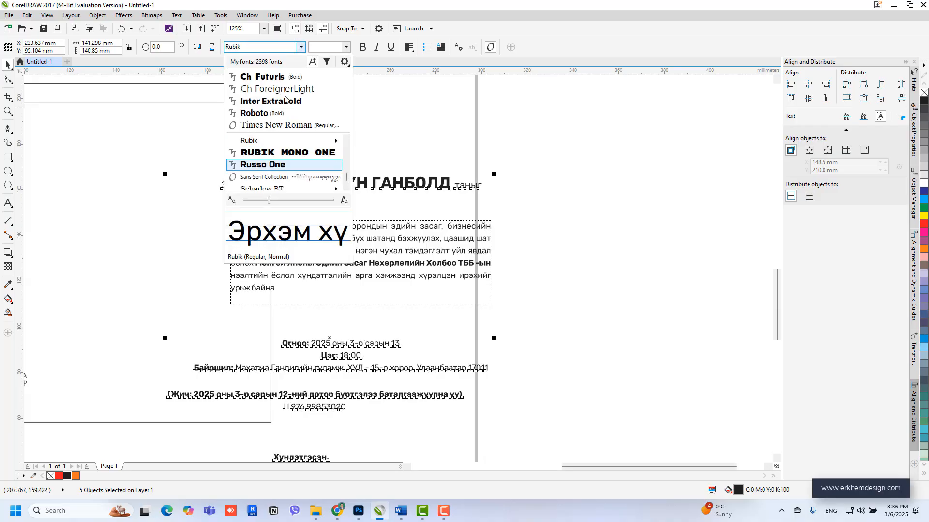
pyautogui.click(287, 90)
pyautogui.scroll(-3, 556, 222)
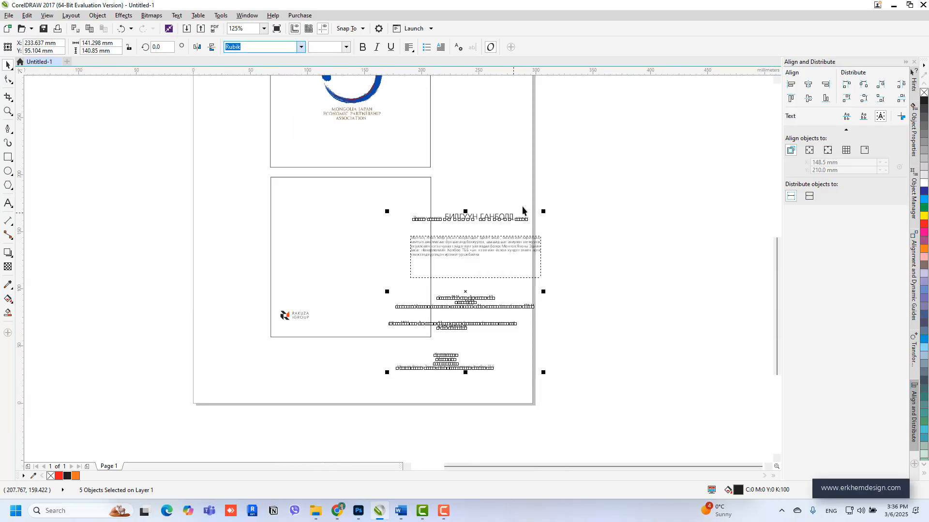
# Move the greeting line with the guest's name into the upper part of the lower card.
pyautogui.click(597, 205)
pyautogui.click(495, 219)
pyautogui.moveTo(495, 219); pyautogui.dragTo(369, 218)
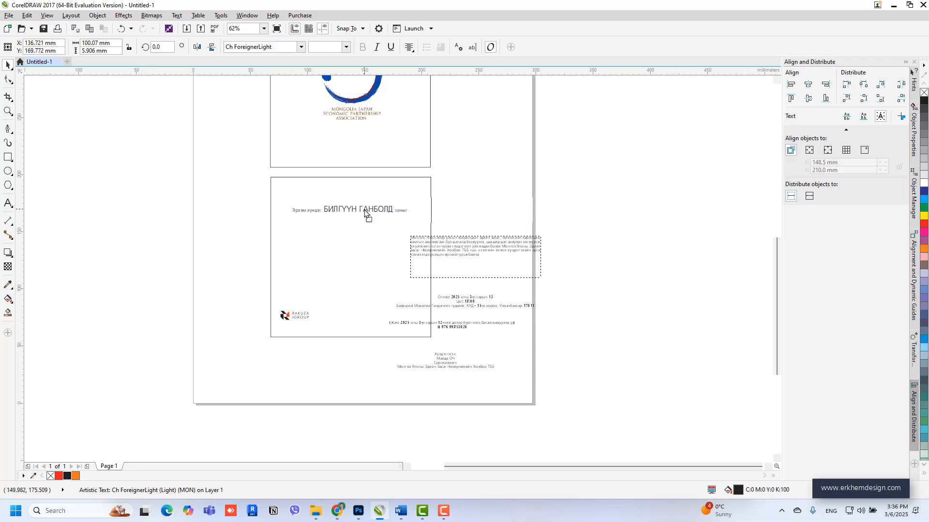
# Set the whole greeting line, including the guest's name, to a uniform font size of 10 pt.
pyautogui.scroll(4, 369, 213)
pyautogui.doubleClick(395, 216)
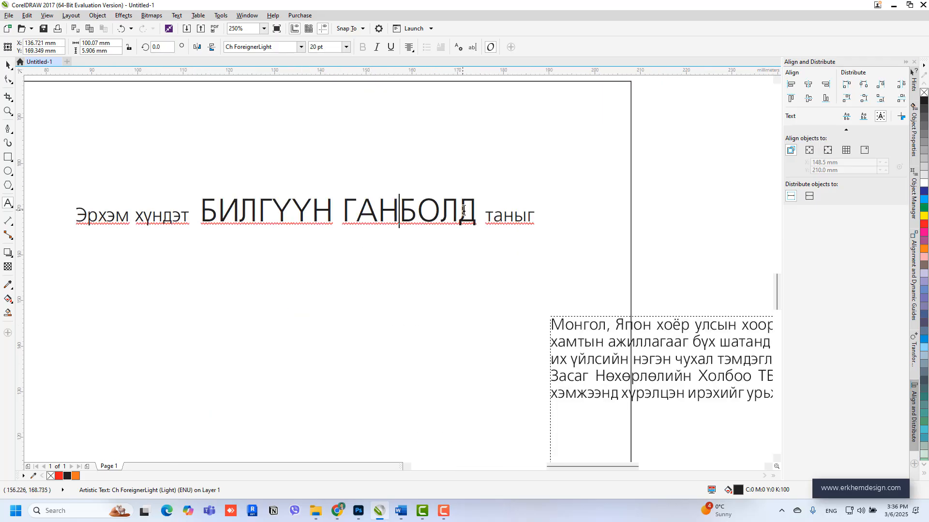
pyautogui.moveTo(477, 216); pyautogui.dragTo(195, 216)
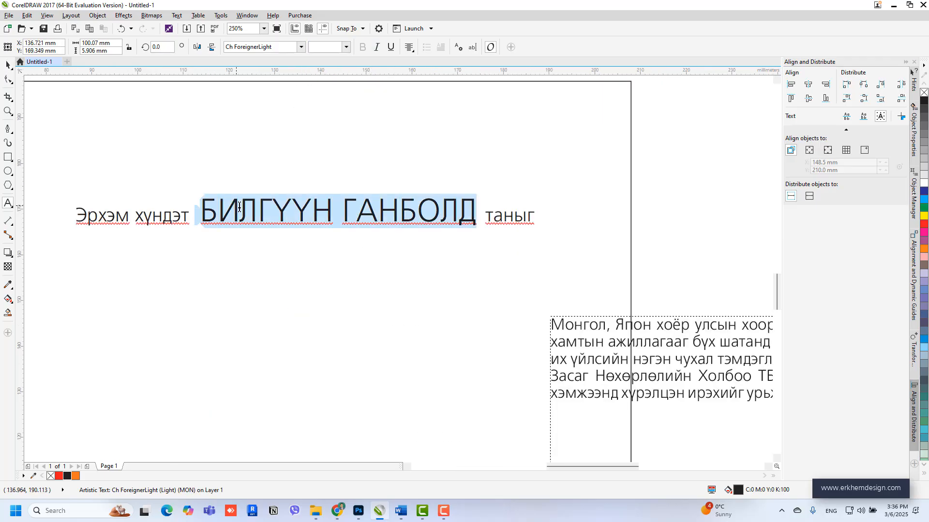
pyautogui.moveTo(478, 213); pyautogui.dragTo(200, 216)
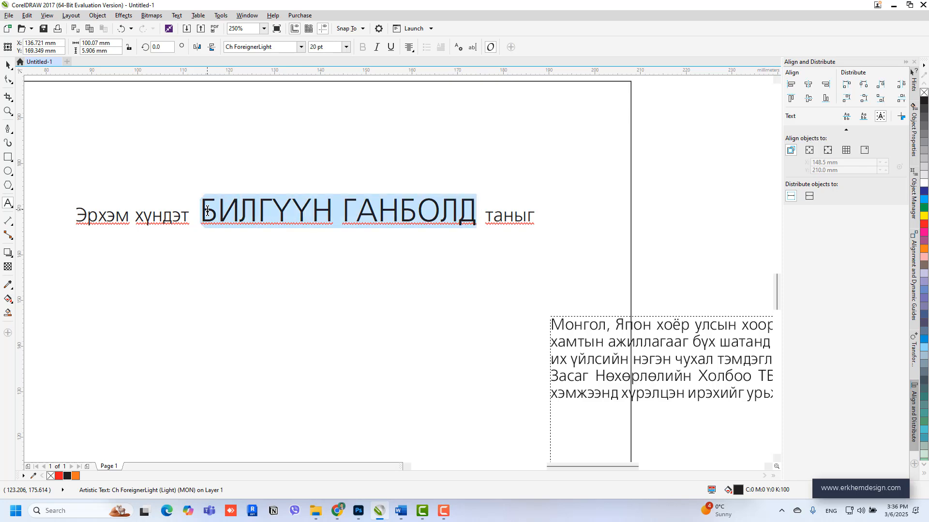
pyautogui.click(347, 47)
pyautogui.click(128, 216)
pyautogui.scroll(-2, 295, 213)
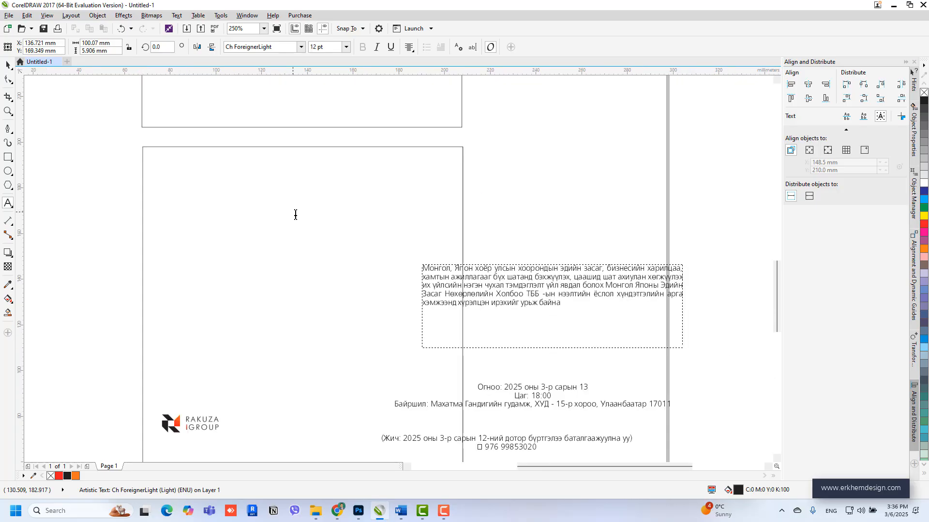
pyautogui.hotkey('ctrl', 'a')
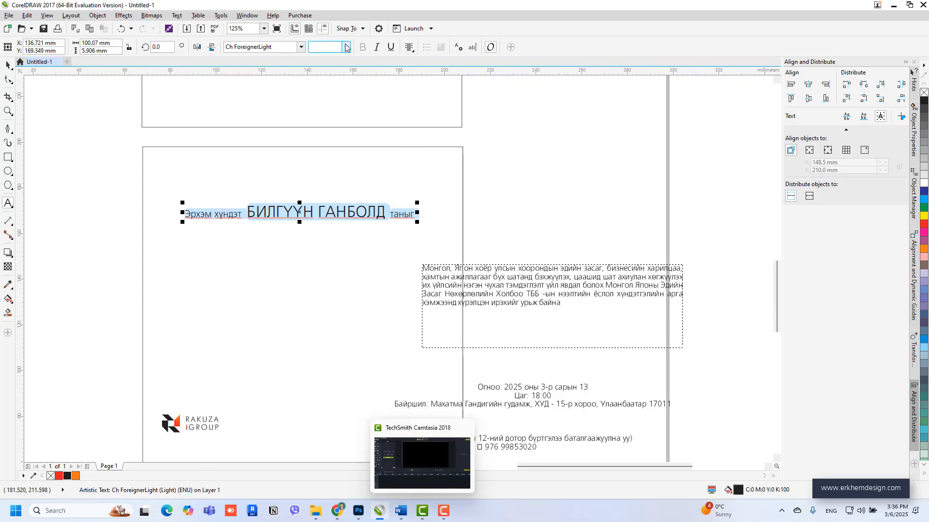
pyautogui.click(346, 47)
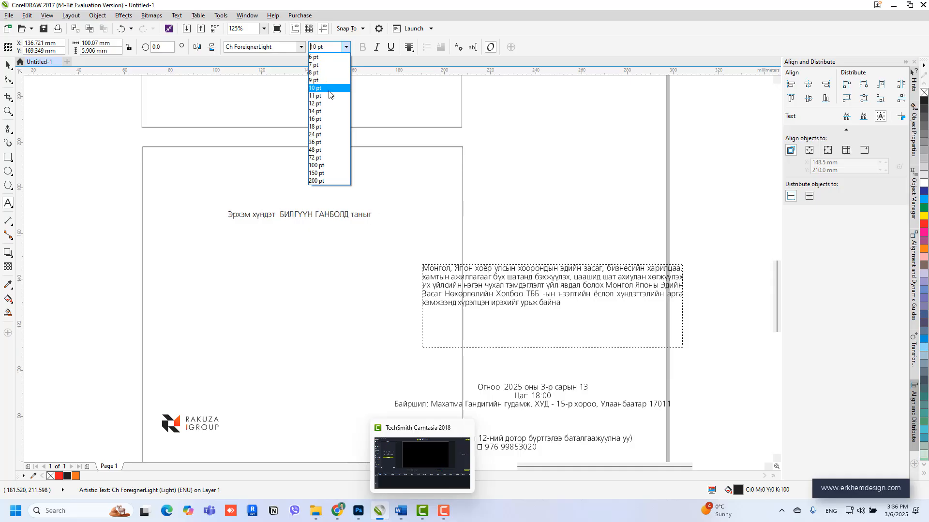
pyautogui.click(329, 91)
# Move the invitation paragraph under the greeting line on the lower card and resize its frame to about 100.5 × 28.3 mm.
pyautogui.click(525, 293)
pyautogui.hotkey('ctrl', 'a')
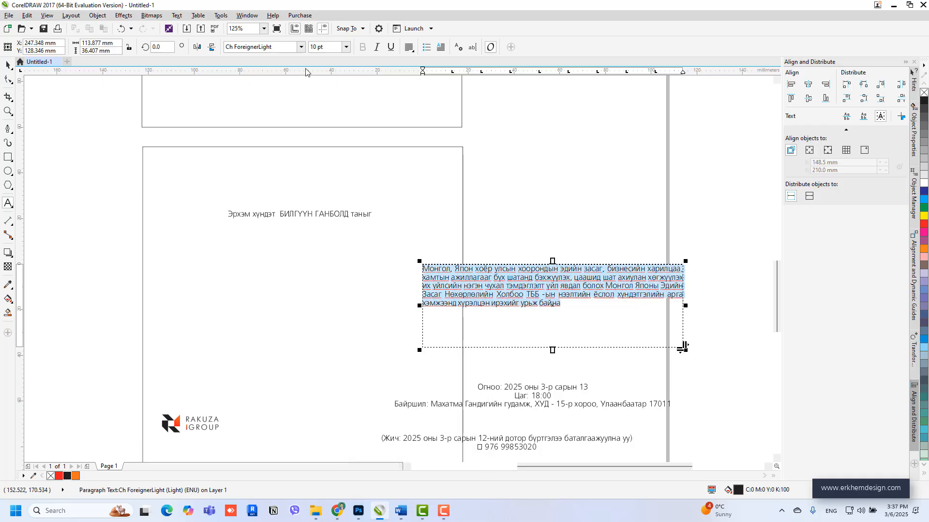
pyautogui.click(8, 64)
pyautogui.moveTo(500, 299); pyautogui.dragTo(263, 286)
pyautogui.moveTo(449, 336); pyautogui.dragTo(417, 335)
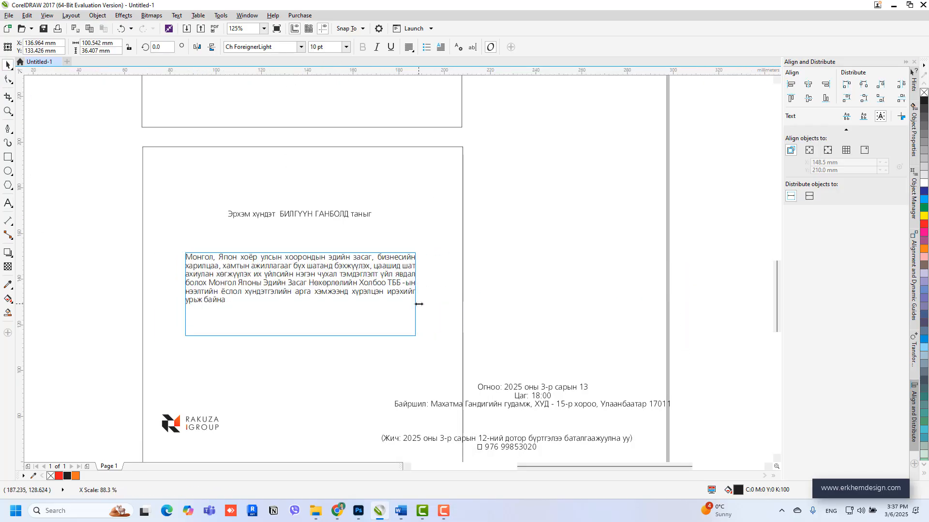
pyautogui.moveTo(302, 339); pyautogui.dragTo(302, 320)
# Shift the greeting line slightly down toward the paragraph and set the guest's name in Ch Freeset Bold.
pyautogui.scroll(-1, 357, 218)
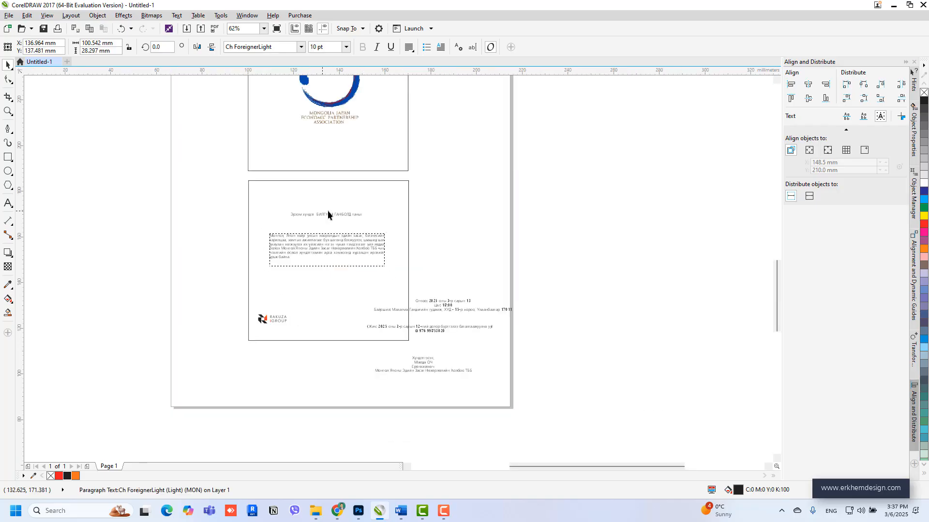
pyautogui.scroll(1, 325, 214)
pyautogui.click(334, 218)
pyautogui.moveTo(587, 180); pyautogui.dragTo(204, 234)
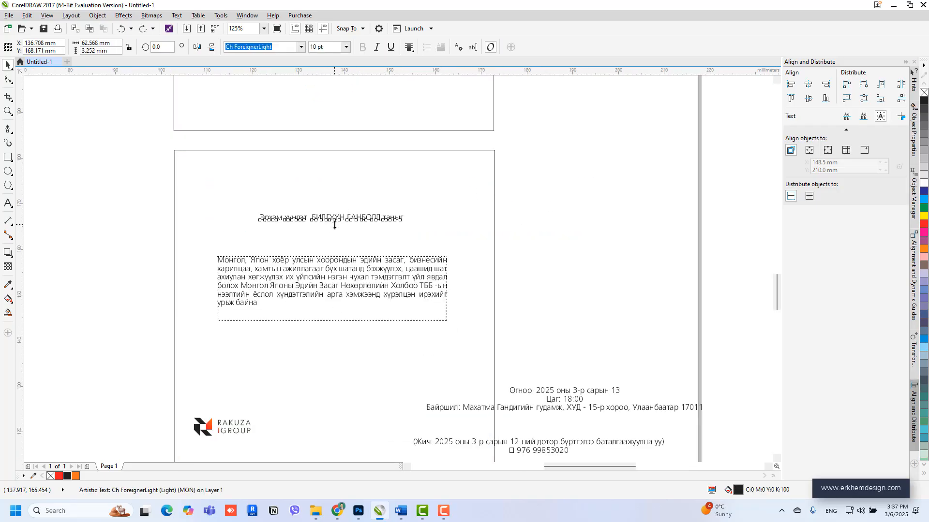
pyautogui.scroll(2, 338, 214)
pyautogui.moveTo(338, 215); pyautogui.dragTo(333, 230)
pyautogui.doubleClick(334, 232)
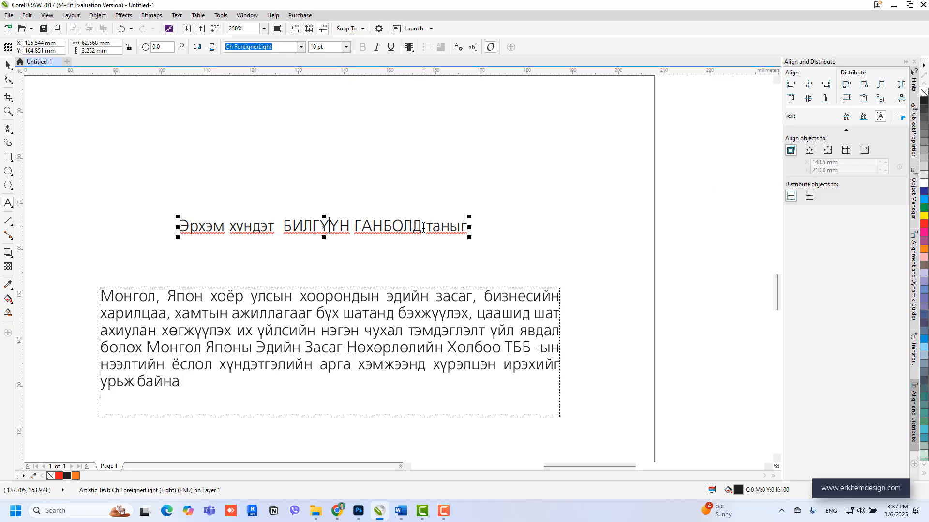
pyautogui.moveTo(422, 225); pyautogui.dragTo(278, 226)
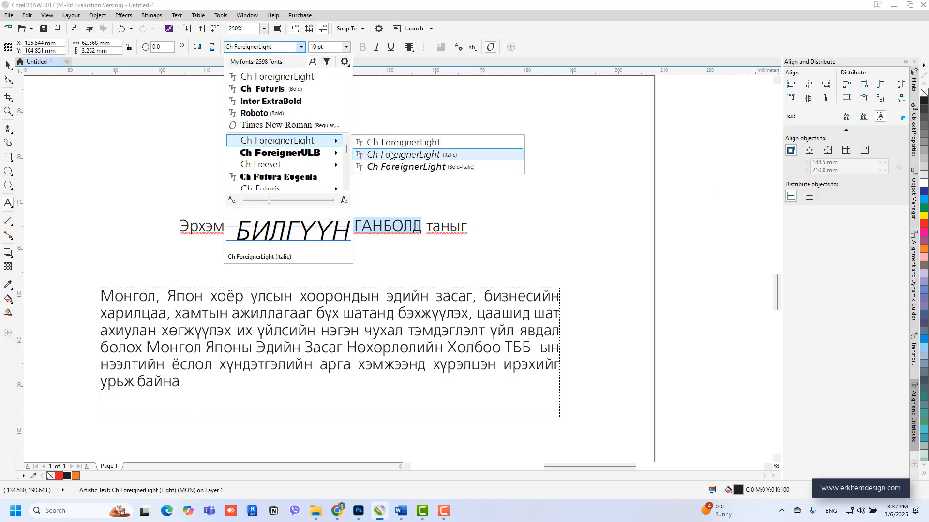
pyautogui.moveTo(304, 166)
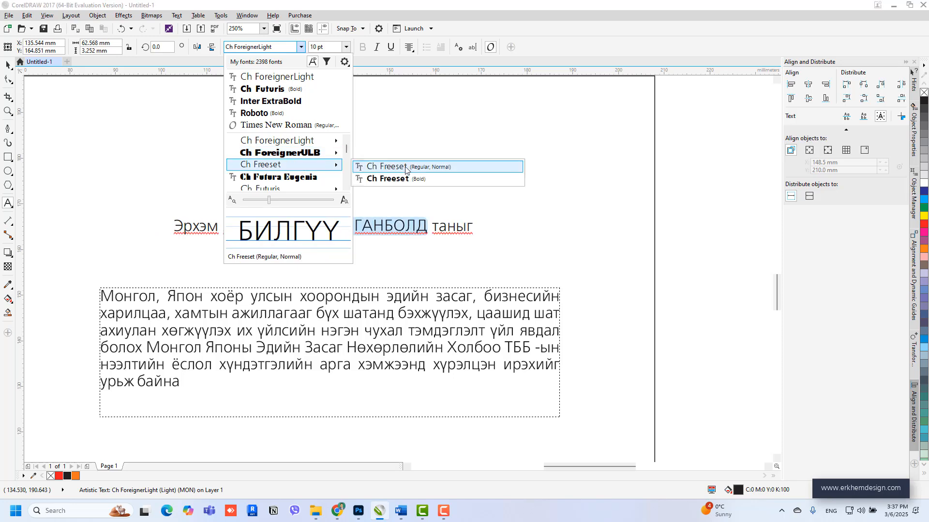
pyautogui.click(400, 178)
pyautogui.click(397, 230)
pyautogui.click(8, 66)
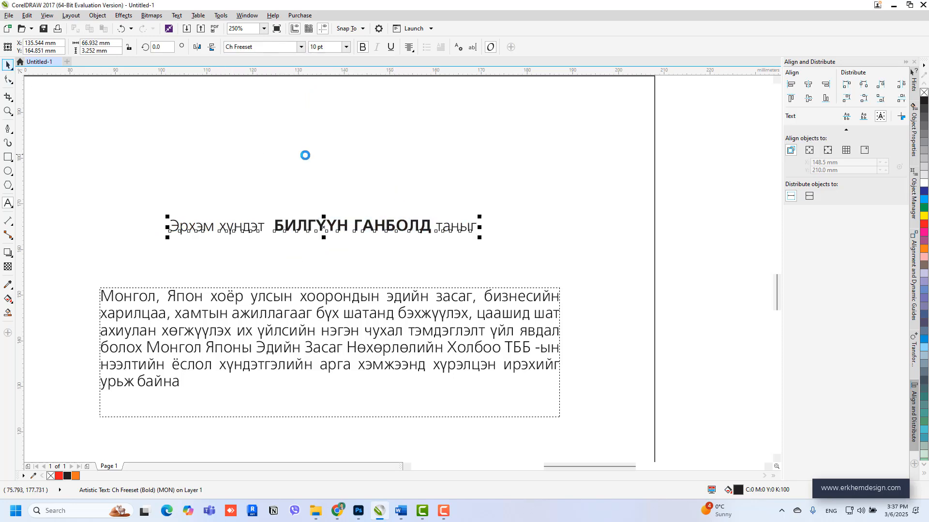
# Move the date, time and venue text onto the lower card, beneath the invitation paragraph.
pyautogui.scroll(-1, 306, 154)
pyautogui.doubleClick(354, 242)
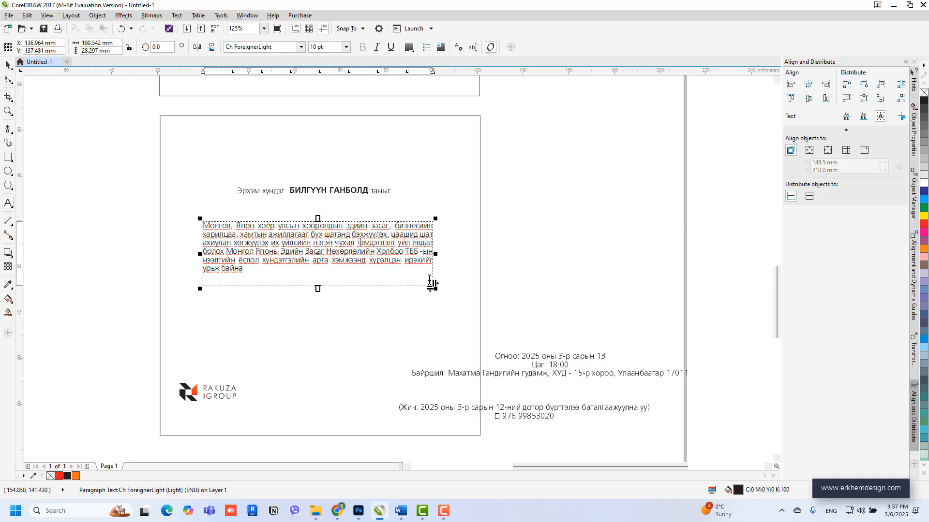
pyautogui.moveTo(536, 363); pyautogui.dragTo(299, 310)
# Left-align the date, time and venue text and add spaces after the labels to line up their values in one column.
pyautogui.doubleClick(300, 310)
pyautogui.scroll(1, 300, 310)
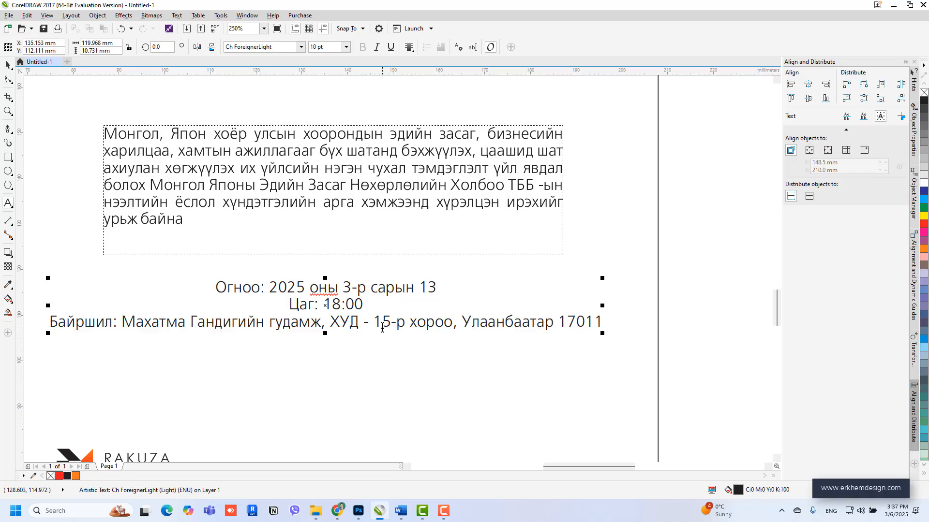
pyautogui.hotkey('ctrl', 'a')
pyautogui.hotkey('ctrl', 'l')
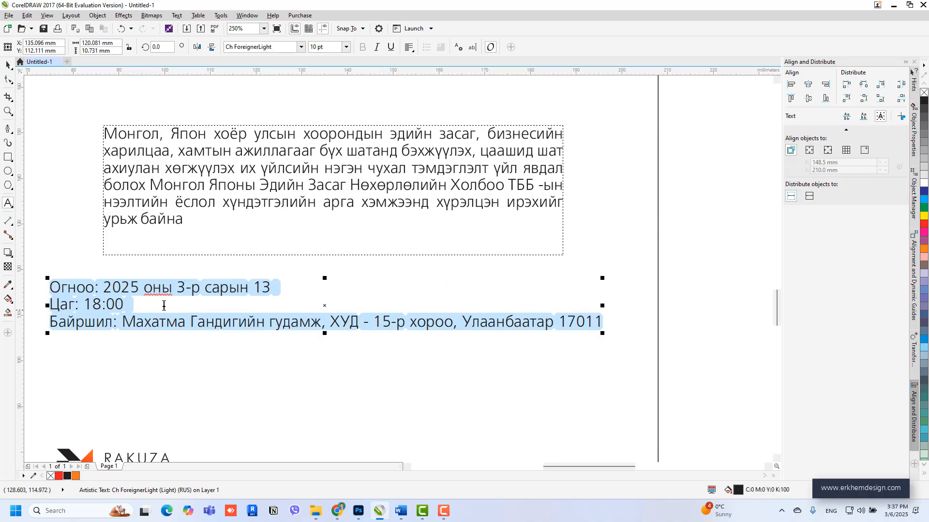
pyautogui.click(103, 291)
pyautogui.click(85, 305)
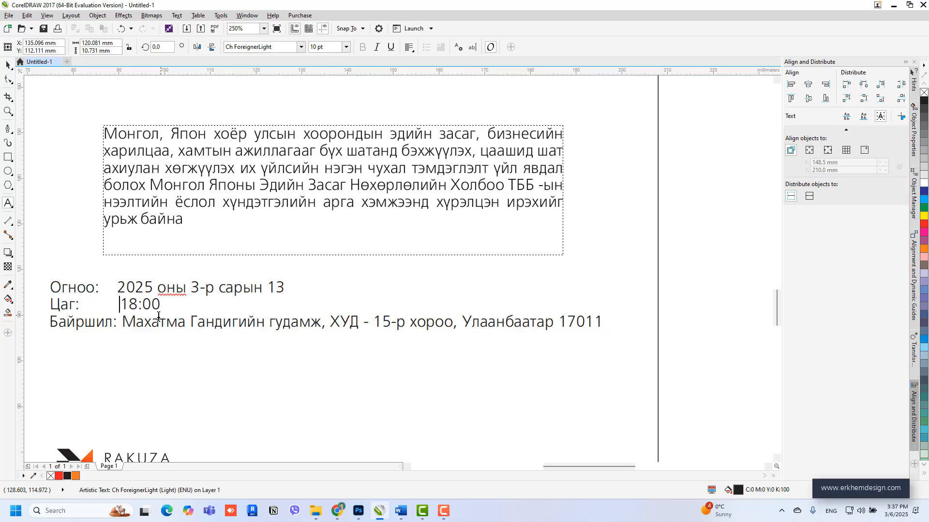
pyautogui.click(118, 287)
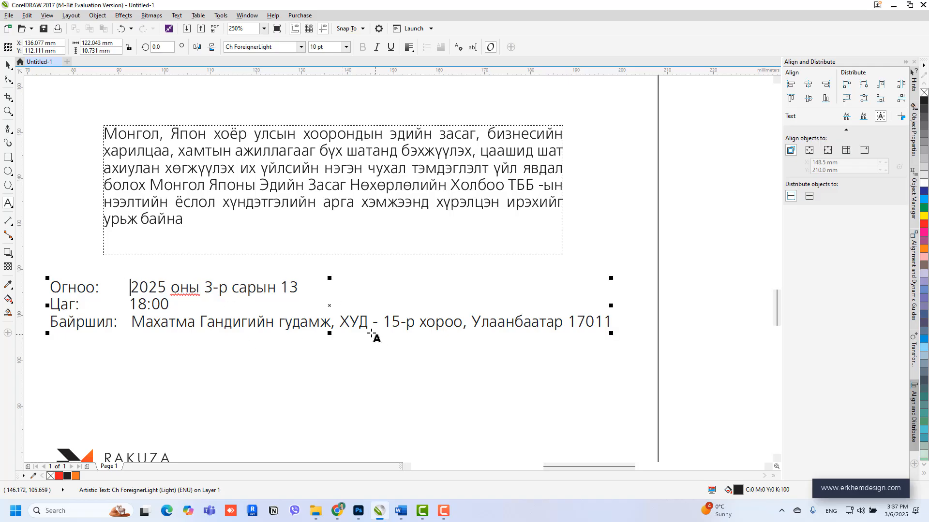
# Break the venue address after the street name and line up its second line with the first.
pyautogui.click(339, 322)
pyautogui.press('Return')
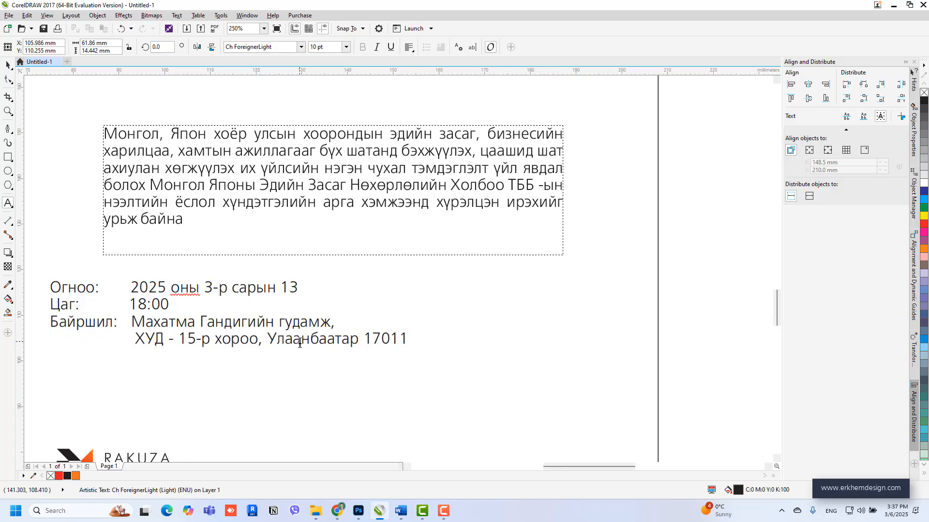
pyautogui.press('BackSpace')
pyautogui.press('Escape')
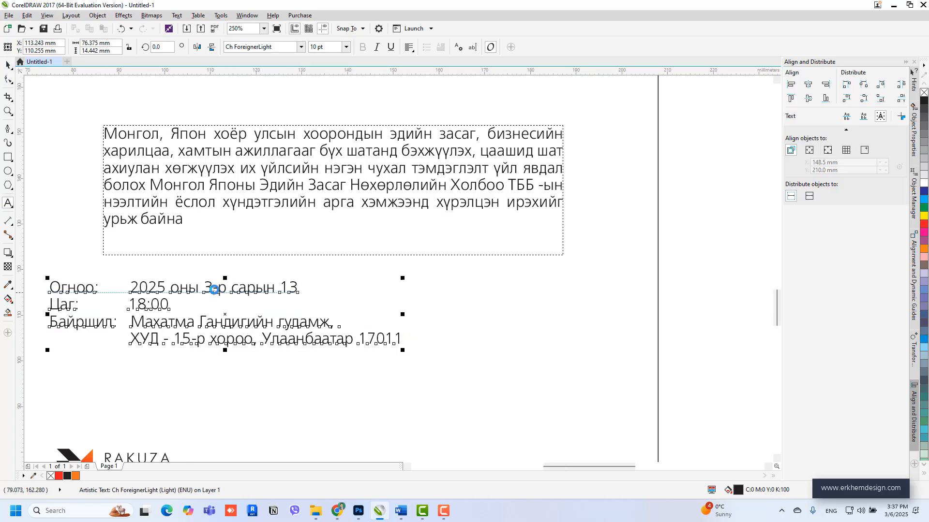
# Set the date, time and venue block to 9 pt and place it under the right part of the invitation paragraph.
pyautogui.moveTo(214, 290); pyautogui.dragTo(366, 299)
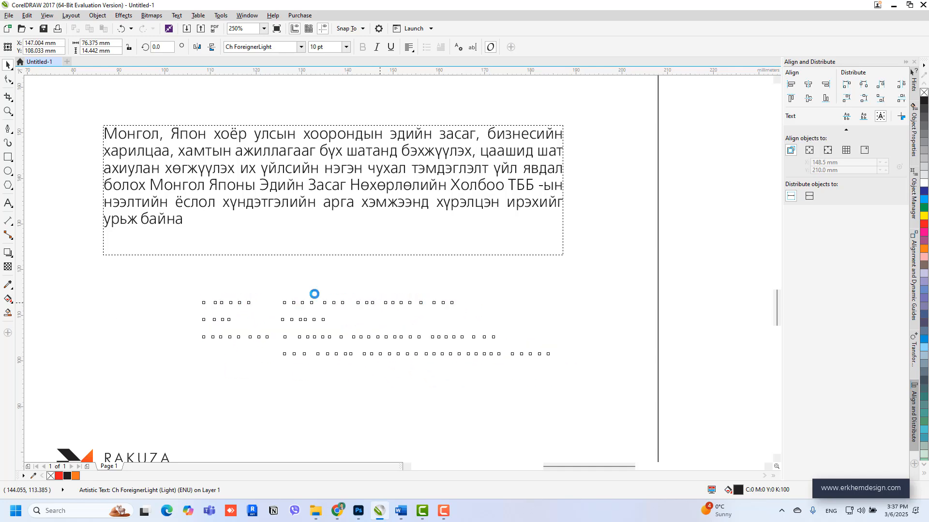
pyautogui.click(346, 47)
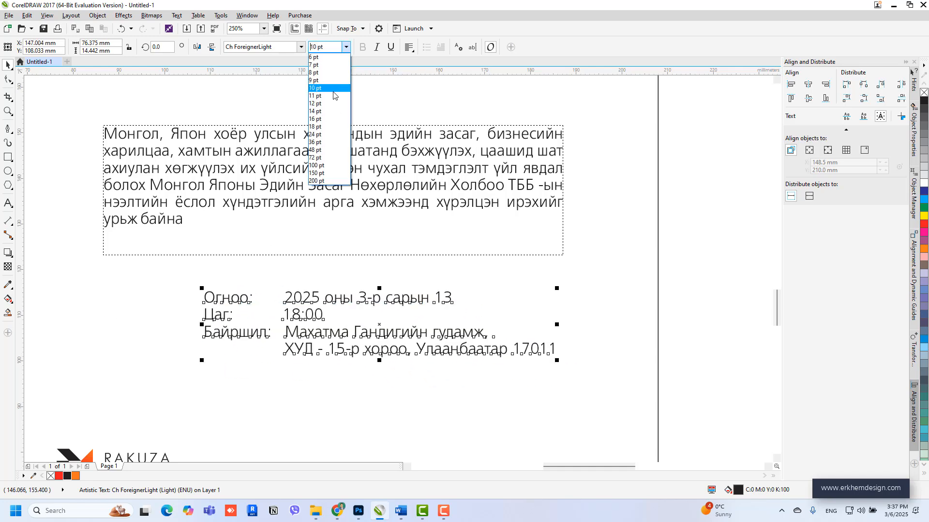
pyautogui.click(329, 80)
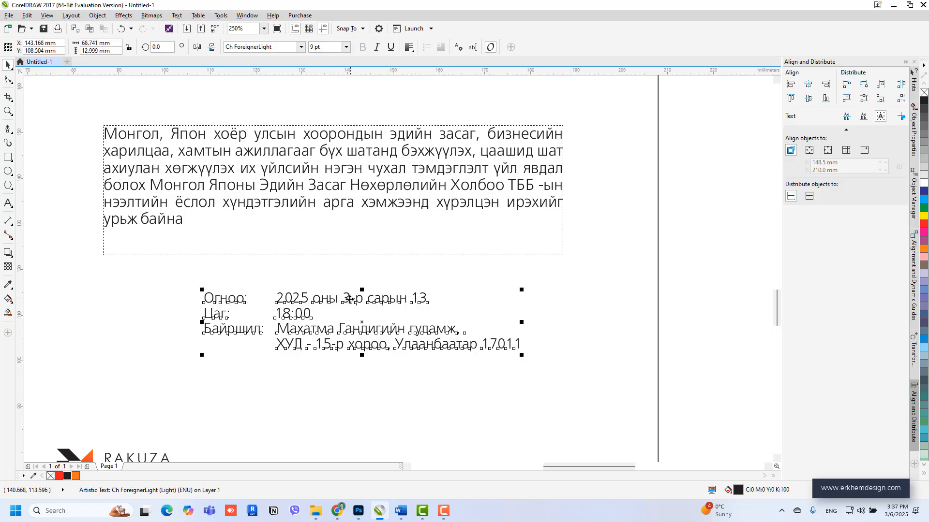
pyautogui.scroll(-2, 291, 220)
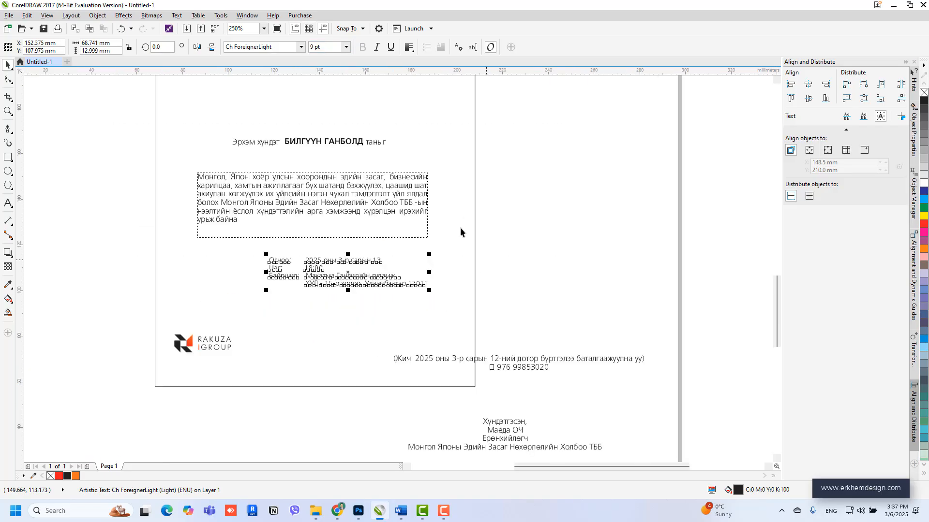
# Move the registration note with the phone number onto the lower card, to the right of the Rakuza logo.
pyautogui.scroll(-1, 460, 228)
pyautogui.scroll(2, 459, 285)
pyautogui.click(484, 287)
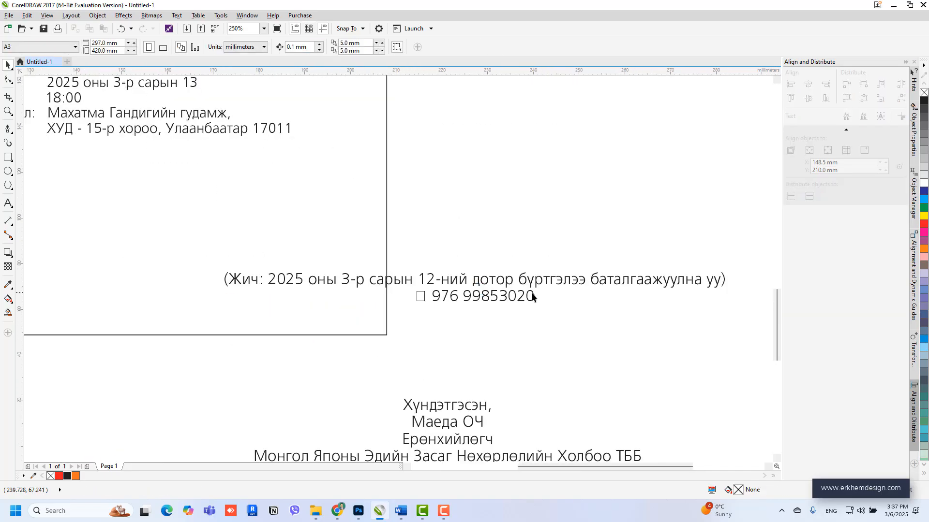
pyautogui.scroll(-2, 532, 297)
pyautogui.moveTo(533, 296); pyautogui.dragTo(385, 263)
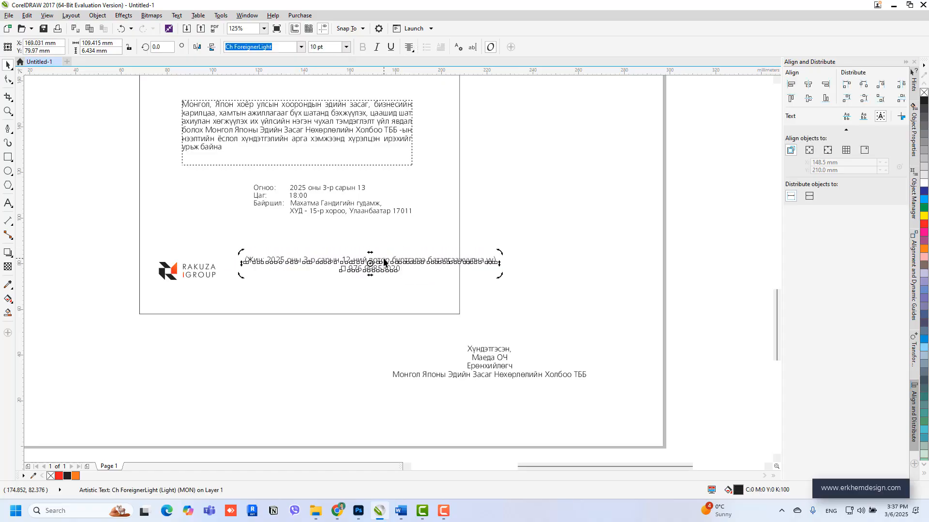
# Remove the missing-symbol box before the phone number and move the number into a separate text object below the registration note.
pyautogui.doubleClick(385, 263)
pyautogui.scroll(2, 385, 263)
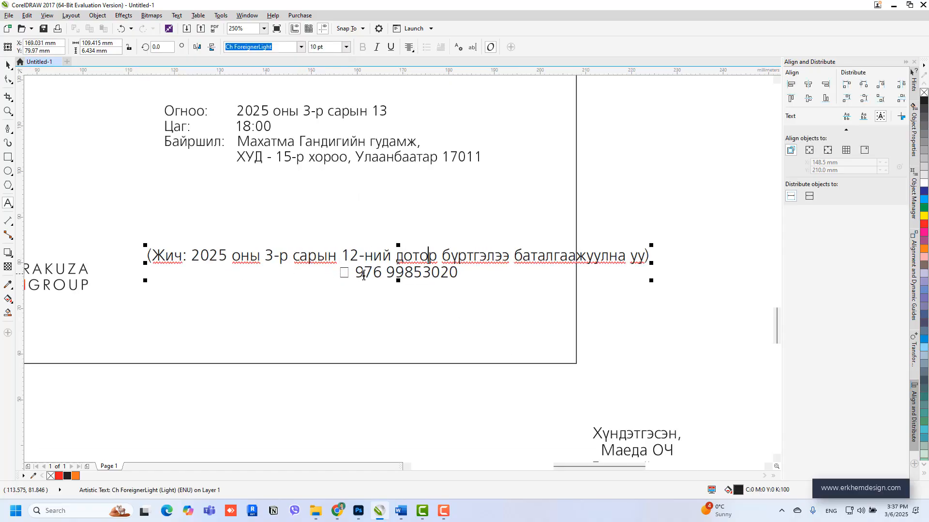
pyautogui.press('Delete')
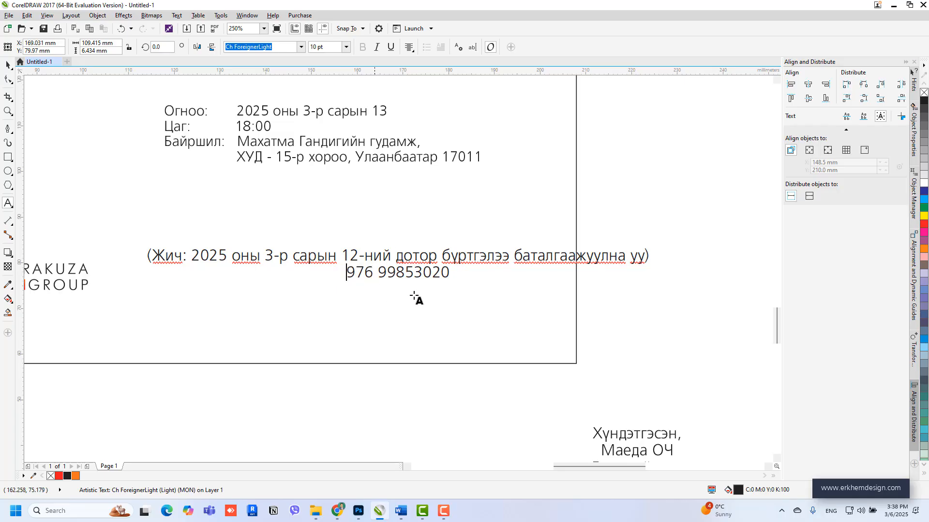
pyautogui.moveTo(450, 272); pyautogui.dragTo(297, 279)
pyautogui.hotkey('ctrl', 'c')
pyautogui.press('Delete')
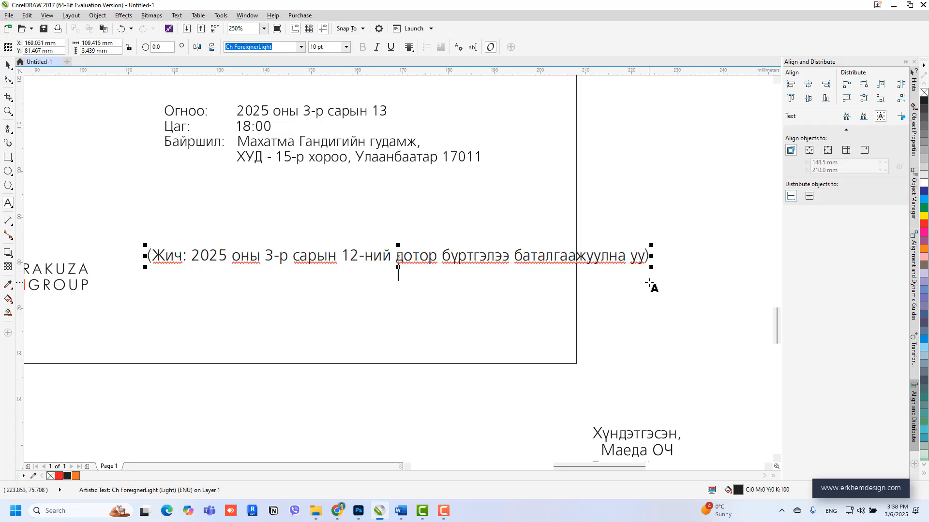
pyautogui.click(420, 316)
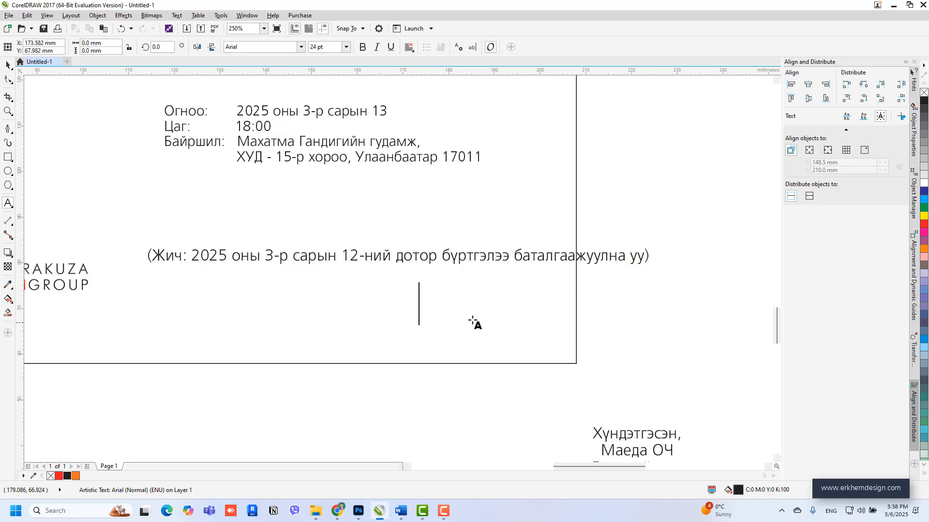
pyautogui.hotkey('ctrl', 'v')
pyautogui.click(8, 62)
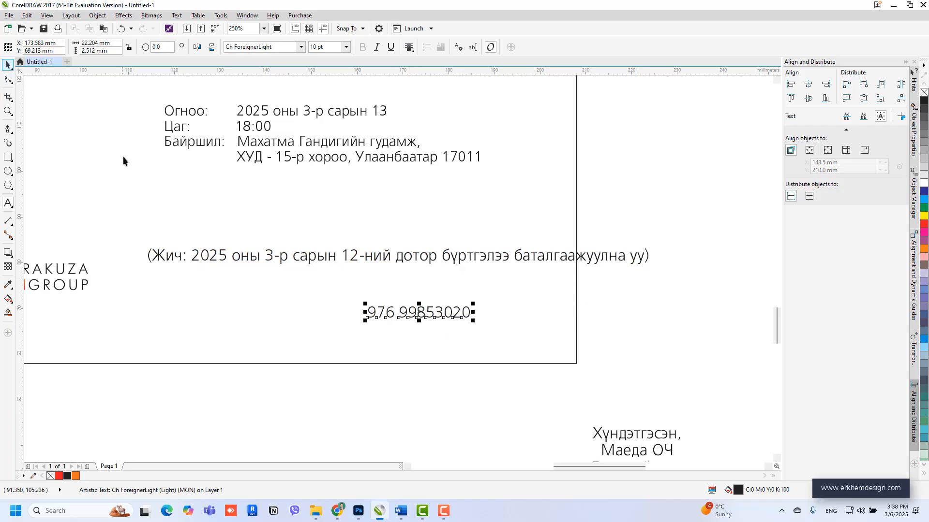
# Make the registration note italic, reduce it to about 6.3 pt and place it below the venue block, spanning that block's width.
pyautogui.click(338, 260)
pyautogui.click(301, 47)
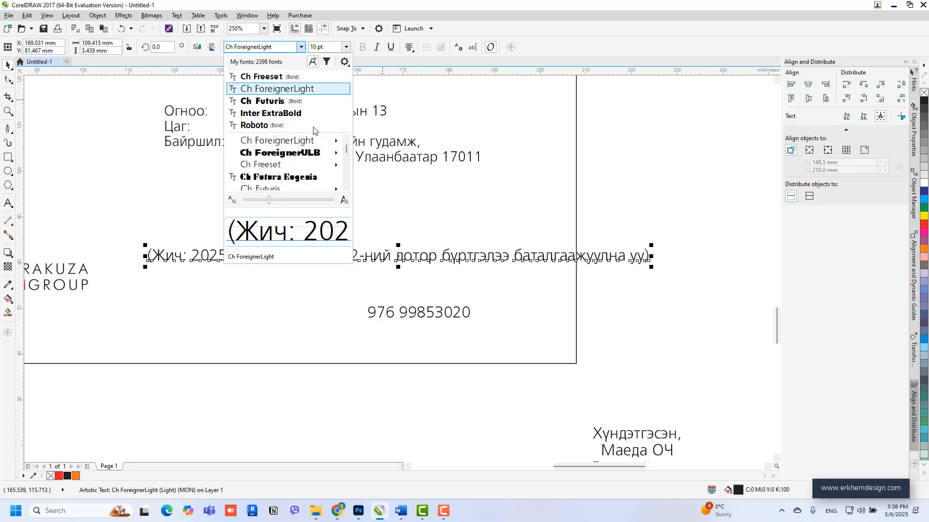
pyautogui.moveTo(315, 144)
pyautogui.click(407, 155)
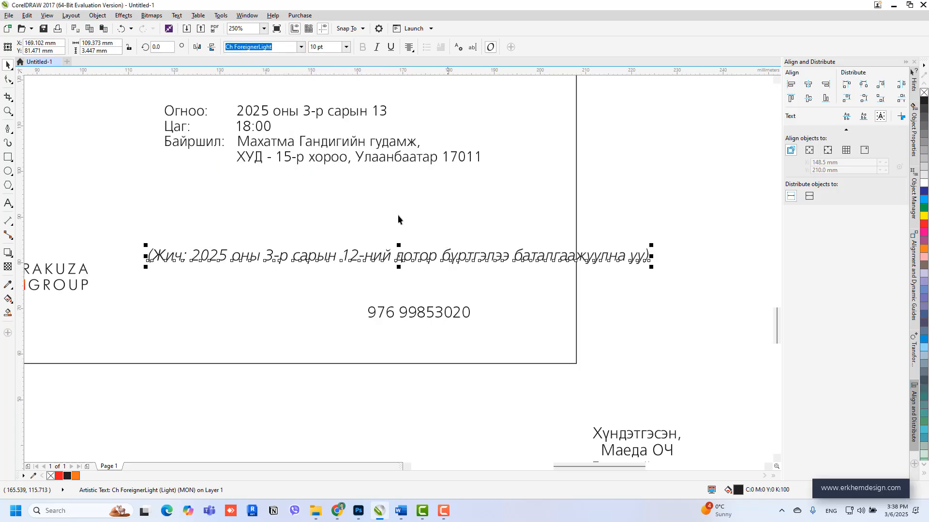
pyautogui.click(347, 47)
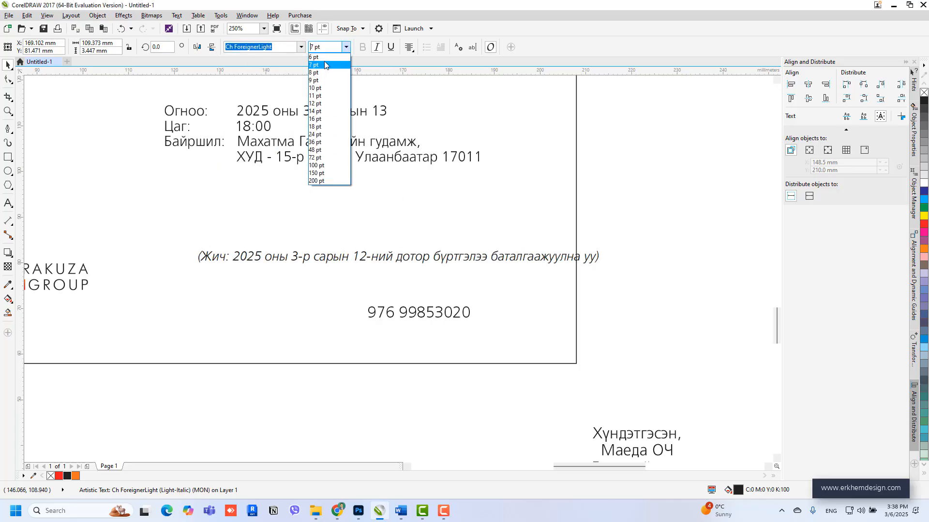
pyautogui.click(321, 56)
pyautogui.moveTo(369, 262); pyautogui.dragTo(284, 207)
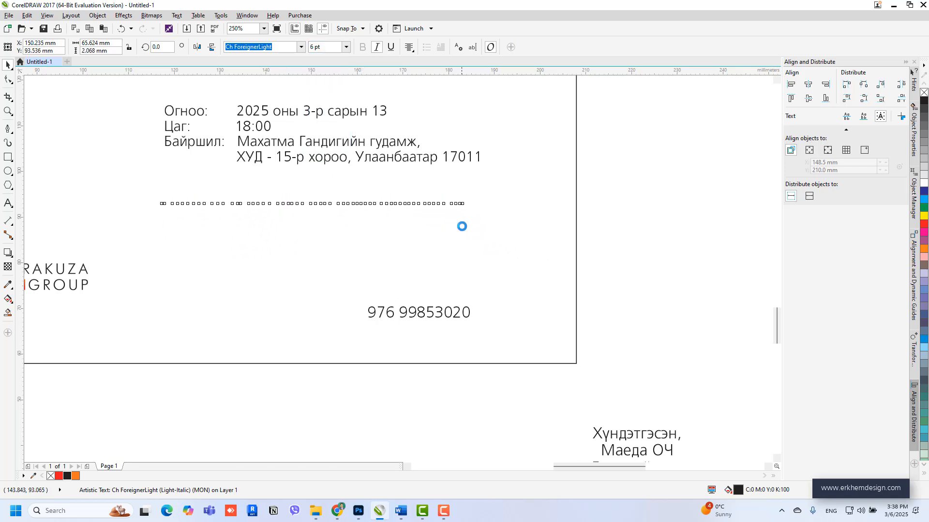
pyautogui.moveTo(466, 206); pyautogui.dragTo(491, 239)
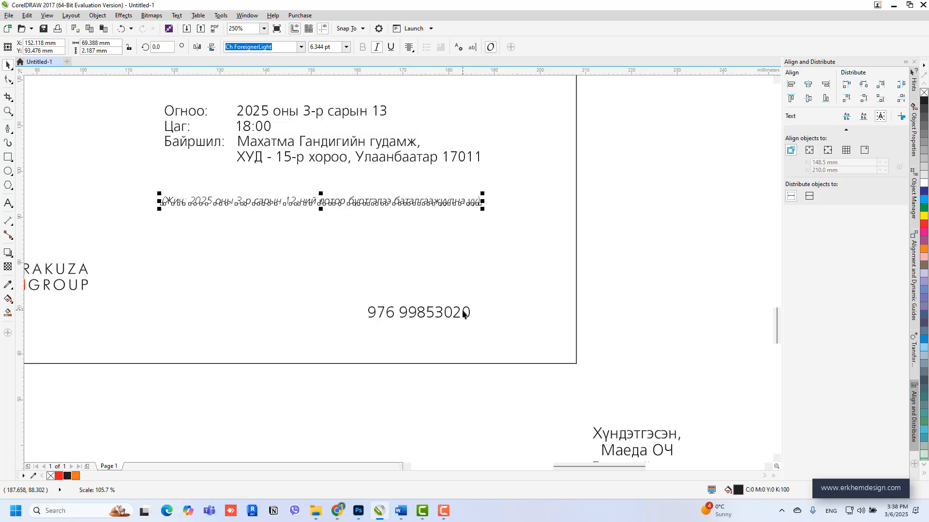
# Move the phone number under the right end of the registration note and set it to 9 pt.
pyautogui.moveTo(466, 313); pyautogui.dragTo(478, 234)
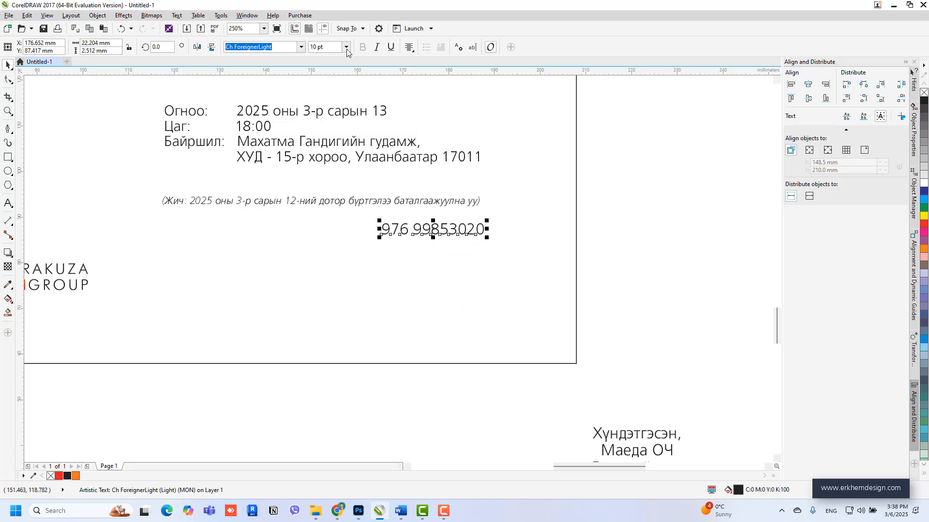
pyautogui.click(346, 47)
pyautogui.click(313, 81)
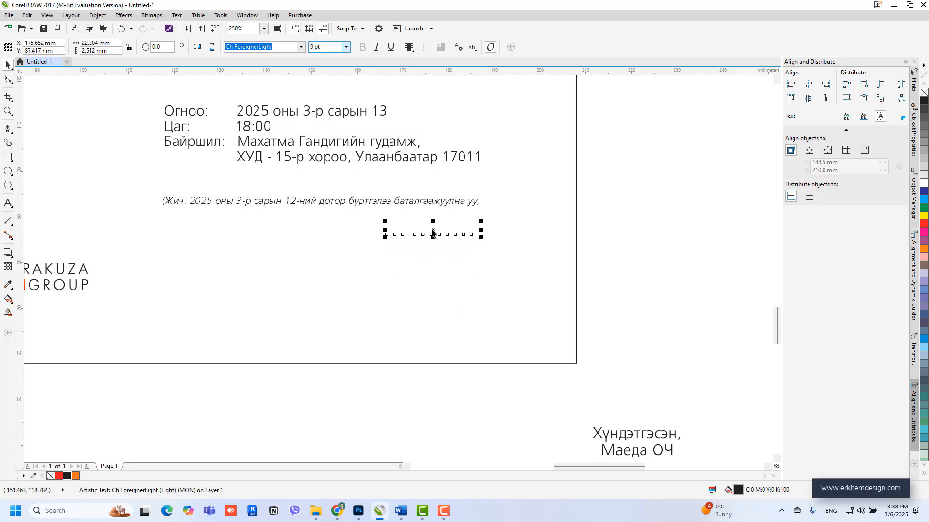
# Add a plus sign in front of the phone number's country code.
pyautogui.scroll(2, 481, 227)
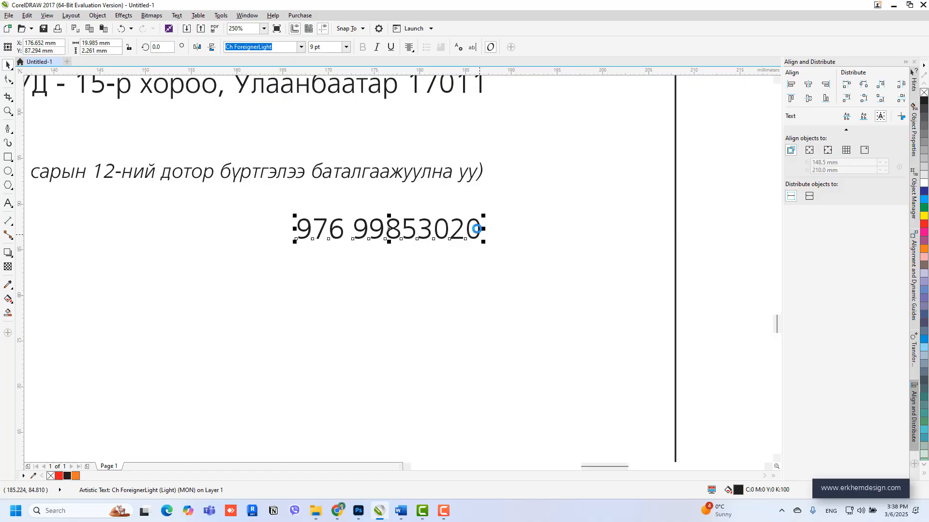
pyautogui.press('F8')
pyautogui.click(311, 216)
pyautogui.write('+')
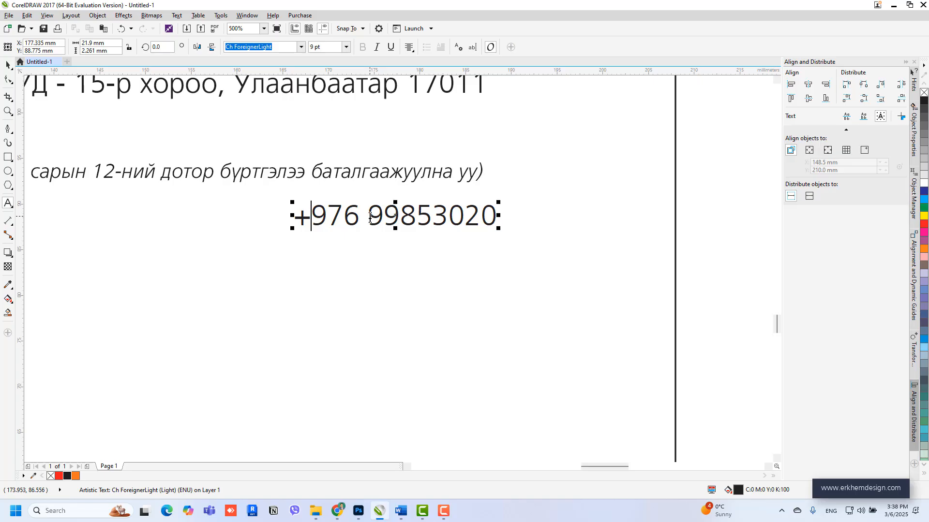
pyautogui.write(')')
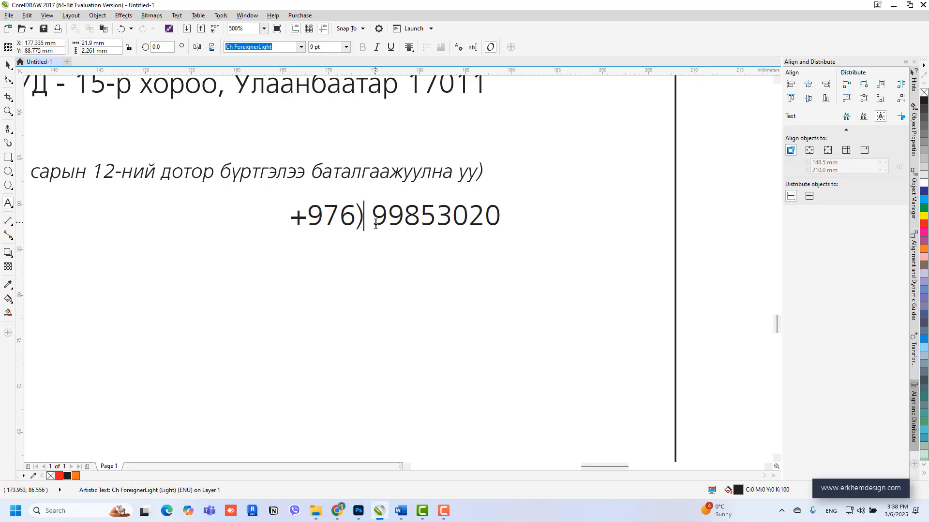
pyautogui.write('(')
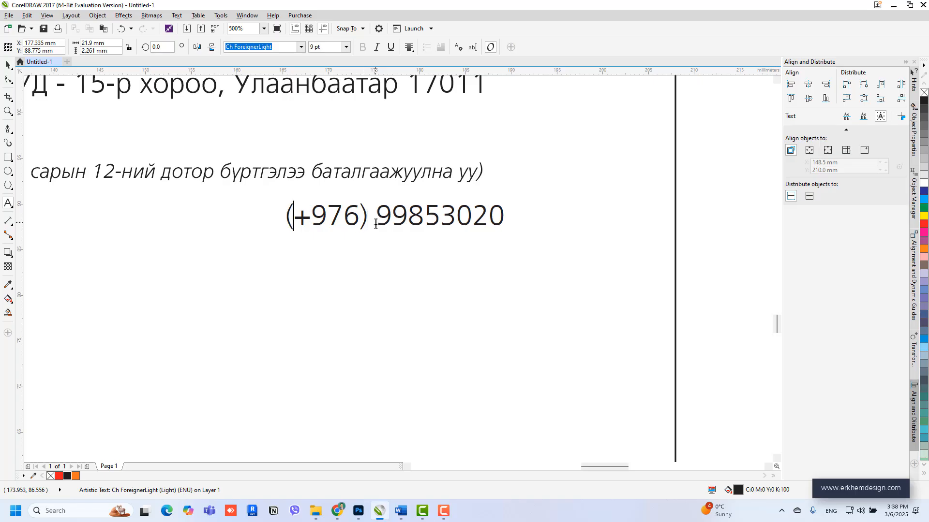
pyautogui.press('BackSpace')
pyautogui.press('Right')
pyautogui.press('Right')
pyautogui.press('Right')
pyautogui.press('Right')
pyautogui.press('Right')
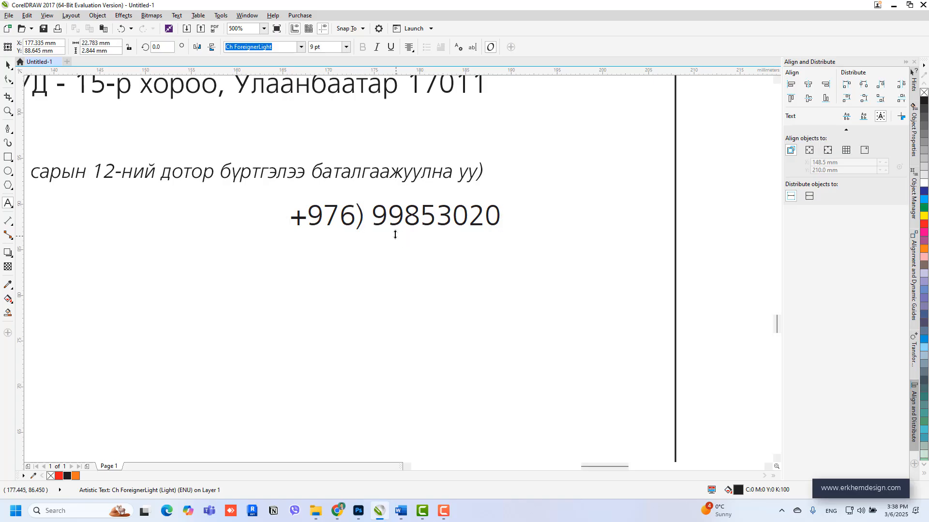
pyautogui.press('BackSpace')
# Separate the closing "Хүндэтгэсэн," from the signature block into its own text object on the lower card, to the right of the Rakuza logo.
pyautogui.press('F3')
pyautogui.press('F3')
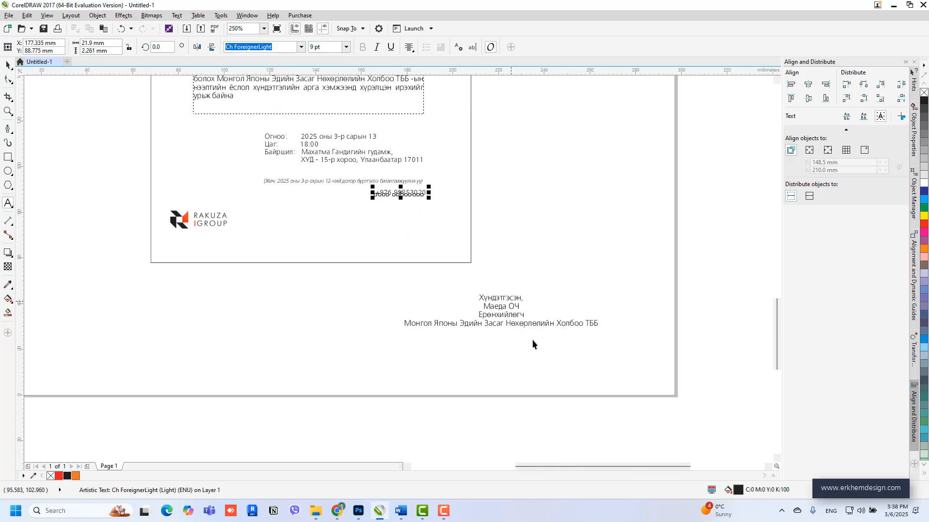
pyautogui.moveTo(508, 303)
pyautogui.mouseDown()
pyautogui.moveTo(327, 258)
pyautogui.moveTo(354, 306)
pyautogui.moveTo(264, 296)
pyautogui.mouseUp()
pyautogui.hotkey('ctrl', 'c')
pyautogui.doubleClick(355, 305)
pyautogui.scroll(1, 380, 294)
pyautogui.press('Delete')
pyautogui.press('Delete')
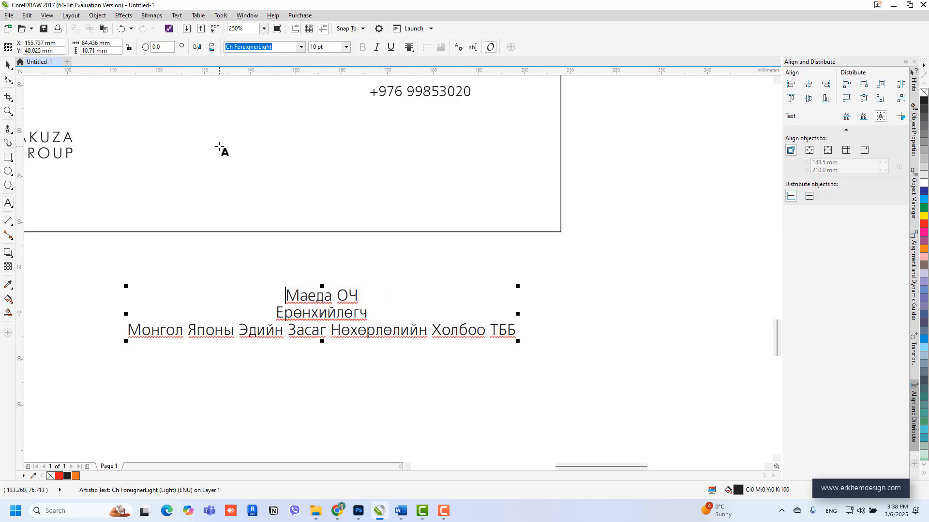
pyautogui.click(256, 137)
pyautogui.hotkey('ctrl', 'v')
pyautogui.scroll(-1, 402, 250)
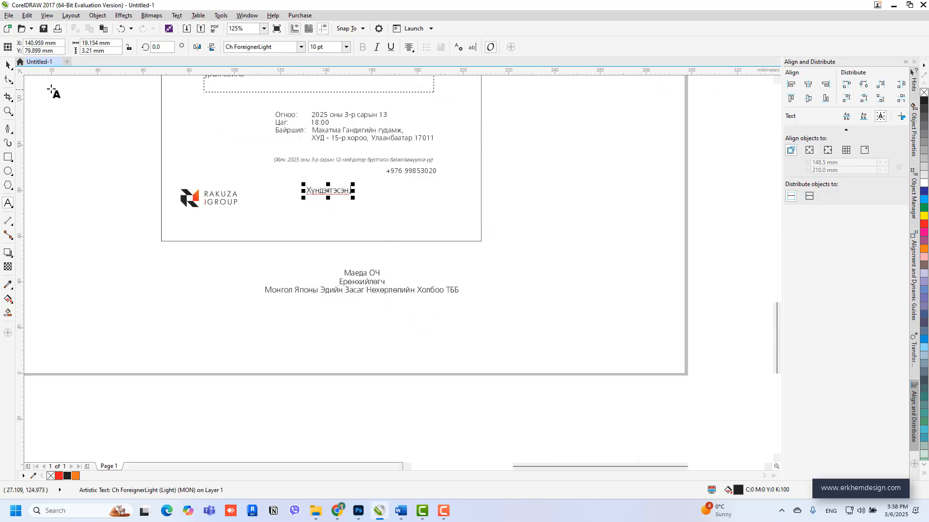
# Move the Rakuza logo up beside the date block, in line with the paragraph's left edge, and shift the closing "Хүндэтгэсэн," slightly left.
pyautogui.click(8, 67)
pyautogui.click(220, 204)
pyautogui.moveTo(220, 203); pyautogui.dragTo(241, 113)
pyautogui.scroll(1, 270, 103)
pyautogui.scroll(-1, 373, 247)
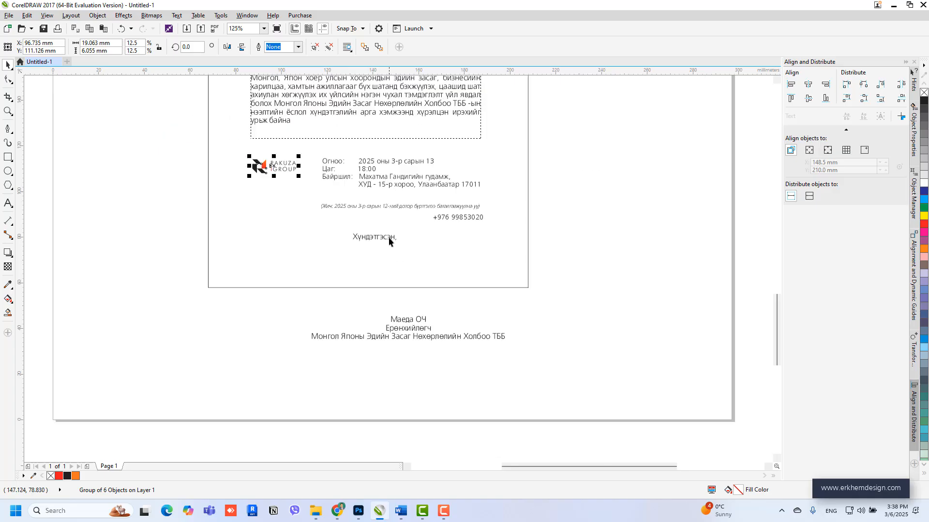
pyautogui.click(371, 239)
pyautogui.scroll(-1, 371, 239)
pyautogui.scroll(1, 430, 216)
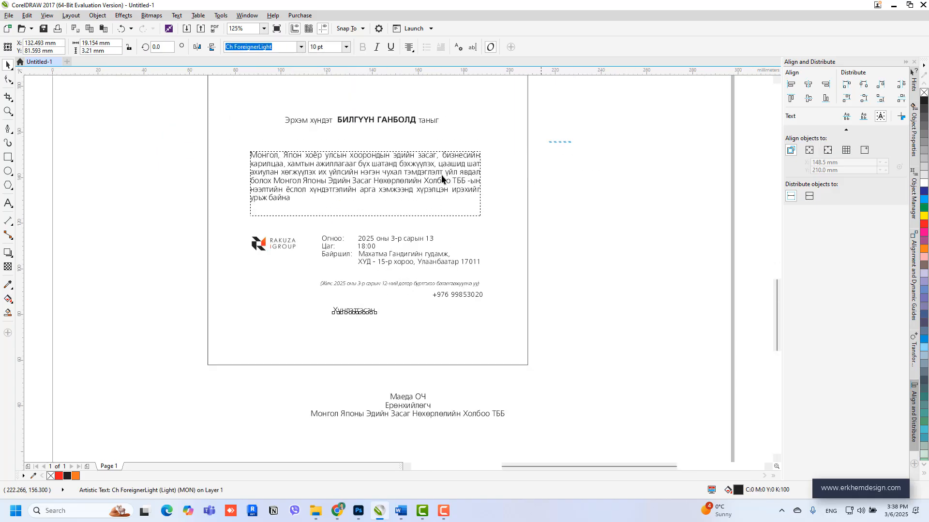
# Raise the invitation paragraph together with everything below it on the card, and bring the lower items closer to the paragraph.
pyautogui.moveTo(207, 341); pyautogui.dragTo(208, 340)
pyautogui.moveTo(400, 173); pyautogui.dragTo(402, 160)
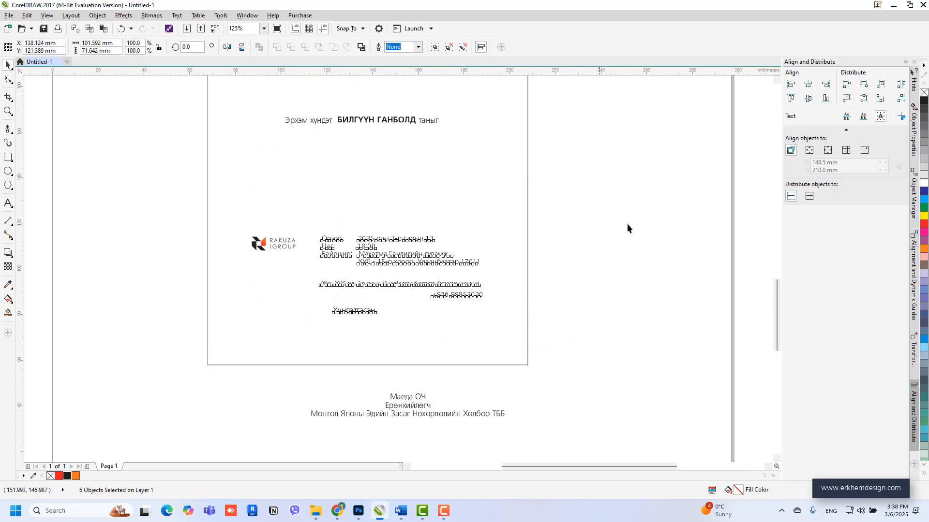
pyautogui.click(626, 223)
pyautogui.moveTo(619, 204); pyautogui.dragTo(320, 314)
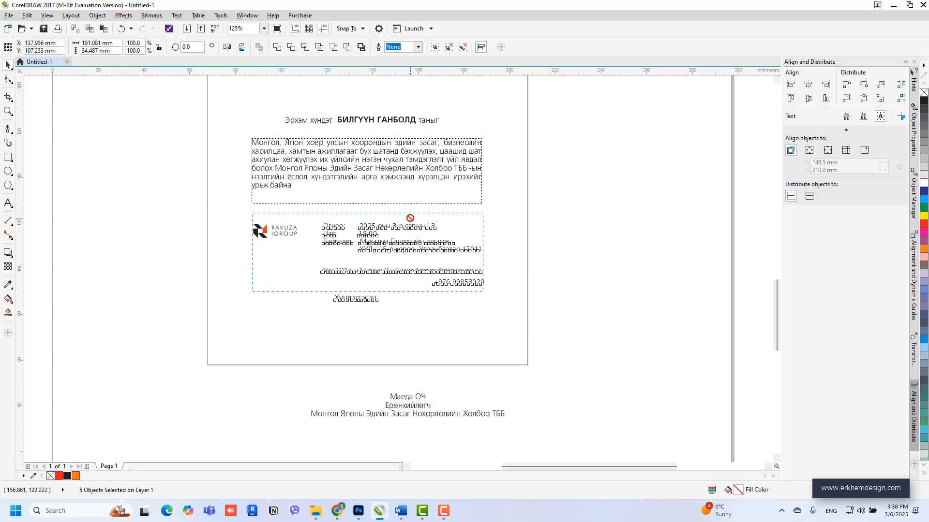
pyautogui.click(547, 313)
# Move the remaining signature block onto the lower card, below the closing "Хүндэтгэсэн,".
pyautogui.scroll(-1, 444, 278)
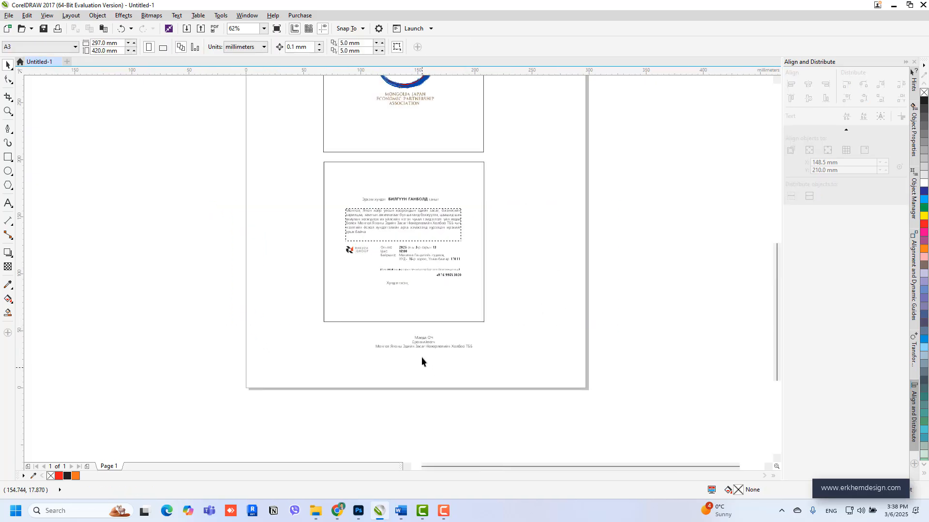
pyautogui.click(422, 335)
pyautogui.scroll(2, 408, 305)
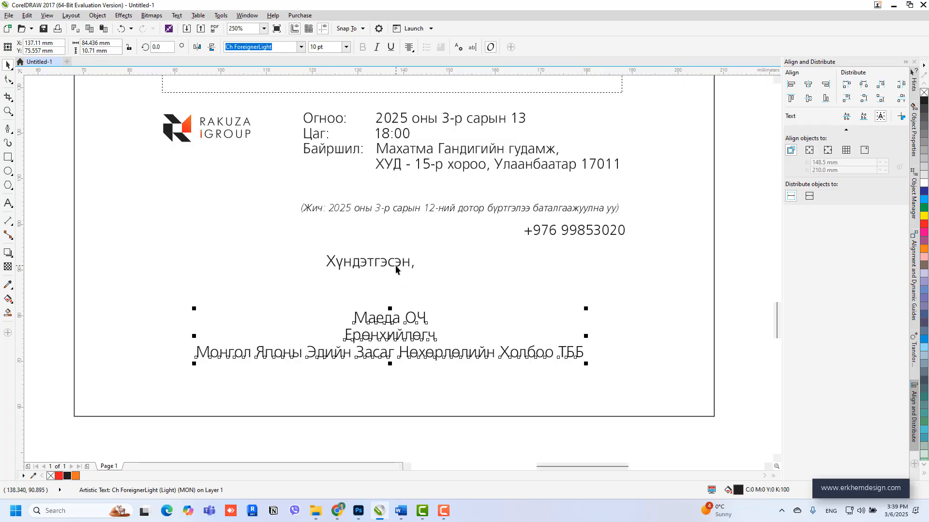
# Split the signatory's name and title lines off the signature block into a separate text object above the association name.
pyautogui.doubleClick(395, 261)
pyautogui.click(404, 335)
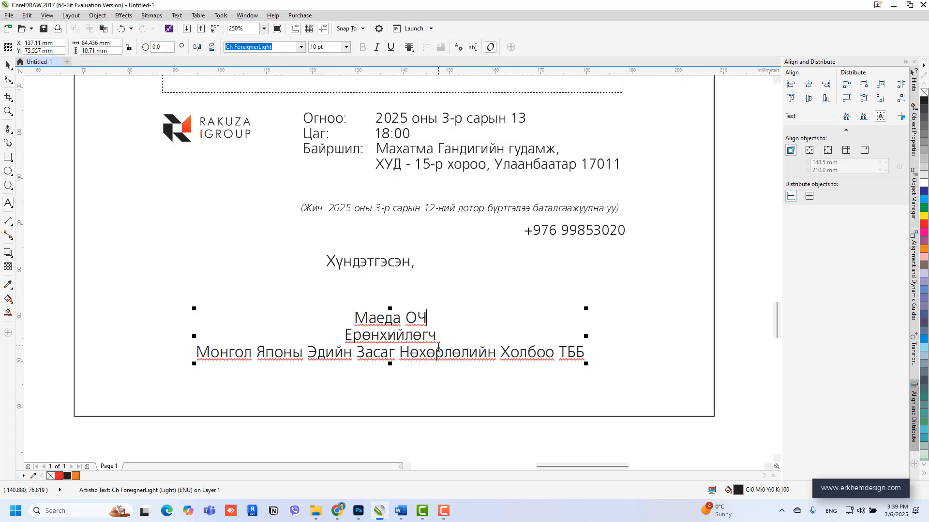
pyautogui.moveTo(438, 341); pyautogui.dragTo(337, 315)
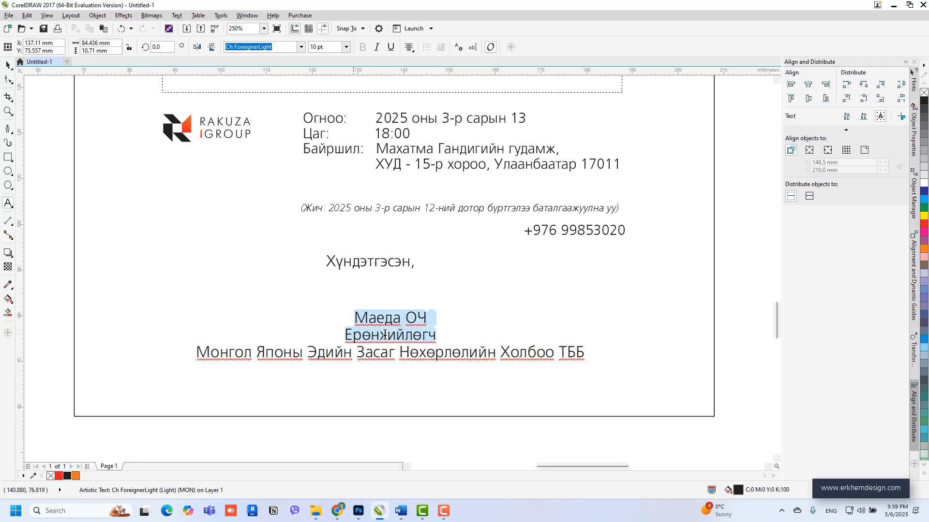
pyautogui.hotkey('ctrl', 'x')
pyautogui.click(320, 302)
pyautogui.hotkey('ctrl', 'v')
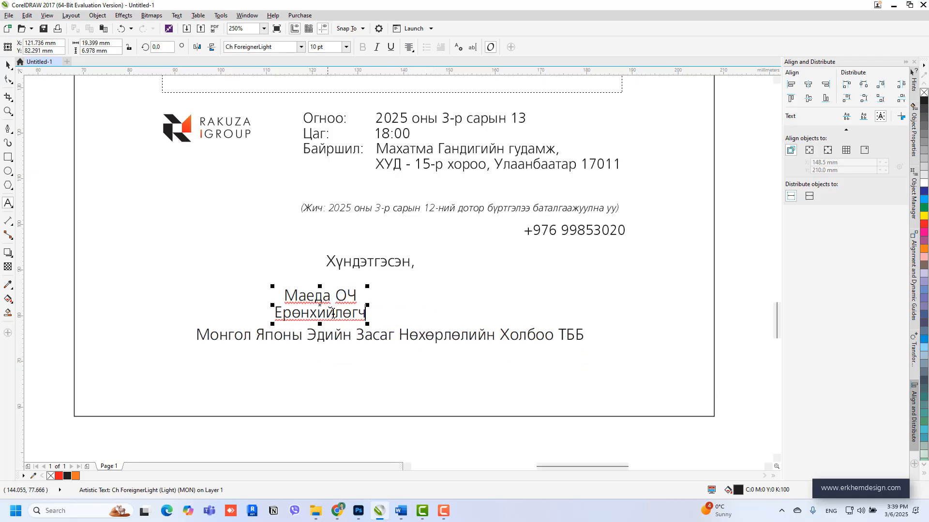
pyautogui.click(7, 65)
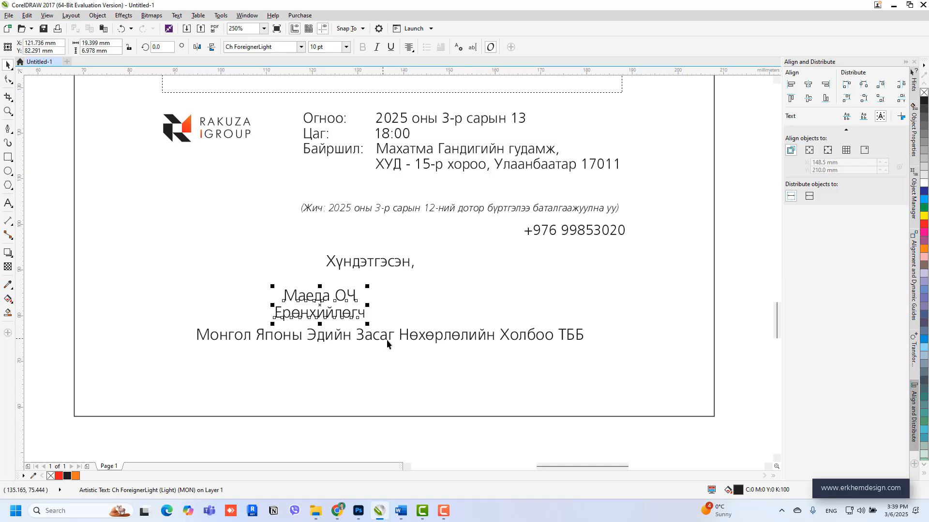
# Move the association name line down and place the name and title block centred beneath the closing "Хүндэтгэсэн,".
pyautogui.click(387, 337)
pyautogui.moveTo(388, 352); pyautogui.dragTo(375, 350)
pyautogui.moveTo(363, 316); pyautogui.dragTo(335, 302)
# Set the signatory's name in Ch Freeset Bold at 12 pt.
pyautogui.doubleClick(411, 310)
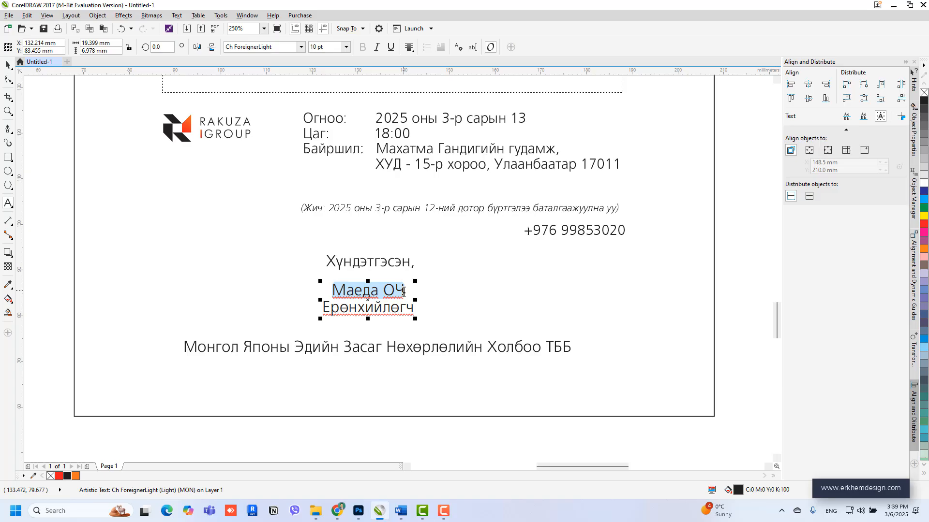
pyautogui.click(261, 46)
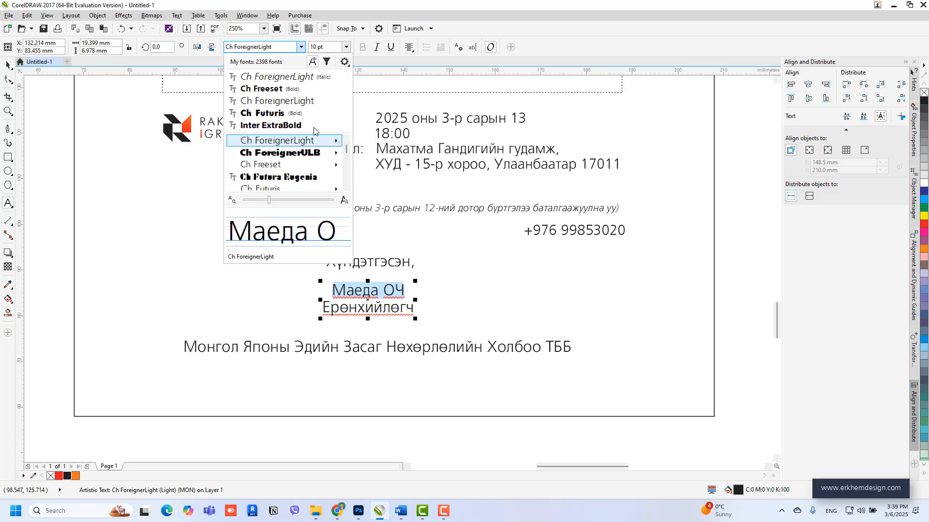
pyautogui.click(269, 90)
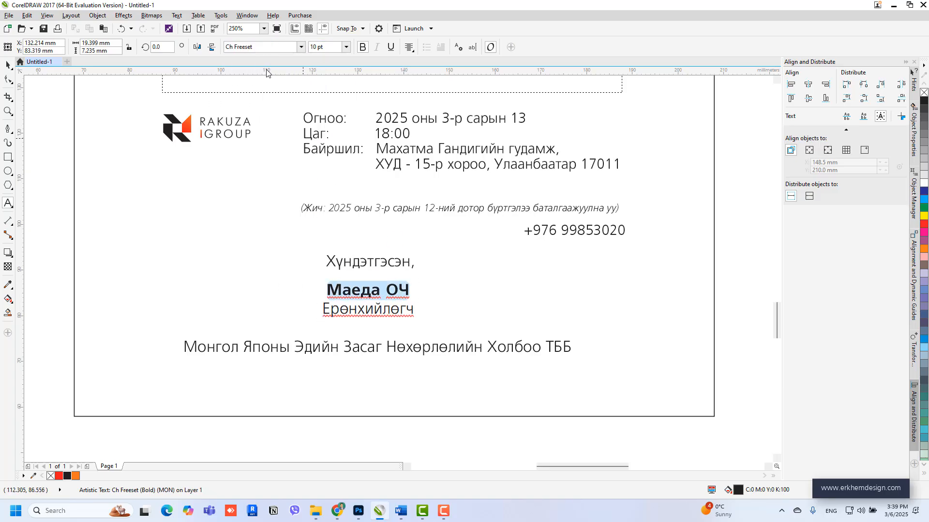
pyautogui.click(345, 46)
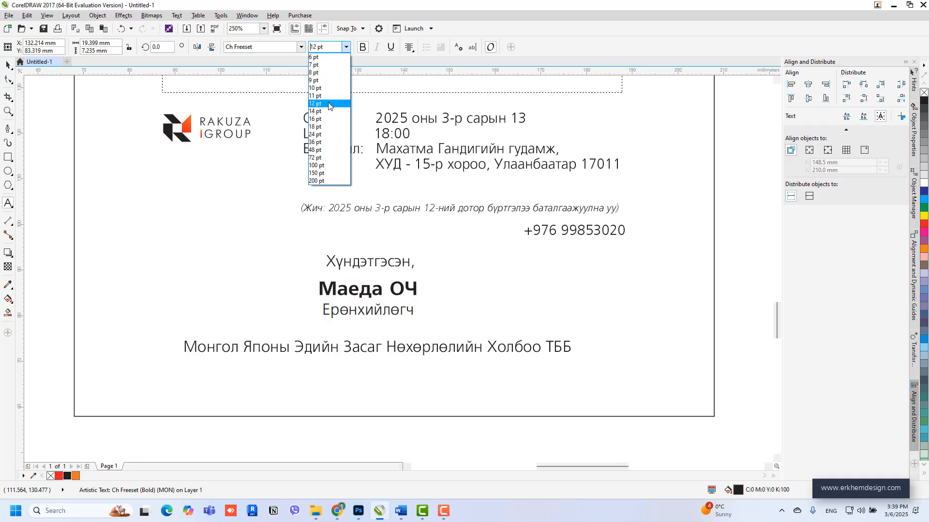
pyautogui.click(319, 103)
# Set the title line "Ерөнхийлөгч" under the signatory's name to 9 pt.
pyautogui.click(405, 312)
pyautogui.moveTo(415, 310); pyautogui.dragTo(321, 310)
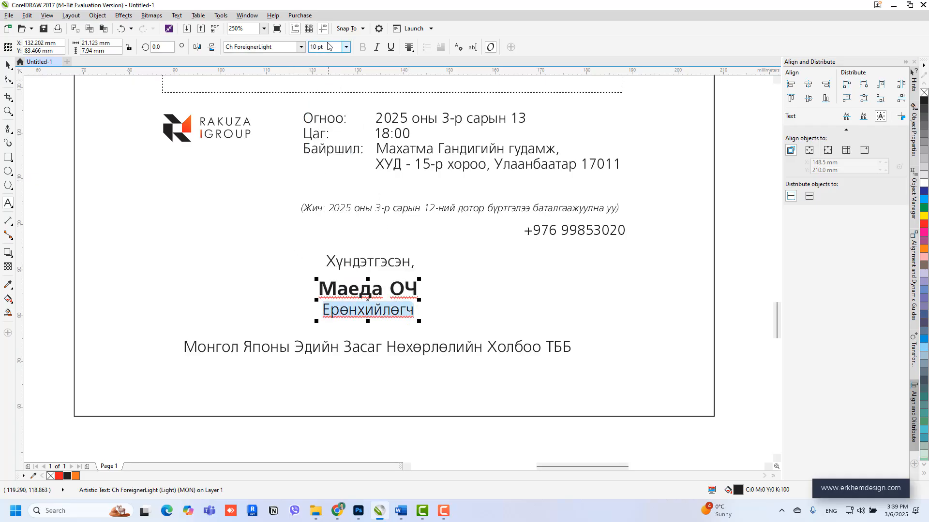
pyautogui.click(346, 47)
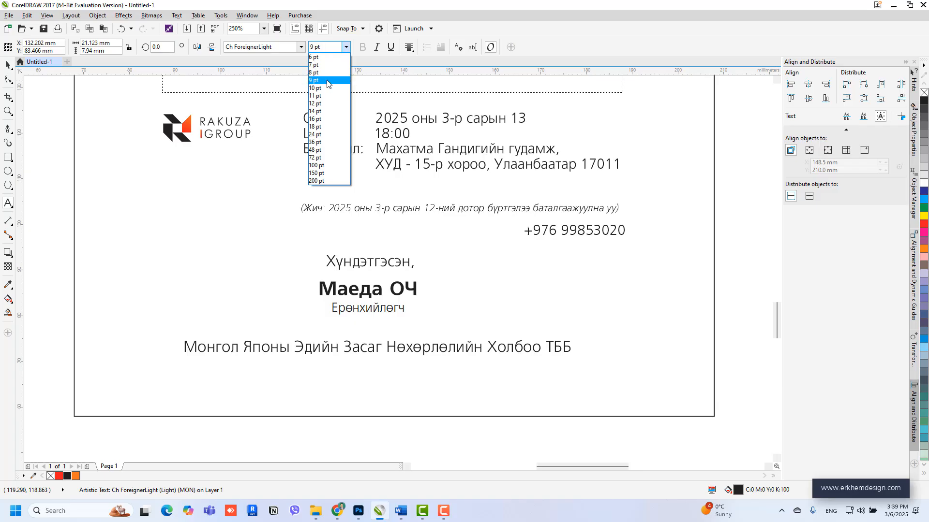
pyautogui.click(328, 80)
pyautogui.click(410, 309)
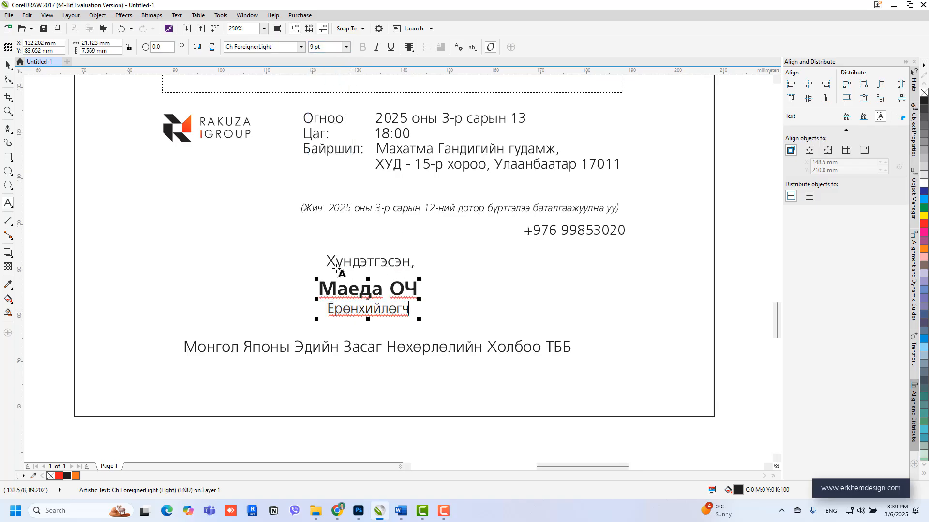
# Set the closing "Хүндэтгэсэн," to 9 pt and move the association name line closer beneath the title line.
pyautogui.click(8, 64)
pyautogui.click(399, 262)
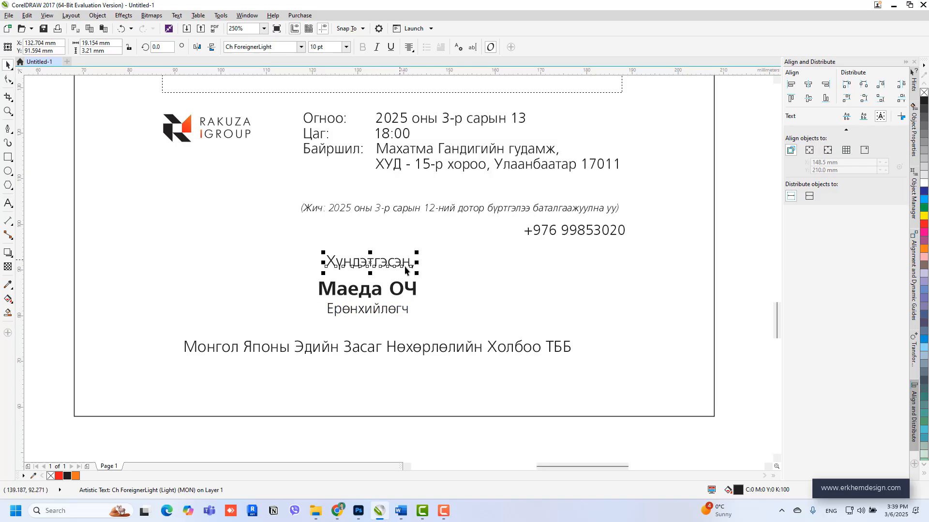
pyautogui.click(348, 48)
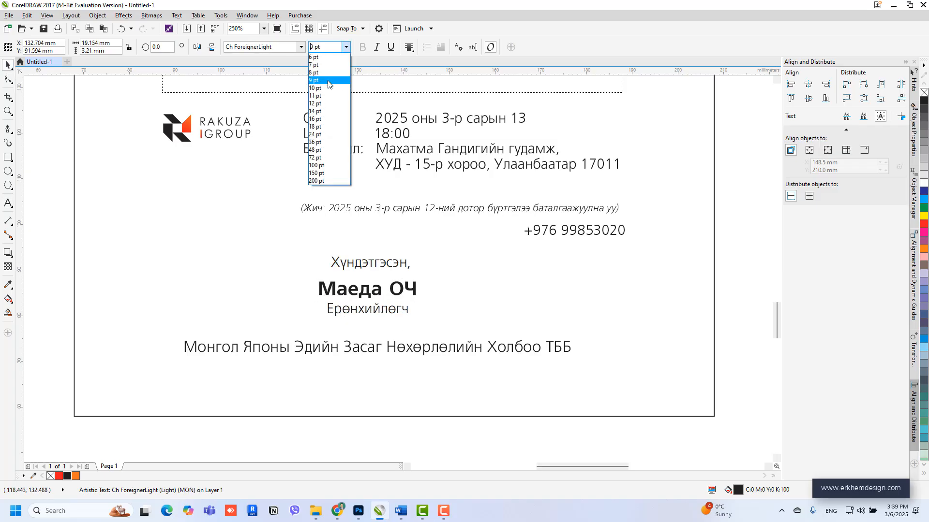
pyautogui.click(329, 81)
pyautogui.click(454, 345)
pyautogui.moveTo(453, 346); pyautogui.dragTo(458, 338)
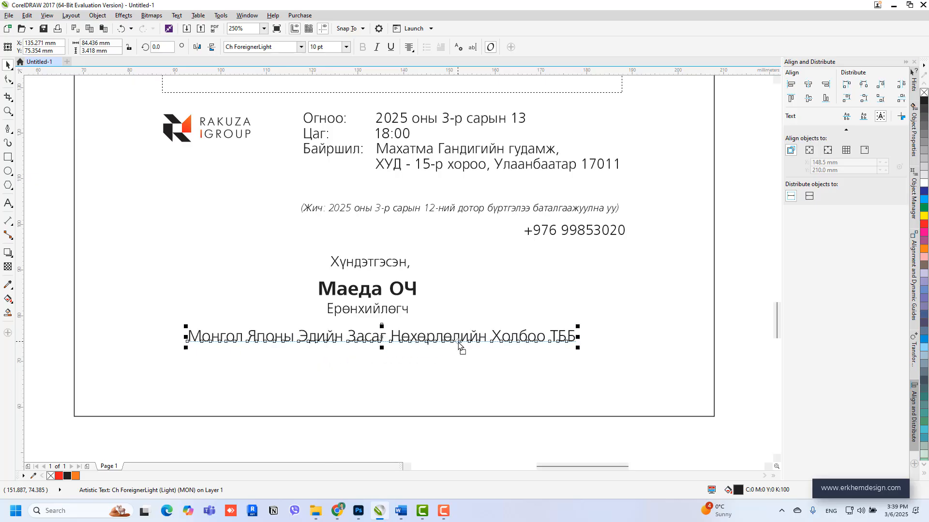
# Centre the signature block of closing, name, title and association lines horizontally within the lower card's outline.
pyautogui.doubleClick(458, 339)
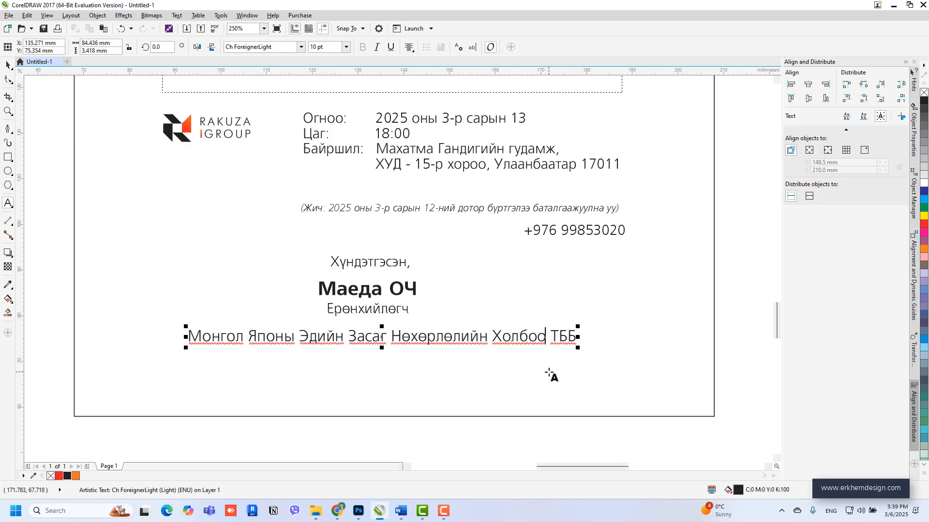
pyautogui.click(8, 65)
pyautogui.scroll(-3, 420, 249)
pyautogui.moveTo(567, 369); pyautogui.dragTo(216, 258)
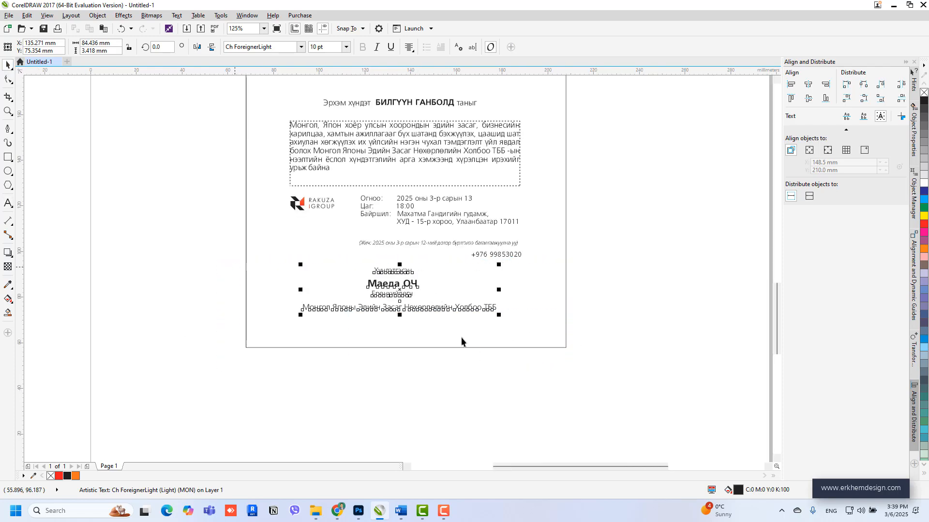
pyautogui.keyDown('shift'); pyautogui.click(545, 324); pyautogui.keyUp('shift')
pyautogui.press('c')
pyautogui.click(642, 358)
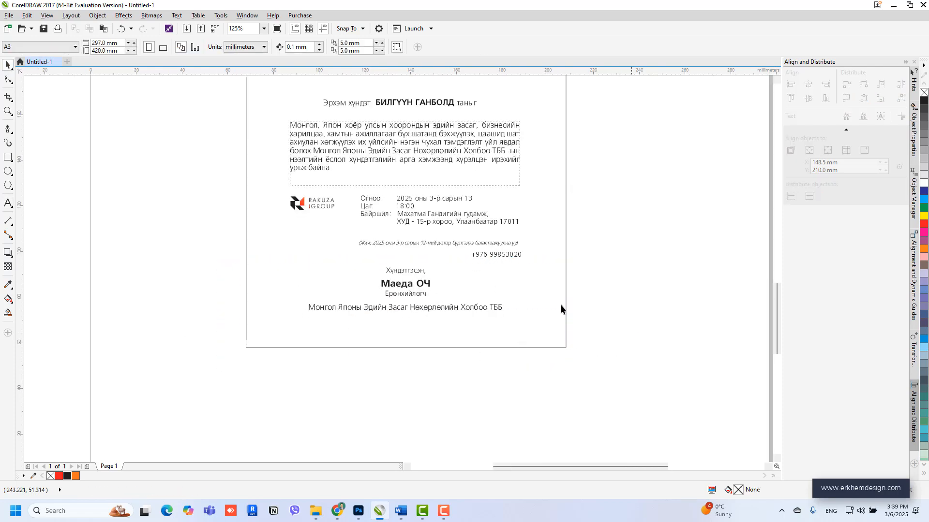
# Shift the event details, note and phone line slightly left and place a vertical guideline along the body paragraph's right edge.
pyautogui.scroll(3, 533, 225)
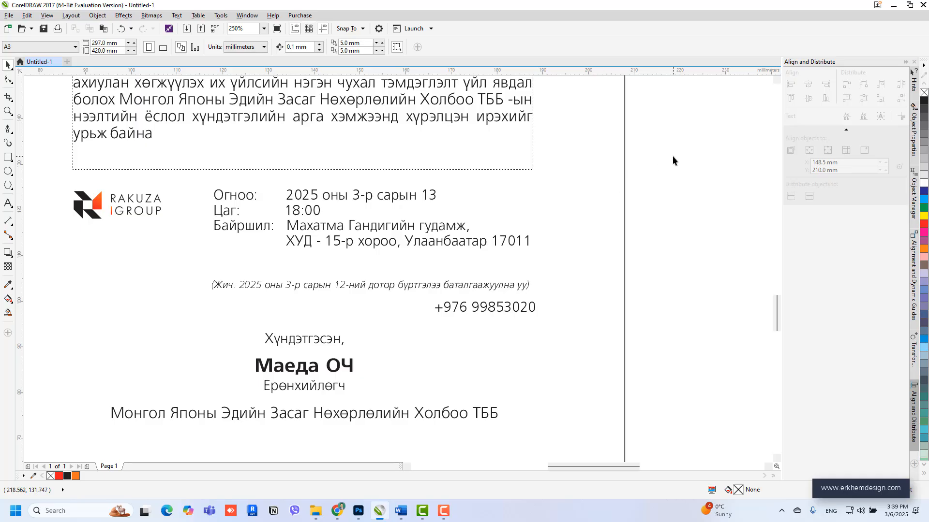
pyautogui.moveTo(250, 316); pyautogui.dragTo(191, 327)
pyautogui.moveTo(337, 240); pyautogui.dragTo(321, 243)
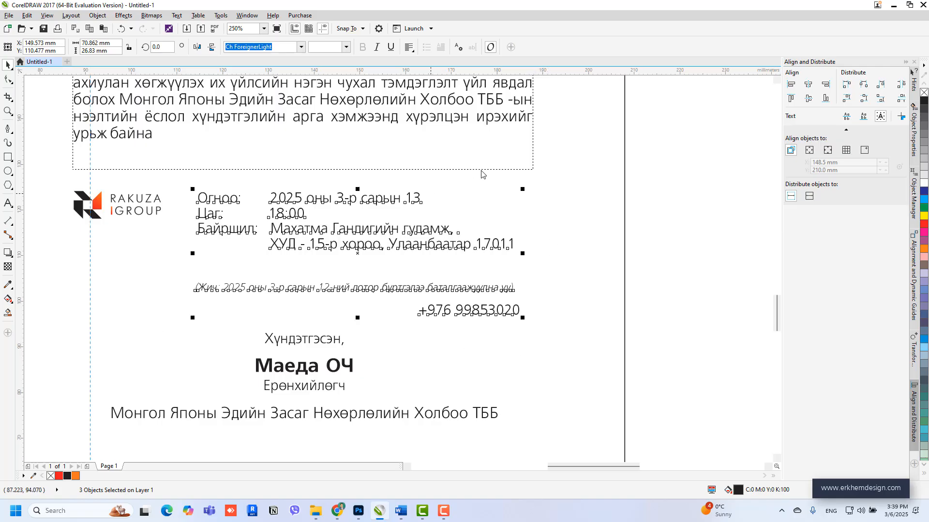
pyautogui.moveTo(530, 167); pyautogui.dragTo(533, 198)
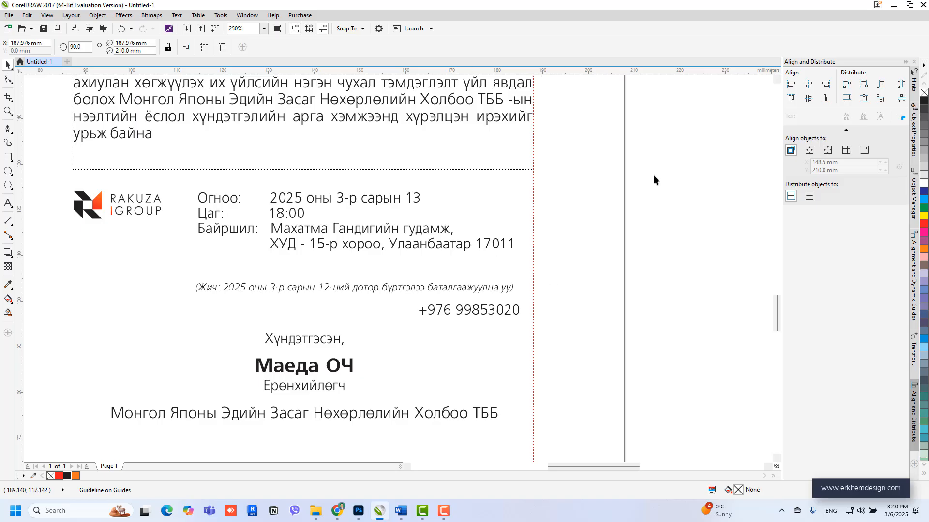
# Align the right edges of the event details, note and phone line to the body paragraph's frame.
pyautogui.moveTo(682, 158); pyautogui.dragTo(173, 317)
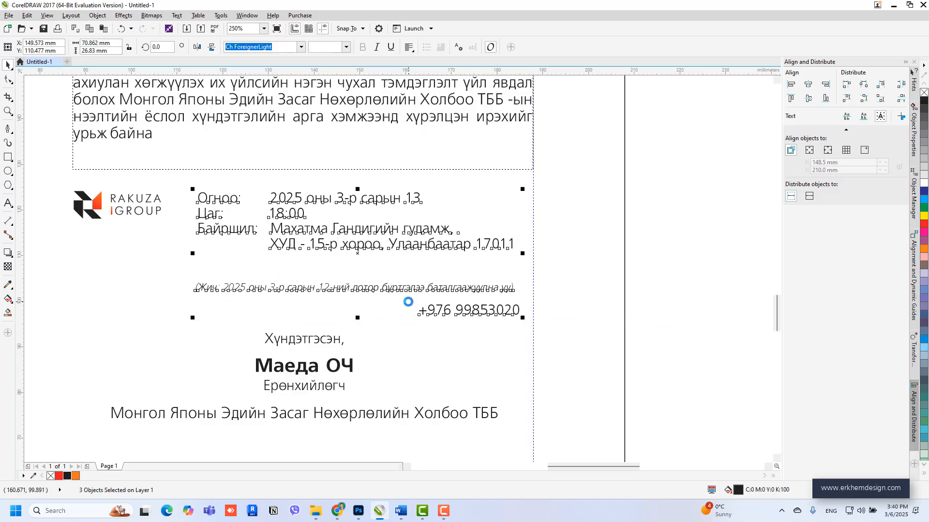
pyautogui.keyDown('shift'); pyautogui.click(509, 126); pyautogui.keyUp('shift')
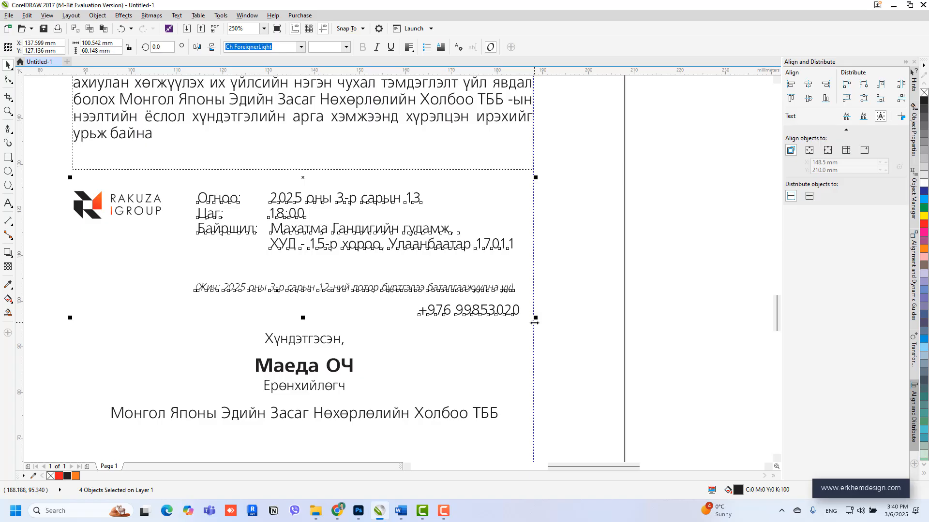
pyautogui.click(826, 86)
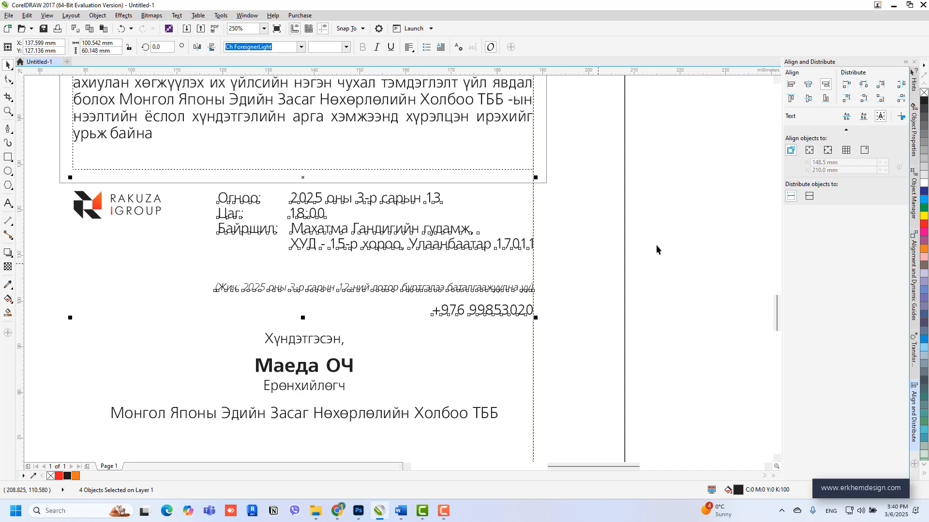
pyautogui.hotkey('ctrl', 'z')
pyautogui.hotkey('ctrl', 'shift', 'z')
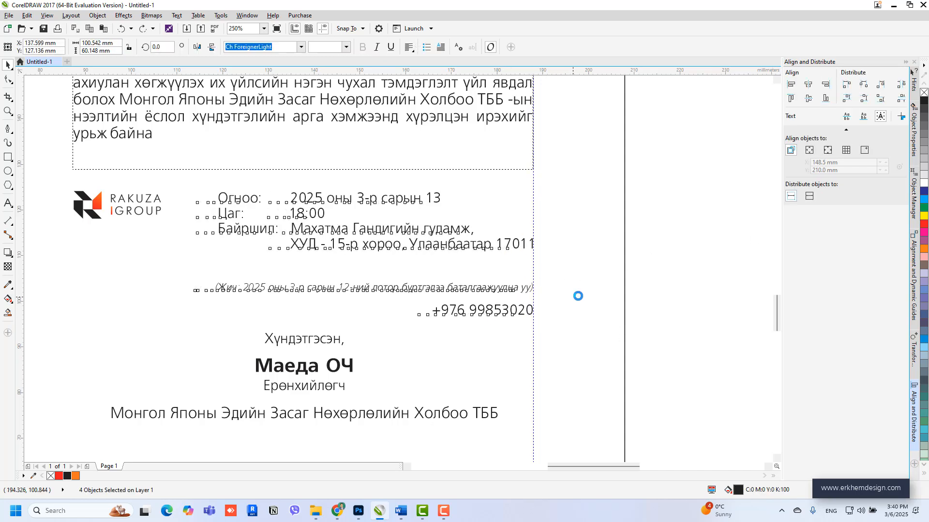
pyautogui.click(648, 280)
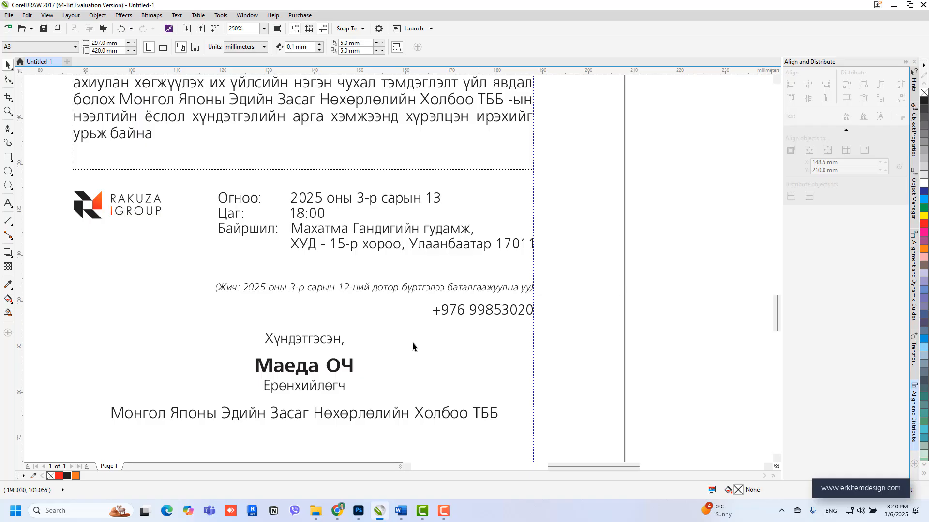
# Nudge the phone number line up by 0.3 mm, closer to the italic note.
pyautogui.click(486, 315)
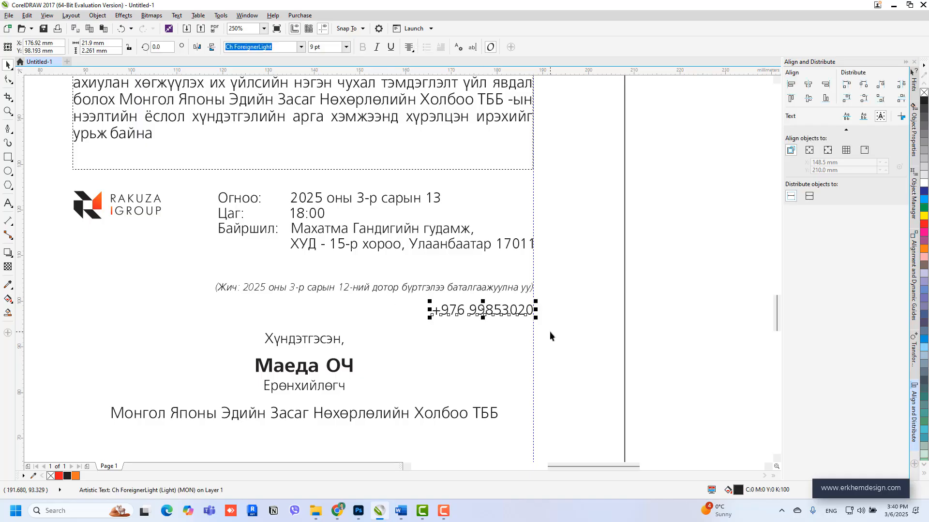
pyautogui.press('Up')
pyautogui.press('Up')
pyautogui.press('Up')
# Switch to the Word document Invitation New and check how the association name is emphasised in the body paragraph.
pyautogui.moveTo(401, 511)
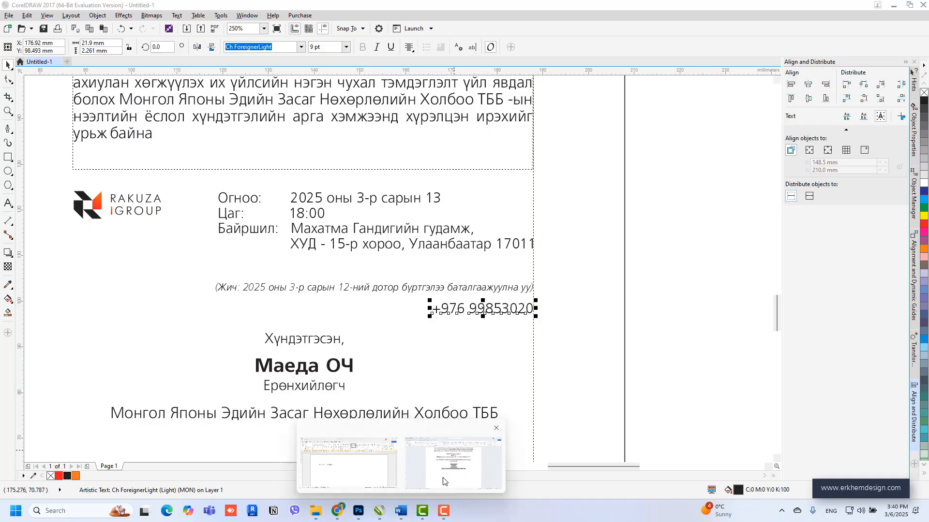
pyautogui.click(442, 482)
pyautogui.click(437, 235)
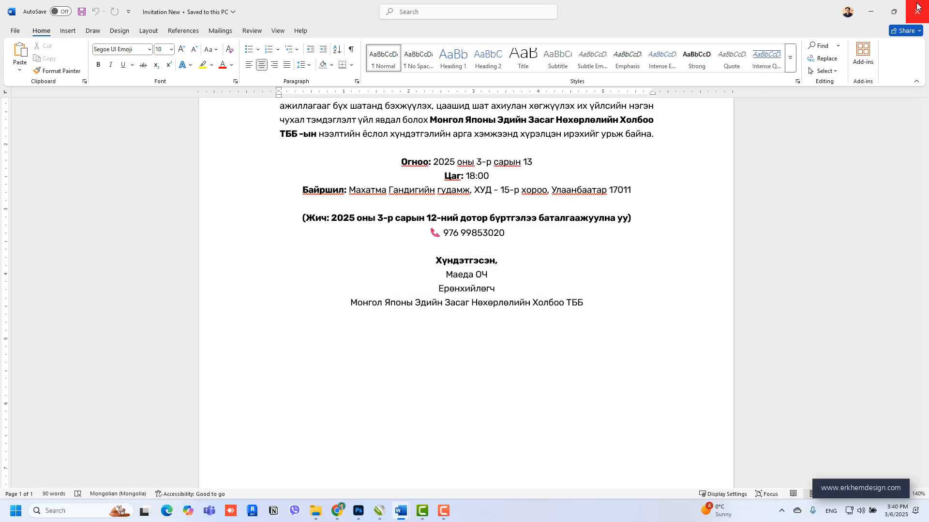
pyautogui.click(314, 190)
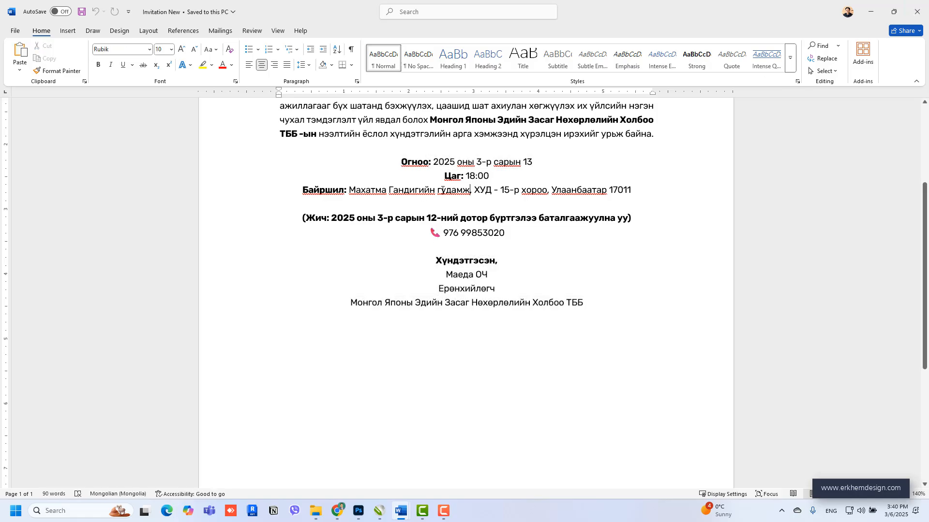
pyautogui.scroll(1, 442, 190)
pyautogui.moveTo(431, 151); pyautogui.dragTo(318, 166)
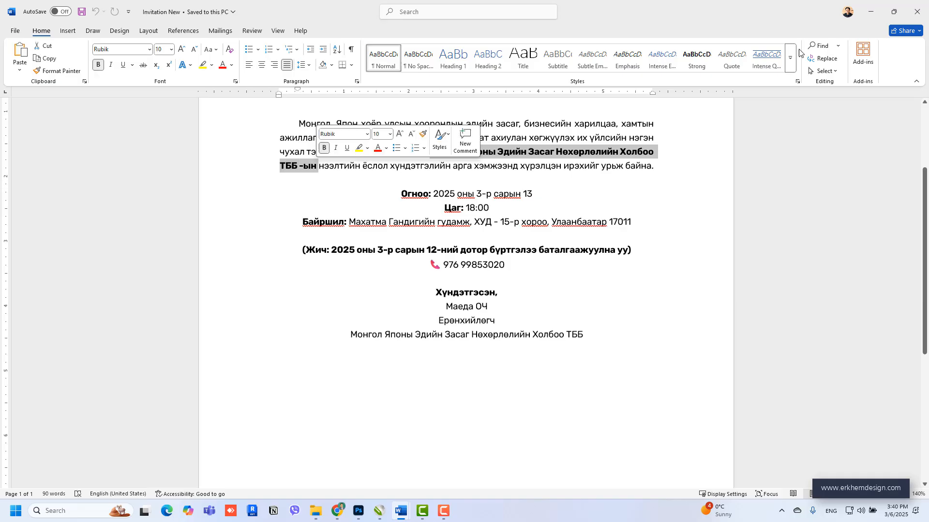
pyautogui.click(871, 11)
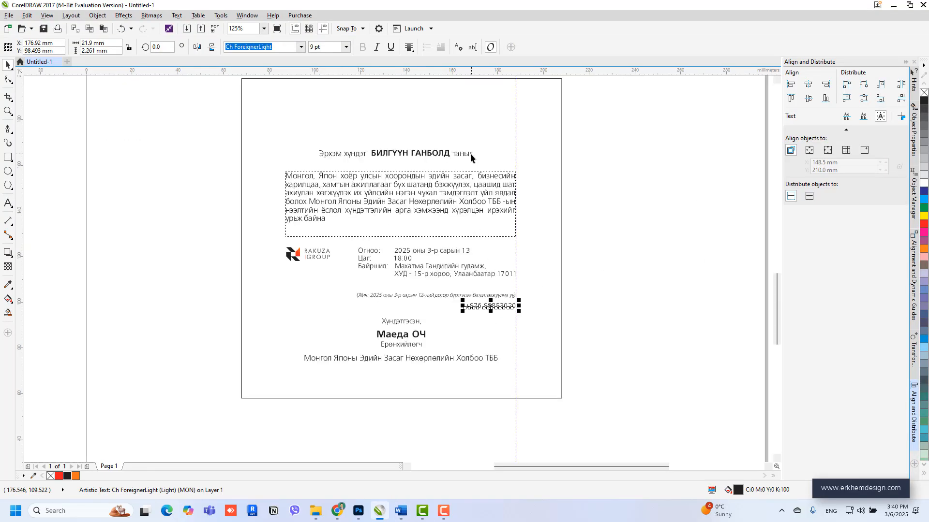
# Convert the association name in the card's body paragraph to UPPERCASE, set it in the bold font and remove the space before "-ын".
pyautogui.scroll(2, 471, 155)
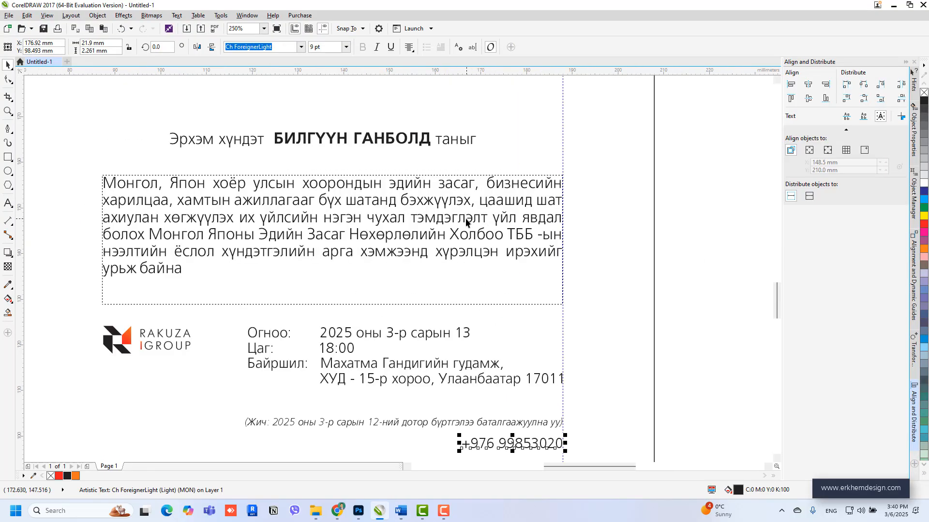
pyautogui.doubleClick(149, 234)
pyautogui.moveTo(149, 235); pyautogui.dragTo(531, 231)
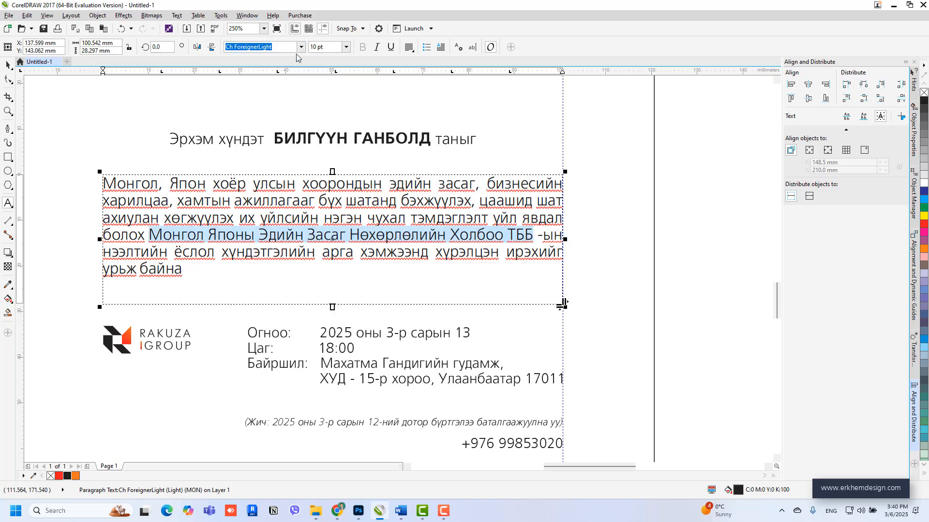
pyautogui.hotkey('shift', 'F3')
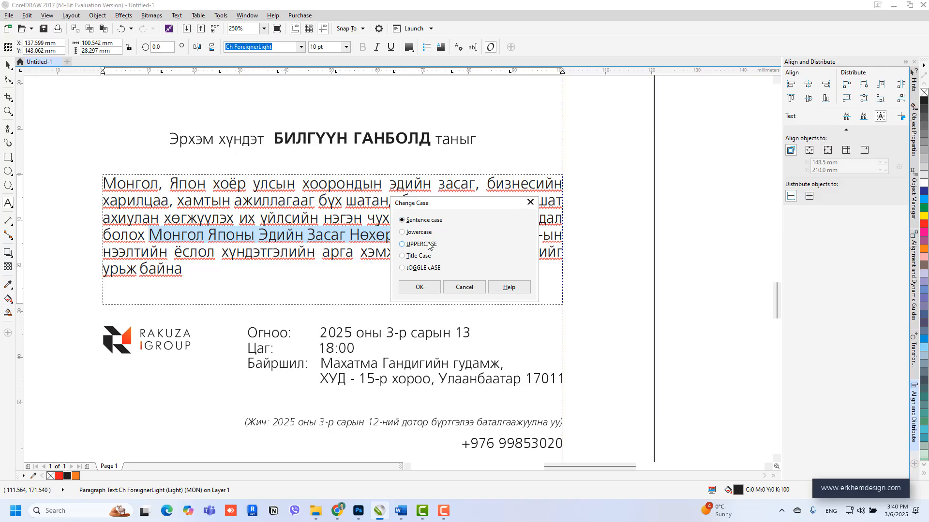
pyautogui.click(402, 244)
pyautogui.click(419, 288)
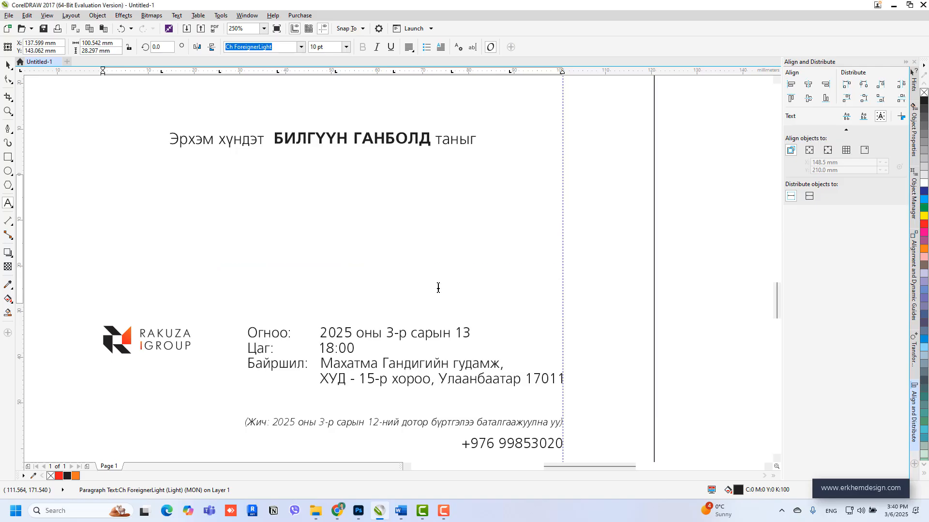
pyautogui.click(301, 47)
pyautogui.click(271, 75)
pyautogui.click(380, 255)
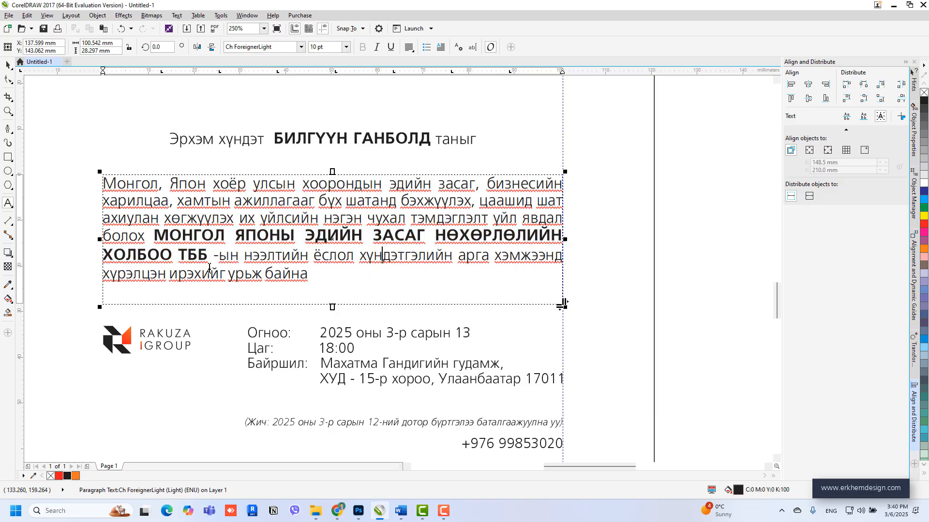
pyautogui.click(214, 255)
pyautogui.press('BackSpace')
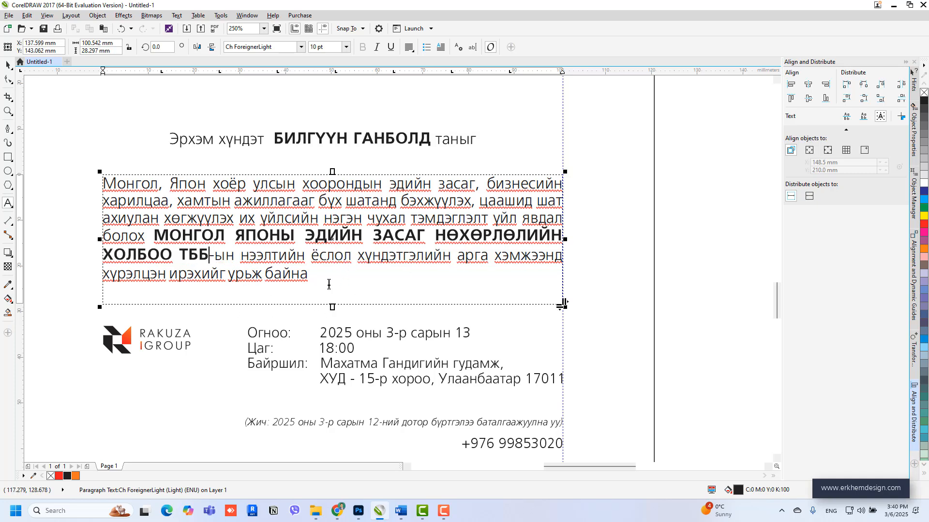
# Apply Full Justify alignment to the whole body paragraph.
pyautogui.moveTo(329, 284); pyautogui.dragTo(134, 275)
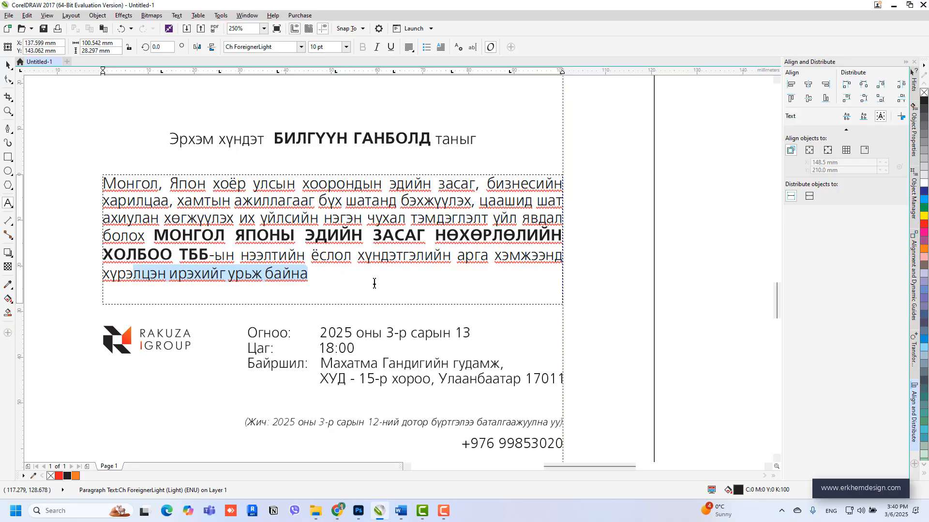
pyautogui.hotkey('ctrl', 'a')
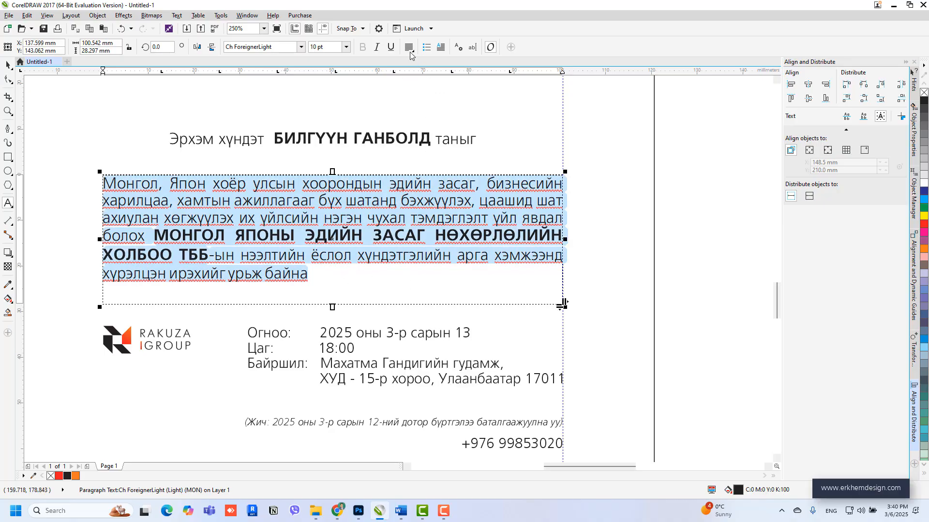
pyautogui.click(409, 48)
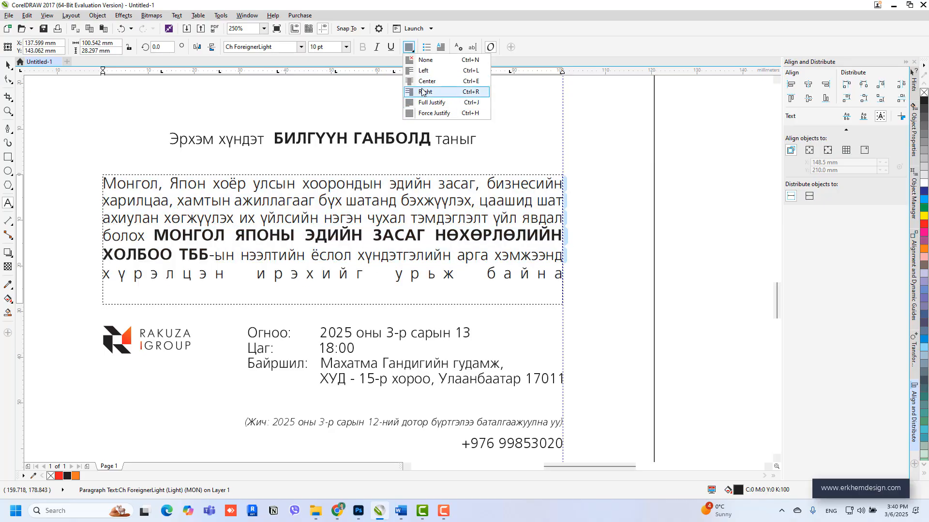
pyautogui.click(428, 103)
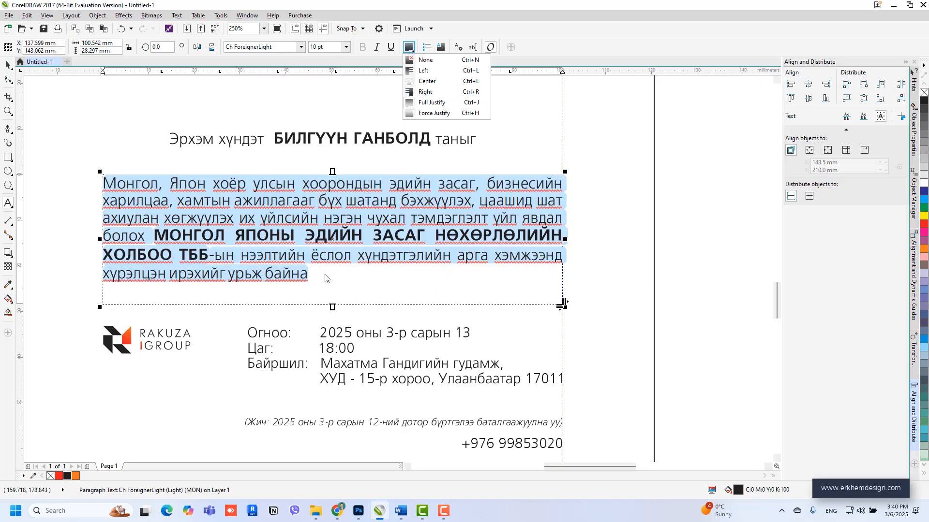
# Break the closing words "хүрэлцэн ирэхийг урьж байна" onto their own line and centre that line.
pyautogui.click(106, 277)
pyautogui.press('Return')
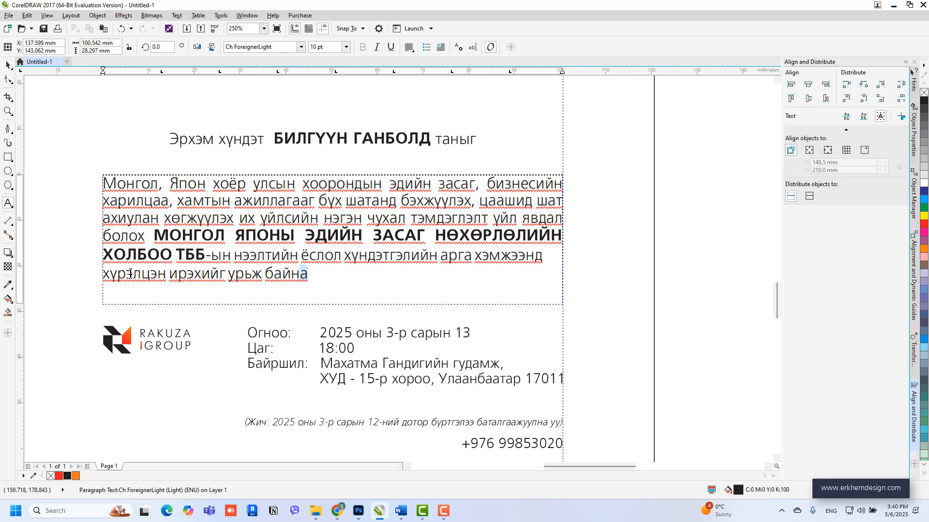
pyautogui.moveTo(130, 274); pyautogui.dragTo(103, 274)
pyautogui.click(409, 47)
pyautogui.click(428, 81)
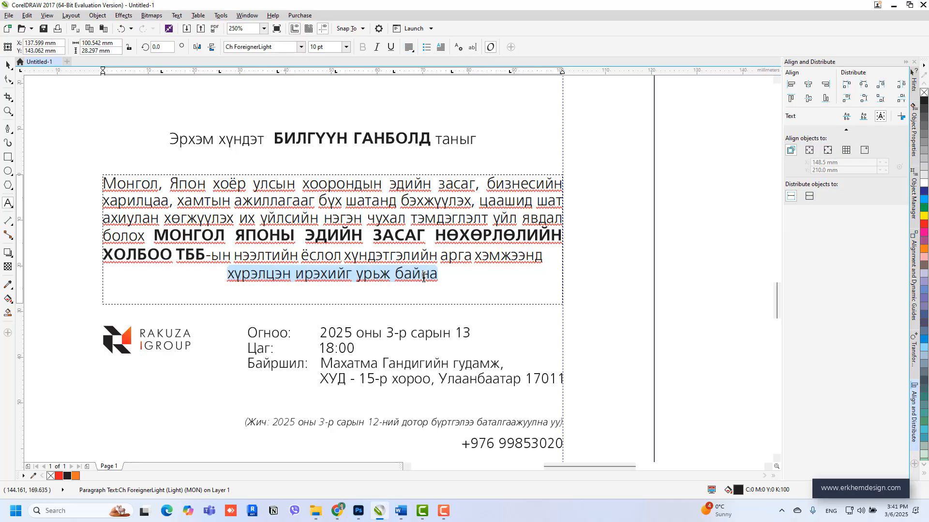
pyautogui.click(423, 277)
# Apply Force Justify to the body text above the centred closing line so its last line fills the frame width.
pyautogui.moveTo(550, 257); pyautogui.dragTo(482, 219)
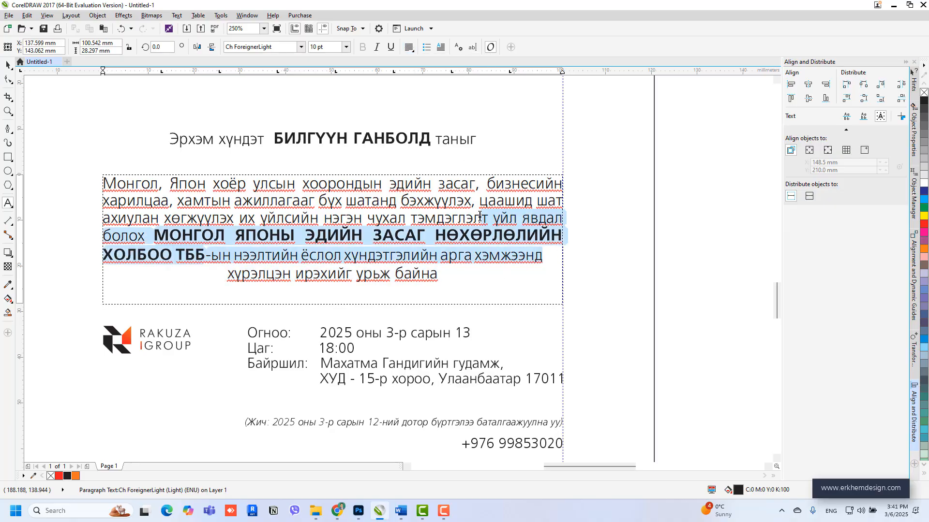
pyautogui.click(409, 47)
pyautogui.click(430, 112)
pyautogui.click(466, 255)
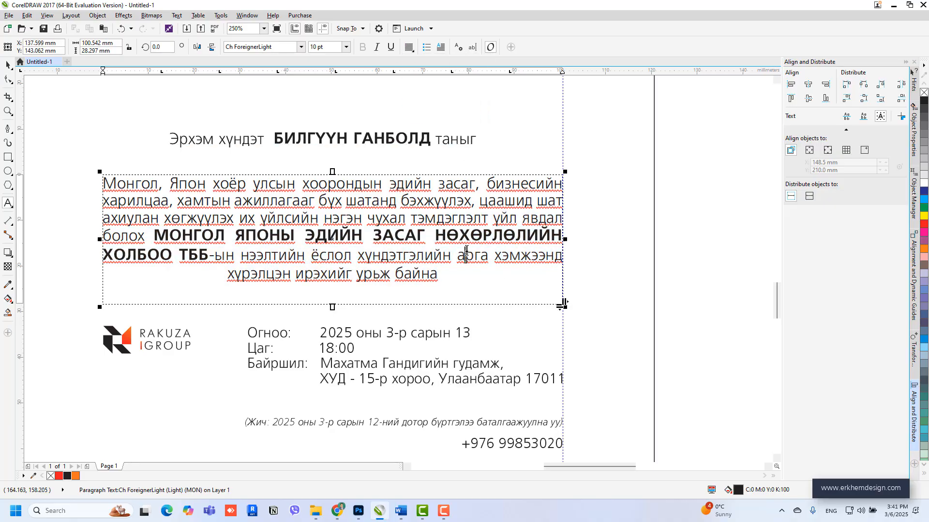
pyautogui.scroll(-1, 276, 184)
pyautogui.click(588, 209)
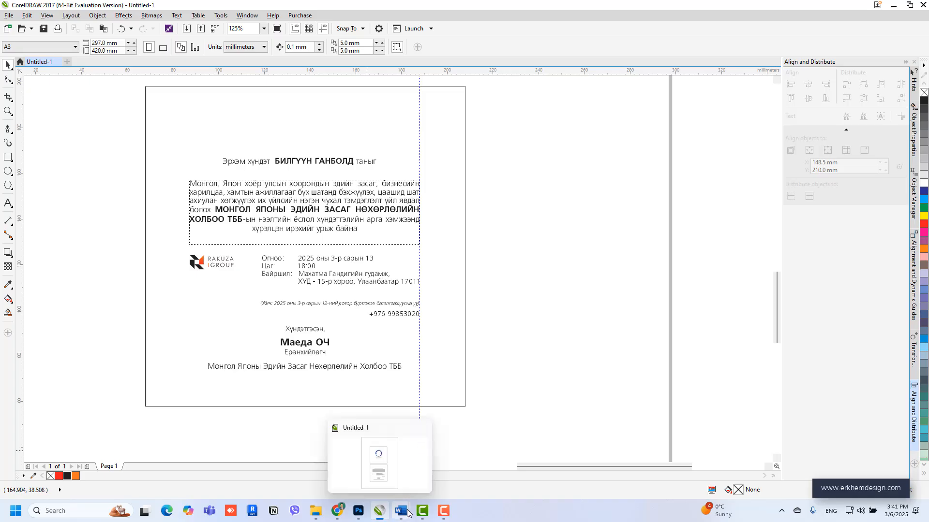
# Check the paragraph's opening in the Word document and indent the first line of the card's body paragraph by one tab to match.
pyautogui.moveTo(408, 513)
pyautogui.click(460, 477)
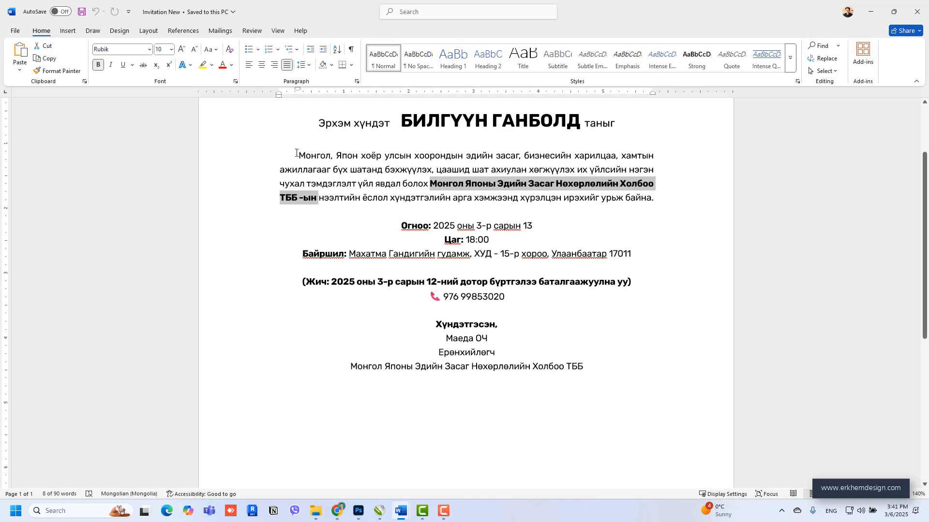
pyautogui.click(296, 154)
pyautogui.click(870, 13)
pyautogui.click(195, 186)
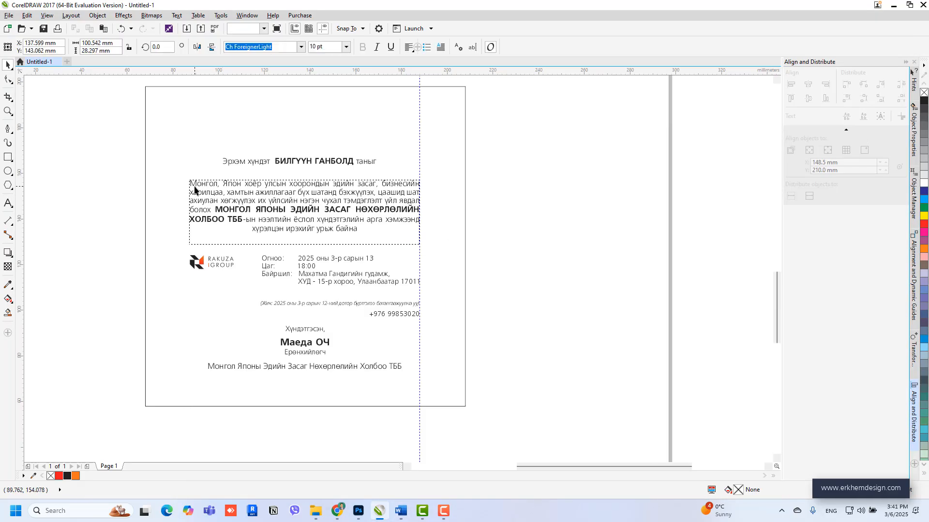
pyautogui.doubleClick(194, 188)
pyautogui.scroll(4, 194, 189)
pyautogui.press('Tab')
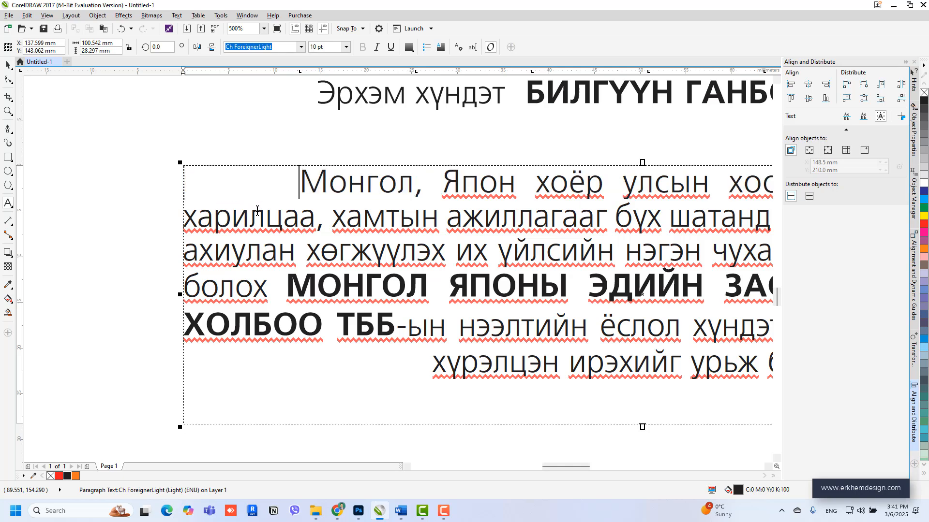
# Try replacing the body paragraph's tab indent with a first-line indent set on the ruler.
pyautogui.hotkey('ctrl', 'z')
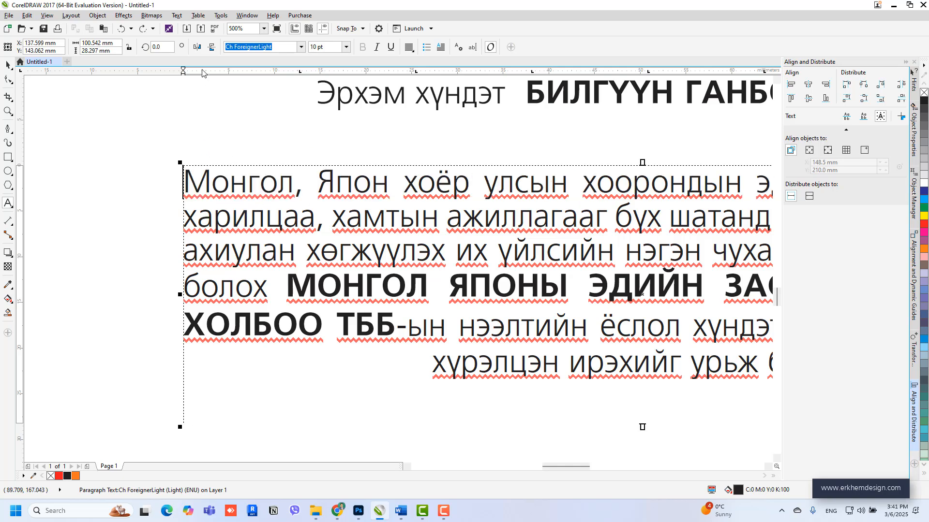
pyautogui.moveTo(185, 70); pyautogui.dragTo(193, 70)
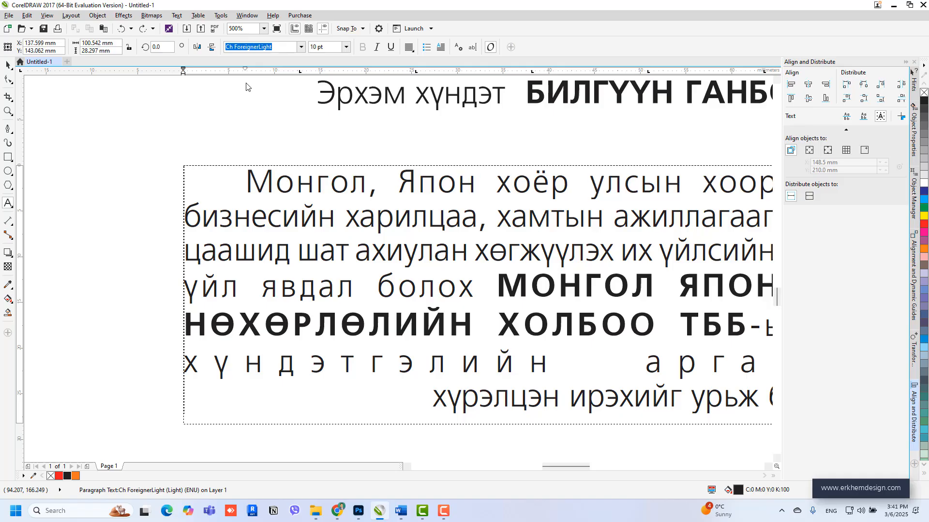
pyautogui.scroll(-2, 263, 136)
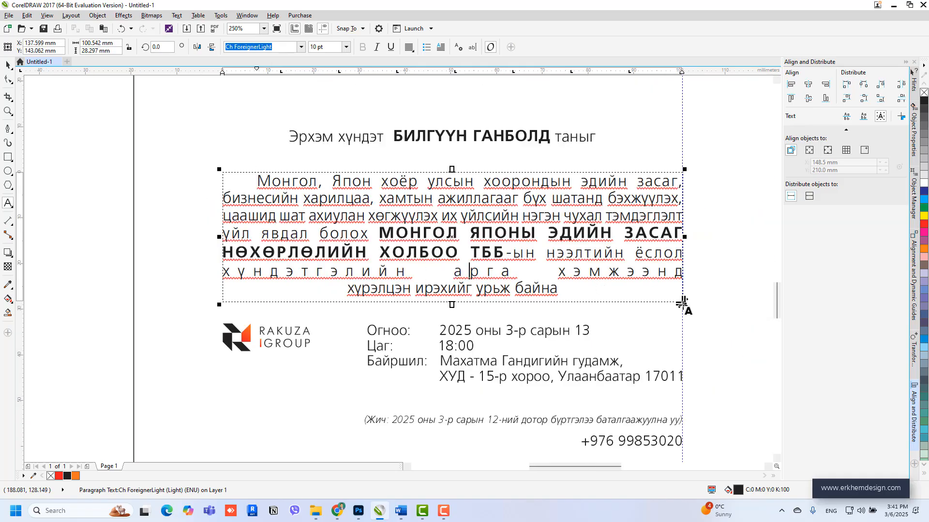
pyautogui.hotkey('ctrl', 'space')
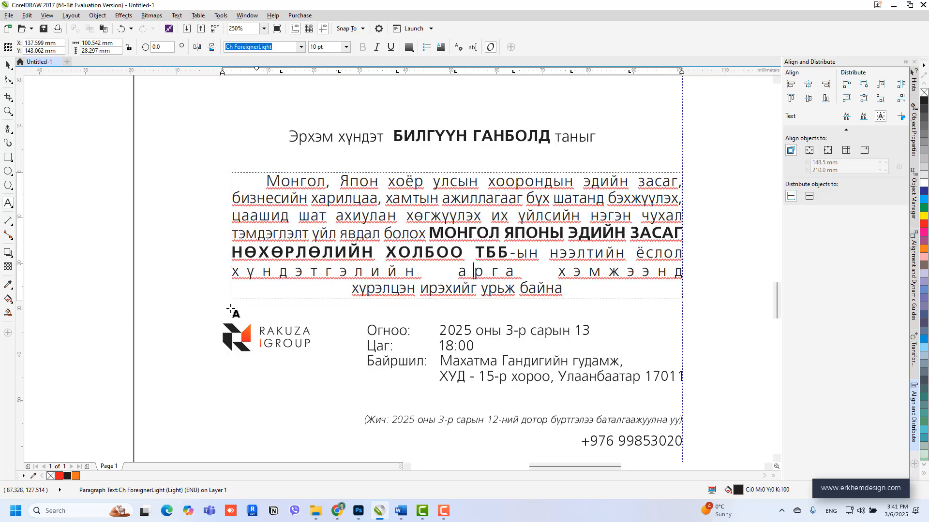
pyautogui.hotkey('ctrl', 'z')
# Indent the first line of the body paragraph slightly with a short run of spaces.
pyautogui.doubleClick(224, 180)
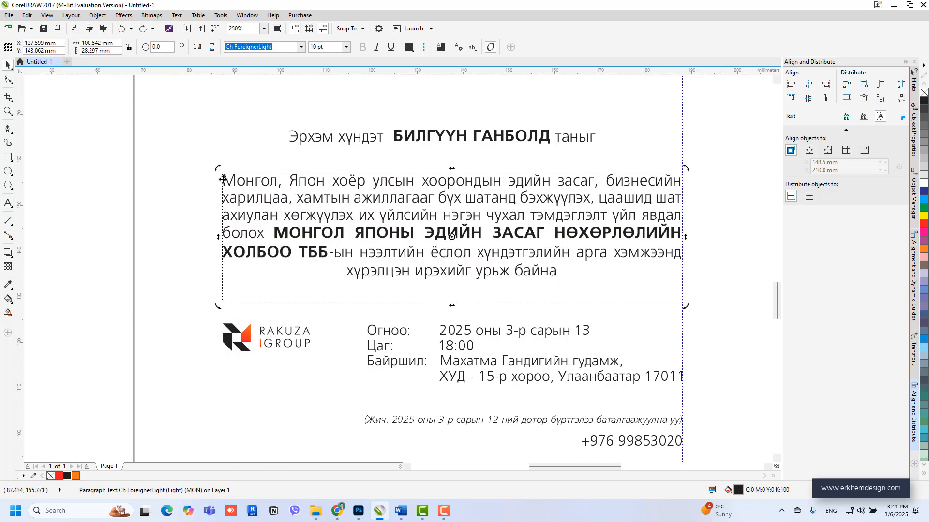
pyautogui.hotkey('ctrl', 'shift', 'z')
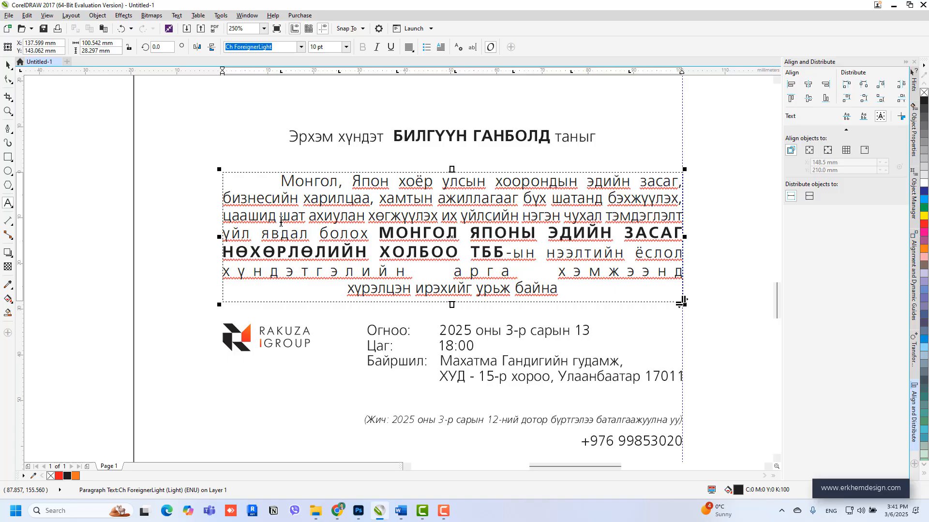
pyautogui.press('BackSpace')
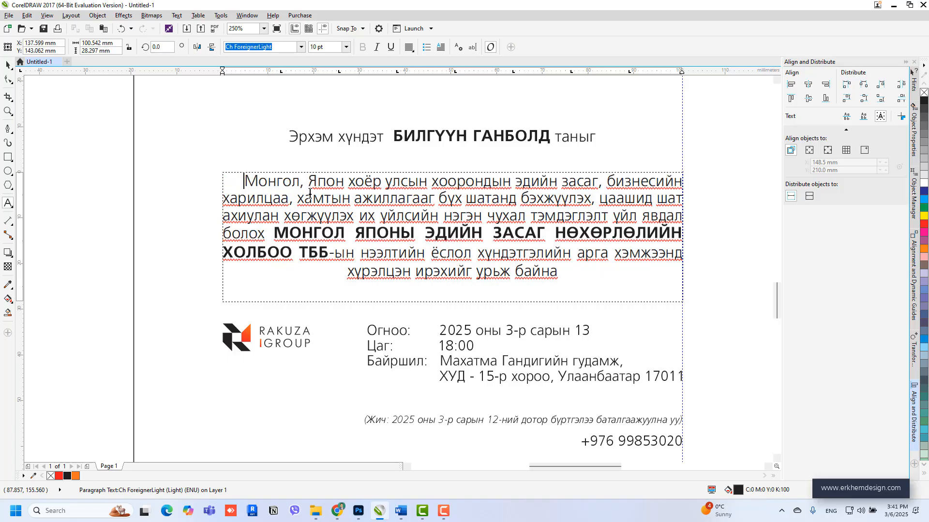
pyautogui.click(8, 65)
pyautogui.click(64, 141)
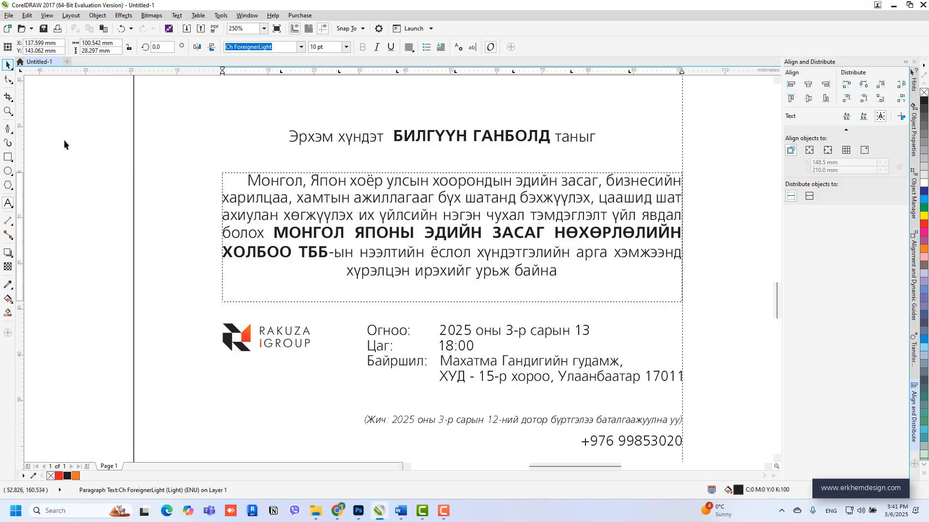
# Delete the vertical guideline and move the italic registration note and phone number up closer to the event details.
pyautogui.scroll(-1, 354, 247)
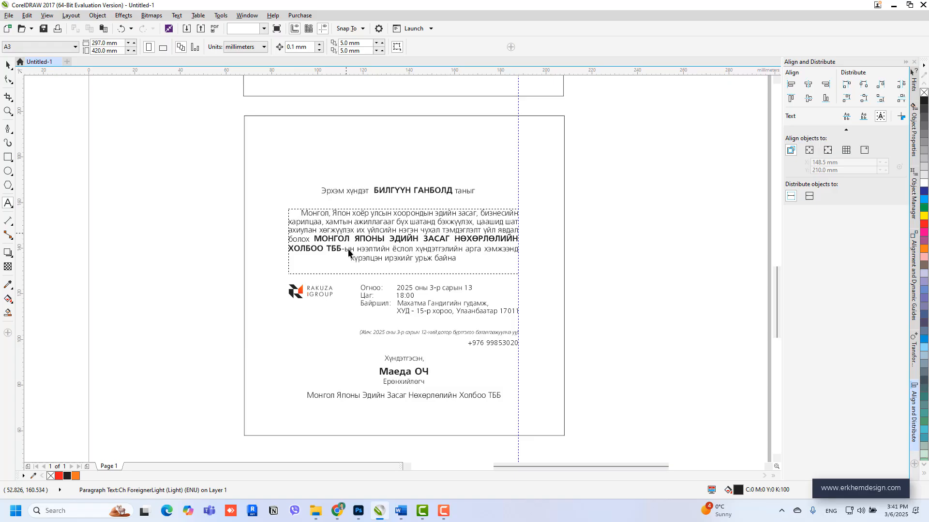
pyautogui.click(519, 175)
pyautogui.press('Delete')
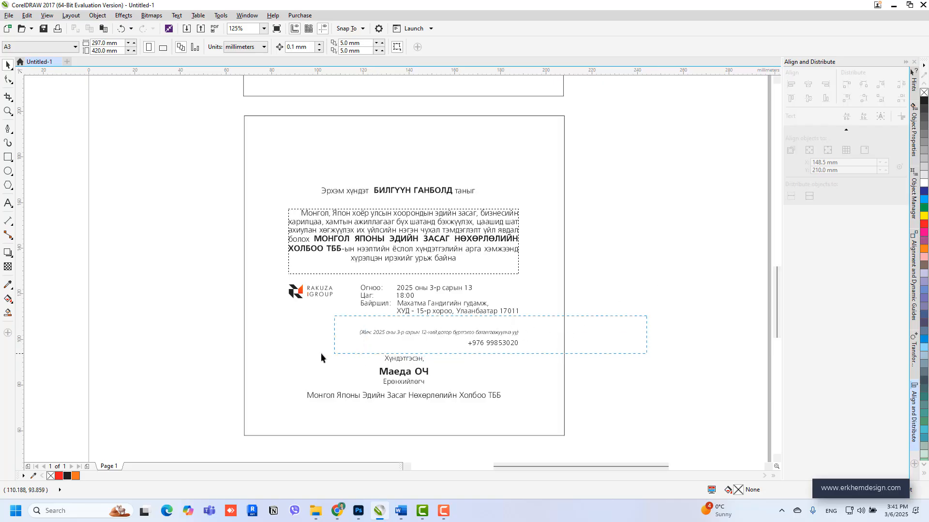
pyautogui.moveTo(321, 353); pyautogui.dragTo(320, 354)
pyautogui.scroll(1, 533, 309)
pyautogui.moveTo(503, 361); pyautogui.dragTo(502, 344)
pyautogui.press('Escape')
# Try to set the "Огноо:" label of the event details in Ch Freeset Bold.
pyautogui.doubleClick(208, 267)
pyautogui.moveTo(237, 267); pyautogui.dragTo(176, 267)
pyautogui.click(300, 47)
pyautogui.click(300, 76)
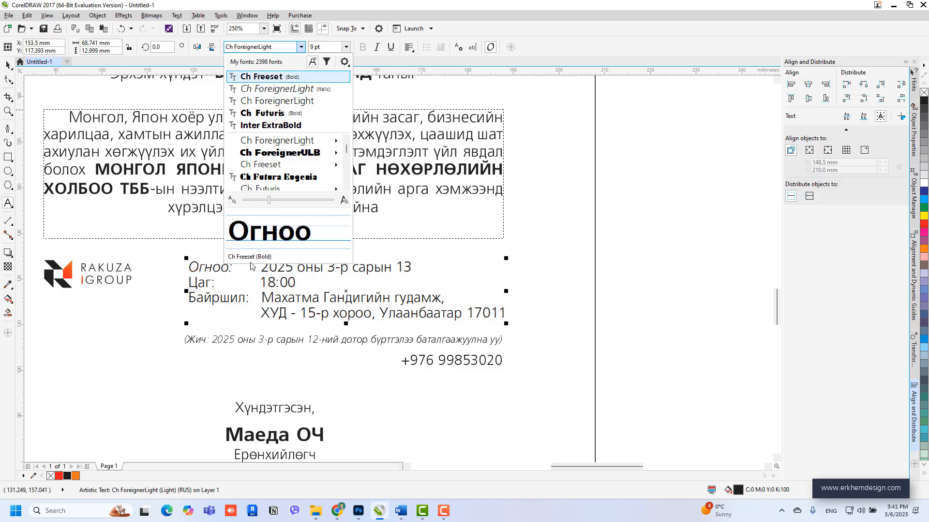
pyautogui.click(251, 268)
# Set the event detail labels "Цаг:", "Огноо:" and "Байршил:" in Ch Freeset Bold.
pyautogui.click(219, 283)
pyautogui.moveTo(217, 282); pyautogui.dragTo(147, 283)
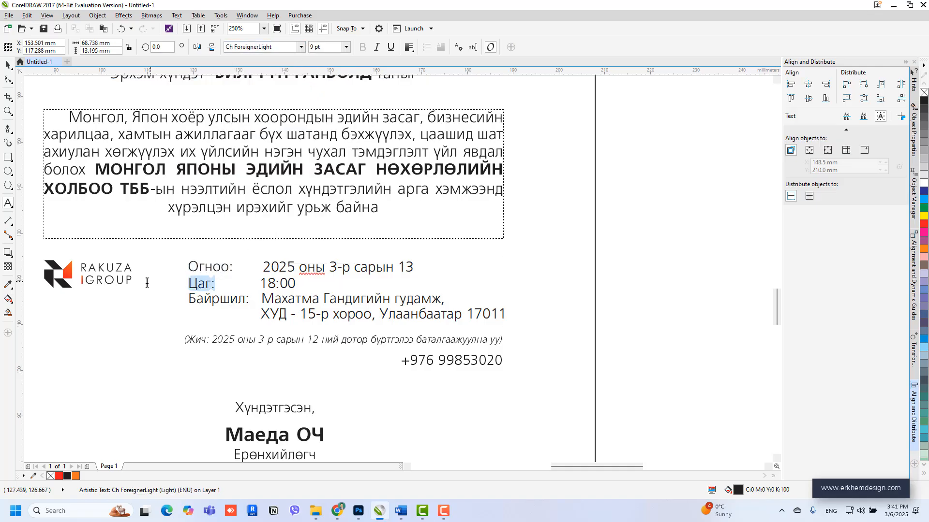
pyautogui.click(301, 46)
pyautogui.click(300, 77)
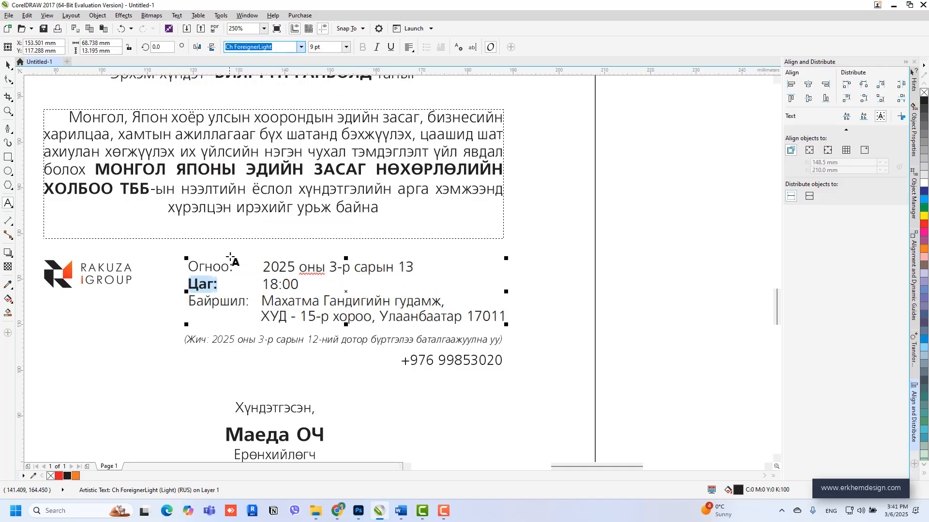
pyautogui.moveTo(237, 267); pyautogui.dragTo(153, 269)
pyautogui.click(301, 47)
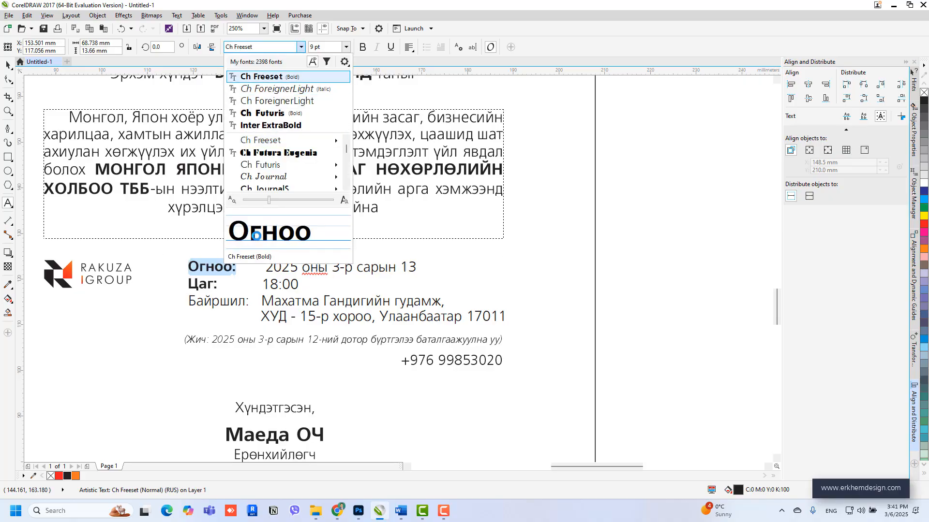
pyautogui.click(271, 76)
pyautogui.moveTo(250, 308); pyautogui.dragTo(160, 302)
pyautogui.click(300, 47)
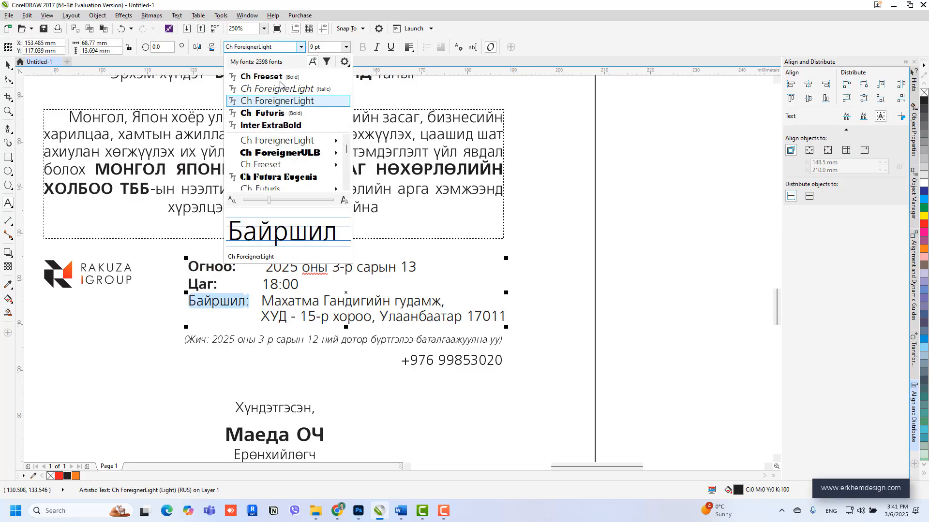
pyautogui.click(271, 76)
# Append "-ны өдөр" to the date and "цагт" to the time in the event details.
pyautogui.click(295, 318)
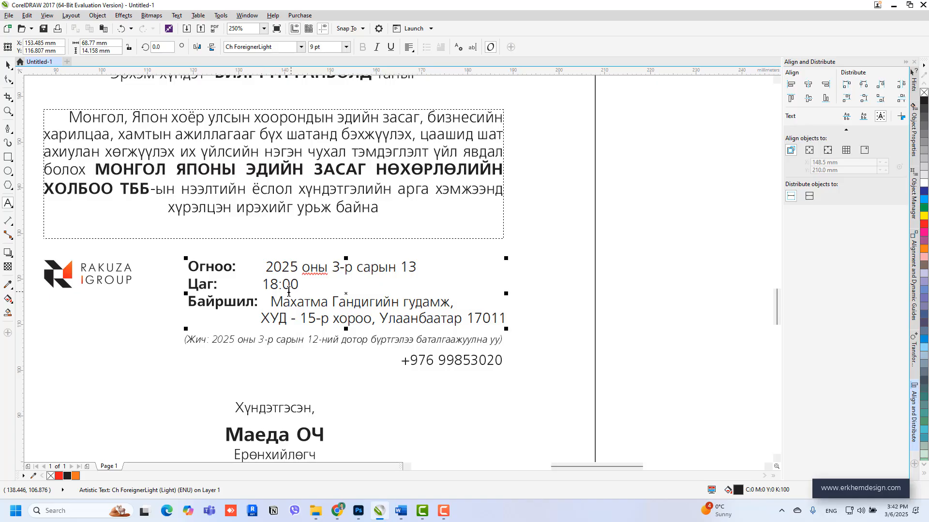
pyautogui.click(267, 271)
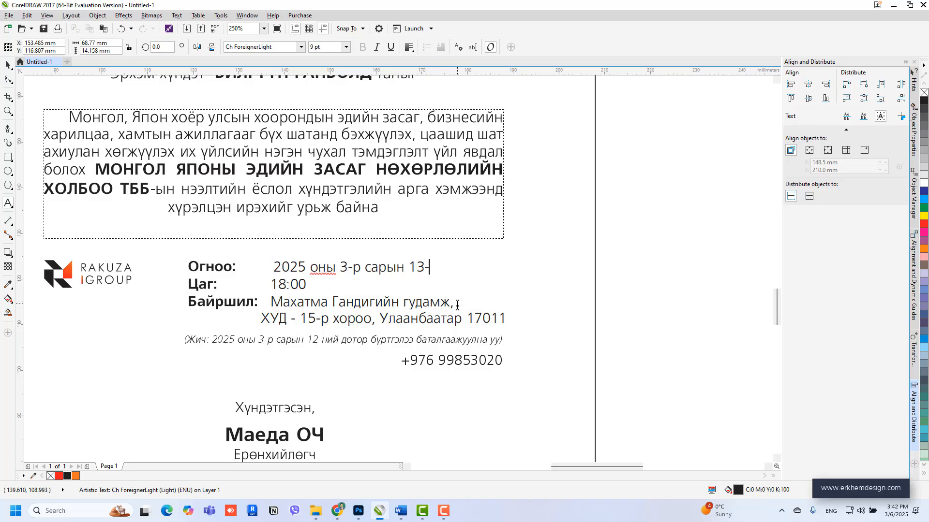
pyautogui.hotkey('alt', 'shift')
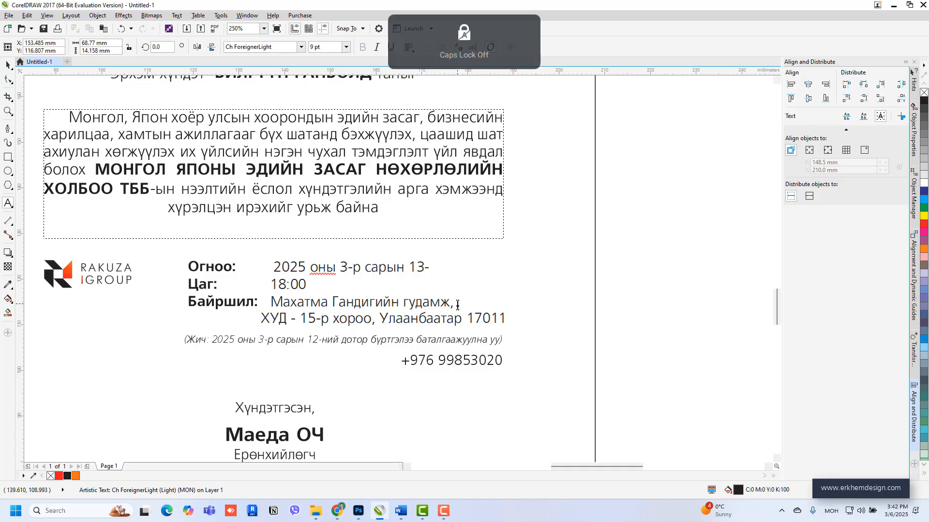
pyautogui.write('өдө')
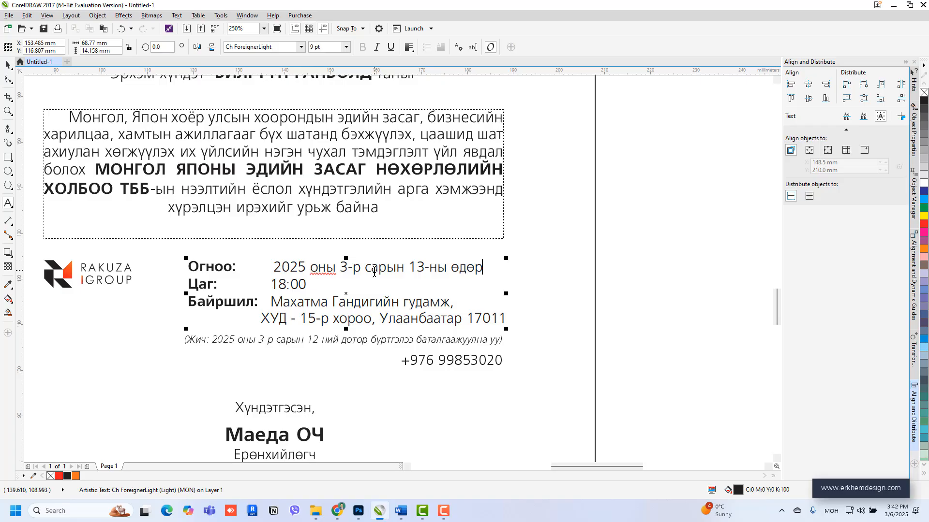
pyautogui.write('р')
pyautogui.click(307, 285)
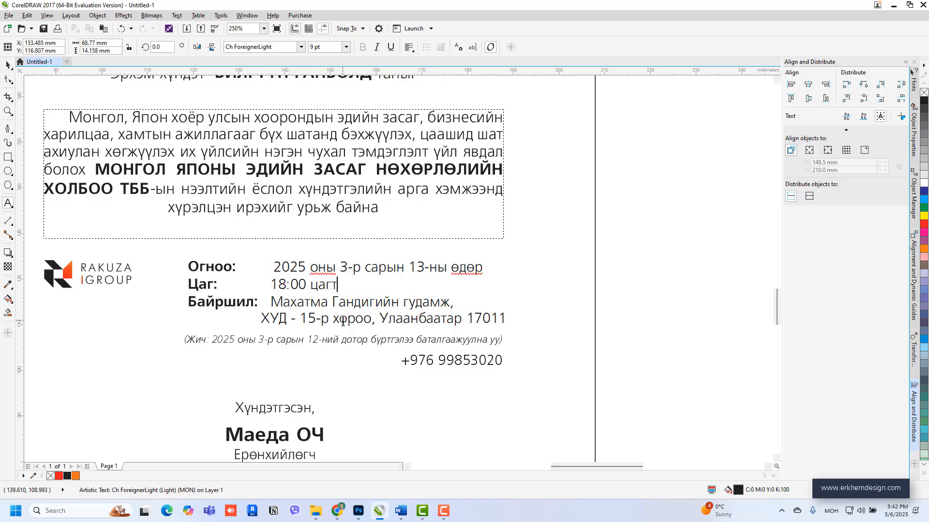
# Remove the spacing between the labels and their values and before the second address line in the event details.
pyautogui.click(273, 302)
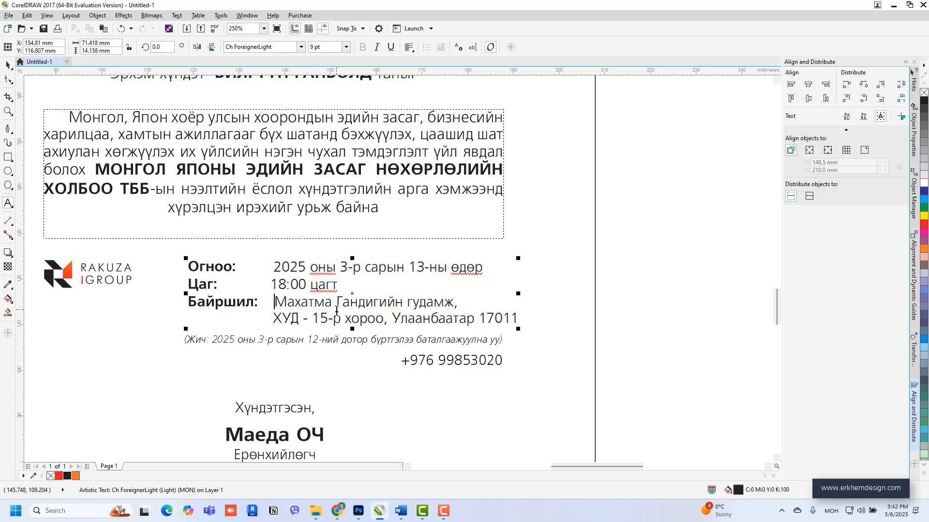
pyautogui.hotkey('ctrl', 'z')
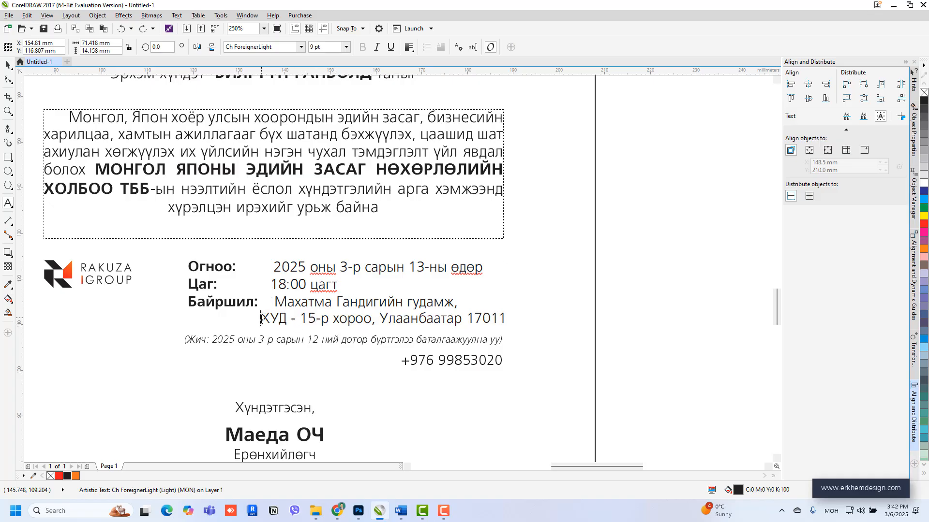
pyautogui.moveTo(261, 318); pyautogui.dragTo(189, 318)
pyautogui.press('BackSpace')
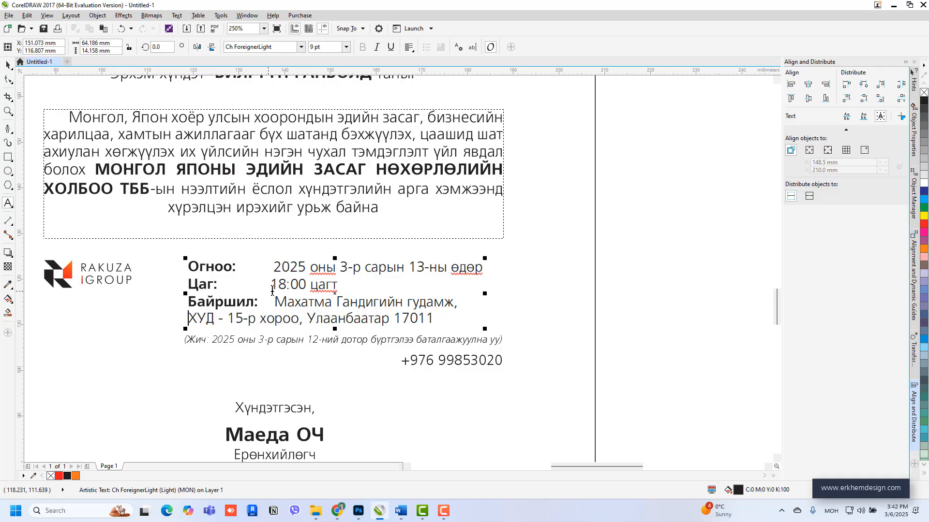
pyautogui.moveTo(271, 288); pyautogui.dragTo(217, 288)
pyautogui.press('BackSpace')
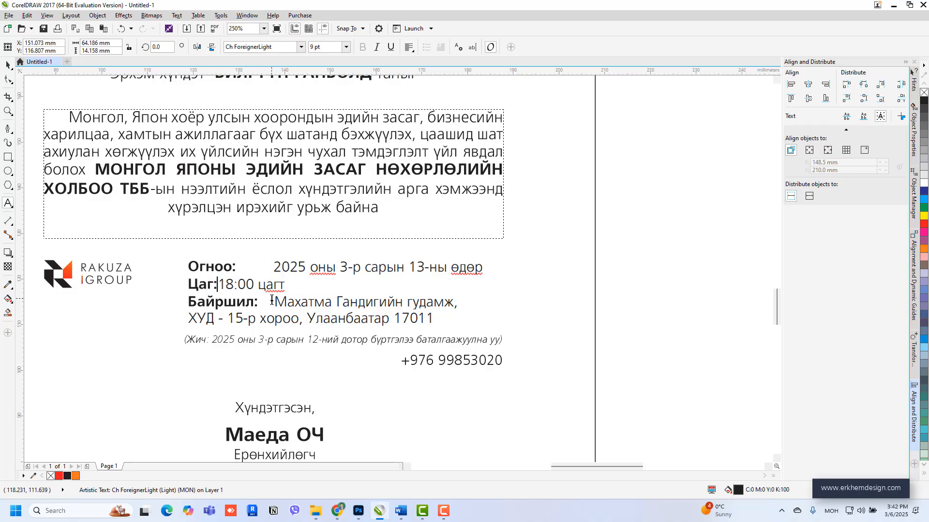
pyautogui.moveTo(274, 305); pyautogui.dragTo(267, 305)
pyautogui.press('BackSpace')
pyautogui.moveTo(258, 269)
pyautogui.mouseDown()
pyautogui.moveTo(239, 267)
pyautogui.moveTo(257, 267)
pyautogui.mouseUp()
pyautogui.click(280, 271)
pyautogui.press('BackSpace')
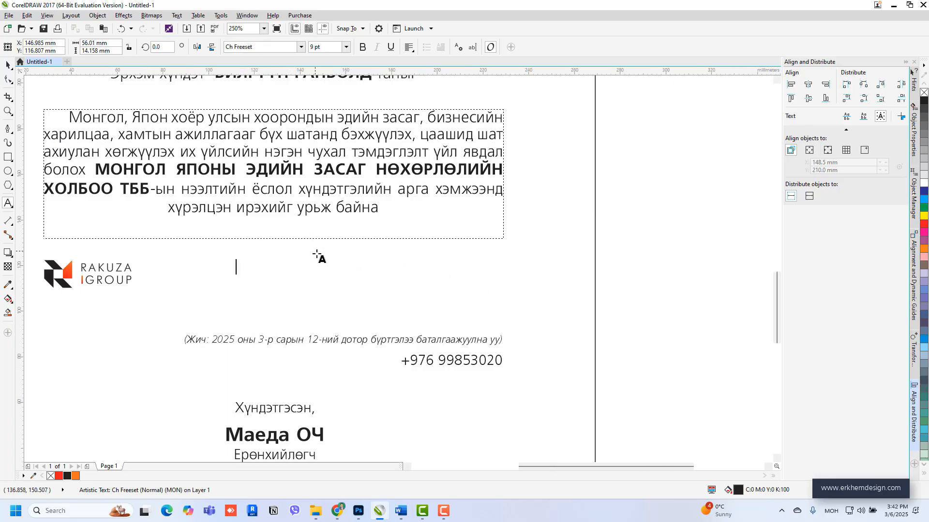
# Move the whole event details text into a new paragraph text frame about 71 × 16 mm beside the logo.
pyautogui.scroll(-3, 317, 256)
pyautogui.scroll(3, 316, 292)
pyautogui.hotkey('ctrl', 'a')
pyautogui.hotkey('ctrl', 'c')
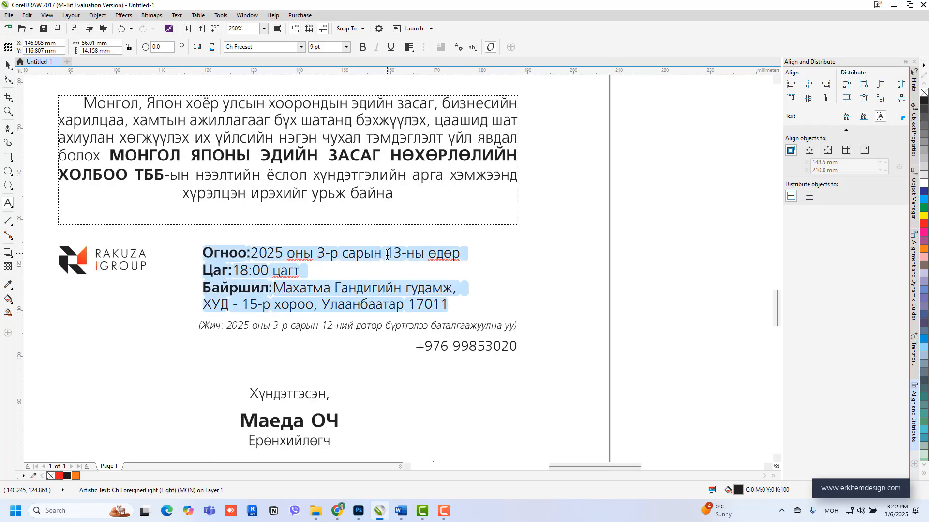
pyautogui.press('BackSpace')
pyautogui.moveTo(190, 244); pyautogui.dragTo(515, 319)
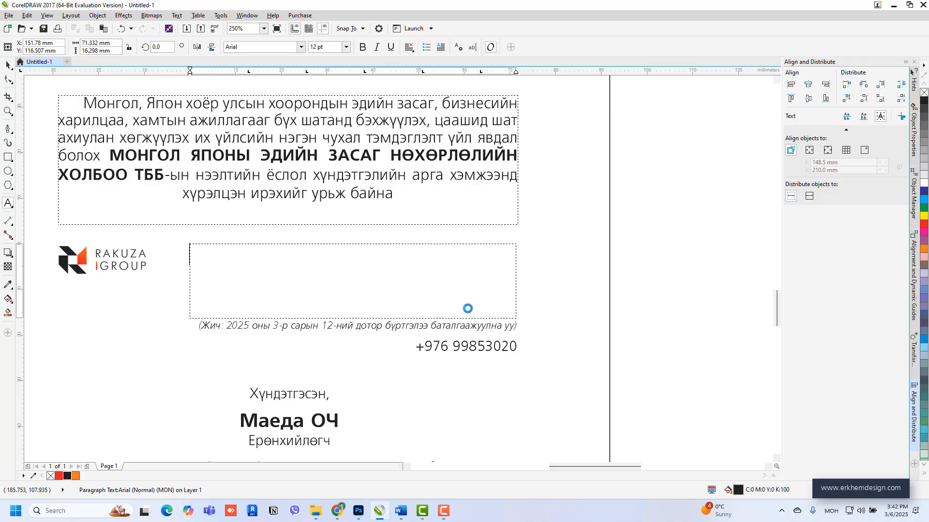
pyautogui.hotkey('ctrl', 'v')
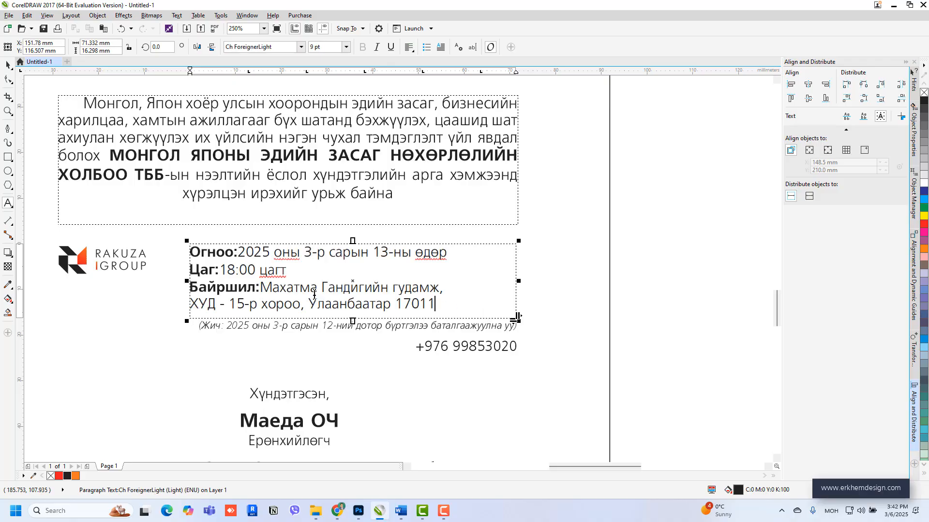
# Try to offset the date from the "Огноо:" label using the ruler's indent marker, and undo the indent.
pyautogui.click(241, 252)
pyautogui.moveTo(191, 69)
pyautogui.mouseDown()
pyautogui.moveTo(233, 75)
pyautogui.moveTo(213, 83)
pyautogui.mouseUp()
pyautogui.hotkey('ctrl', 'z')
pyautogui.hotkey('ctrl', 'z')
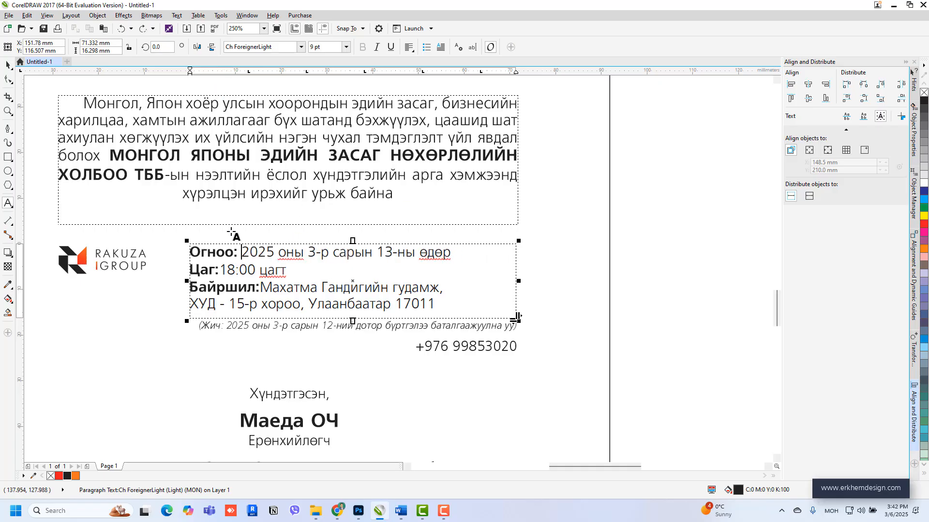
pyautogui.hotkey('ctrl', 'a')
pyautogui.click(273, 279)
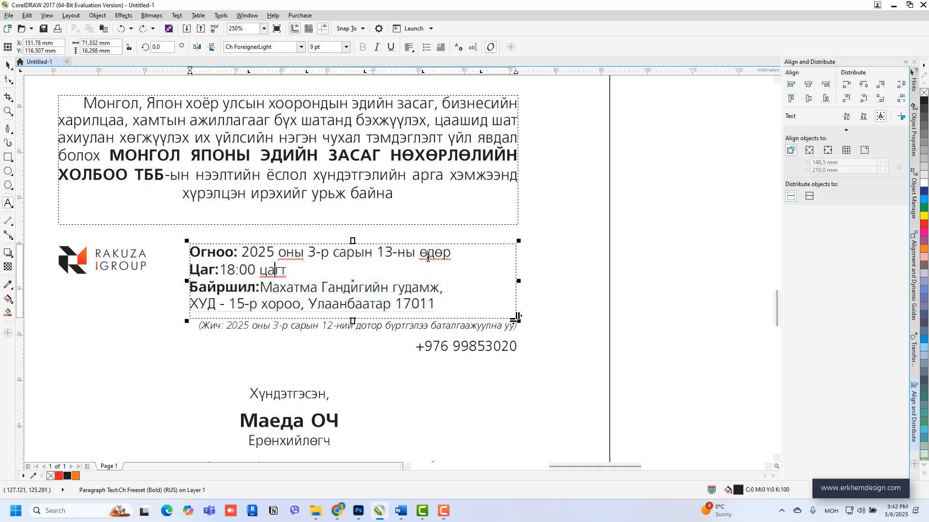
# Take the date "2025 оны 3-р сарын 13-ны өдөр" out of the details frame and paste it as separate artistic text beside it.
pyautogui.moveTo(457, 254); pyautogui.dragTo(246, 254)
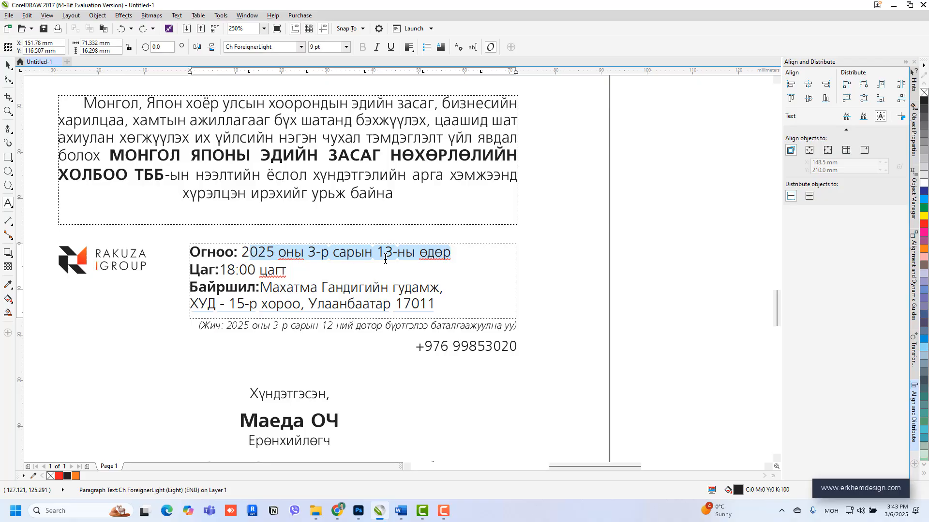
pyautogui.click(264, 256)
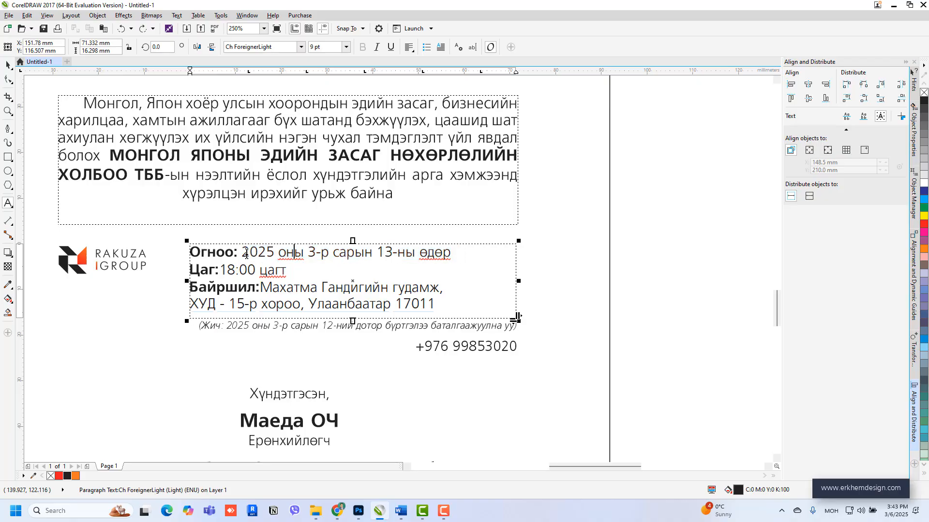
pyautogui.moveTo(241, 254); pyautogui.dragTo(455, 254)
pyautogui.hotkey('ctrl', 'c')
pyautogui.press('Delete')
pyautogui.click(553, 250)
pyautogui.hotkey('ctrl', 'v')
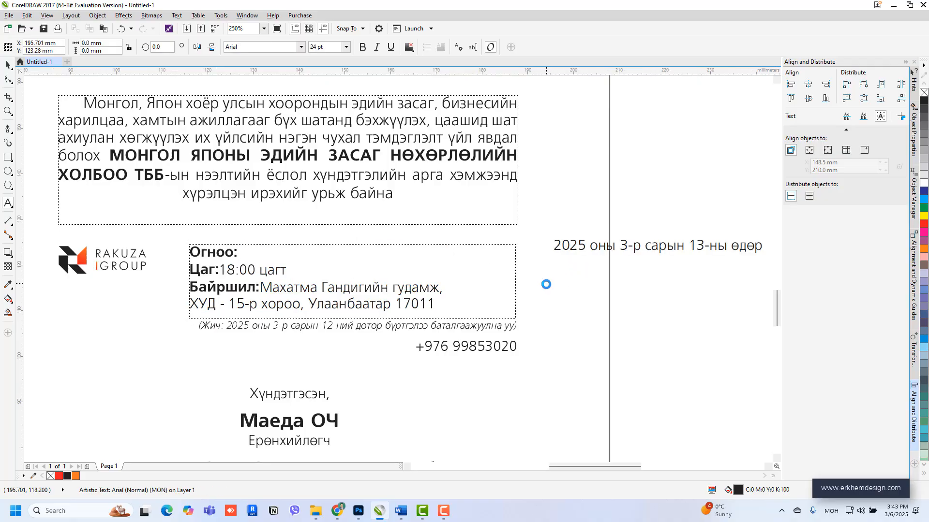
# Move the time "18:00 цагт" out of the details frame onto a second line under the separate date text.
pyautogui.moveTo(222, 270); pyautogui.dragTo(337, 270)
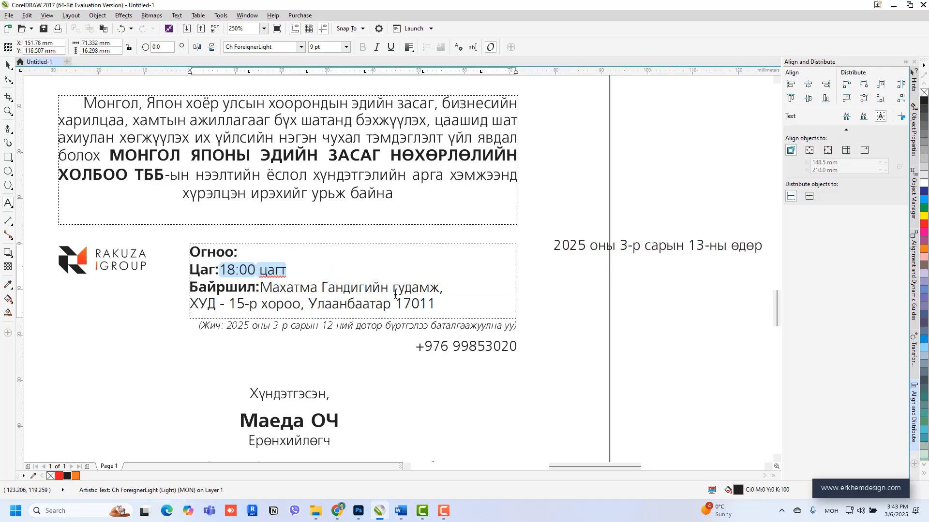
pyautogui.hotkey('ctrl', 'x')
pyautogui.click(699, 248)
pyautogui.scroll(-1, 385, 279)
pyautogui.scroll(1, 625, 258)
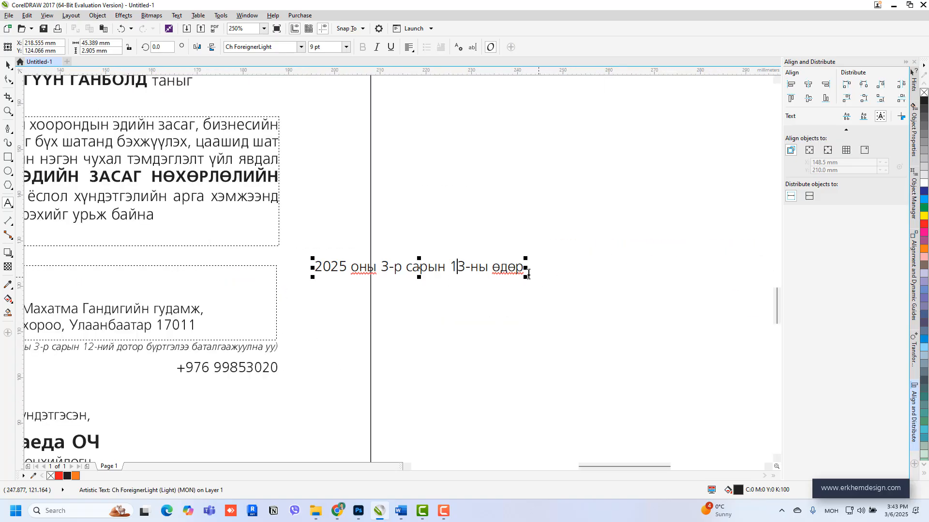
pyautogui.press('End')
pyautogui.press('Return')
pyautogui.hotkey('ctrl', 'v')
pyautogui.scroll(-1, 501, 303)
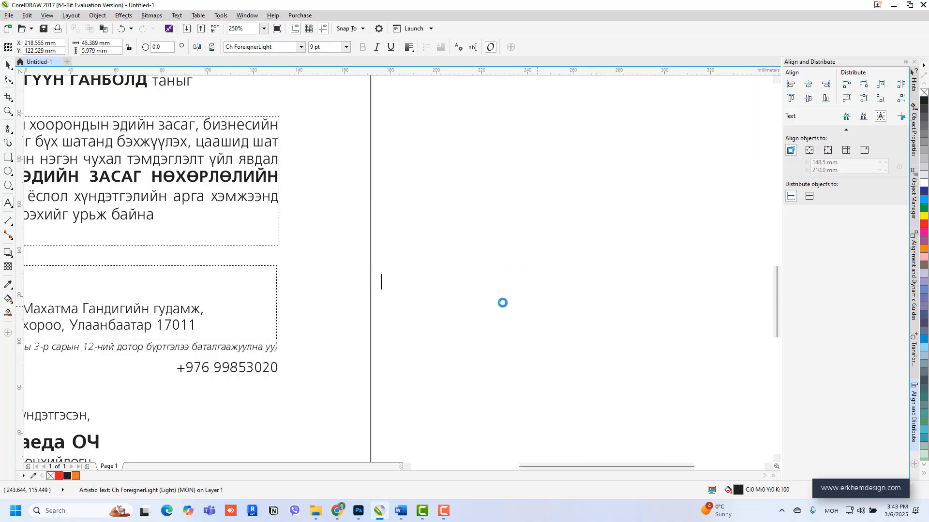
# Move the two-line address after "Байршил:" out of the details frame to below the time in the separate text.
pyautogui.moveTo(263, 304); pyautogui.dragTo(460, 319)
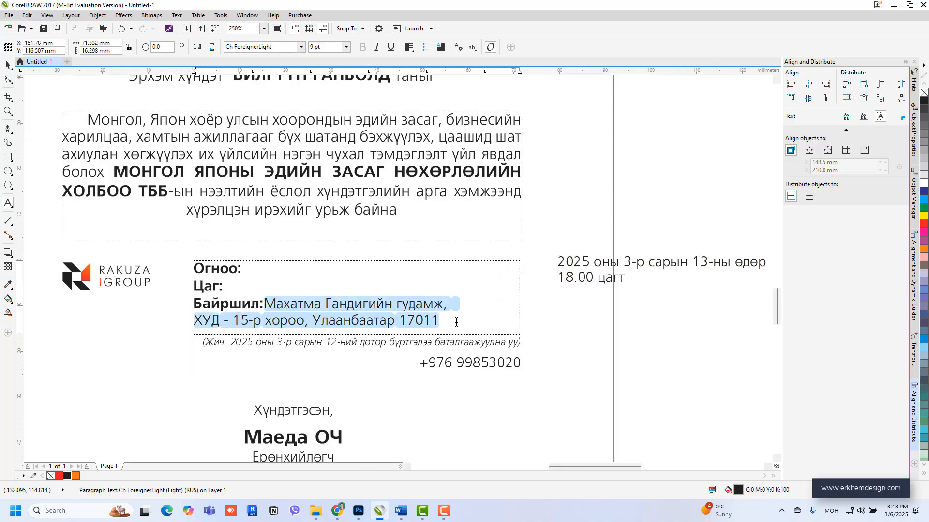
pyautogui.hotkey('ctrl', 'x')
pyautogui.scroll(-1, 294, 302)
pyautogui.scroll(1, 501, 291)
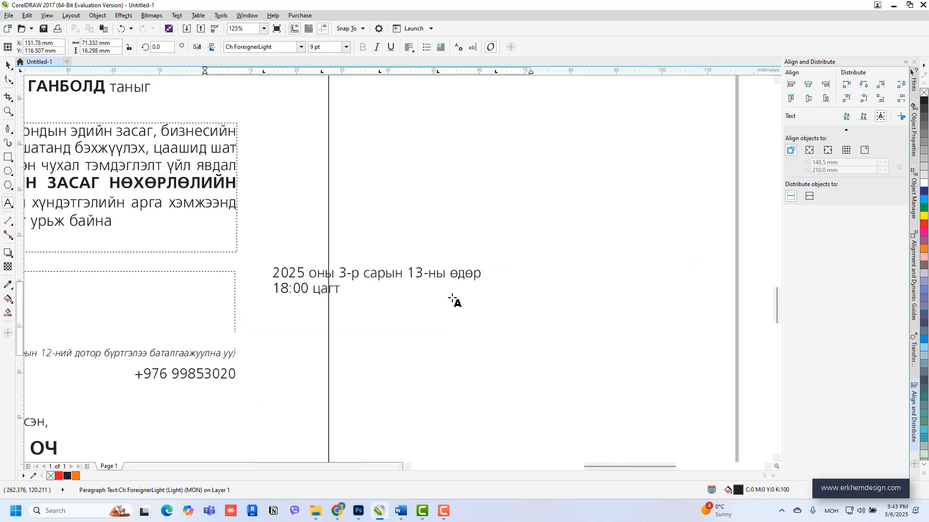
pyautogui.click(342, 290)
pyautogui.press('Return')
pyautogui.hotkey('ctrl', 'v')
pyautogui.scroll(-1, 433, 318)
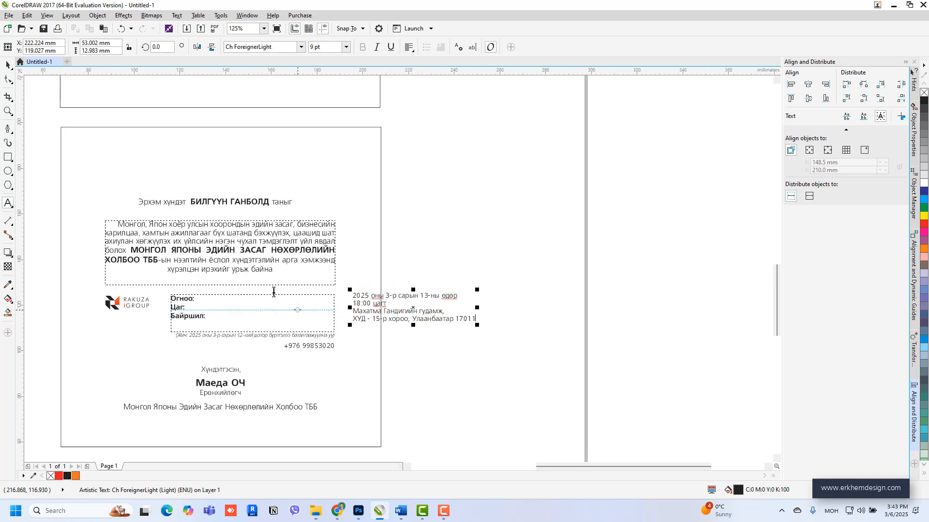
# Cut the three labels out of the details frame, paste them as separate artistic text, and delete the emptied frame.
pyautogui.scroll(1, 192, 313)
pyautogui.click(192, 312)
pyautogui.hotkey('ctrl', 'a')
pyautogui.press('Delete')
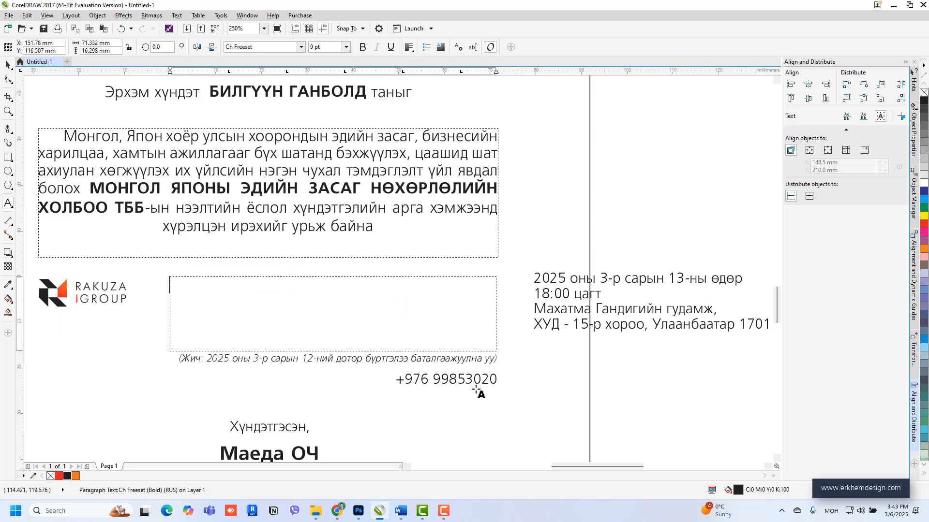
pyautogui.hotkey('ctrl', 'v')
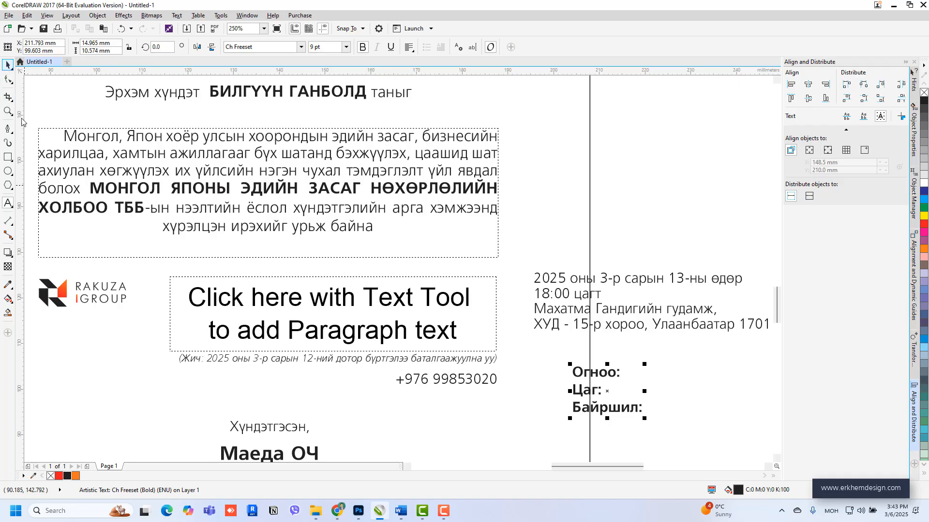
pyautogui.click(349, 304)
pyautogui.press('Delete')
# Place the labels text beside the logo and the date, time and address text just after the labels.
pyautogui.moveTo(583, 374); pyautogui.dragTo(186, 288)
pyautogui.moveTo(545, 296); pyautogui.dragTo(309, 313)
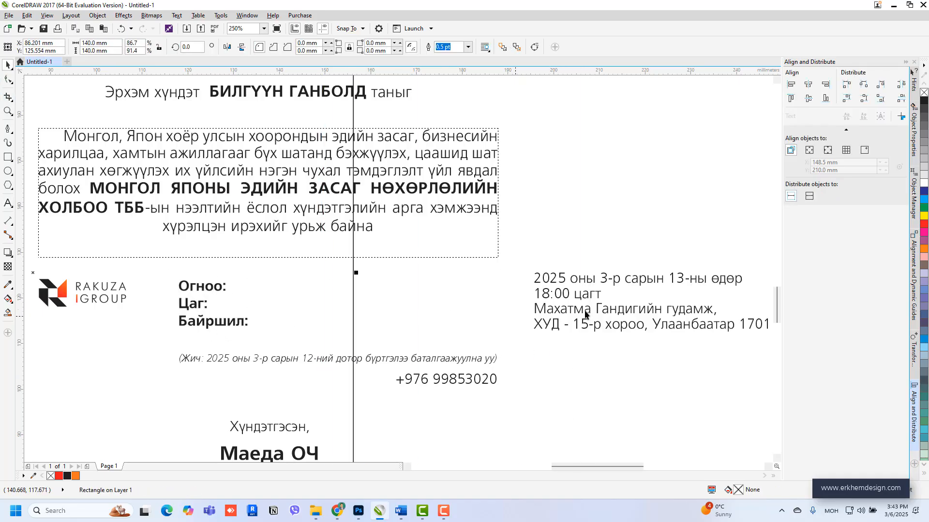
pyautogui.hotkey('ctrl', 'z')
pyautogui.moveTo(583, 301); pyautogui.dragTo(312, 311)
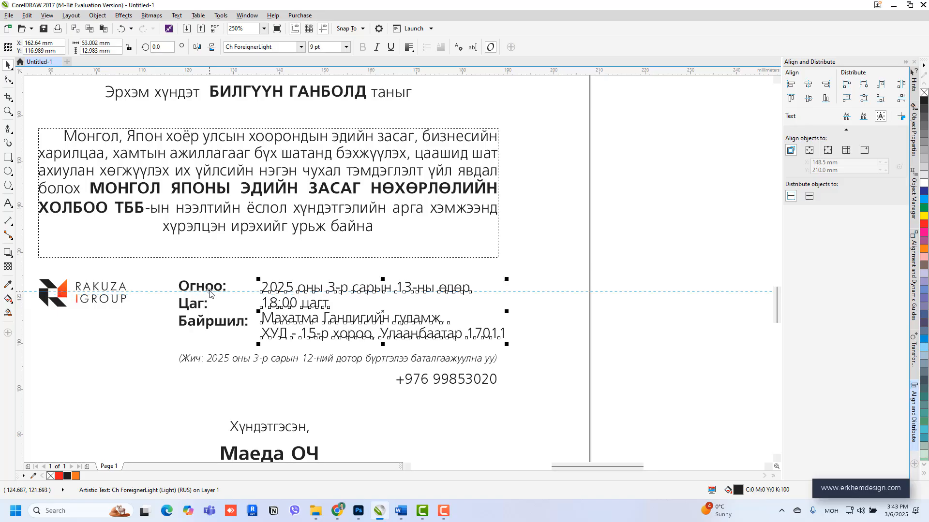
# Align the date line's baseline with the "Огноо:" label using a temporary horizontal guideline, and delete the guideline.
pyautogui.click(209, 292)
pyautogui.scroll(2, 262, 296)
pyautogui.moveTo(333, 288); pyautogui.dragTo(333, 286)
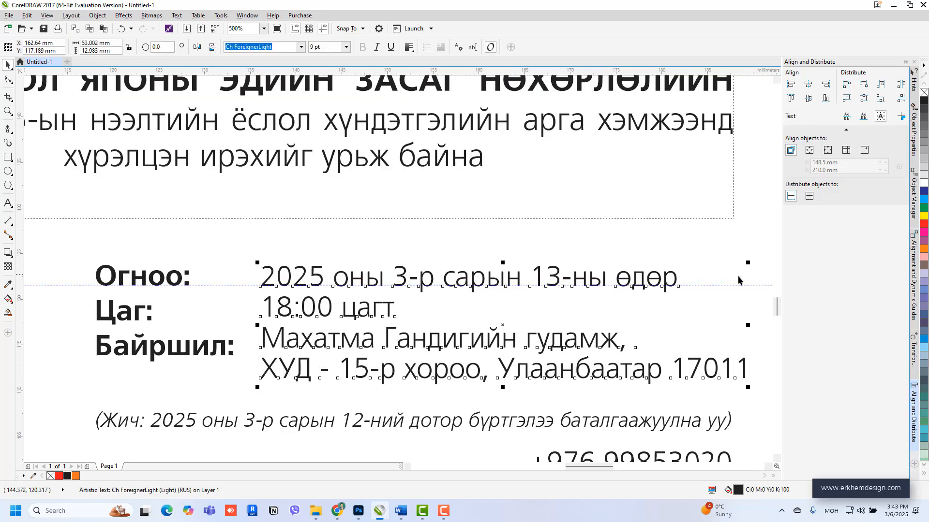
pyautogui.click(718, 286)
pyautogui.press('Delete')
pyautogui.scroll(-1, 265, 291)
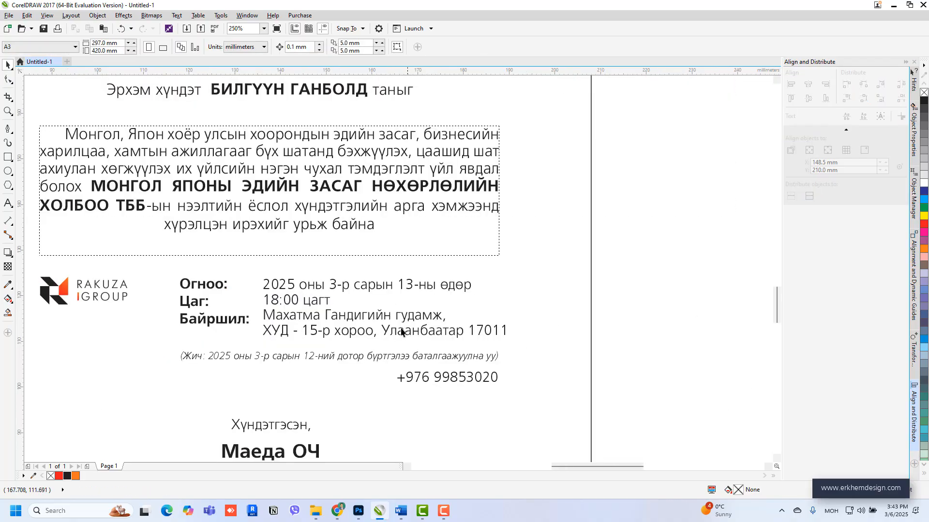
# Right-align the date, time and address text with the invitation's body text frame.
pyautogui.click(393, 316)
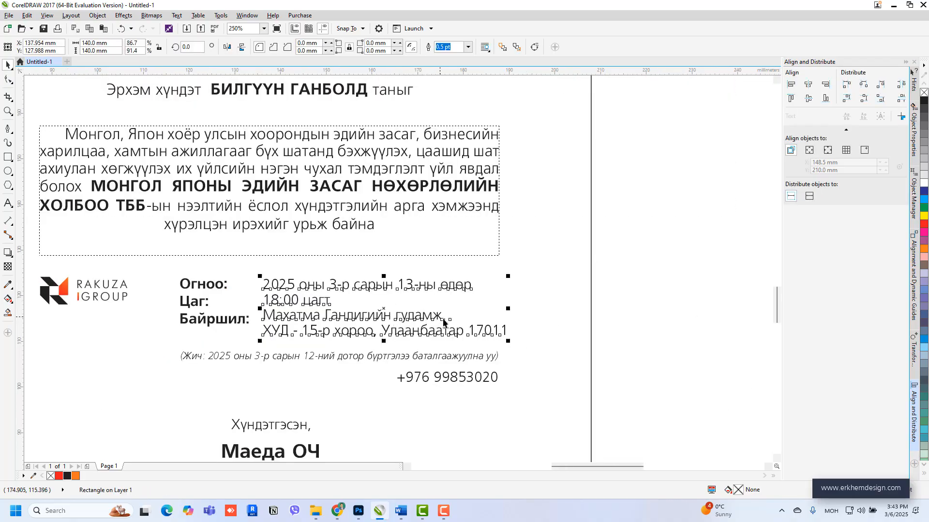
pyautogui.keyDown('shift'); pyautogui.click(483, 240); pyautogui.keyUp('shift')
pyautogui.press('r')
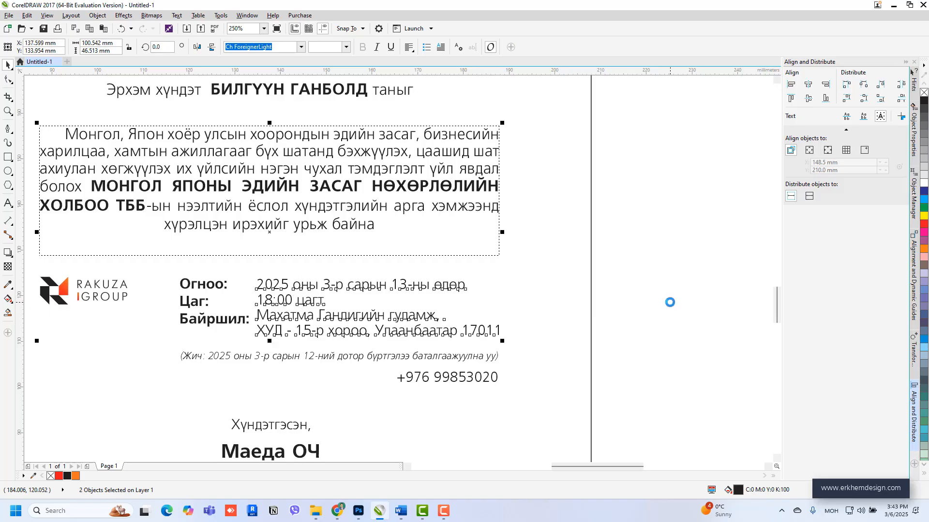
# Nudge the "Огноо:", "Цаг:" and "Байршил:" labels slightly left, away from their values.
pyautogui.click(242, 327)
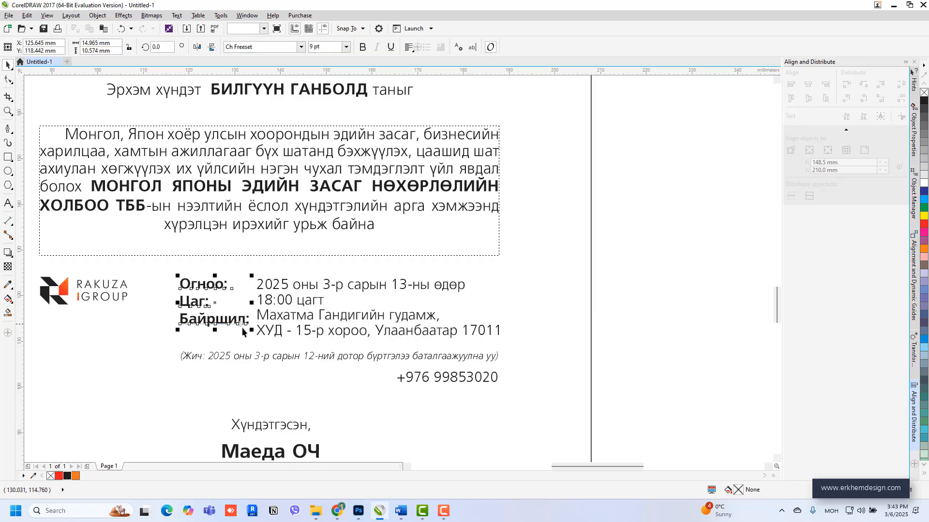
pyautogui.press('Left')
pyautogui.press('Left')
pyautogui.press('Left')
pyautogui.press('Left')
pyautogui.press('Left')
pyautogui.press('Left')
pyautogui.press('Left')
# Enlarge the italic registration note to about 70 mm wide, extending it towards the labels' left edge.
pyautogui.click(250, 358)
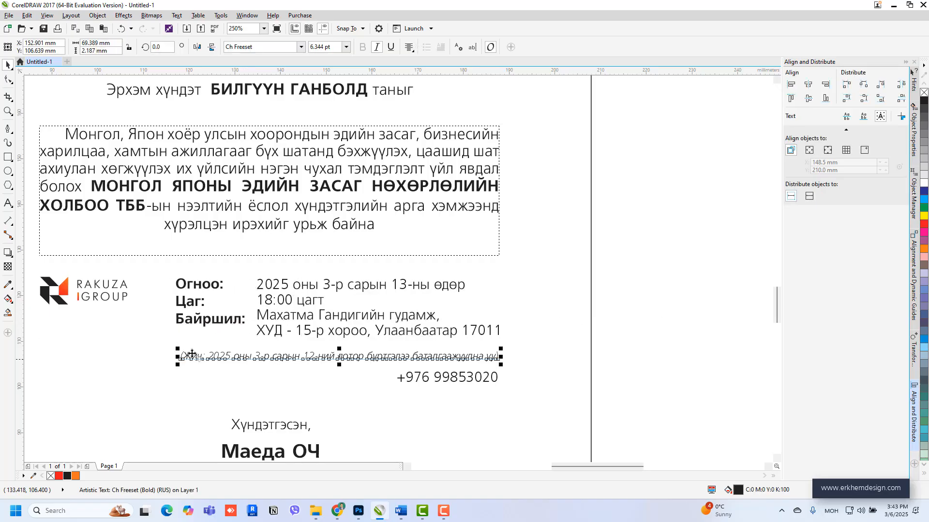
pyautogui.moveTo(177, 349); pyautogui.dragTo(170, 318)
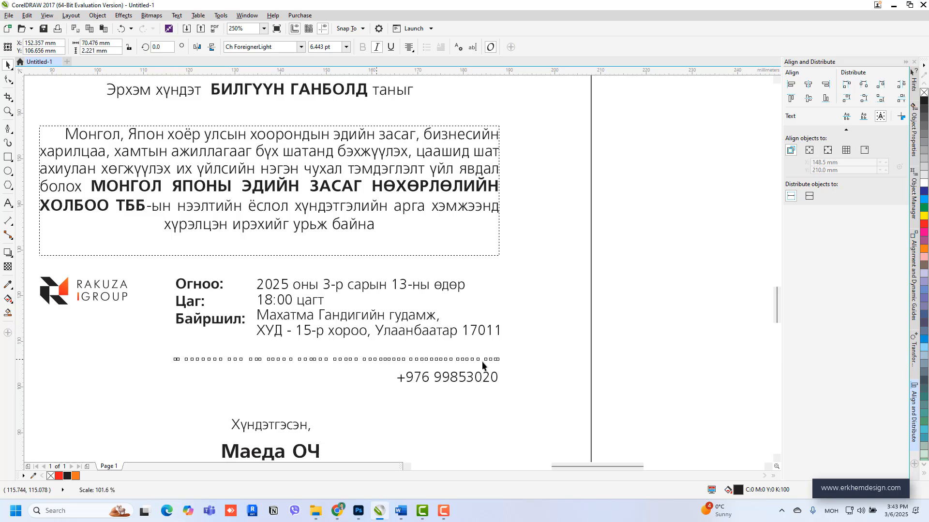
pyautogui.click(648, 366)
pyautogui.scroll(-2, 539, 349)
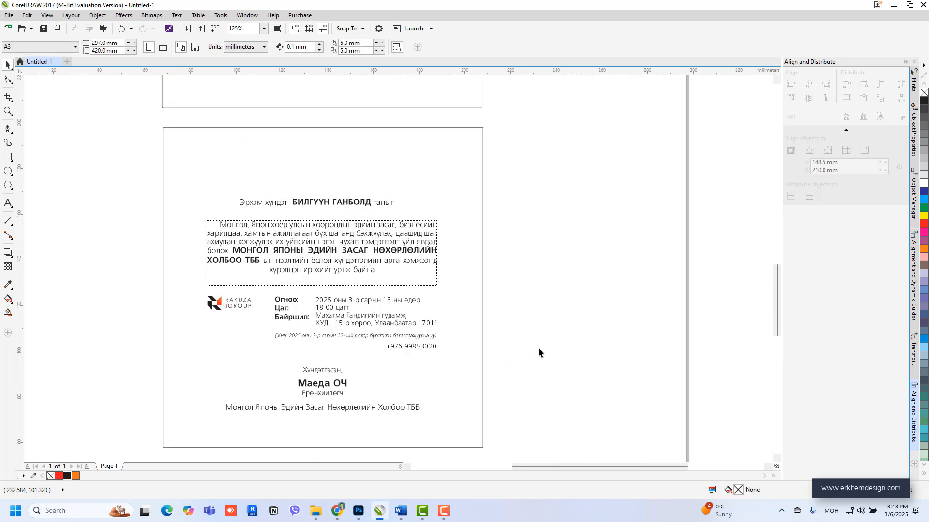
# Switch to Chrome and search the web for "phone icon" in a new tab.
pyautogui.click(337, 510)
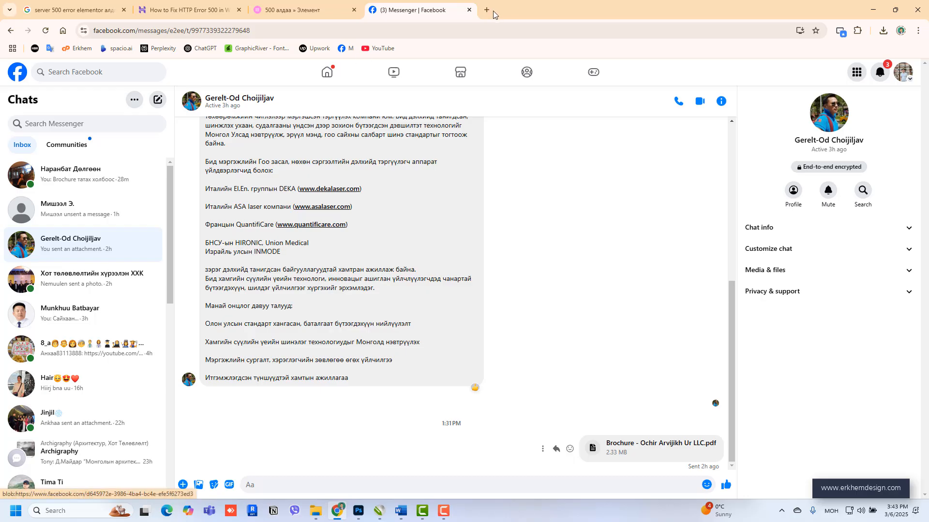
pyautogui.click(487, 10)
pyautogui.write('зх')
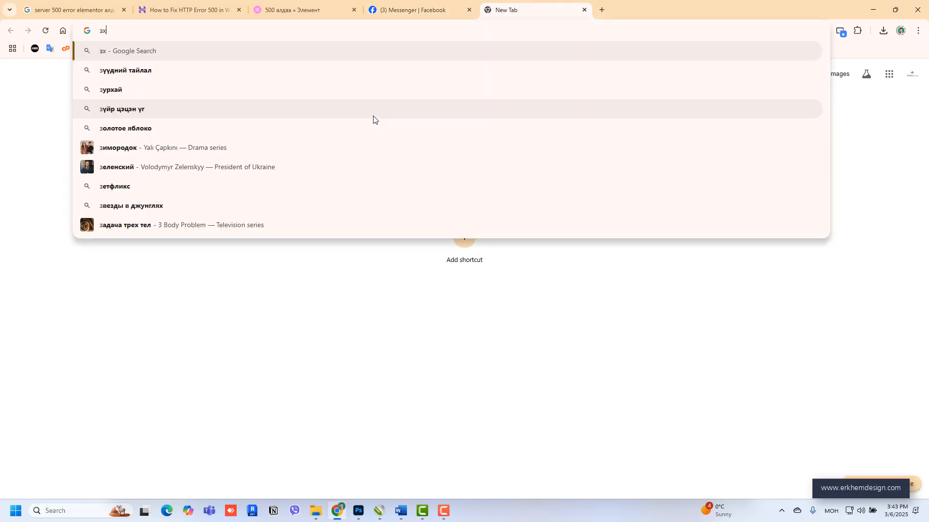
pyautogui.write('уиуphoic')
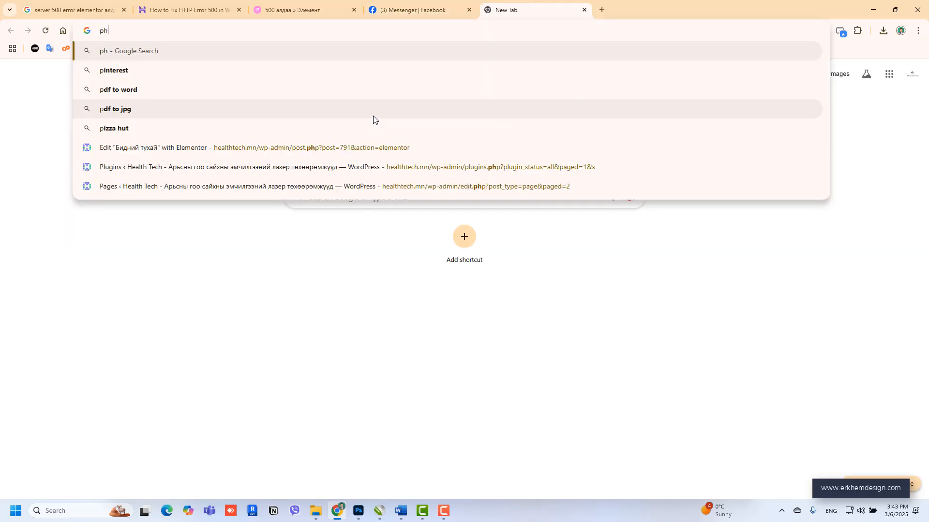
pyautogui.press('BackSpace')
pyautogui.press('BackSpace')
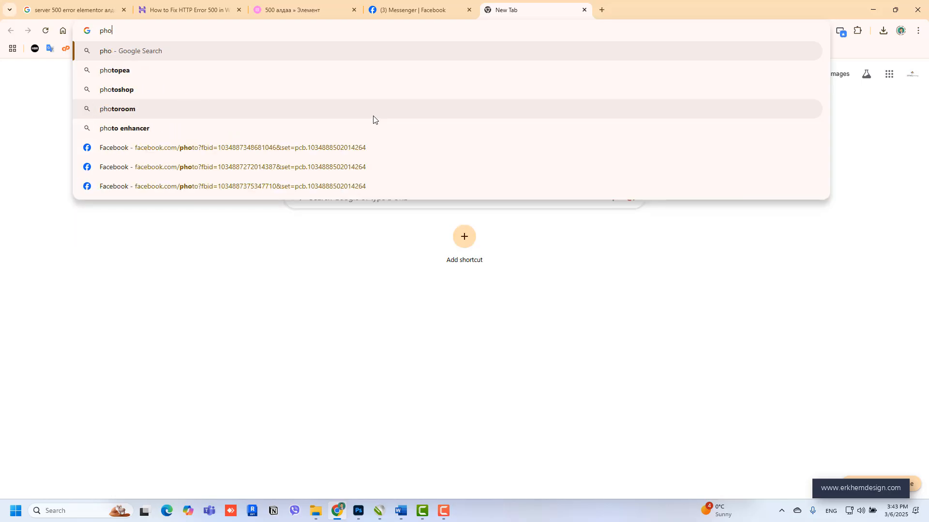
pyautogui.write('ne icon')
pyautogui.press('Return')
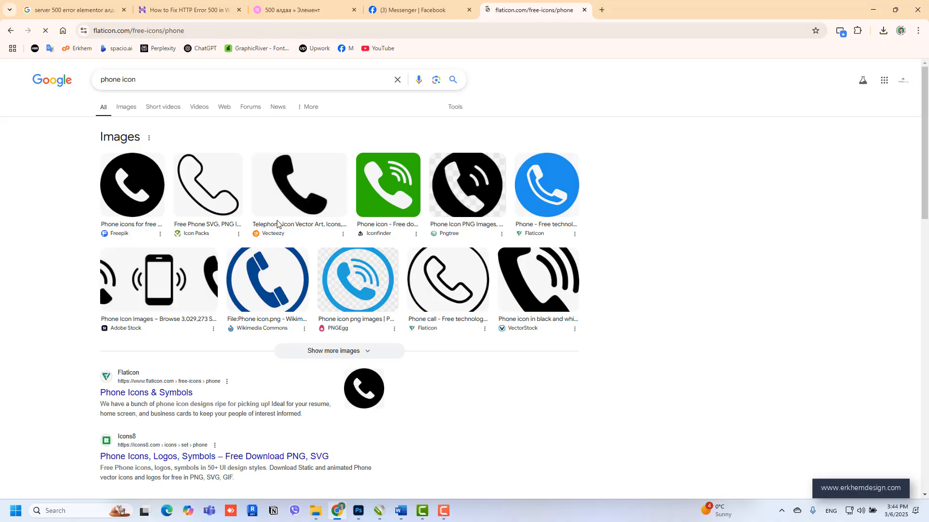
pyautogui.scroll(-1, 369, 290)
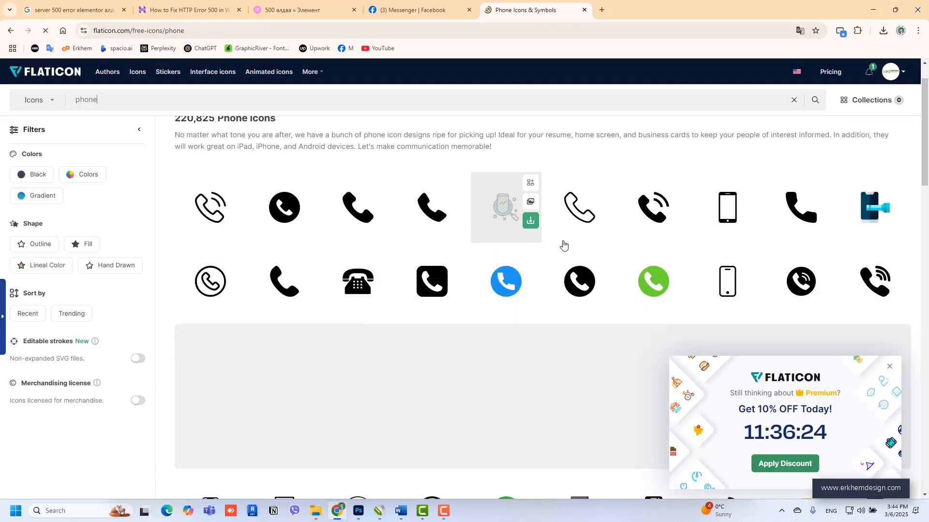
pyautogui.scroll(-1, 281, 281)
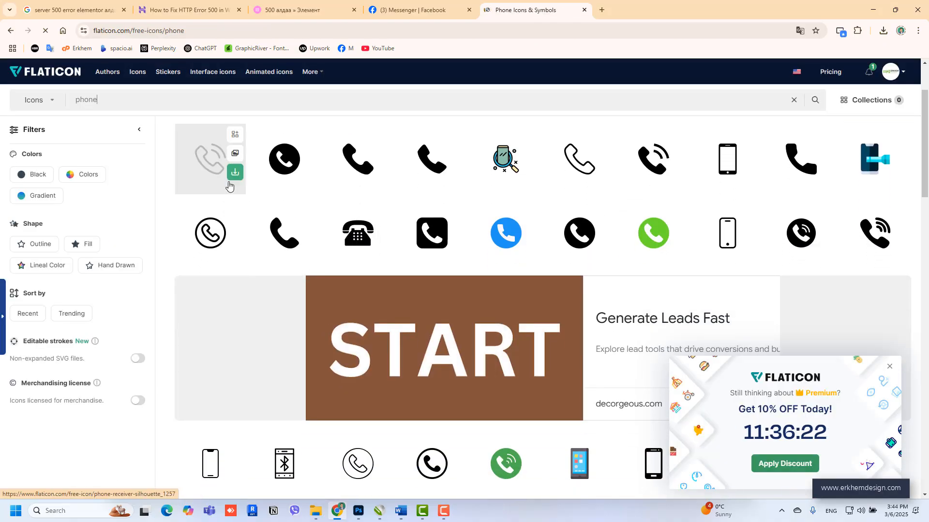
pyautogui.click(235, 172)
pyautogui.click(220, 230)
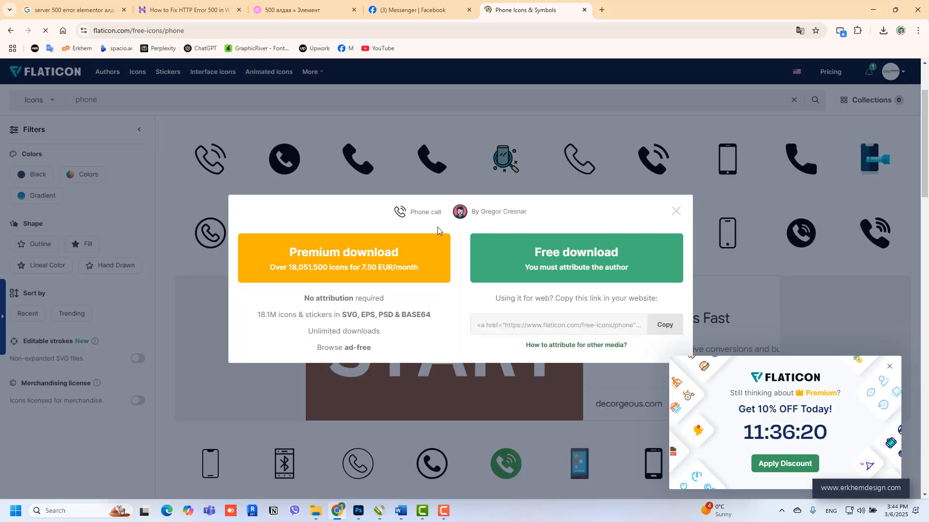
pyautogui.click(569, 277)
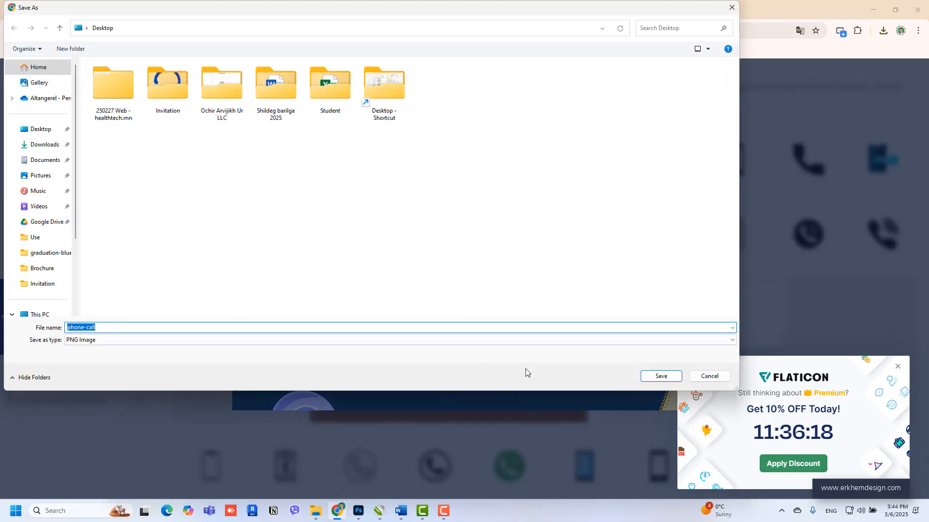
pyautogui.click(651, 377)
# Bring the phone-call image from the desktop into the CorelDRAW page and shift it towards the lower card's right side.
pyautogui.hotkey('alt', 'Tab')
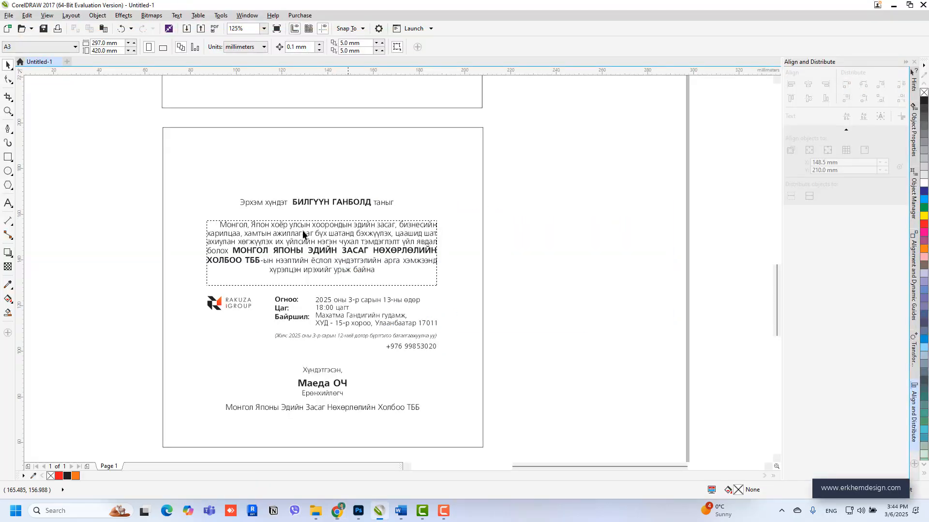
pyautogui.click(895, 6)
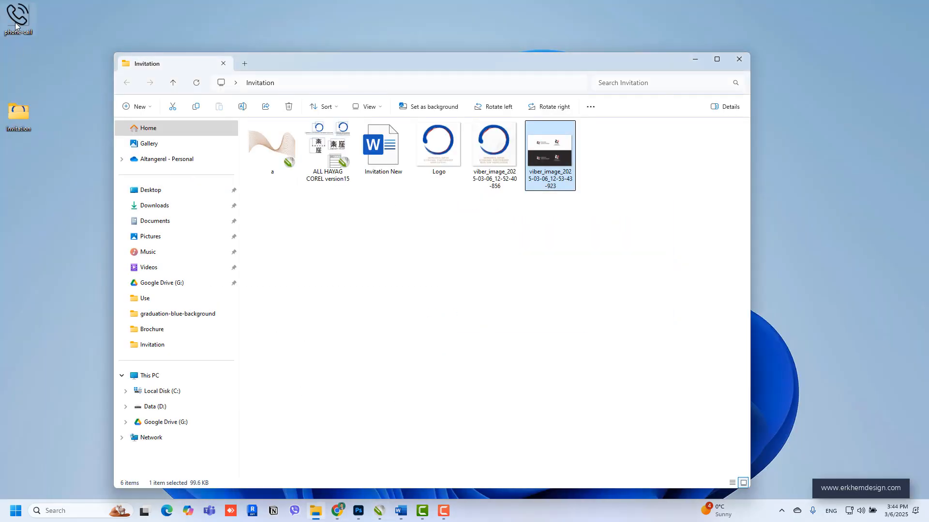
pyautogui.moveTo(15, 25); pyautogui.dragTo(504, 321)
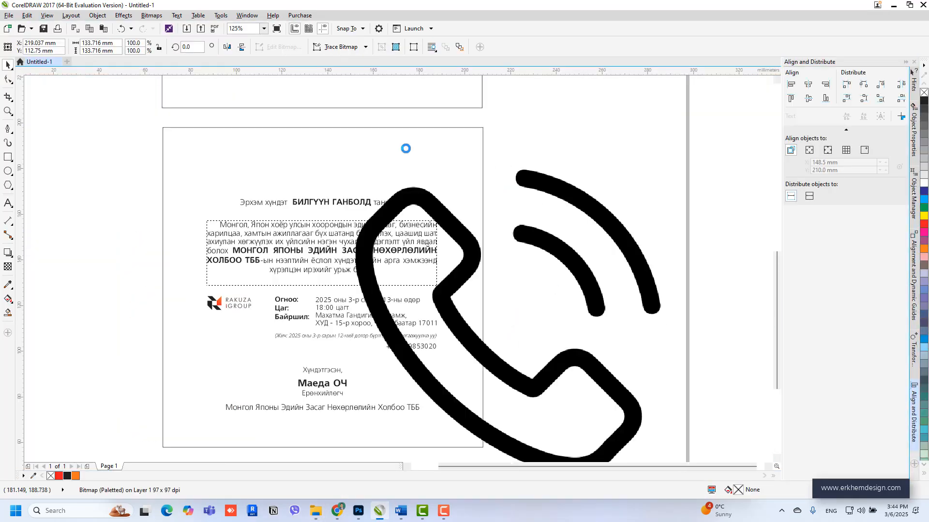
pyautogui.scroll(5, 518, 182)
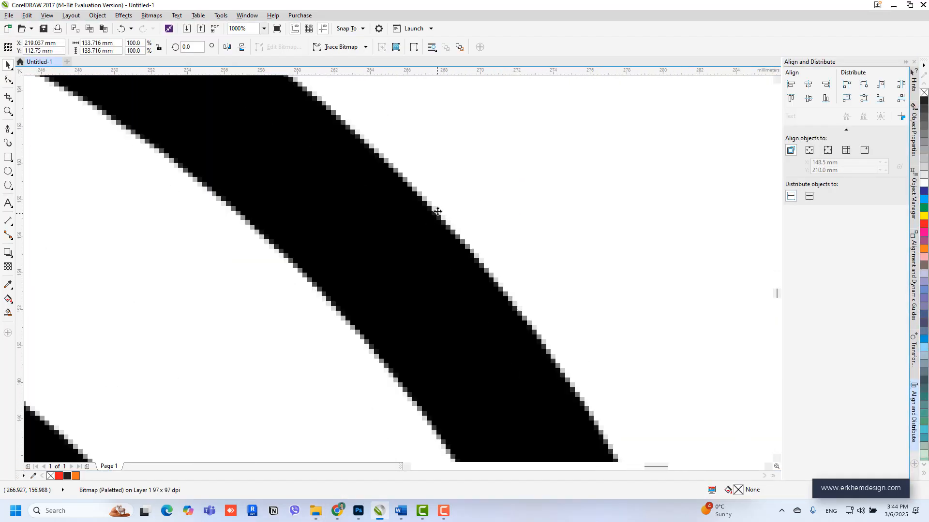
pyautogui.scroll(-4, 438, 212)
pyautogui.moveTo(420, 204); pyautogui.dragTo(477, 224)
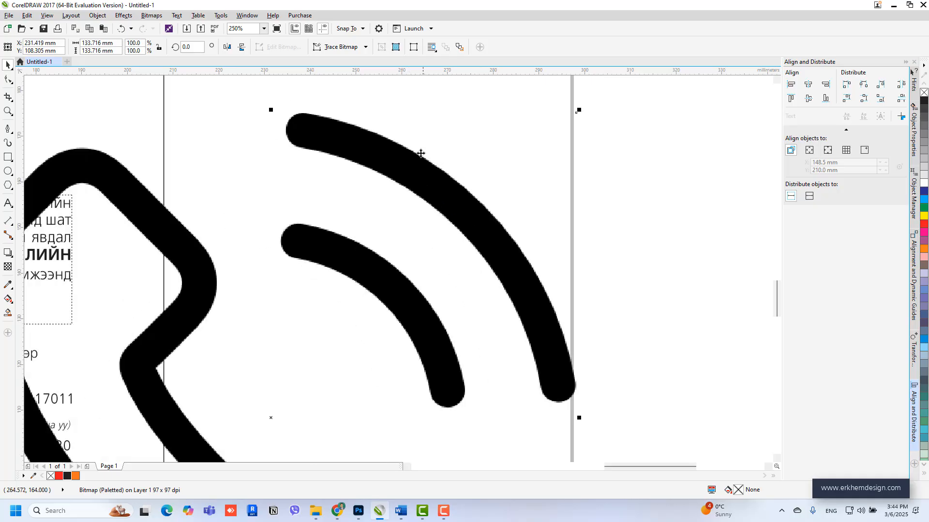
pyautogui.scroll(-2, 420, 183)
pyautogui.moveTo(477, 170); pyautogui.dragTo(479, 161)
# Convert the phone-call bitmap to vector curves with a High Quality Image outline trace, deleting the original and removing its background.
pyautogui.click(342, 52)
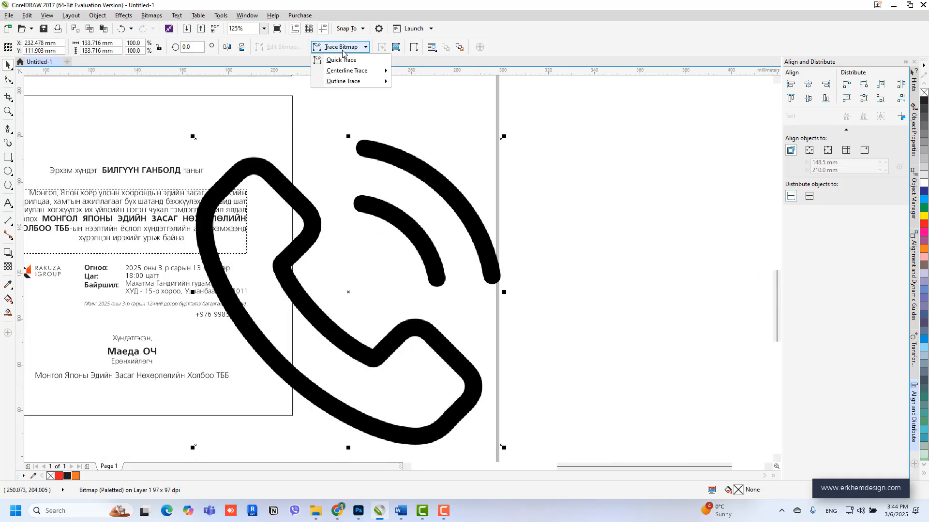
pyautogui.moveTo(351, 83)
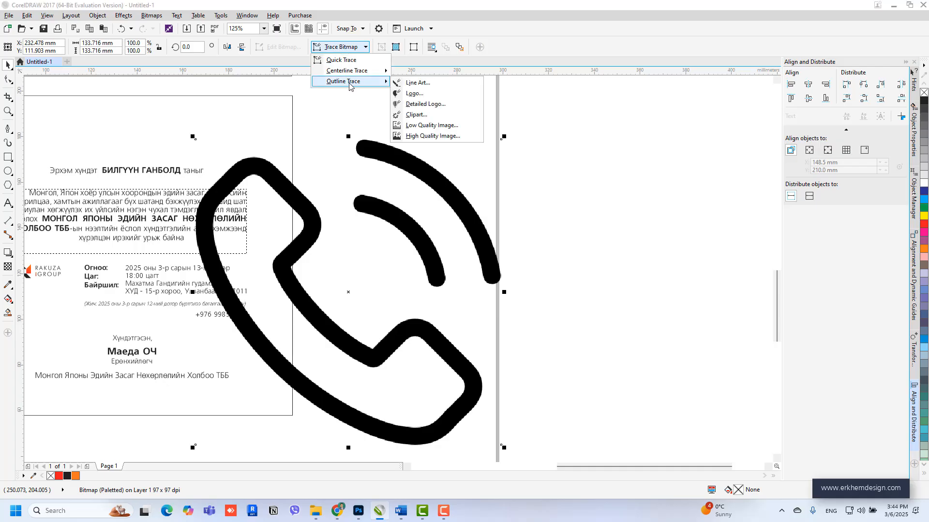
pyautogui.click(443, 139)
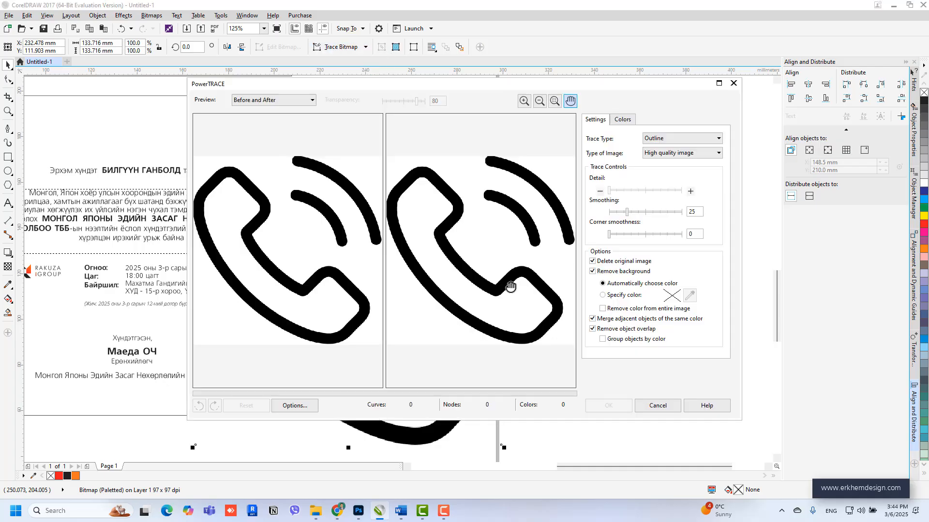
pyautogui.click(608, 406)
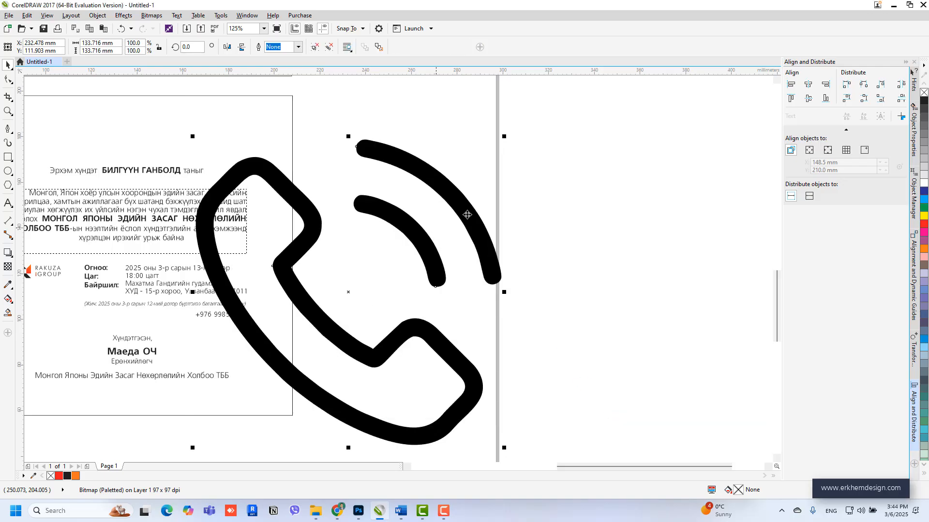
# Move the traced phone icon towards the lower card's phone number and scale it down proportionally to about 2.8 mm.
pyautogui.moveTo(499, 201); pyautogui.dragTo(433, 250)
pyautogui.scroll(3, 402, 251)
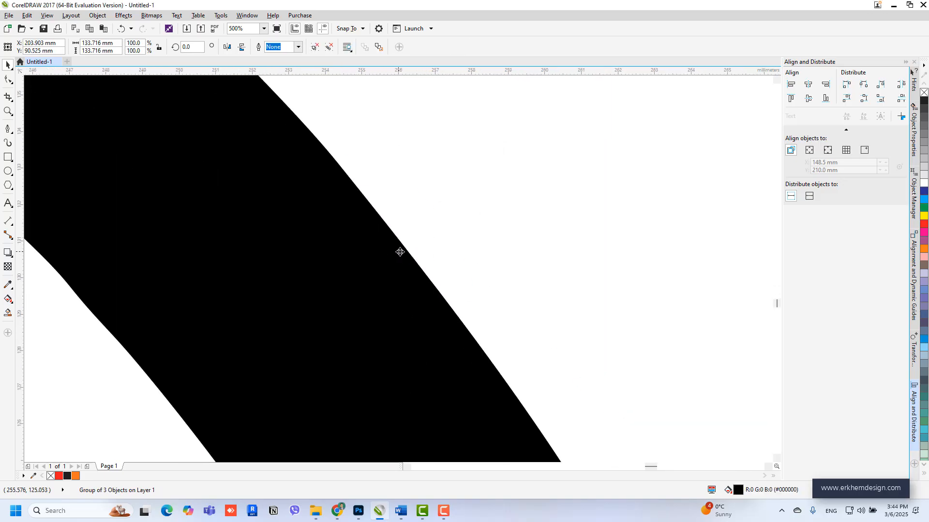
pyautogui.scroll(-5, 401, 252)
pyautogui.moveTo(436, 211); pyautogui.dragTo(346, 184)
pyautogui.scroll(2, 290, 357)
pyautogui.scroll(4, 391, 172)
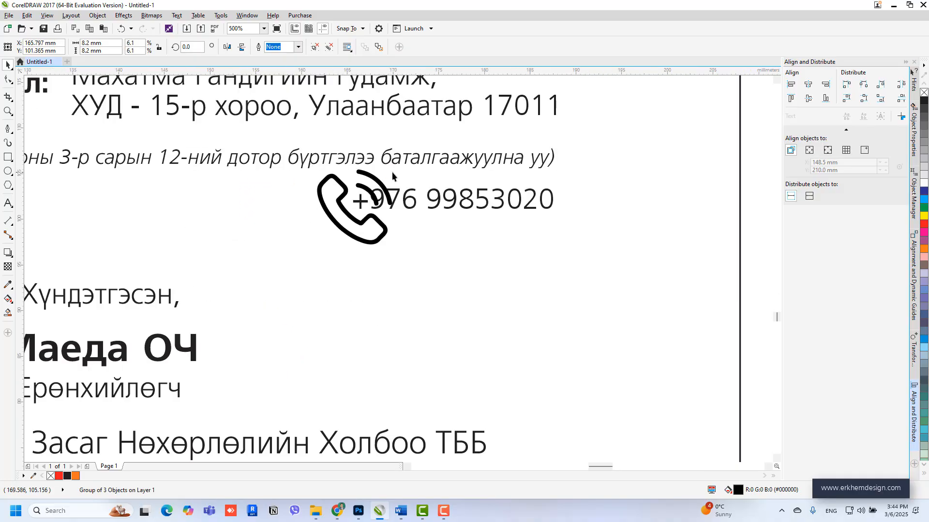
pyautogui.scroll(2, 392, 172)
pyautogui.moveTo(396, 165); pyautogui.dragTo(303, 246)
pyautogui.moveTo(299, 250); pyautogui.dragTo(298, 250)
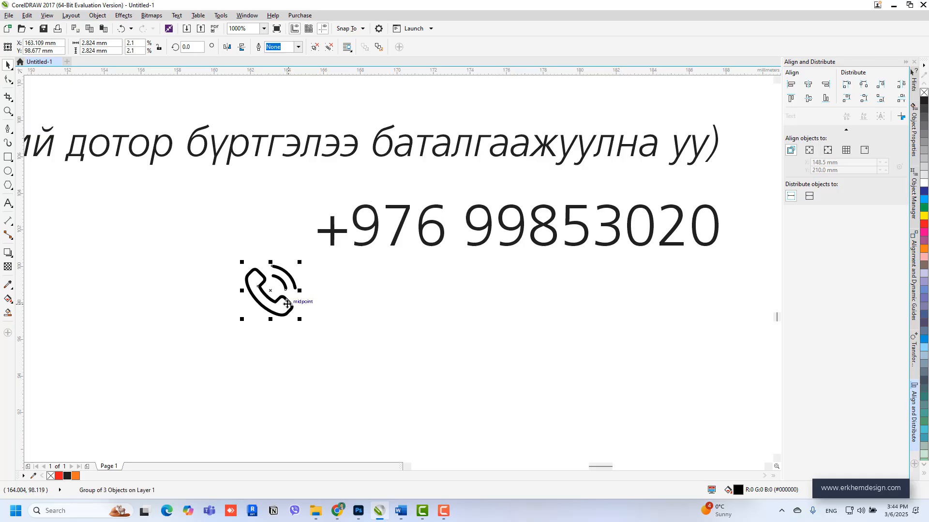
# Place the small phone icon directly in front of the phone number, level with its digits.
pyautogui.moveTo(294, 308); pyautogui.dragTo(296, 242)
pyautogui.scroll(-5, 382, 264)
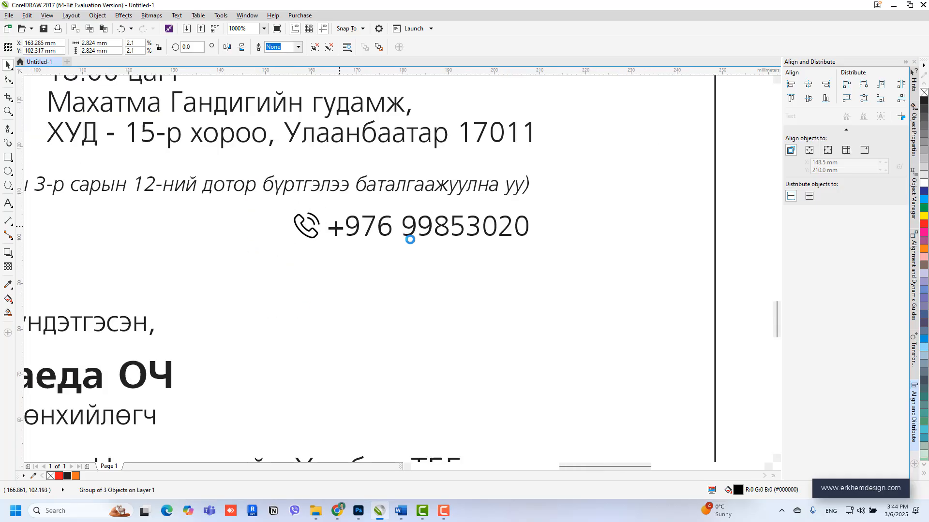
pyautogui.click(621, 290)
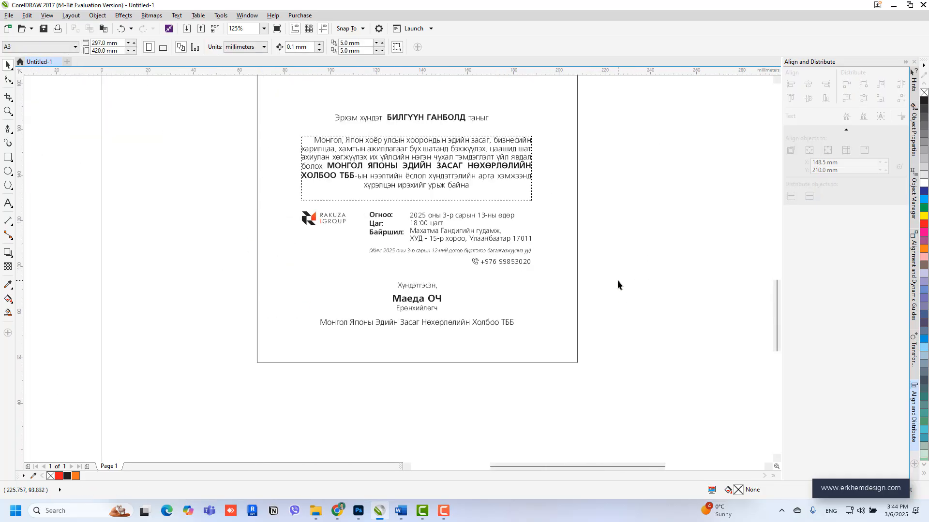
# Select the lower card's greeting line and body paragraph together and nudge them slightly upward.
pyautogui.scroll(-1, 203, 311)
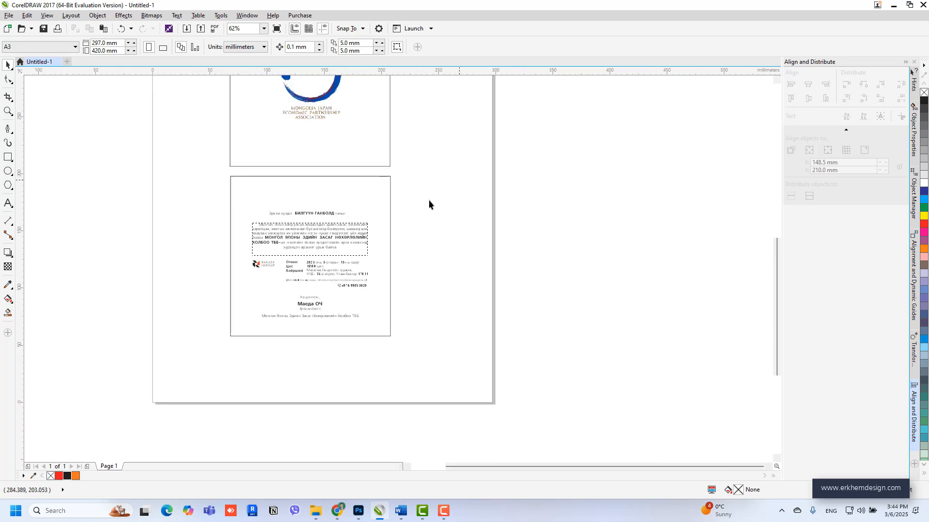
pyautogui.moveTo(268, 261); pyautogui.dragTo(232, 256)
pyautogui.scroll(1, 272, 229)
pyautogui.press('Up')
pyautogui.press('Up')
pyautogui.press('Up')
pyautogui.press('Up')
pyautogui.press('Up')
pyautogui.press('Up')
pyautogui.press('Up')
pyautogui.press('Up')
pyautogui.press('Up')
pyautogui.press('Up')
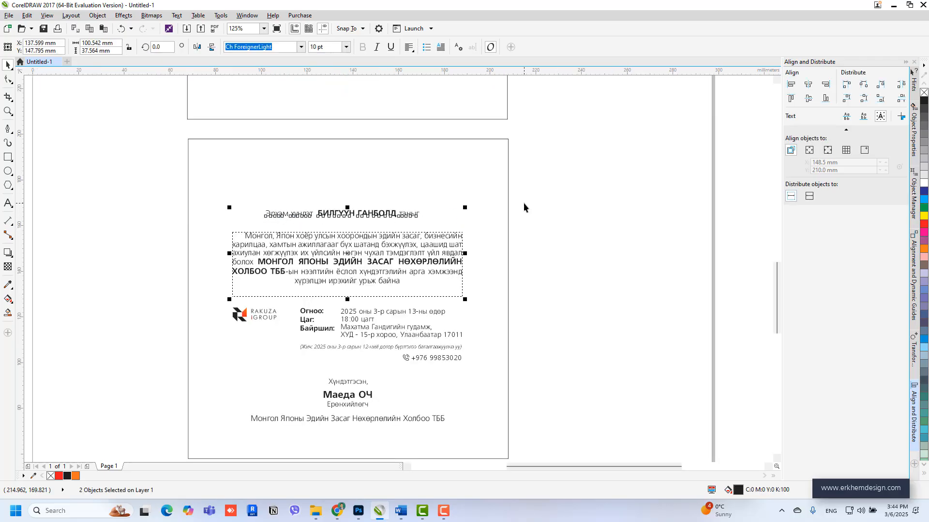
# Select the lower card's content from the greeting down to the phone number and nudge it slightly upward as one selection.
pyautogui.click(542, 184)
pyautogui.moveTo(198, 362); pyautogui.dragTo(198, 362)
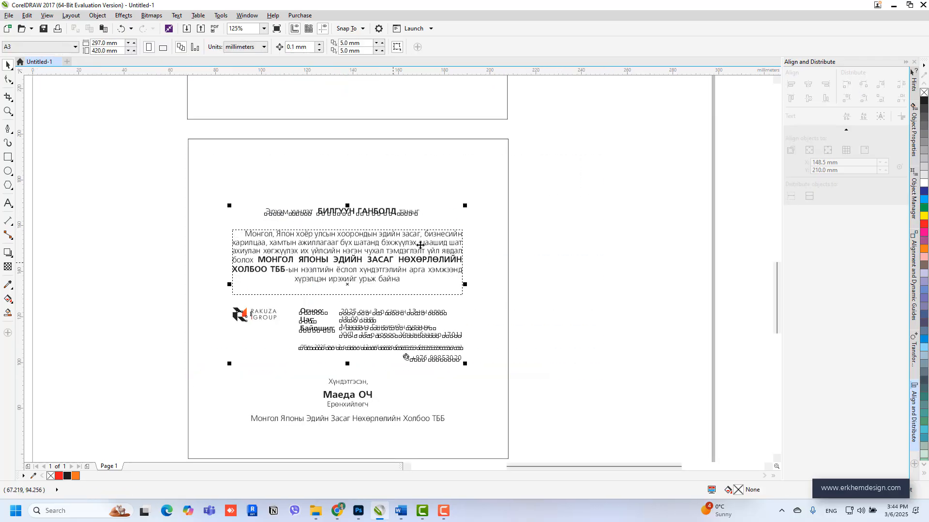
pyautogui.click(541, 240)
pyautogui.scroll(-2, 323, 289)
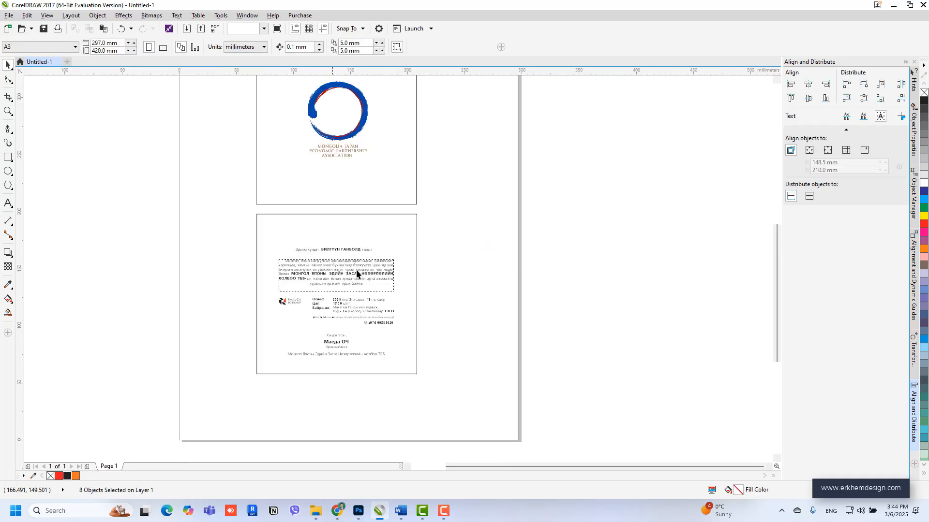
pyautogui.scroll(2, 371, 169)
# Shift the association logo on the upper card about 3.6 mm to the left.
pyautogui.click(375, 236)
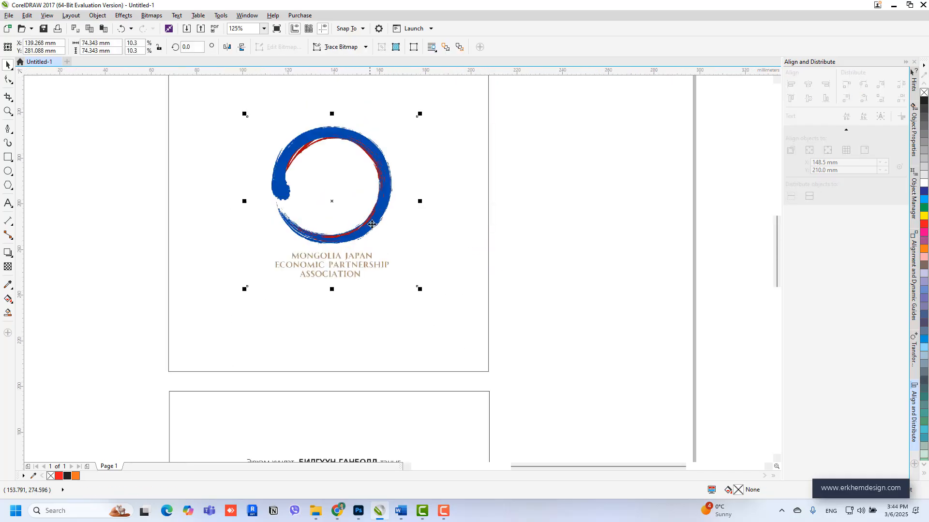
pyautogui.moveTo(380, 207); pyautogui.dragTo(374, 206)
pyautogui.scroll(-1, 464, 240)
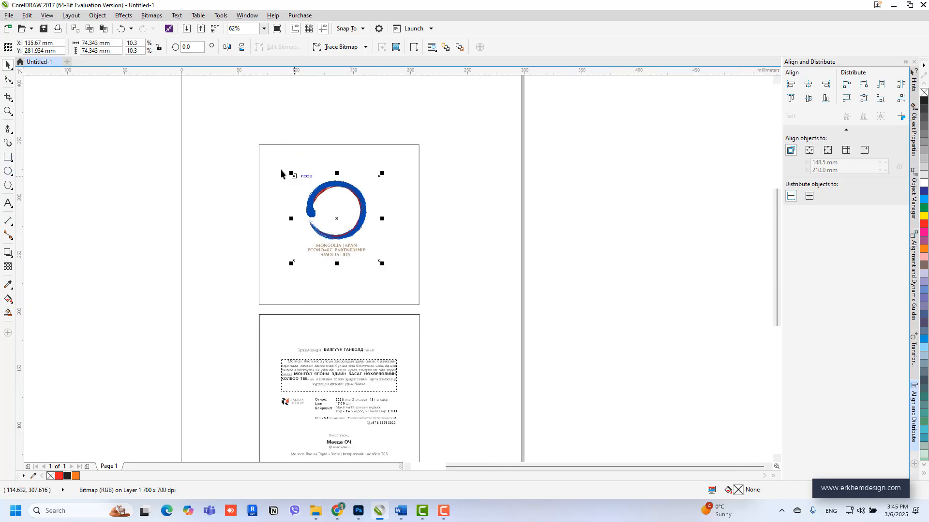
# Switch to Chrome and search the web for "frame vector".
pyautogui.click(337, 511)
pyautogui.click(239, 26)
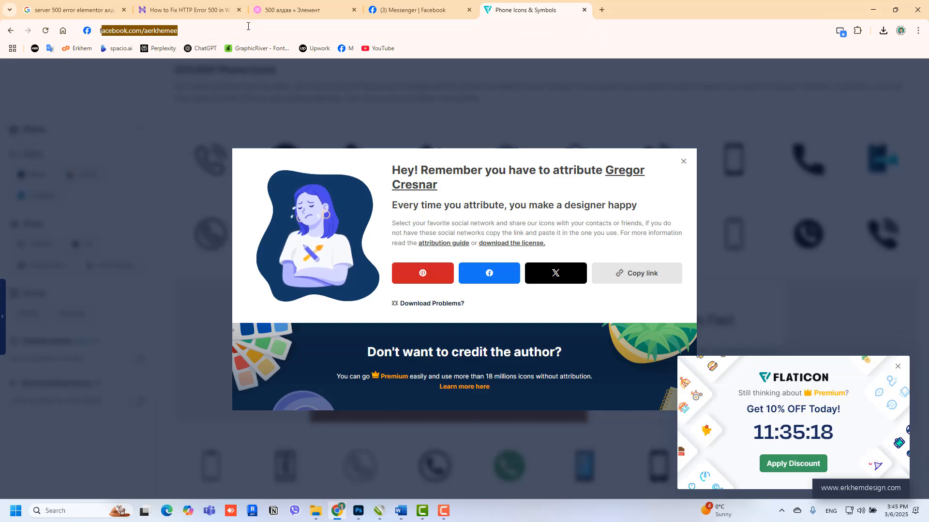
pyautogui.write('fra')
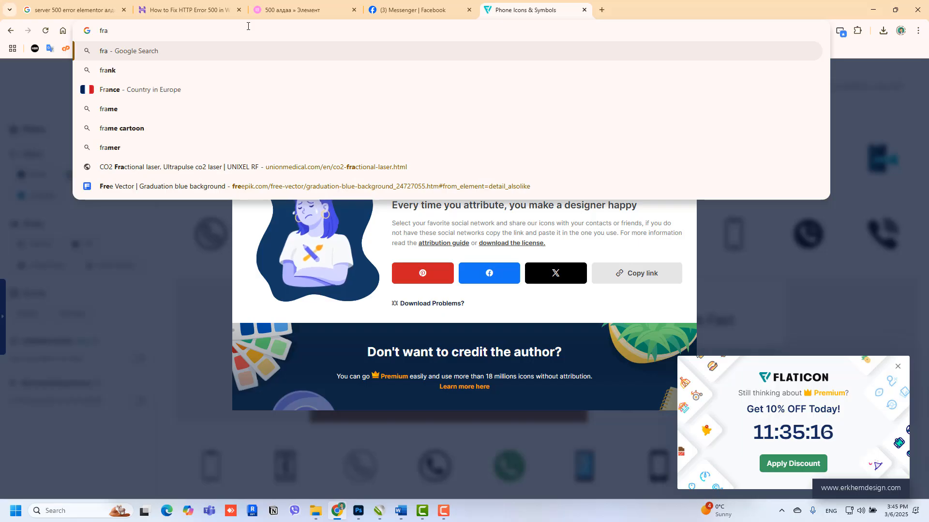
pyautogui.write('me vector')
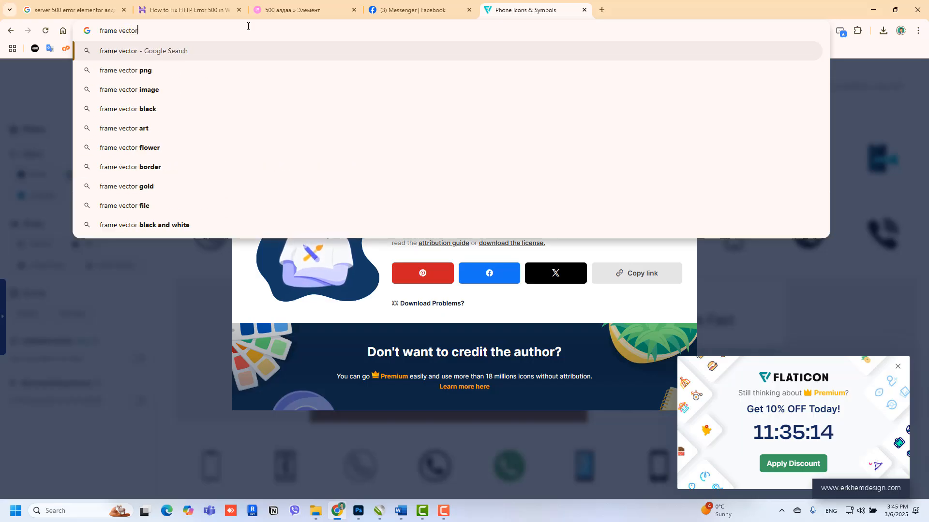
pyautogui.press('Return')
# Open Freepik's frame results and download the rectangular calligraphic frames set by pch.vector, saving the archive to the Desktop.
pyautogui.middleClick(168, 154)
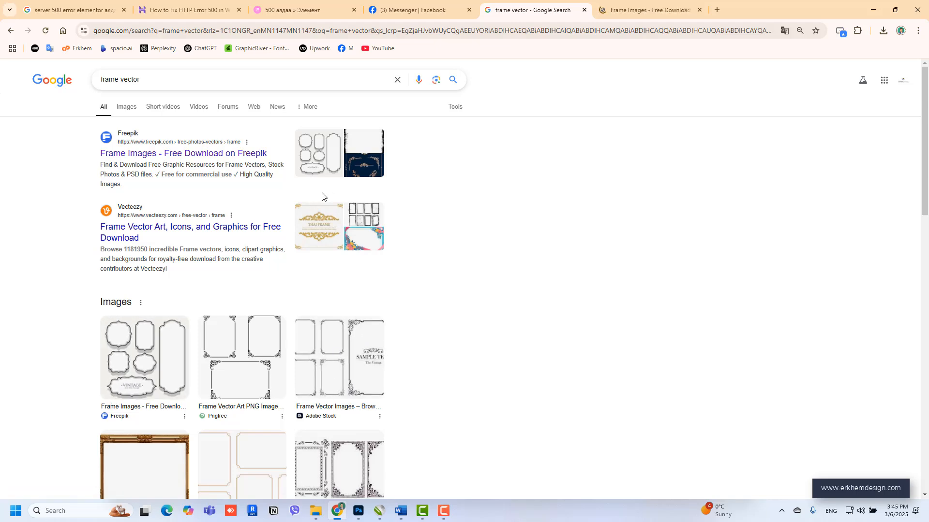
pyautogui.click(604, 10)
pyautogui.scroll(-6, 437, 274)
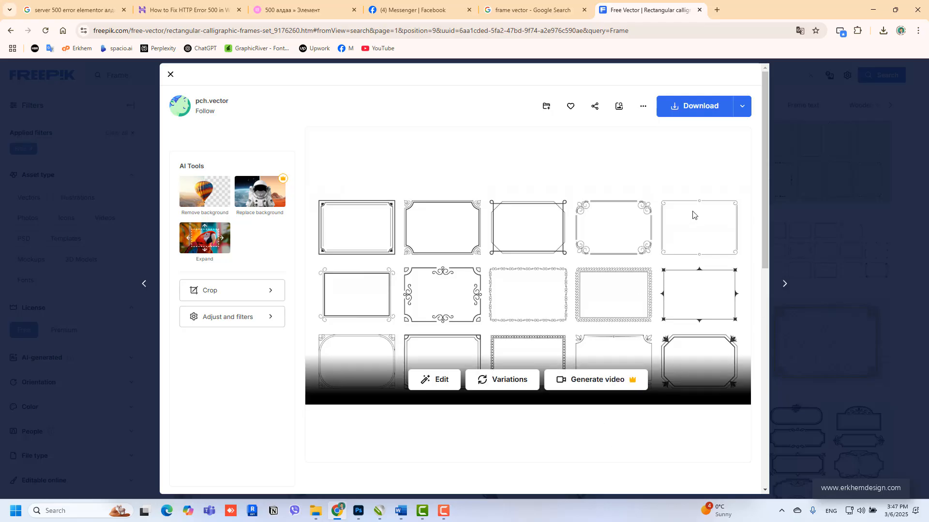
pyautogui.click(711, 110)
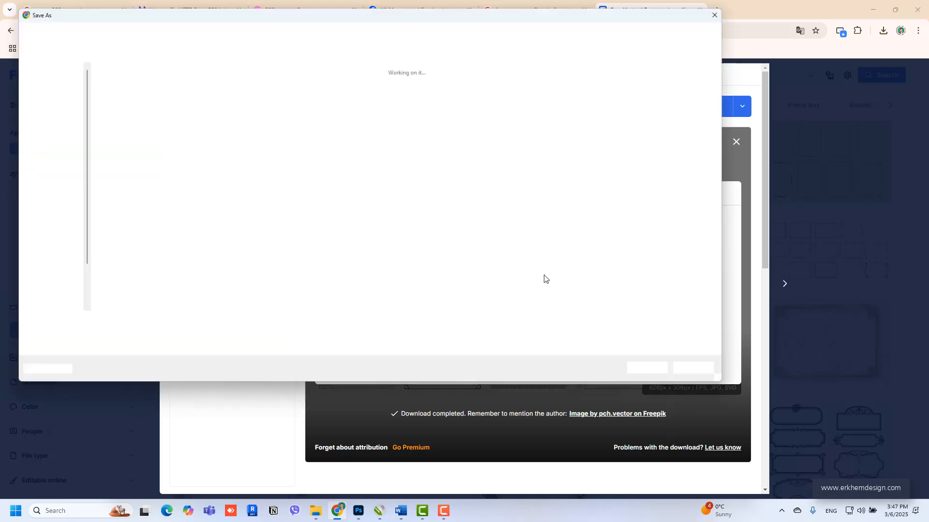
pyautogui.click(662, 380)
# Extract the frames archive on the Desktop into its own rectangular-calligraphic-frames-set folder, open it and show the files as large icons.
pyautogui.click(870, 10)
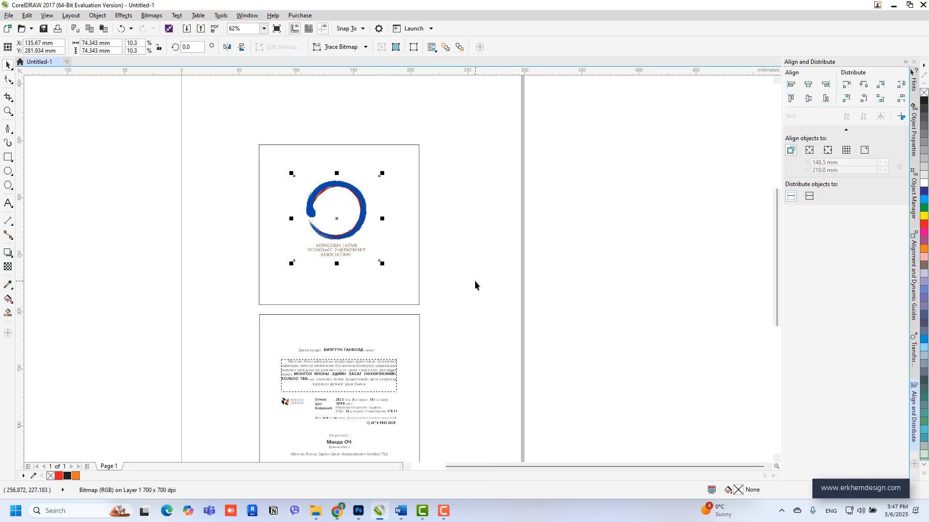
pyautogui.click(878, 5)
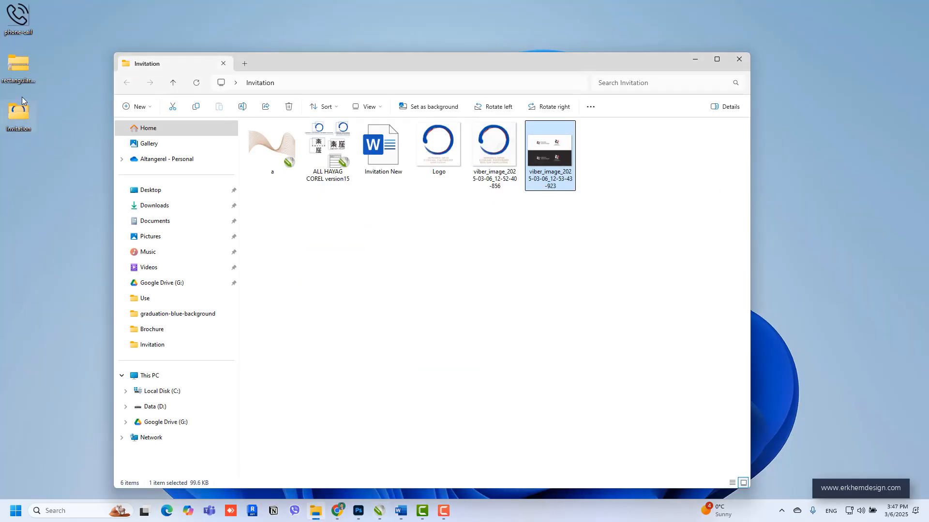
pyautogui.rightClick(20, 67)
pyautogui.moveTo(92, 259)
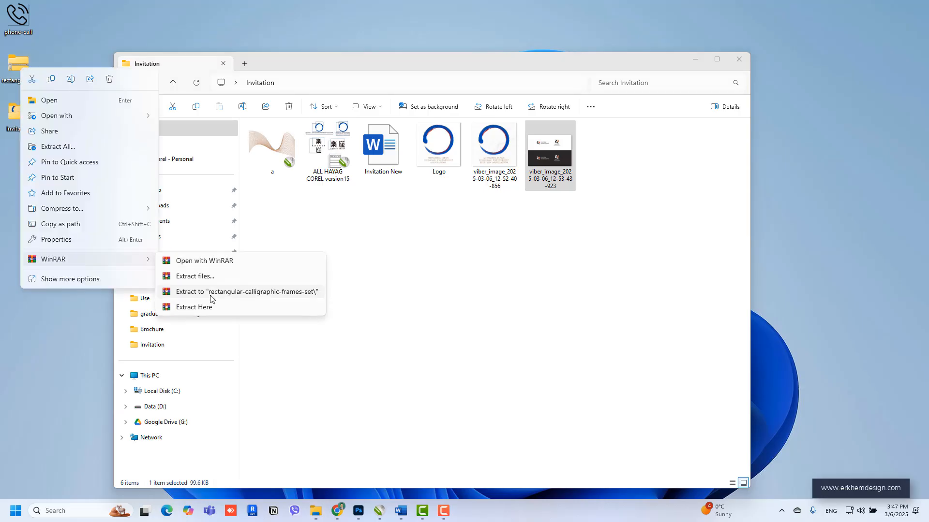
pyautogui.click(212, 295)
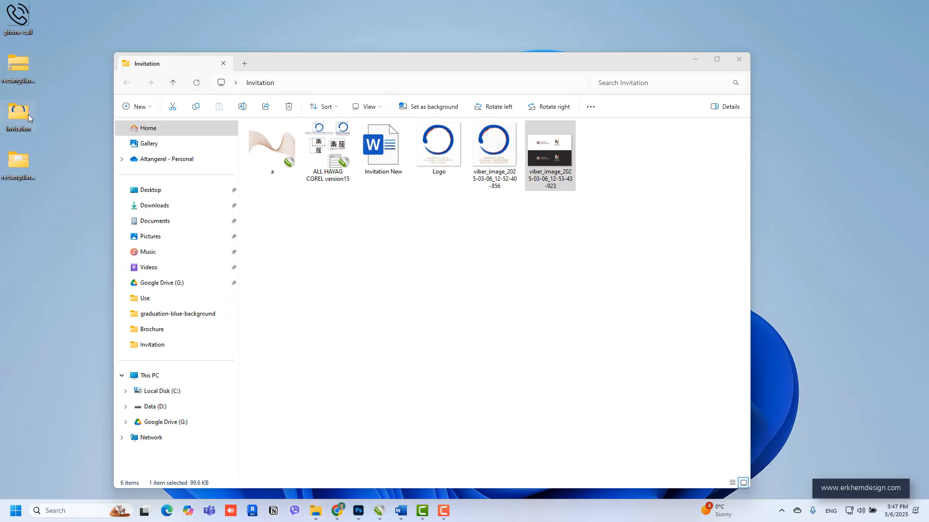
pyautogui.doubleClick(19, 163)
pyautogui.click(280, 90)
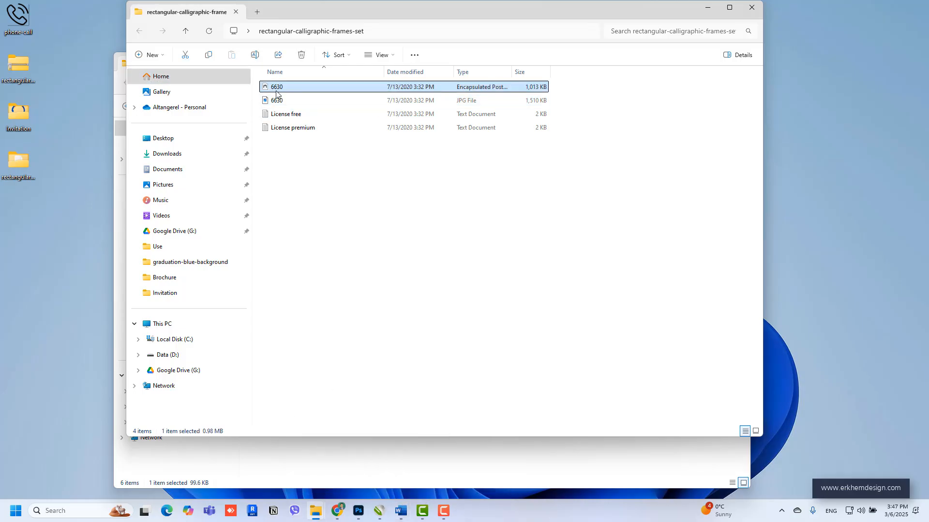
pyautogui.click(755, 431)
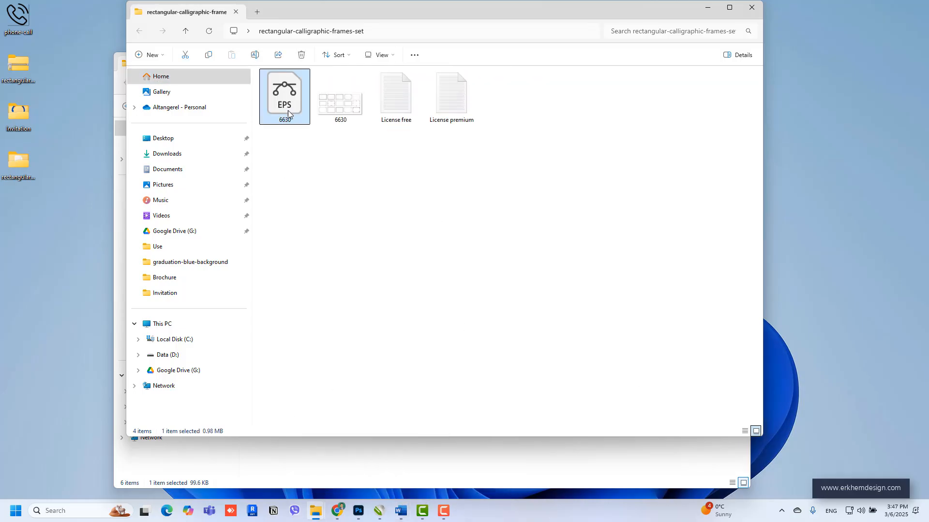
# Return to CorelDRAW and save the drawing as Invitation in CDR format in the Desktop's Invitation folder.
pyautogui.click(379, 511)
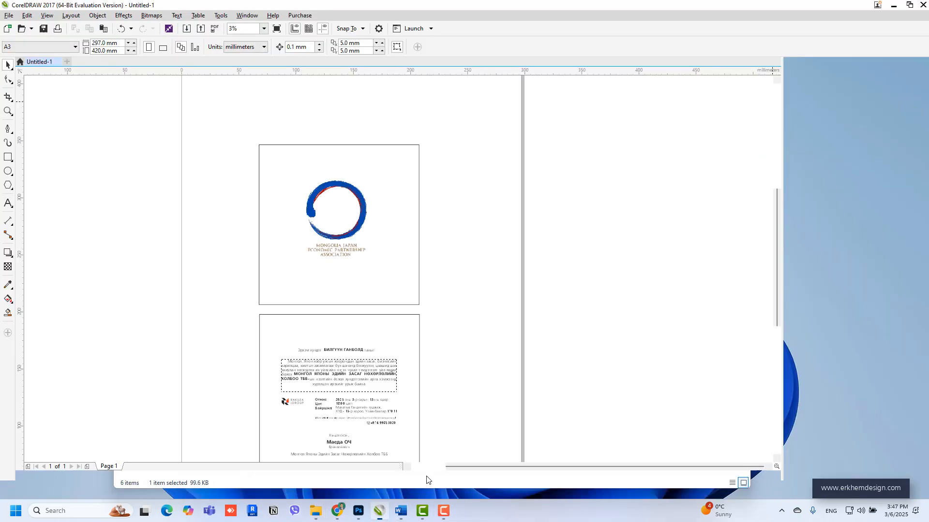
pyautogui.click(4, 16)
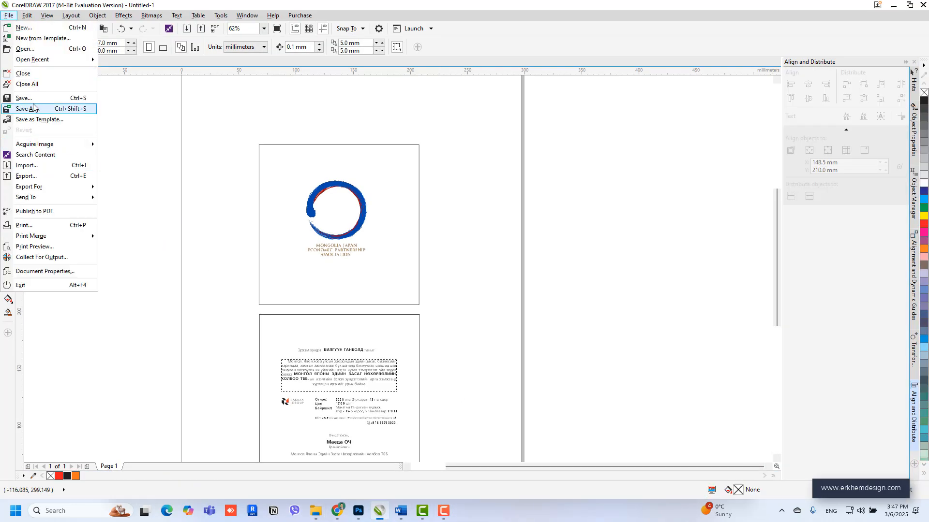
pyautogui.click(33, 109)
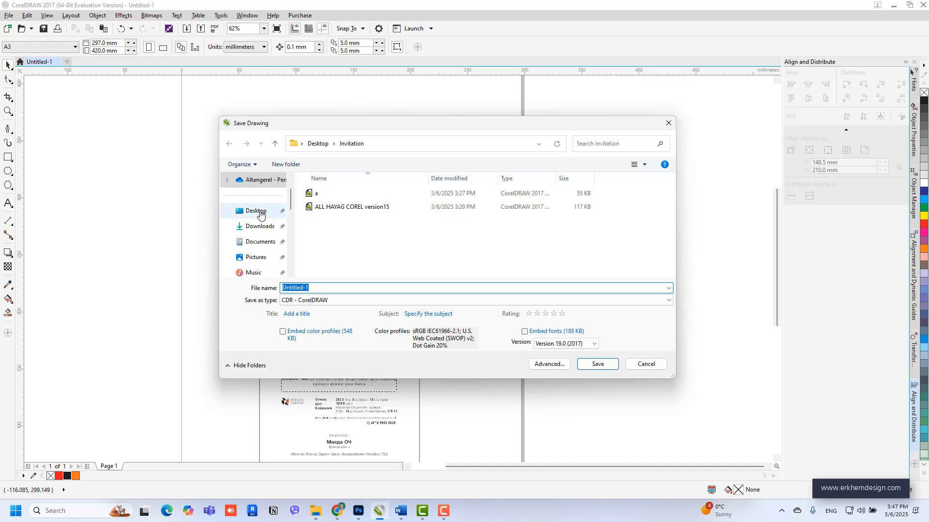
pyautogui.click(256, 211)
pyautogui.doubleClick(387, 203)
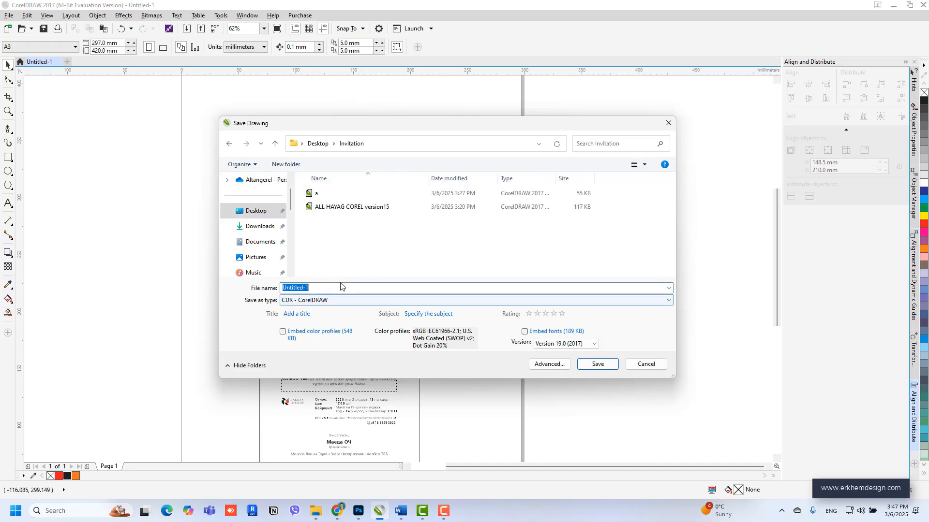
pyautogui.write('Invit')
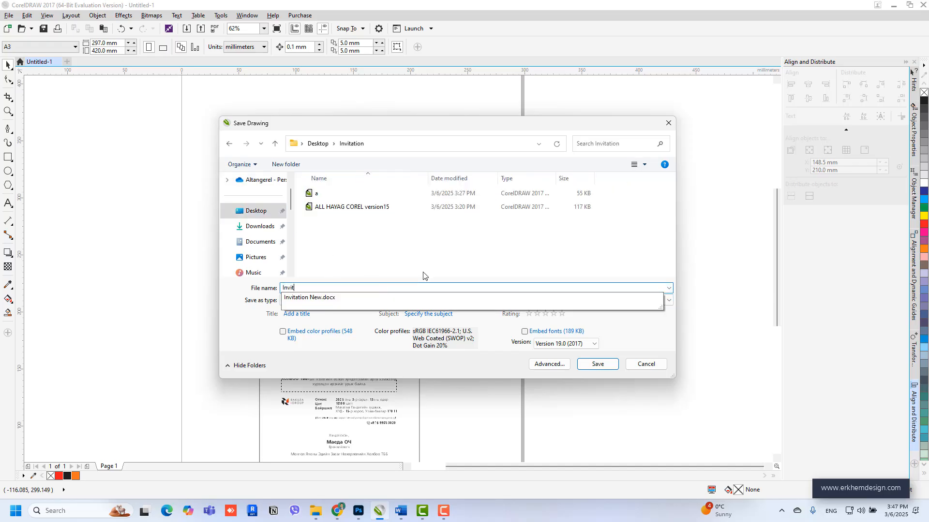
pyautogui.write('ation')
pyautogui.press('Return')
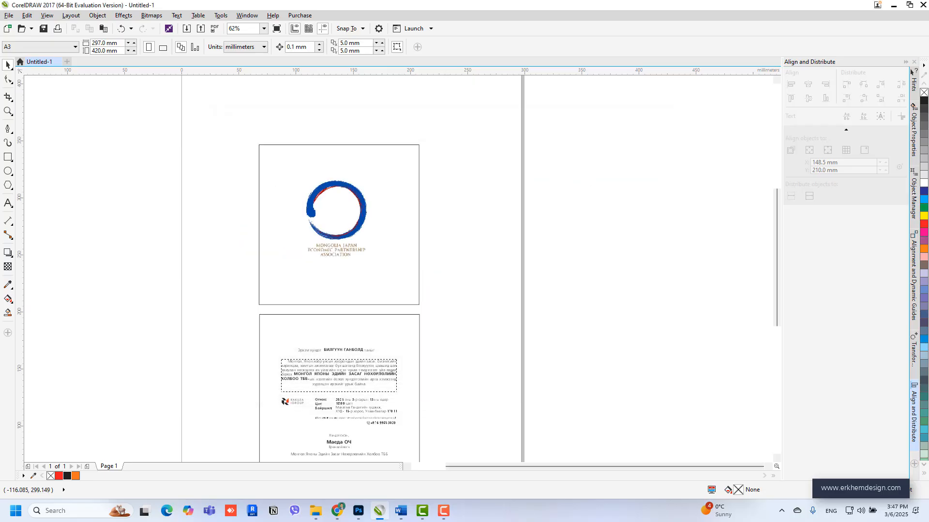
# Import the 6630 EPS file from the rectangular-calligraphic-frames-set folder into the drawing as editable artwork, with text as curves.
pyautogui.moveTo(315, 511)
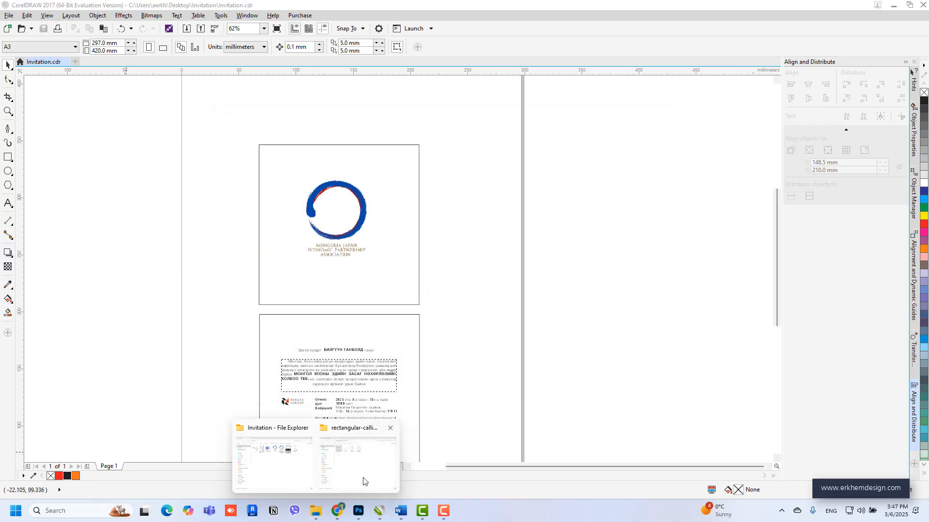
pyautogui.click(363, 481)
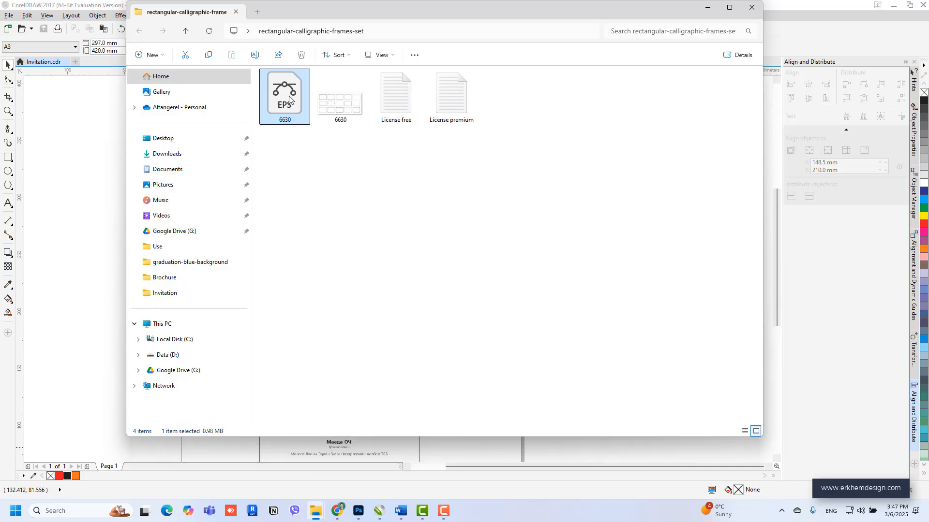
pyautogui.moveTo(290, 99); pyautogui.dragTo(62, 217)
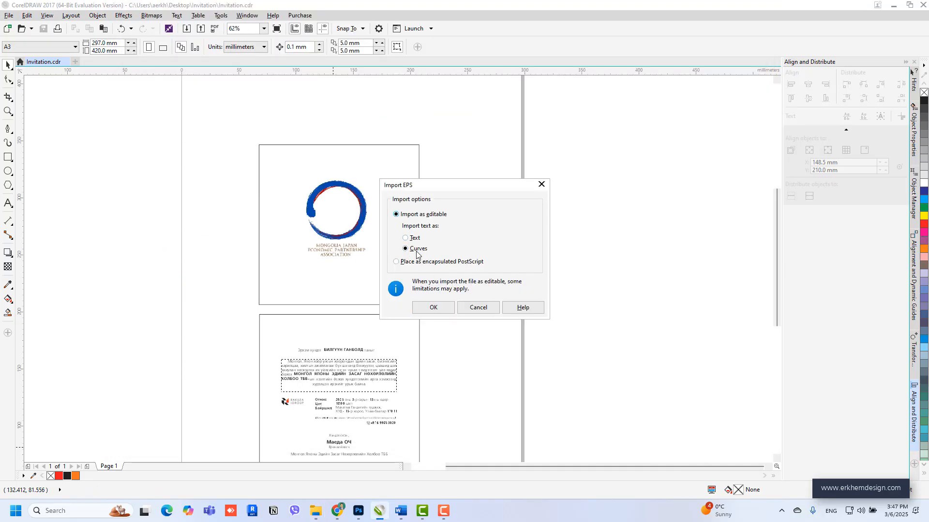
pyautogui.click(439, 312)
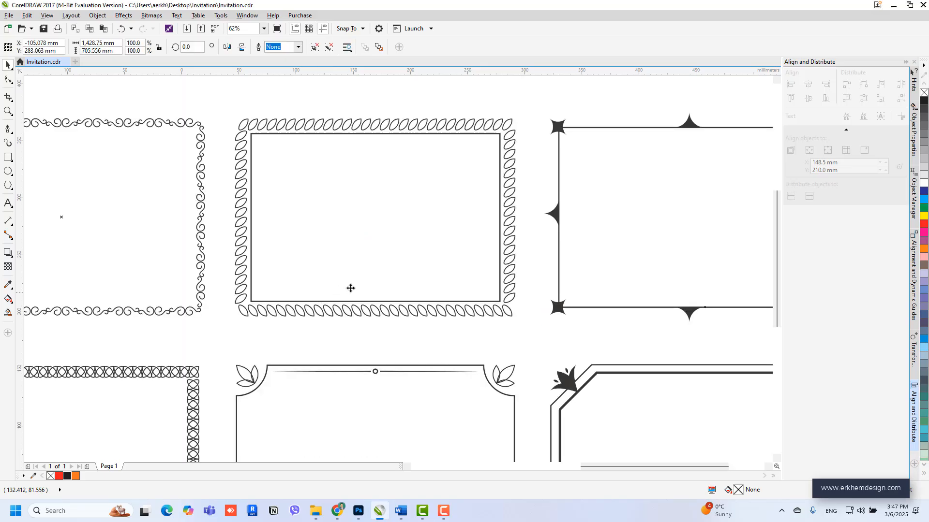
# Move the imported frame set onto the empty area beside the invitation page and ungroup it.
pyautogui.scroll(-5, 409, 288)
pyautogui.moveTo(364, 266); pyautogui.dragTo(553, 218)
pyautogui.scroll(2, 556, 198)
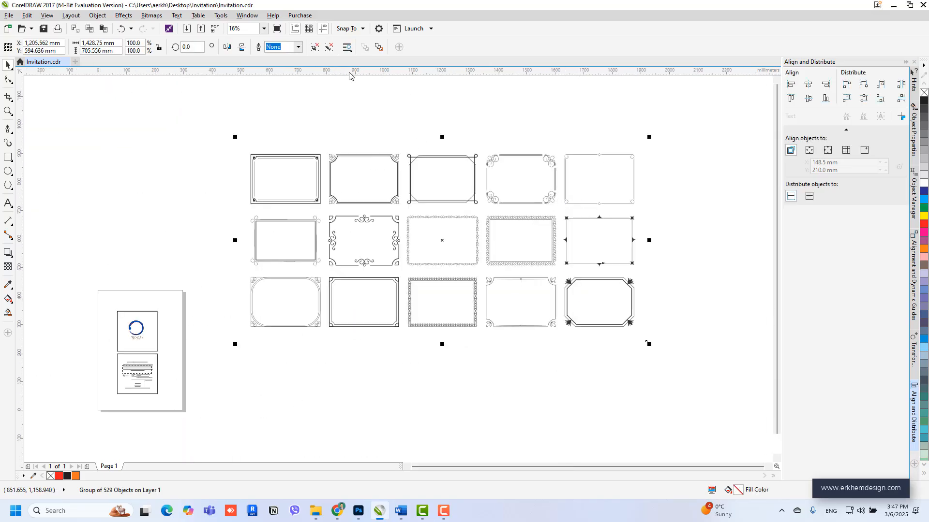
pyautogui.moveTo(458, 206); pyautogui.dragTo(466, 206)
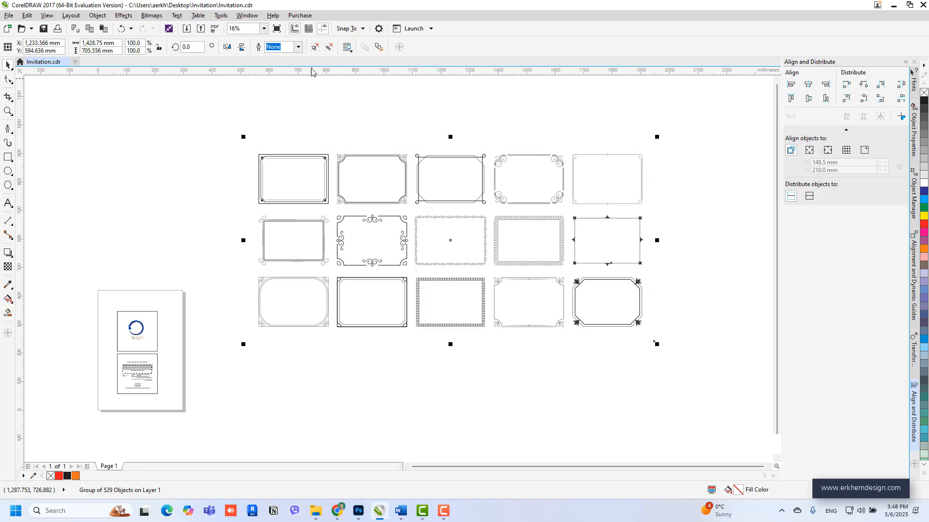
pyautogui.click(429, 110)
# Examine the frame designs in all three rows up close to choose one for the invitation.
pyautogui.scroll(2, 534, 325)
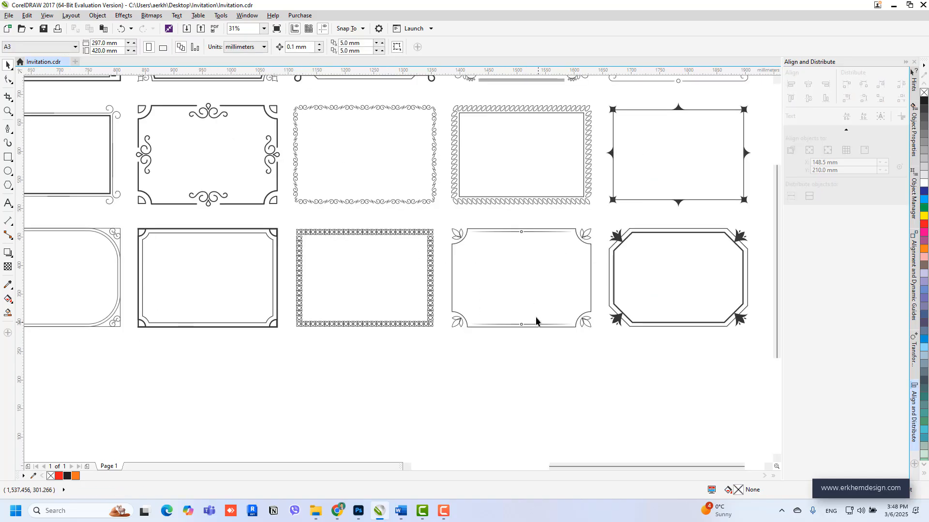
pyautogui.scroll(-2, 535, 316)
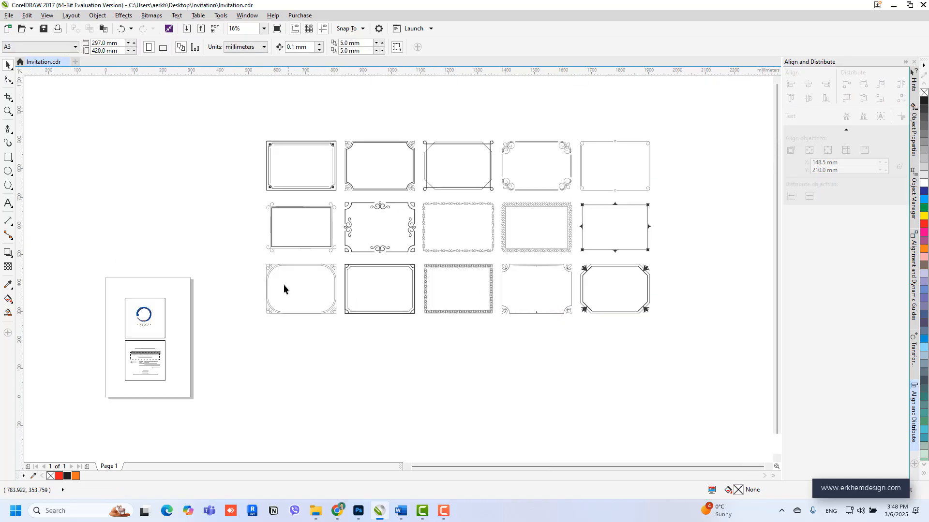
pyautogui.scroll(2, 284, 290)
pyautogui.scroll(-2, 388, 306)
pyautogui.scroll(2, 420, 191)
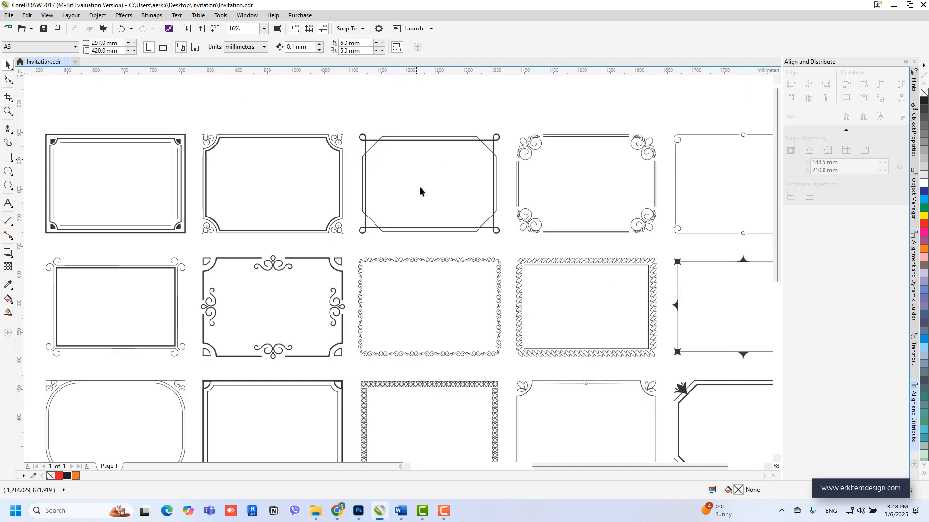
pyautogui.scroll(-2, 286, 167)
pyautogui.scroll(2, 539, 191)
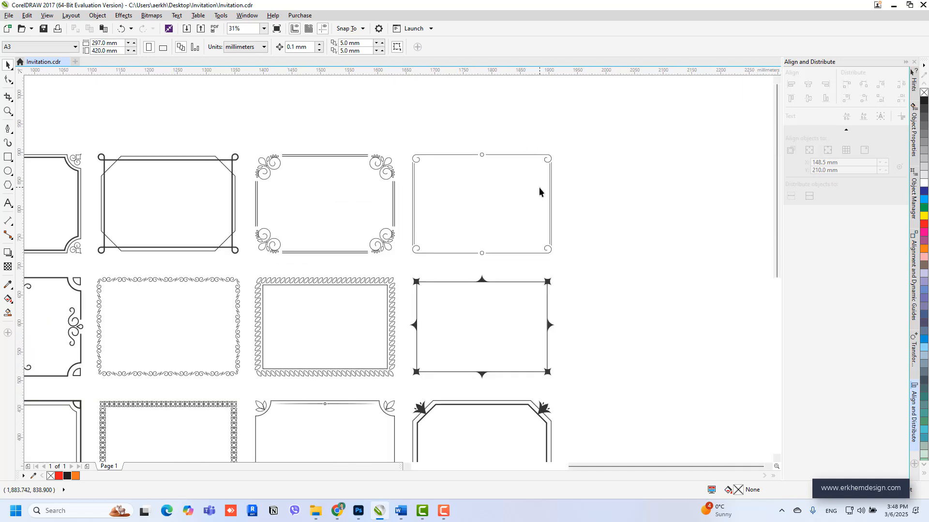
pyautogui.scroll(-2, 535, 164)
pyautogui.scroll(2, 458, 314)
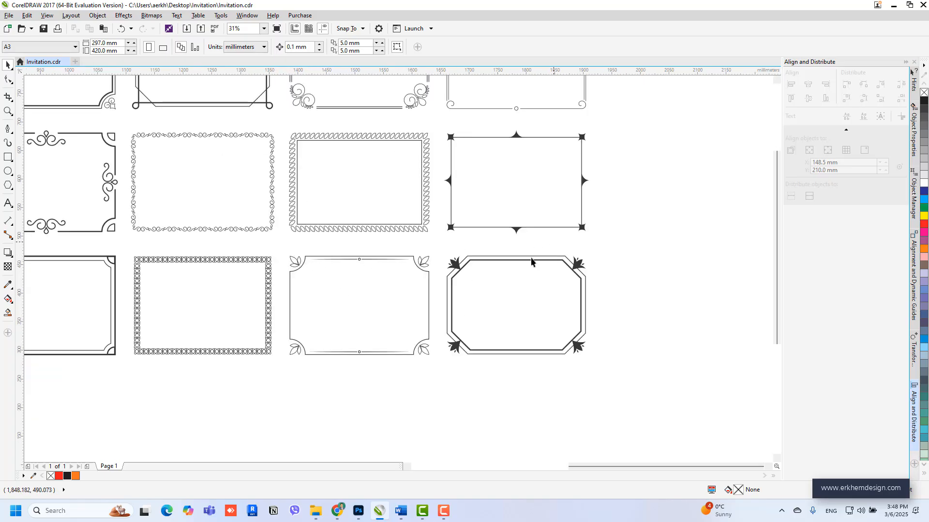
# Delete the large white background shape behind the imported frames.
pyautogui.click(477, 342)
pyautogui.scroll(-2, 467, 251)
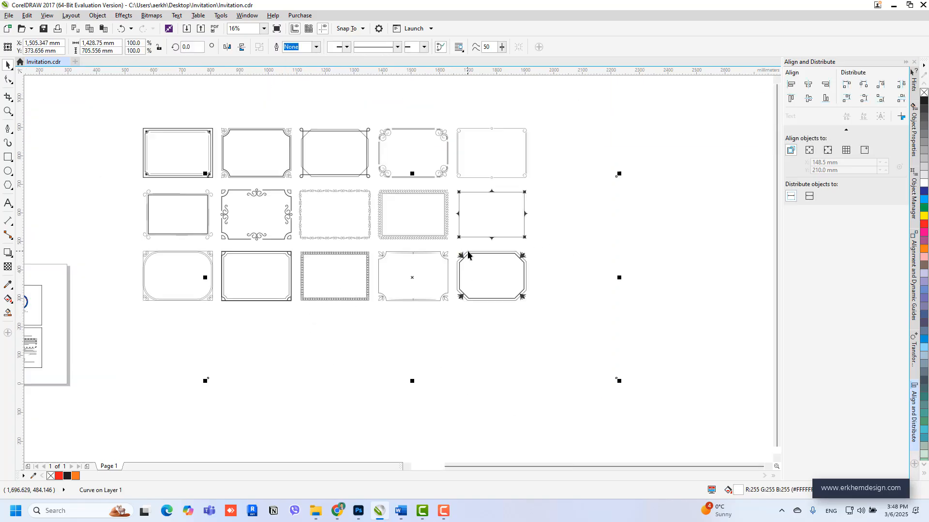
pyautogui.press('Delete')
# Select the whole leaf-cornered frame in the bottom row and move it onto the page over the invitation cards.
pyautogui.scroll(1, 385, 271)
pyautogui.hotkey('ctrl', 'a')
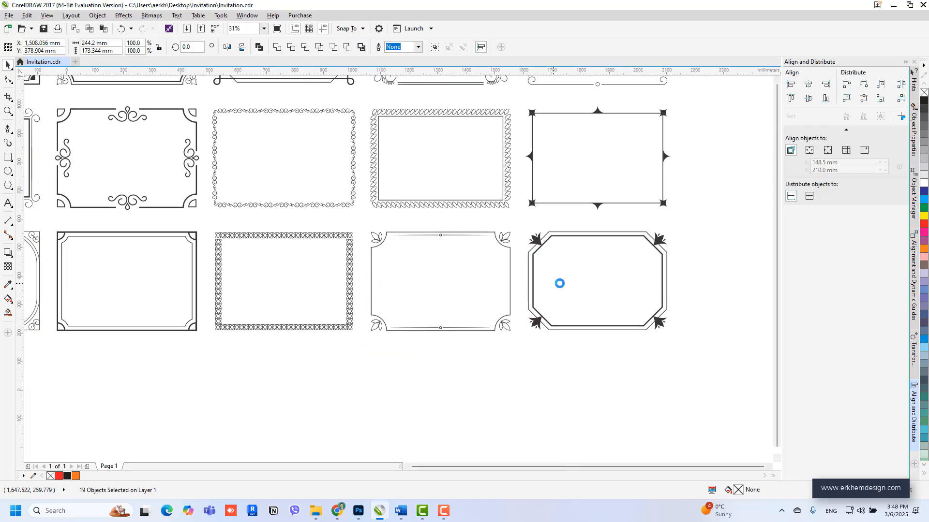
pyautogui.scroll(-2, 556, 282)
pyautogui.click(454, 248)
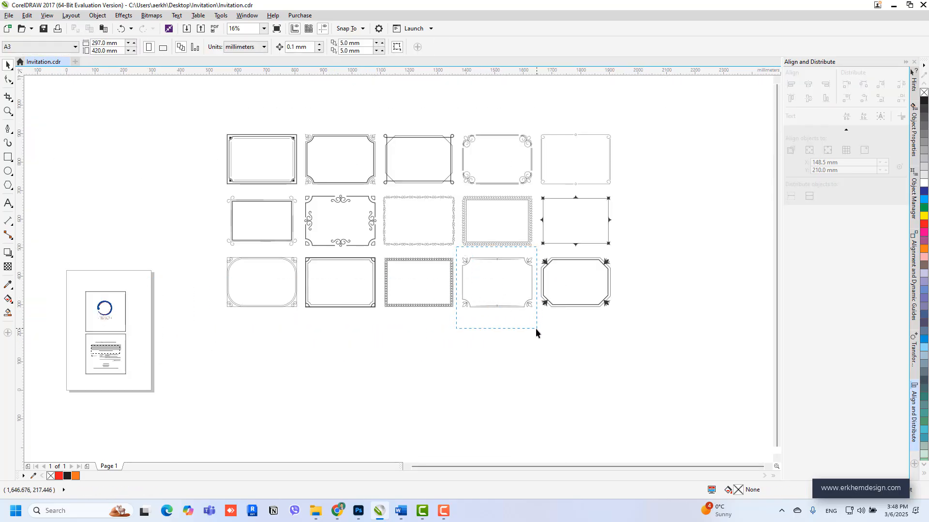
pyautogui.moveTo(536, 329); pyautogui.dragTo(536, 329)
pyautogui.moveTo(454, 285); pyautogui.dragTo(81, 320)
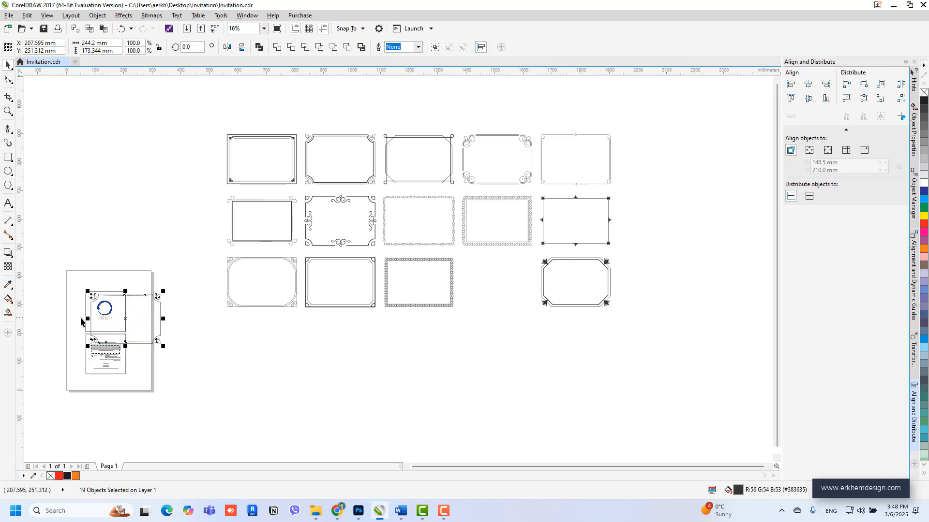
# Shrink the leaf-cornered frame to about 50 mm wide and place it in the upper-left area of the top square.
pyautogui.scroll(-1, 281, 275)
pyautogui.scroll(3, 189, 293)
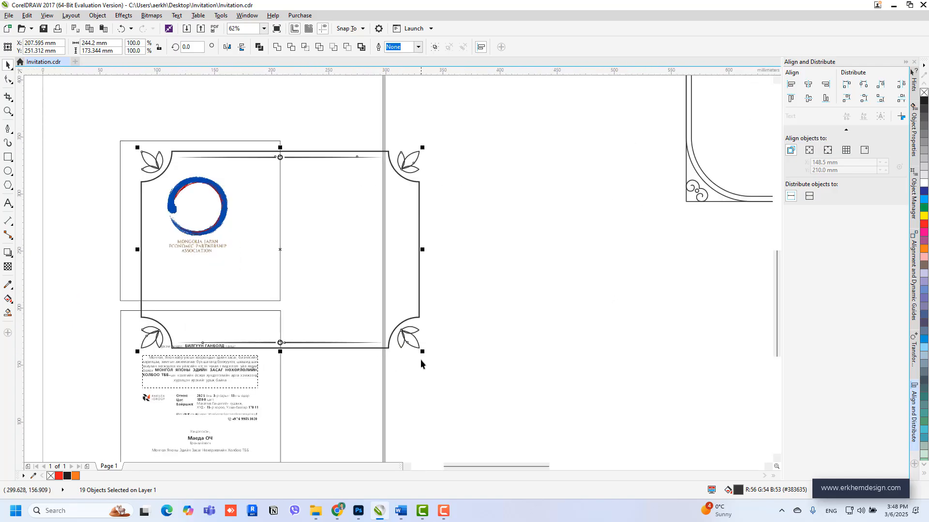
pyautogui.moveTo(422, 351); pyautogui.dragTo(222, 206)
pyautogui.scroll(3, 141, 153)
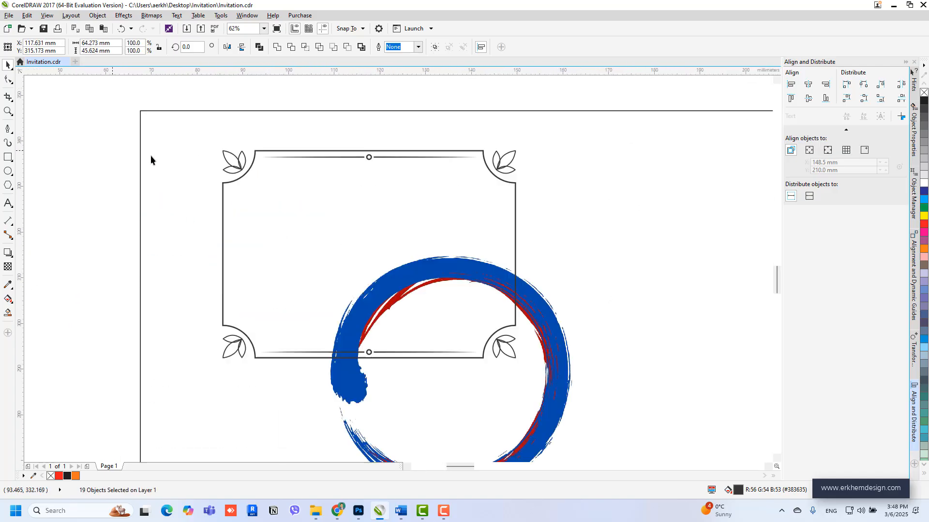
pyautogui.moveTo(236, 173); pyautogui.dragTo(197, 176)
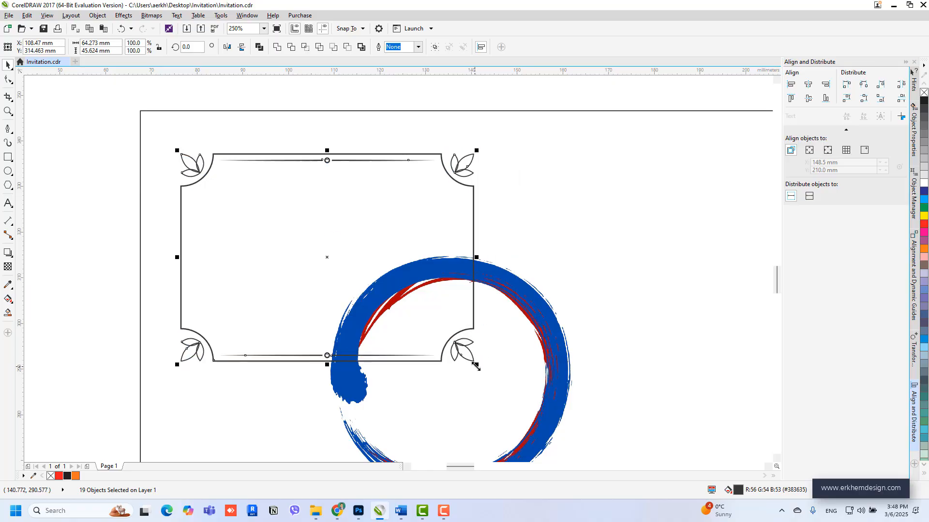
pyautogui.moveTo(476, 366); pyautogui.dragTo(406, 312)
pyautogui.scroll(-2, 320, 114)
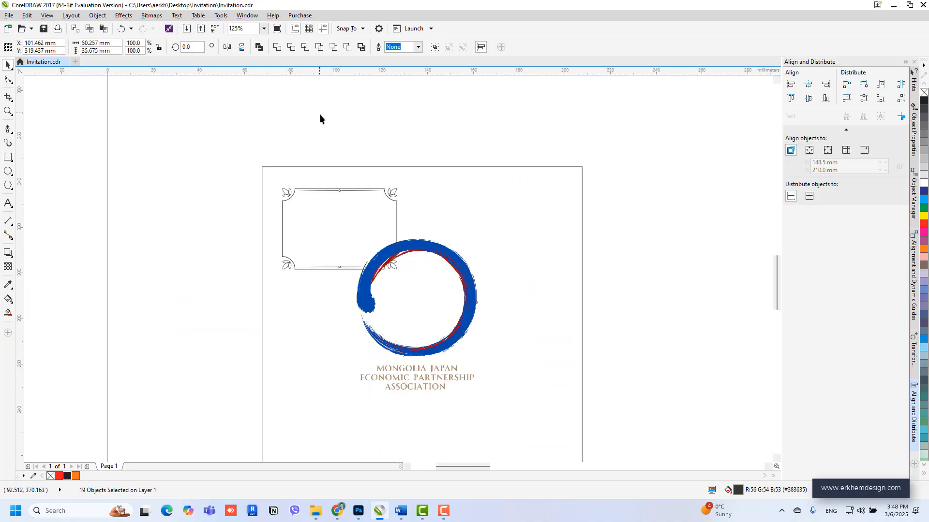
# Delete the frame's divider lines, small rings and leaf ornaments, keeping only the upper-left leaf and the outline.
pyautogui.click(321, 115)
pyautogui.scroll(2, 345, 193)
pyautogui.click(316, 192)
pyautogui.scroll(2, 318, 190)
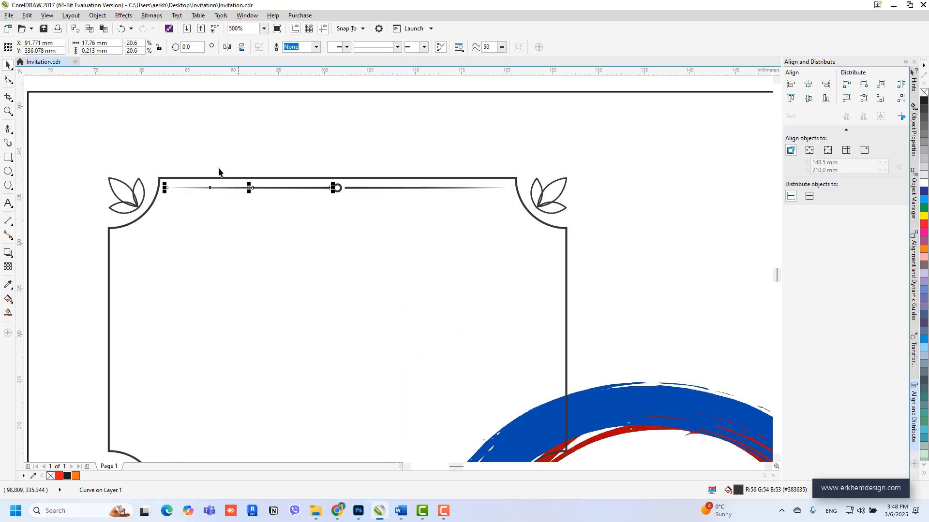
pyautogui.click(510, 225)
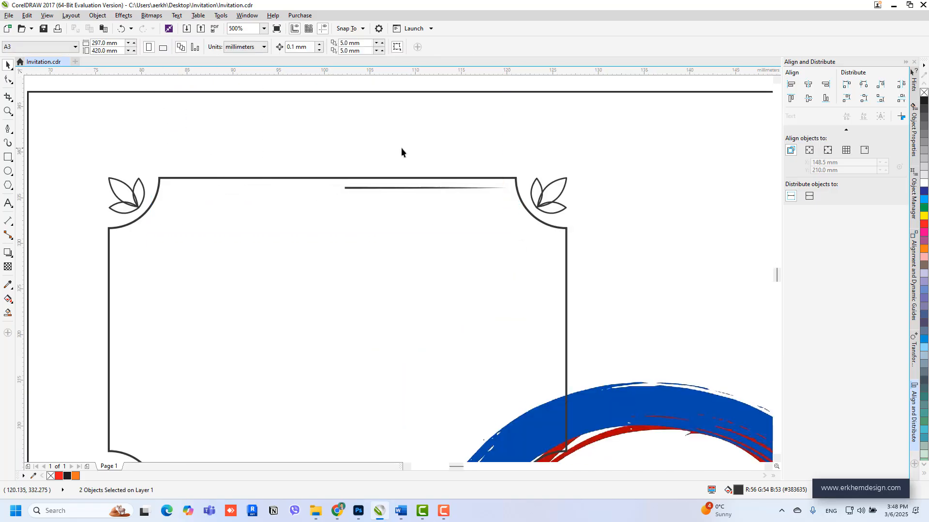
pyautogui.scroll(-4, 391, 166)
pyautogui.moveTo(524, 192); pyautogui.dragTo(525, 194)
pyautogui.press('Delete')
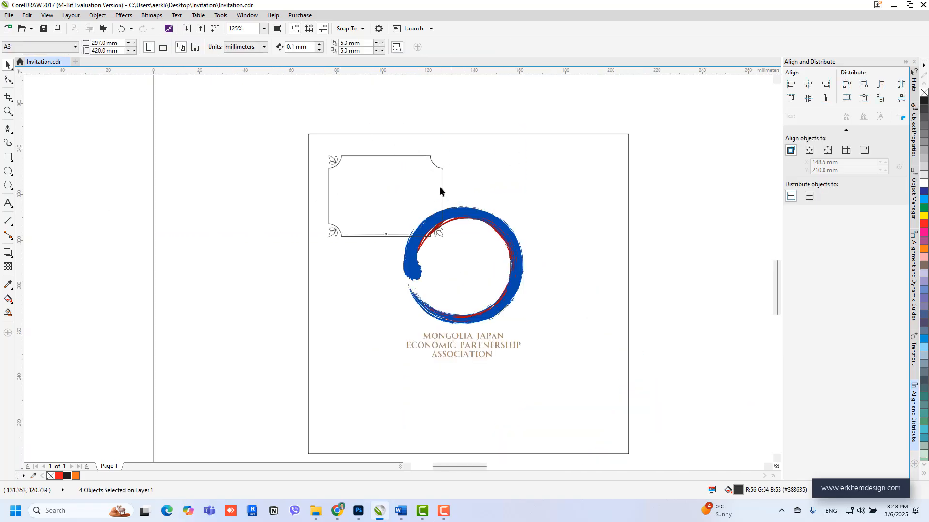
pyautogui.moveTo(272, 224); pyautogui.dragTo(486, 275)
pyautogui.press('Delete')
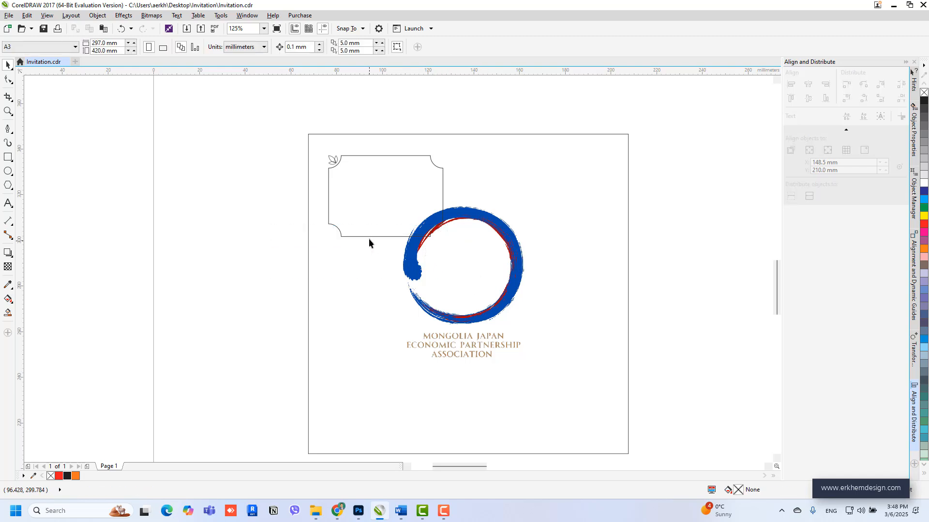
# Move the association logo out of the square to the empty area on its right.
pyautogui.click(405, 187)
pyautogui.click(387, 237)
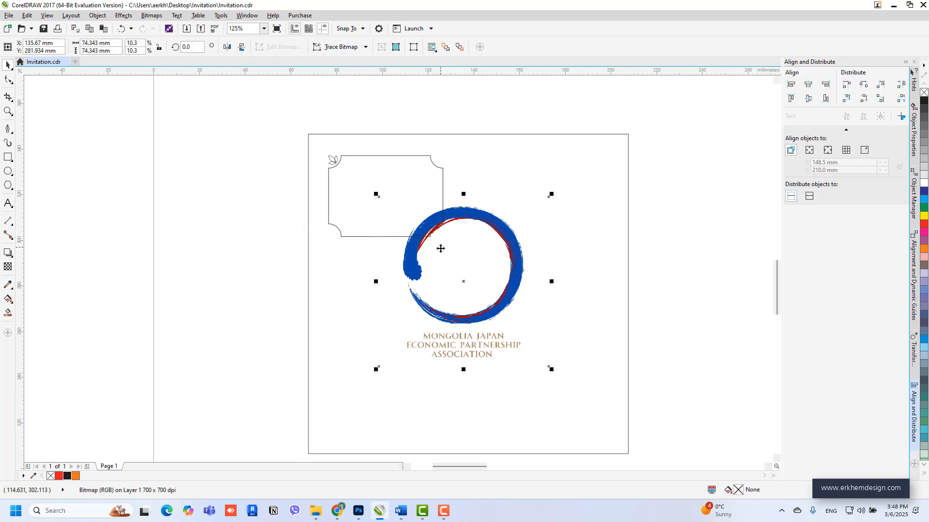
pyautogui.moveTo(440, 248); pyautogui.dragTo(700, 201)
pyautogui.click(385, 179)
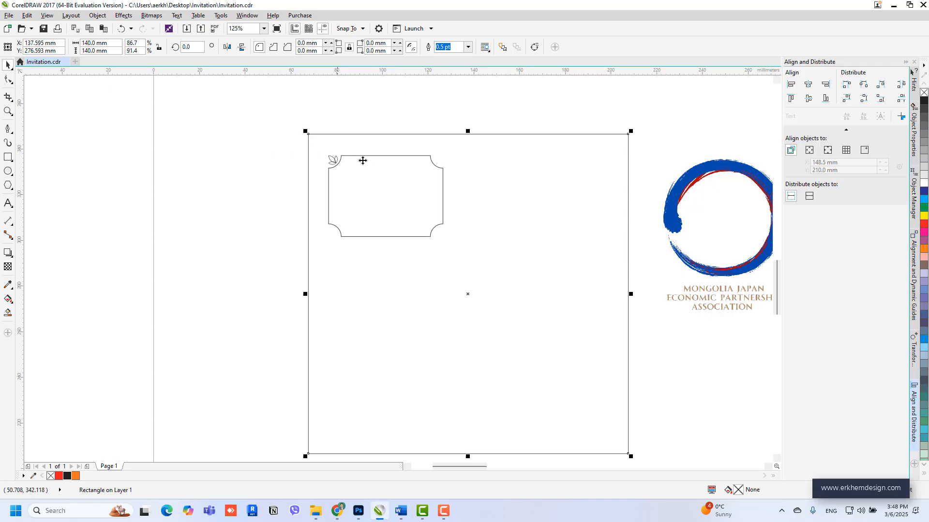
# Shrink the remaining frame and leaf to about 41 mm wide, shift them slightly upward and group them.
pyautogui.scroll(3, 362, 160)
pyautogui.moveTo(597, 343); pyautogui.dragTo(487, 291)
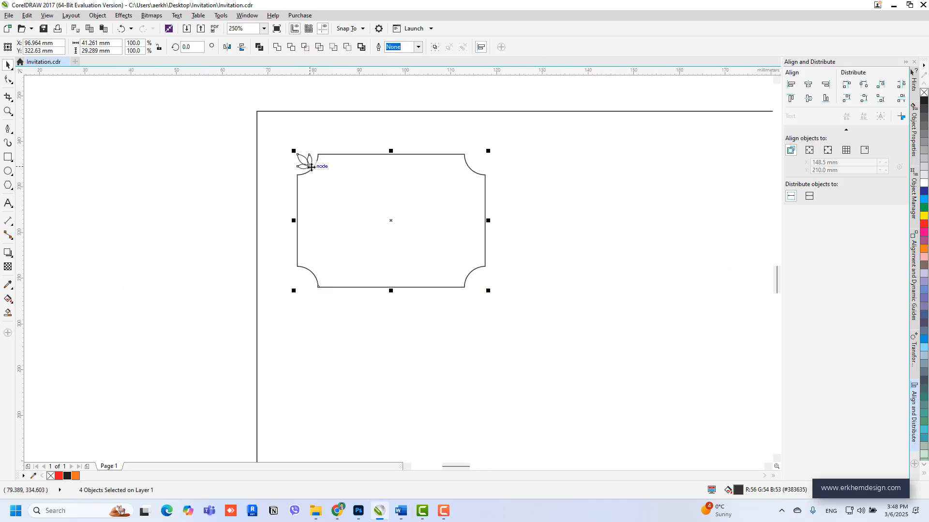
pyautogui.moveTo(305, 169); pyautogui.dragTo(306, 160)
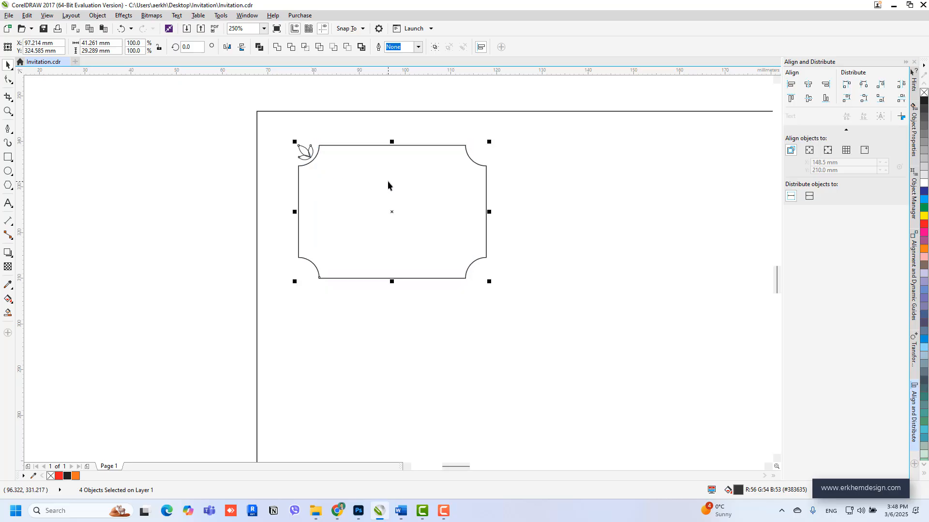
pyautogui.hotkey('ctrl', 'g')
# Draw two overlapping rectangles that cover all but the frame's upper-left quarter and weld them into one shape.
pyautogui.click(8, 157)
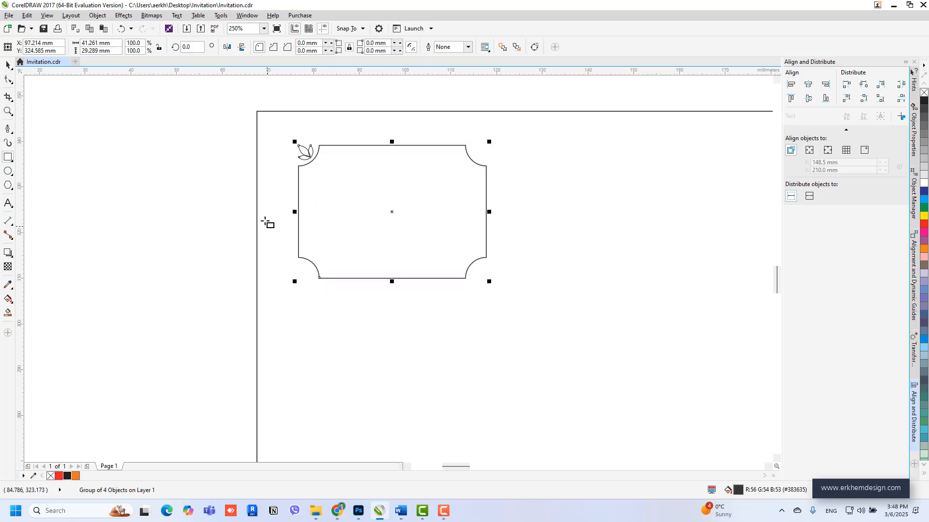
pyautogui.moveTo(262, 219); pyautogui.dragTo(554, 349)
pyautogui.moveTo(400, 123); pyautogui.dragTo(581, 327)
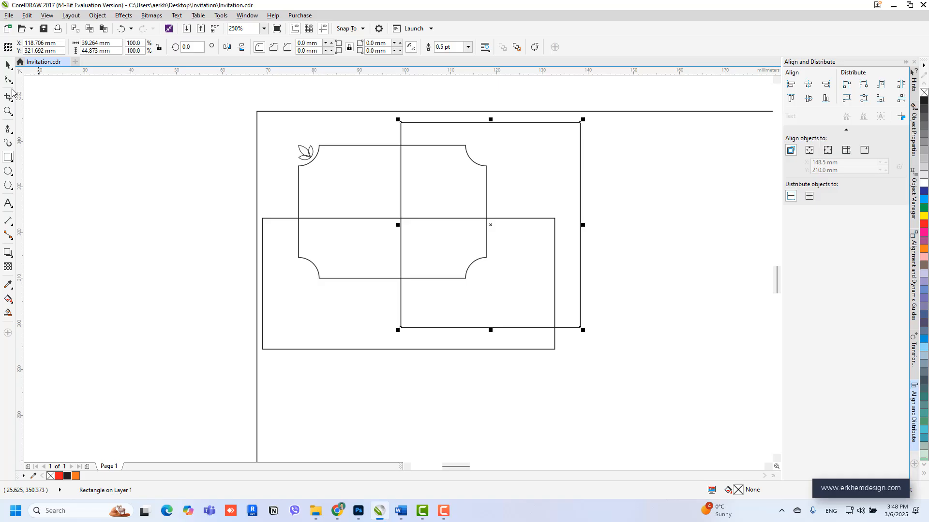
pyautogui.keyDown('shift'); pyautogui.click(341, 325); pyautogui.keyUp('shift')
pyautogui.click(278, 46)
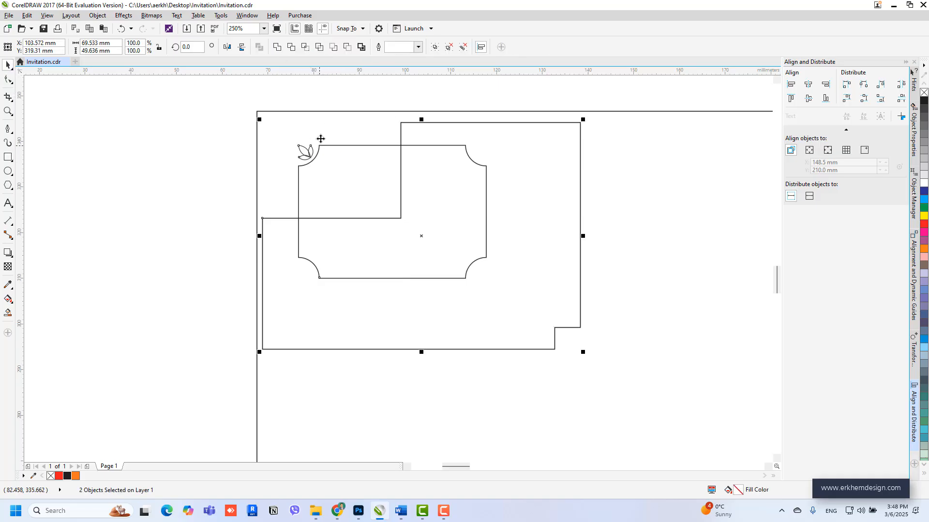
# Cut the welded shape out of the frame group, keeping only the upper-left corner piece, and ungroup the remaining objects.
pyautogui.click(346, 47)
pyautogui.click(300, 175)
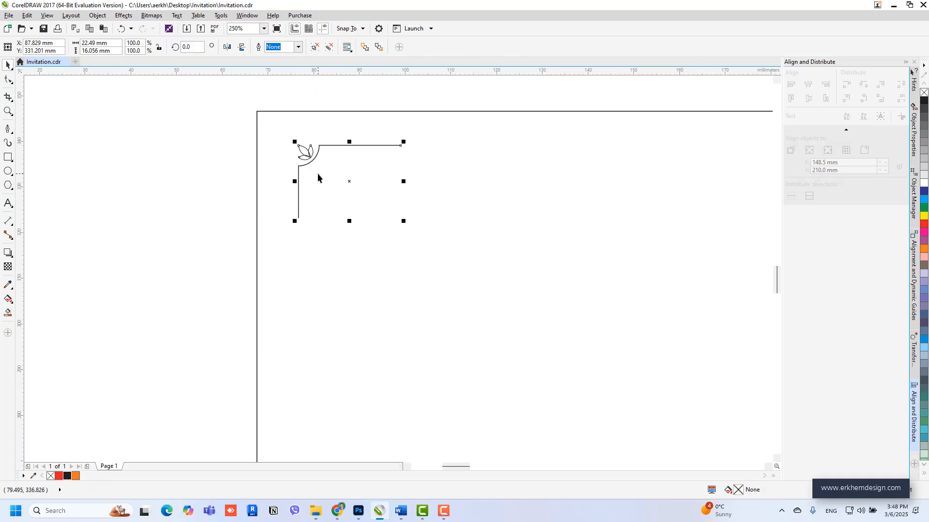
pyautogui.click(314, 46)
pyautogui.scroll(-2, 202, 212)
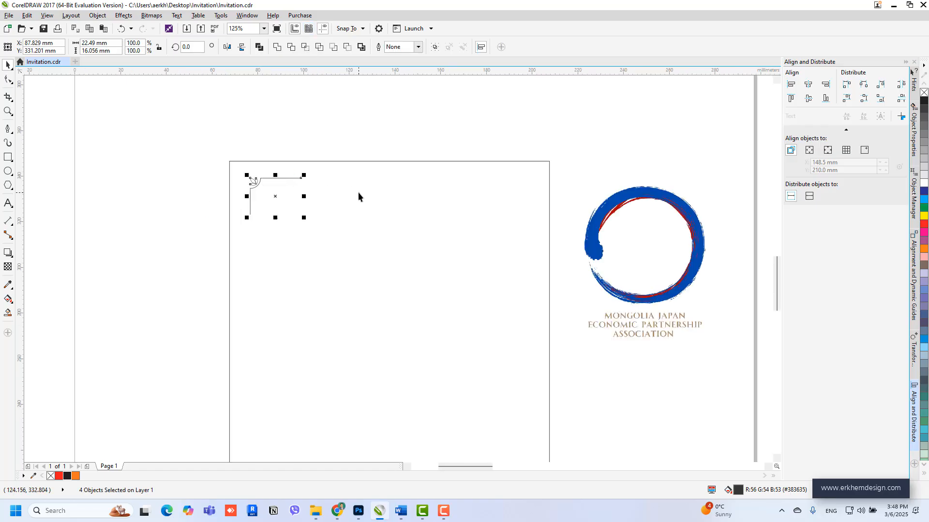
# Place a horizontally mirrored duplicate of the corner ornament in the square's upper-right corner and align the tops of both.
pyautogui.hotkey('ctrl', 'd')
pyautogui.click(227, 47)
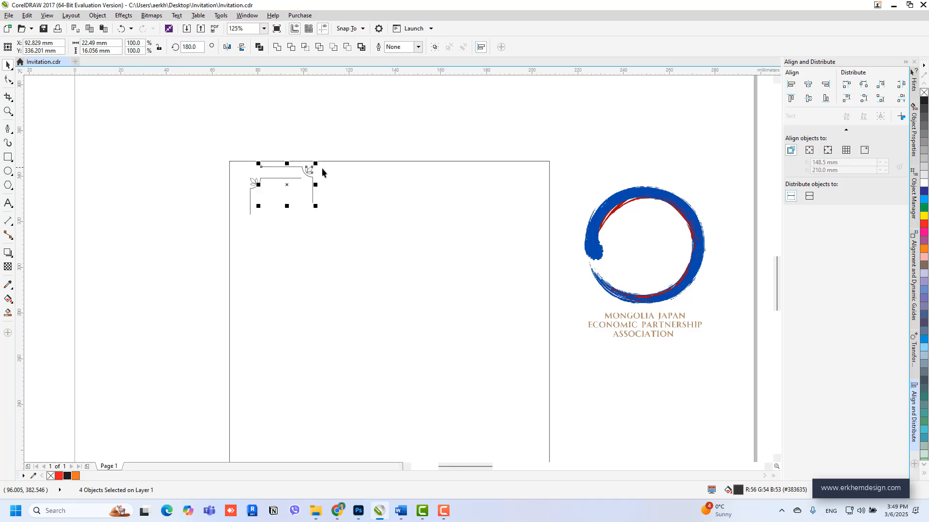
pyautogui.moveTo(321, 167); pyautogui.dragTo(516, 213)
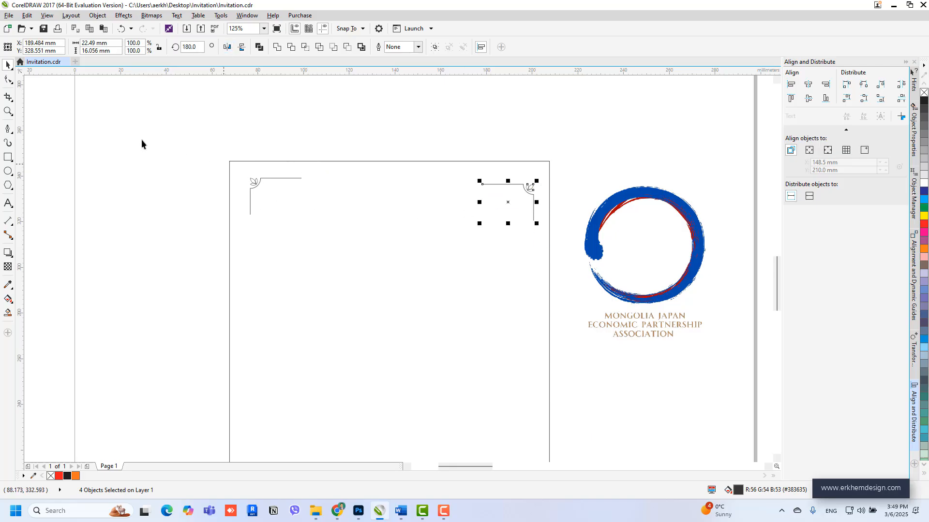
pyautogui.moveTo(142, 143); pyautogui.dragTo(529, 239)
pyautogui.press('t')
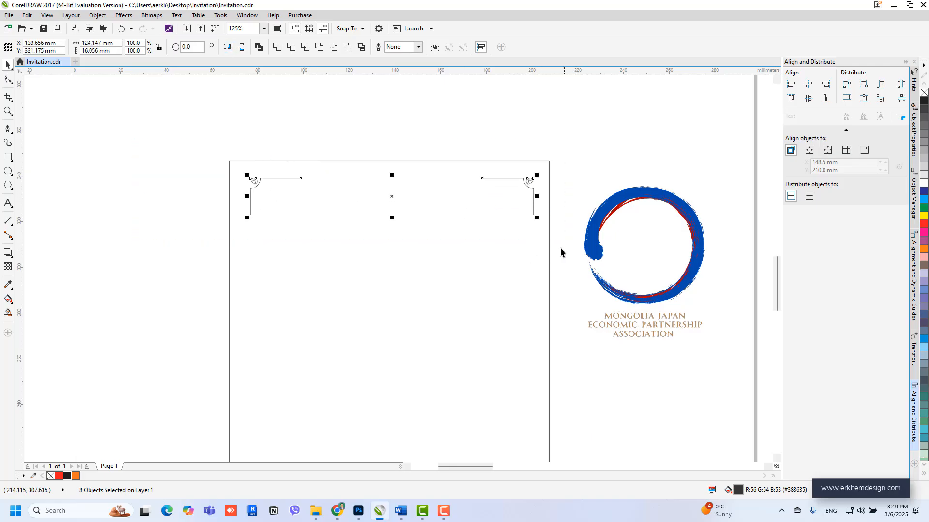
# Group the two corner ornaments and center the group horizontally on the square.
pyautogui.hotkey('ctrl', 'g')
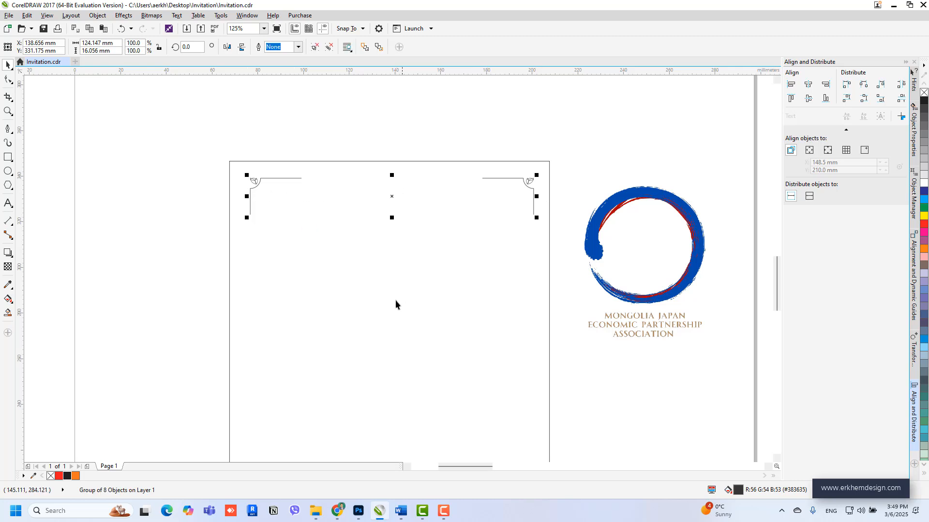
pyautogui.keyDown('shift'); pyautogui.click(394, 300); pyautogui.keyUp('shift')
pyautogui.press('c')
pyautogui.press('Escape')
# Enlarge the grouped corner ornaments to 105%, about 130 mm wide, around their center.
pyautogui.moveTo(172, 147); pyautogui.dragTo(550, 244)
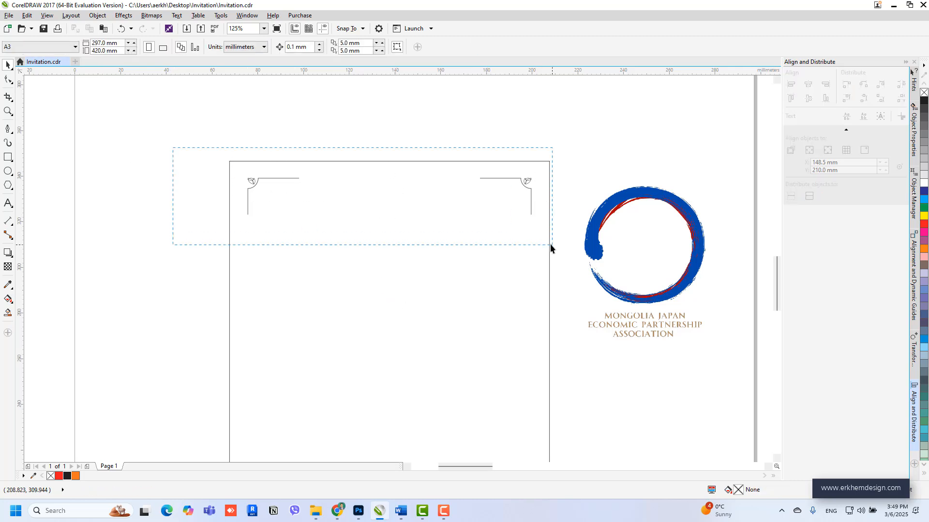
pyautogui.scroll(3, 550, 244)
pyautogui.moveTo(529, 212); pyautogui.dragTo(540, 221)
pyautogui.scroll(-1, 480, 215)
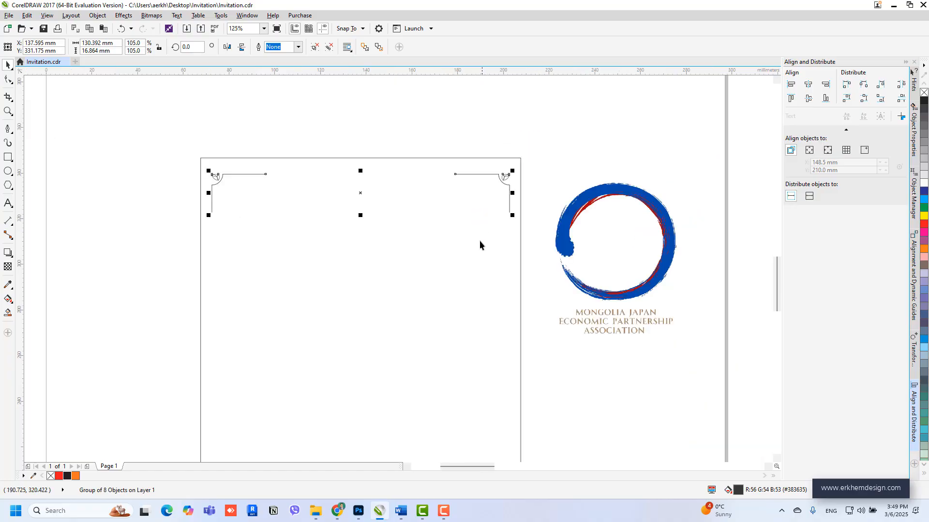
# Ungroup the pair of corner ornaments and select the pieces of the upper-left one.
pyautogui.keyDown('shift'); pyautogui.click(436, 275); pyautogui.keyUp('shift')
pyautogui.keyDown('shift'); pyautogui.click(252, 177); pyautogui.keyUp('shift')
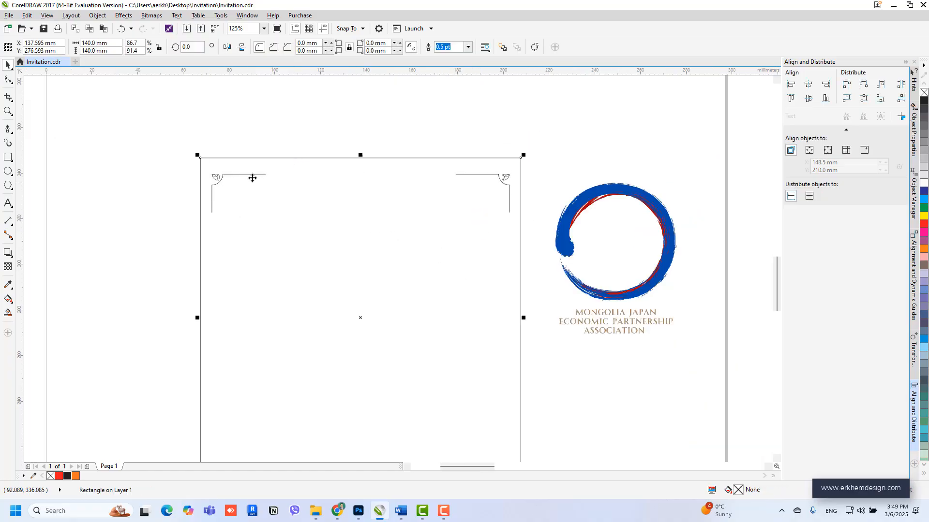
pyautogui.click(225, 177)
pyautogui.moveTo(544, 234); pyautogui.dragTo(545, 235)
pyautogui.click(111, 125)
pyautogui.moveTo(111, 125); pyautogui.dragTo(525, 232)
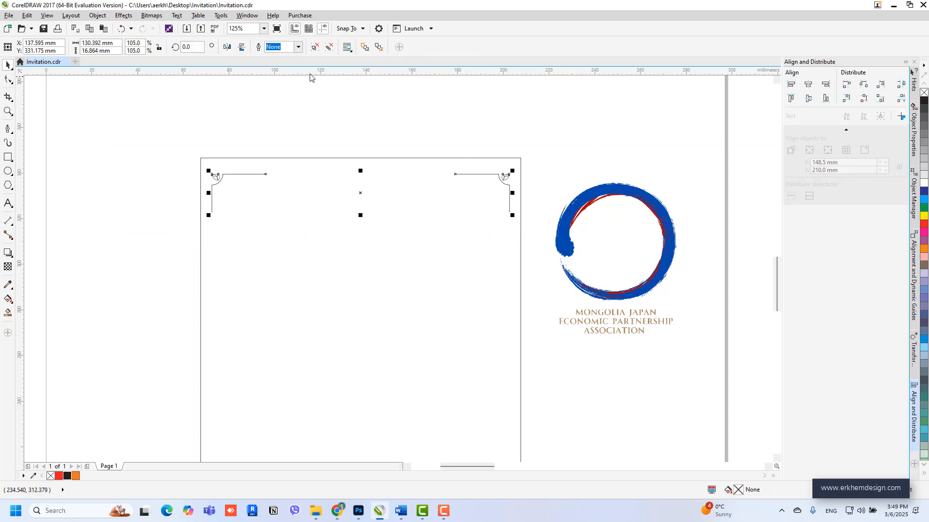
pyautogui.click(315, 47)
pyautogui.moveTo(170, 115); pyautogui.dragTo(290, 232)
pyautogui.scroll(1, 237, 173)
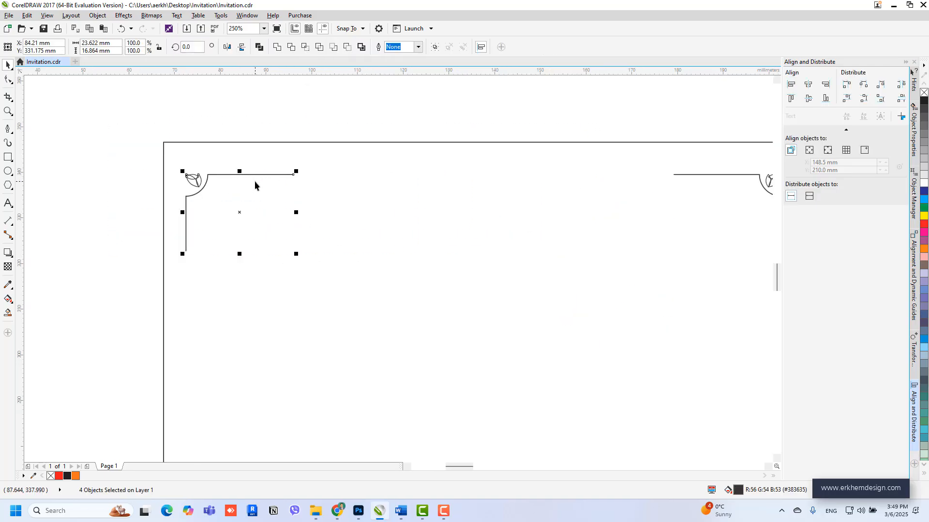
pyautogui.scroll(-1, 229, 194)
# Undo the ungrouping, scaling, centering, grouping and placement of the corner ornaments, and delete the mirrored duplicate.
pyautogui.hotkey('ctrl', 'z')
pyautogui.hotkey('ctrl', 'z')
pyautogui.hotkey('ctrl', 'z')
pyautogui.hotkey('ctrl', 'z')
pyautogui.hotkey('ctrl', 'z')
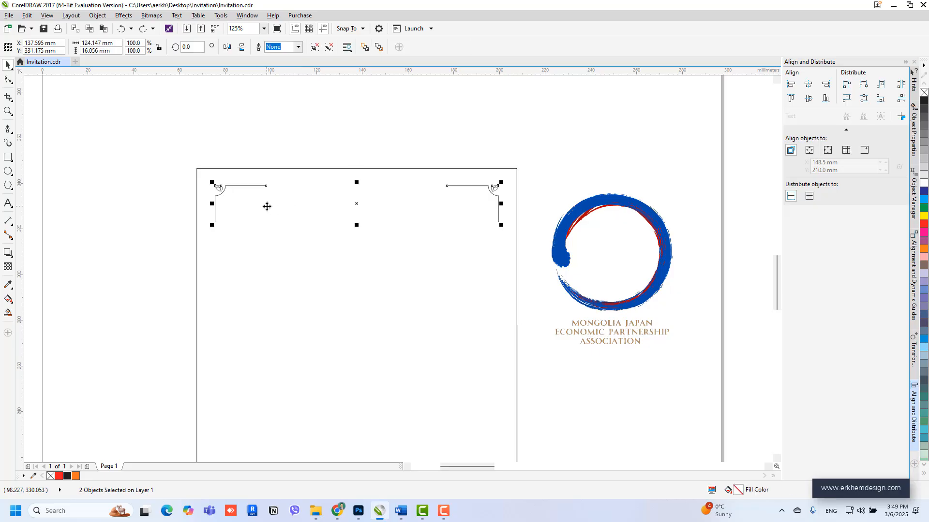
pyautogui.hotkey('ctrl', 'z')
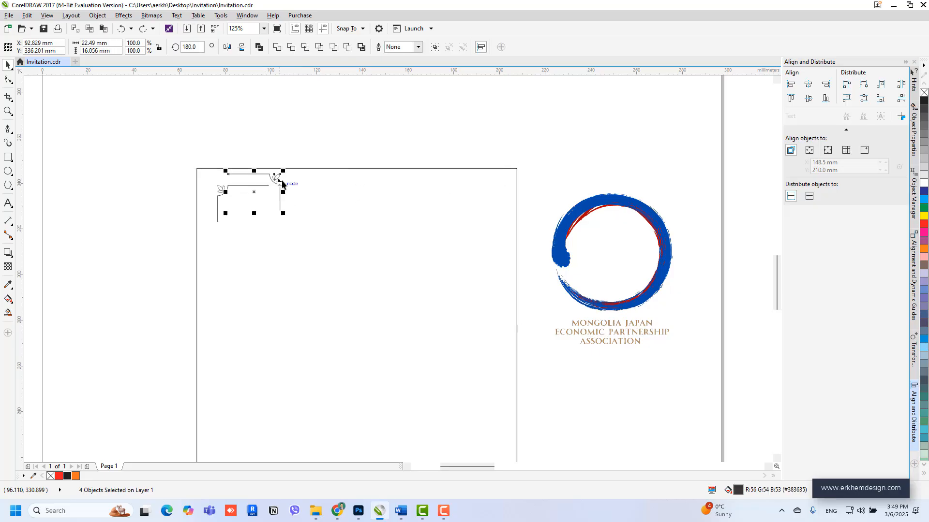
pyautogui.moveTo(275, 179); pyautogui.dragTo(439, 183)
pyautogui.press('Delete')
# Group the upper-left corner ornament and place a horizontally mirrored copy of it near the square's upper-right corner.
pyautogui.moveTo(175, 179); pyautogui.dragTo(296, 250)
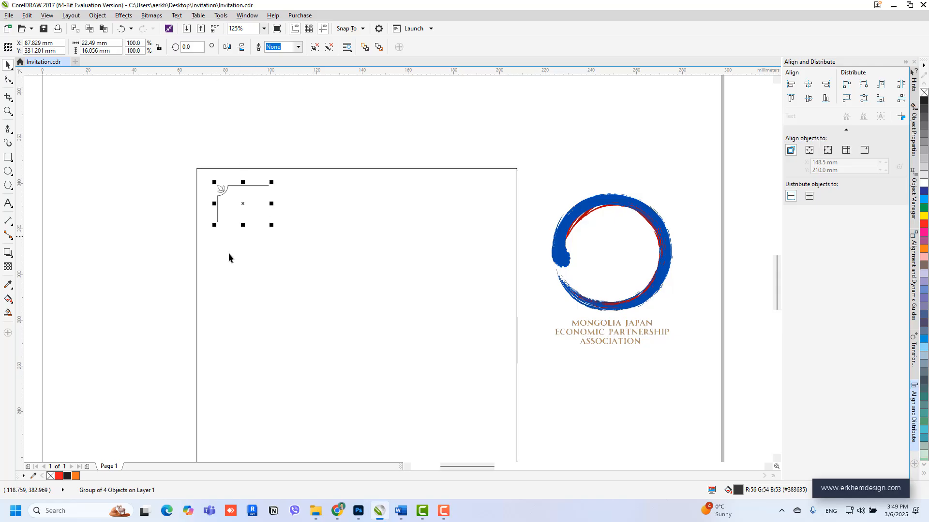
pyautogui.scroll(2, 219, 199)
pyautogui.scroll(-2, 266, 228)
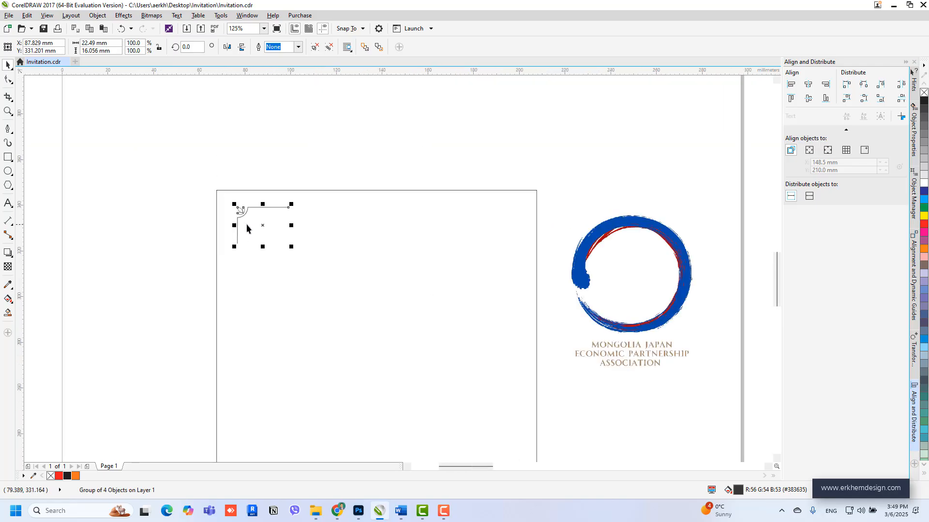
pyautogui.click(232, 50)
pyautogui.moveTo(311, 218); pyautogui.dragTo(524, 223)
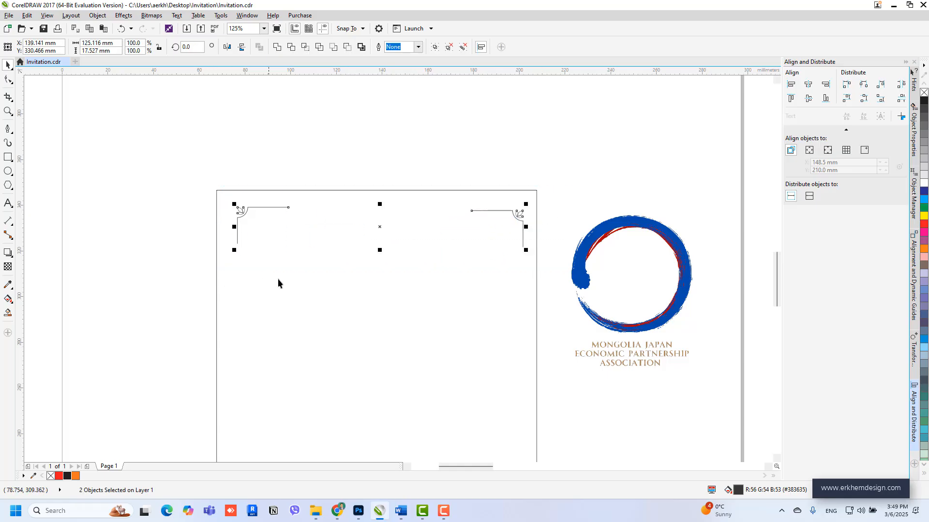
# Move the upper-left corner ornament outward so it is level with the mirrored one and similarly spaced from the square's side.
pyautogui.moveTo(164, 110); pyautogui.dragTo(300, 270)
pyautogui.moveTo(244, 215); pyautogui.dragTo(236, 219)
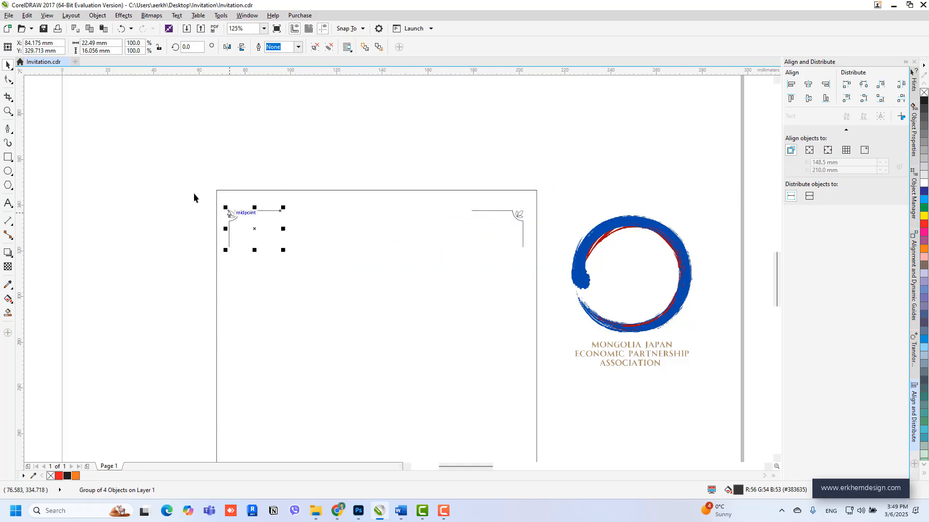
pyautogui.moveTo(169, 162); pyautogui.dragTo(528, 276)
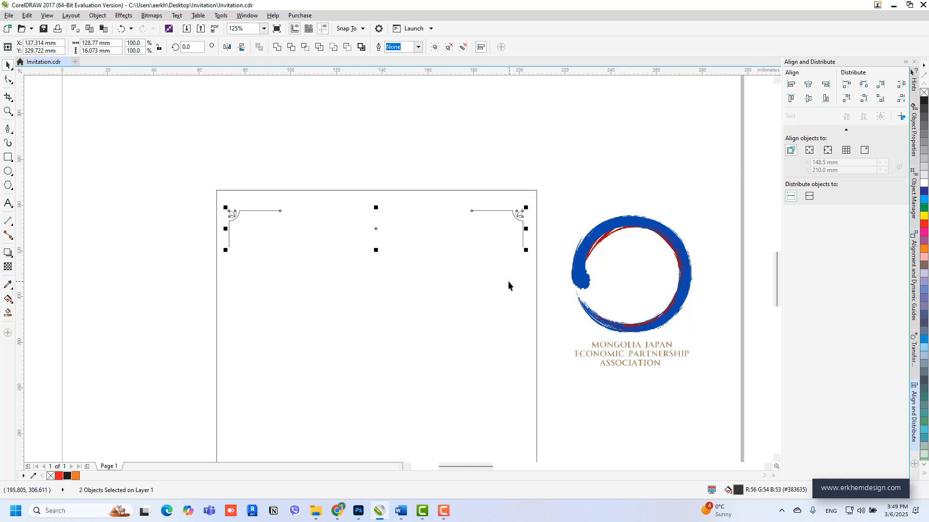
pyautogui.click(366, 150)
# Ungroup the upper-left corner ornament and extend its horizontal line to join the upper-right ornament's line.
pyautogui.click(231, 215)
pyautogui.click(319, 49)
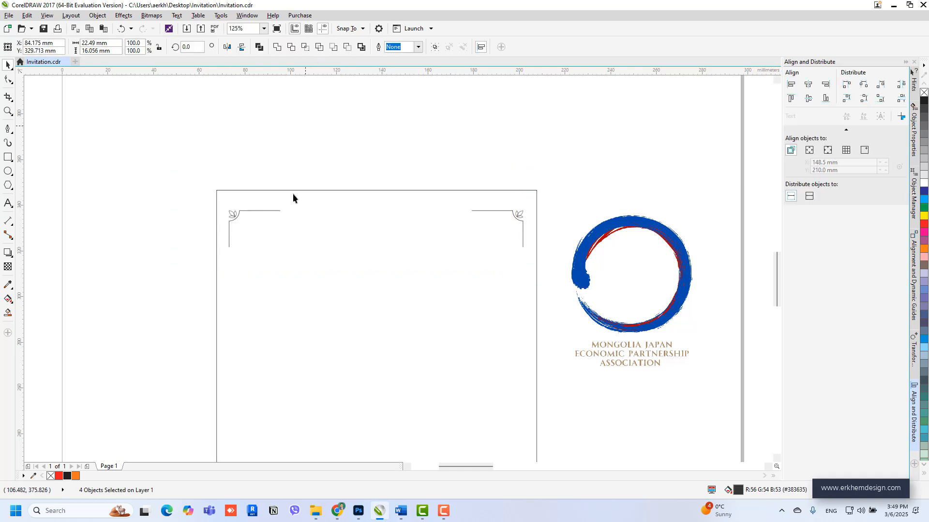
pyautogui.scroll(2, 270, 212)
pyautogui.click(272, 213)
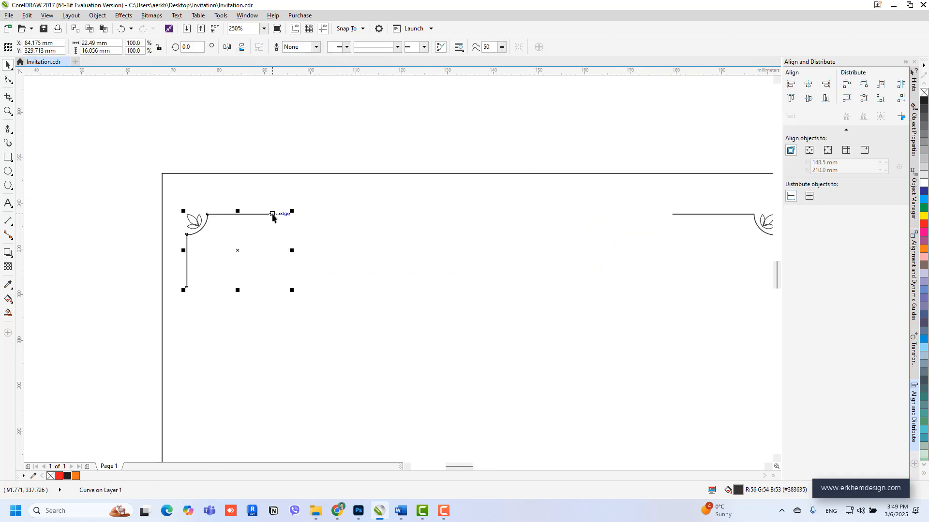
pyautogui.click(10, 82)
pyautogui.scroll(-1, 204, 199)
pyautogui.scroll(1, 254, 211)
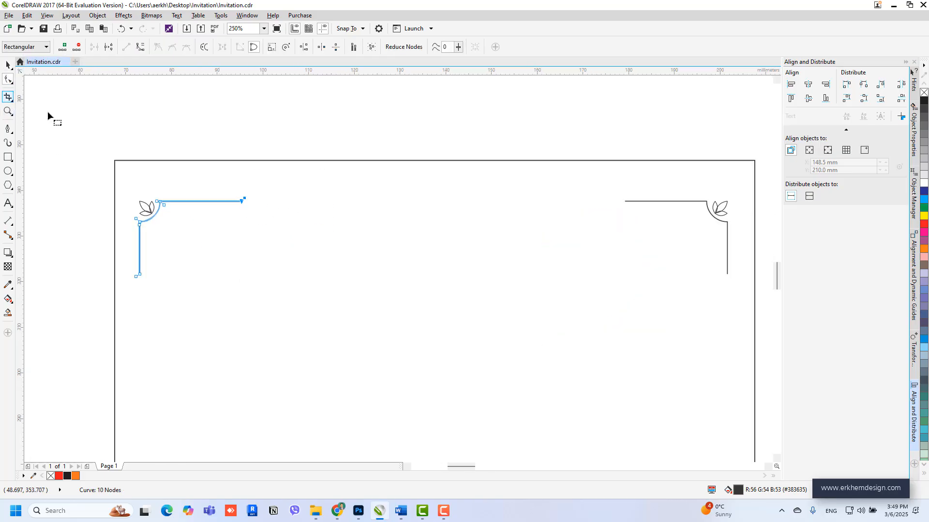
pyautogui.moveTo(243, 200); pyautogui.dragTo(666, 208)
pyautogui.click(6, 65)
pyautogui.click(338, 142)
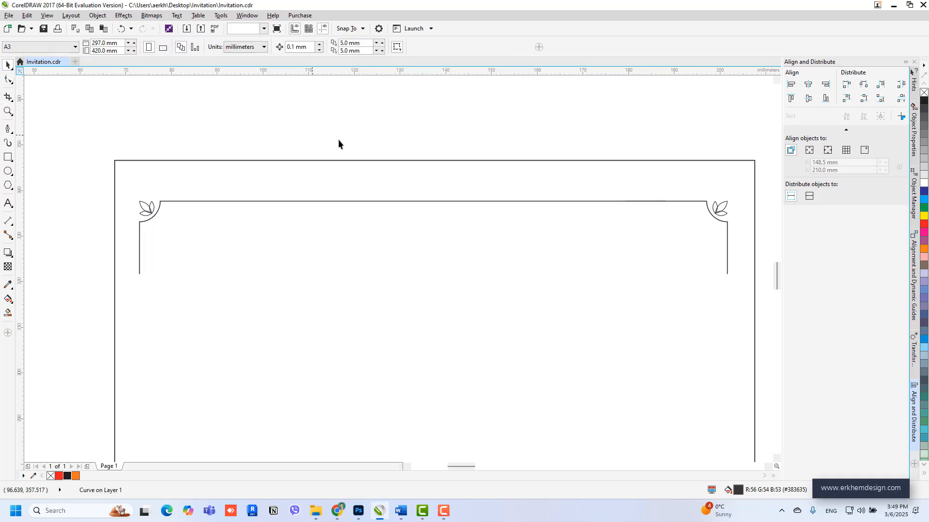
# Weld all pieces of the two upper corner ornaments and their connecting line into a single curve.
pyautogui.scroll(1, 652, 206)
pyautogui.scroll(-2, 509, 189)
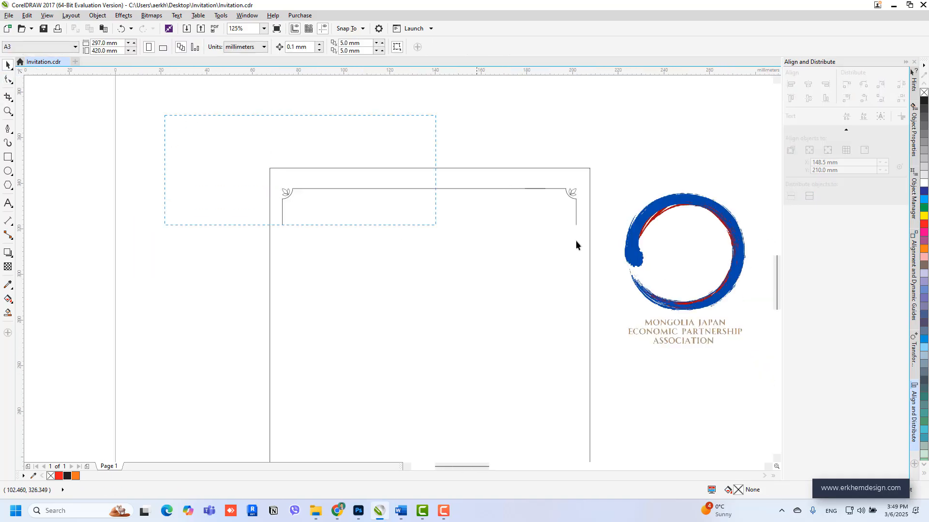
pyautogui.click(276, 47)
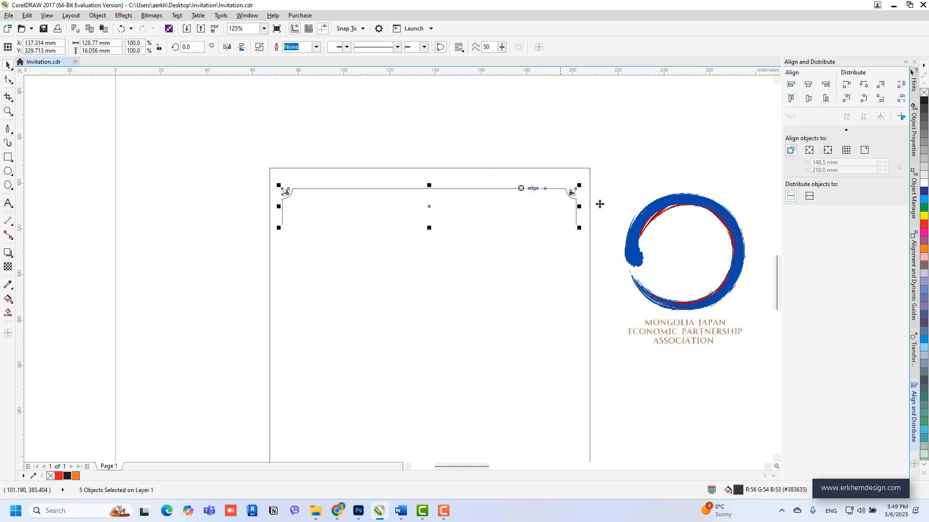
pyautogui.scroll(3, 617, 191)
pyautogui.scroll(-3, 547, 161)
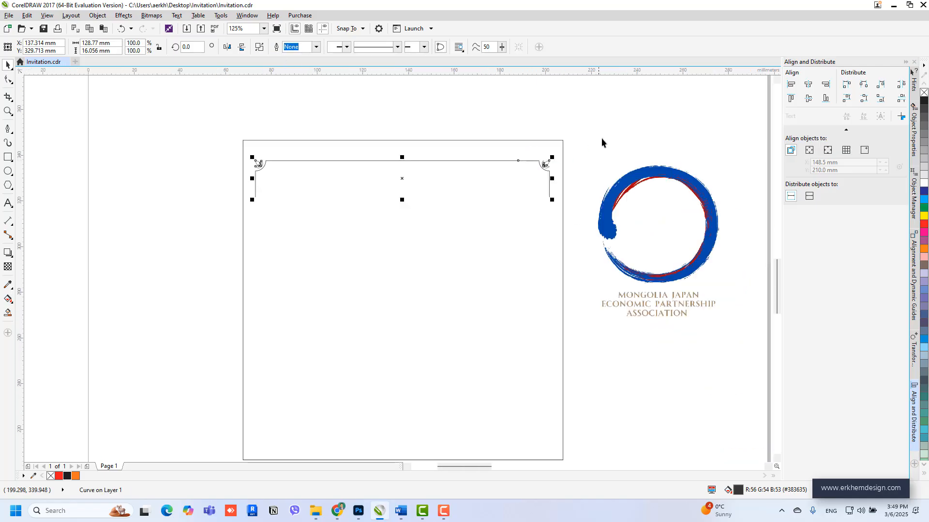
# Duplicate the upper ornament piece, mirror the copy vertically and place it near the card square's lower edge.
pyautogui.hotkey('ctrl', 'd')
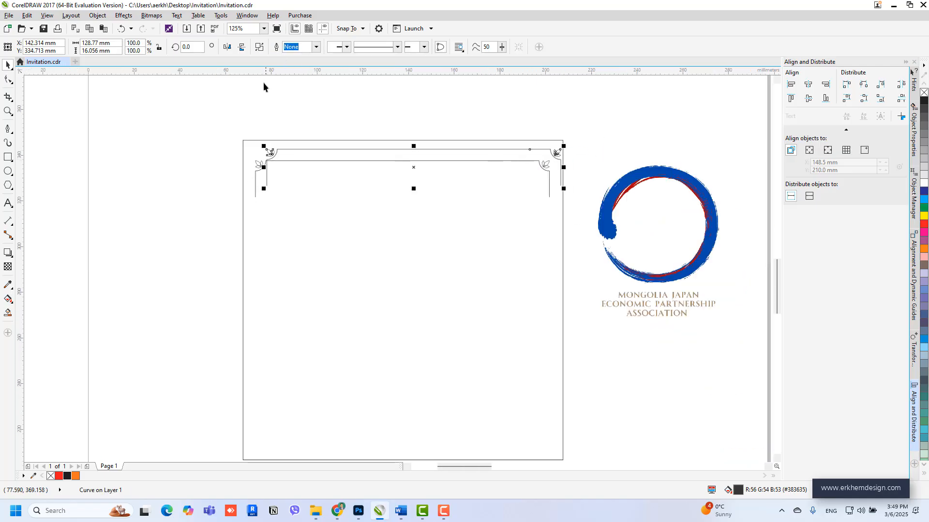
pyautogui.click(242, 47)
pyautogui.moveTo(415, 169); pyautogui.dragTo(404, 432)
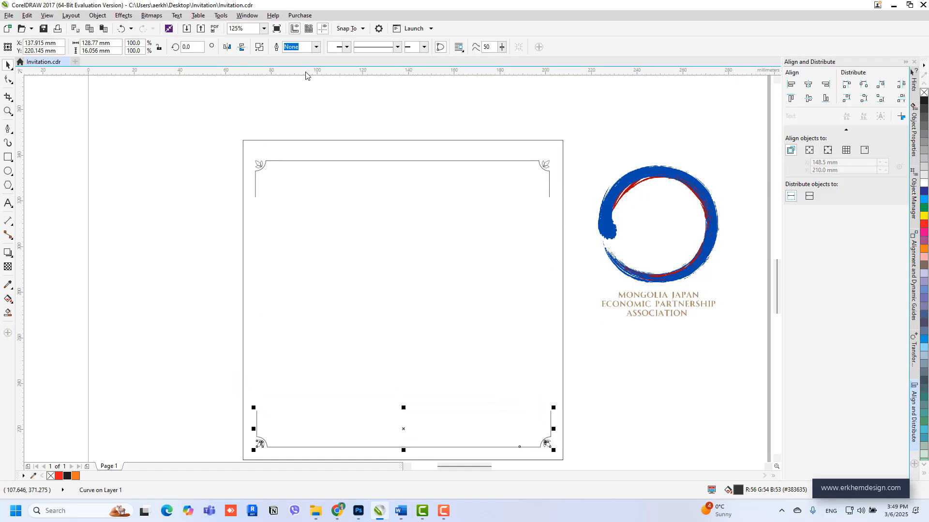
# Draw a spacer square about 5.5 mm wide between the card's left edge and the ornament, and align its top with the card's.
pyautogui.scroll(2, 306, 145)
pyautogui.scroll(-2, 219, 158)
pyautogui.press('F6')
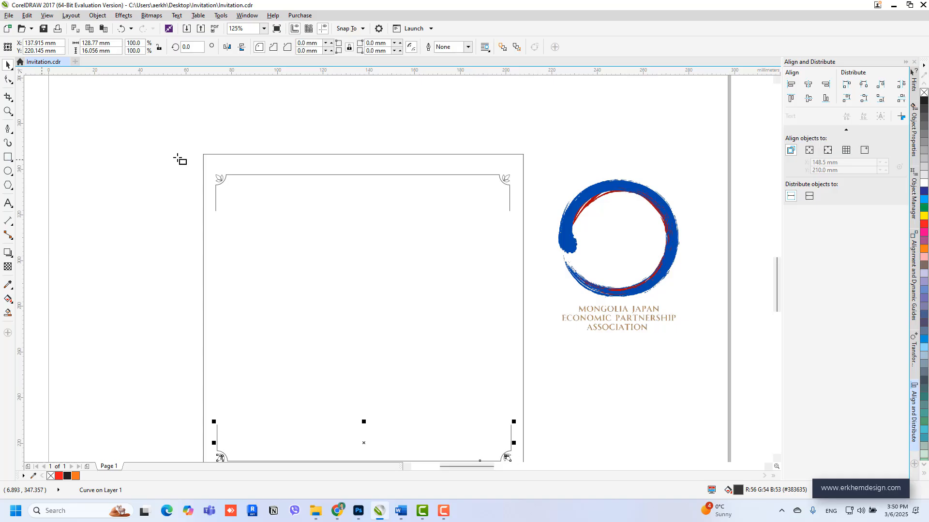
pyautogui.scroll(4, 213, 177)
pyautogui.moveTo(208, 226); pyautogui.dragTo(258, 269)
pyautogui.click(9, 68)
pyautogui.keyDown('shift'); pyautogui.click(275, 164); pyautogui.keyUp('shift')
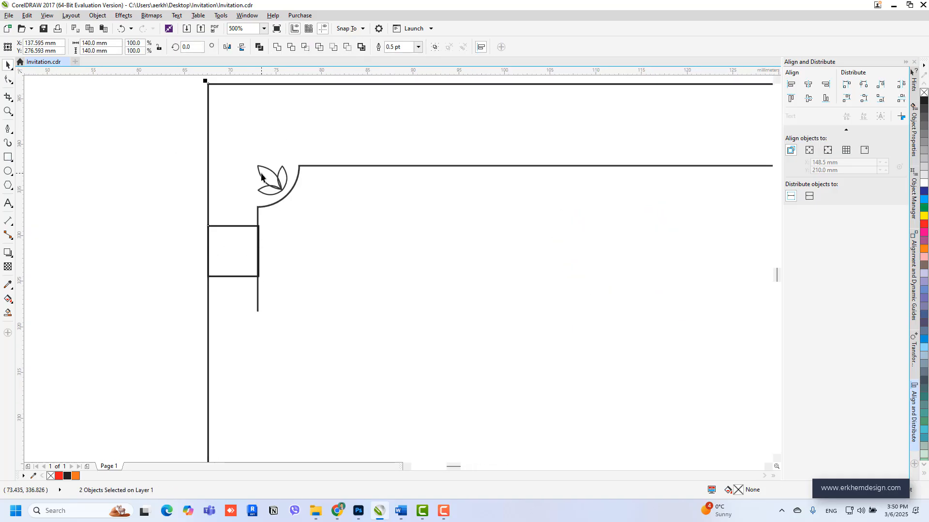
pyautogui.press('t')
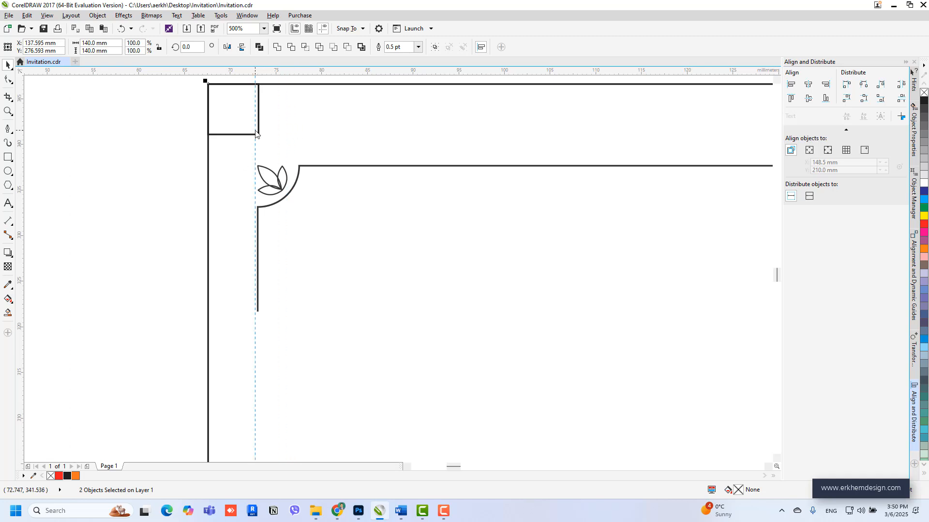
# Place vertical and horizontal guidelines on the spacer's inner corner and move the upper ornament piece to meet them.
pyautogui.moveTo(258, 137); pyautogui.dragTo(258, 136)
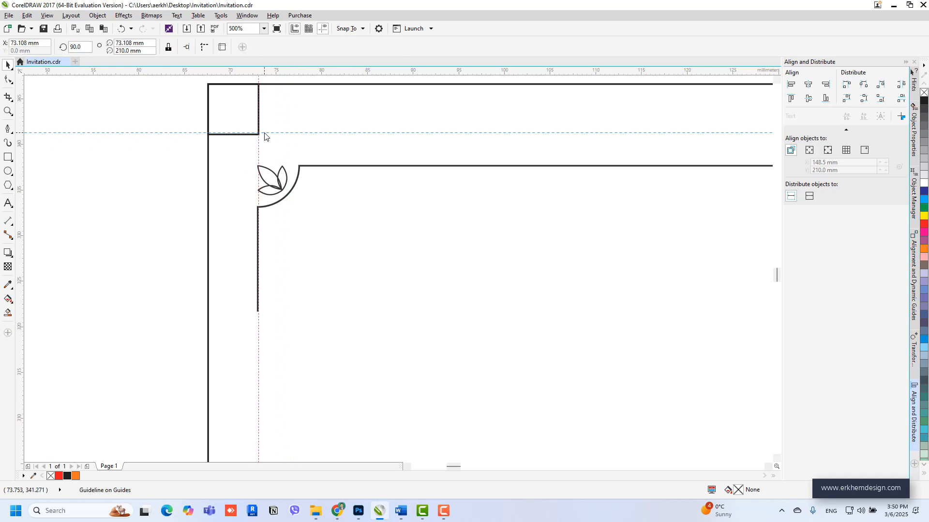
pyautogui.moveTo(312, 170); pyautogui.dragTo(313, 139)
pyautogui.press('Right')
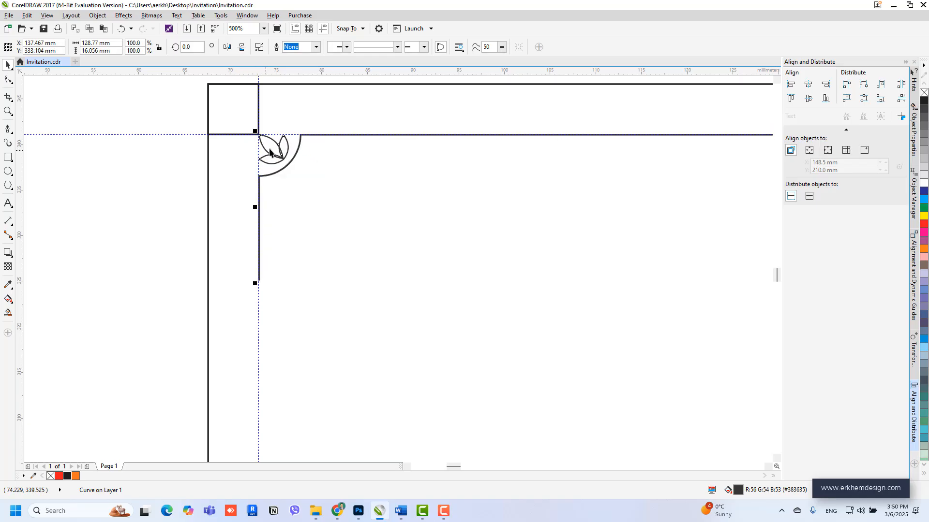
# Align the spacer square to the card's upper-right corner and compare it with the ornament's margin there.
pyautogui.scroll(-2, 178, 122)
pyautogui.click(192, 117)
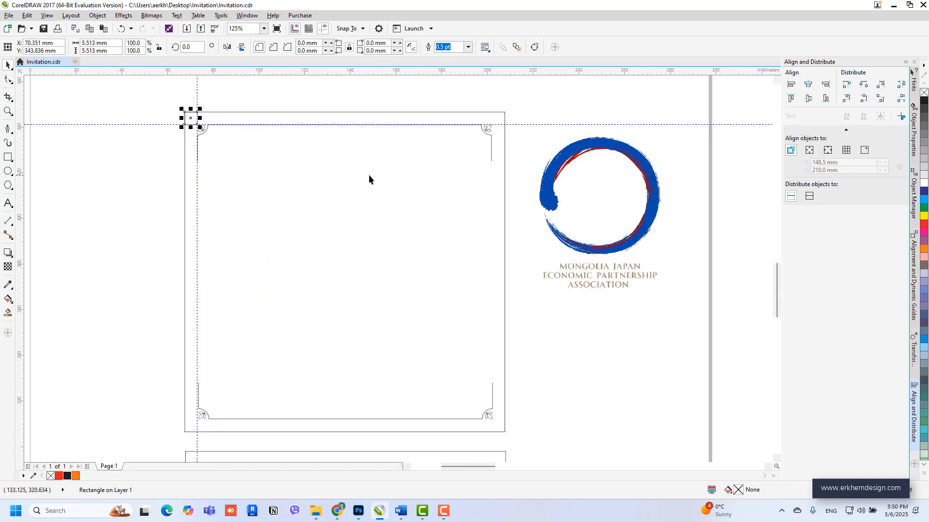
pyautogui.keyDown('shift'); pyautogui.click(384, 172); pyautogui.keyUp('shift')
pyautogui.scroll(2, 535, 115)
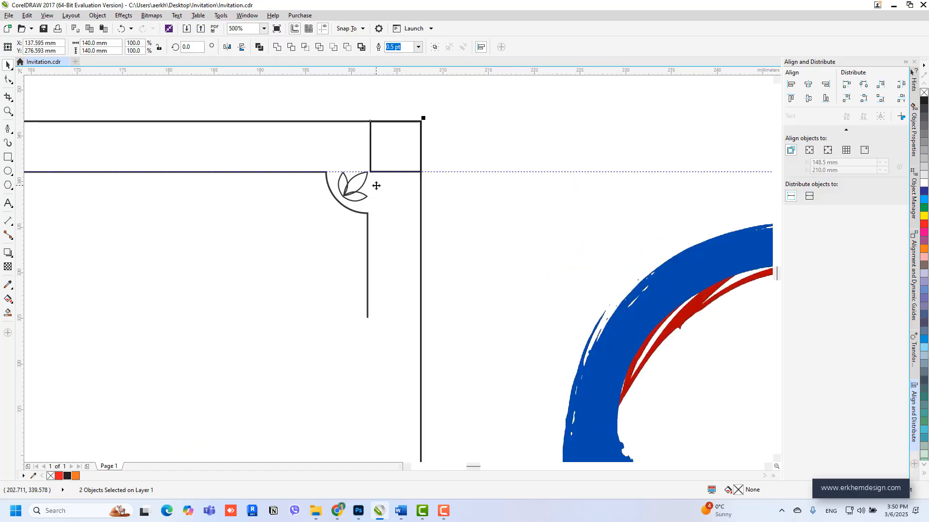
pyautogui.scroll(-2, 395, 144)
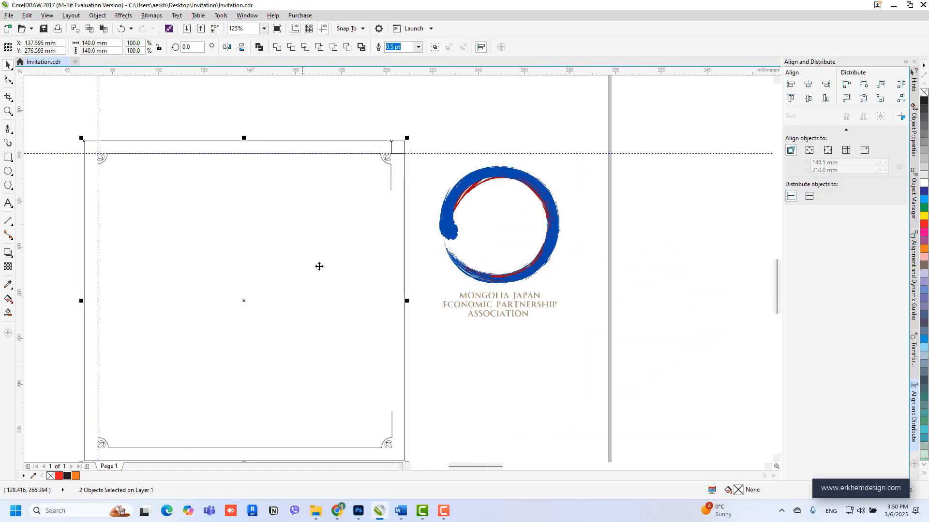
# Align the spacer square to the card's lower-right corner and compare it with the lower ornament's margin.
pyautogui.scroll(-1, 320, 267)
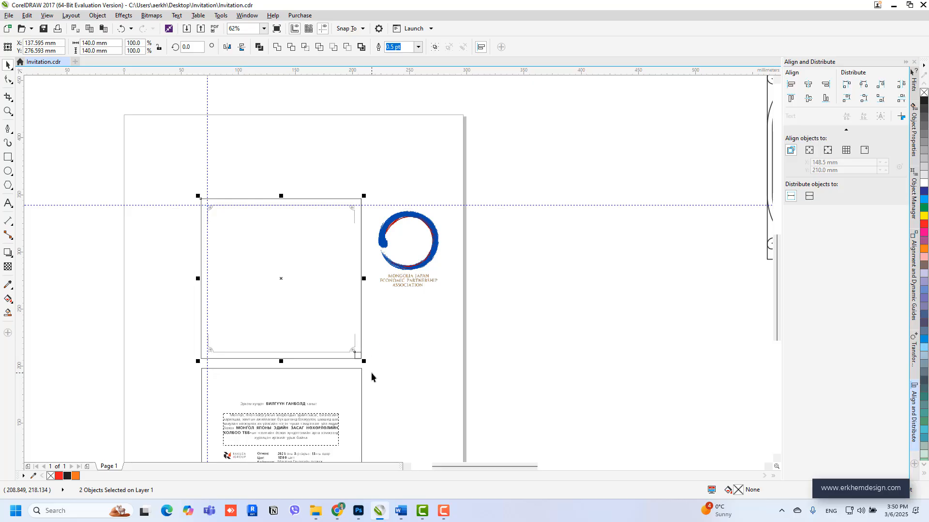
pyautogui.scroll(3, 367, 373)
pyautogui.click(333, 297)
pyautogui.scroll(1, 333, 298)
pyautogui.click(369, 278)
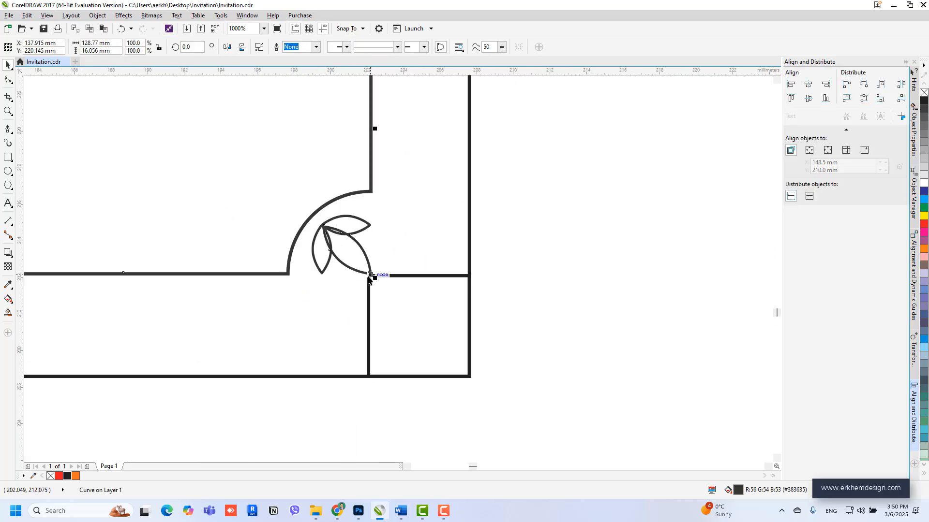
# Delete the spacer square and align the lower ornament piece horizontally with the upper one.
pyautogui.scroll(-4, 441, 280)
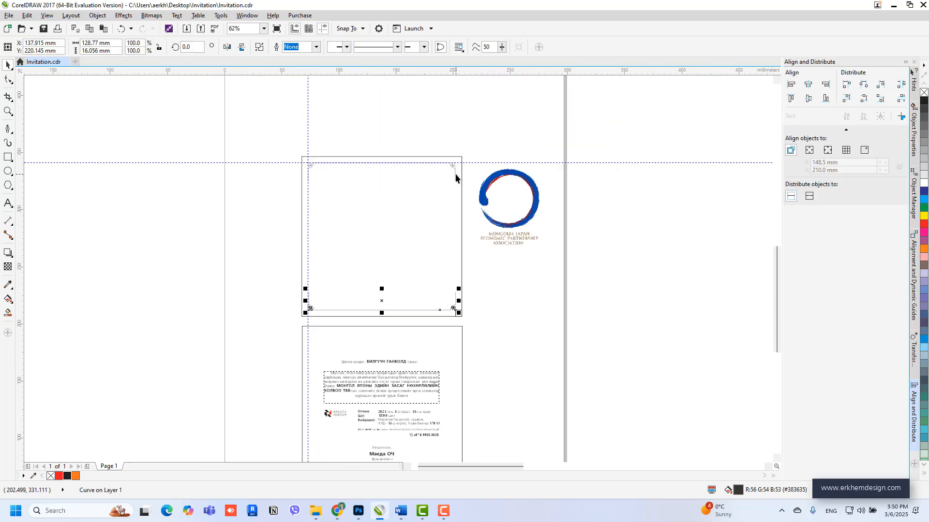
pyautogui.click(501, 283)
pyautogui.click(458, 314)
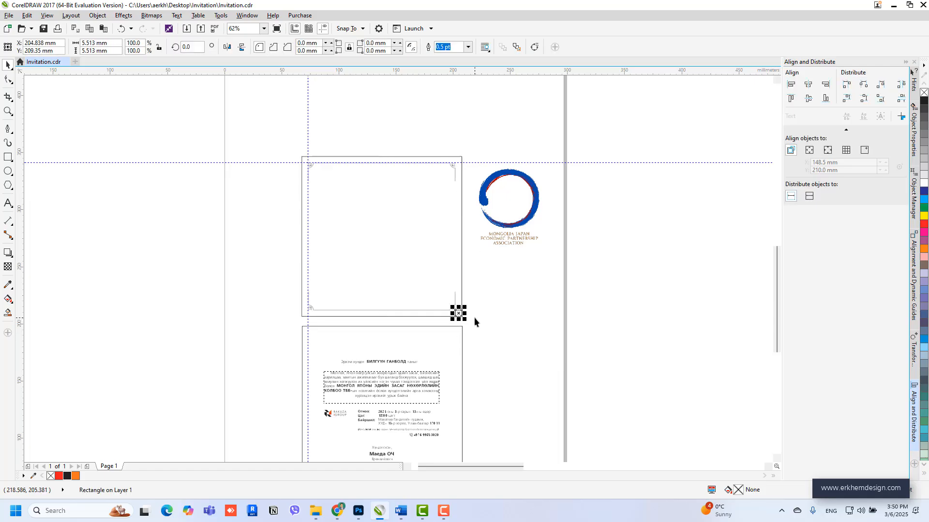
pyautogui.press('Delete')
pyautogui.scroll(2, 461, 311)
pyautogui.click(435, 284)
pyautogui.scroll(-2, 485, 306)
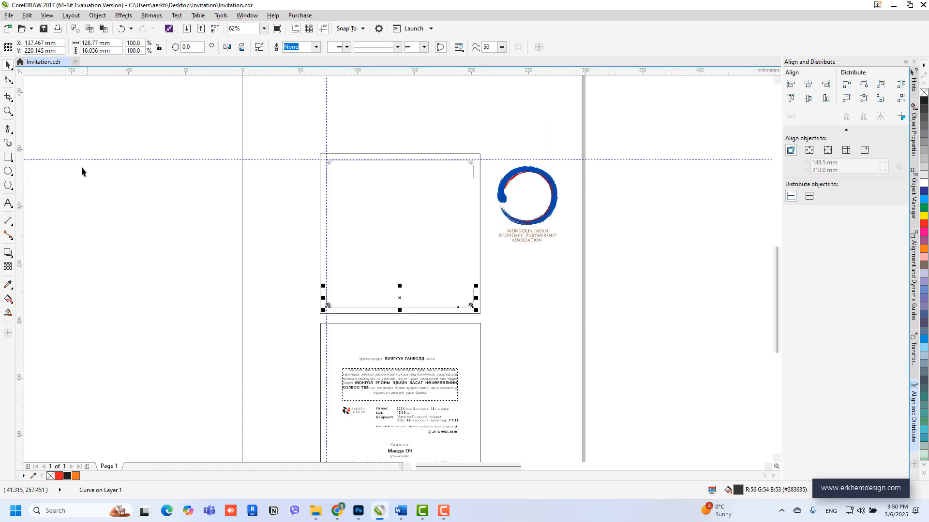
# Extend both vertical lines of the lower ornament piece upward by about 36.4 mm by moving their end nodes.
pyautogui.moveTo(240, 255); pyautogui.dragTo(493, 293)
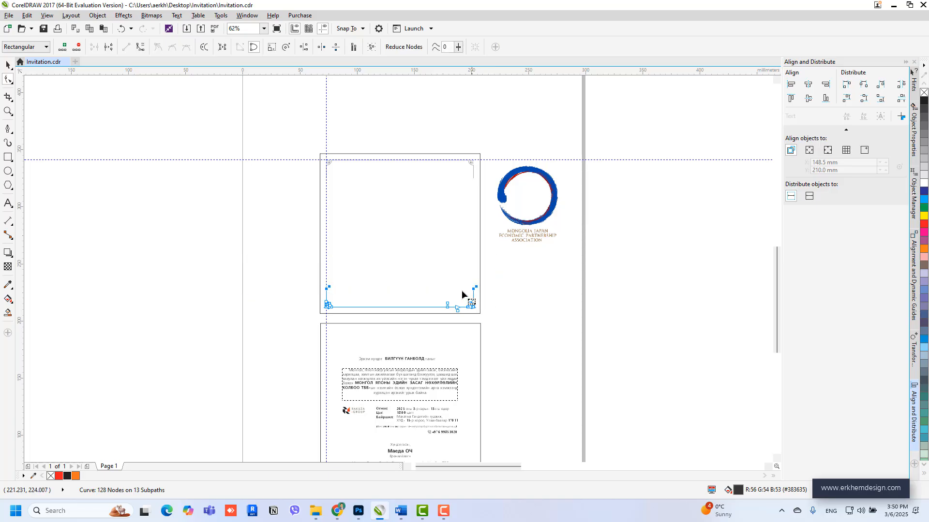
pyautogui.scroll(2, 473, 287)
pyautogui.scroll(-1, 479, 337)
pyautogui.scroll(2, 478, 349)
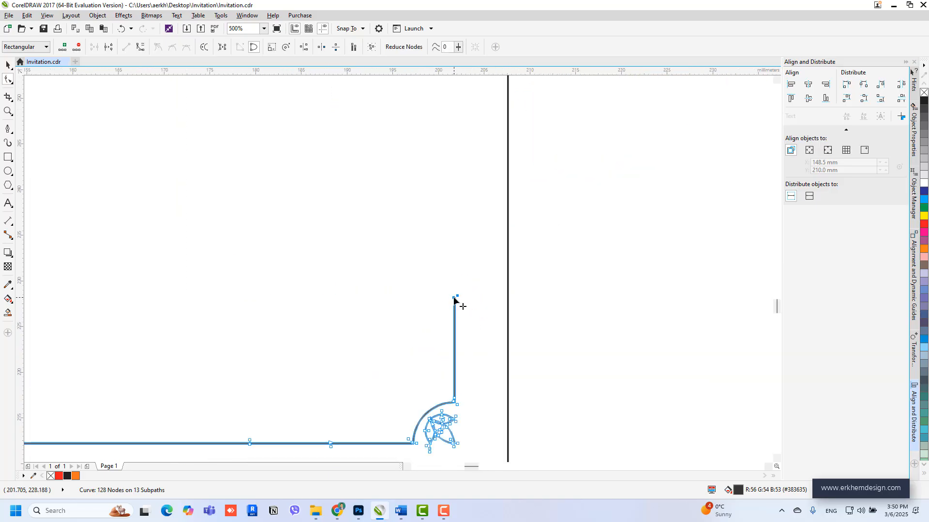
pyautogui.moveTo(455, 300); pyautogui.dragTo(472, 88)
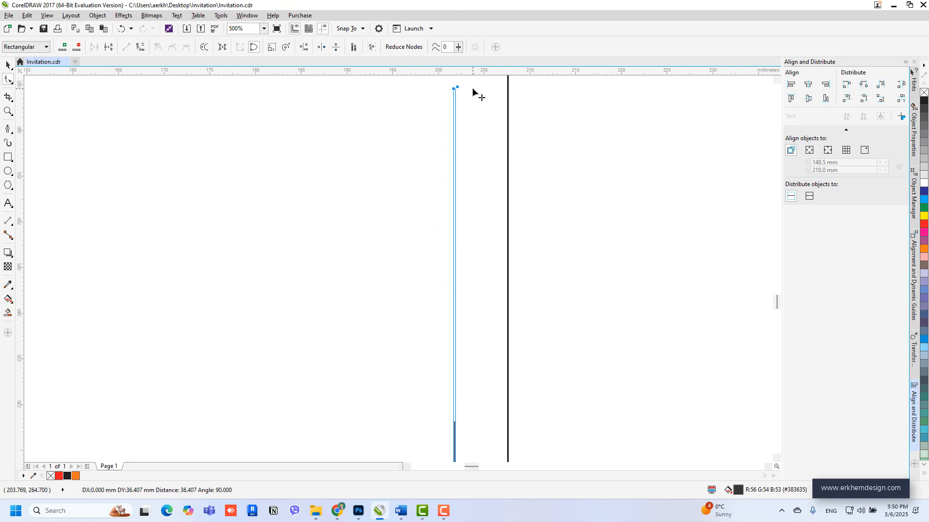
pyautogui.scroll(-5, 473, 90)
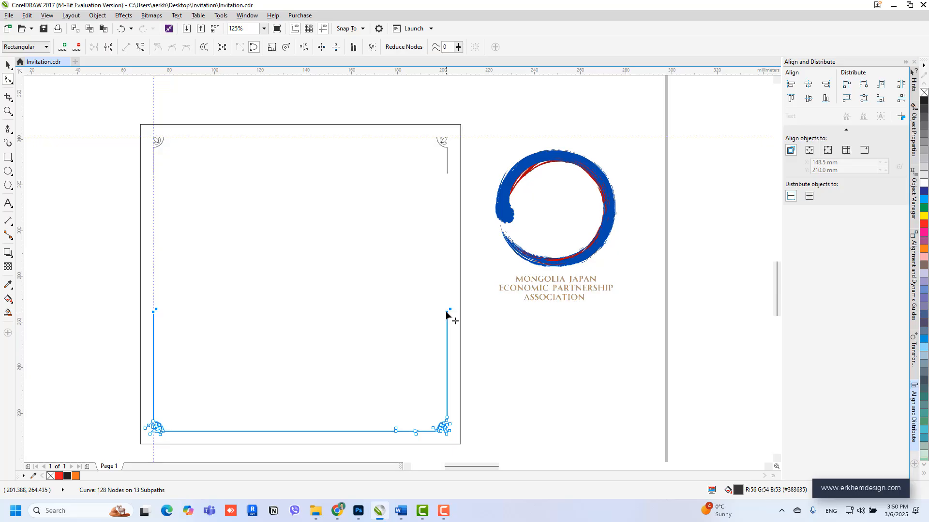
# Try to extend the lower piece's vertical lines up to the upper ornament and inspect the joins.
pyautogui.moveTo(446, 315); pyautogui.dragTo(441, 173)
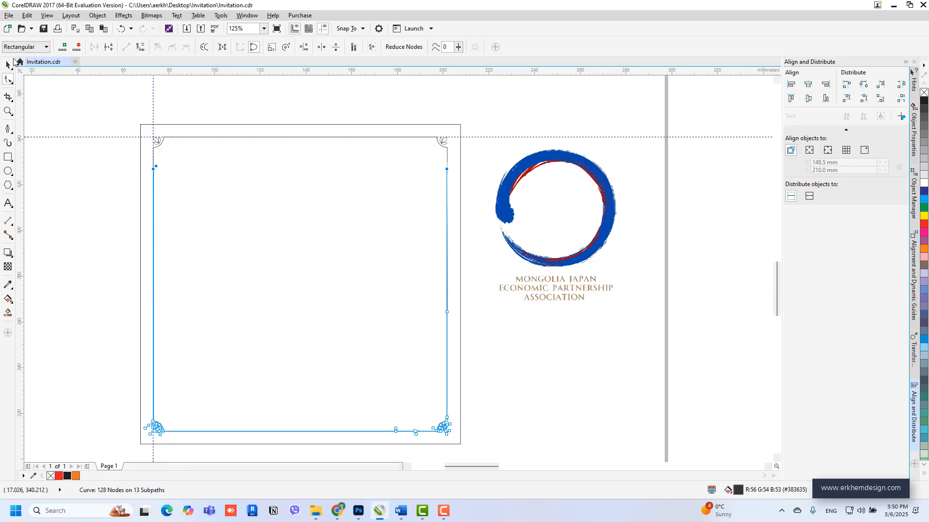
pyautogui.click(8, 64)
pyautogui.scroll(-1, 241, 147)
pyautogui.moveTo(133, 117); pyautogui.dragTo(324, 300)
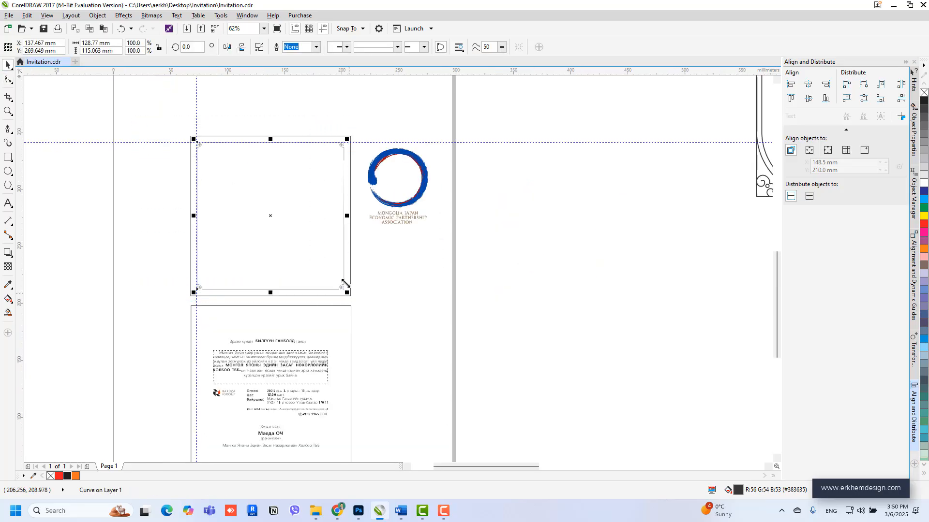
pyautogui.click(367, 156)
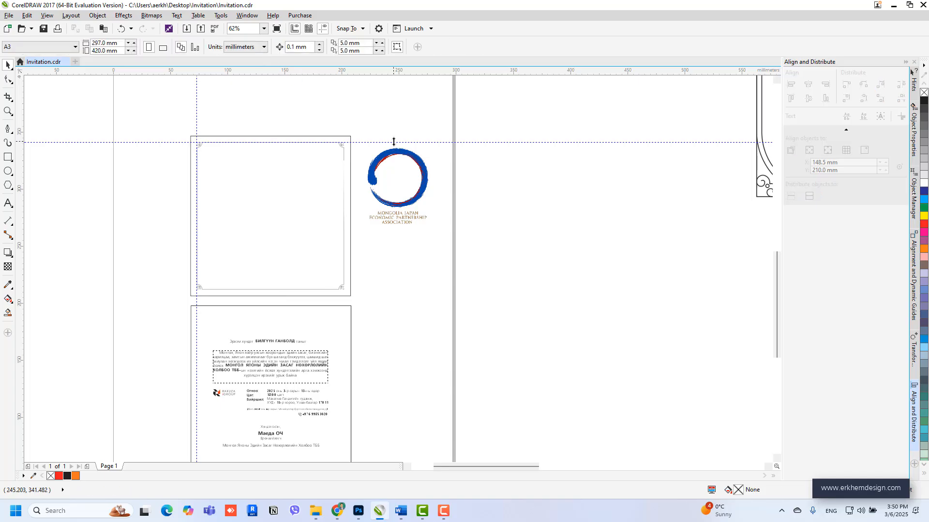
pyautogui.click(393, 142)
pyautogui.scroll(2, 349, 164)
pyautogui.moveTo(348, 165); pyautogui.dragTo(389, 183)
pyautogui.scroll(-2, 389, 183)
pyautogui.click(386, 185)
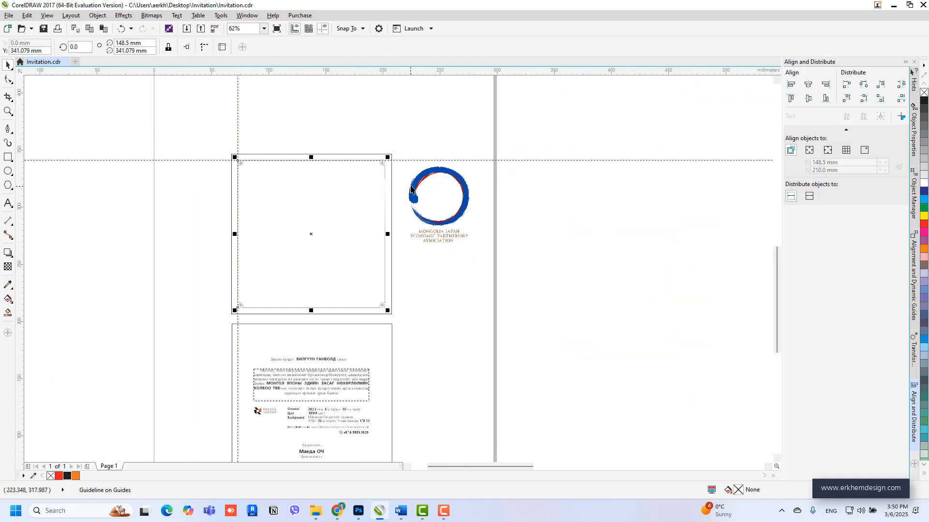
# Select all end nodes of the lower piece's vertical lines and extend them up to overlap the upper ornament's lines.
pyautogui.click(385, 255)
pyautogui.scroll(2, 385, 256)
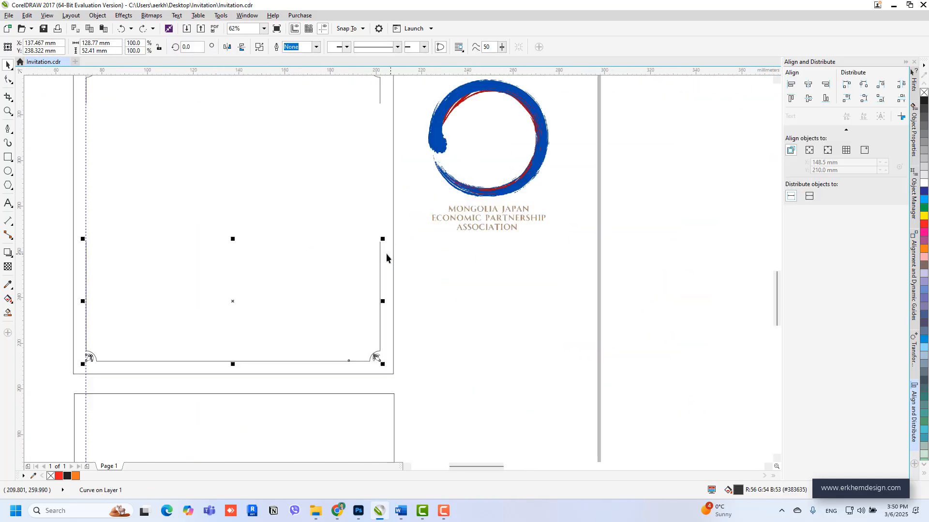
pyautogui.click(9, 78)
pyautogui.moveTo(74, 216); pyautogui.dragTo(400, 99)
pyautogui.scroll(5, 401, 102)
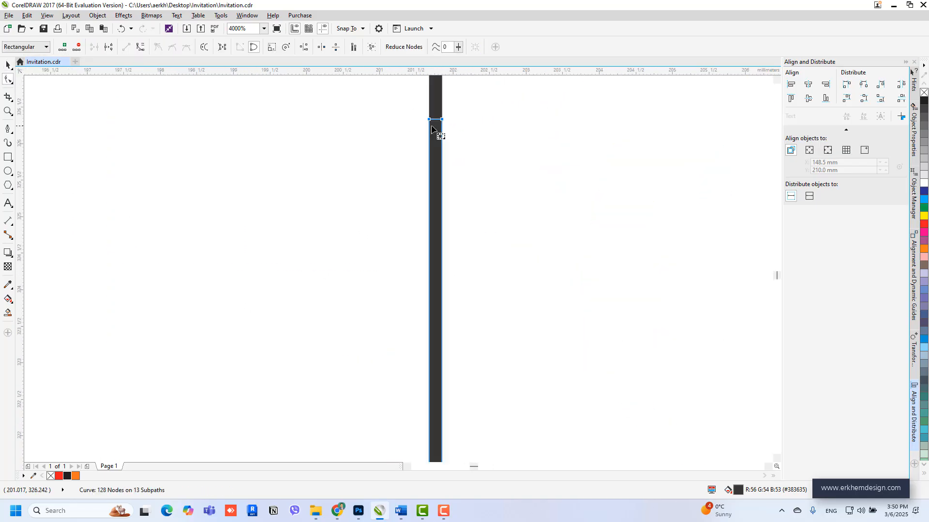
pyautogui.scroll(-7, 432, 130)
pyautogui.press('space')
pyautogui.scroll(-2, 214, 124)
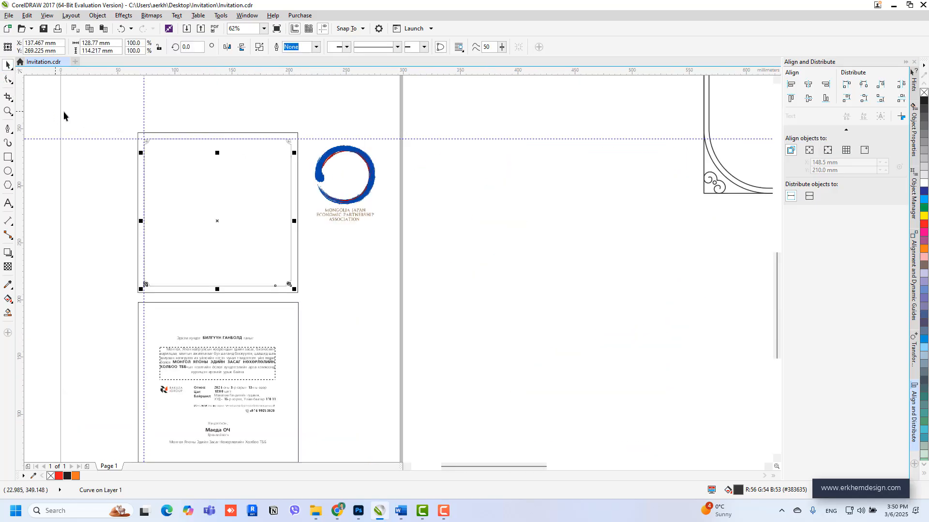
# Weld the upper and lower pieces into one frame and delete the horizontal guideline.
pyautogui.moveTo(309, 289); pyautogui.dragTo(309, 290)
pyautogui.click(276, 48)
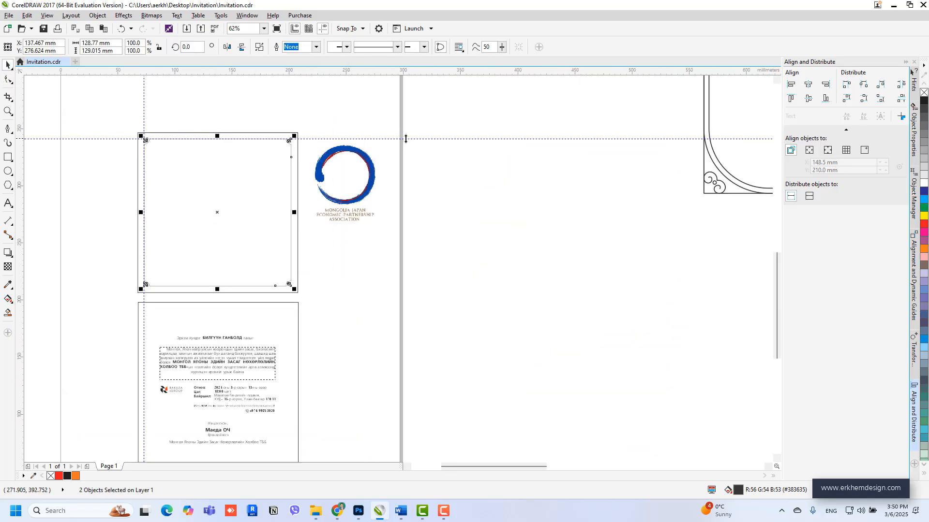
pyautogui.click(405, 139)
pyautogui.press('Delete')
pyautogui.scroll(-1, 437, 199)
pyautogui.scroll(1, 322, 191)
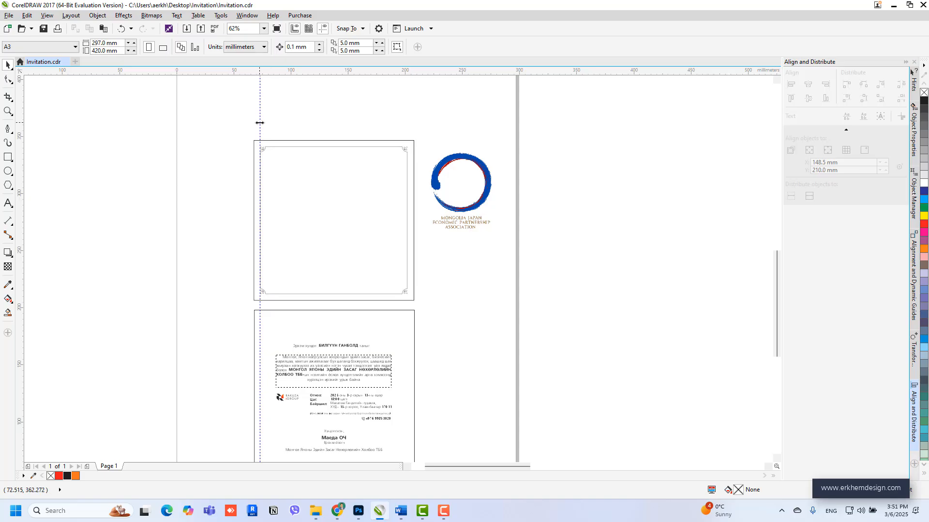
# Delete the vertical guideline running along the left side of the ornamental frame.
pyautogui.click(260, 123)
pyautogui.press('Delete')
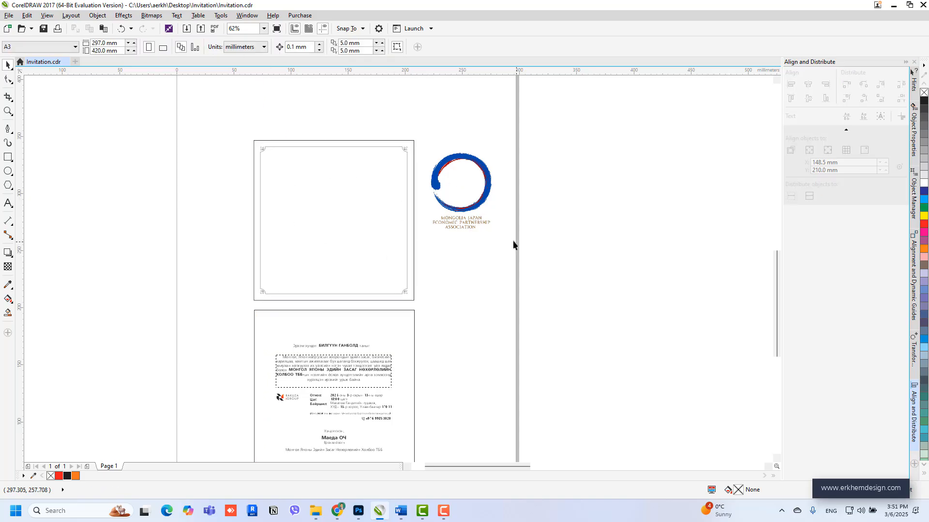
pyautogui.click(384, 193)
pyautogui.click(416, 300)
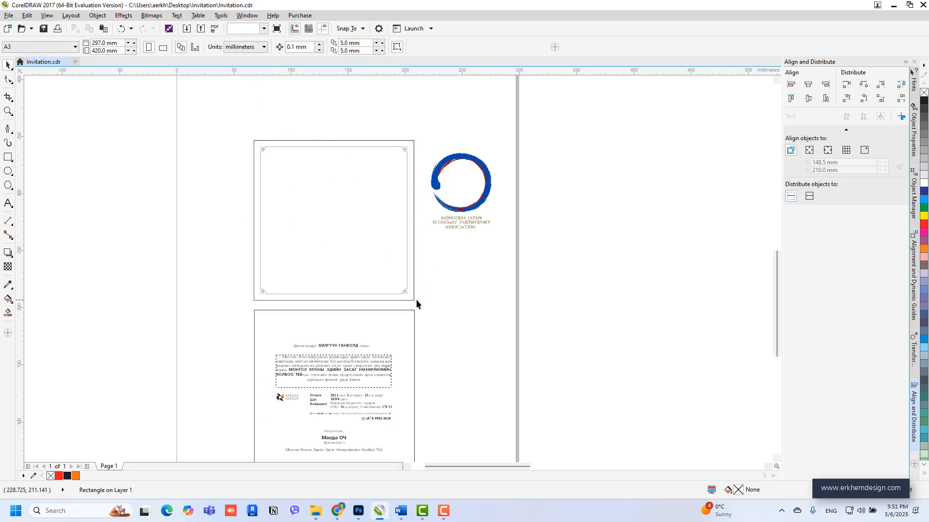
# Copy the upper card's ornamental frame and centre the copy horizontally and vertically on the lower card.
pyautogui.click(405, 292)
pyautogui.hotkey('ctrl', 'c')
pyautogui.hotkey('ctrl', 'v')
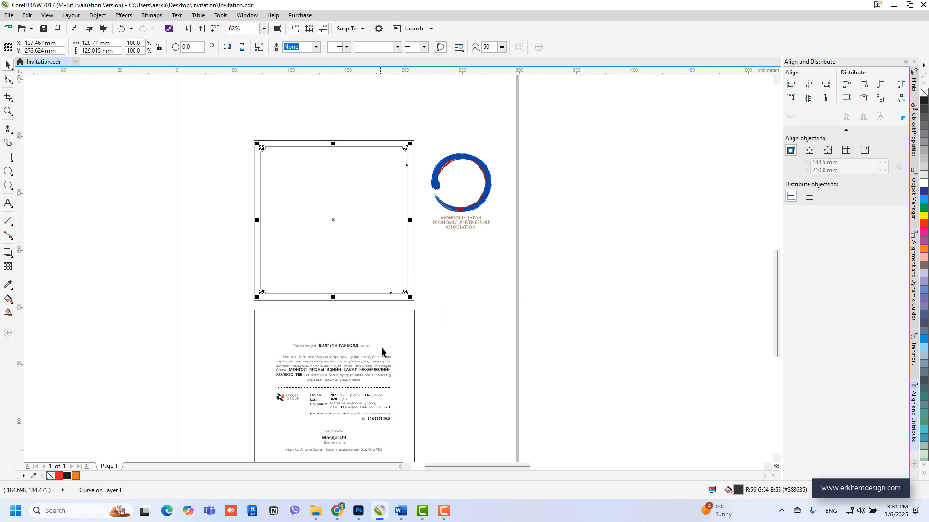
pyautogui.keyDown('shift'); pyautogui.click(381, 347); pyautogui.keyUp('shift')
pyautogui.press('c')
pyautogui.press('e')
pyautogui.click(499, 317)
pyautogui.scroll(-1, 334, 263)
pyautogui.scroll(2, 357, 298)
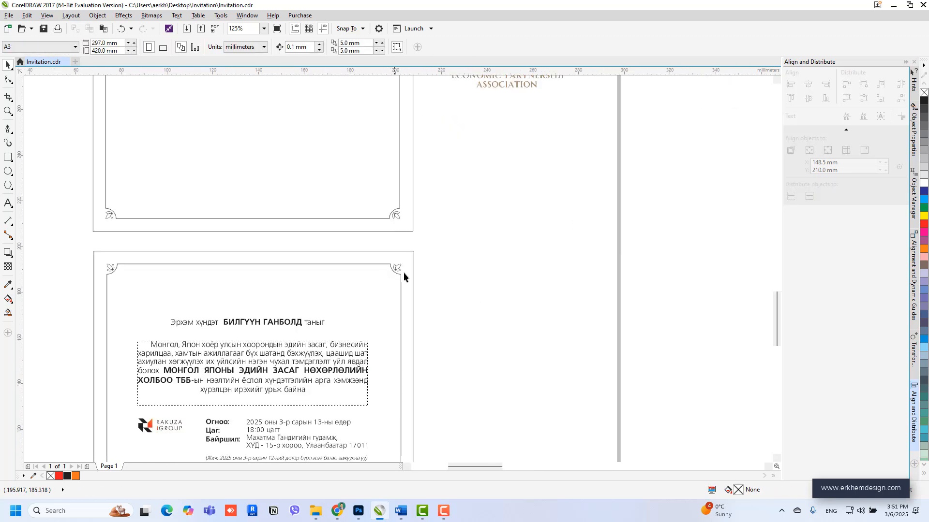
# Fill the lower card's ornamental frame with 50% black grey, leaving it without an outline.
pyautogui.click(401, 275)
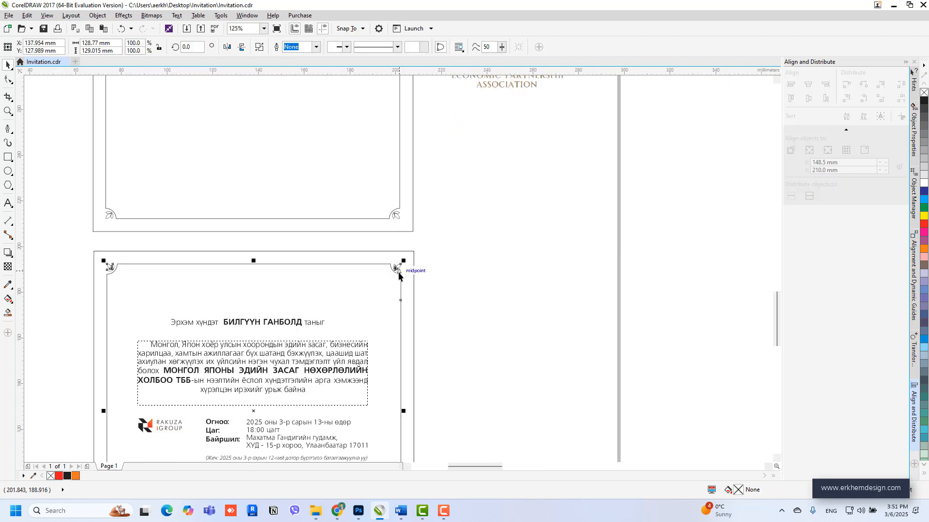
pyautogui.rightClick(923, 166)
pyautogui.scroll(2, 404, 269)
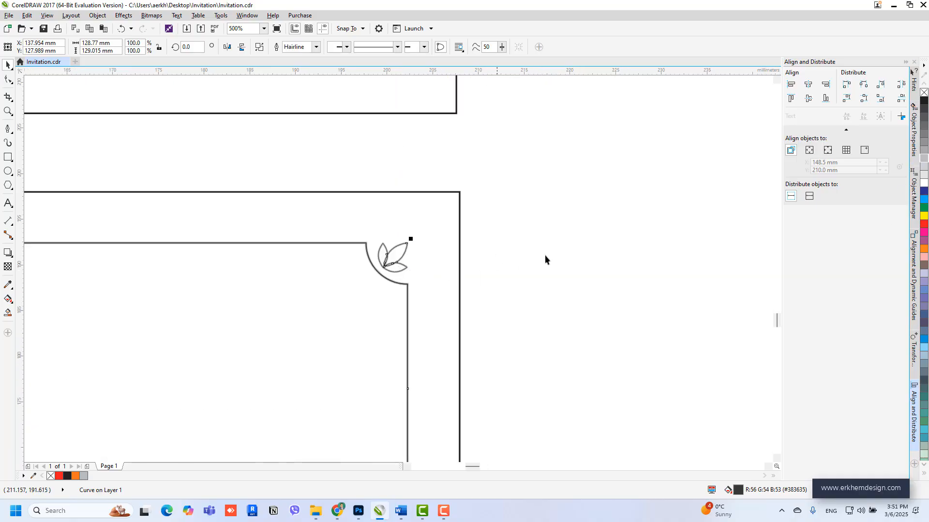
pyautogui.hotkey('ctrl', 'z')
pyautogui.click(923, 166)
pyautogui.scroll(-1, 477, 232)
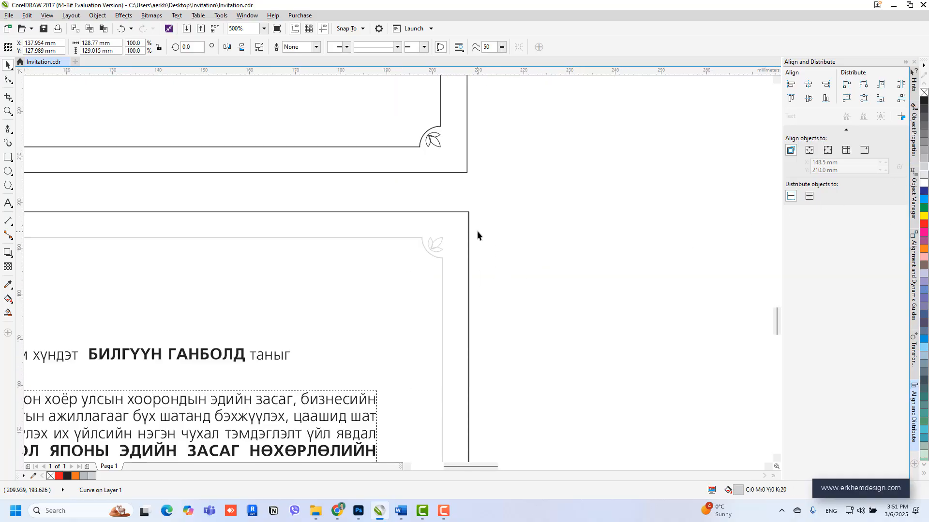
pyautogui.scroll(-2, 477, 235)
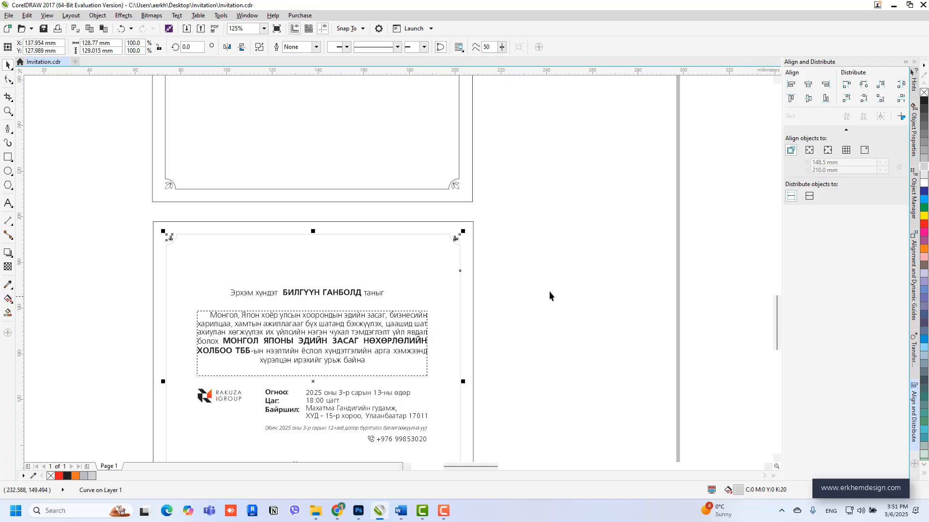
pyautogui.click(924, 150)
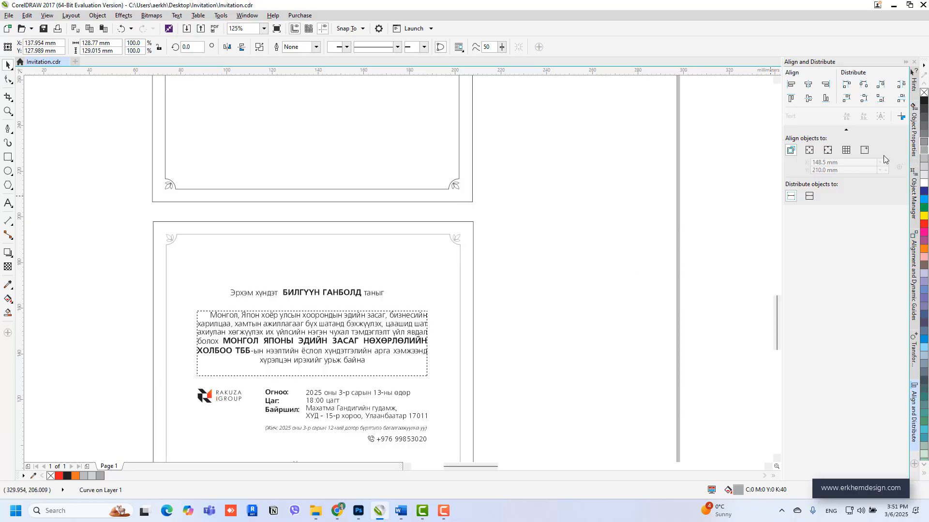
pyautogui.click(924, 143)
# Draw a square of about 8 mm just beneath the logo's lettering as a colour sample.
pyautogui.scroll(-5, 437, 183)
pyautogui.scroll(12, 408, 295)
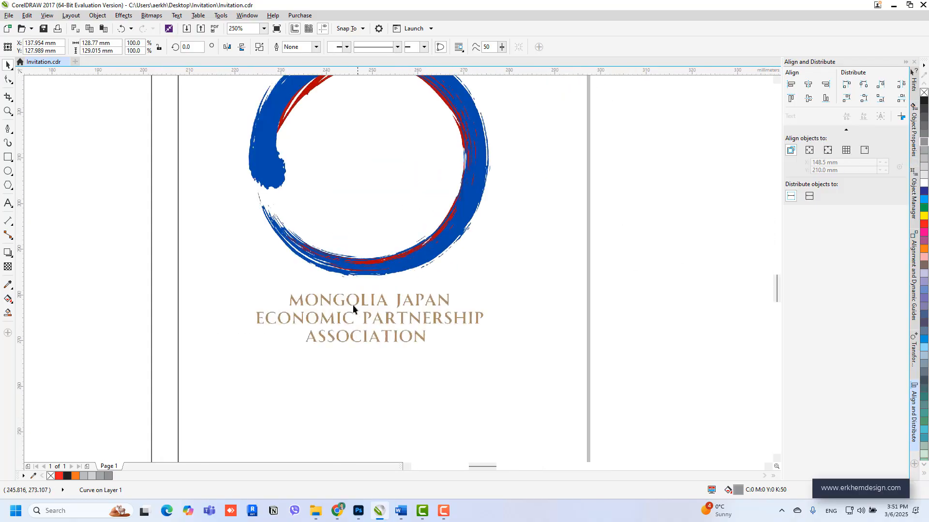
pyautogui.scroll(-4, 367, 301)
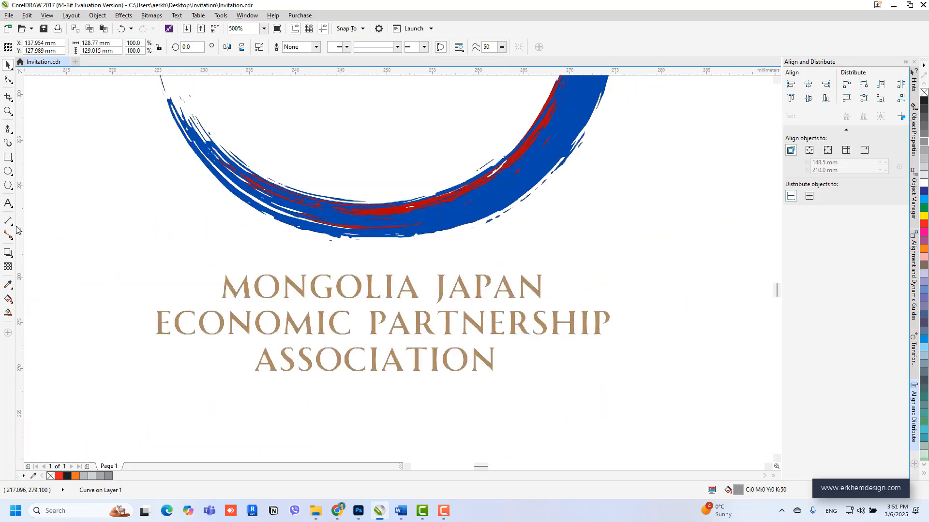
pyautogui.click(7, 157)
pyautogui.moveTo(308, 402); pyautogui.dragTo(382, 477)
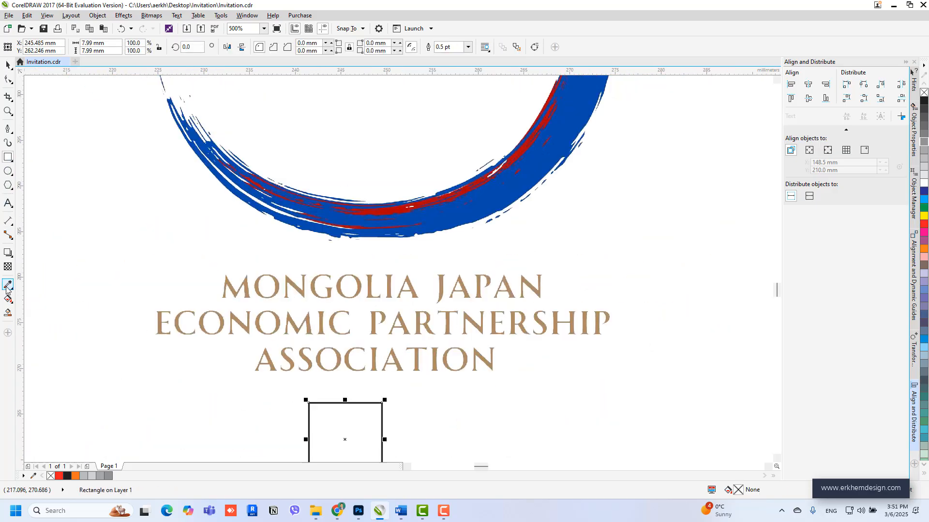
# Sample the brown of the logo's lettering with the Color Eyedropper and apply it to the small square's outline.
pyautogui.click(6, 286)
pyautogui.scroll(6, 259, 332)
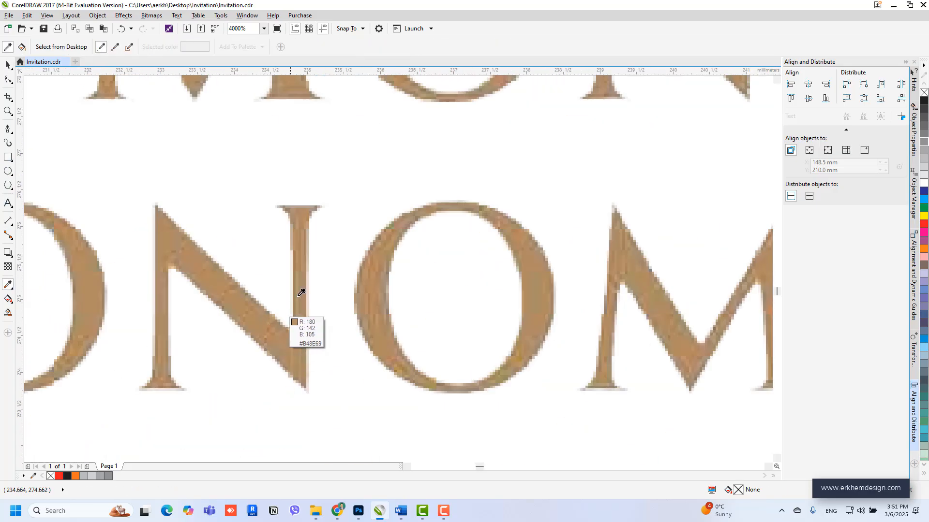
pyautogui.click(309, 249)
pyautogui.scroll(-4, 314, 247)
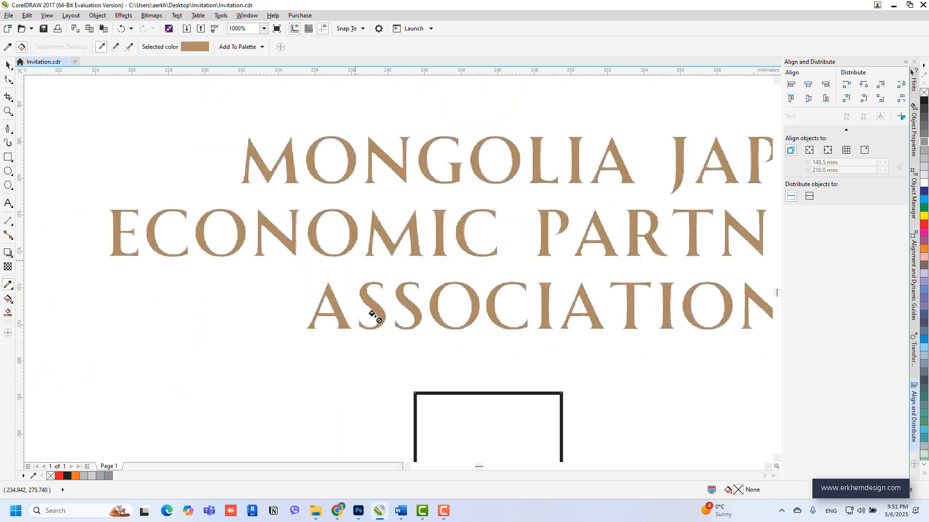
pyautogui.scroll(3, 425, 391)
pyautogui.click(425, 365)
pyautogui.scroll(-3, 467, 276)
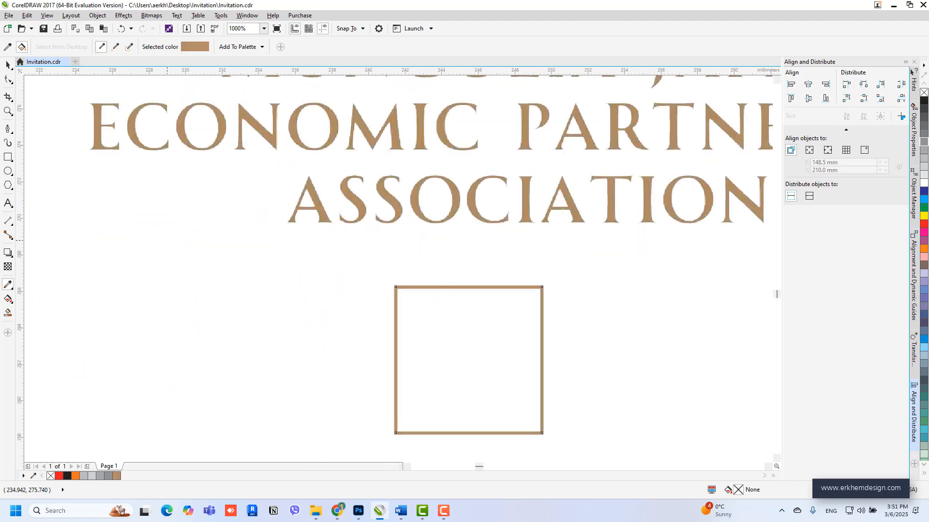
pyautogui.click(7, 68)
pyautogui.scroll(-6, 512, 311)
pyautogui.click(556, 333)
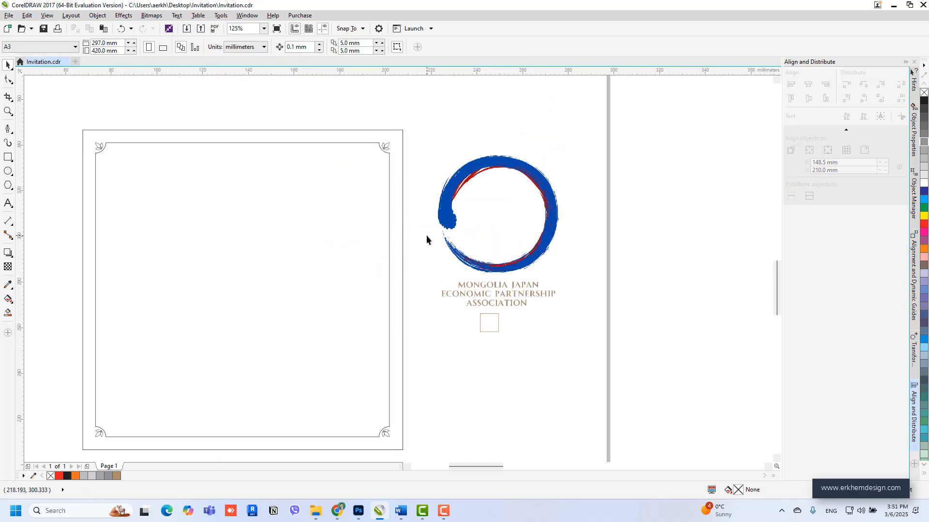
# Fill the small square beneath the logo with the sampled brown.
pyautogui.click(491, 327)
pyautogui.click(116, 476)
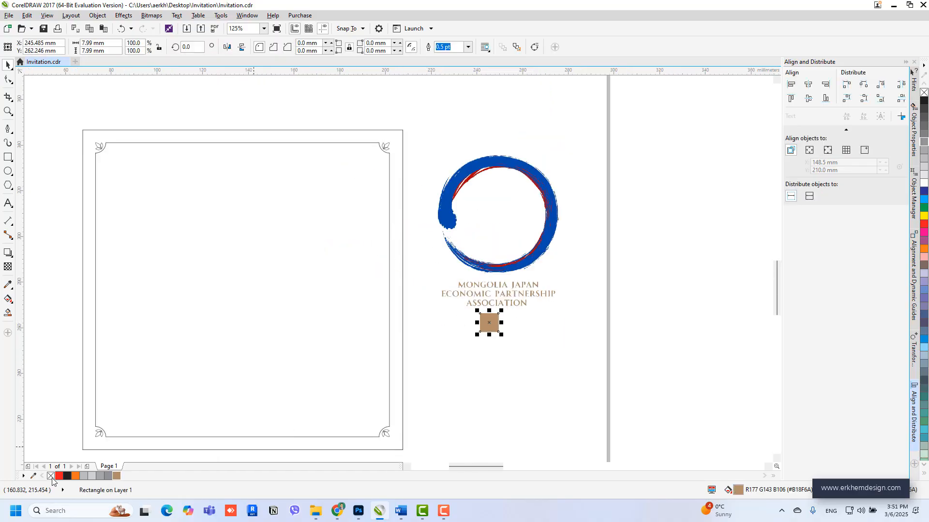
pyautogui.click(566, 368)
# Move the logo bitmap into the middle area of the upper card's frame.
pyautogui.scroll(-2, 556, 329)
pyautogui.click(533, 265)
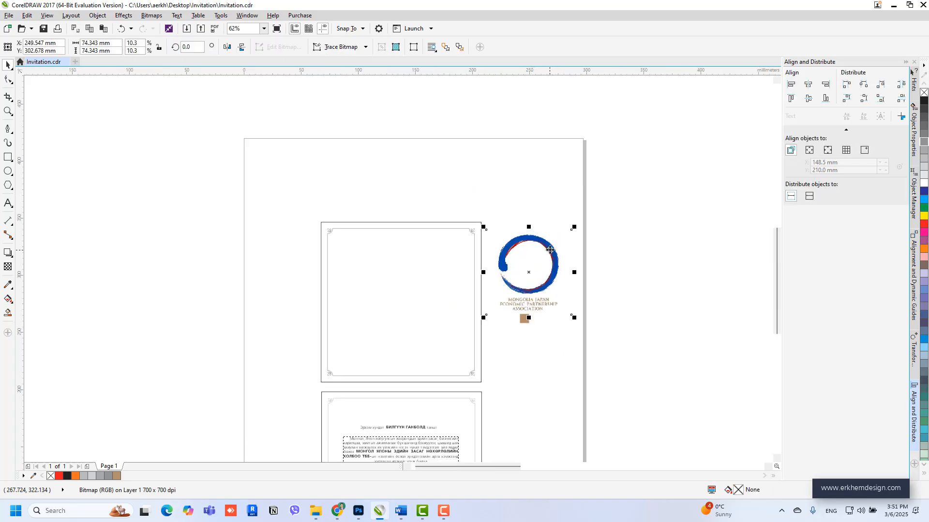
pyautogui.moveTo(533, 265); pyautogui.dragTo(419, 276)
pyautogui.scroll(2, 412, 317)
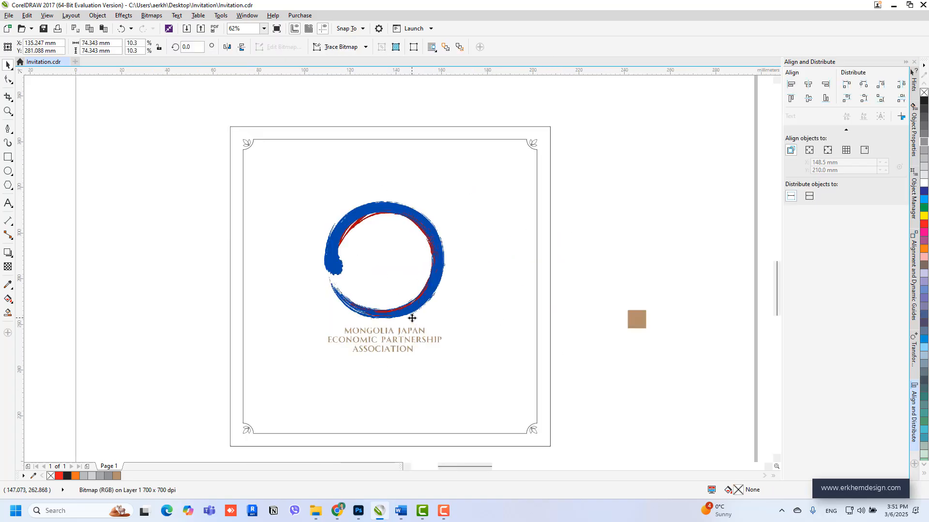
# Start an outline trace of the logo bitmap with the High quality image type, letting the bitmap be reduced.
pyautogui.scroll(-4, 306, 225)
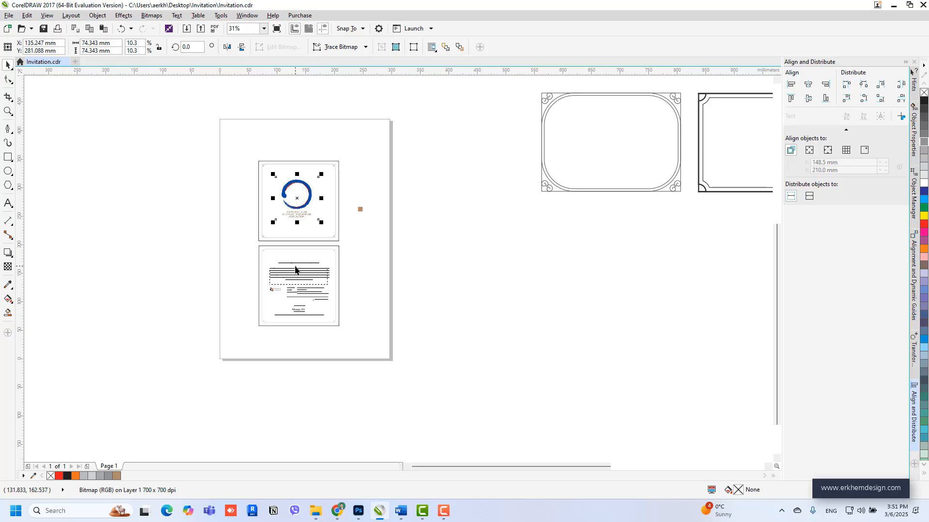
pyautogui.scroll(2, 310, 203)
pyautogui.scroll(2, 337, 220)
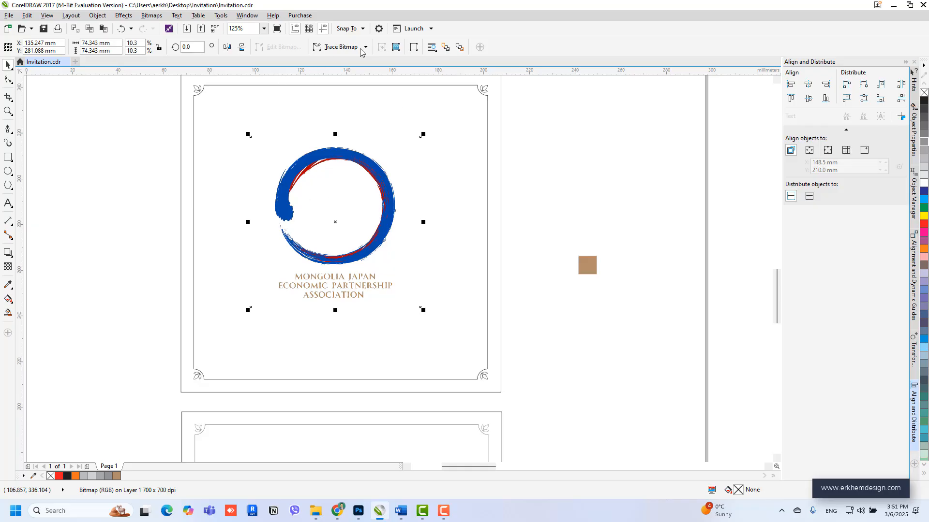
pyautogui.scroll(3, 387, 196)
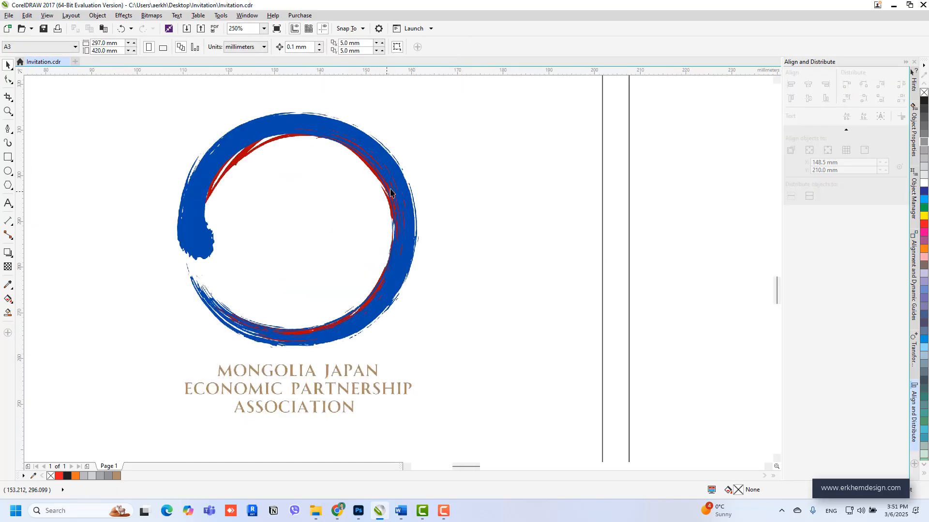
pyautogui.scroll(-2, 421, 198)
pyautogui.click(340, 47)
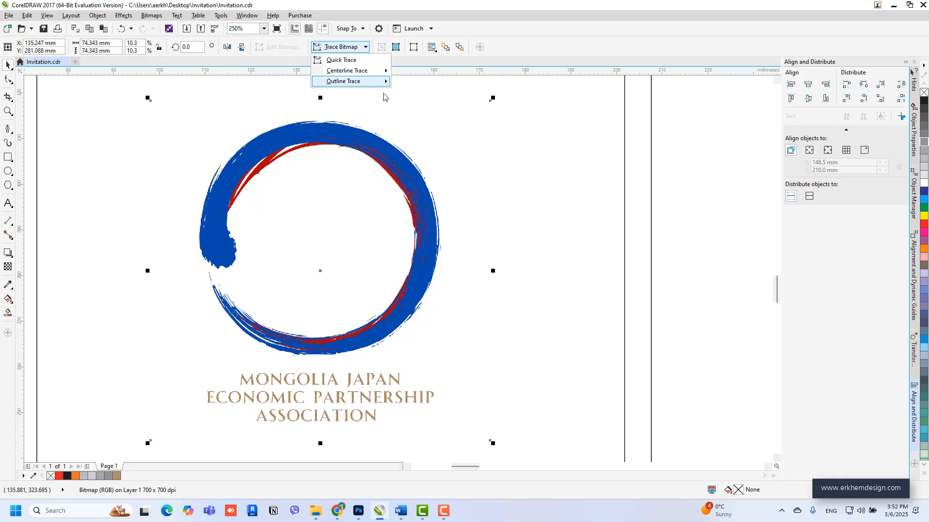
pyautogui.moveTo(345, 81)
pyautogui.click(432, 136)
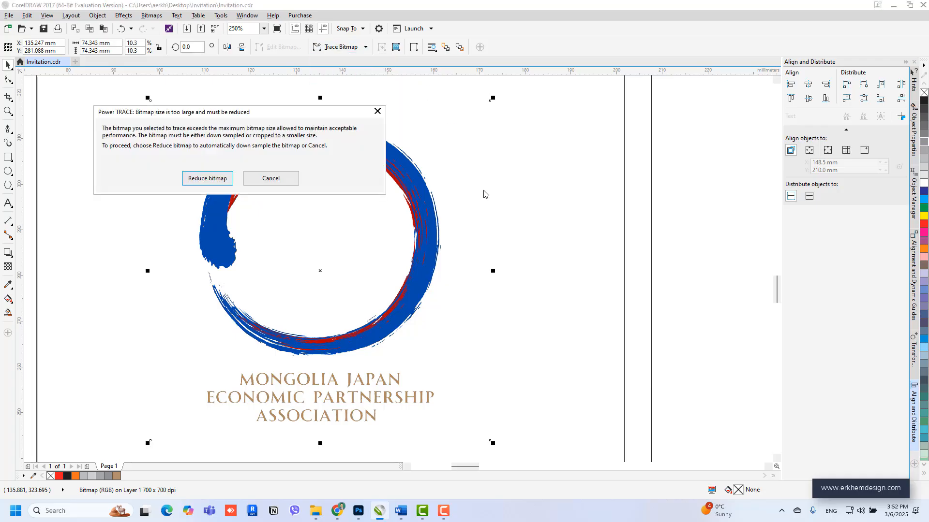
pyautogui.click(208, 179)
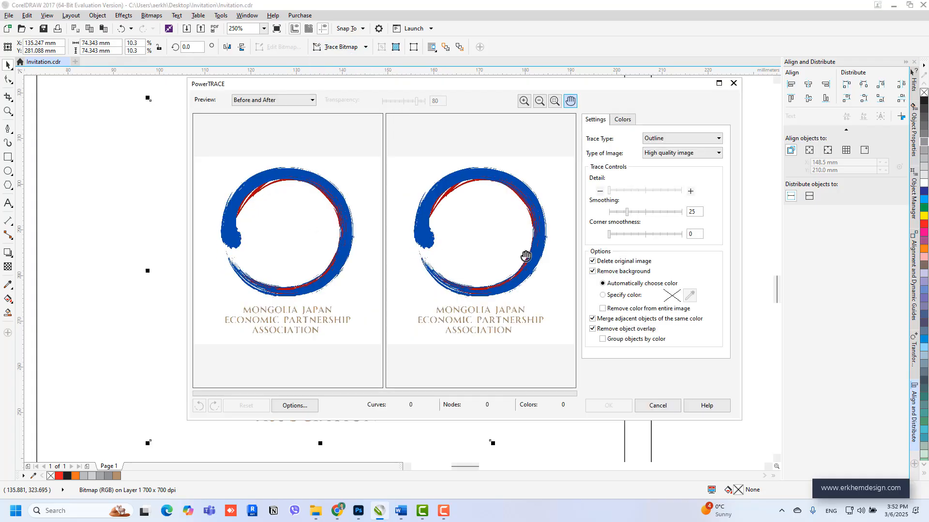
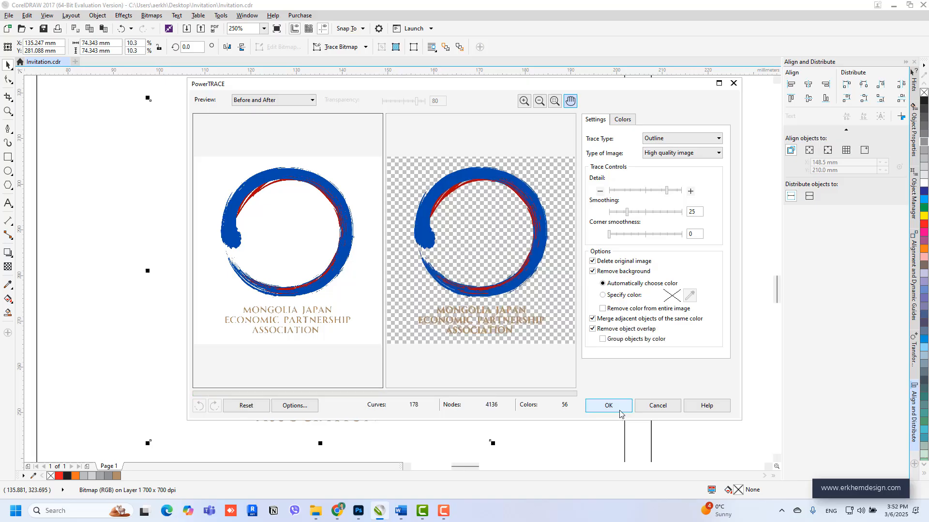
# Check the trace preview against the original logo and apply the trace, replacing the bitmap with vector curves.
pyautogui.scroll(5, 552, 344)
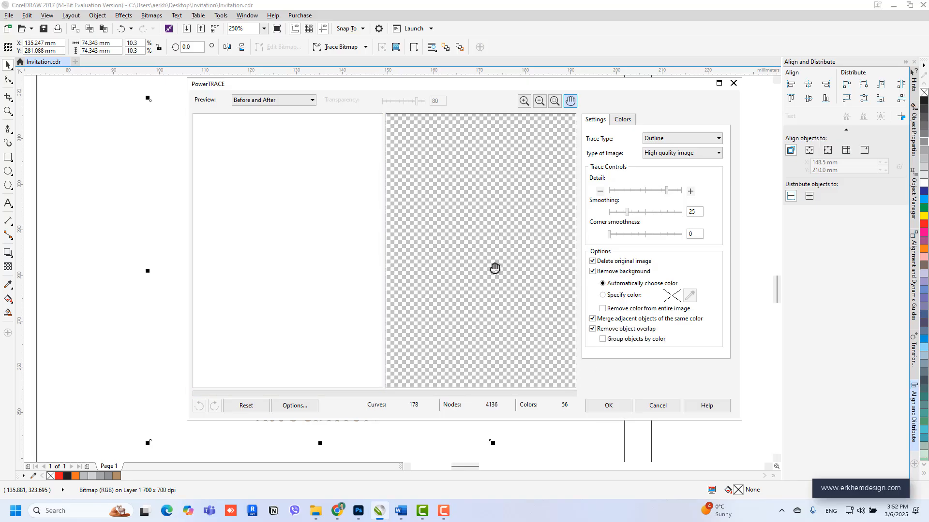
pyautogui.scroll(-5, 495, 268)
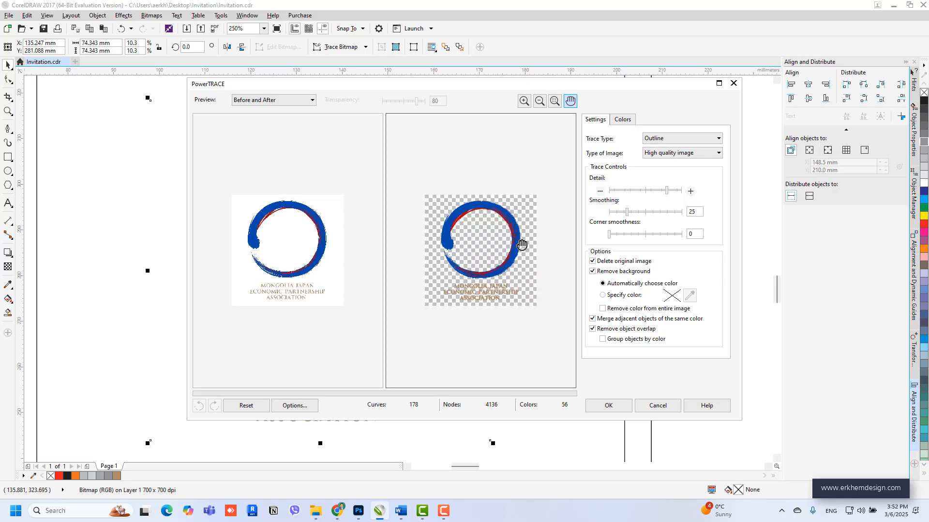
pyautogui.click(608, 406)
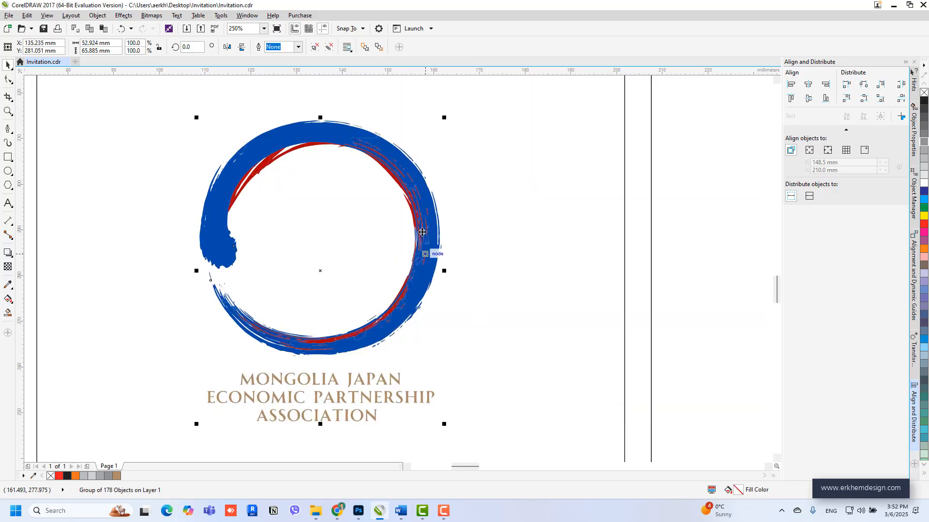
pyautogui.scroll(2, 422, 232)
pyautogui.scroll(-5, 445, 252)
pyautogui.click(435, 344)
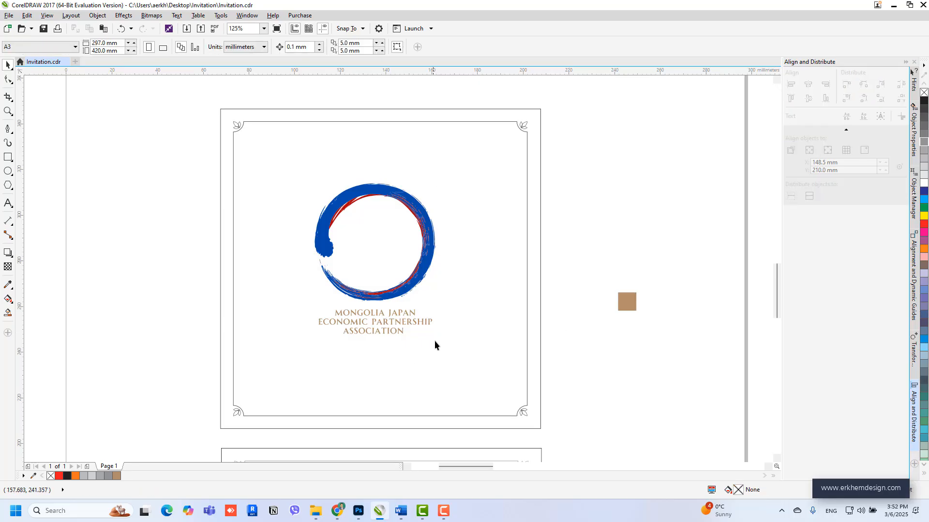
# Sample the blue of the logo's ring and fill the upper card's background square with it.
pyautogui.scroll(2, 309, 207)
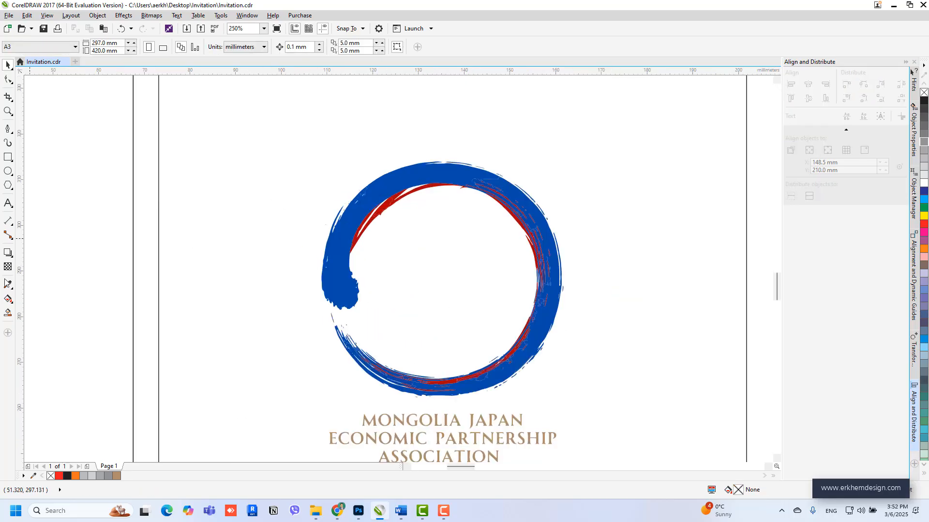
pyautogui.click(346, 285)
pyautogui.scroll(-2, 296, 246)
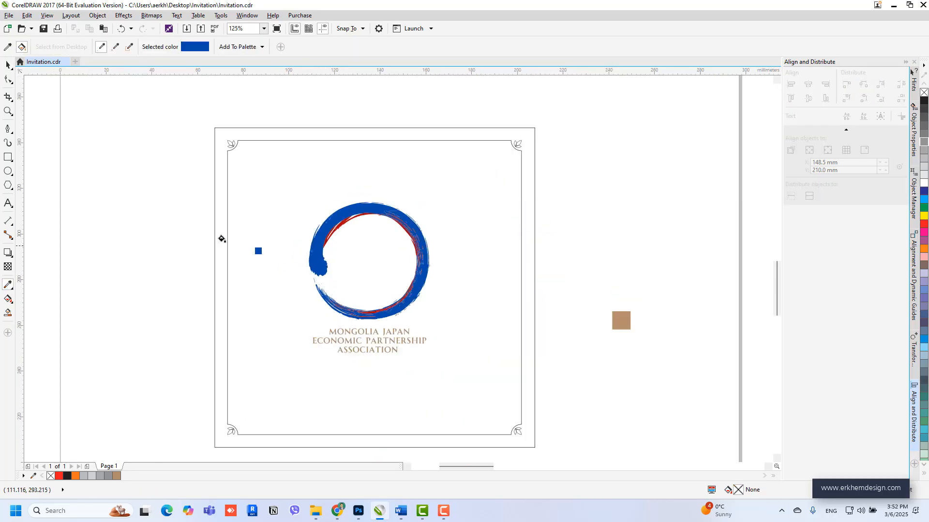
pyautogui.click(217, 225)
pyautogui.click(6, 66)
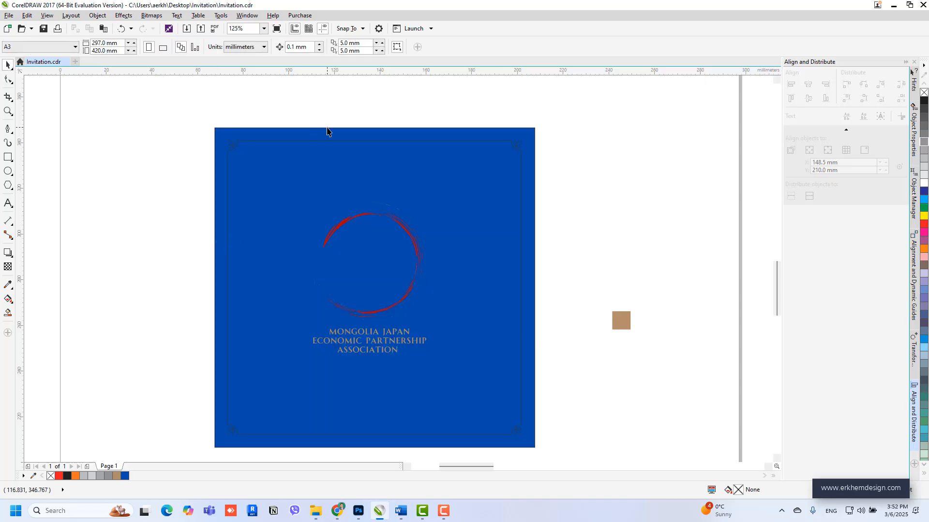
# Set the upper card's background square to a CMYK fill of C100 M80 Y0 K0.
pyautogui.click(326, 129)
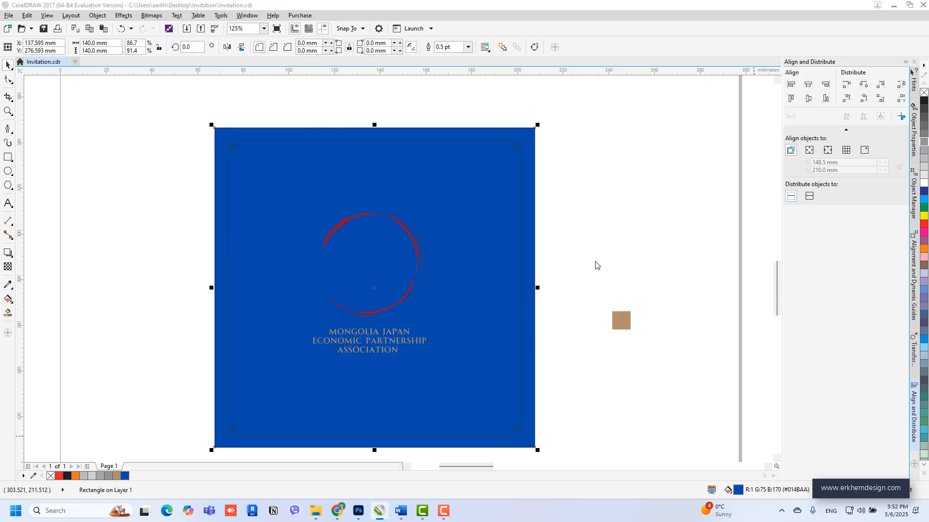
pyautogui.hotkey('shift', 'F11')
pyautogui.click(552, 202)
pyautogui.click(555, 219)
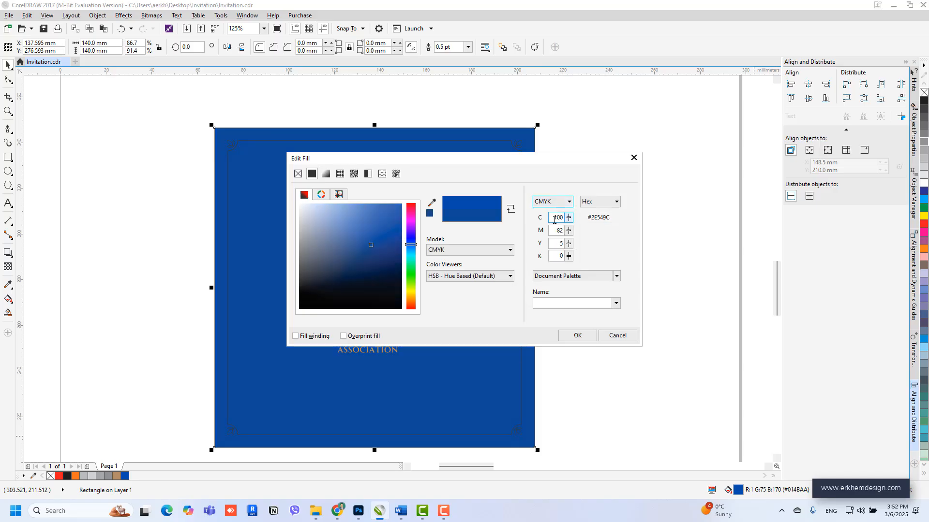
pyautogui.click(561, 230)
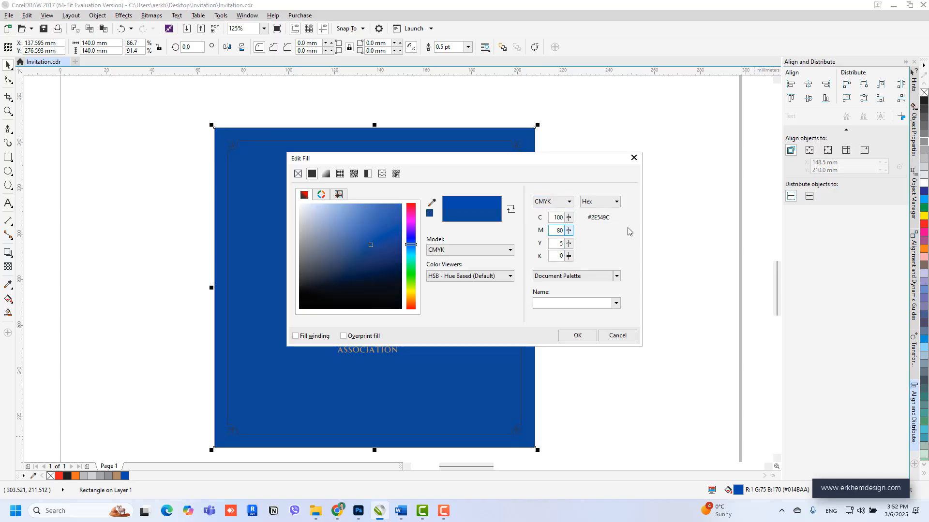
pyautogui.press('Tab')
pyautogui.write('0')
pyautogui.press('Tab')
pyautogui.press('Return')
pyautogui.click(556, 250)
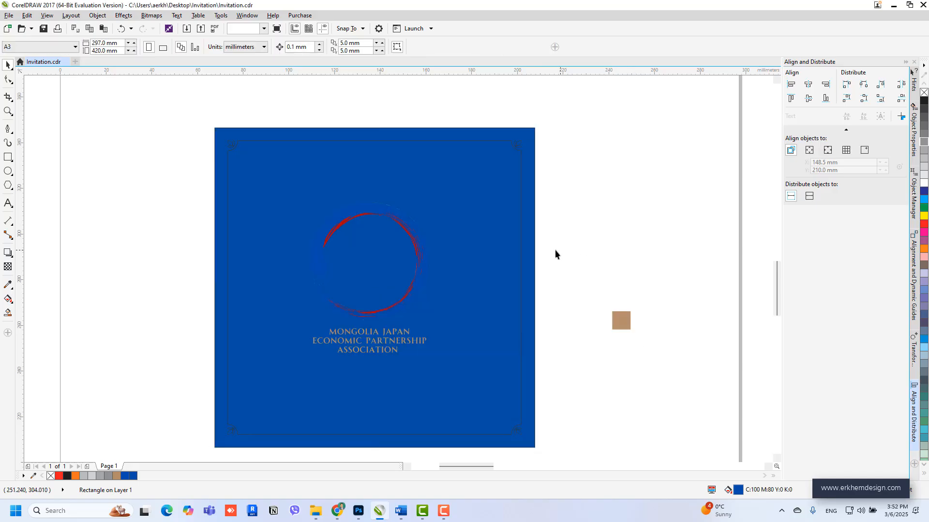
pyautogui.click(530, 256)
pyautogui.click(567, 219)
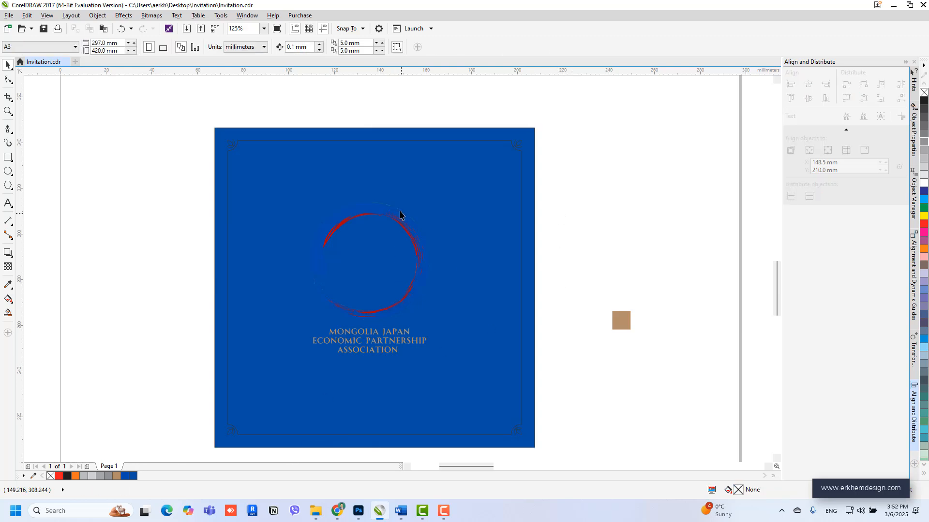
# Ungroup the traced logo on the upper card into separate curves.
pyautogui.click(402, 214)
pyautogui.hotkey('ctrl', 'u')
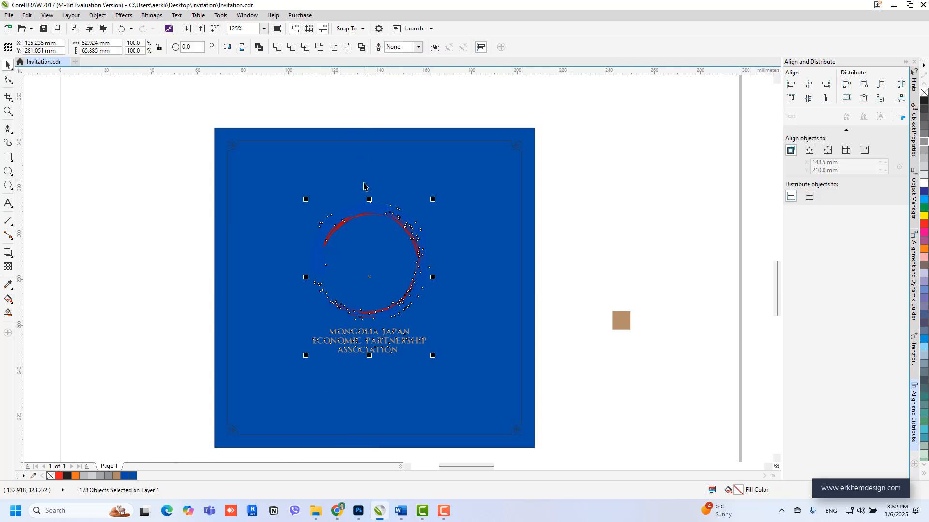
pyautogui.click(428, 234)
pyautogui.scroll(4, 413, 228)
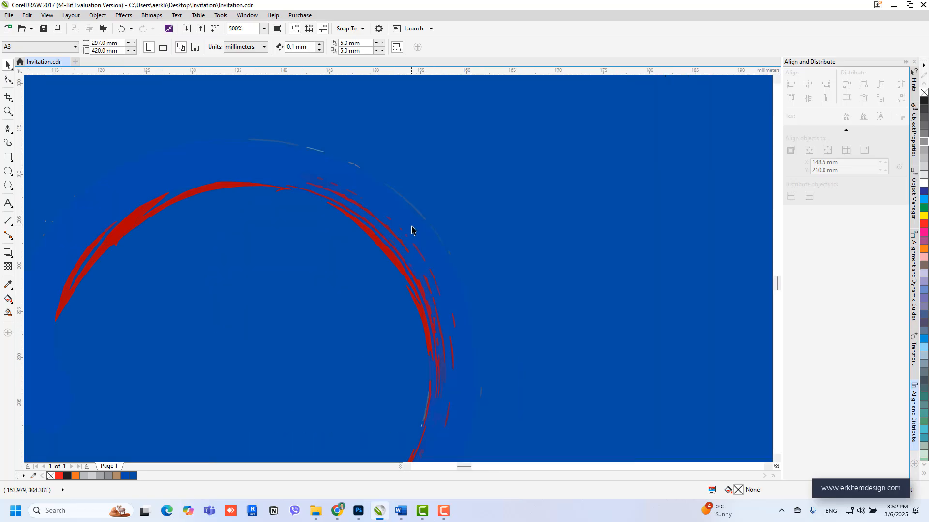
pyautogui.scroll(-6, 455, 193)
# Move the blue background square aside to expose the logo's ring and inspect its curves.
pyautogui.click(450, 203)
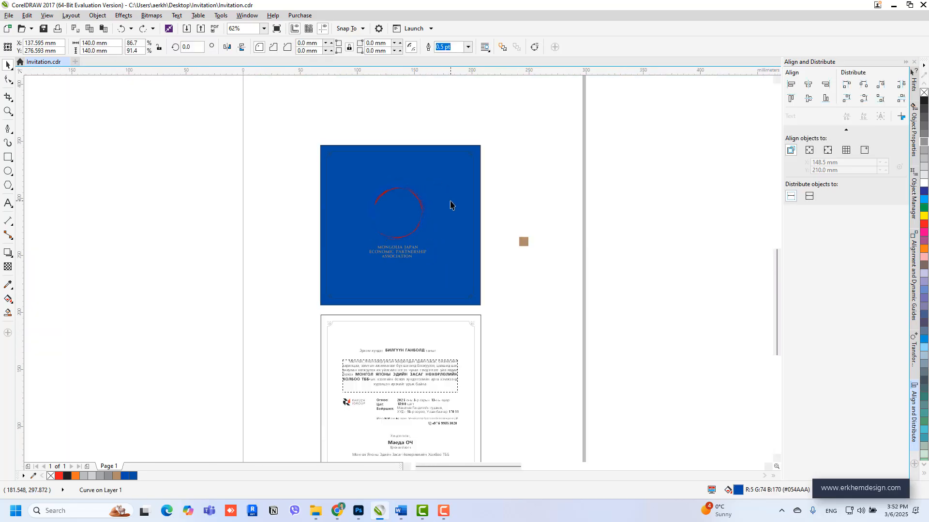
pyautogui.moveTo(469, 196); pyautogui.dragTo(247, 196)
pyautogui.scroll(2, 404, 186)
pyautogui.click(447, 208)
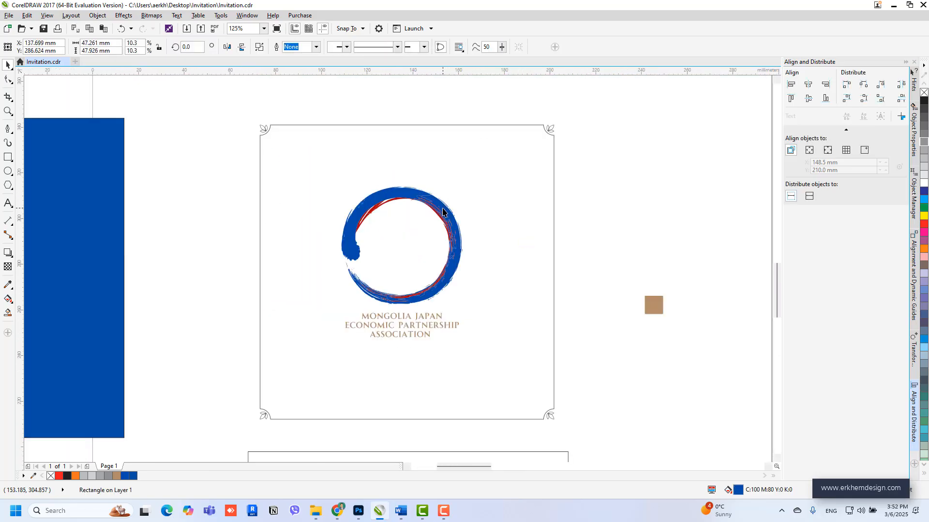
pyautogui.scroll(4, 436, 202)
pyautogui.scroll(-4, 425, 194)
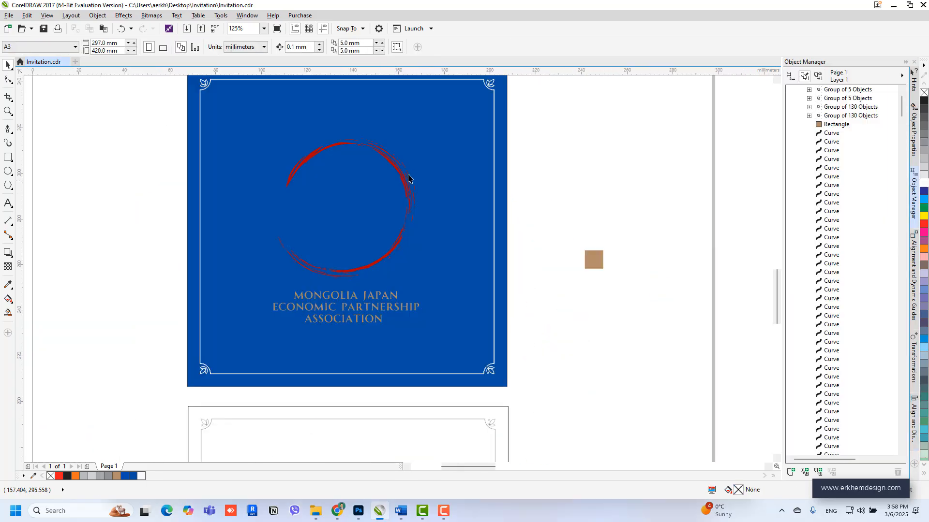
# Fill the logo's large ring and the association name on the upper card with white.
pyautogui.click(407, 178)
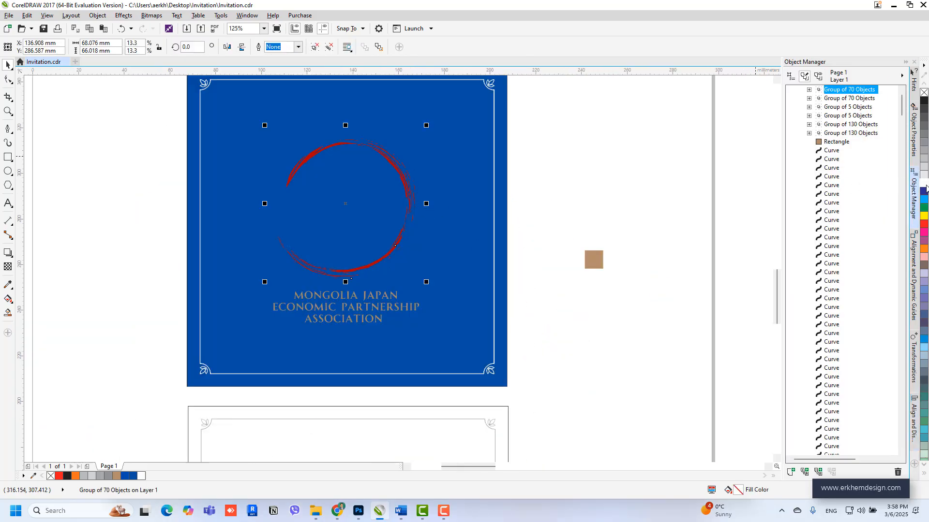
pyautogui.click(924, 183)
pyautogui.scroll(-3, 516, 187)
pyautogui.click(516, 188)
pyautogui.scroll(3, 530, 331)
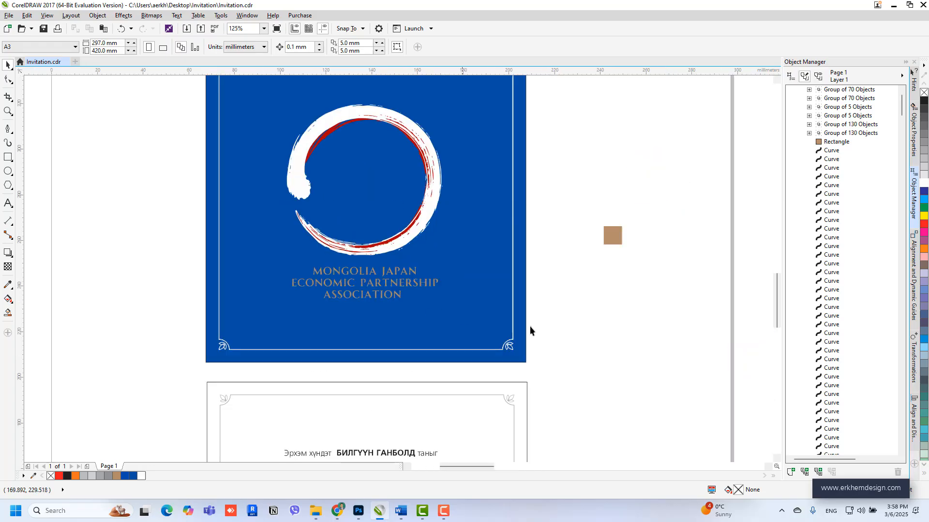
pyautogui.moveTo(529, 349); pyautogui.dragTo(237, 254)
pyautogui.click(141, 476)
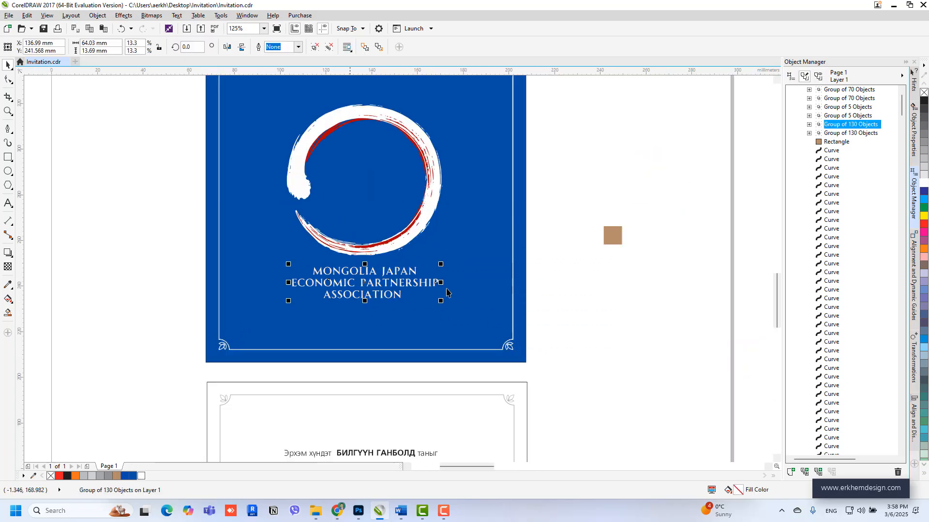
pyautogui.scroll(-2, 447, 292)
pyautogui.scroll(4, 406, 320)
# Fill the red inner brush strokes of the ring on the upper card with light grey, C0 M0 Y0 K20.
pyautogui.click(399, 330)
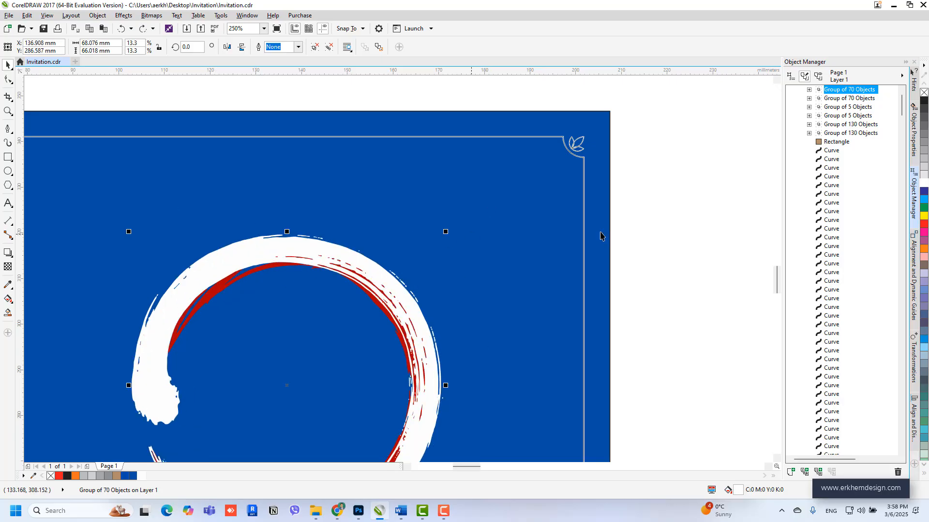
pyautogui.scroll(2, 284, 286)
pyautogui.click(296, 254)
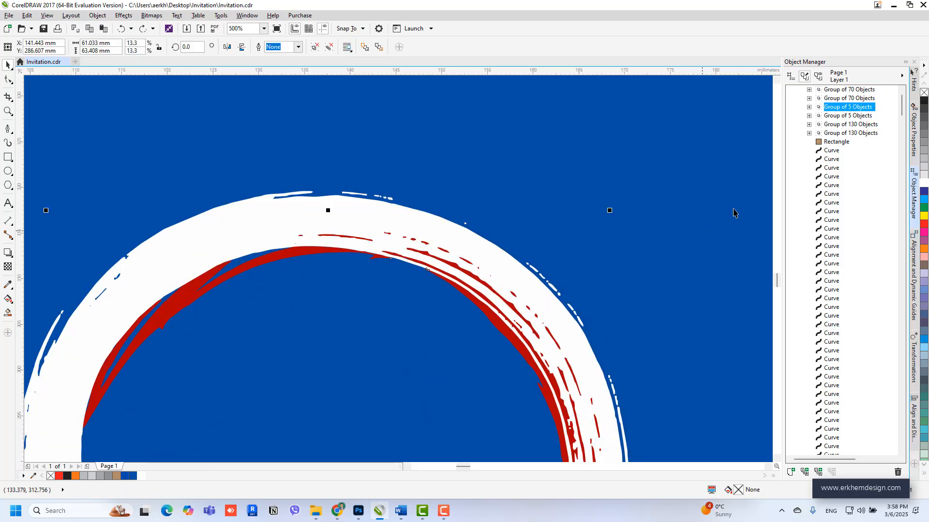
pyautogui.click(924, 167)
pyautogui.scroll(-4, 474, 200)
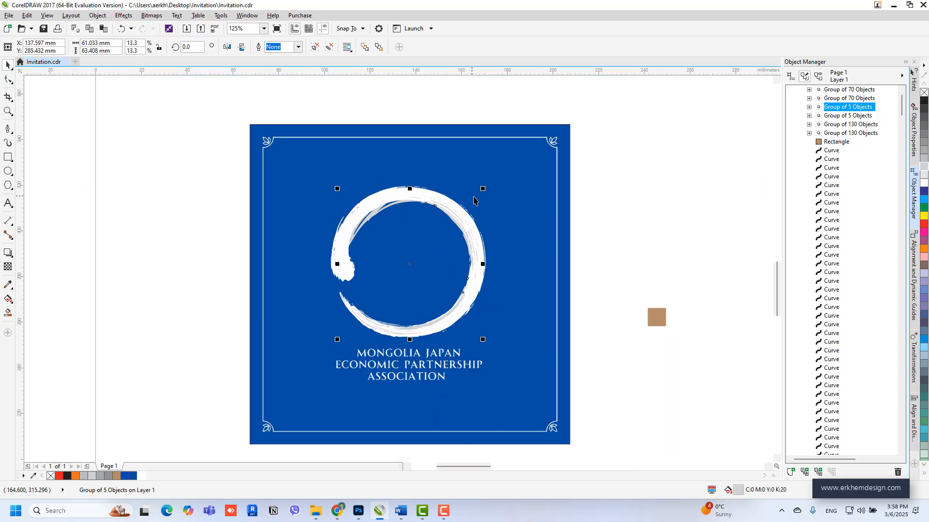
pyautogui.click(608, 198)
# Scale the white logo with its text to about 64 mm wide and centre it as a group on the blue square.
pyautogui.scroll(-2, 449, 235)
pyautogui.click(347, 229)
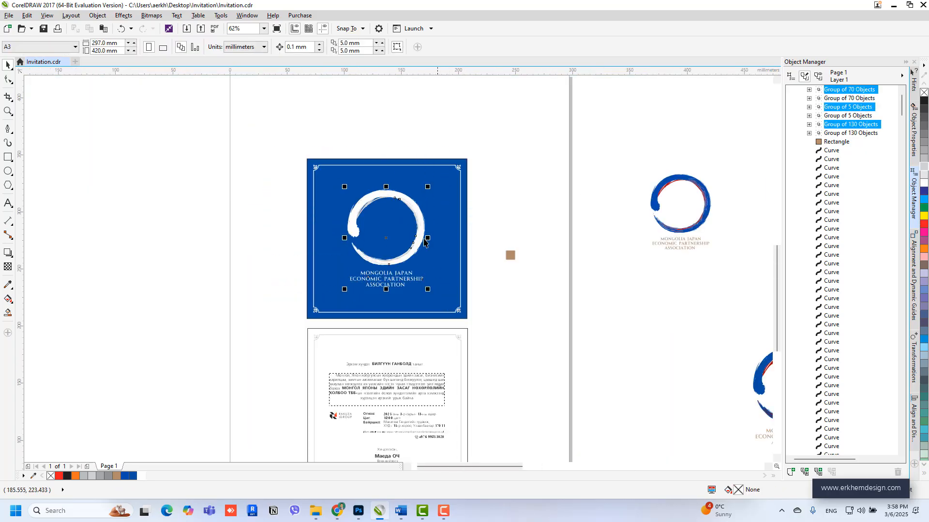
pyautogui.scroll(2, 415, 213)
pyautogui.moveTo(436, 160); pyautogui.dragTo(431, 171)
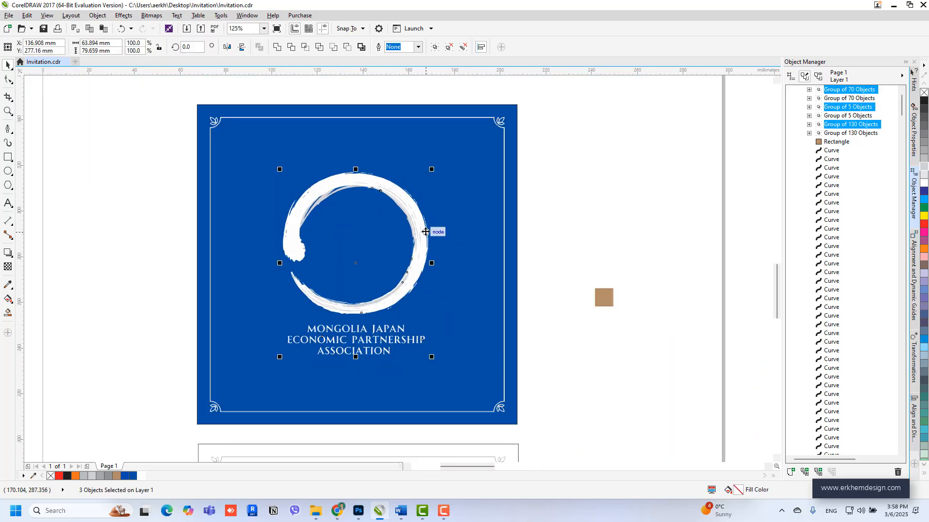
pyautogui.click(457, 261)
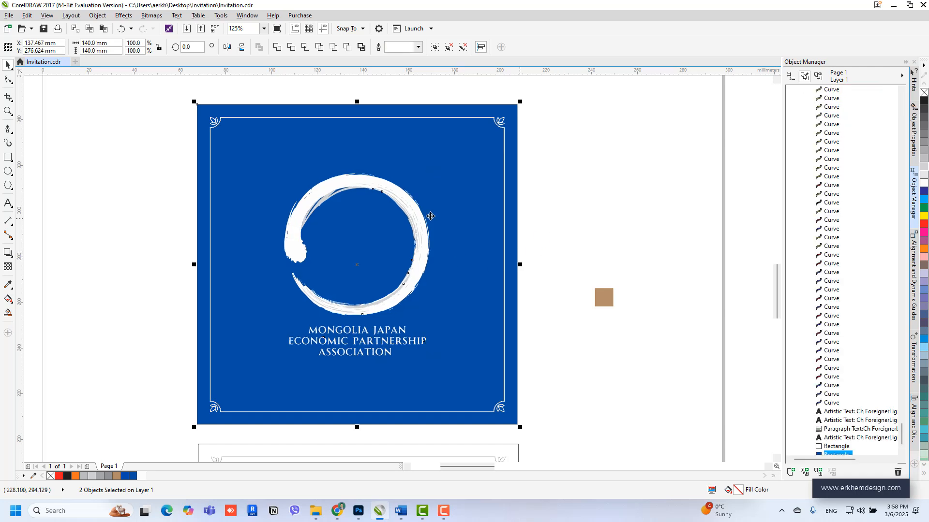
pyautogui.scroll(-2, 397, 218)
pyautogui.click(438, 321)
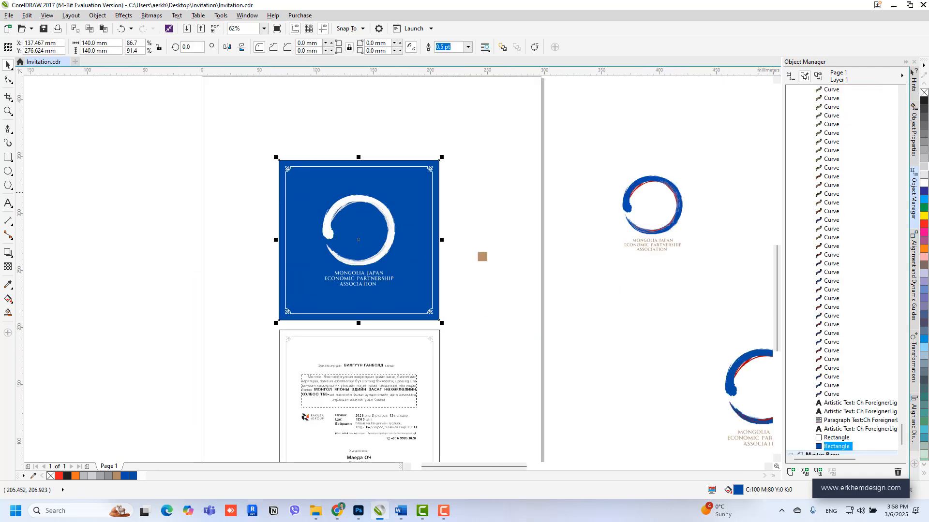
pyautogui.click(493, 289)
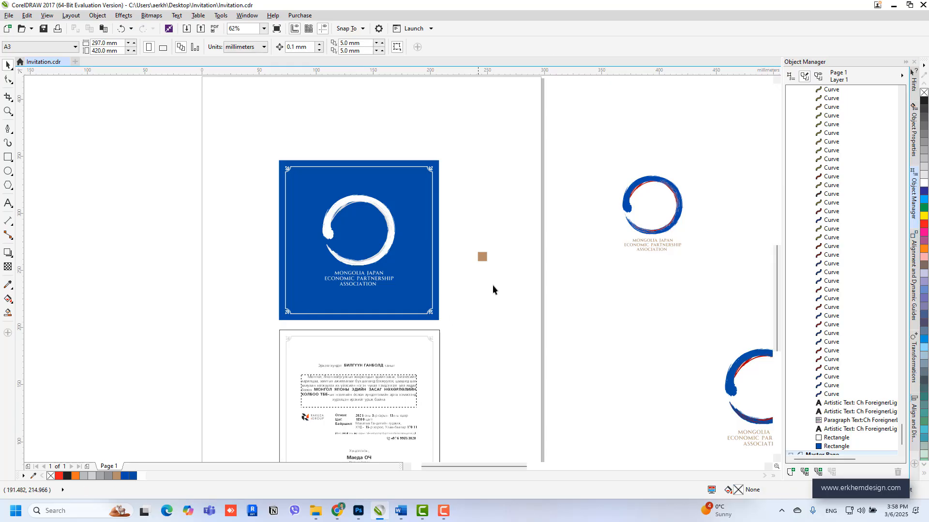
# Duplicate the blue ring of the coloured logo beside the page, place it over the upper card and enlarge it to about 231 mm wide.
pyautogui.click(391, 237)
pyautogui.scroll(-1, 342, 208)
pyautogui.scroll(1, 557, 282)
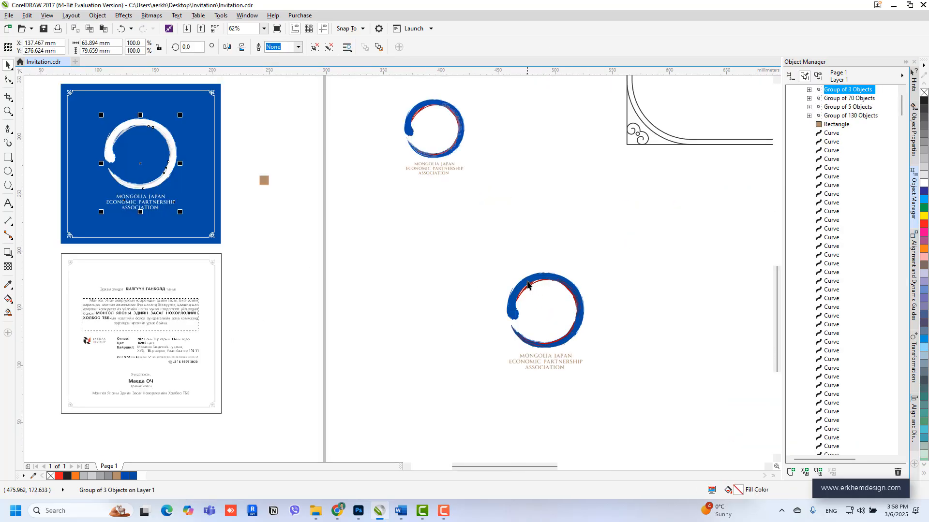
pyautogui.click(528, 282)
pyautogui.hotkey('ctrl', 'd')
pyautogui.moveTo(545, 273); pyautogui.dragTo(140, 122)
pyautogui.moveTo(186, 192); pyautogui.dragTo(371, 372)
pyautogui.moveTo(290, 139); pyautogui.dragTo(186, 119)
pyautogui.scroll(1, 87, 96)
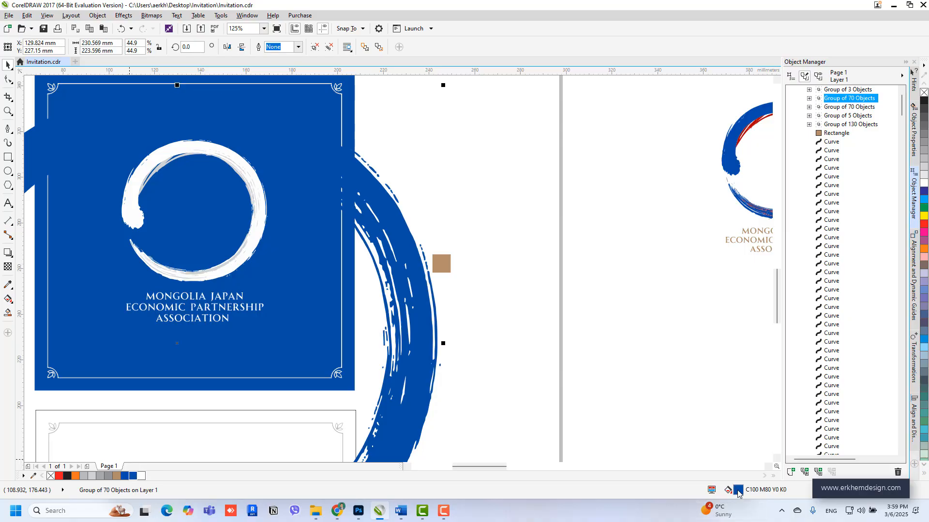
# Fill the enlarged ring with a slightly darker blue, C100 M84 Y7 K0.
pyautogui.hotkey('shift', 'F11')
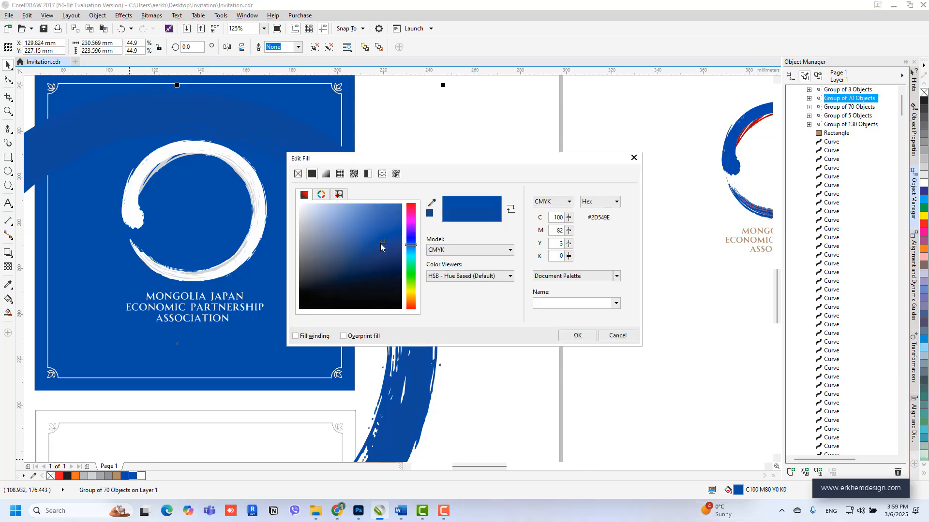
pyautogui.moveTo(381, 252); pyautogui.dragTo(381, 240)
pyautogui.click(588, 334)
pyautogui.scroll(-2, 482, 261)
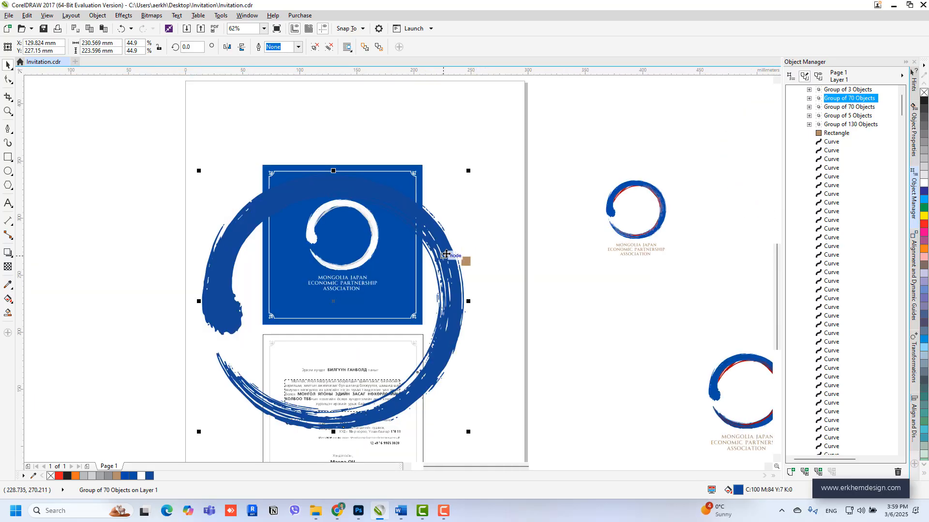
# Reposition the large ring around the upper card's logo and scale it down to about 165 mm wide.
pyautogui.moveTo(450, 255)
pyautogui.mouseDown()
pyautogui.moveTo(287, 196)
pyautogui.moveTo(338, 253)
pyautogui.moveTo(521, 247)
pyautogui.mouseUp()
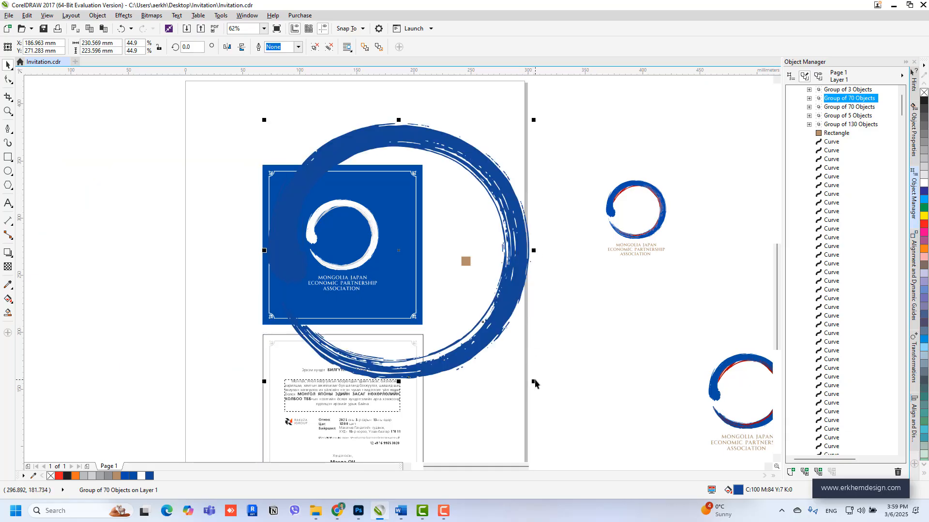
pyautogui.moveTo(536, 383); pyautogui.dragTo(481, 333)
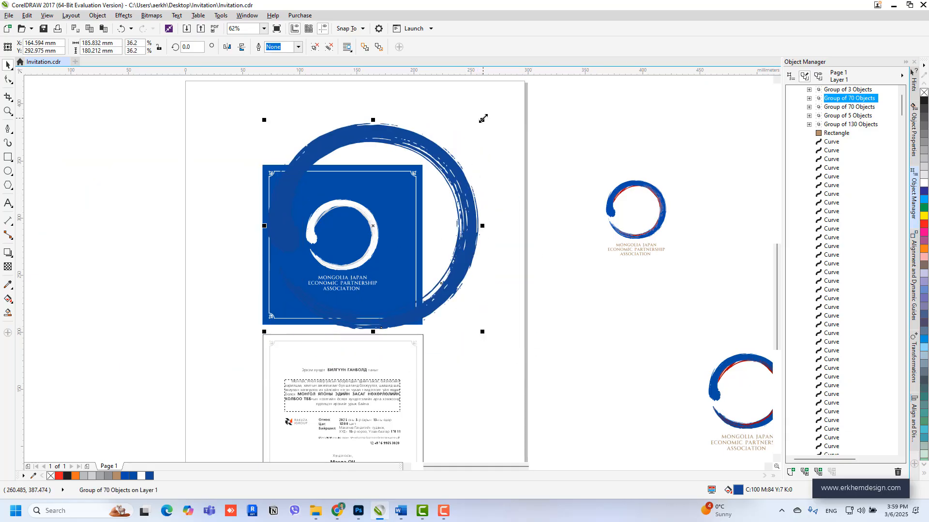
pyautogui.moveTo(429, 174); pyautogui.dragTo(431, 175)
pyautogui.scroll(2, 290, 163)
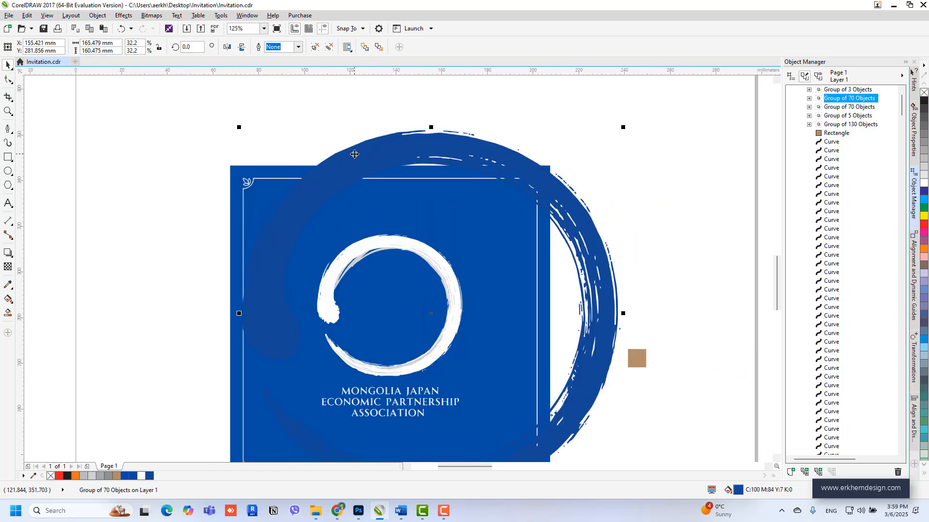
# PowerClip the large ring inside the upper card's blue background square.
pyautogui.rightClick(355, 154)
pyautogui.click(390, 161)
pyautogui.click(260, 169)
pyautogui.click(301, 132)
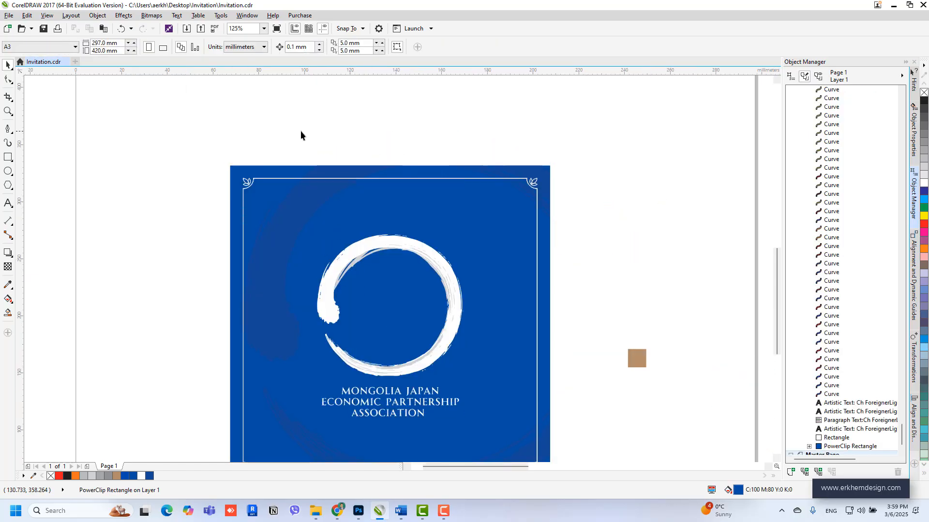
pyautogui.scroll(-2, 300, 133)
pyautogui.scroll(2, 479, 276)
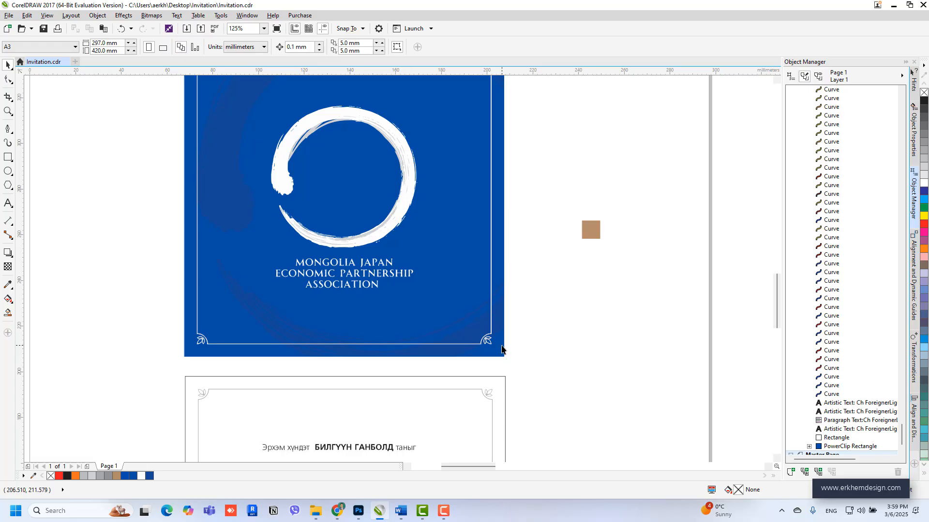
pyautogui.scroll(-2, 248, 270)
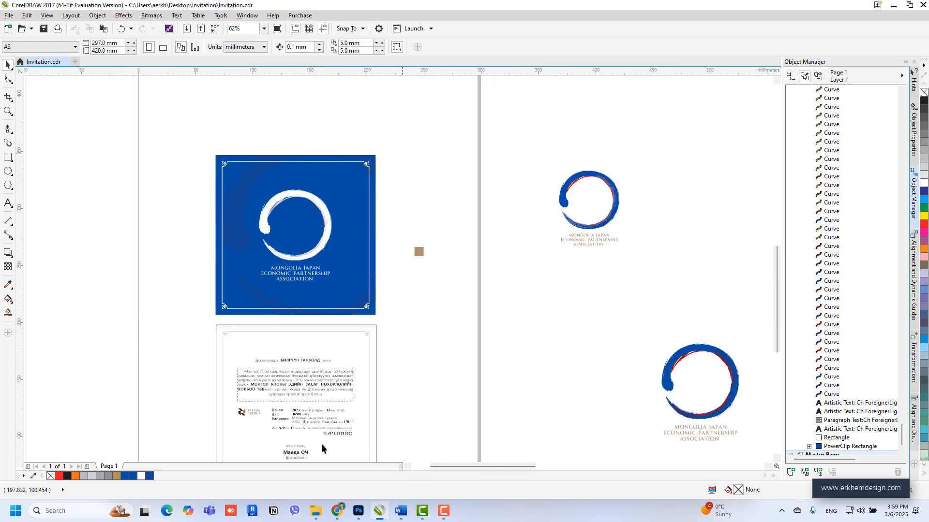
# Open a.cdr from the Invitation folder and select its wavy line group for copying.
pyautogui.click(317, 517)
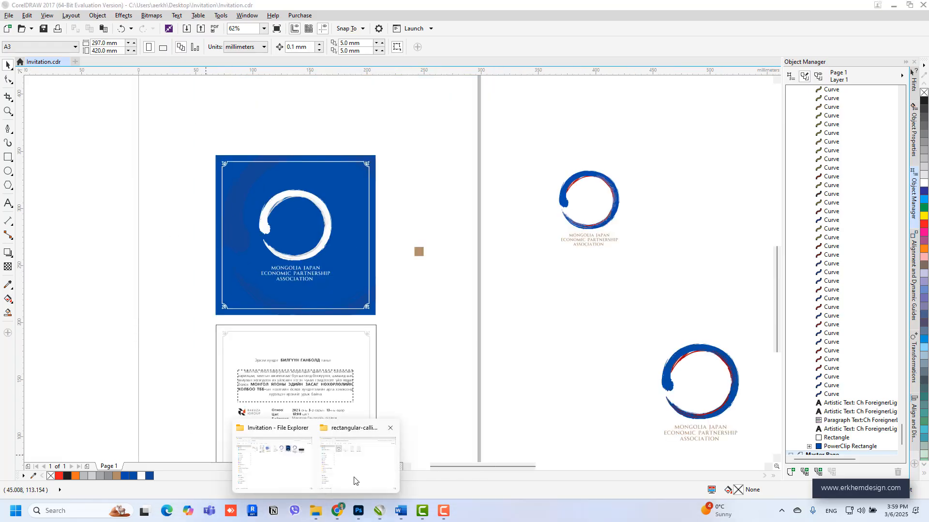
pyautogui.click(284, 455)
pyautogui.doubleClick(279, 149)
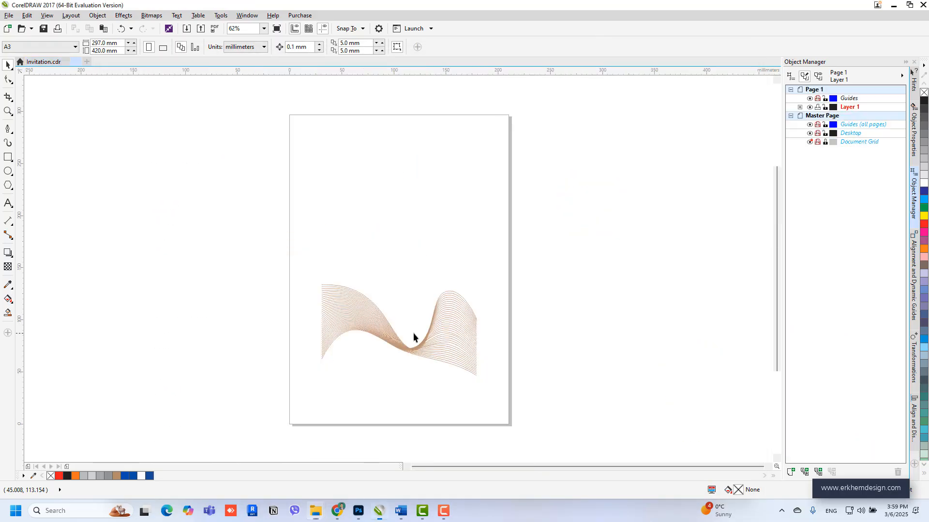
pyautogui.moveTo(567, 225); pyautogui.dragTo(266, 394)
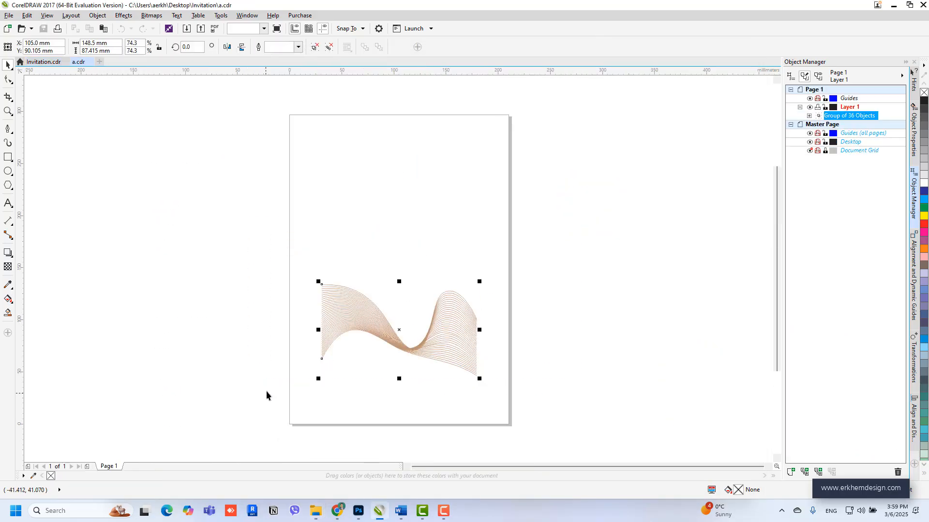
# Paste the wavy line group into Invitation.cdr and move it over the lower half of the blue card.
pyautogui.click(48, 63)
pyautogui.hotkey('ctrl', 'v')
pyautogui.moveTo(377, 376); pyautogui.dragTo(369, 275)
pyautogui.scroll(2, 271, 268)
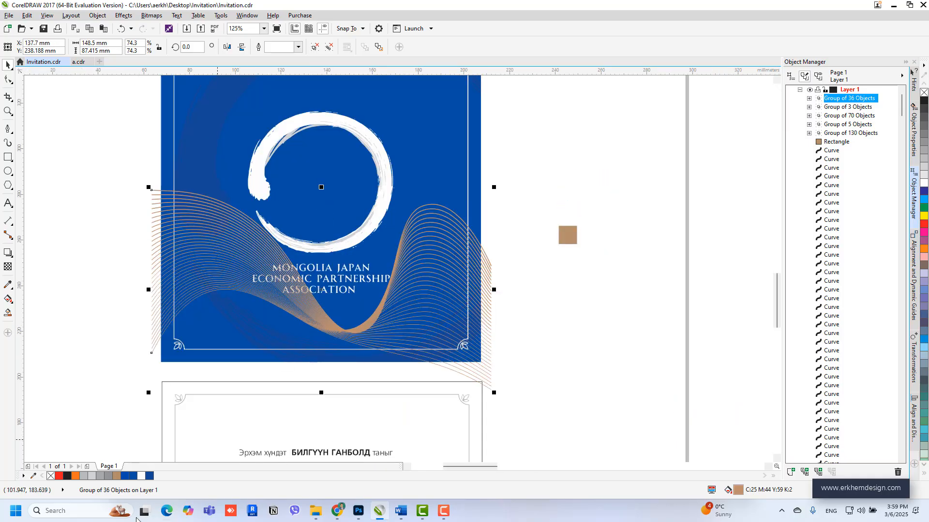
# Recolour the wavy line group over the blue card with a dark blue fill of C100 M88 Y16 K6.
pyautogui.rightClick(150, 476)
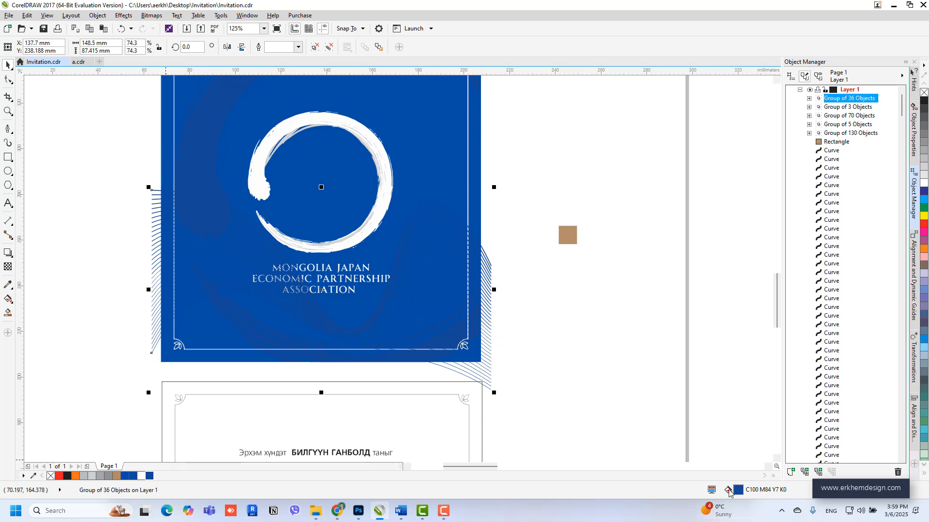
pyautogui.hotkey('shift', 'F11')
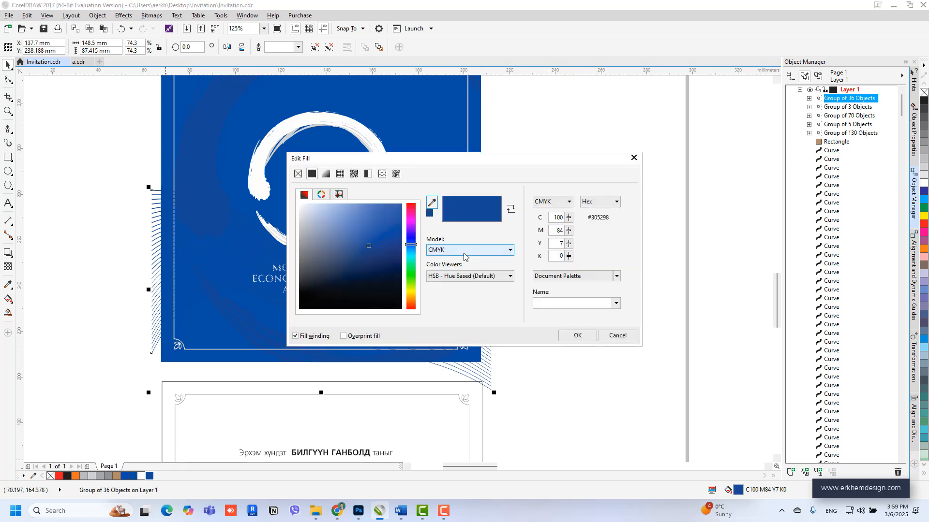
pyautogui.click(379, 244)
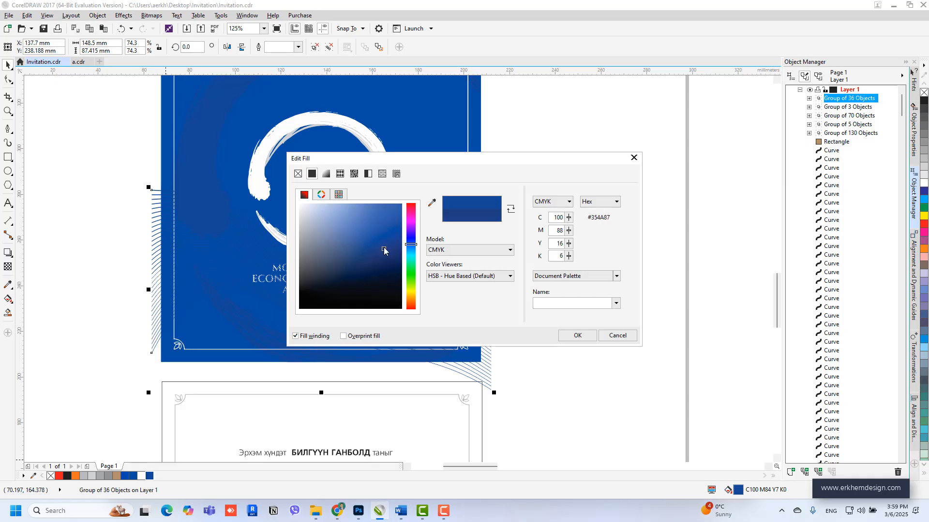
pyautogui.click(578, 336)
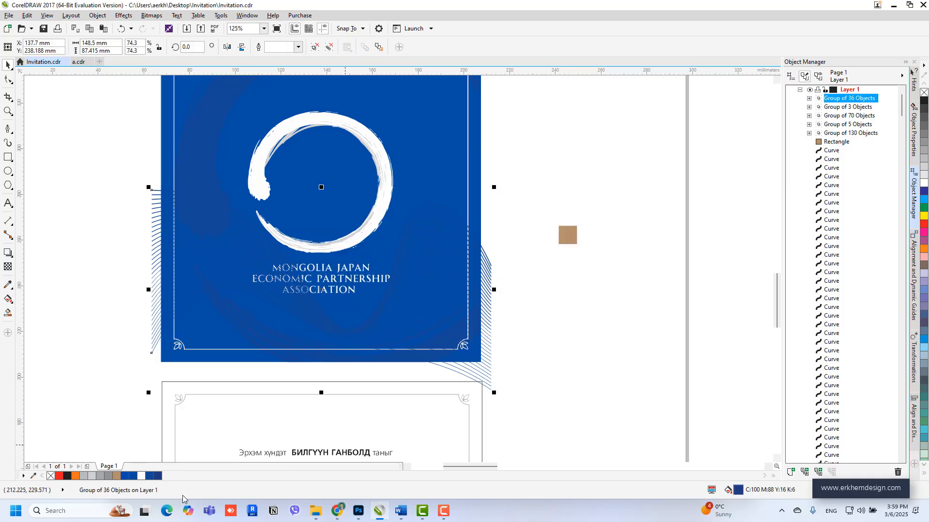
pyautogui.press('Escape')
pyautogui.scroll(-2, 250, 182)
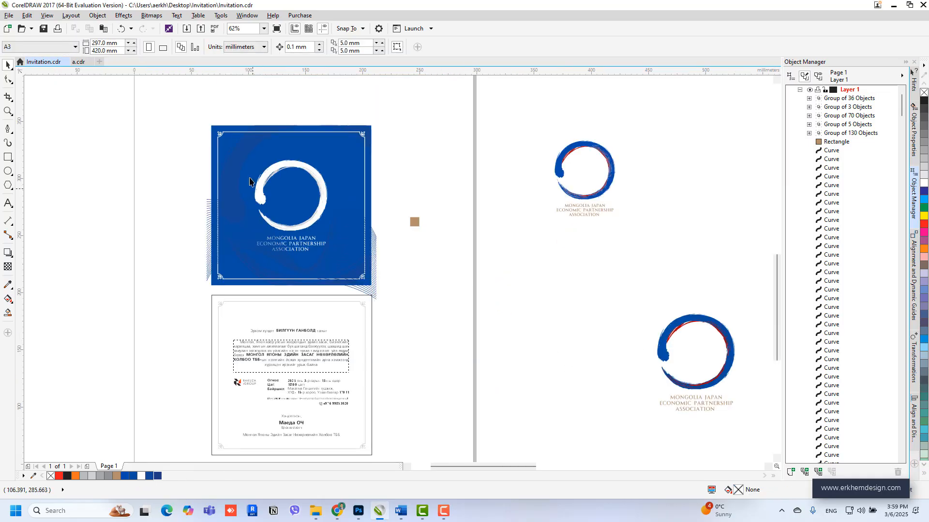
# PowerClip the wavy line group inside the upper card's blue background square.
pyautogui.click(370, 261)
pyautogui.rightClick(373, 242)
pyautogui.press('Escape')
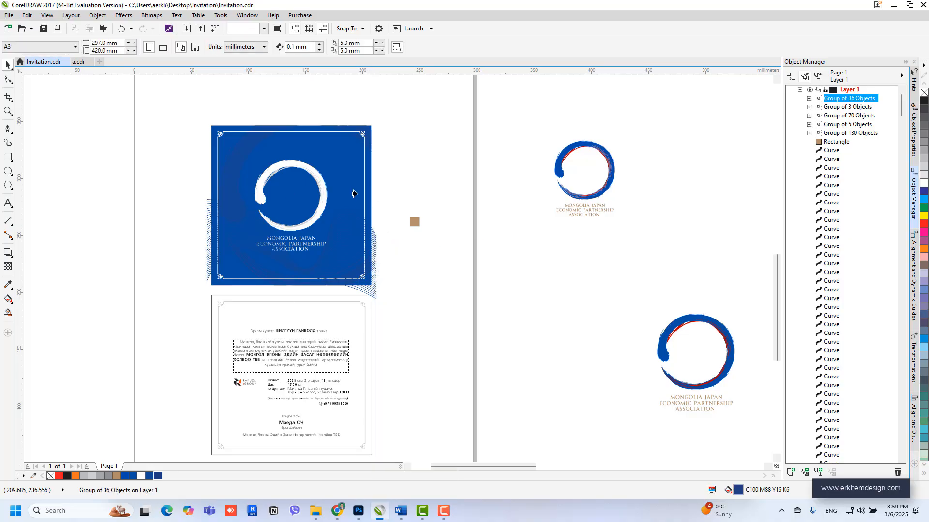
pyautogui.click(366, 174)
pyautogui.click(381, 269)
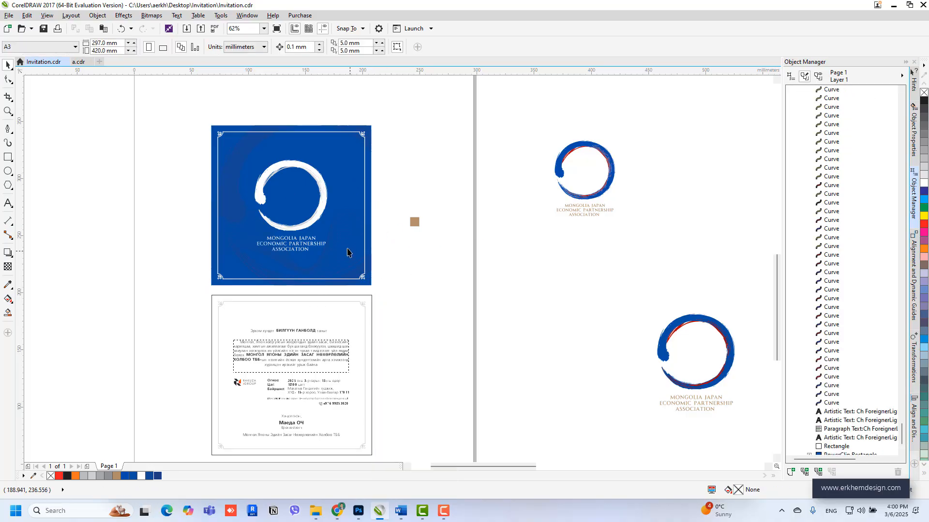
# Edit the blue square's PowerClip contents and move the large ring outside the card, centred at about X -85 mm.
pyautogui.scroll(1, 204, 226)
pyautogui.scroll(-1, 299, 265)
pyautogui.click(285, 215)
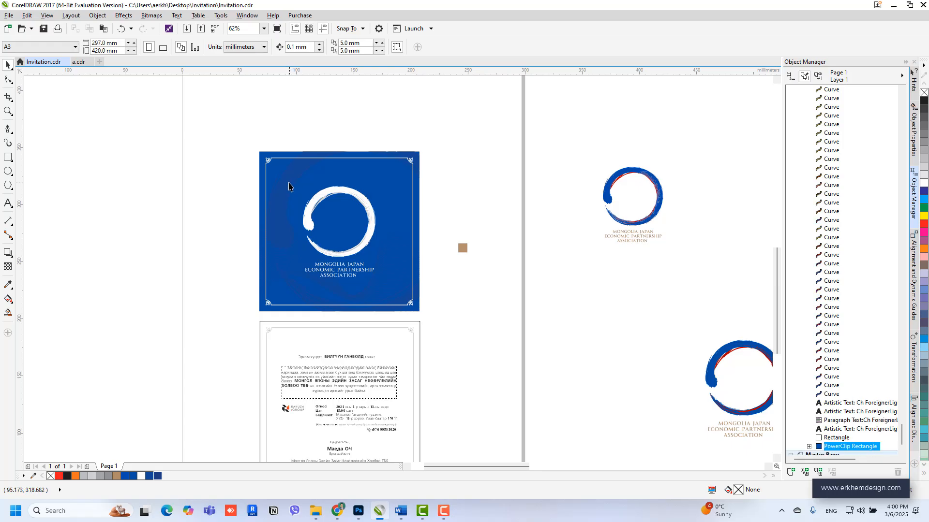
pyautogui.click(313, 327)
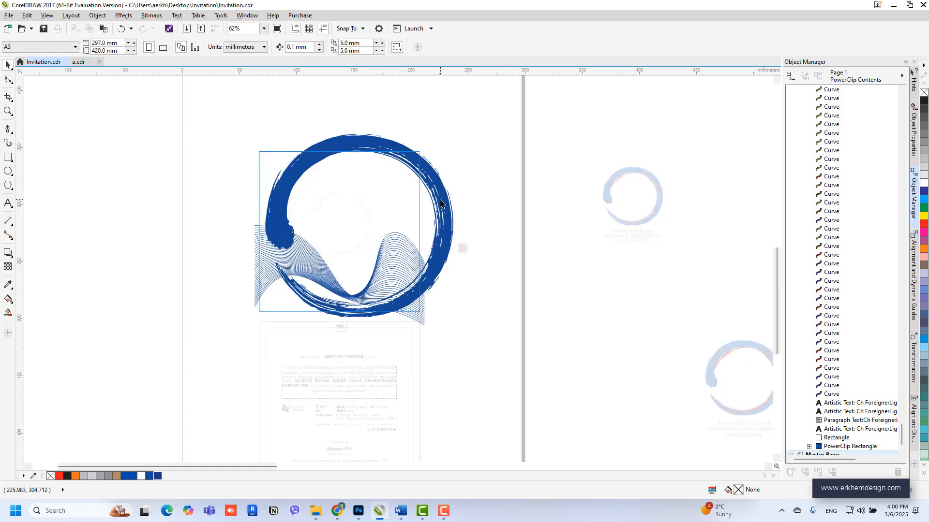
pyautogui.moveTo(432, 229); pyautogui.dragTo(168, 229)
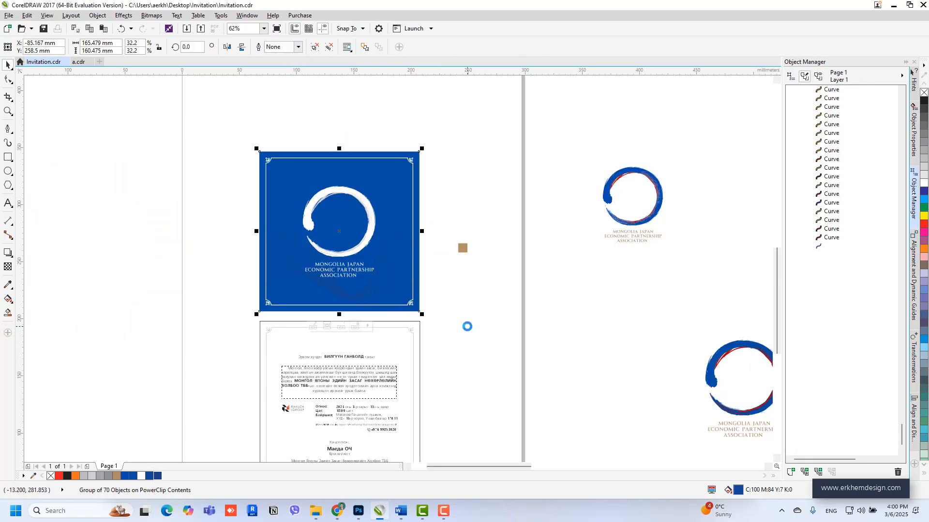
pyautogui.press('Escape')
pyautogui.scroll(1, 369, 290)
pyautogui.scroll(1, 198, 223)
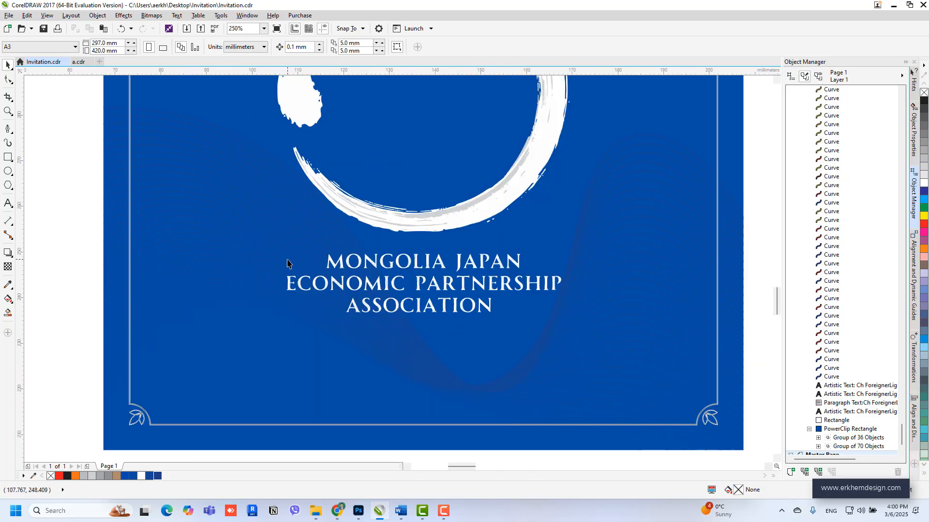
pyautogui.scroll(-1, 652, 319)
pyautogui.moveTo(155, 105); pyautogui.dragTo(472, 311)
pyautogui.press('Escape')
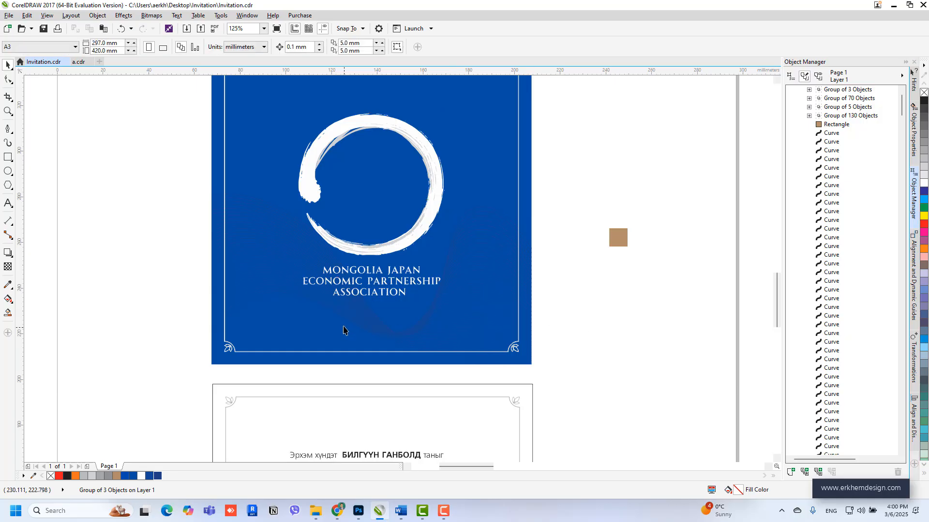
# Edit the blue square's PowerClip contents, change the wavy lines' fill to C89 M70 Y0 K0 and finish editing.
pyautogui.click(240, 265)
pyautogui.click(345, 378)
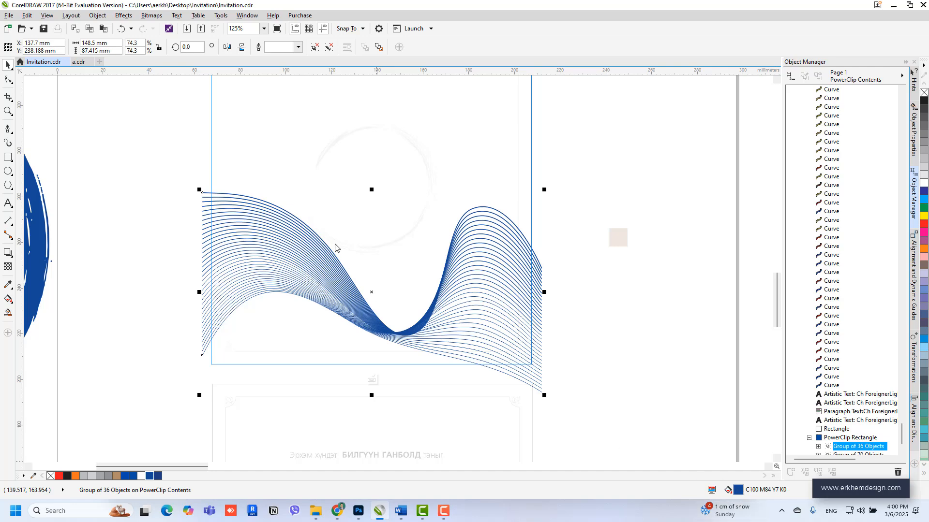
pyautogui.hotkey('shift', 'F11')
pyautogui.click(367, 236)
pyautogui.click(580, 335)
pyautogui.click(372, 379)
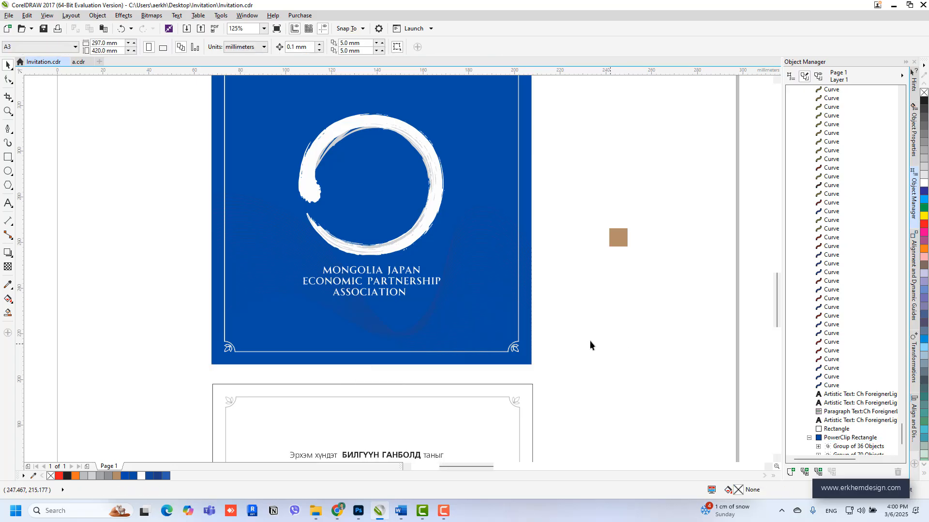
# Reopen the blue square's PowerClip contents, lighten the wavy lines' fill to C80 M58 Y0 K0 and finish editing.
pyautogui.click(346, 378)
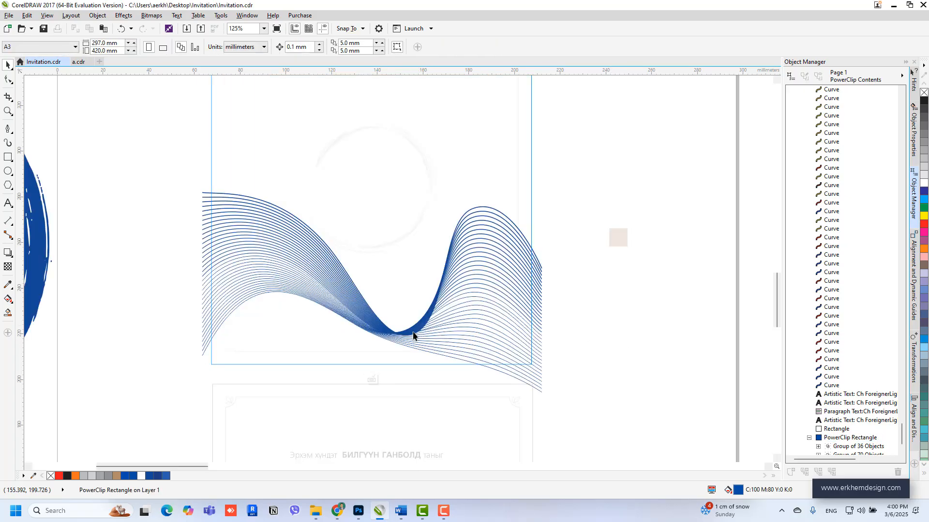
pyautogui.click(413, 333)
pyautogui.click(167, 476)
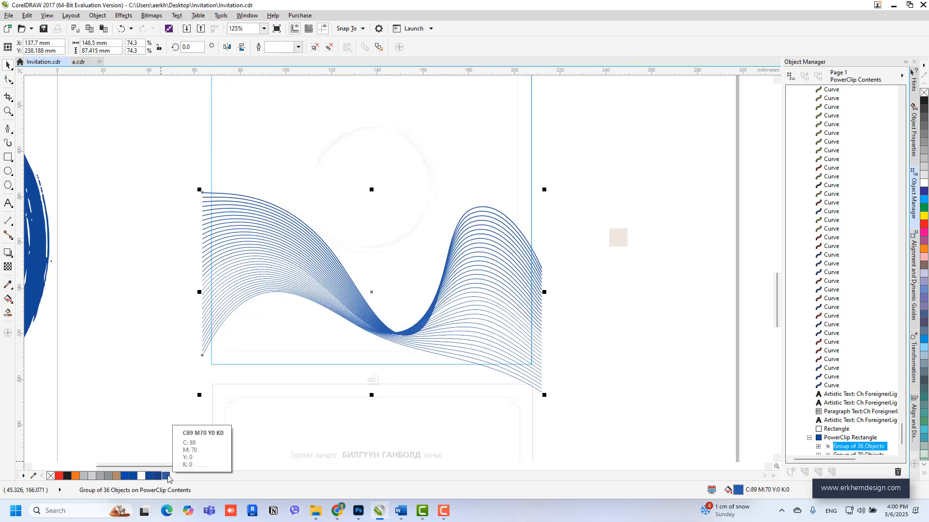
pyautogui.hotkey('shift', 'F11')
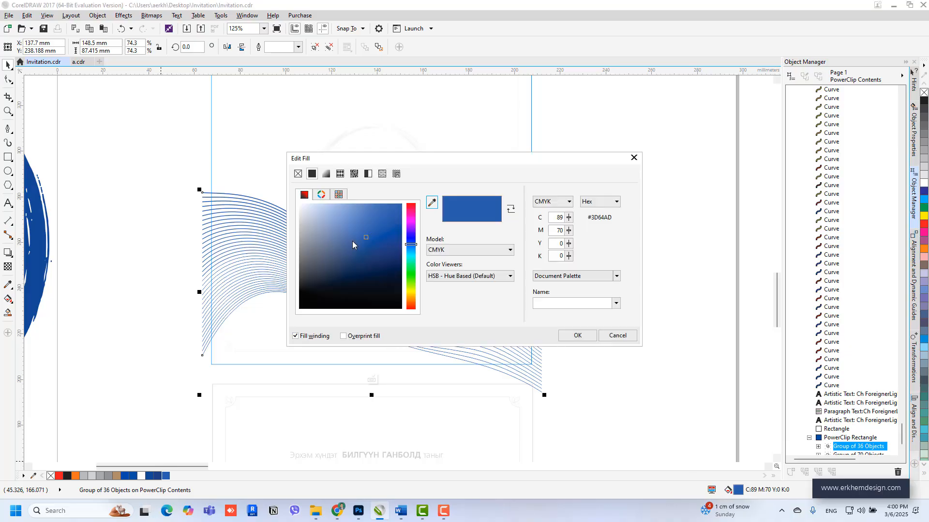
pyautogui.click(364, 228)
pyautogui.click(577, 336)
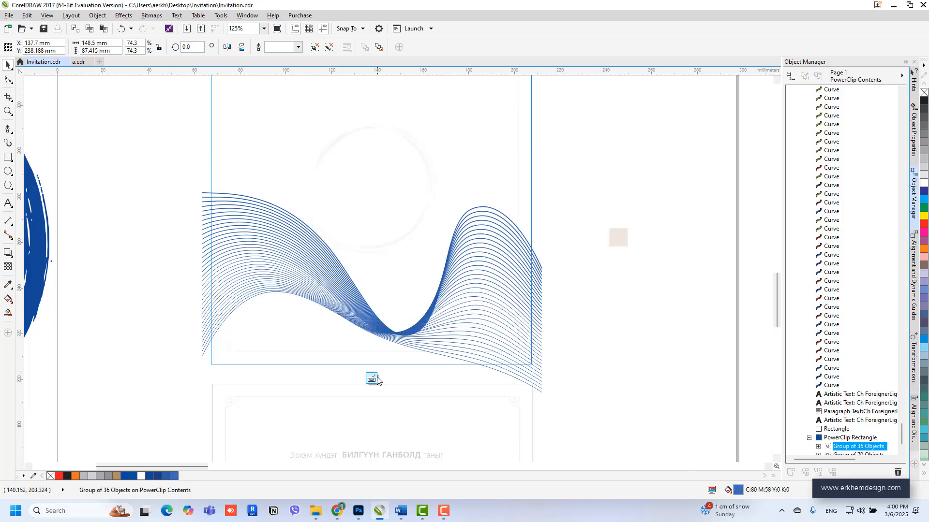
pyautogui.click(669, 338)
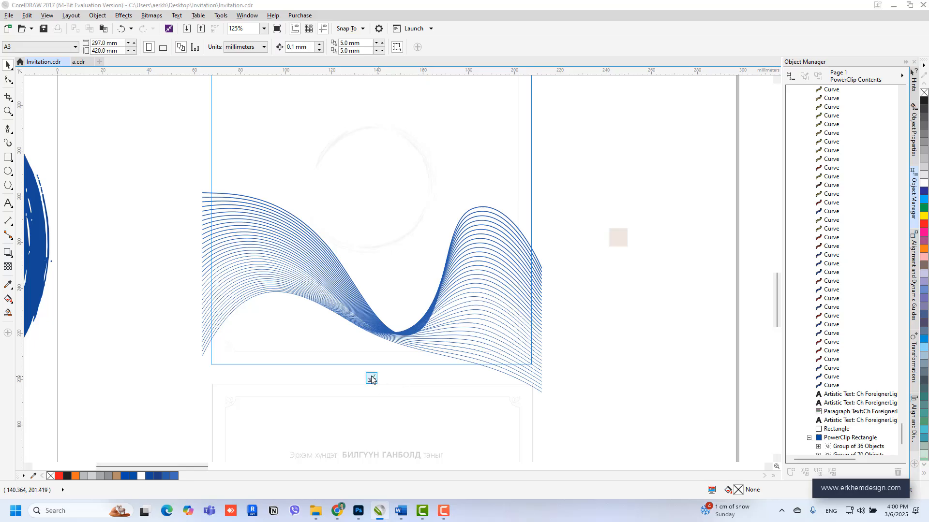
pyautogui.click(371, 379)
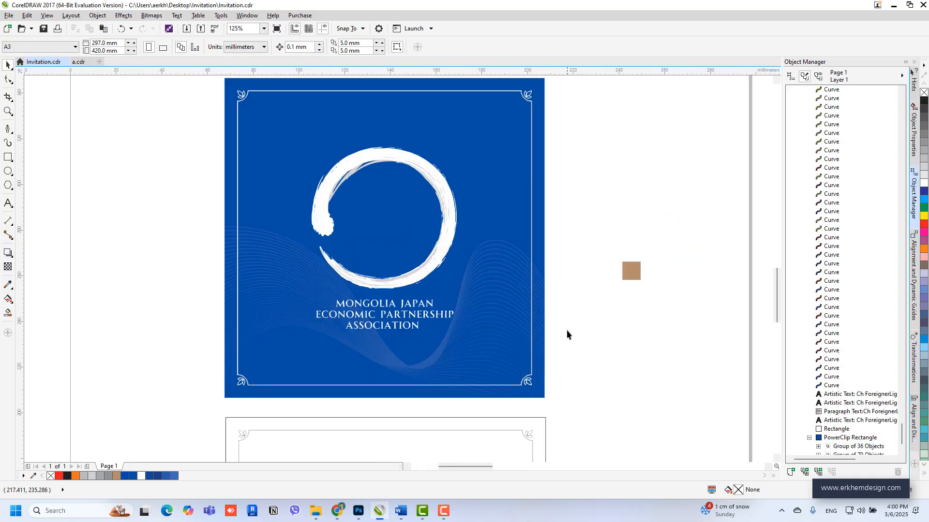
# Open the PowerClip contents, enlarge the wavy line group to about 155 mm wide and shift it slightly down.
pyautogui.click(486, 354)
pyautogui.click(356, 412)
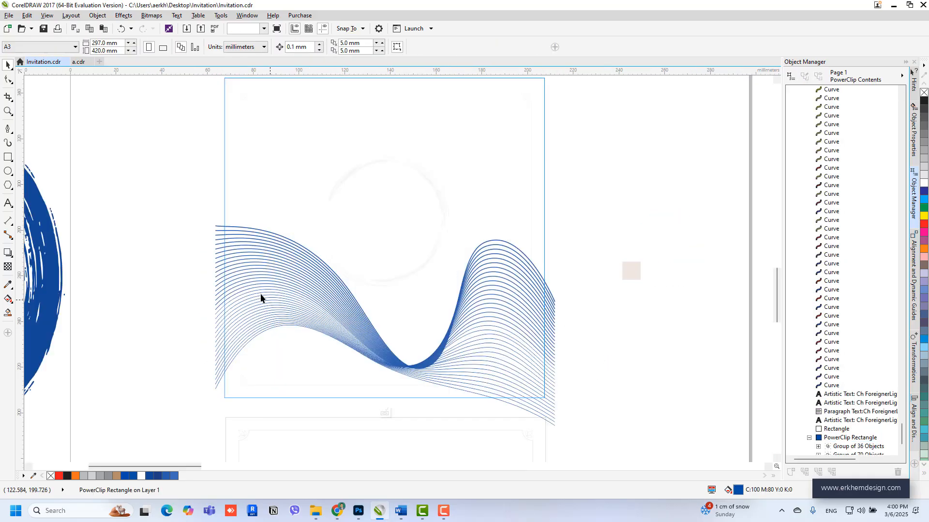
pyautogui.click(260, 298)
pyautogui.moveTo(211, 431); pyautogui.dragTo(198, 437)
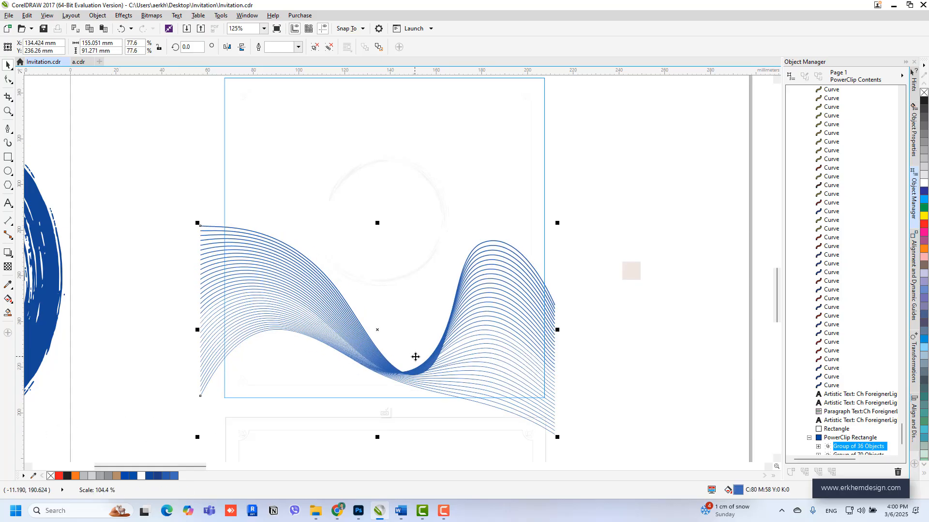
pyautogui.moveTo(416, 357)
pyautogui.mouseDown()
pyautogui.moveTo(371, 400)
pyautogui.moveTo(373, 416)
pyautogui.moveTo(421, 348)
pyautogui.mouseUp()
# Rotate the wavy line group by about 15.7 degrees and move it lower on the card.
pyautogui.click(550, 308)
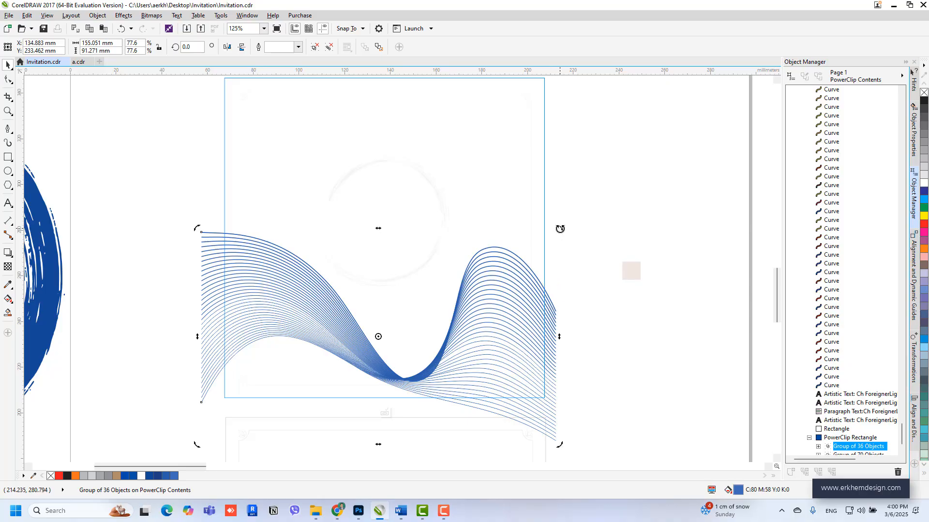
pyautogui.moveTo(559, 230); pyautogui.dragTo(545, 167)
pyautogui.click(637, 366)
pyautogui.moveTo(412, 378); pyautogui.dragTo(414, 416)
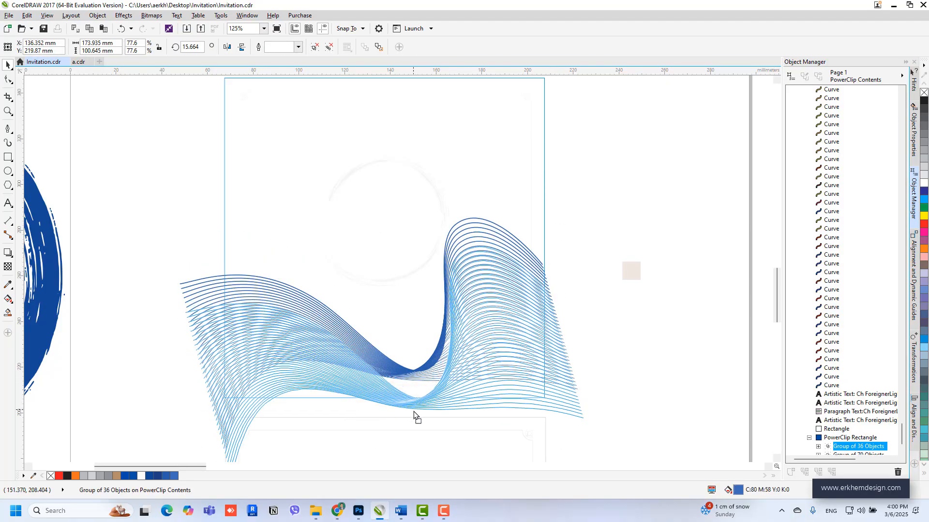
# Enlarge the rotated wavy lines to about 256 mm wide, reposition them across the card's lower half and finish editing the PowerClip.
pyautogui.moveTo(584, 251); pyautogui.dragTo(745, 142)
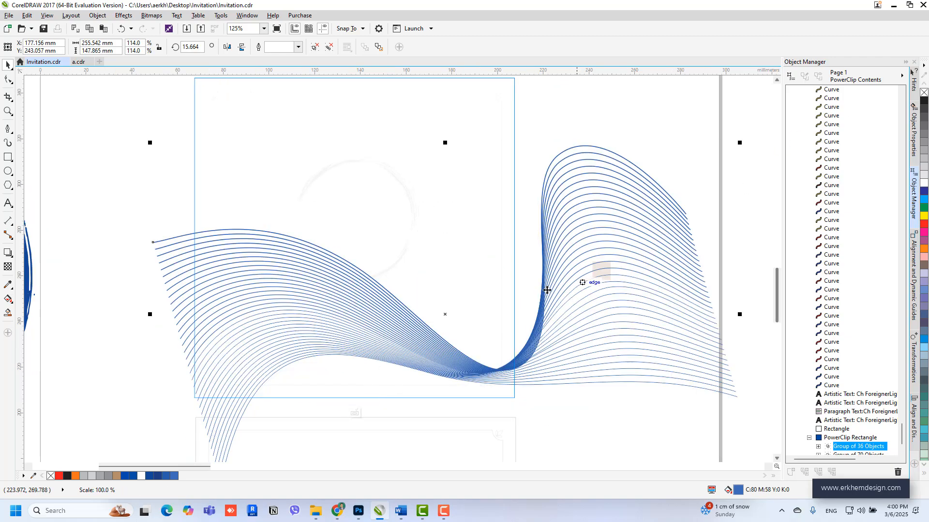
pyautogui.moveTo(545, 337); pyautogui.dragTo(458, 281)
pyautogui.moveTo(508, 310); pyautogui.dragTo(527, 320)
pyautogui.click(357, 412)
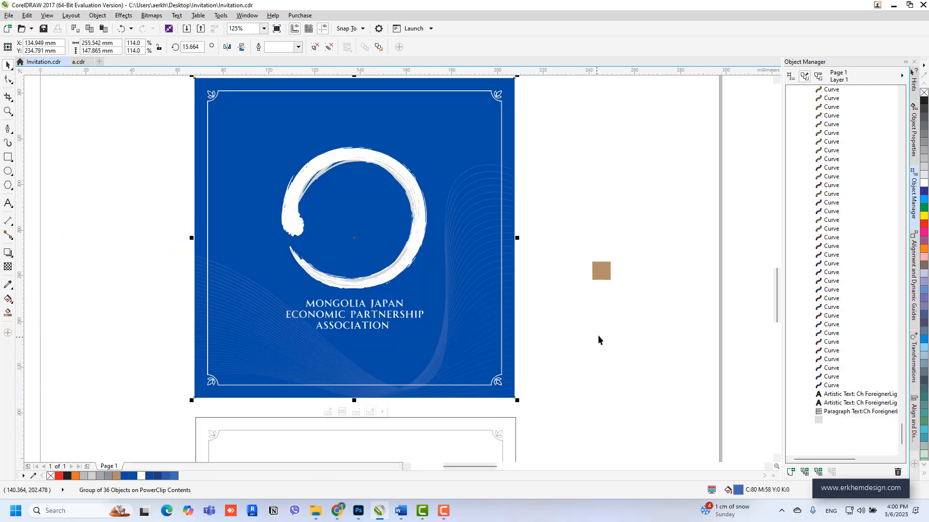
pyautogui.click(649, 311)
# Change the outline of the lower white card's outer rectangle to light grey.
pyautogui.scroll(-1, 400, 247)
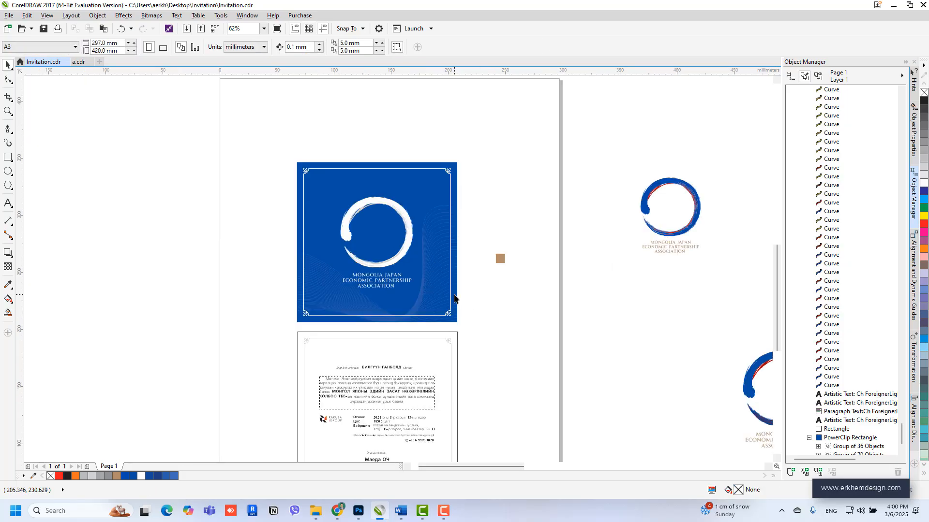
pyautogui.scroll(1, 429, 292)
pyautogui.scroll(-1, 357, 172)
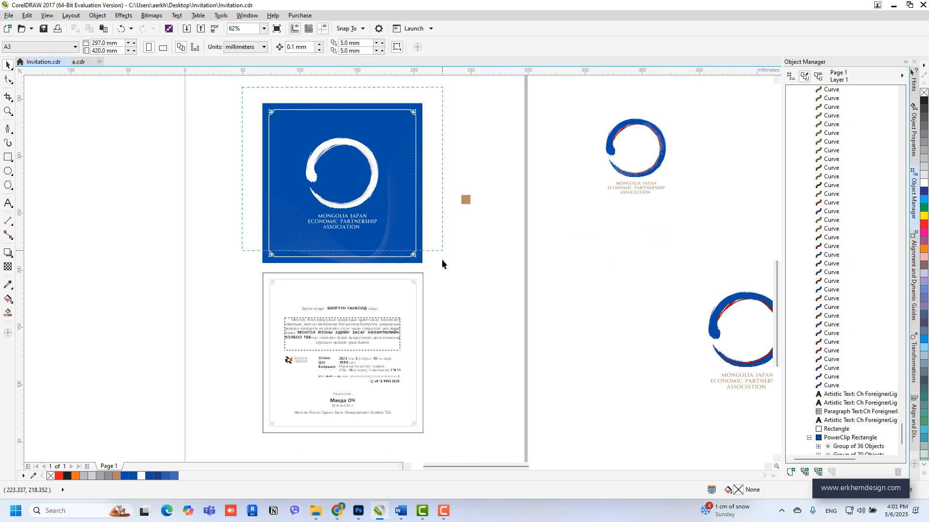
pyautogui.click(423, 315)
pyautogui.scroll(1, 424, 315)
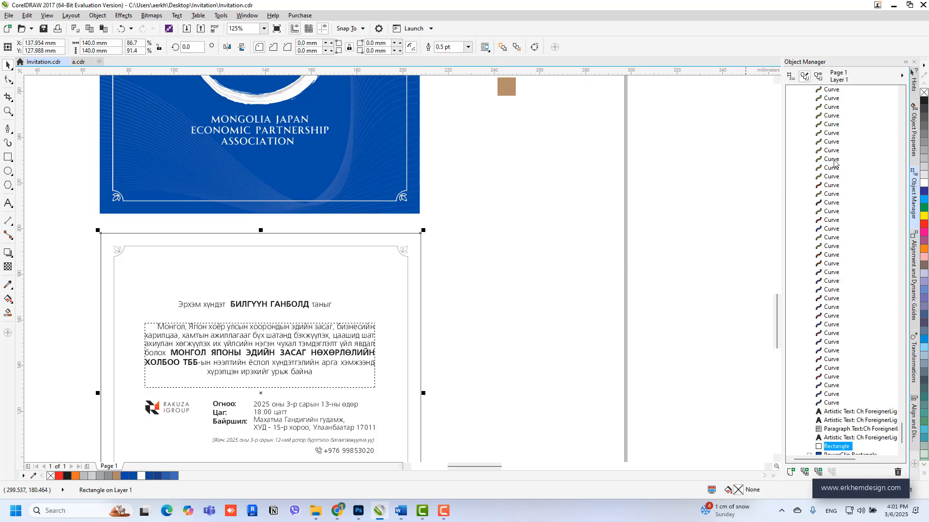
pyautogui.click(528, 286)
pyautogui.scroll(-1, 354, 143)
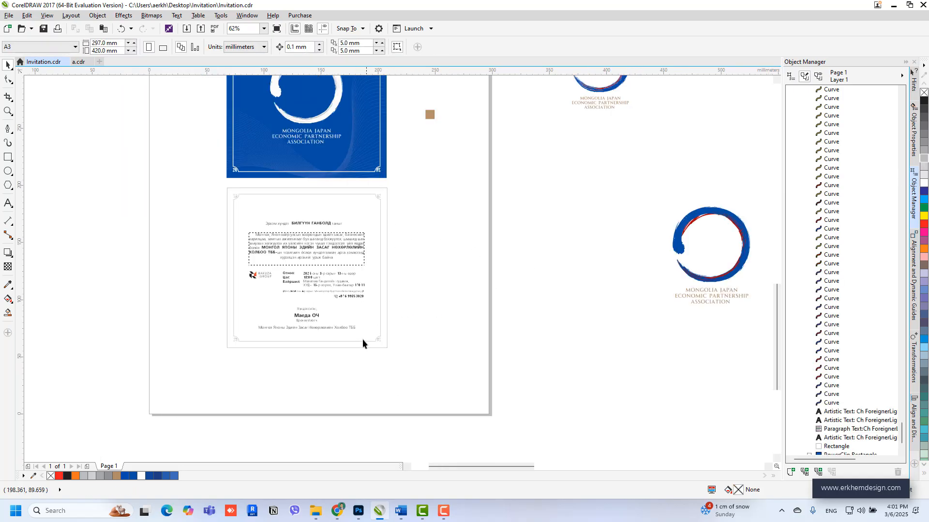
# Add a second page to the document and draw a 145 × 145 mm square on it.
pyautogui.scroll(-1, 387, 282)
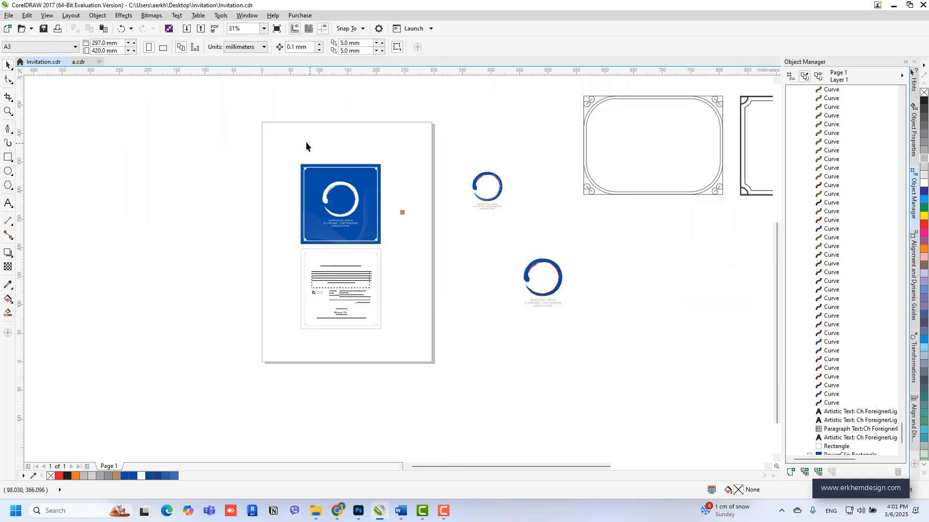
pyautogui.click(87, 467)
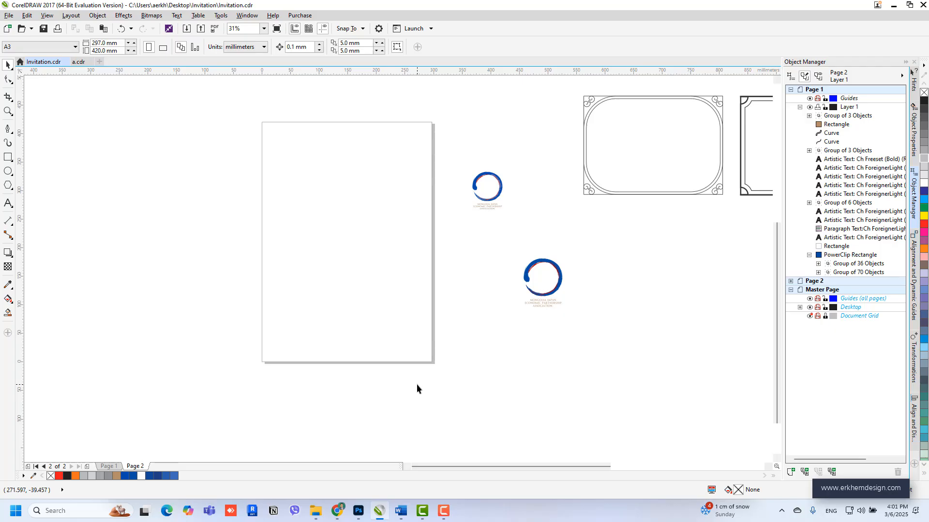
pyautogui.click(7, 158)
pyautogui.moveTo(286, 156)
pyautogui.mouseDown()
pyautogui.moveTo(420, 274)
pyautogui.moveTo(414, 281)
pyautogui.mouseUp()
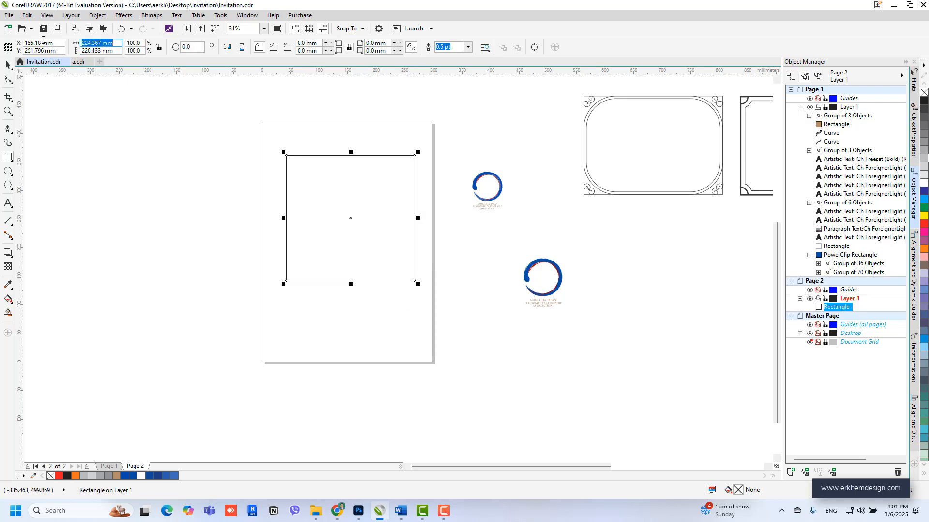
pyautogui.write('145')
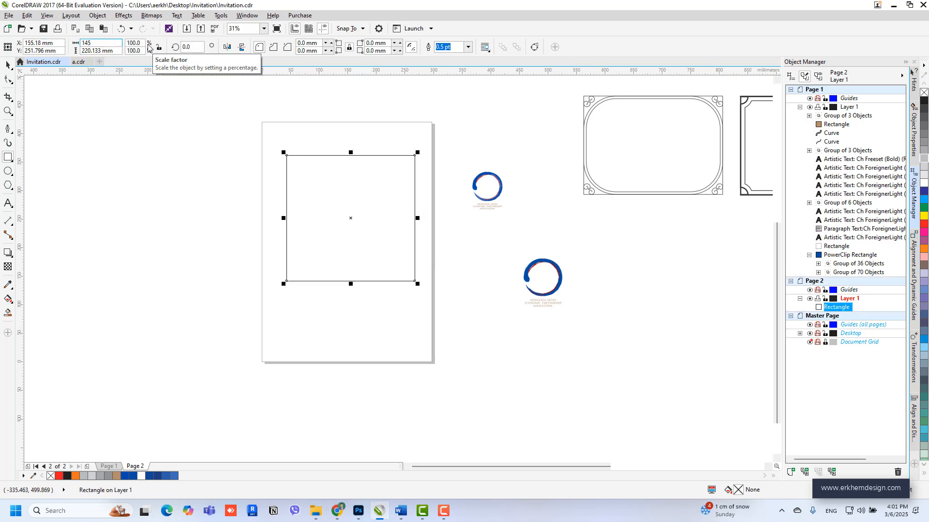
pyautogui.press('Tab')
pyautogui.press('Return')
pyautogui.press('space')
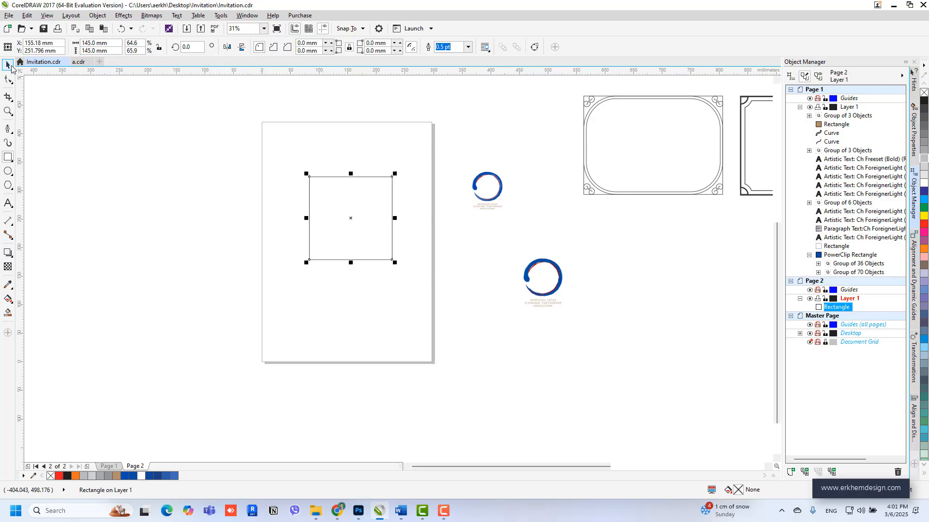
# Duplicate the 145 mm square and place the copy just below the original.
pyautogui.moveTo(348, 222); pyautogui.dragTo(365, 284)
pyautogui.hotkey('ctrl', 'd')
# Draw a 3 mm high strip between the two squares, snap it under the upper square and widen it to 145 mm.
pyautogui.scroll(2, 334, 250)
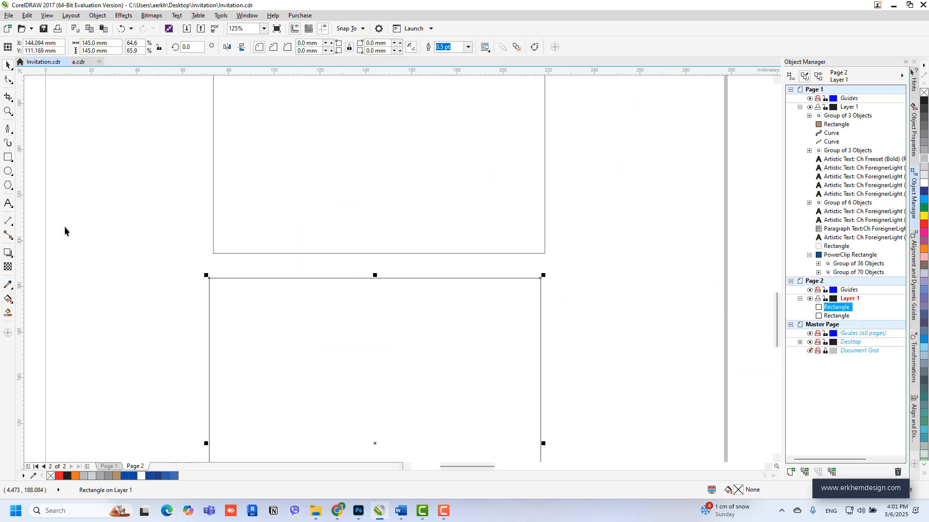
pyautogui.click(8, 157)
pyautogui.moveTo(135, 260)
pyautogui.mouseDown()
pyautogui.moveTo(371, 303)
pyautogui.moveTo(408, 278)
pyautogui.mouseUp()
pyautogui.moveTo(112, 51); pyautogui.dragTo(74, 58)
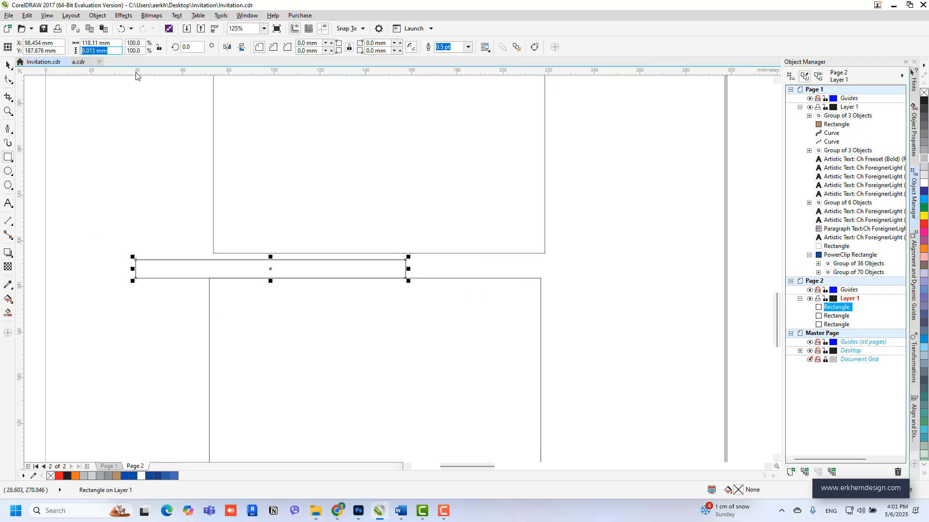
pyautogui.write('3')
pyautogui.press('Return')
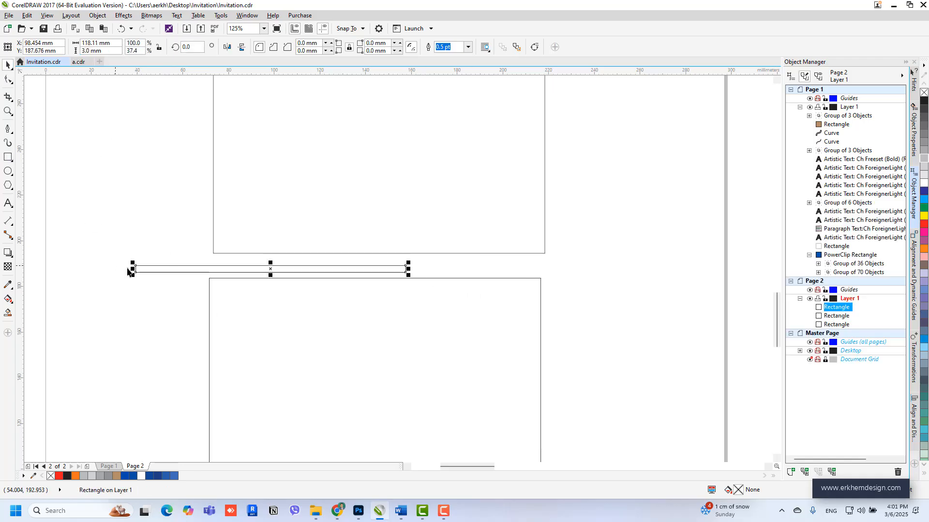
pyautogui.moveTo(128, 271); pyautogui.dragTo(207, 260)
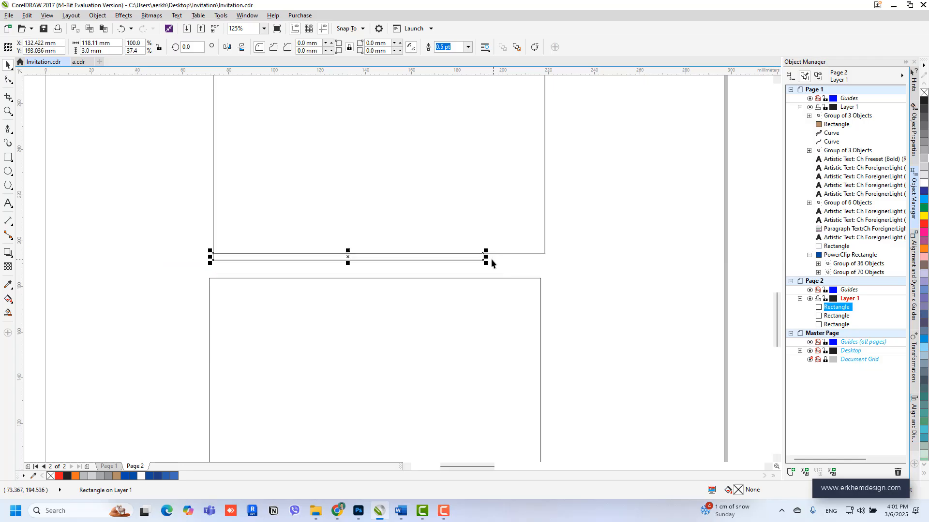
pyautogui.moveTo(485, 257); pyautogui.dragTo(545, 255)
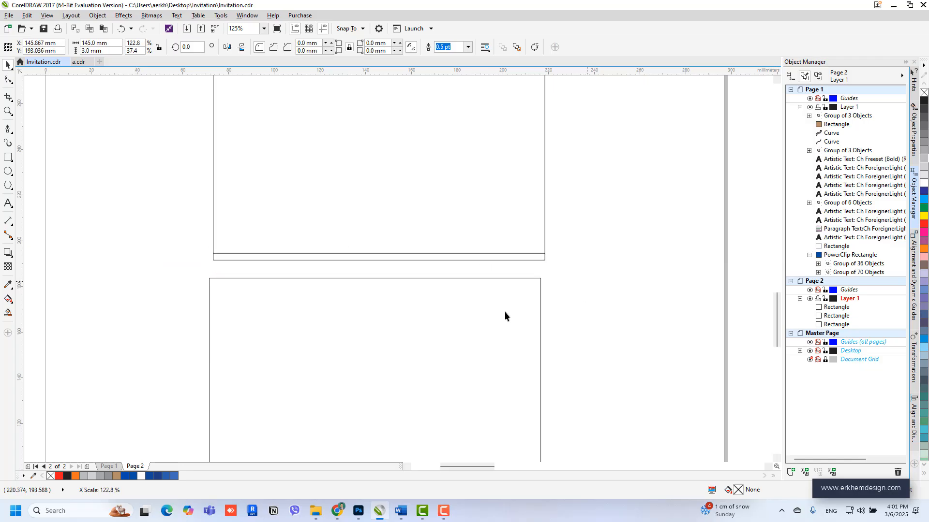
# Move the lower square up so it sits flush against the bottom edge of the 3 mm strip.
pyautogui.click(210, 283)
pyautogui.moveTo(211, 282); pyautogui.dragTo(215, 268)
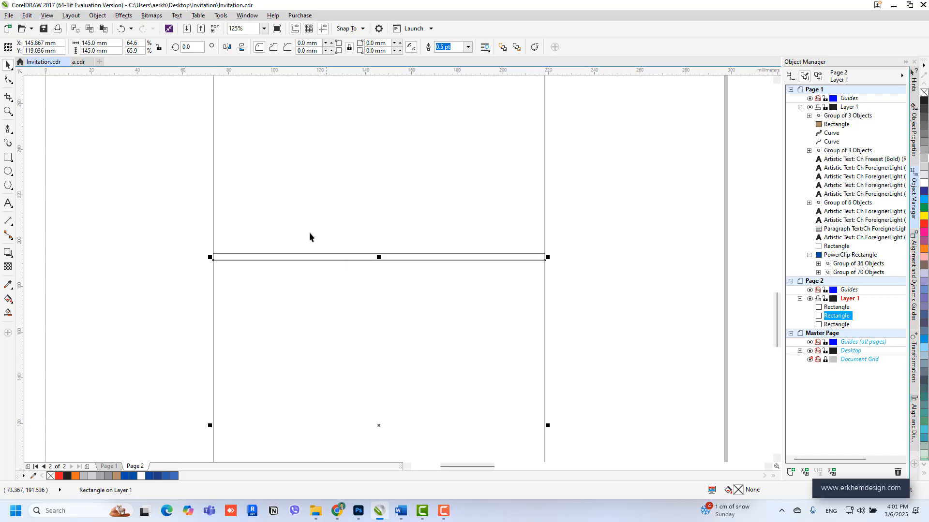
pyautogui.scroll(-2, 513, 251)
pyautogui.click(486, 254)
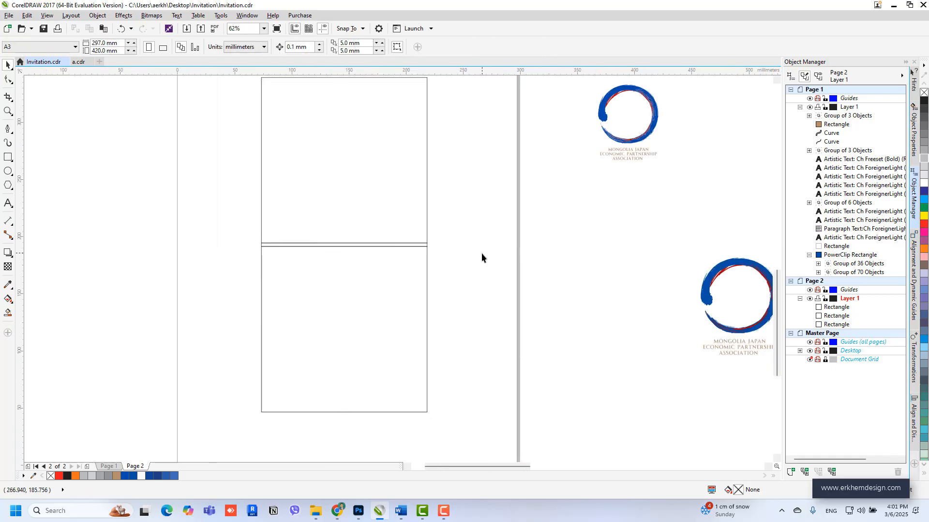
pyautogui.scroll(-2, 425, 330)
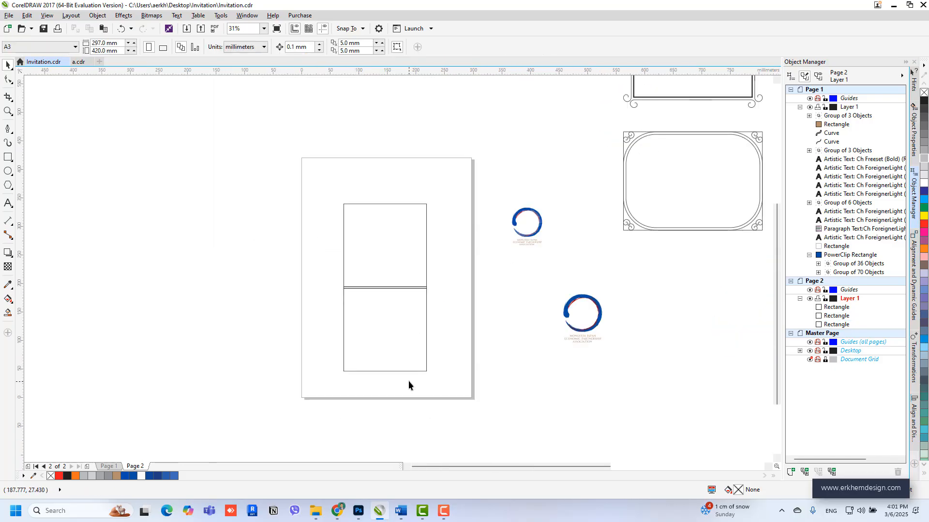
# Draw a rectangle about 110 × 44 mm across the upper square's top edge and round its corners to about 13.5 mm.
pyautogui.scroll(2, 387, 199)
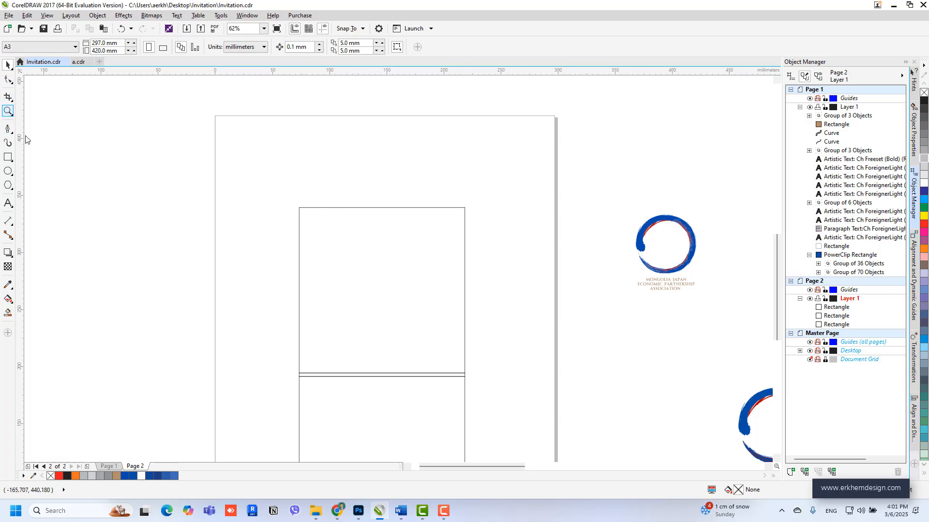
pyautogui.click(8, 157)
pyautogui.moveTo(322, 171); pyautogui.dragTo(448, 222)
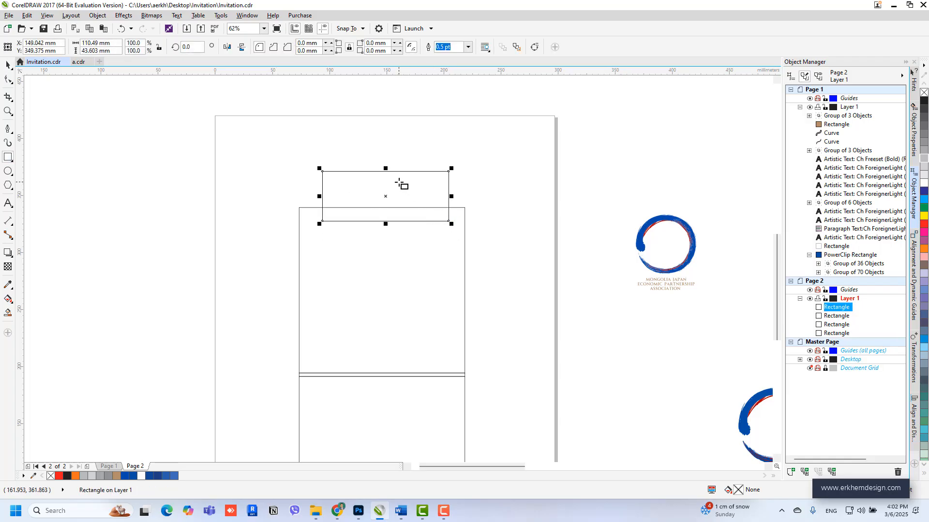
pyautogui.scroll(2, 400, 185)
pyautogui.click(8, 80)
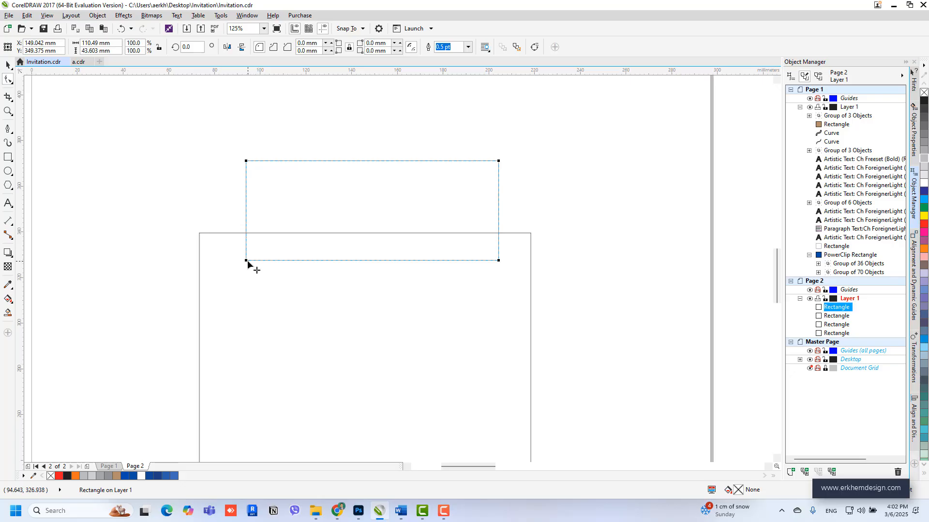
pyautogui.moveTo(247, 260); pyautogui.dragTo(277, 256)
pyautogui.click(9, 65)
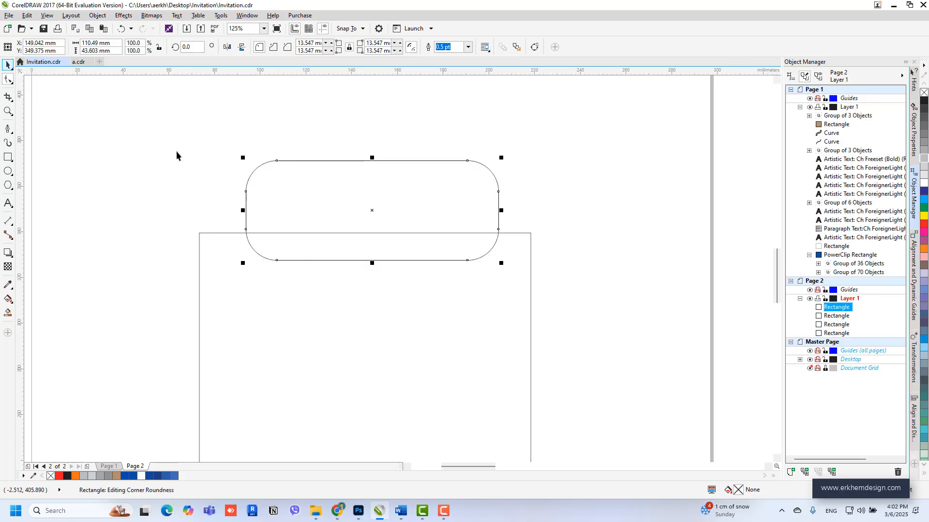
# Centre the rounded rectangle horizontally on the upper square and subtract it to cut a notch in the top edge.
pyautogui.click(523, 277)
pyautogui.click(624, 252)
pyautogui.click(411, 245)
pyautogui.keyDown('shift'); pyautogui.click(482, 300); pyautogui.keyUp('shift')
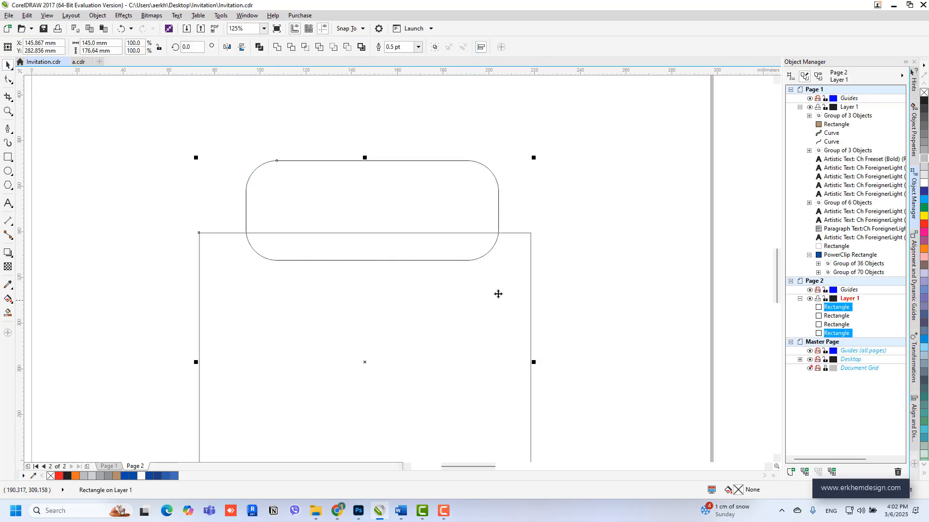
pyautogui.press('c')
pyautogui.press('Escape')
pyautogui.click(356, 195)
pyautogui.keyDown('shift'); pyautogui.click(473, 310); pyautogui.keyUp('shift')
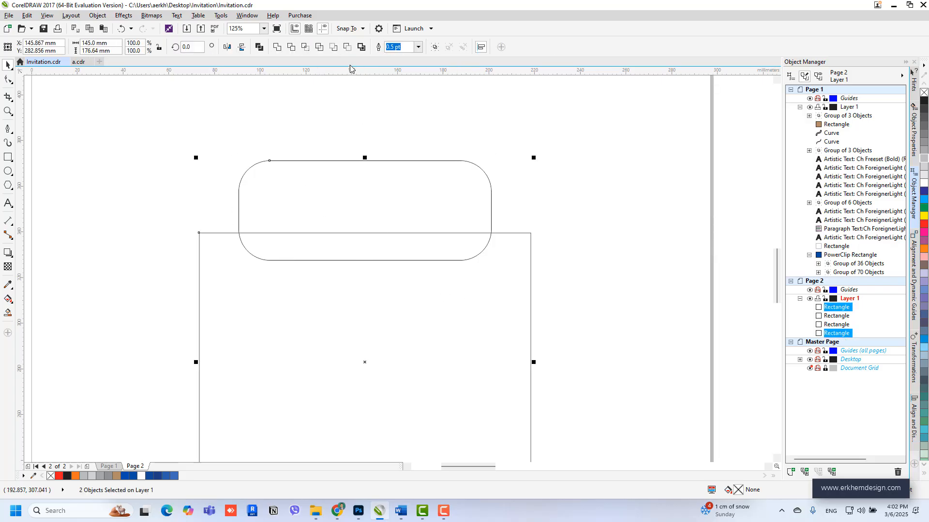
pyautogui.click(347, 47)
pyautogui.click(516, 256)
pyautogui.click(495, 244)
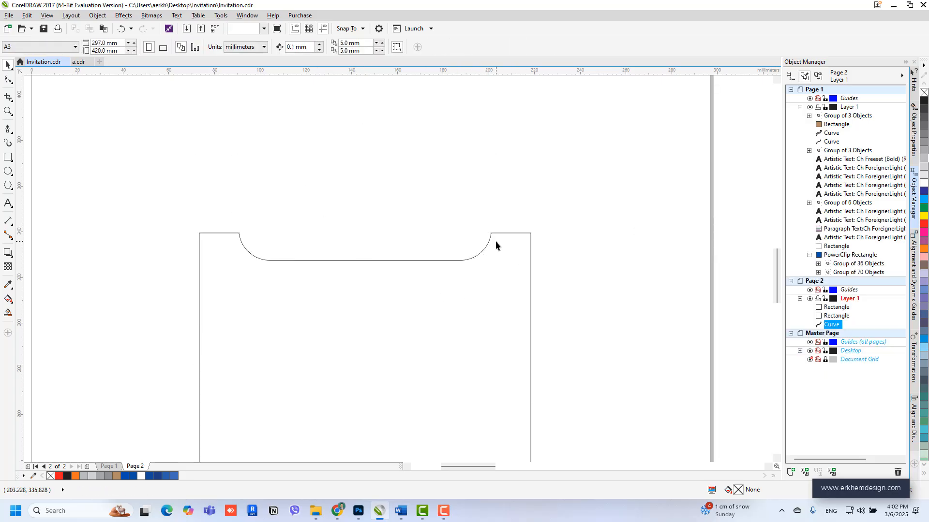
# Lower the two nodes where the notch meets the top edge by 1 mm so the adjoining edges slope inward.
pyautogui.click(8, 79)
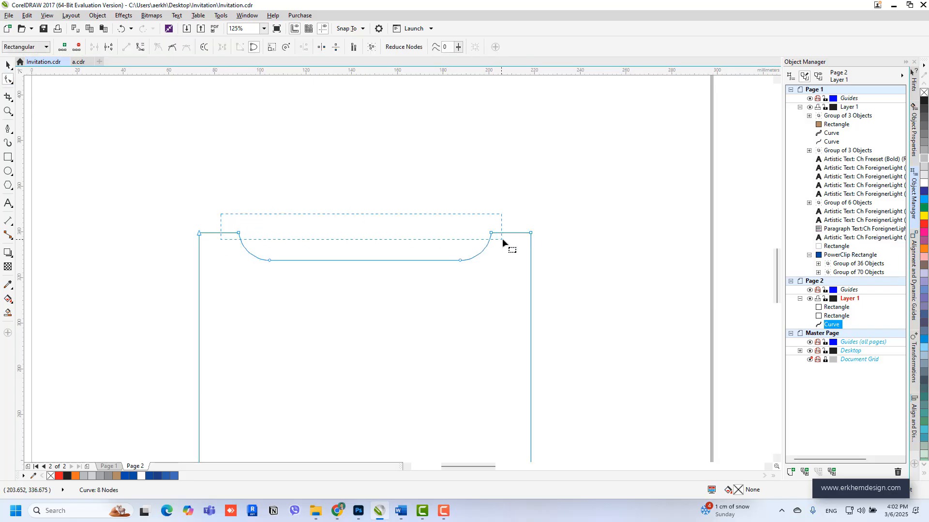
pyautogui.press('Down')
pyautogui.press('Down')
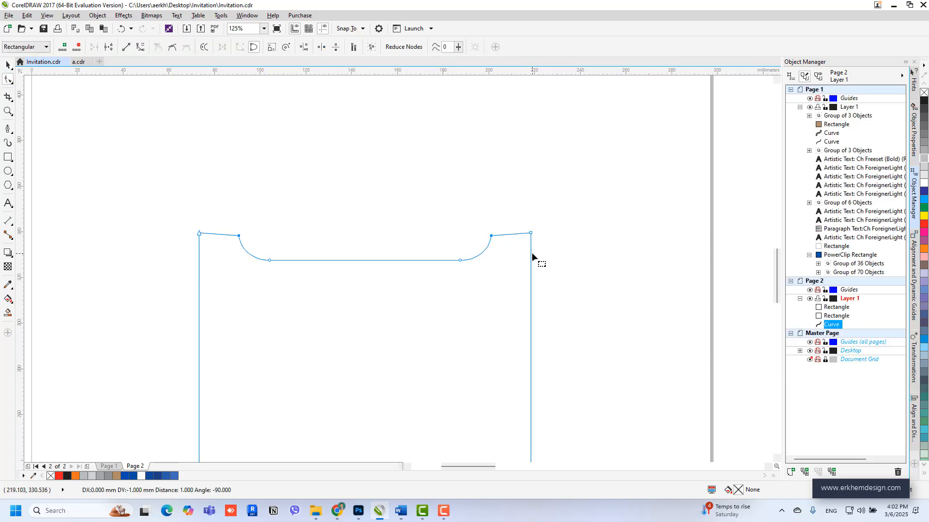
pyautogui.click(6, 65)
pyautogui.click(330, 190)
pyautogui.scroll(-2, 330, 190)
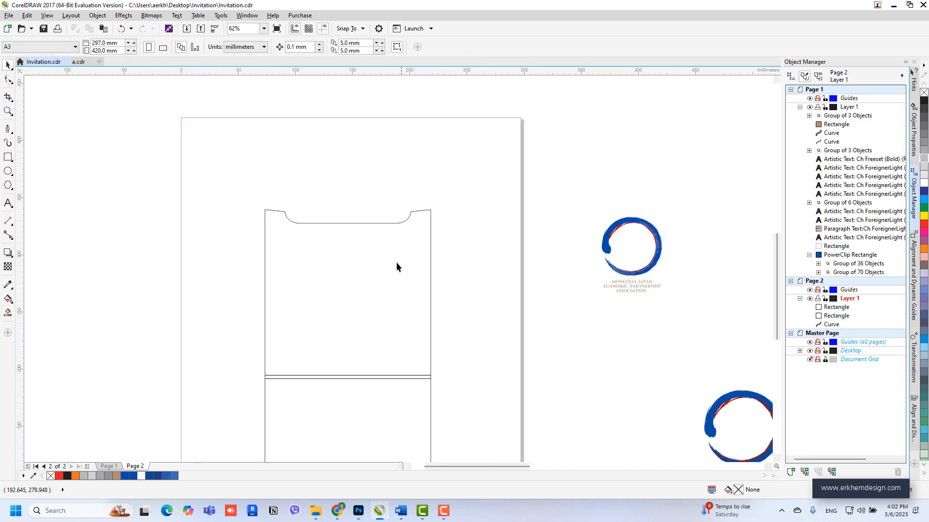
pyautogui.scroll(-2, 344, 206)
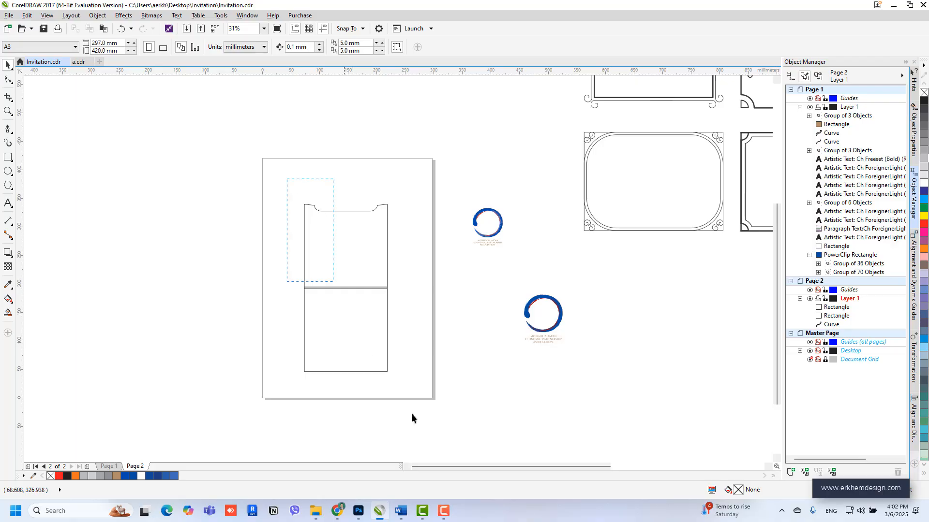
# Rotate the notched panel, the 3 mm strip and the plain square together by 180 degrees.
pyautogui.moveTo(412, 418); pyautogui.dragTo(276, 78)
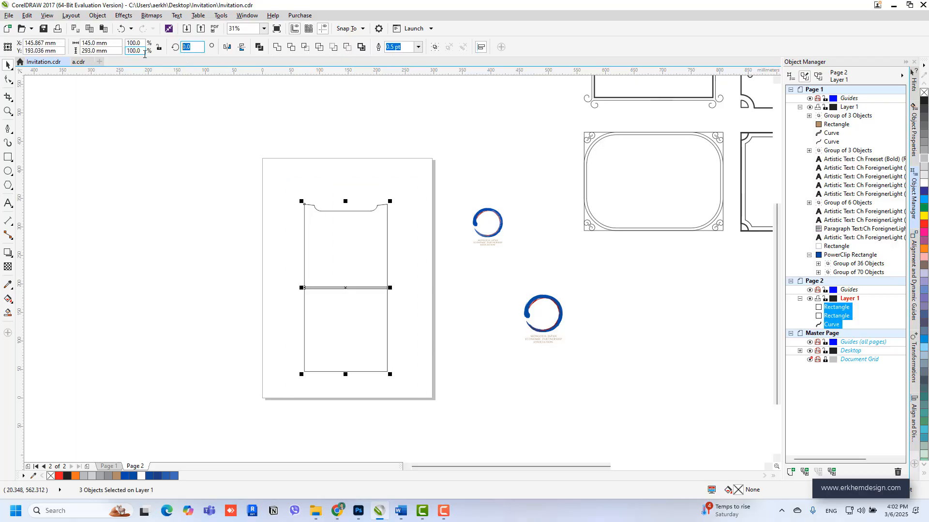
pyautogui.write('180')
pyautogui.press('Return')
# Turn a duplicate of the upper square into a 20 mm high flap above it, leaving a gap of about 5 mm.
pyautogui.click(341, 213)
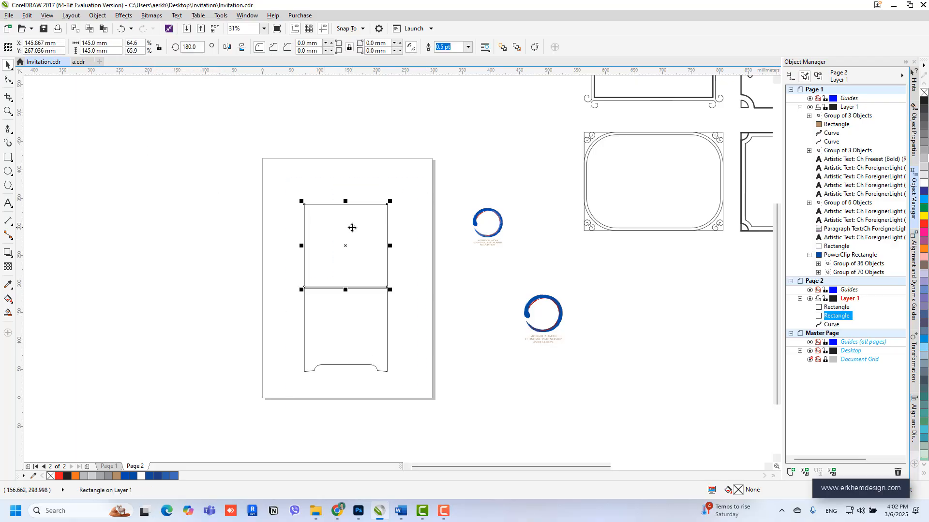
pyautogui.press('KP_Add')
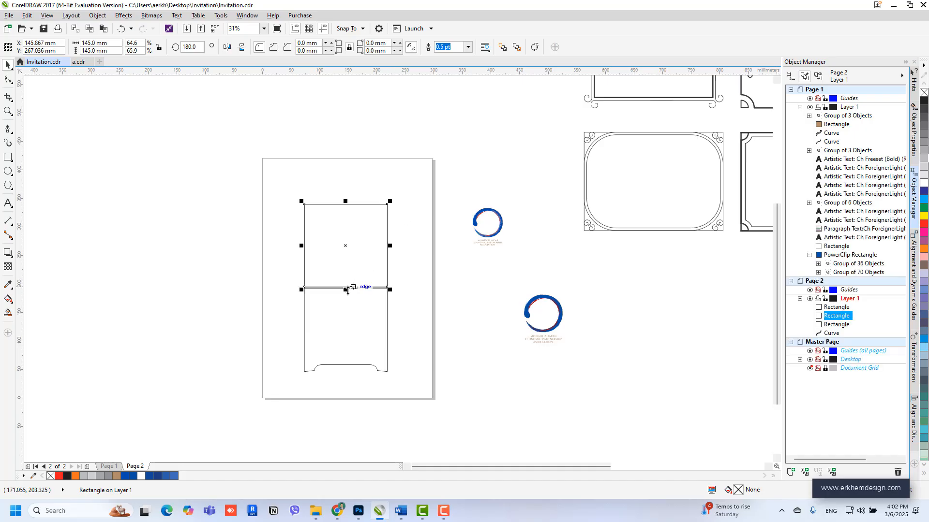
pyautogui.moveTo(347, 289); pyautogui.dragTo(351, 188)
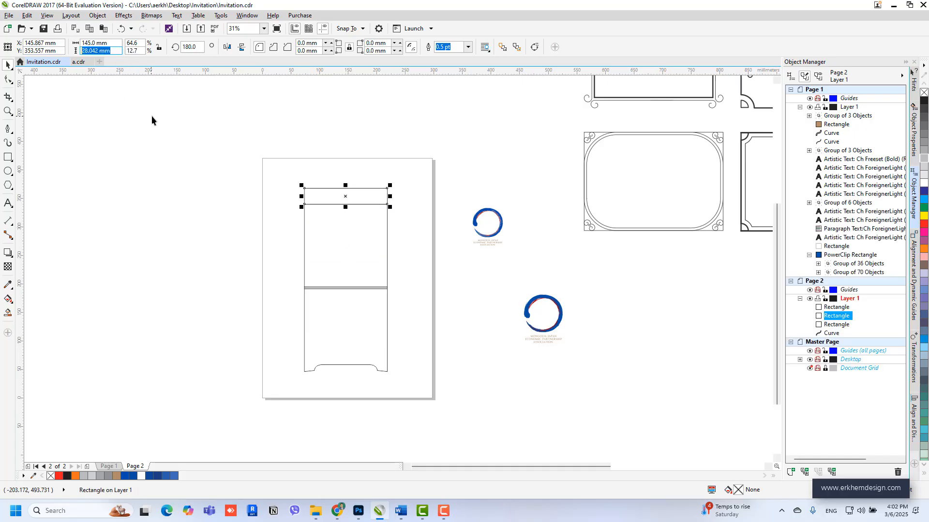
pyautogui.write('20')
pyautogui.press('Return')
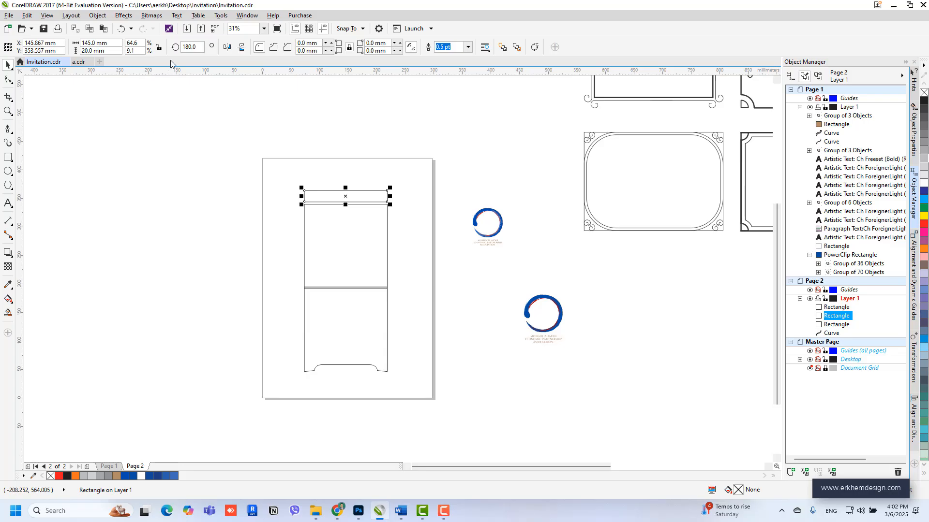
pyautogui.scroll(1, 295, 202)
pyautogui.moveTo(313, 202); pyautogui.dragTo(313, 207)
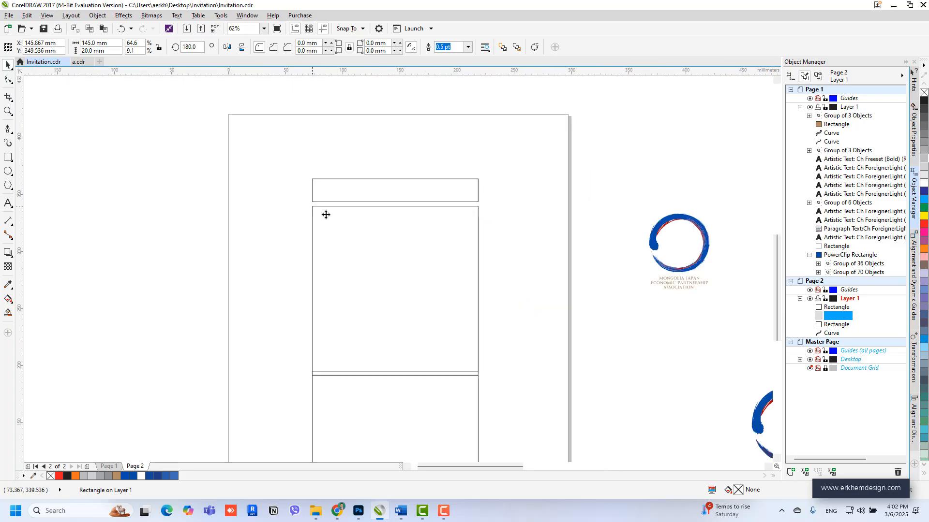
pyautogui.scroll(1, 368, 191)
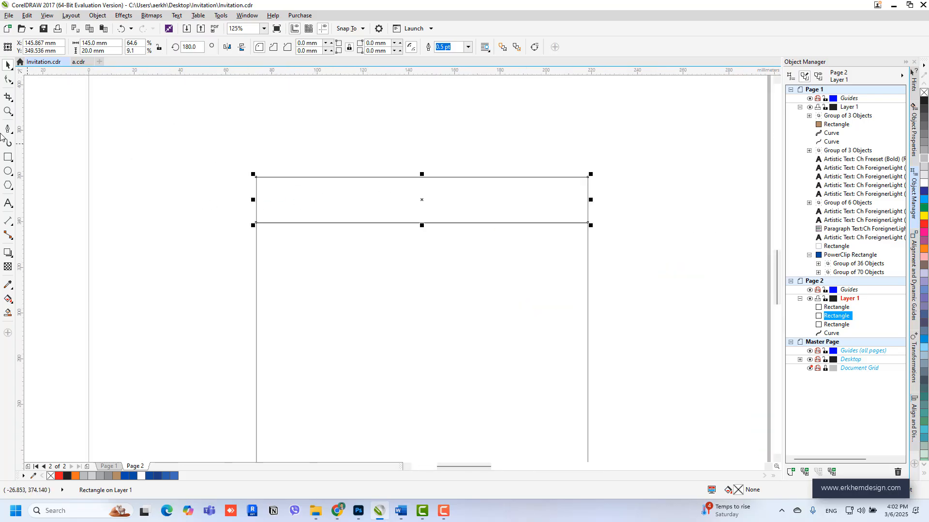
pyautogui.moveTo(327, 205); pyautogui.dragTo(328, 194)
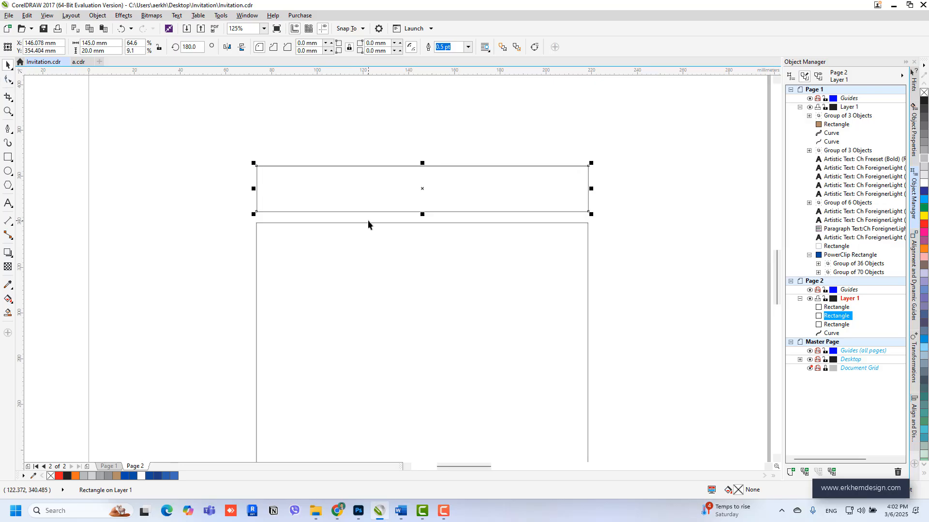
# Make a 3 mm high copy of the flap, snap it onto the square's top edge and seat the flap on it.
pyautogui.press('KP_Add')
pyautogui.moveTo(106, 51); pyautogui.dragTo(63, 51)
pyautogui.write('3')
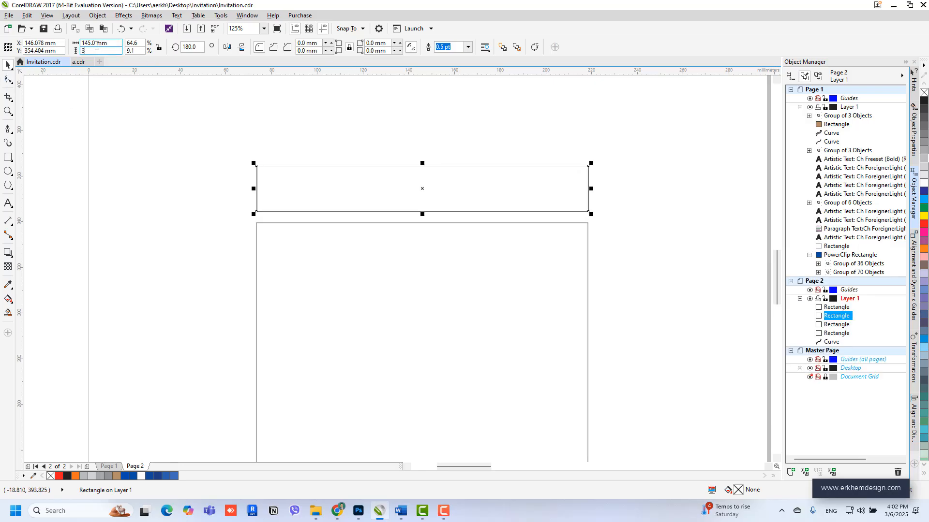
pyautogui.press('Return')
pyautogui.moveTo(256, 192); pyautogui.dragTo(262, 223)
pyautogui.click(310, 212)
pyautogui.scroll(1, 252, 210)
pyautogui.scroll(-2, 262, 222)
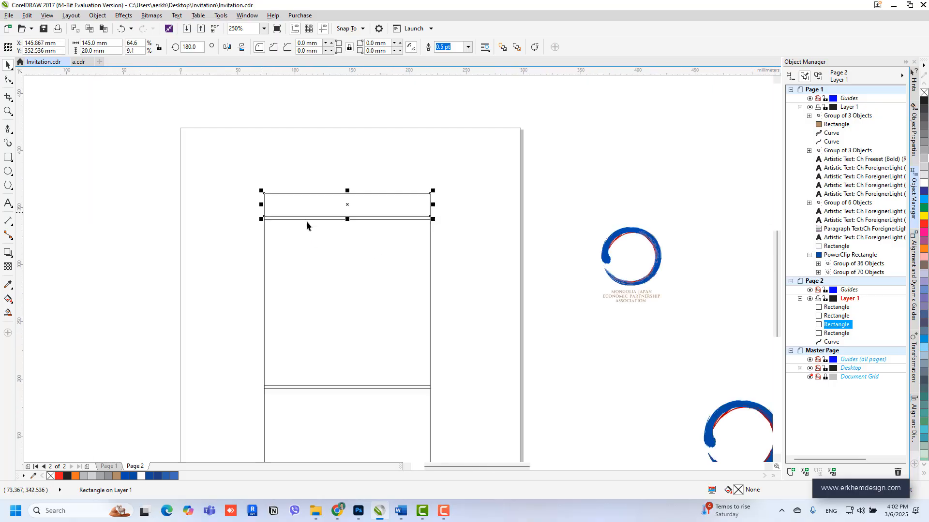
# Round the flap's top corners to 10 mm and keep its bottom corners square at 0 mm.
pyautogui.click(9, 80)
pyautogui.moveTo(264, 194); pyautogui.dragTo(276, 193)
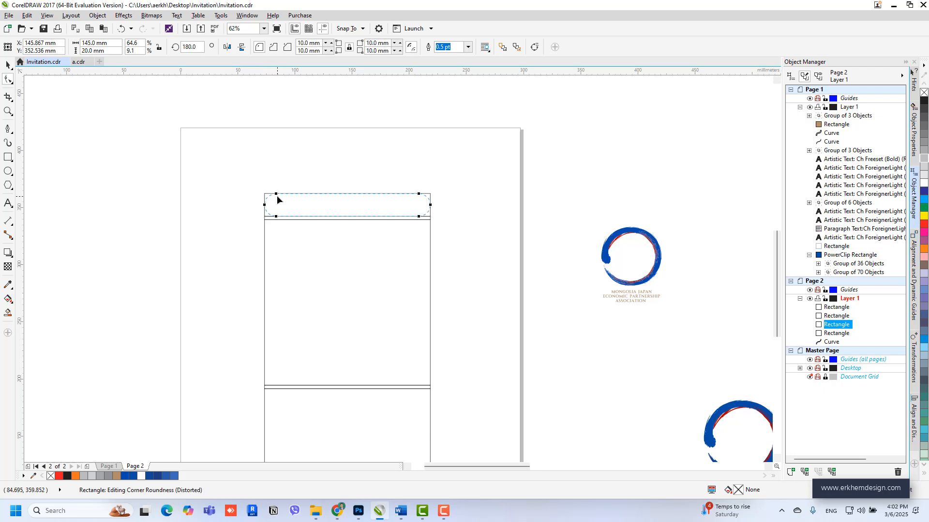
pyautogui.doubleClick(310, 50)
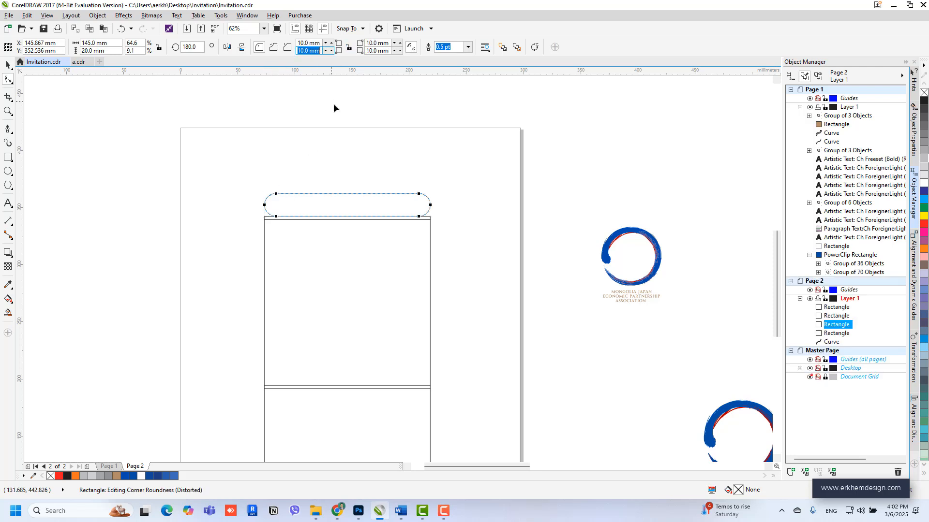
pyautogui.write('0')
pyautogui.press('Tab')
pyautogui.press('Tab')
pyautogui.write('0')
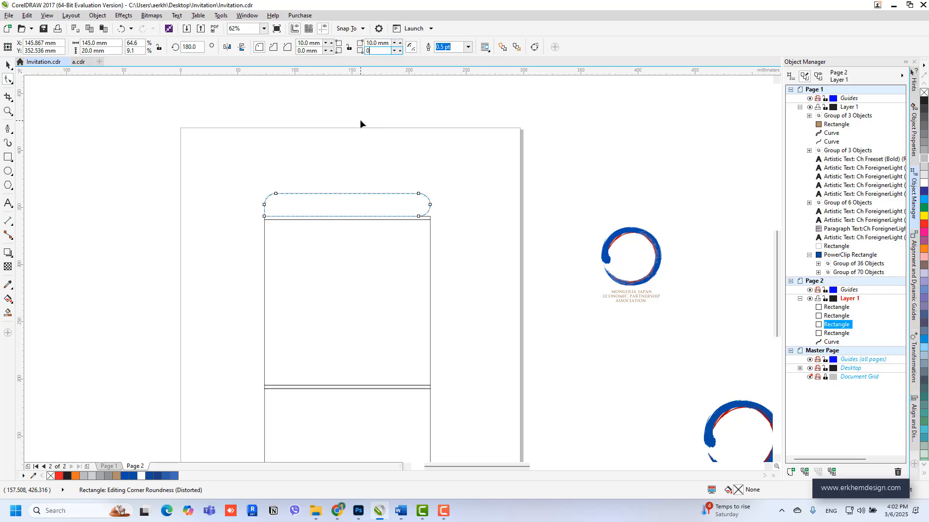
pyautogui.press('Tab')
pyautogui.click(8, 65)
pyautogui.click(83, 117)
pyautogui.scroll(-1, 343, 157)
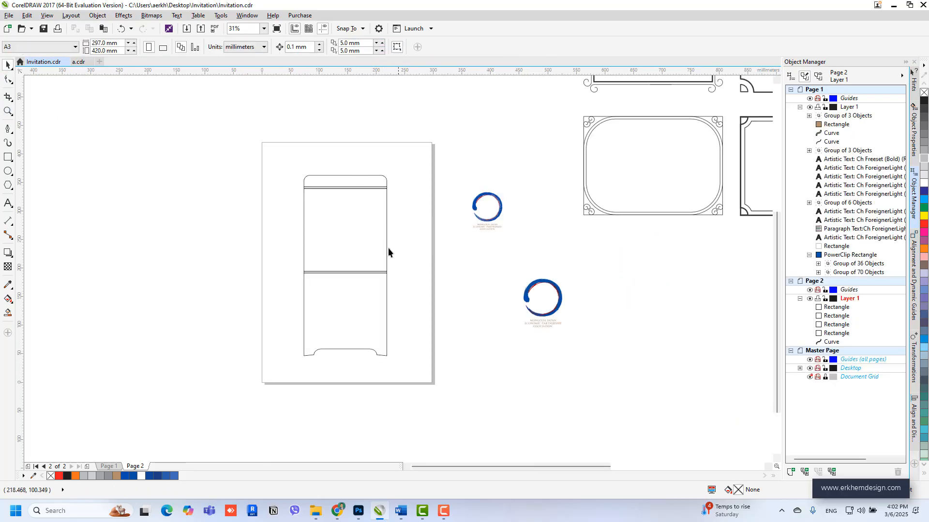
# Turn a duplicate of the upper square into a 3 mm wide vertical strip over its right edge.
pyautogui.scroll(1, 388, 247)
pyautogui.click(382, 230)
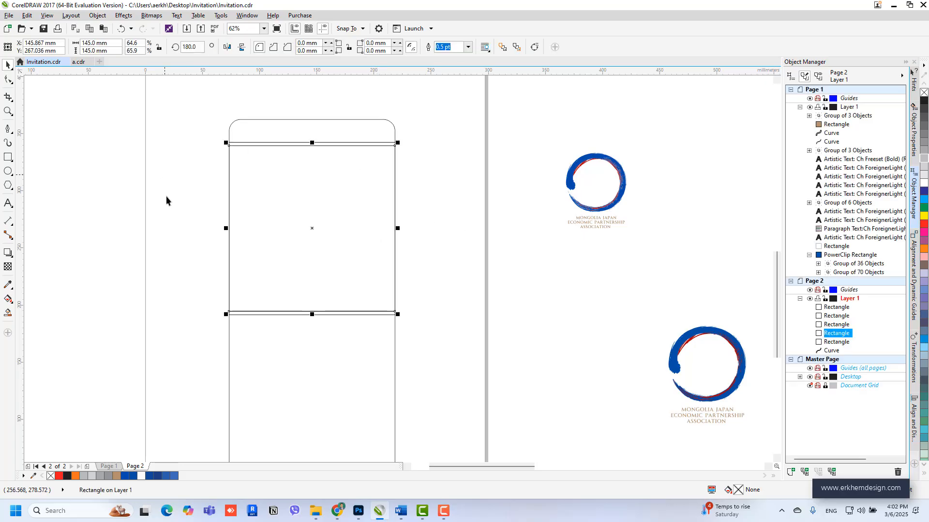
pyautogui.moveTo(232, 228); pyautogui.dragTo(407, 220)
pyautogui.click(96, 43)
pyautogui.write('33')
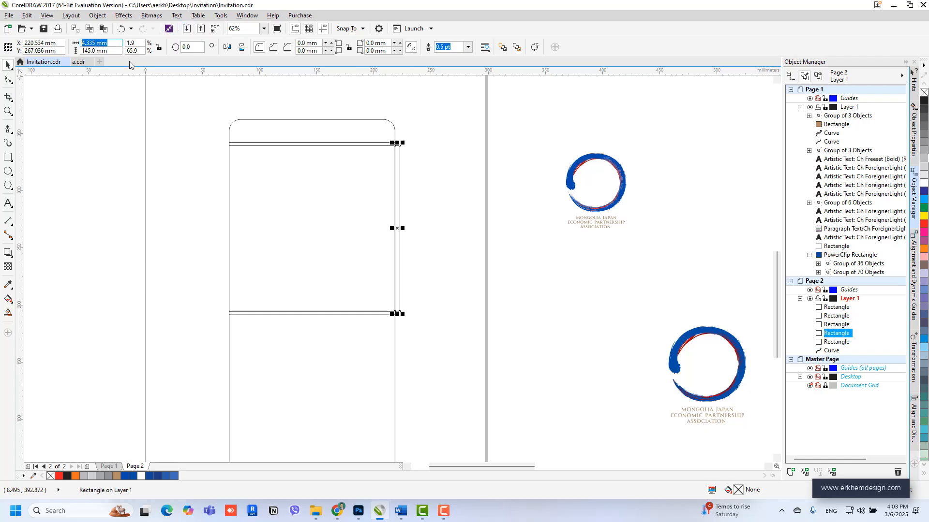
pyautogui.press('Return')
# Set a duplicate of the 3 mm strip aside and snap the original strip against the square's right edge.
pyautogui.press('KP_Add')
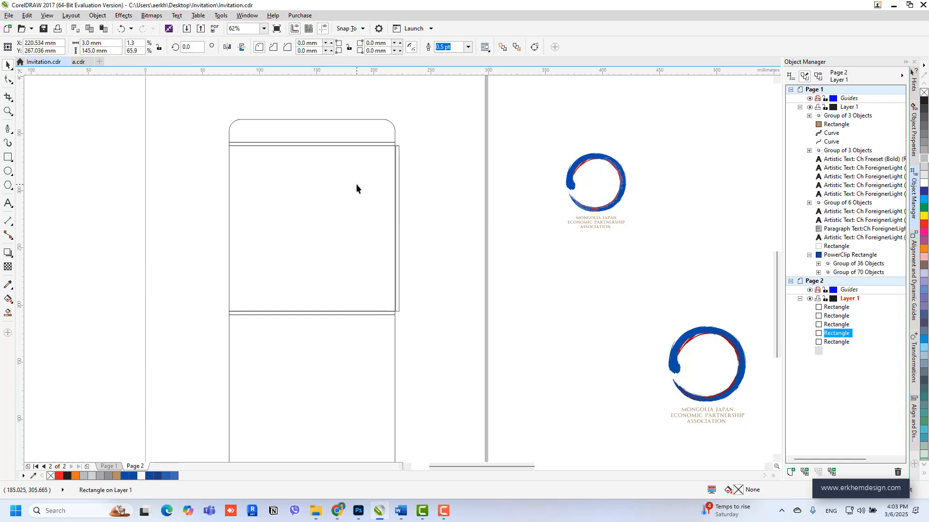
pyautogui.scroll(1, 381, 167)
pyautogui.moveTo(416, 160); pyautogui.dragTo(491, 162)
pyautogui.scroll(1, 421, 136)
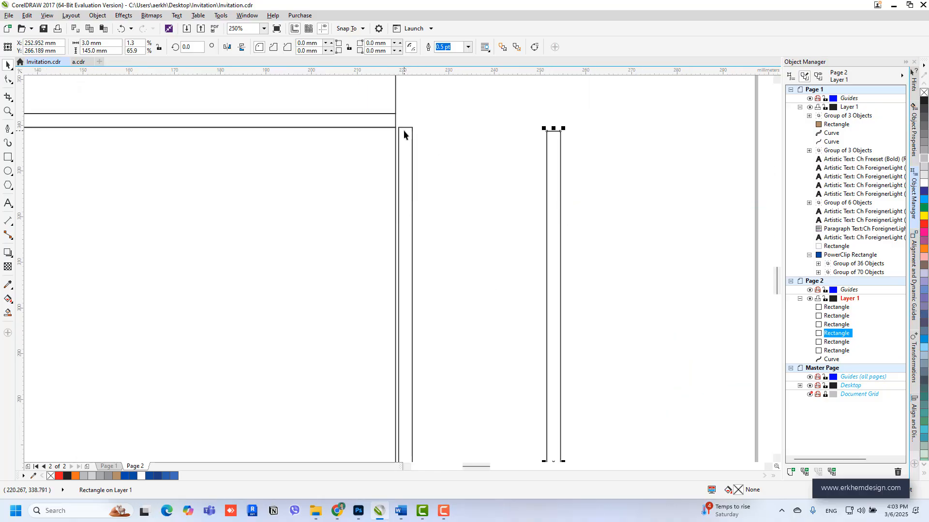
pyautogui.click(405, 130)
# Widen the spare strip into a 20 mm side flap and seat it against the outer edge of the 3 mm strip.
pyautogui.click(554, 142)
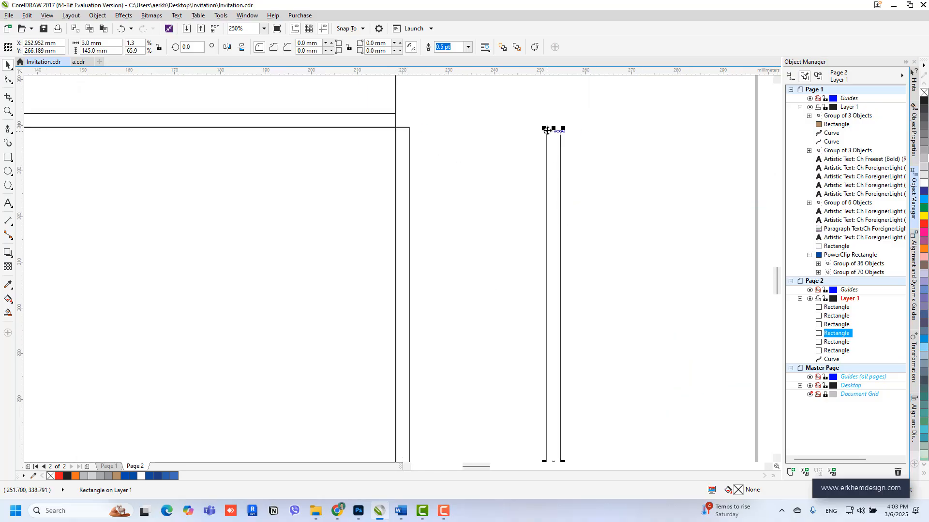
pyautogui.moveTo(555, 142); pyautogui.dragTo(416, 136)
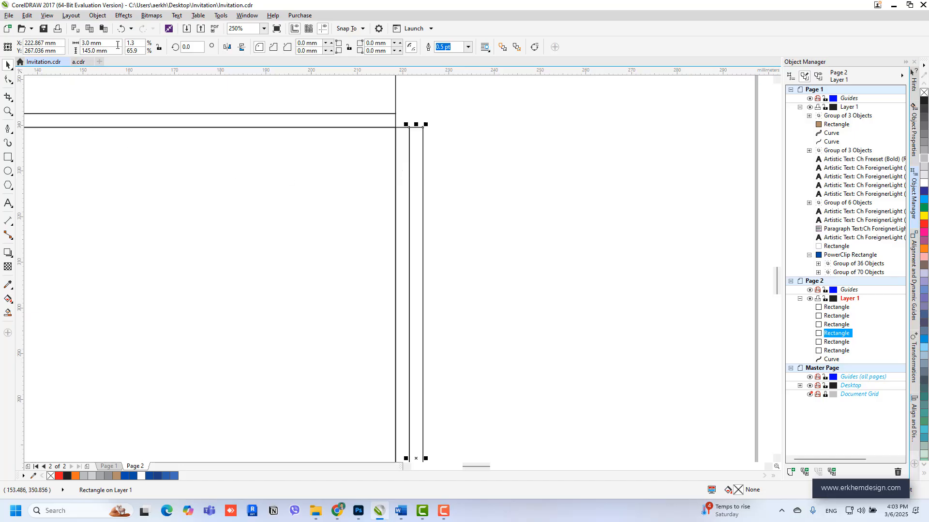
pyautogui.write('20')
pyautogui.press('Return')
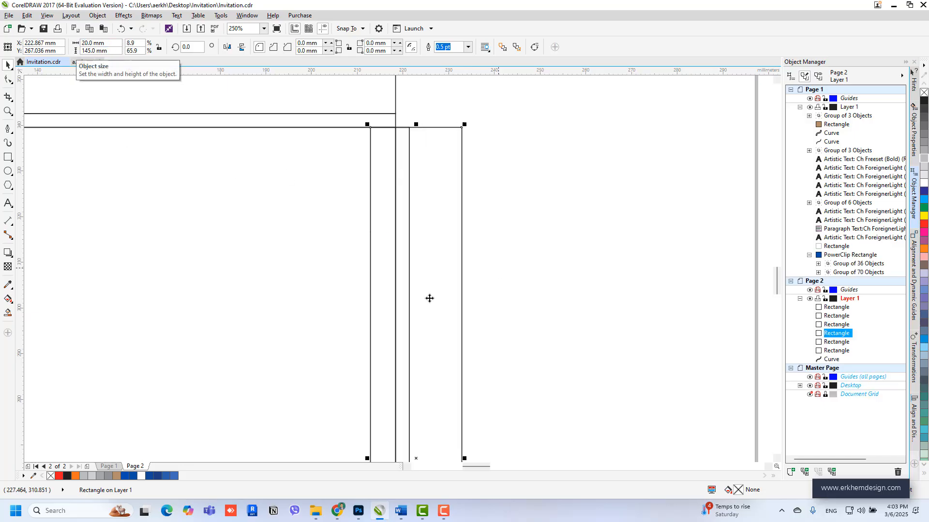
pyautogui.moveTo(431, 199); pyautogui.dragTo(521, 209)
pyautogui.moveTo(460, 136); pyautogui.dragTo(410, 129)
pyautogui.click(534, 50)
pyautogui.scroll(-2, 378, 123)
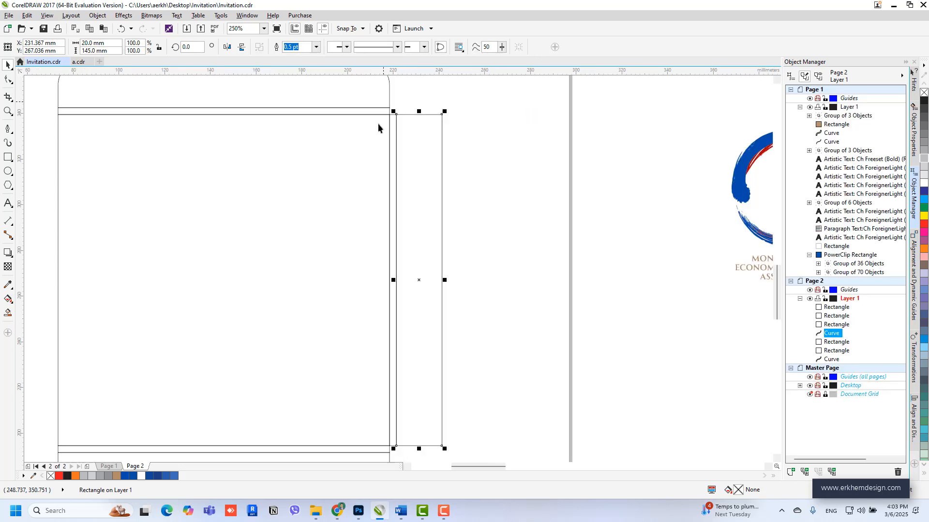
pyautogui.press('F10')
pyautogui.moveTo(419, 137); pyautogui.dragTo(442, 131)
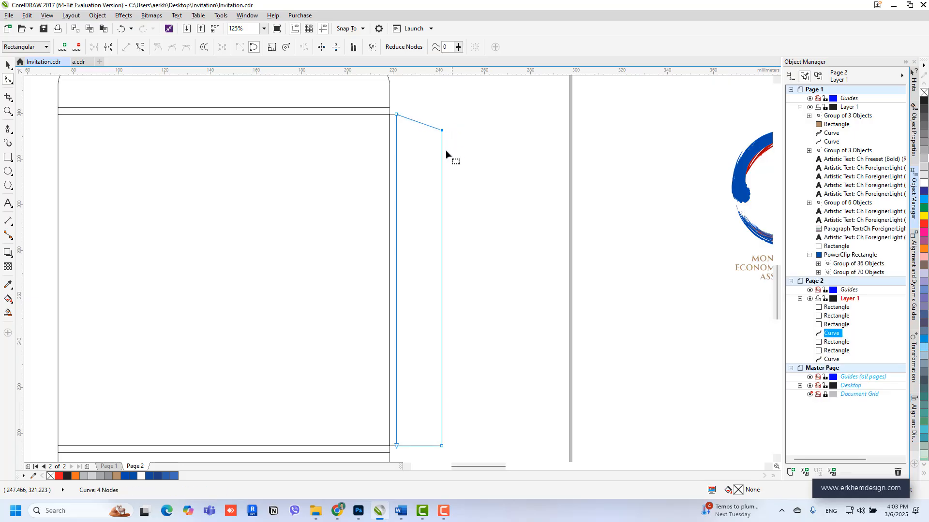
pyautogui.hotkey('ctrl', 'z')
pyautogui.hotkey('ctrl', 'z')
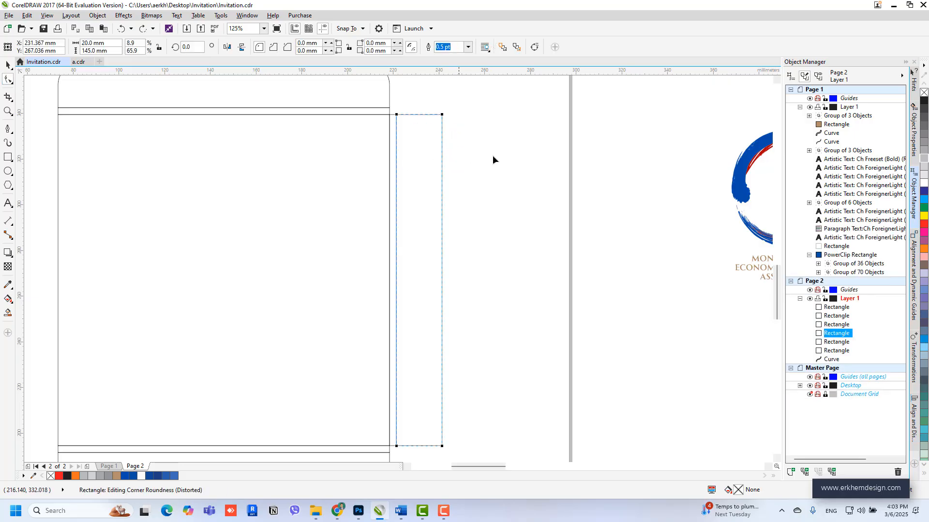
# Round the side flap's outer corners to 10 mm and keep its inner corners square at 0 mm.
pyautogui.moveTo(442, 116); pyautogui.dragTo(445, 144)
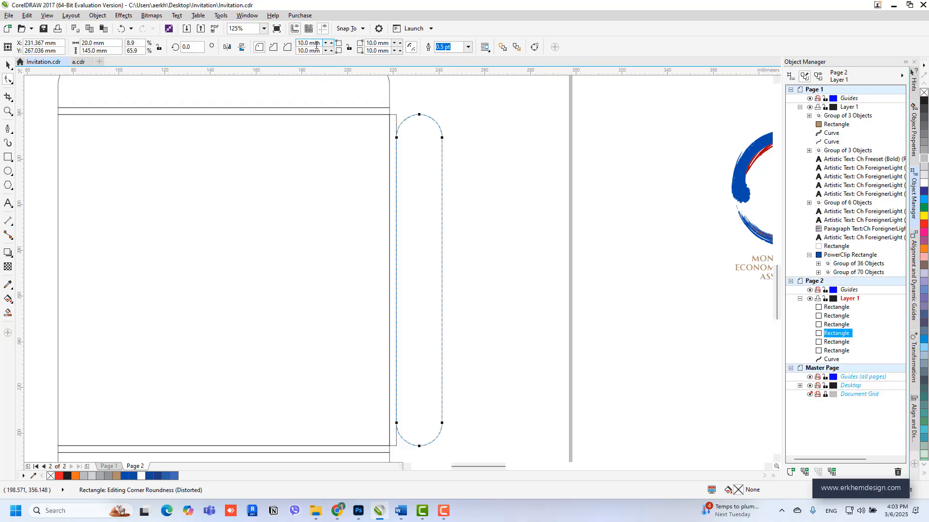
pyautogui.moveTo(297, 43); pyautogui.dragTo(366, 67)
pyautogui.write('0')
pyautogui.press('Return')
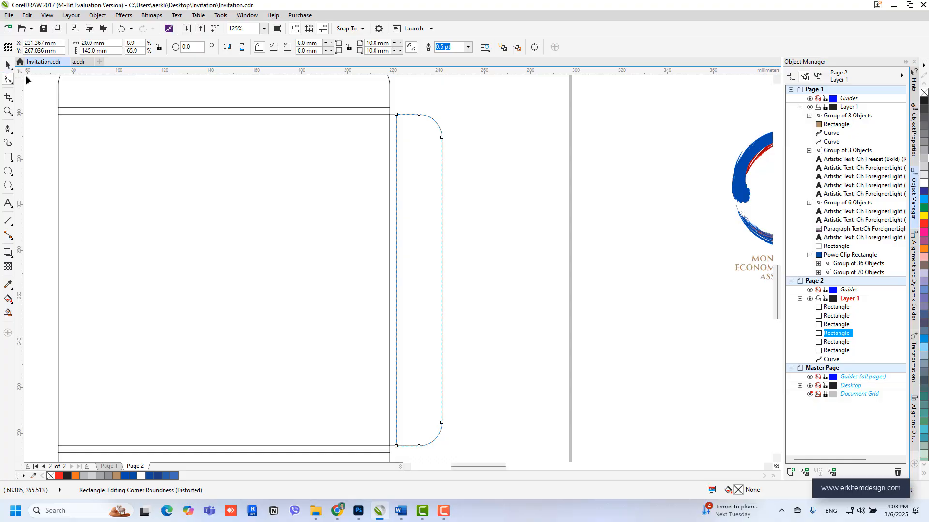
pyautogui.press('space')
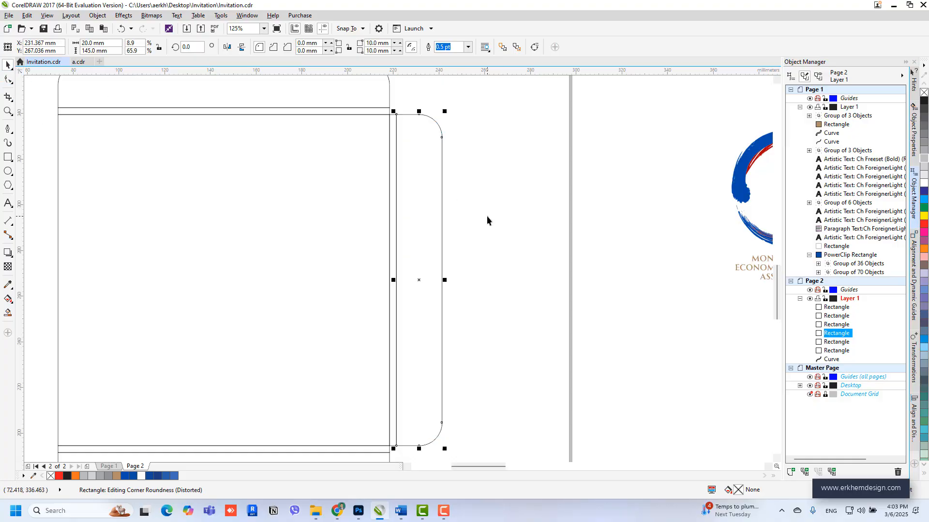
# Duplicate the side flap with its 3 mm strip, mirror the copy horizontally and snap it to the square's left edge.
pyautogui.scroll(-1, 479, 194)
pyautogui.moveTo(432, 146); pyautogui.dragTo(431, 144)
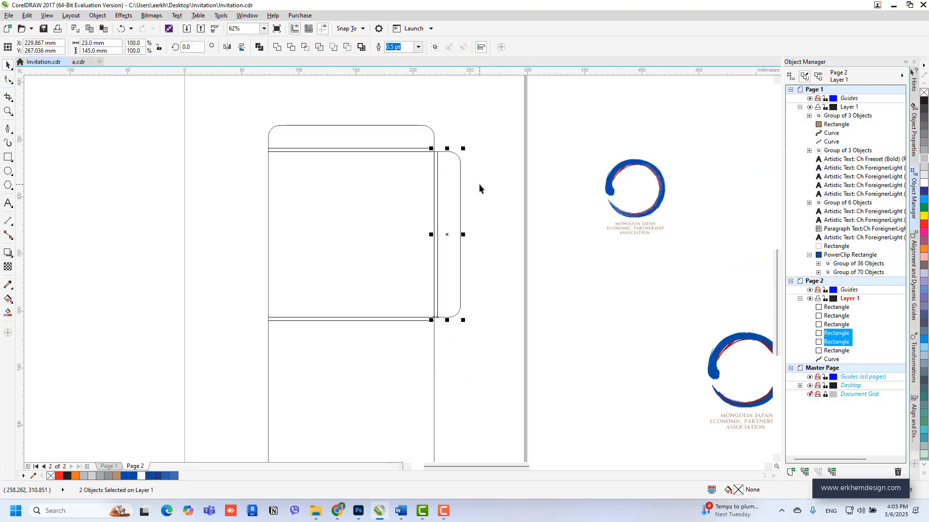
pyautogui.press('KP_Add')
pyautogui.moveTo(437, 199); pyautogui.dragTo(143, 201)
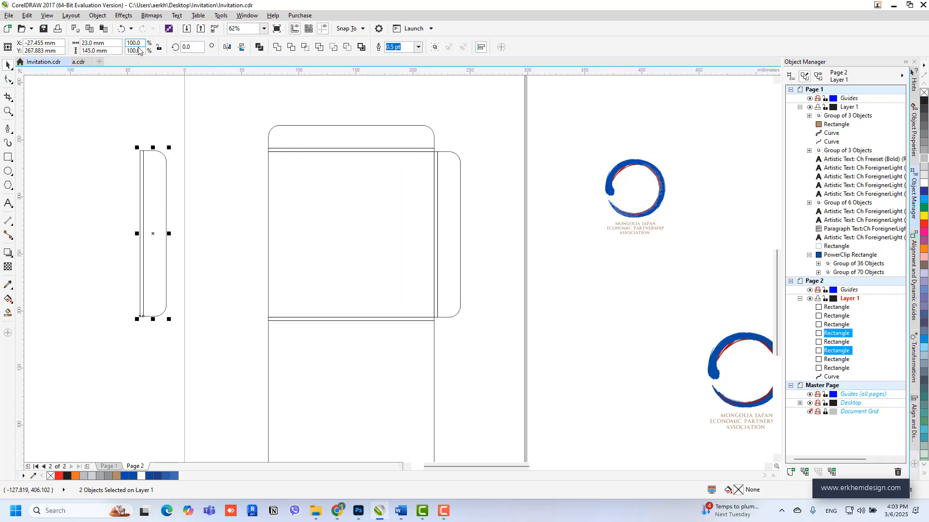
pyautogui.click(159, 47)
pyautogui.click(227, 47)
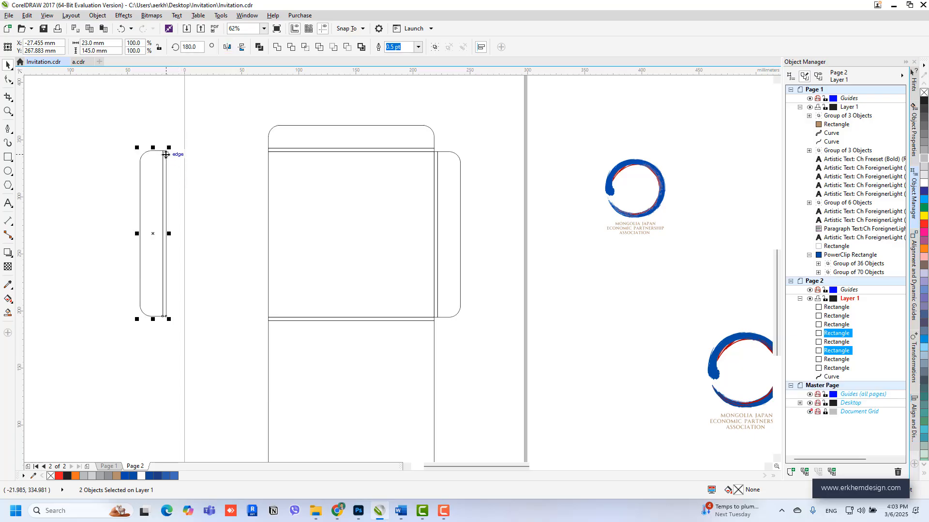
pyautogui.moveTo(170, 153); pyautogui.dragTo(269, 152)
# Rotate the whole envelope template by 180 degrees.
pyautogui.scroll(-1, 321, 158)
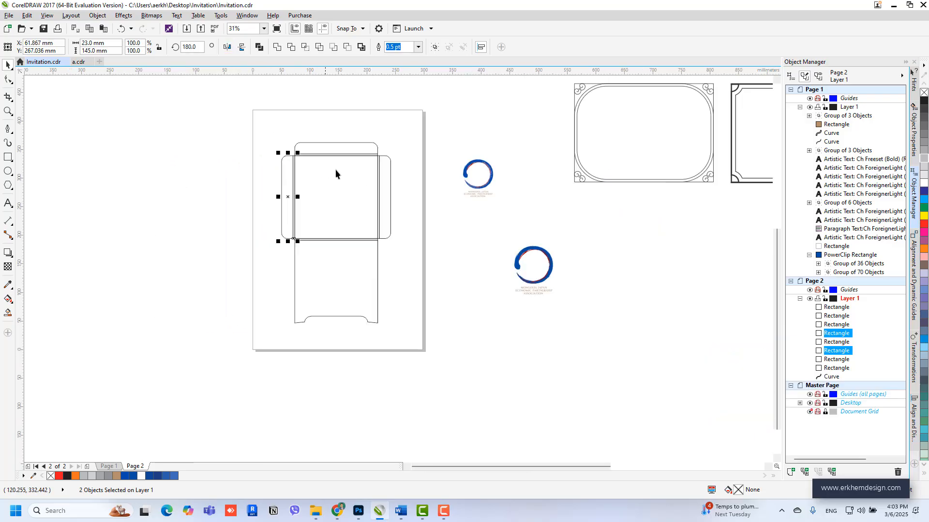
pyautogui.moveTo(391, 339); pyautogui.dragTo(392, 341)
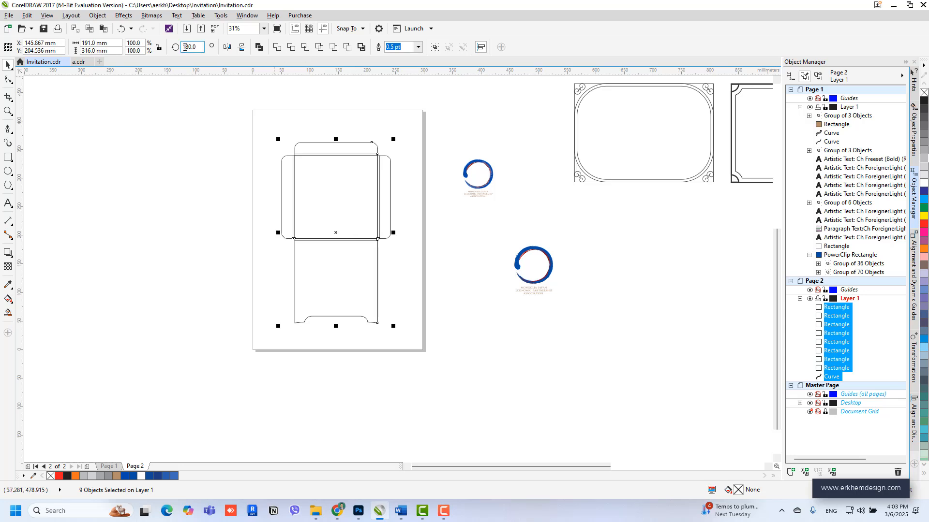
pyautogui.press('Return')
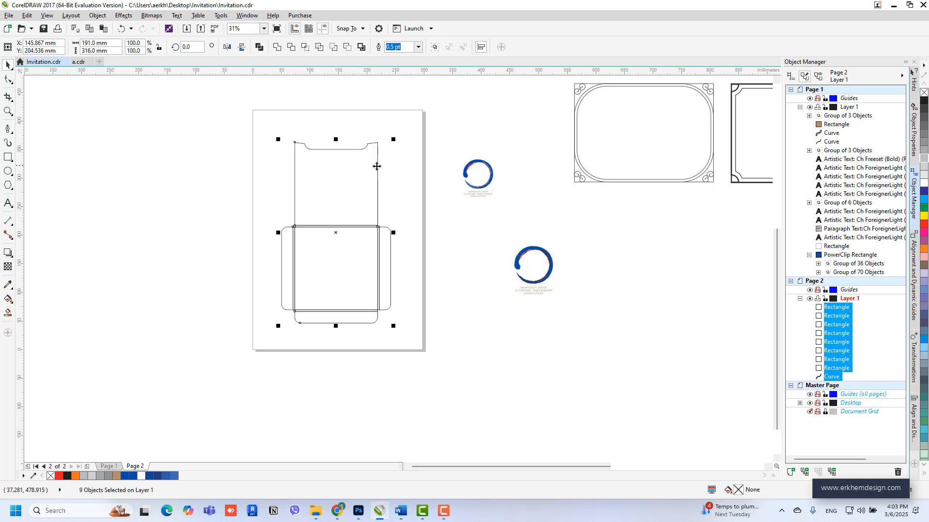
pyautogui.click(419, 135)
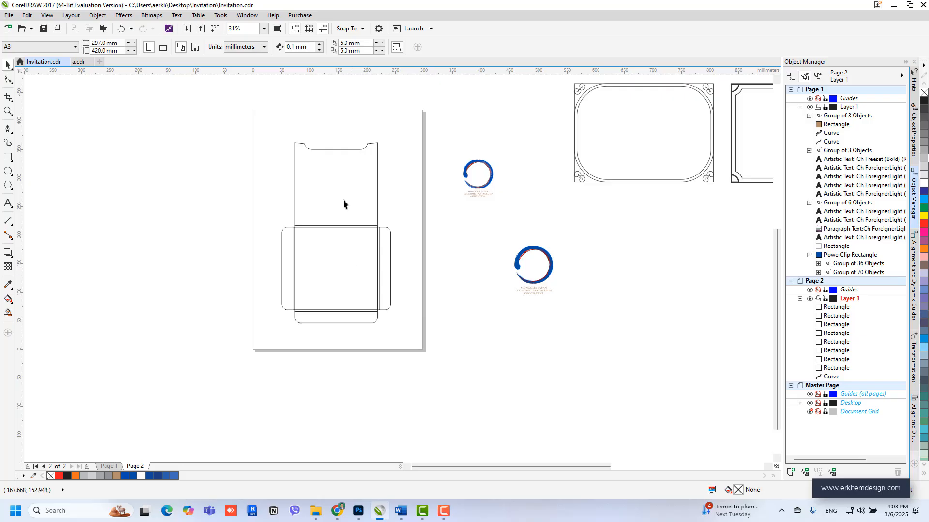
# Copy the blue cover artwork from page 1, paste it onto page 2 and group it.
pyautogui.press('pageup')
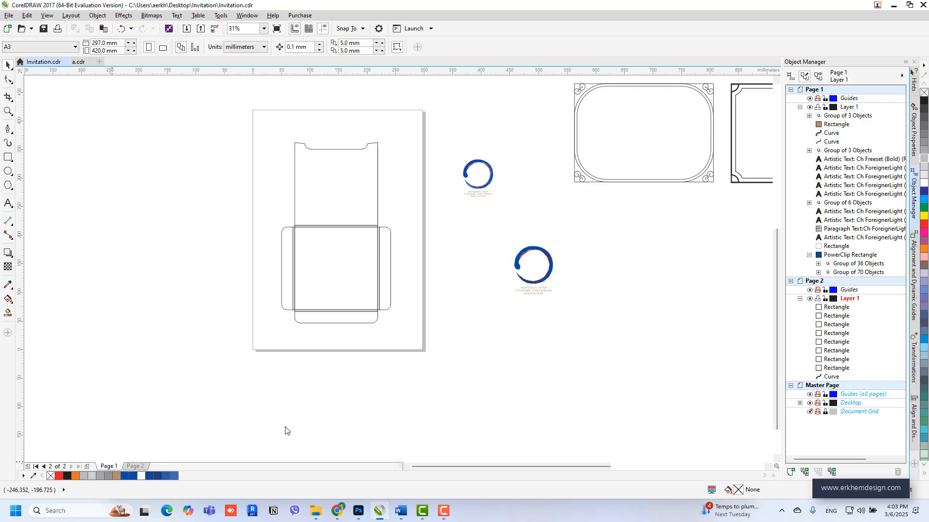
pyautogui.moveTo(261, 124); pyautogui.dragTo(381, 236)
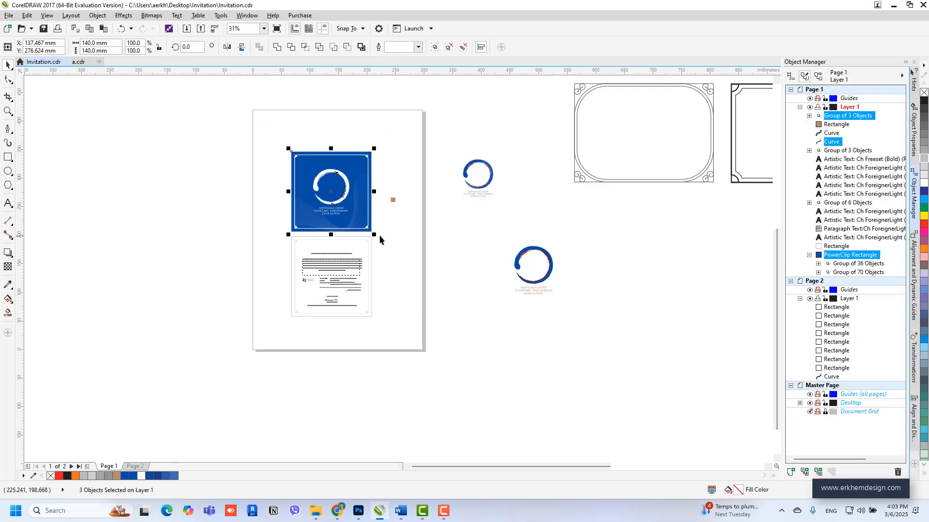
pyautogui.hotkey('ctrl', 'c')
pyautogui.click(136, 467)
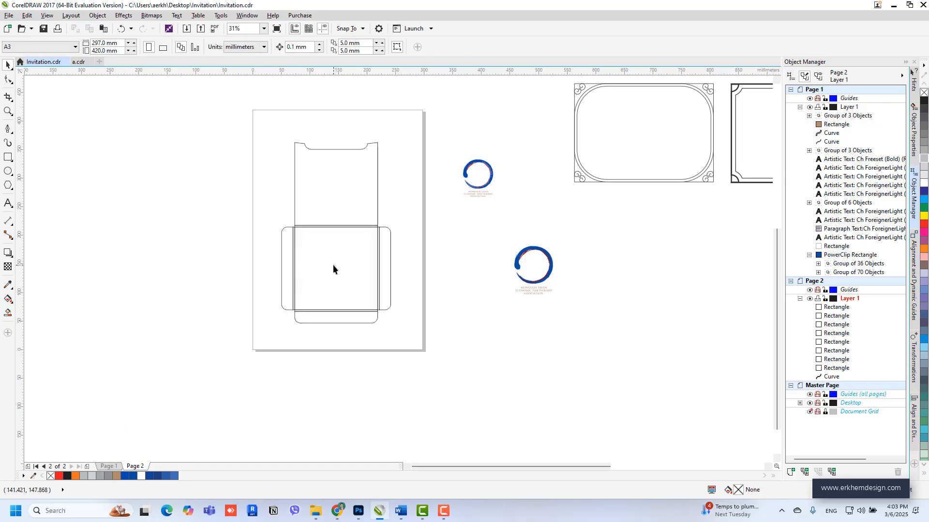
pyautogui.hotkey('ctrl', 'v')
pyautogui.hotkey('ctrl', 'g')
# Centre the cover group on the notched envelope panel and send it to the back of the layer.
pyautogui.moveTo(340, 178); pyautogui.dragTo(335, 184)
pyautogui.scroll(1, 333, 153)
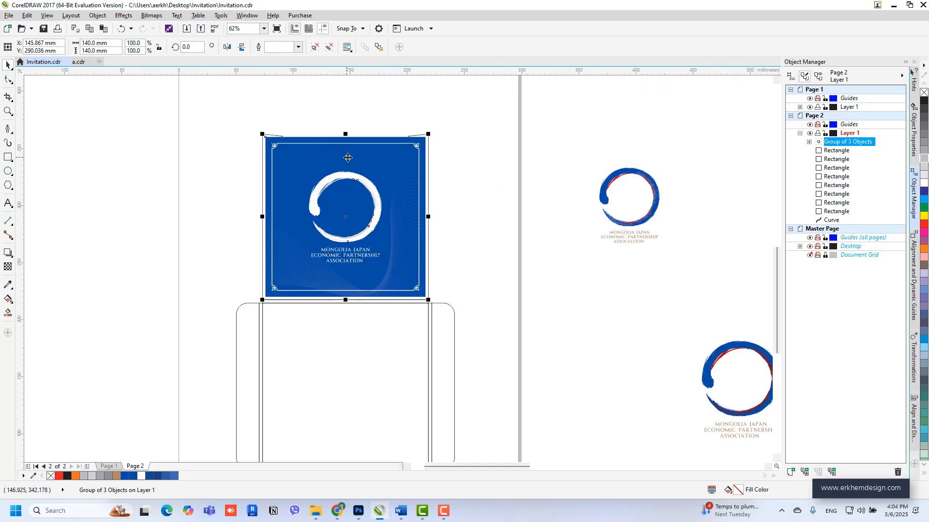
pyautogui.hotkey('shift', 'pagedown')
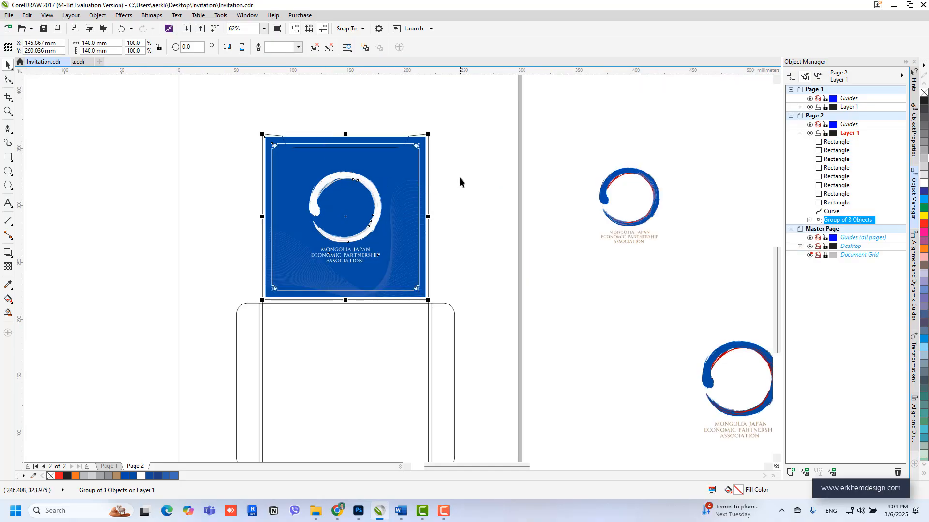
# Fill the notched envelope panel with white so it covers the card except at the notch.
pyautogui.click(431, 198)
pyautogui.click(428, 201)
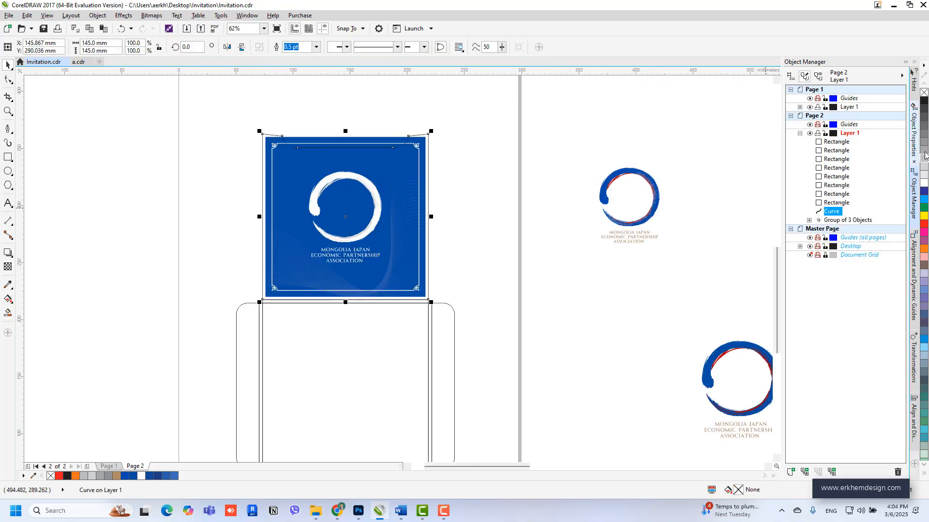
pyautogui.click(924, 183)
pyautogui.click(527, 187)
pyautogui.scroll(1, 345, 156)
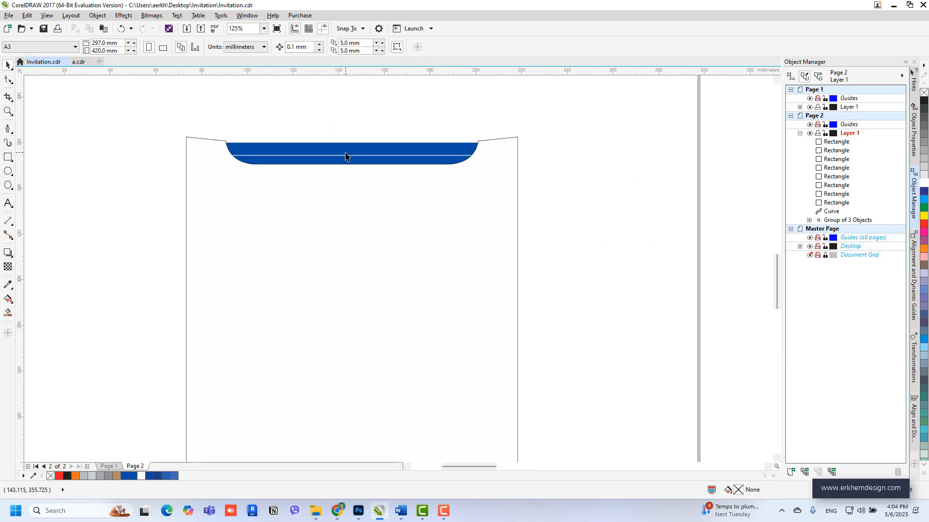
pyautogui.scroll(-2, 354, 172)
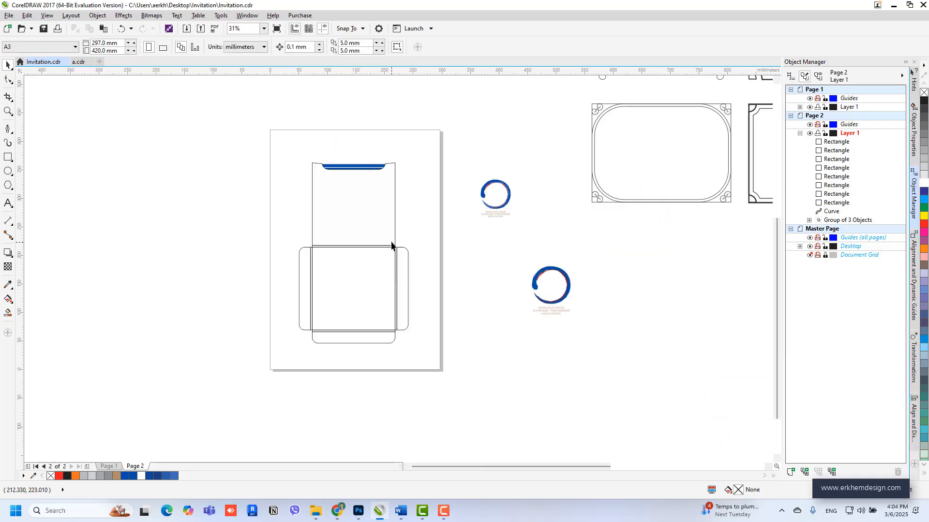
# Scale the white logo group on page 1's blue cover to 60 mm wide with its proportions locked.
pyautogui.click(345, 293)
pyautogui.click(109, 466)
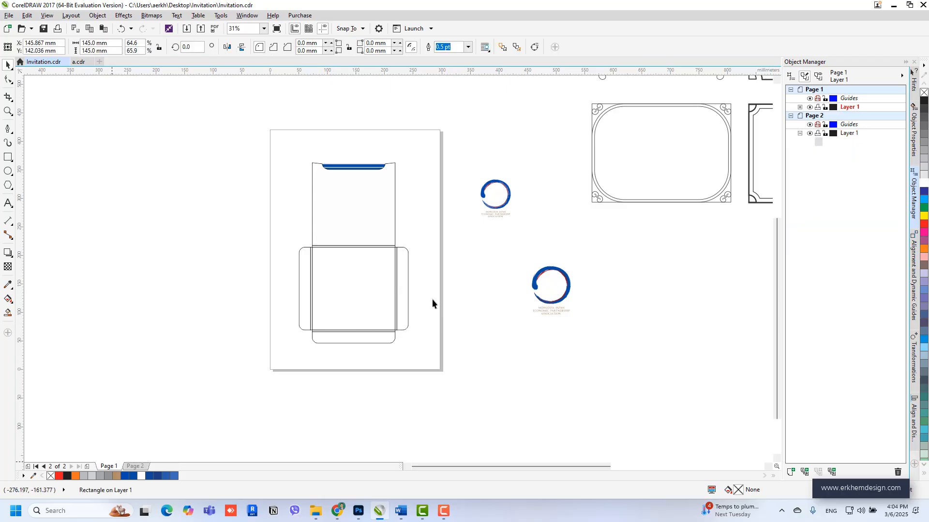
pyautogui.moveTo(608, 351); pyautogui.dragTo(526, 264)
pyautogui.click(348, 197)
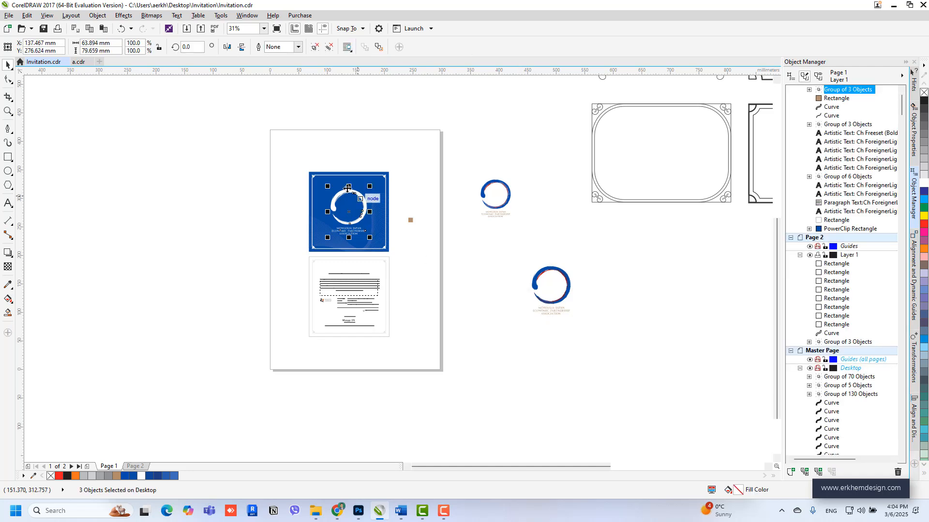
pyautogui.click(109, 43)
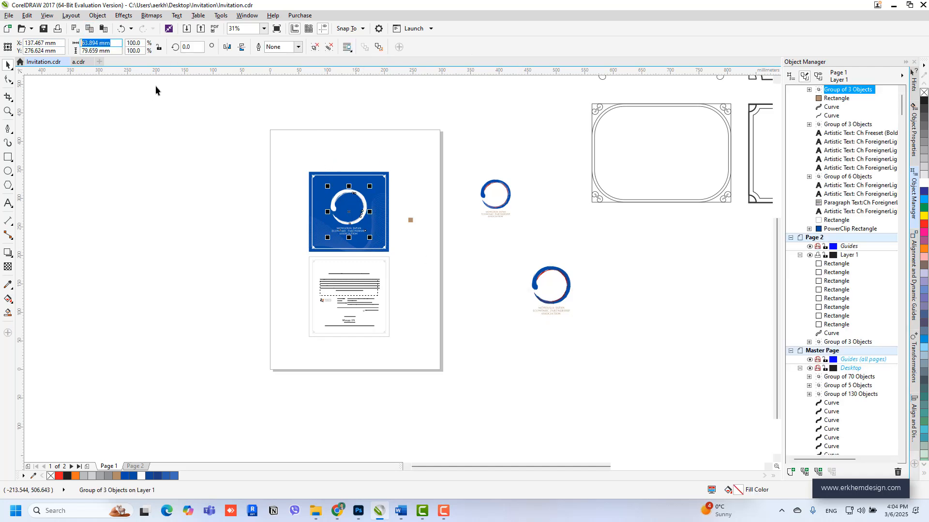
pyautogui.write('60')
pyautogui.press('Return')
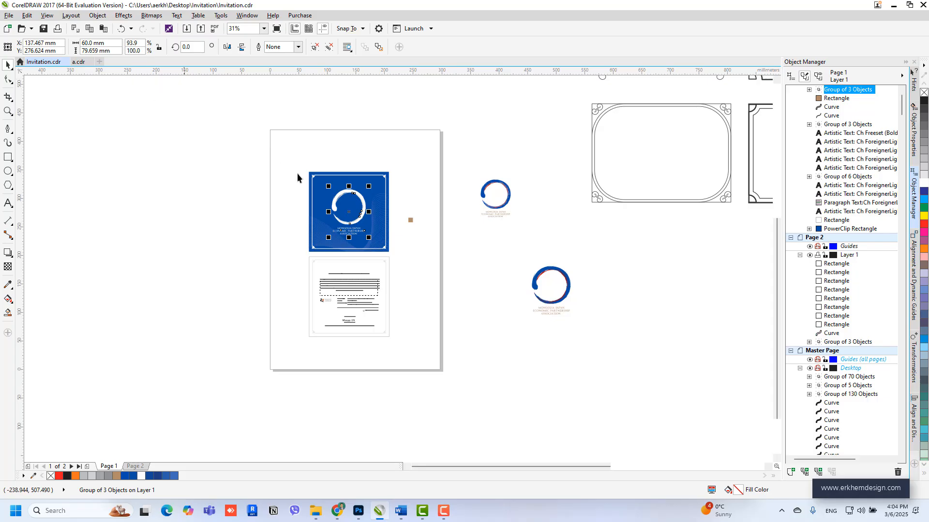
pyautogui.hotkey('ctrl', 'z')
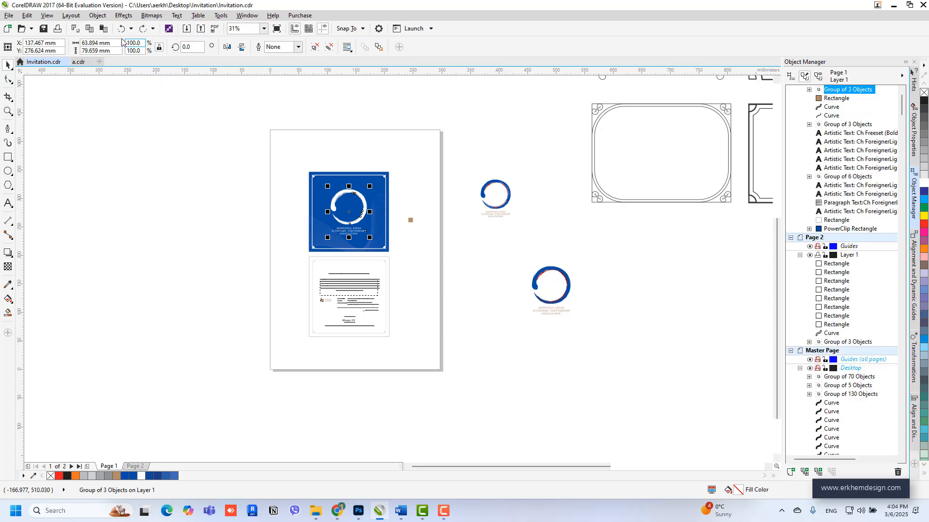
pyautogui.hotkey('ctrl', 'shift', 'z')
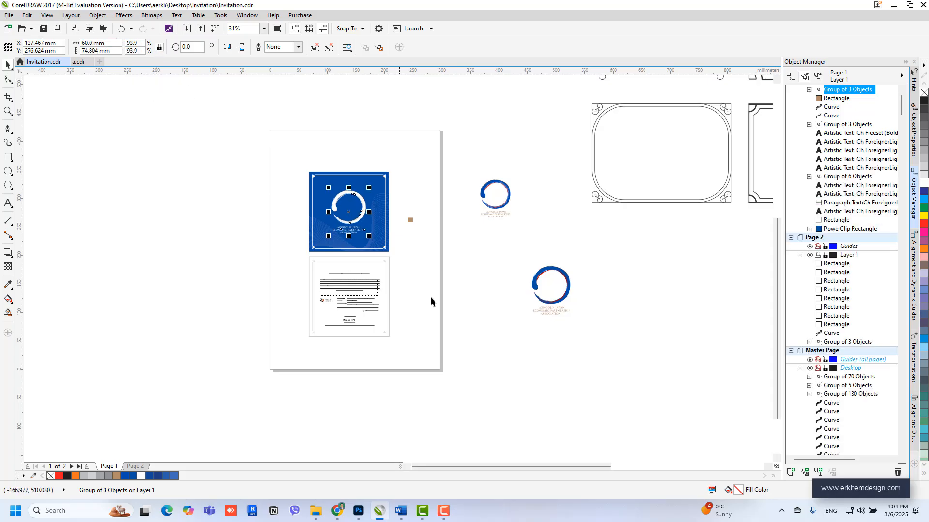
# Scale the lower coloured logo beside the page to 60 mm wide with its proportions locked.
pyautogui.moveTo(600, 356); pyautogui.dragTo(494, 239)
pyautogui.moveTo(114, 43); pyautogui.dragTo(68, 44)
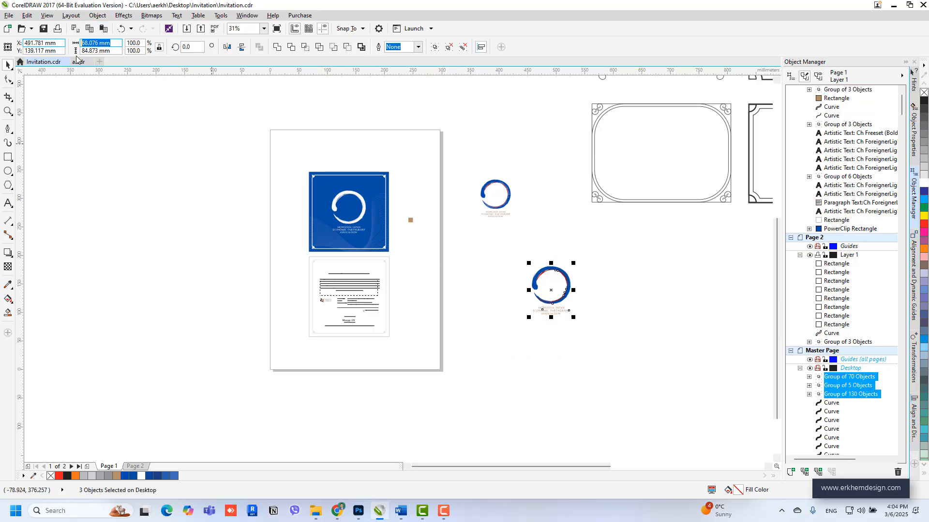
pyautogui.write('60')
pyautogui.press('Return')
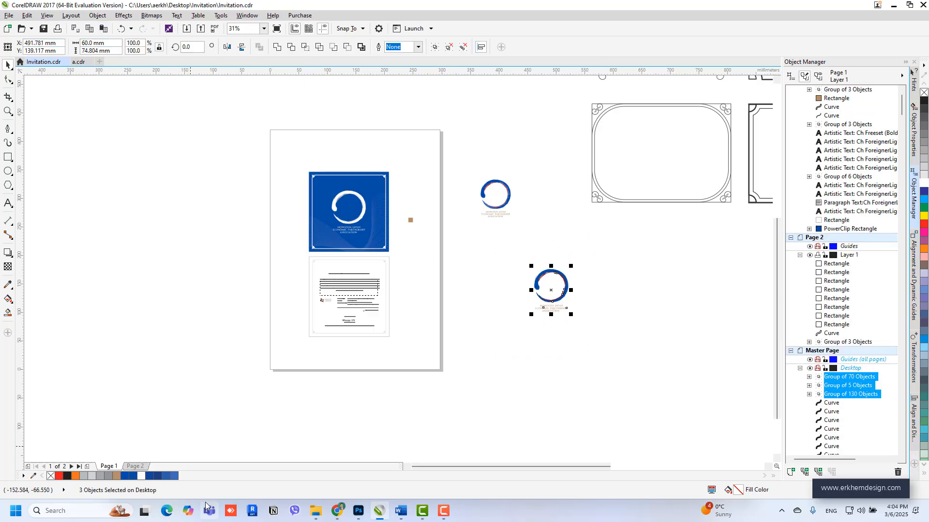
# Rotate the resized coloured logo 180 degrees and place it on page 2's square envelope panel between the side flaps.
pyautogui.click(135, 467)
pyautogui.moveTo(605, 250); pyautogui.dragTo(487, 327)
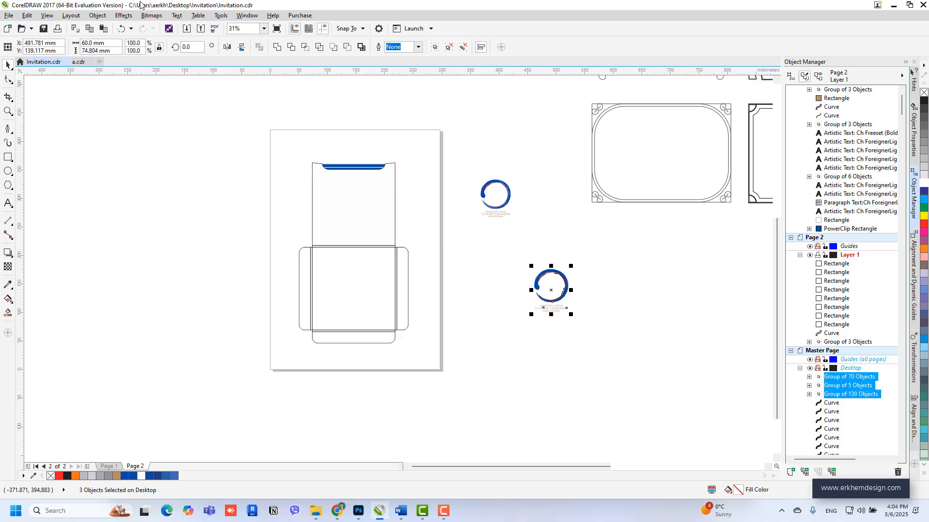
pyautogui.click(159, 48)
pyautogui.write('180')
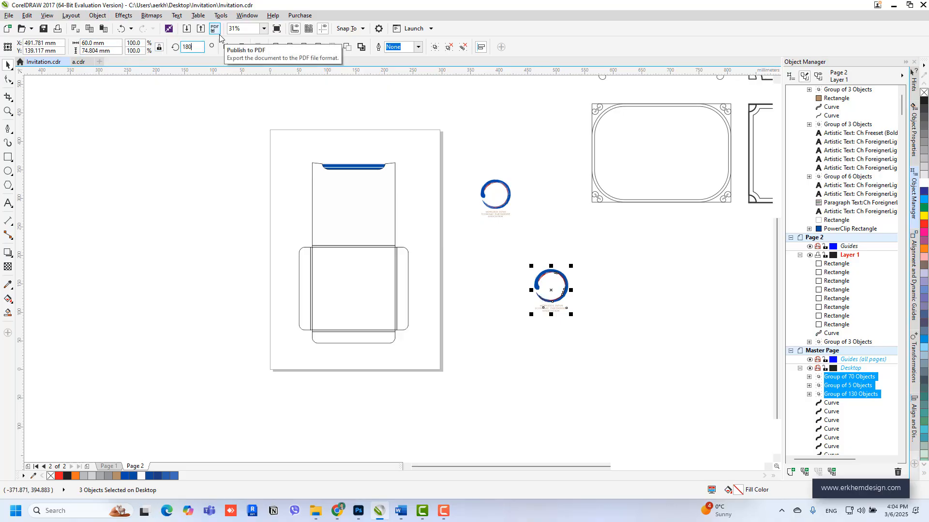
pyautogui.press('Return')
pyautogui.moveTo(561, 286); pyautogui.dragTo(364, 284)
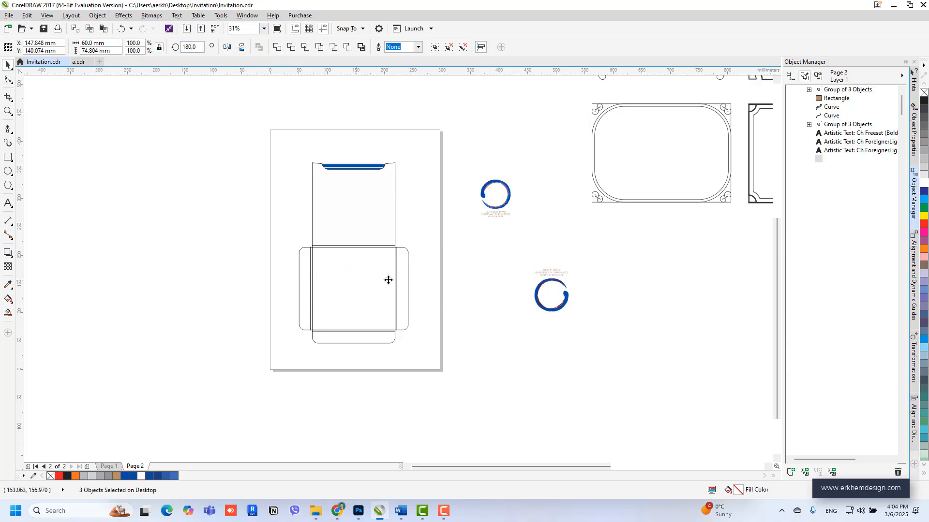
# Group the parts of the upside-down logo and centre the group on the square envelope panel.
pyautogui.click(456, 295)
pyautogui.hotkey('ctrl', 'z')
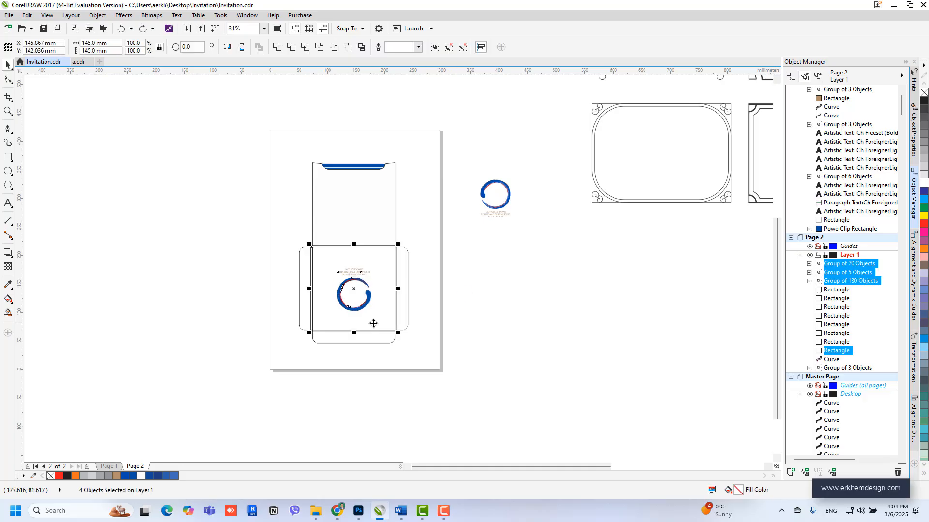
pyautogui.press('Escape')
pyautogui.scroll(1, 333, 281)
pyautogui.moveTo(530, 221); pyautogui.dragTo(313, 358)
pyautogui.hotkey('ctrl', 'g')
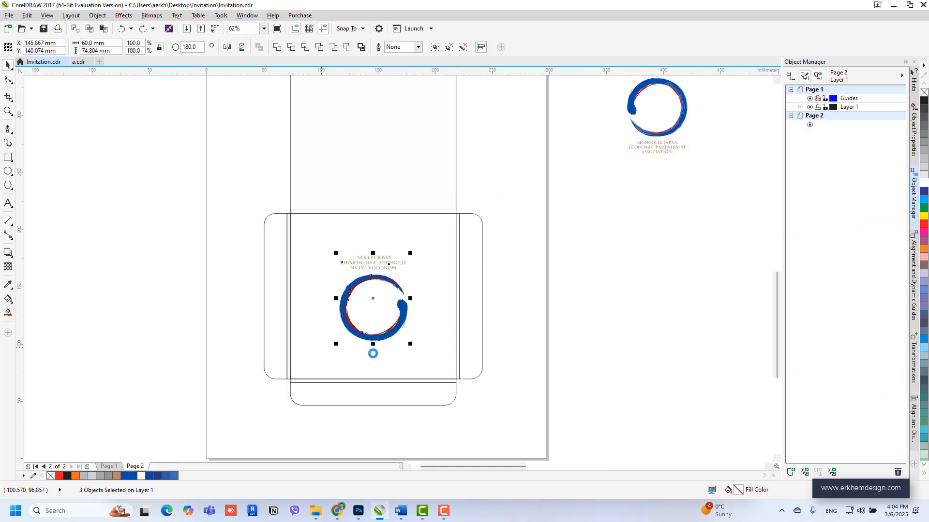
pyautogui.keyDown('shift'); pyautogui.click(442, 336); pyautogui.keyUp('shift')
pyautogui.press('e')
pyautogui.click(561, 293)
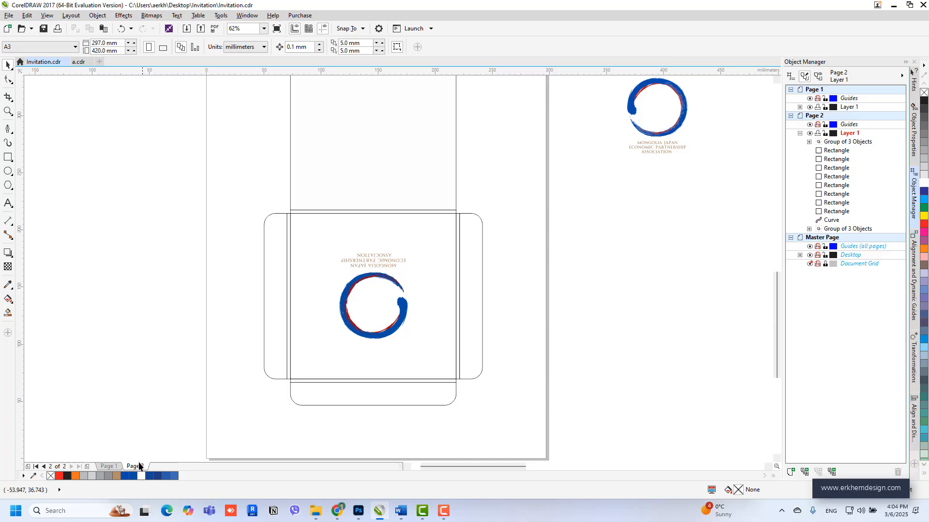
# Copy the ornamental frame from page 1's blue cover and paste it centred on page 2's square envelope panel.
pyautogui.click(108, 467)
pyautogui.click(438, 214)
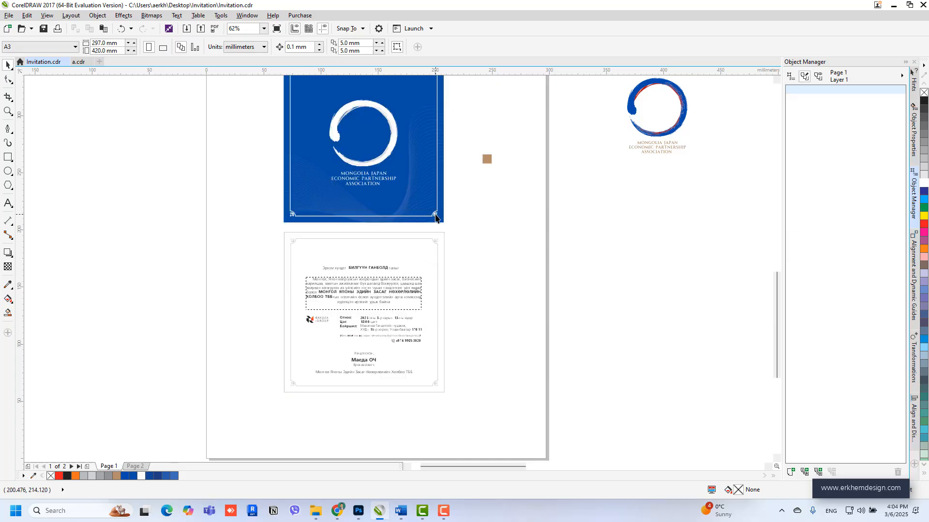
pyautogui.click(143, 467)
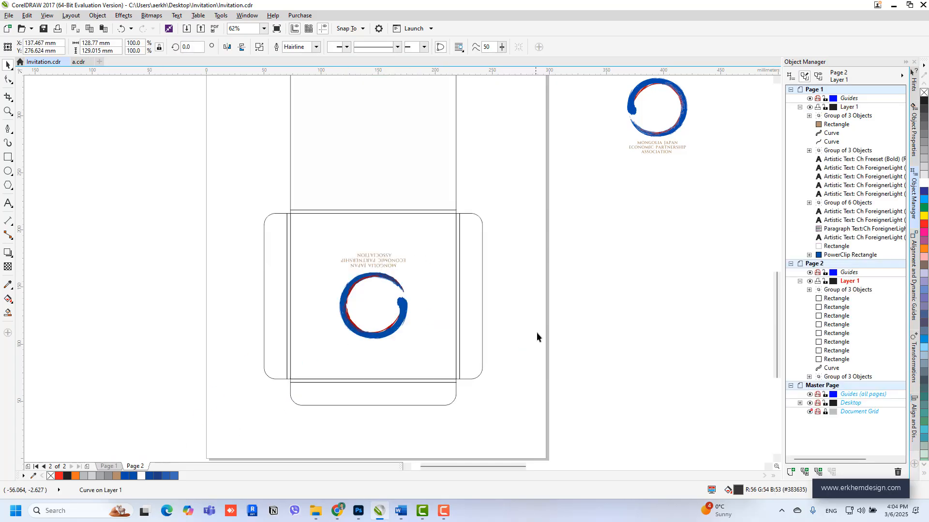
pyautogui.hotkey('ctrl', 'v')
pyautogui.keyDown('shift'); pyautogui.click(457, 290); pyautogui.keyUp('shift')
pyautogui.press('c')
pyautogui.press('e')
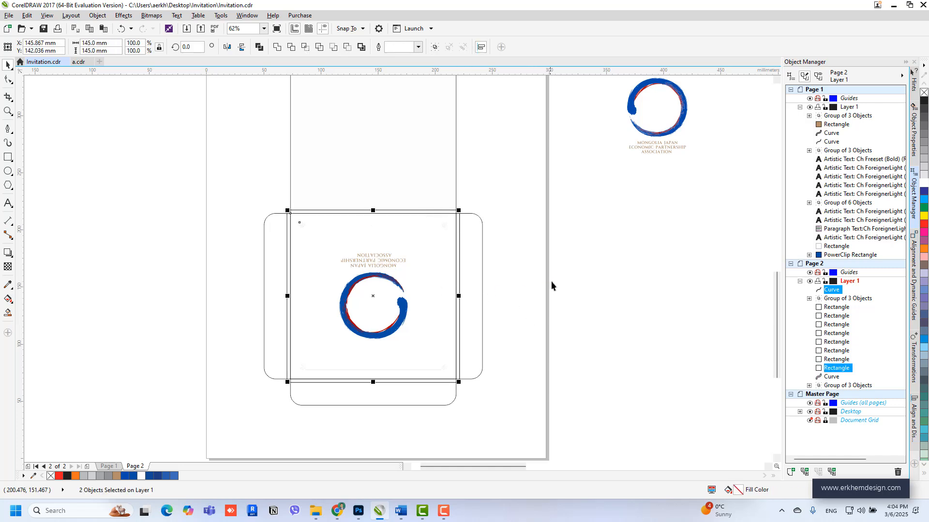
# Colour the outline of the pasted ornamental frame blue.
pyautogui.click(552, 279)
pyautogui.scroll(1, 303, 220)
pyautogui.click(303, 229)
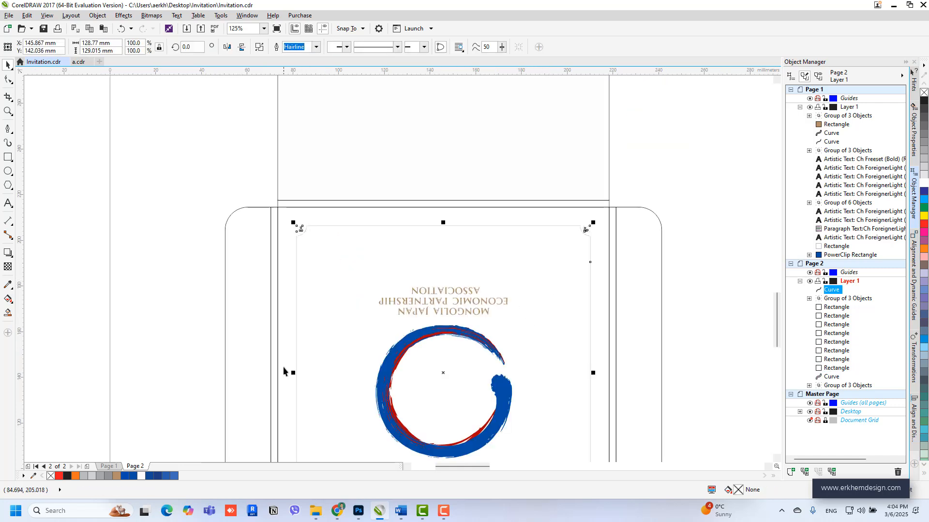
pyautogui.rightClick(127, 478)
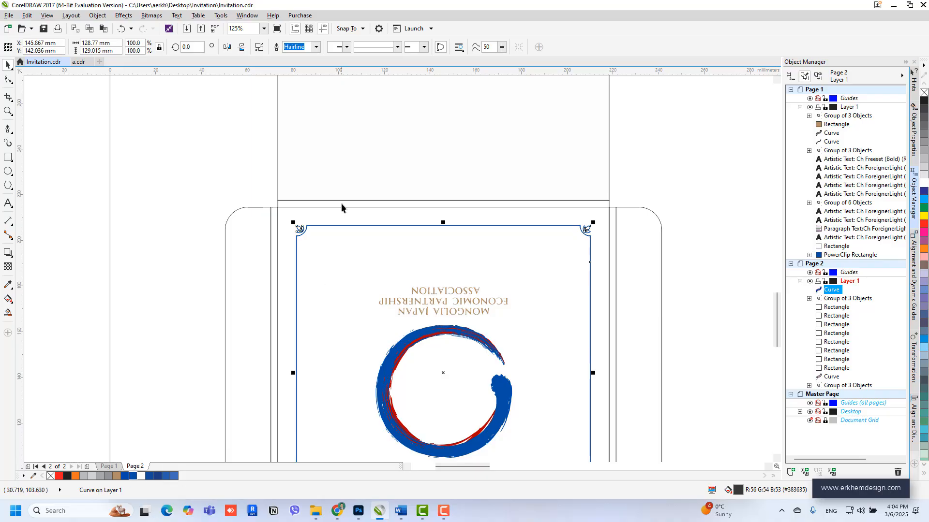
# Enlarge the ornamental frame proportionally from its centre to about 132.5 mm wide.
pyautogui.scroll(-1, 341, 203)
pyautogui.scroll(1, 476, 227)
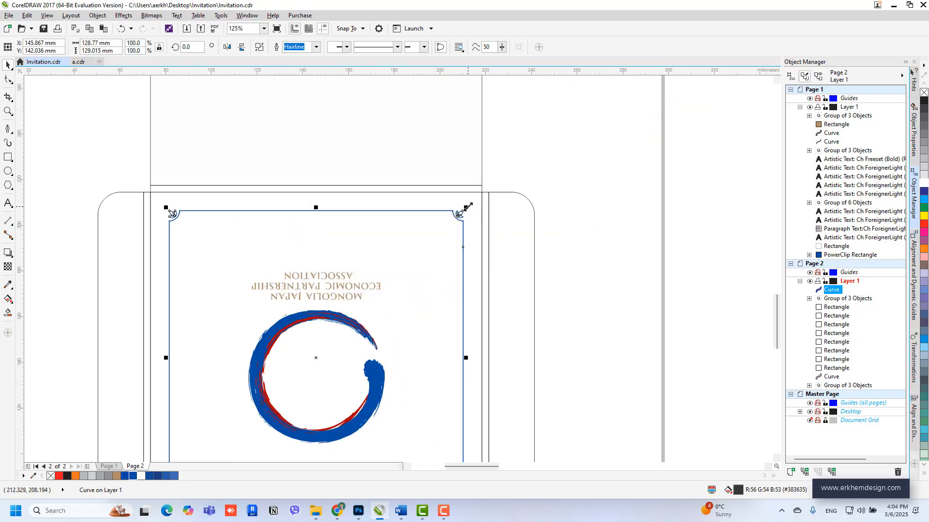
pyautogui.moveTo(468, 207); pyautogui.dragTo(475, 200)
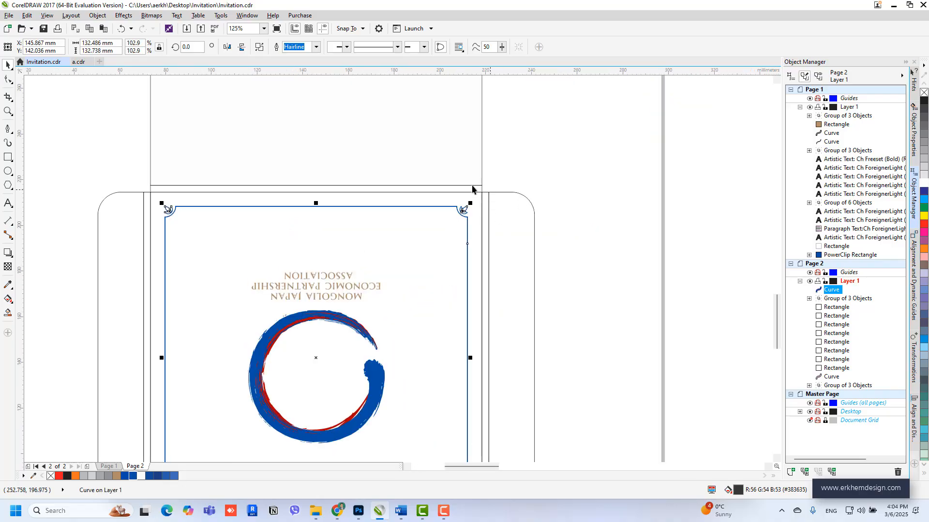
# Sample the tan colour from the logo's lettering with the Color Eyedropper.
pyautogui.scroll(-1, 474, 190)
pyautogui.scroll(2, 320, 255)
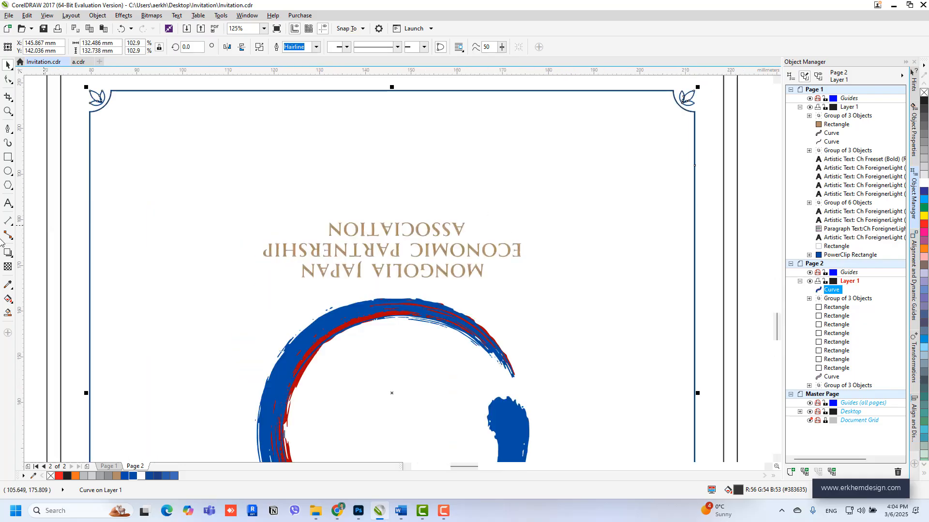
pyautogui.click(8, 285)
pyautogui.scroll(2, 369, 244)
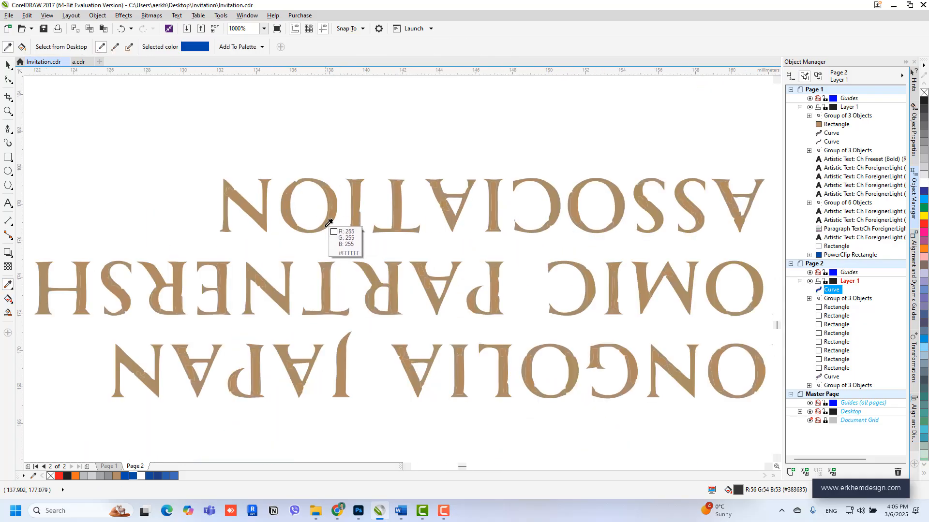
pyautogui.click(338, 239)
pyautogui.scroll(-3, 301, 208)
# Apply the sampled tan colour to the outline of the ornamental frame.
pyautogui.scroll(3, 301, 207)
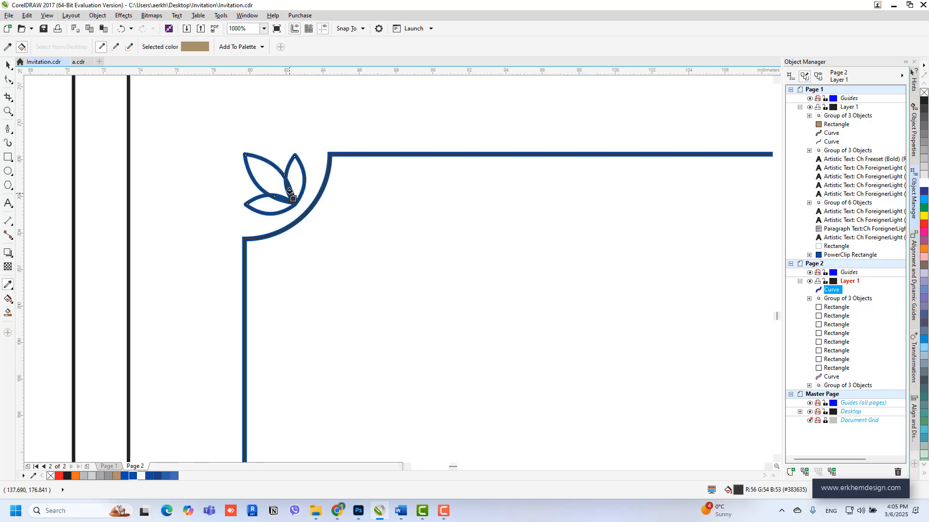
pyautogui.click(301, 201)
pyautogui.scroll(-3, 301, 201)
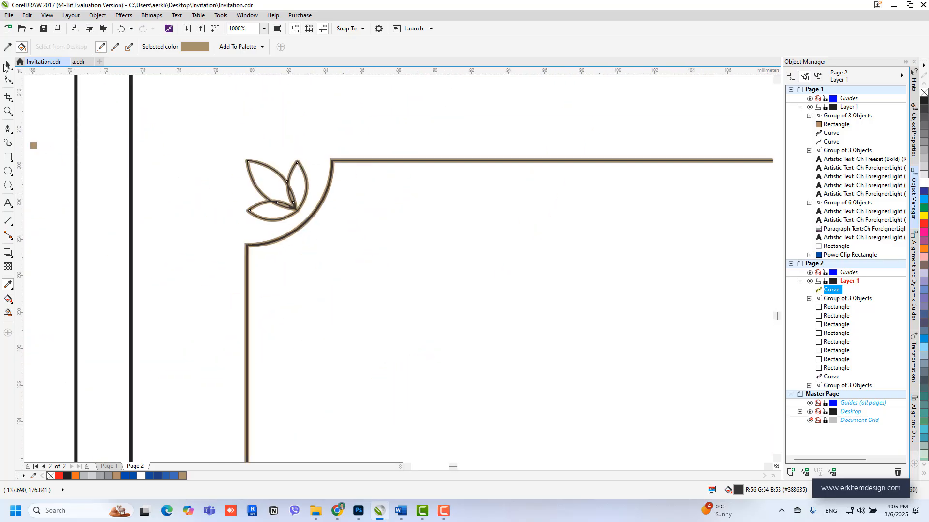
pyautogui.press('space')
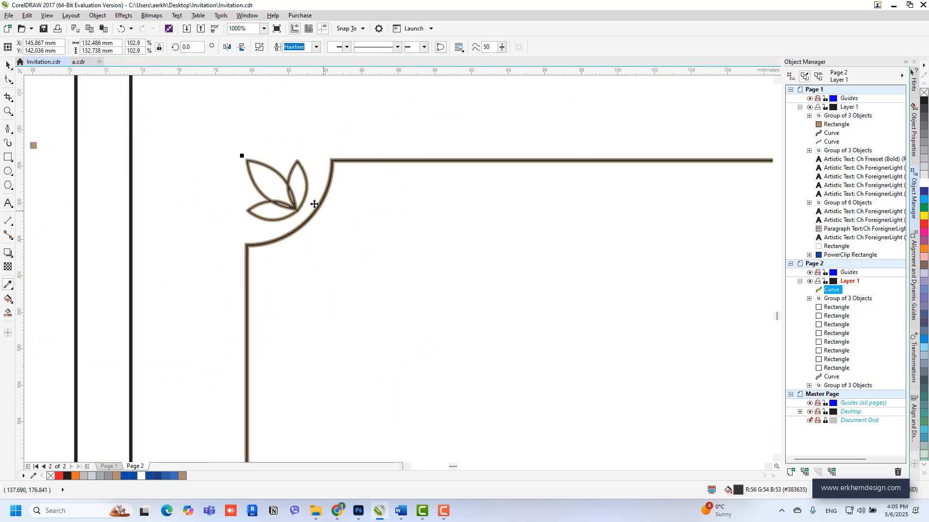
pyautogui.rightClick(183, 476)
pyautogui.scroll(-1, 319, 231)
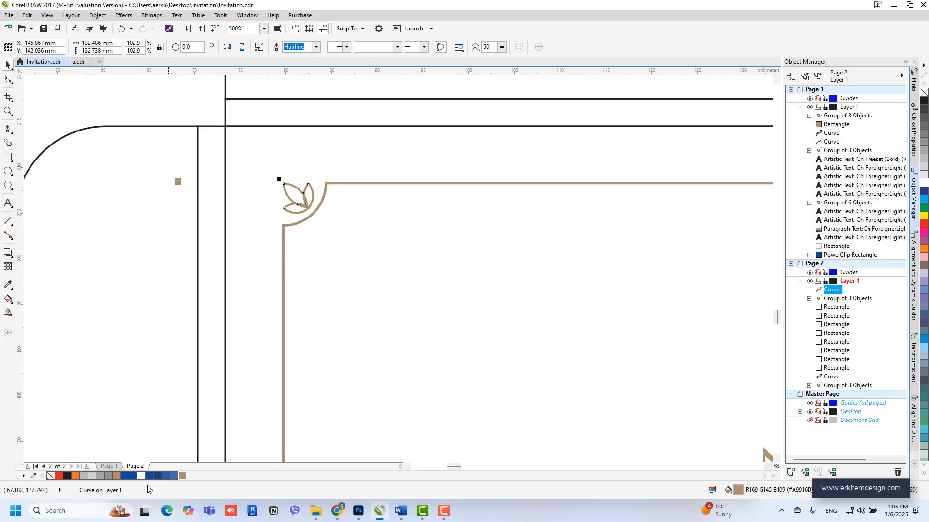
pyautogui.scroll(-3, 307, 260)
pyautogui.click(523, 231)
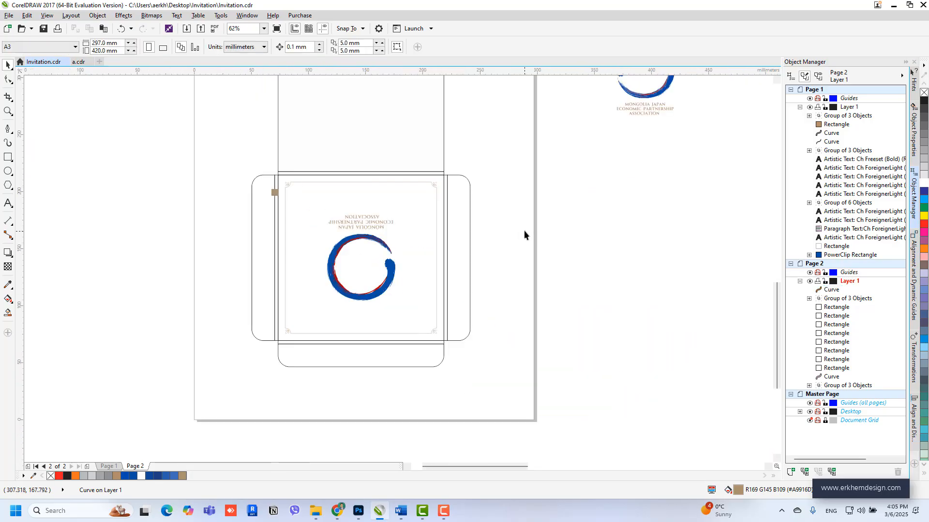
# Group the ornamental frame with the upside-down logo on the square envelope panel.
pyautogui.scroll(-1, 444, 240)
pyautogui.scroll(1, 434, 257)
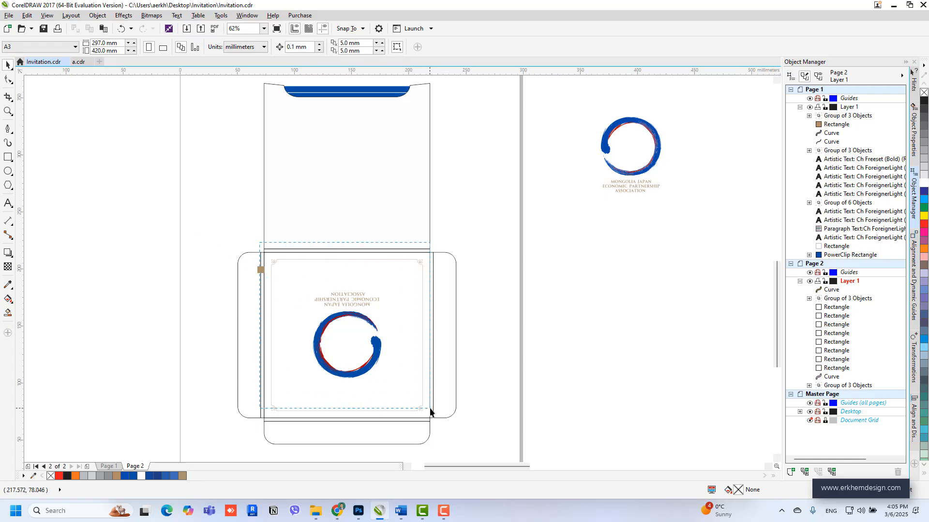
pyautogui.moveTo(430, 411); pyautogui.dragTo(430, 414)
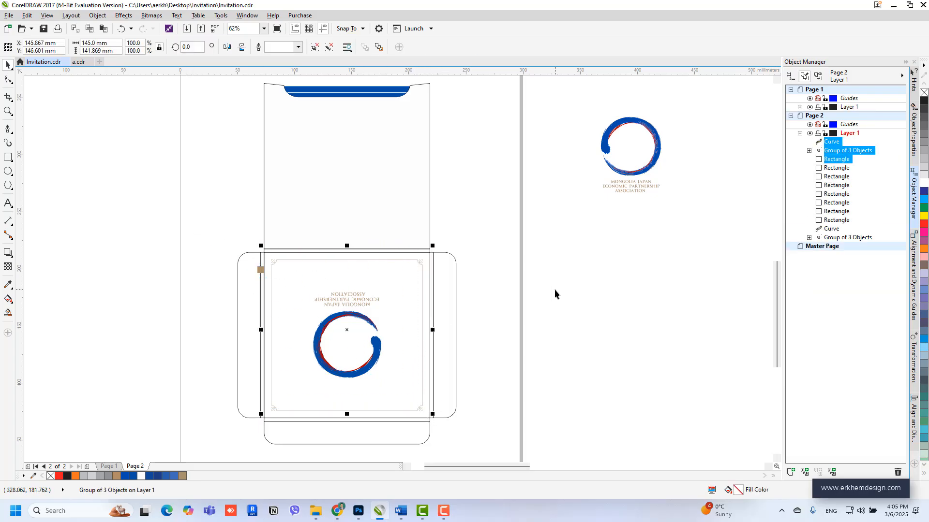
pyautogui.hotkey('ctrl', 'z')
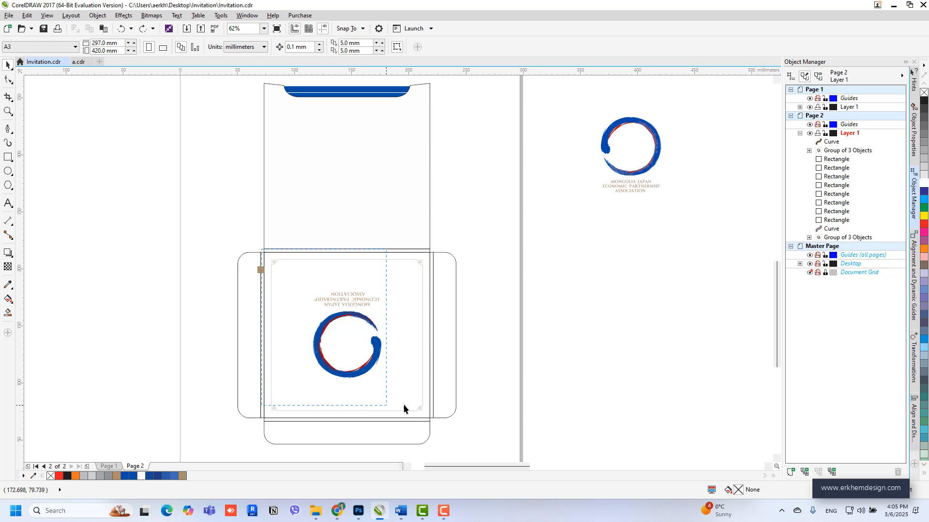
pyautogui.moveTo(404, 408); pyautogui.dragTo(428, 417)
pyautogui.hotkey('ctrl', 'g')
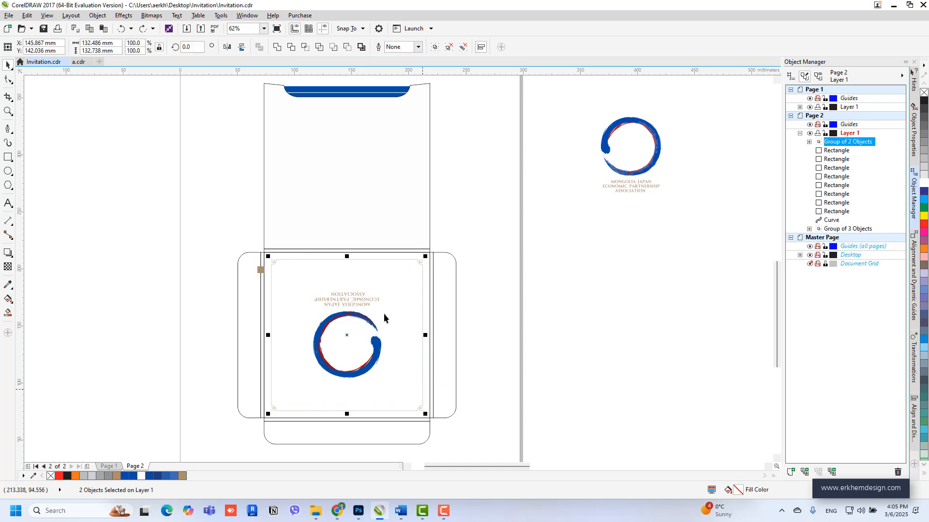
# Select all the envelope die lines, excluding the cover group and the logo group, and make their outlines light grey.
pyautogui.scroll(-1, 361, 327)
pyautogui.scroll(1, 338, 187)
pyautogui.click(356, 250)
pyautogui.scroll(-1, 311, 174)
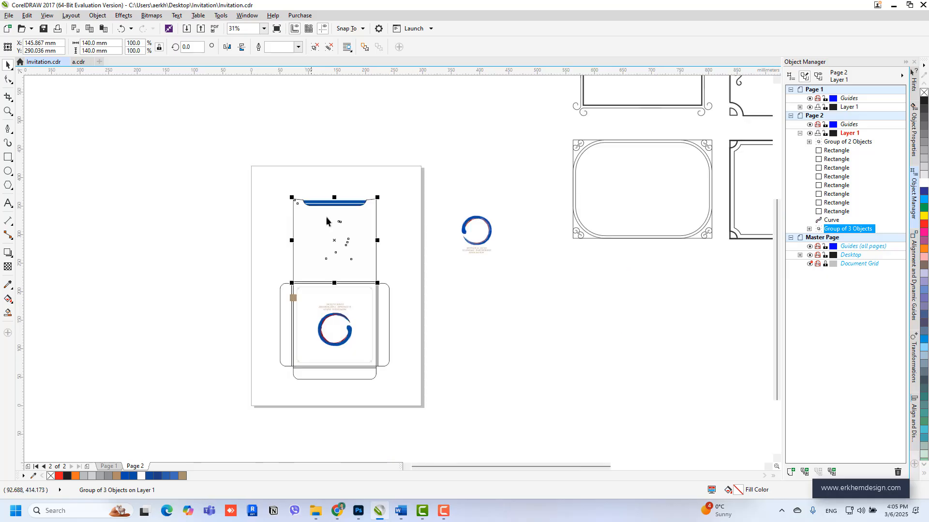
pyautogui.hotkey('ctrl', 'a')
pyautogui.scroll(2, 338, 199)
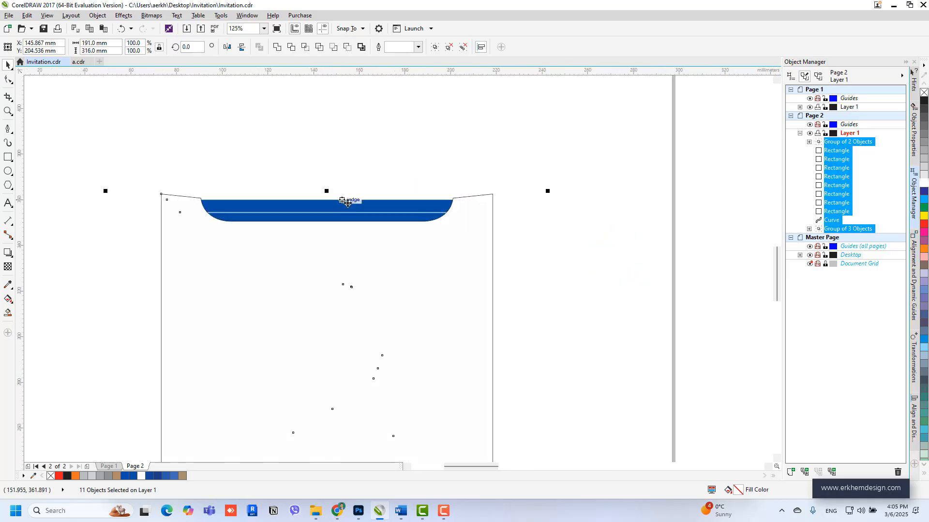
pyautogui.keyDown('shift'); pyautogui.click(347, 203); pyautogui.keyUp('shift')
pyautogui.scroll(-1, 304, 160)
pyautogui.scroll(1, 337, 411)
pyautogui.keyDown('shift'); pyautogui.click(342, 400); pyautogui.keyUp('shift')
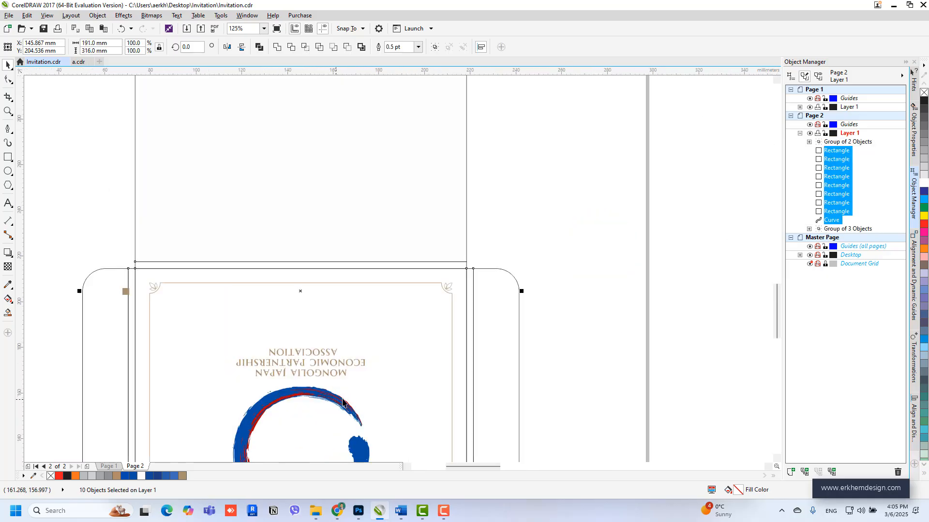
pyautogui.scroll(-1, 356, 289)
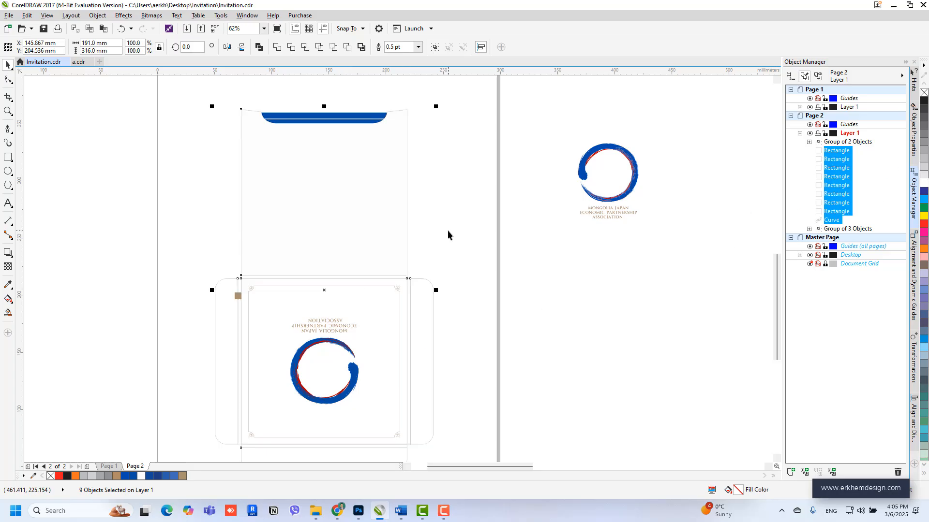
# Rotate the complete envelope layout with its artwork 180 degrees so the logo stands upright.
pyautogui.scroll(-1, 379, 245)
pyautogui.moveTo(252, 140); pyautogui.dragTo(420, 382)
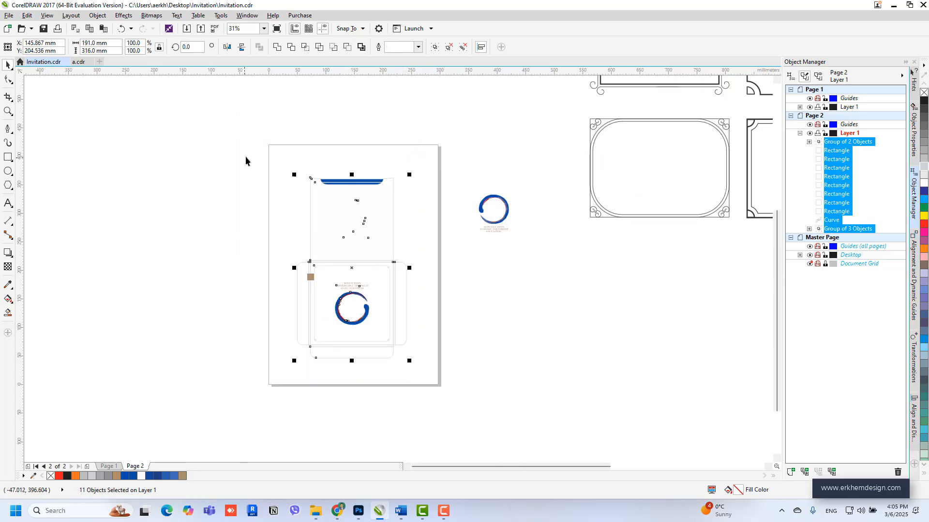
pyautogui.click(186, 47)
pyautogui.press('Return')
pyautogui.click(398, 257)
# Fill the two side flaps of the square envelope panel with light grey (K 10).
pyautogui.scroll(2, 373, 236)
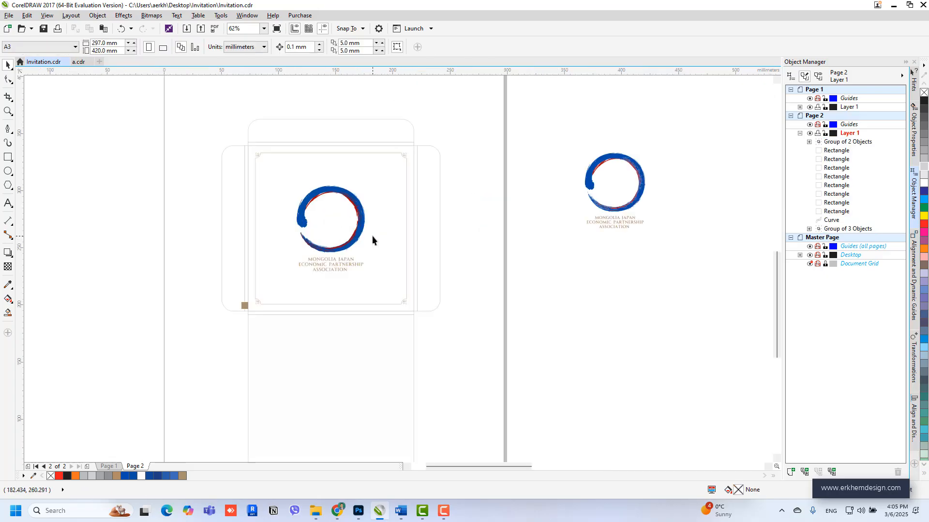
pyautogui.scroll(2, 276, 183)
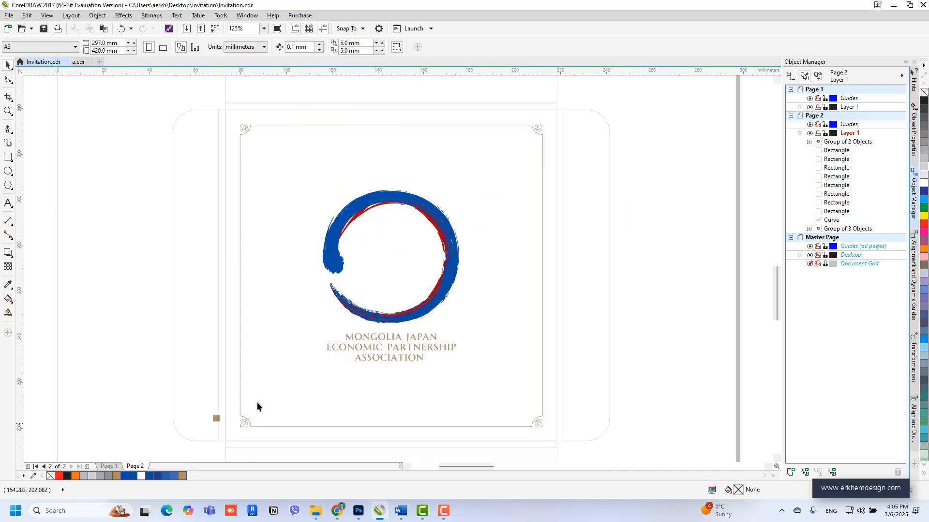
pyautogui.scroll(-2, 326, 207)
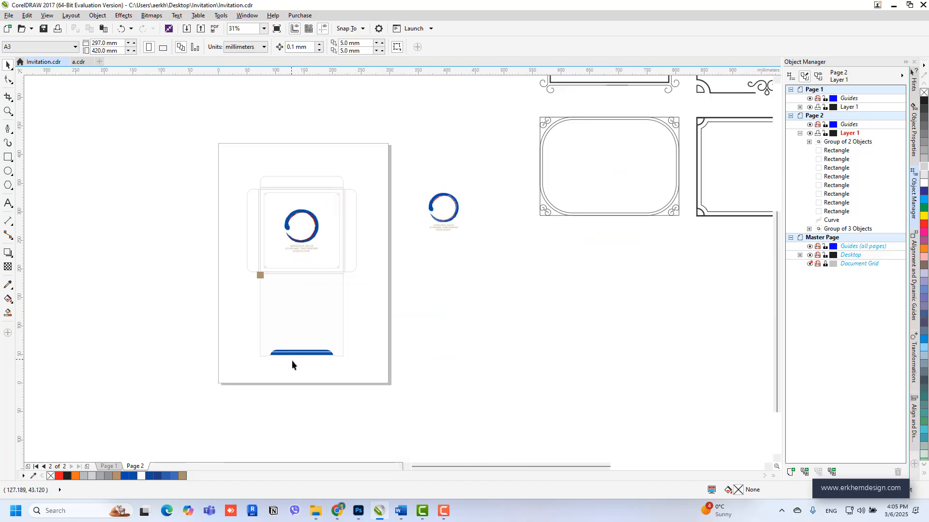
pyautogui.click(251, 232)
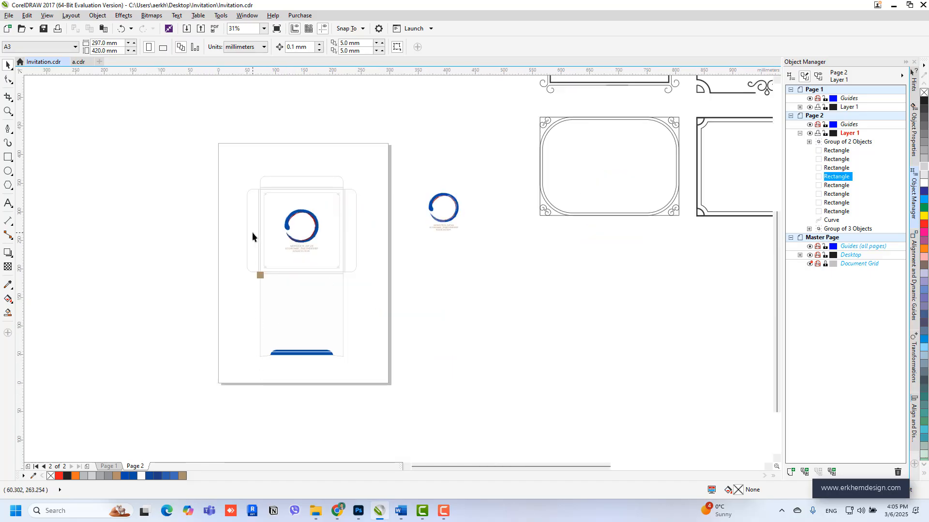
pyautogui.scroll(2, 252, 232)
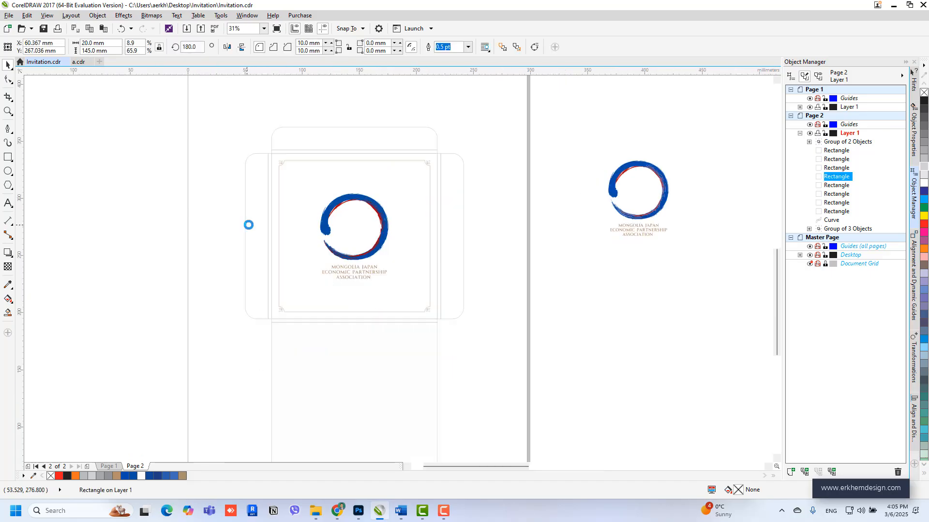
pyautogui.keyDown('shift'); pyautogui.click(454, 248); pyautogui.keyUp('shift')
pyautogui.click(924, 177)
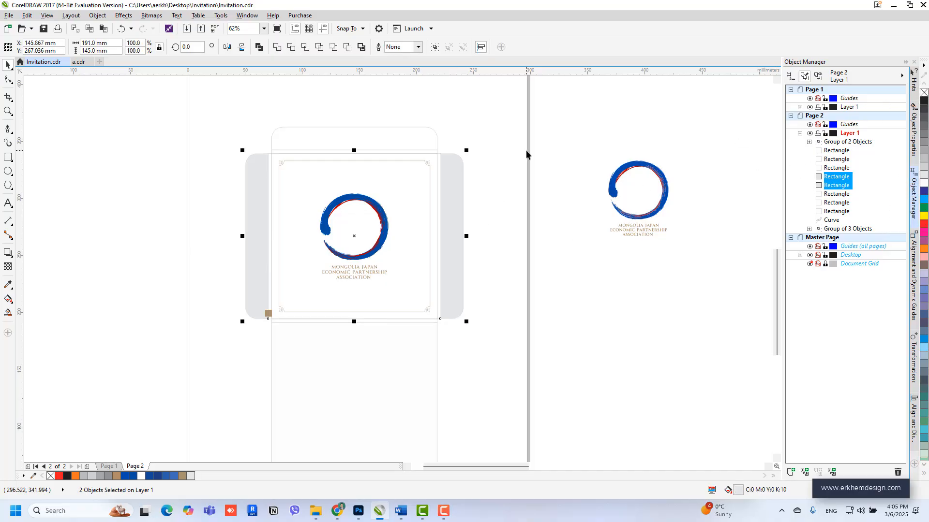
# Stretch the envelope's top flap upward to a height of about 36 mm.
pyautogui.click(356, 127)
pyautogui.scroll(-2, 375, 394)
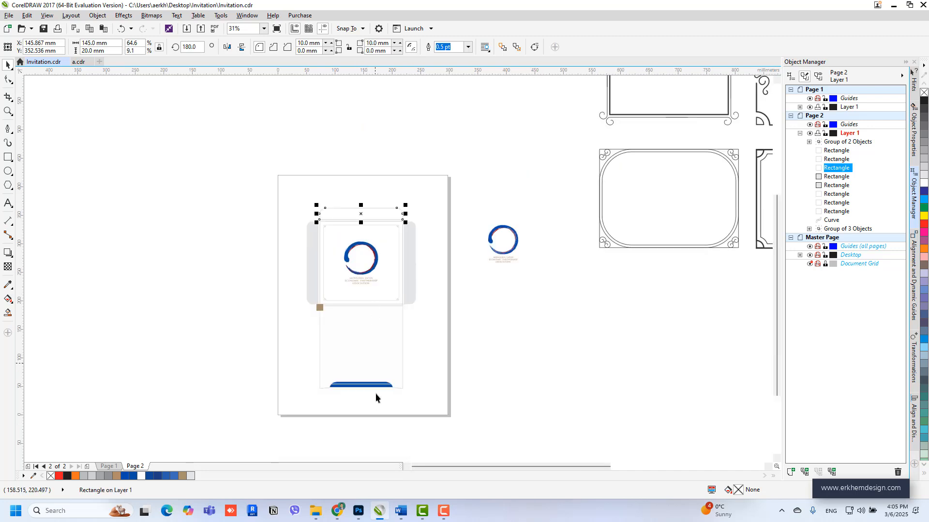
pyautogui.scroll(1, 352, 203)
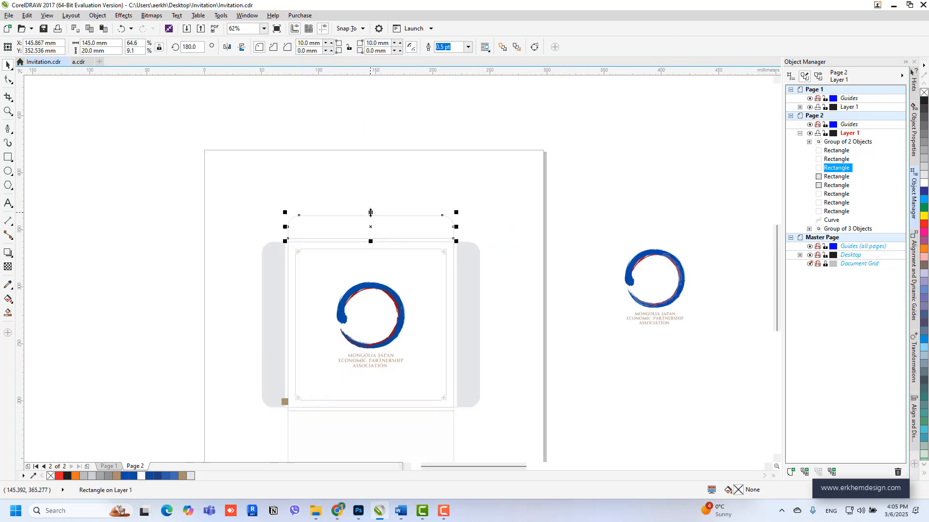
pyautogui.moveTo(370, 213); pyautogui.dragTo(372, 194)
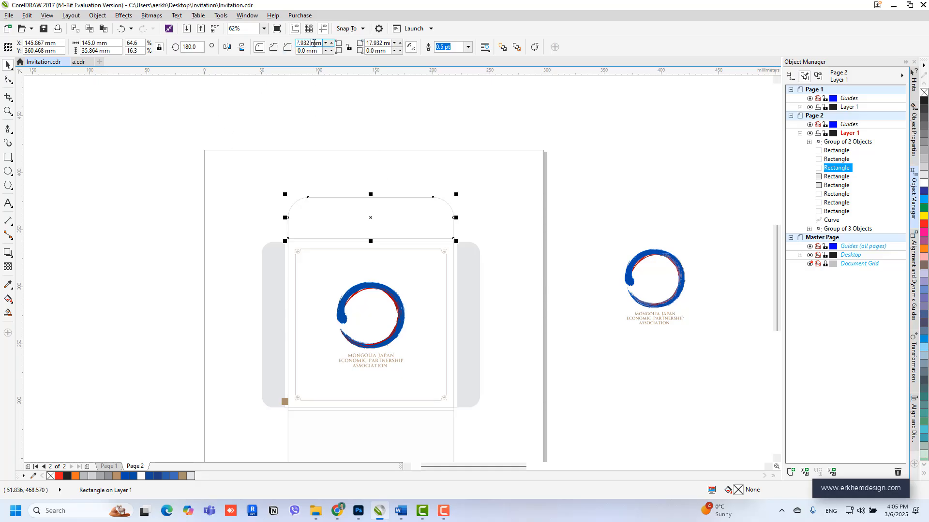
# Set both rounded corners of the envelope's top flap to a 10 mm radius.
pyautogui.write('10')
pyautogui.press('Tab')
pyautogui.press('Tab')
pyautogui.press('Tab')
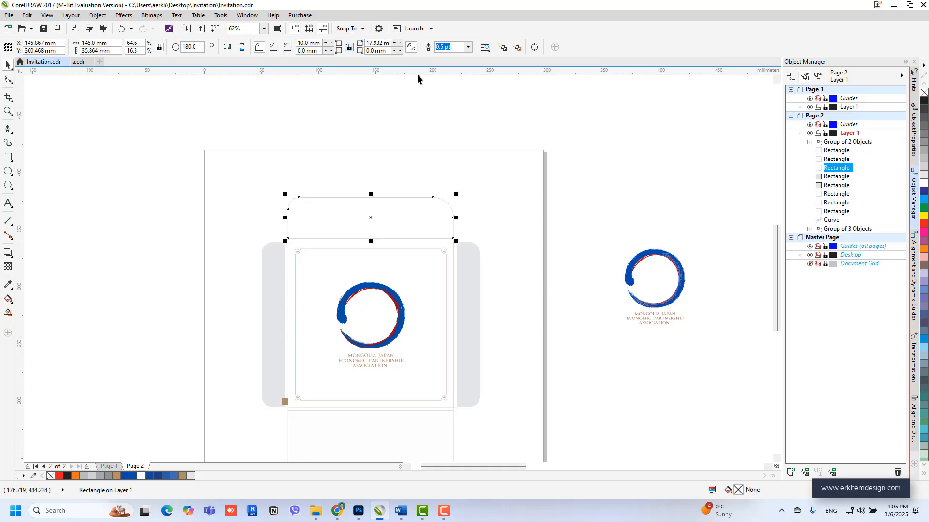
pyautogui.write('10')
pyautogui.press('Tab')
pyautogui.click(304, 145)
pyautogui.scroll(-2, 305, 145)
pyautogui.scroll(2, 293, 396)
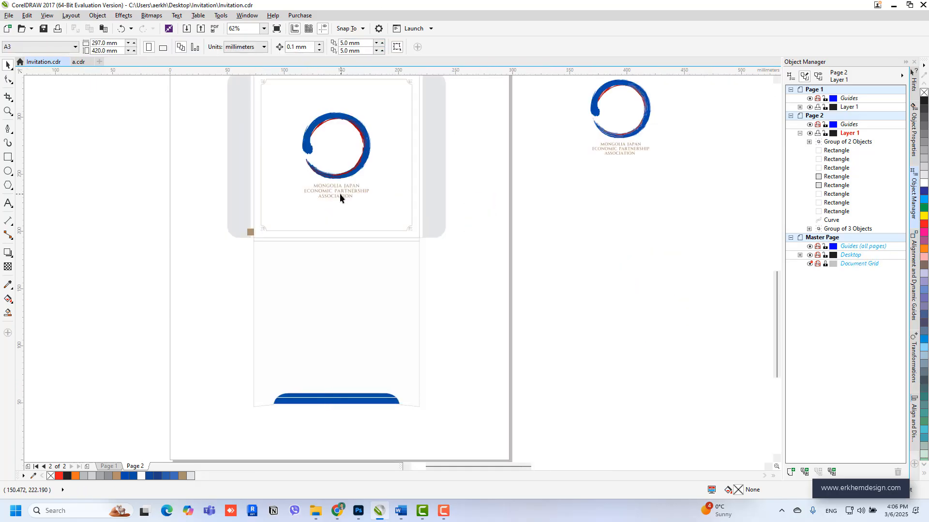
pyautogui.scroll(-2, 340, 197)
pyautogui.moveTo(355, 148); pyautogui.dragTo(294, 322)
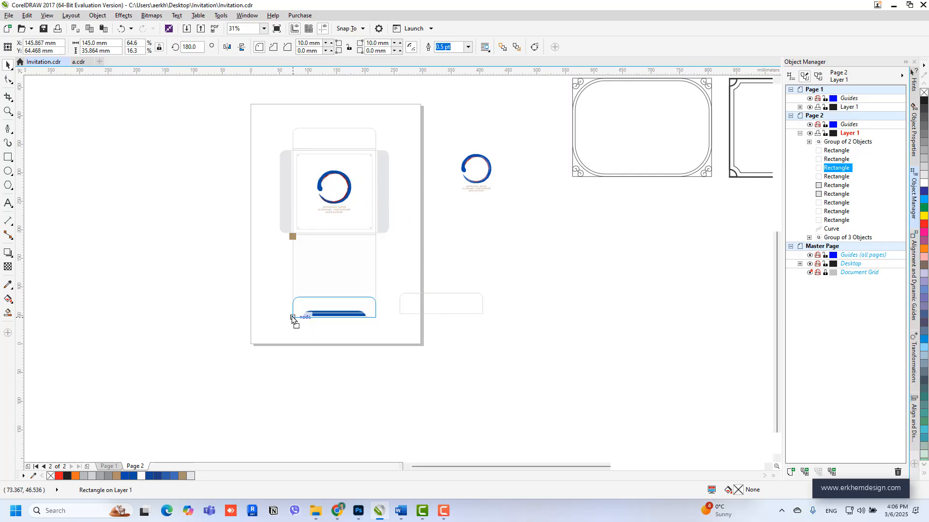
pyautogui.scroll(2, 347, 321)
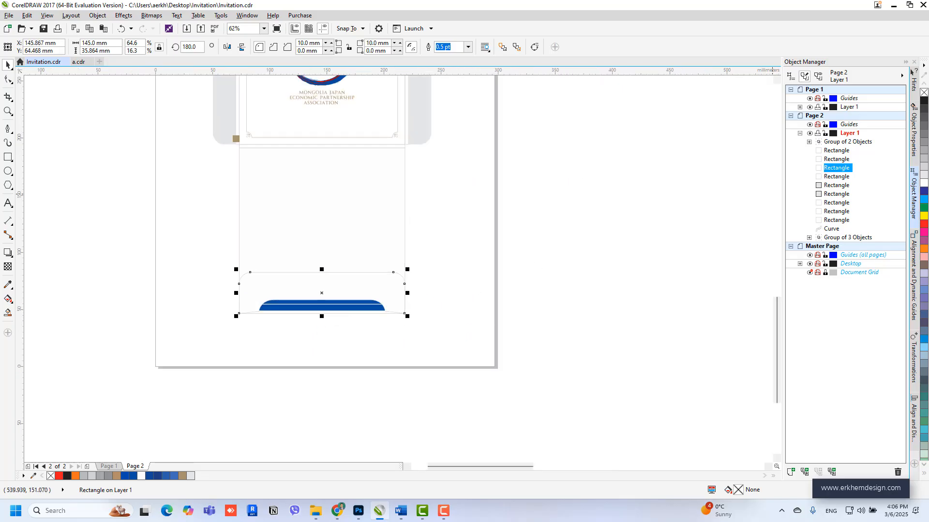
pyautogui.click(924, 184)
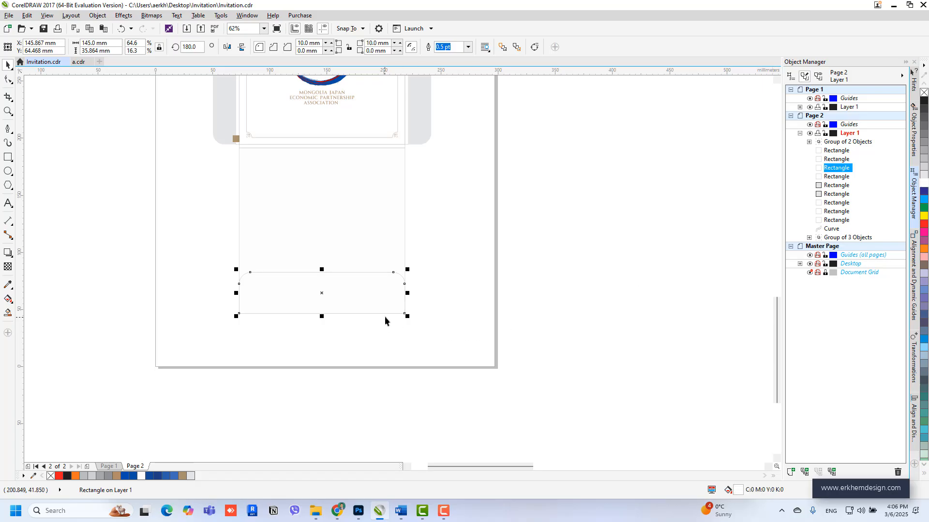
pyautogui.hotkey('ctrl', 'z')
pyautogui.moveTo(361, 292); pyautogui.dragTo(595, 256)
pyautogui.press('Delete')
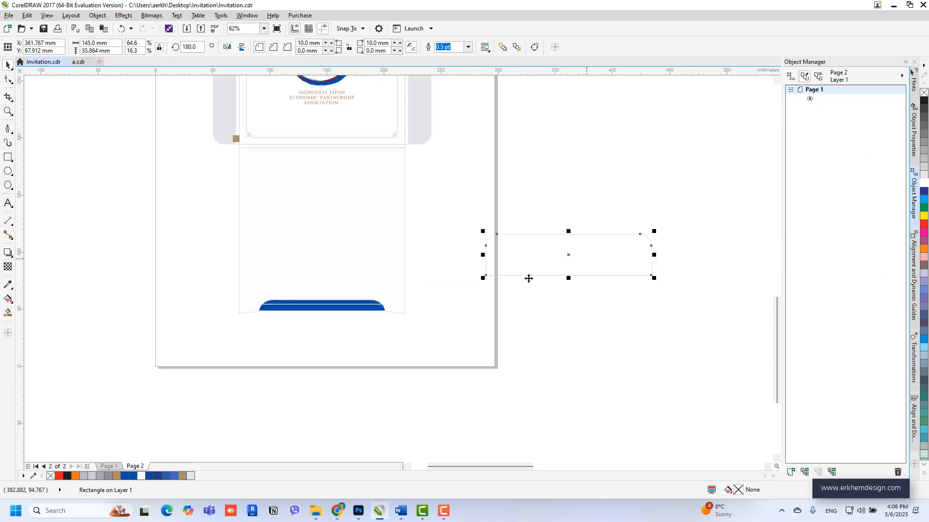
# Delete all the unused ornamental frames lying beside the envelope page.
pyautogui.scroll(-2, 347, 172)
pyautogui.scroll(-1, 413, 247)
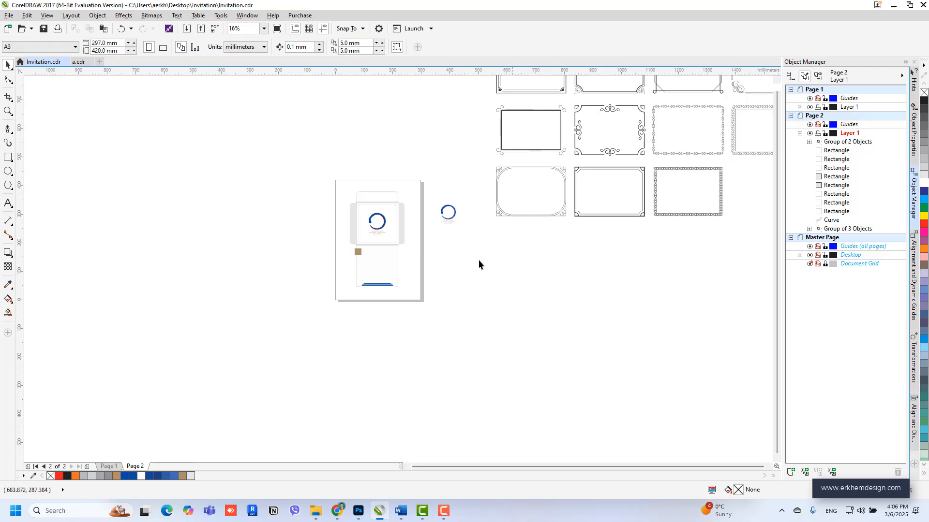
pyautogui.scroll(-1, 479, 264)
pyautogui.moveTo(693, 295); pyautogui.dragTo(472, 147)
pyautogui.press('Delete')
pyautogui.scroll(2, 459, 253)
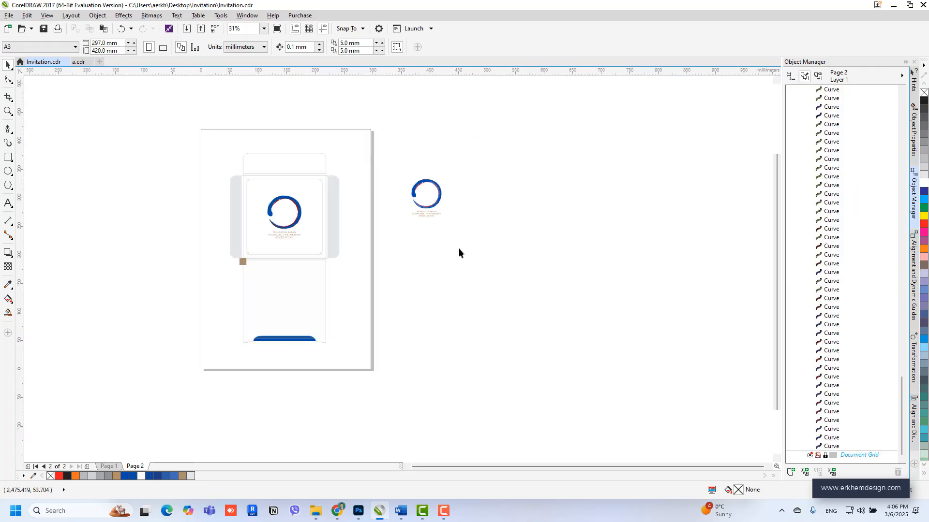
# Delete the spare coloured logo with its lettering from the area outside the envelope page.
pyautogui.moveTo(404, 151); pyautogui.dragTo(450, 225)
pyautogui.scroll(2, 398, 201)
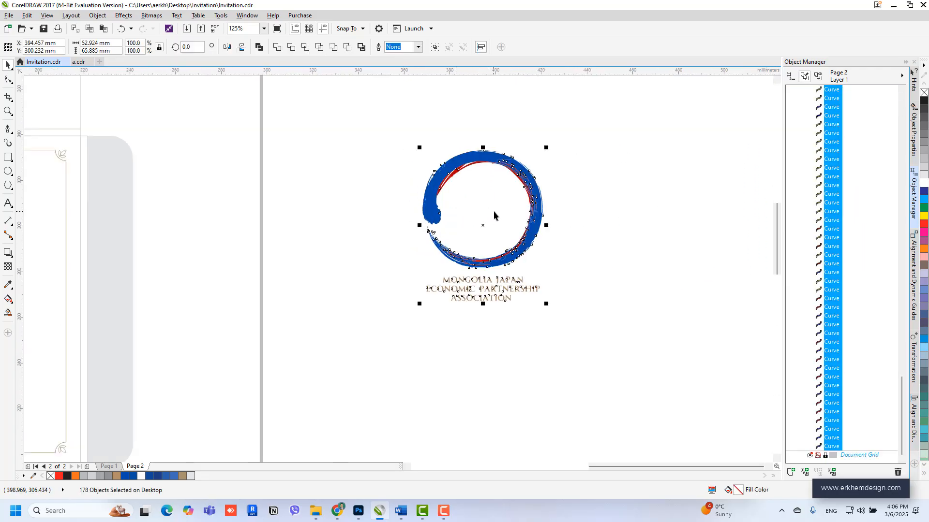
pyautogui.press('Delete')
pyautogui.scroll(-2, 516, 229)
# Compare the invitation card on Page 1 with the envelope layout on Page 2.
pyautogui.click(109, 467)
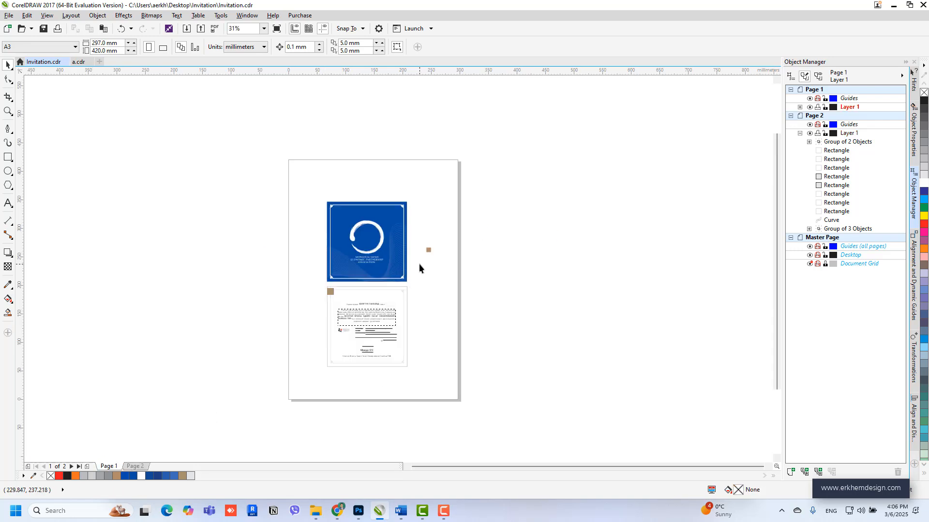
pyautogui.moveTo(297, 158); pyautogui.dragTo(442, 392)
pyautogui.scroll(1, 356, 254)
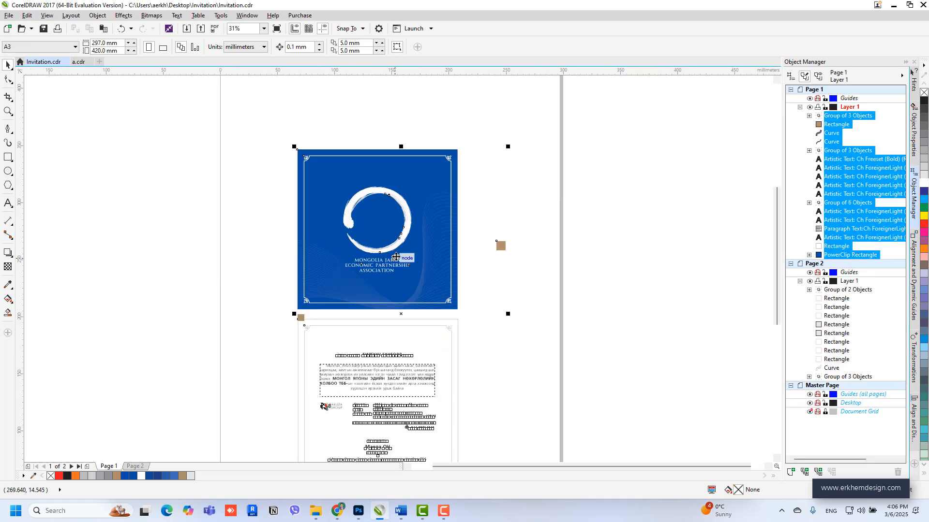
pyautogui.click(135, 466)
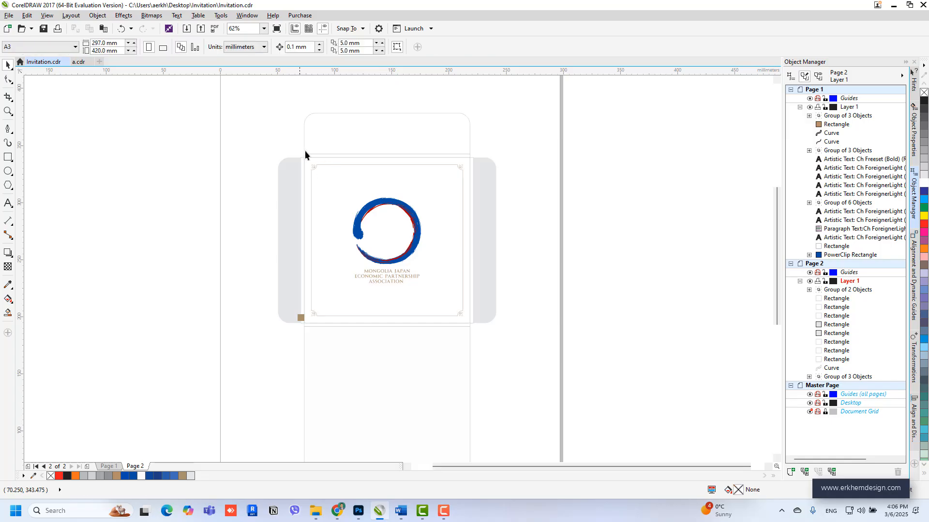
pyautogui.scroll(-2, 305, 151)
# On Page 1, split the title "Ерөнхийлөгч" from the signatory's name into separate text and place it centred below the name.
pyautogui.click(107, 467)
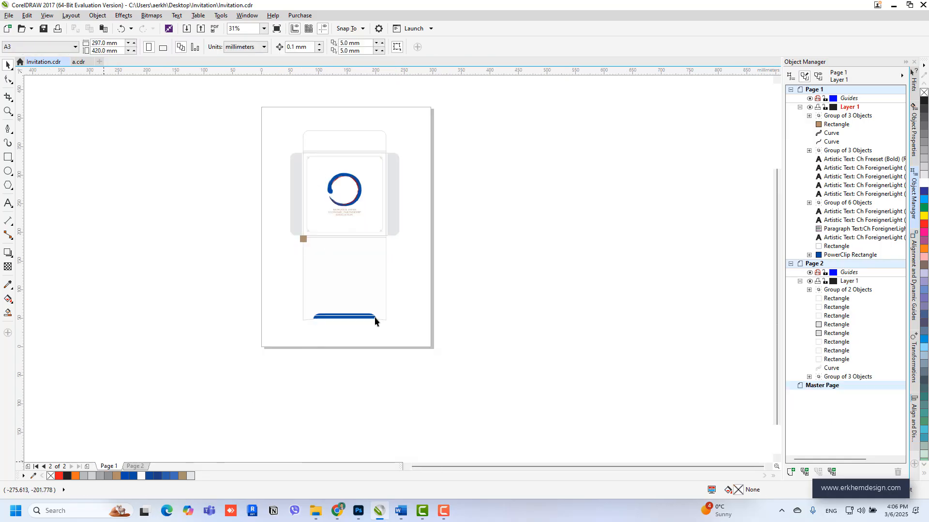
pyautogui.scroll(1, 387, 270)
pyautogui.scroll(1, 395, 289)
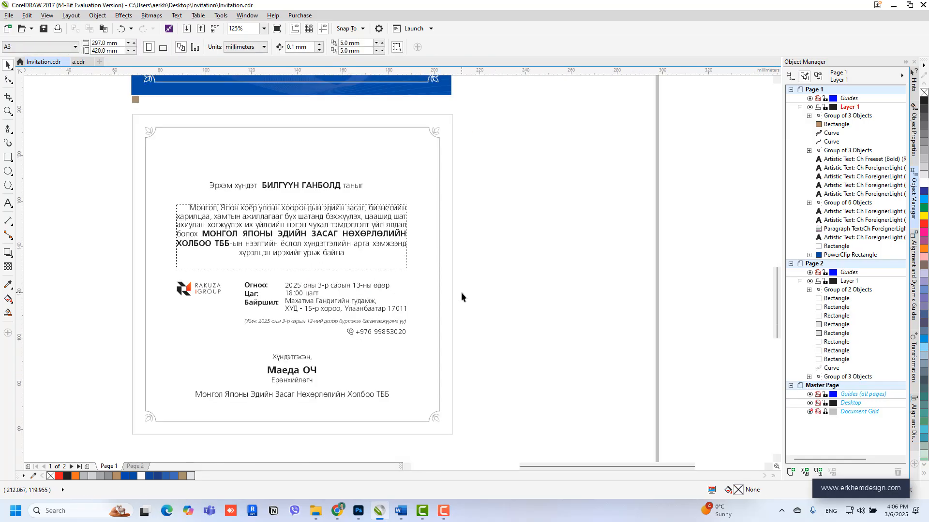
pyautogui.scroll(1, 289, 396)
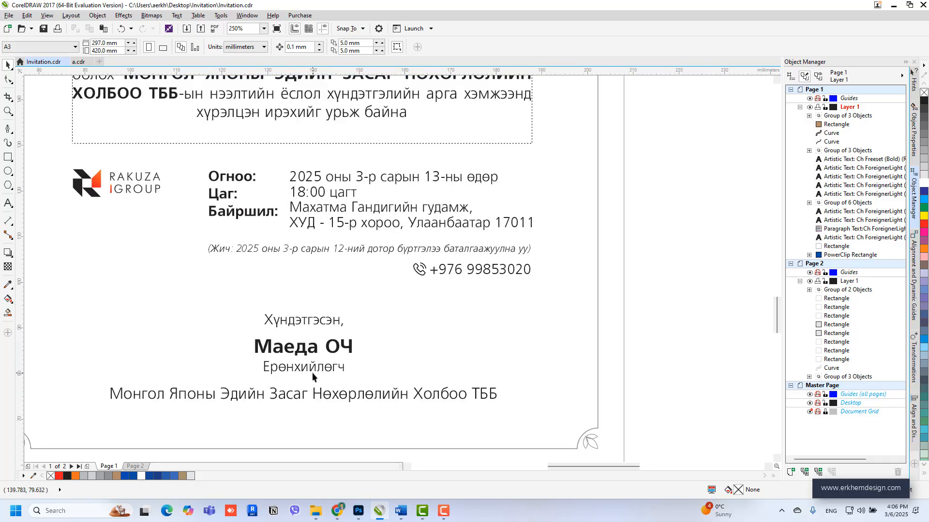
pyautogui.click(315, 370)
pyautogui.doubleClick(325, 370)
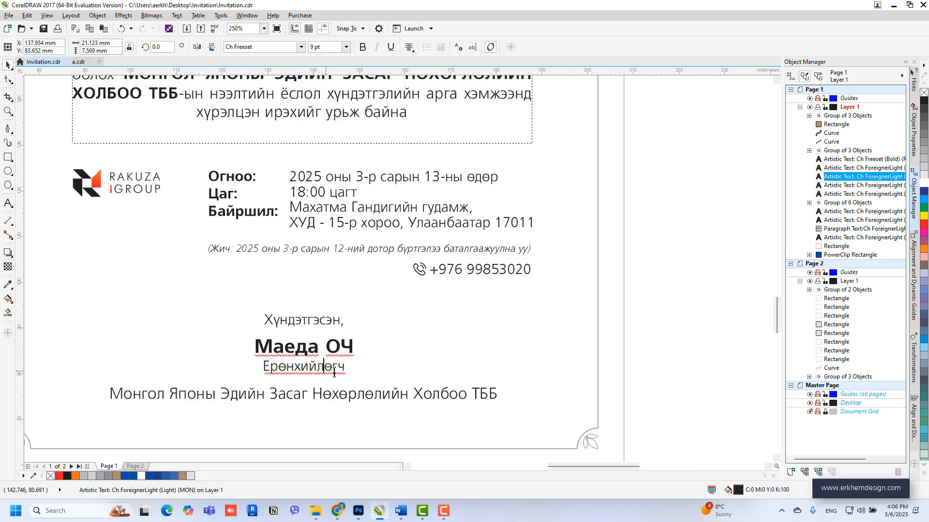
pyautogui.moveTo(347, 369); pyautogui.dragTo(212, 367)
pyautogui.hotkey('ctrl', 'x')
pyautogui.click(366, 344)
pyautogui.hotkey('ctrl', 'v')
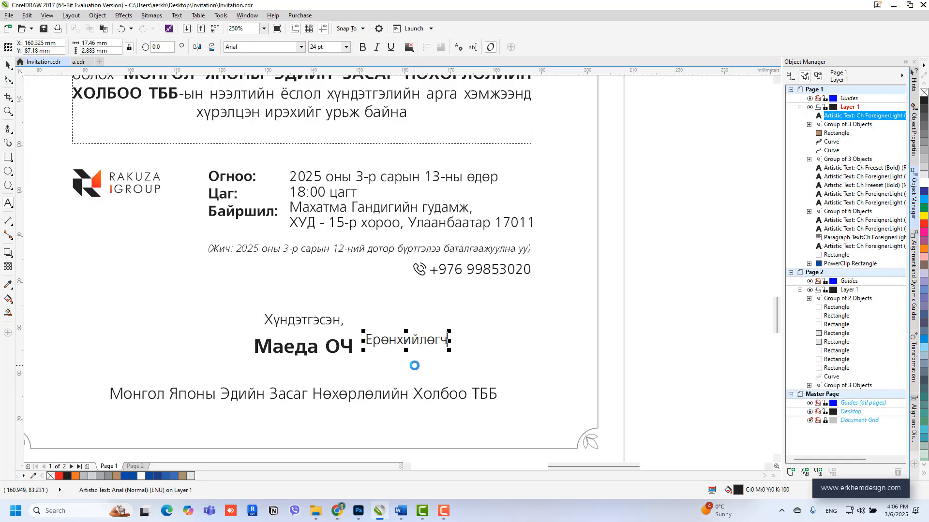
pyautogui.hotkey('ctrl', 'space')
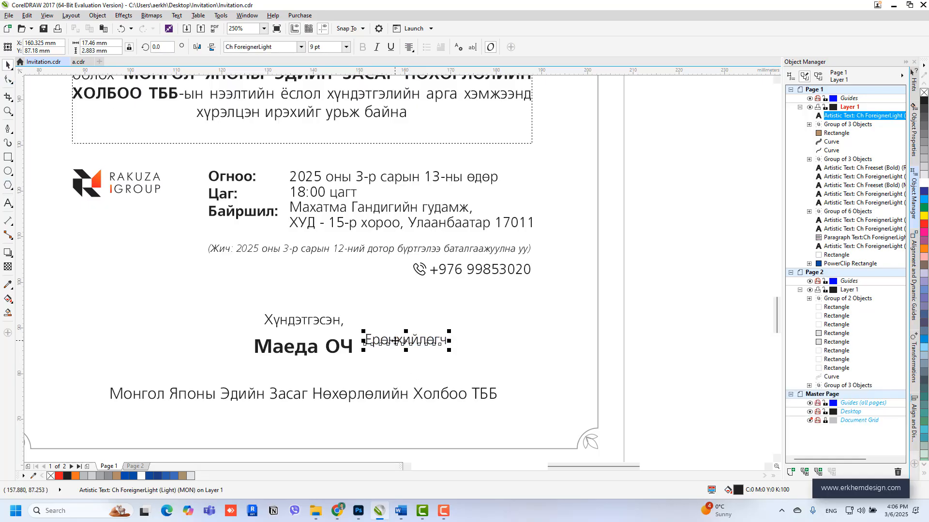
pyautogui.moveTo(420, 346); pyautogui.dragTo(316, 382)
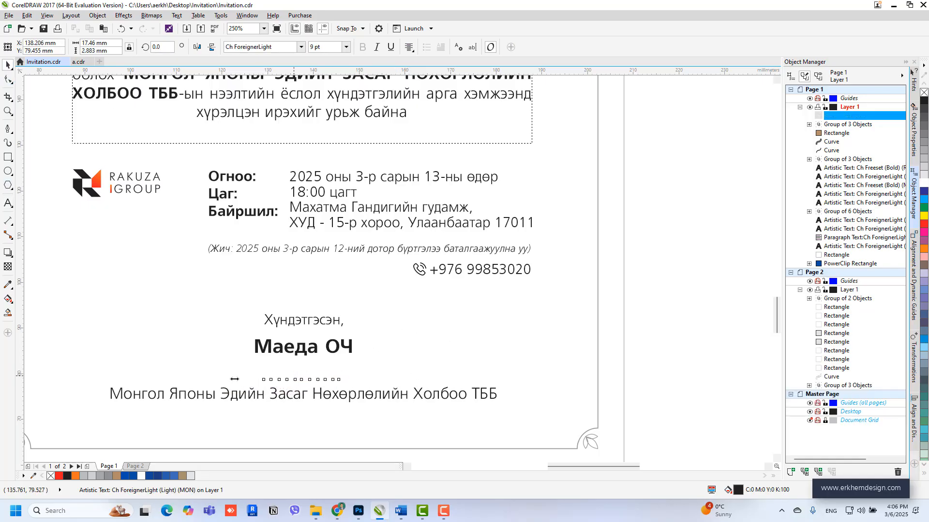
# Draw a horizontal line about 37 mm long between the signatory's name and title, with a black hairline outline.
pyautogui.click(4, 132)
pyautogui.click(45, 139)
pyautogui.moveTo(218, 359)
pyautogui.mouseDown()
pyautogui.moveTo(446, 366)
pyautogui.moveTo(386, 359)
pyautogui.mouseUp()
pyautogui.rightClick(923, 111)
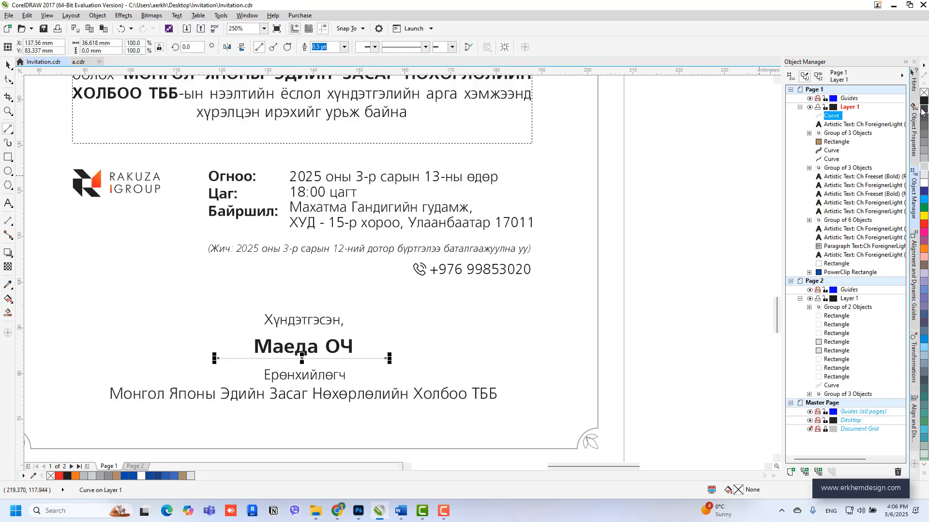
pyautogui.click(345, 46)
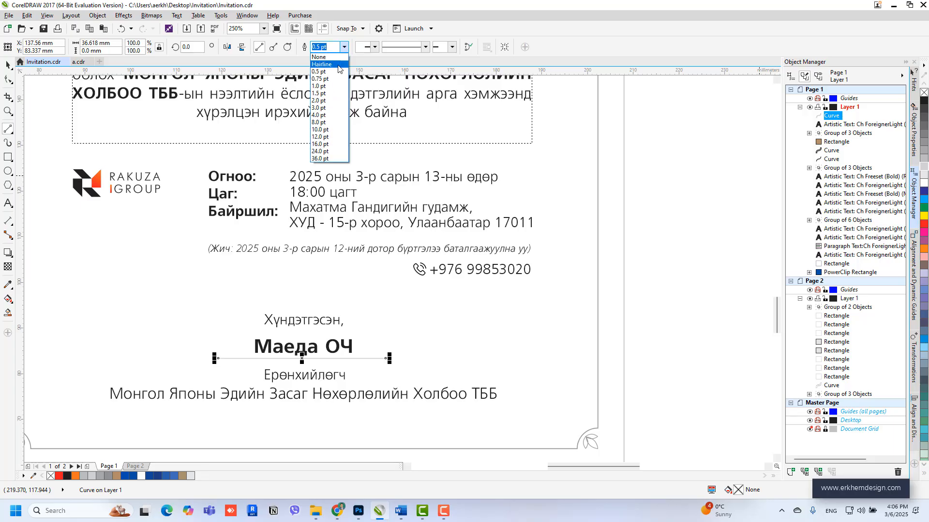
pyautogui.click(320, 53)
pyautogui.scroll(-2, 406, 263)
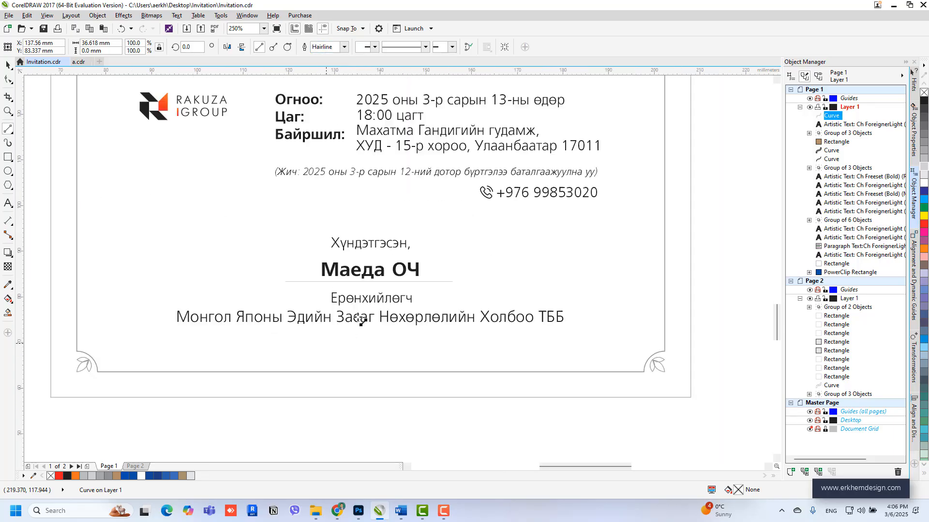
pyautogui.rightClick(68, 476)
# Lower the line slightly beneath the signatory's name and move the title "Ерөнхийлөгч" up closer to it.
pyautogui.scroll(2, 370, 282)
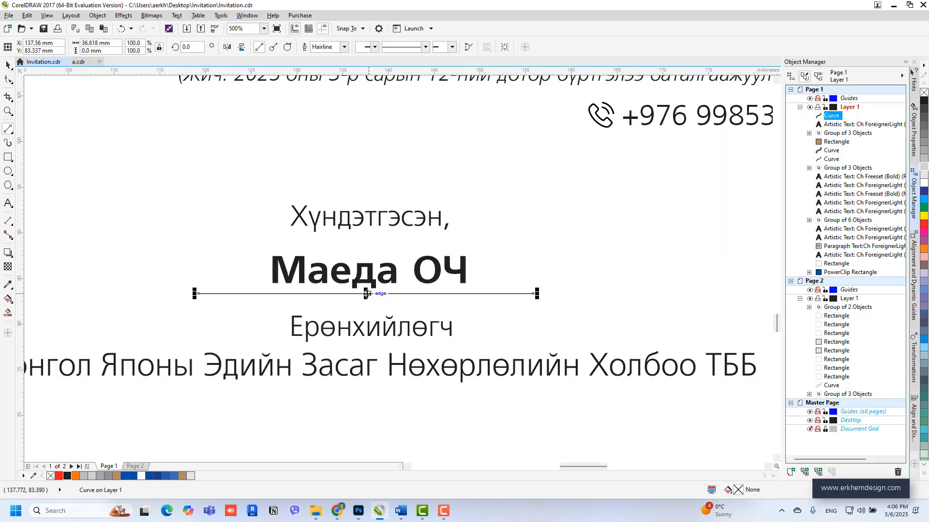
pyautogui.moveTo(367, 294); pyautogui.dragTo(369, 299)
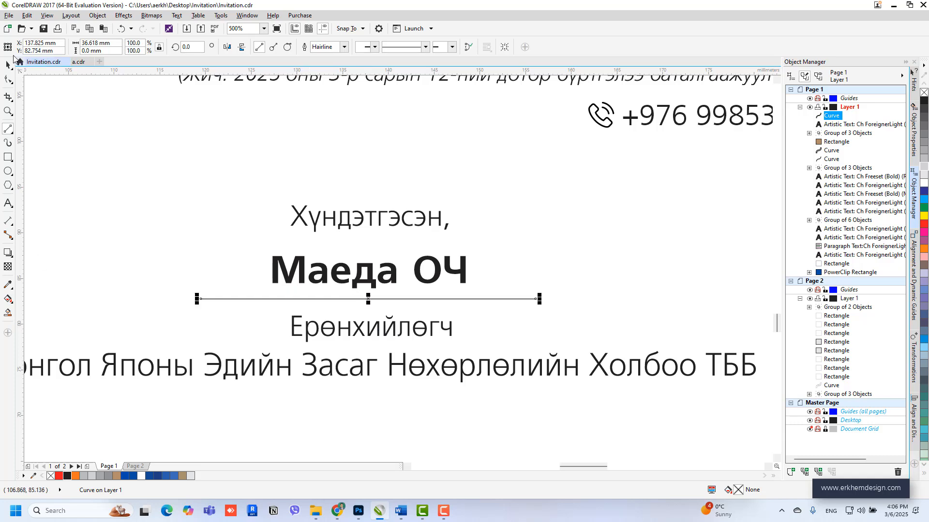
pyautogui.click(374, 325)
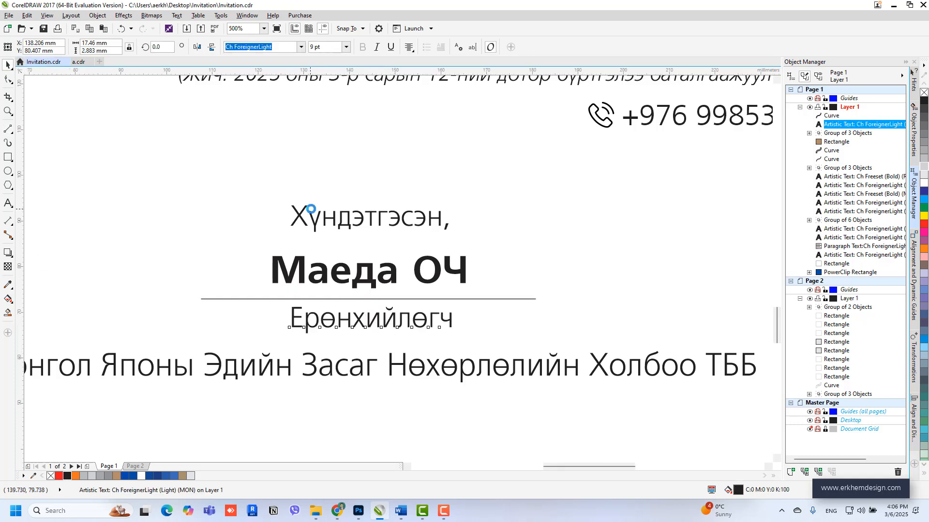
# Widen the gap between the signature block and the organisation name below it, keeping both centred on the card.
pyautogui.scroll(-2, 310, 205)
pyautogui.moveTo(602, 383); pyautogui.dragTo(140, 275)
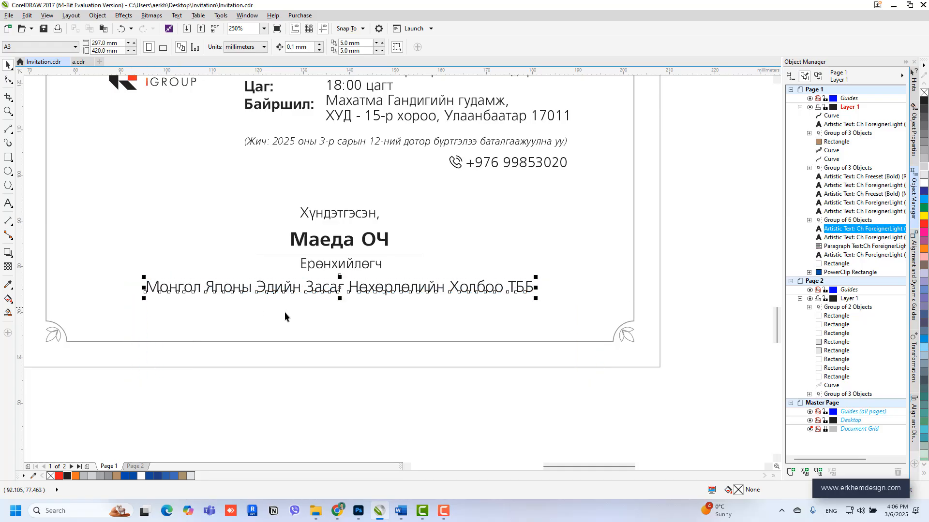
pyautogui.moveTo(326, 291); pyautogui.dragTo(320, 305)
pyautogui.moveTo(238, 276); pyautogui.dragTo(235, 278)
pyautogui.moveTo(372, 240); pyautogui.dragTo(371, 232)
pyautogui.click(533, 231)
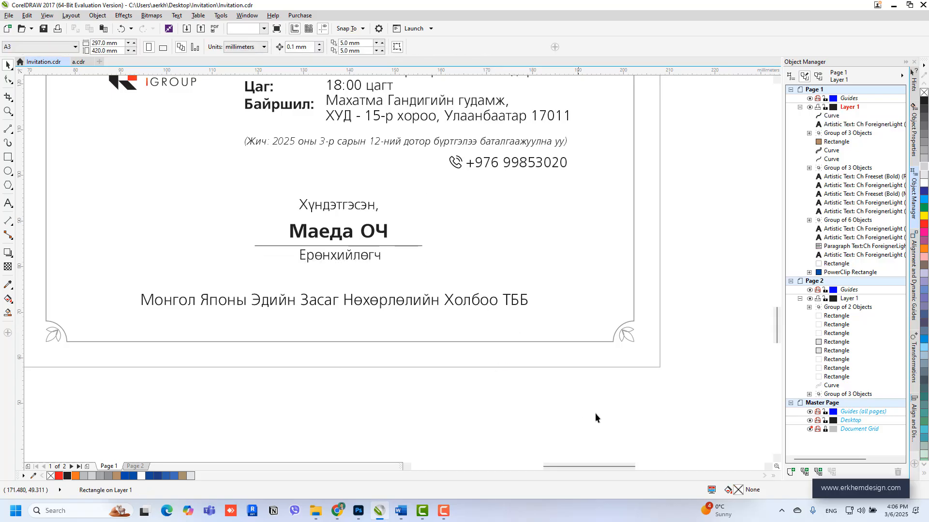
pyautogui.moveTo(595, 419); pyautogui.dragTo(123, 271)
pyautogui.click(408, 384)
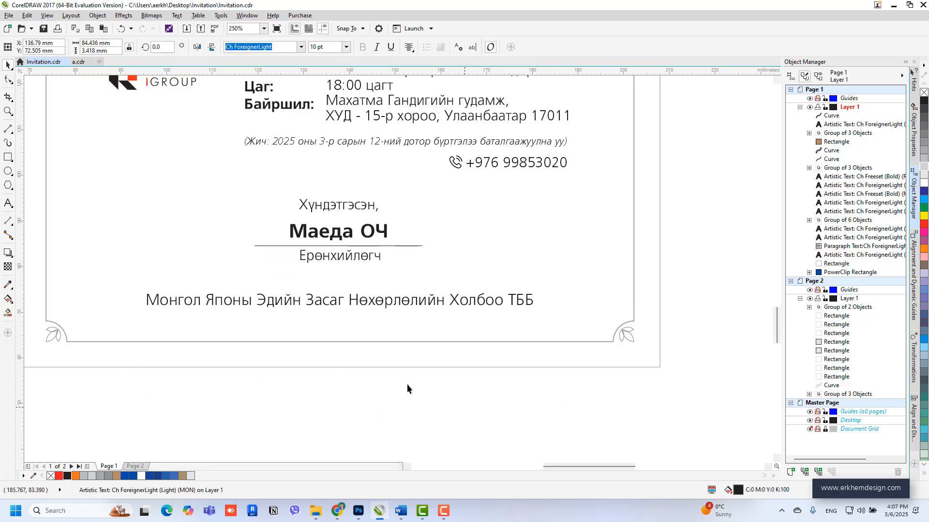
# Insert a new page after Page 1 and paste a copy of the cover and the inside of the invitation card onto it.
pyautogui.scroll(-2, 406, 385)
pyautogui.scroll(2, 542, 338)
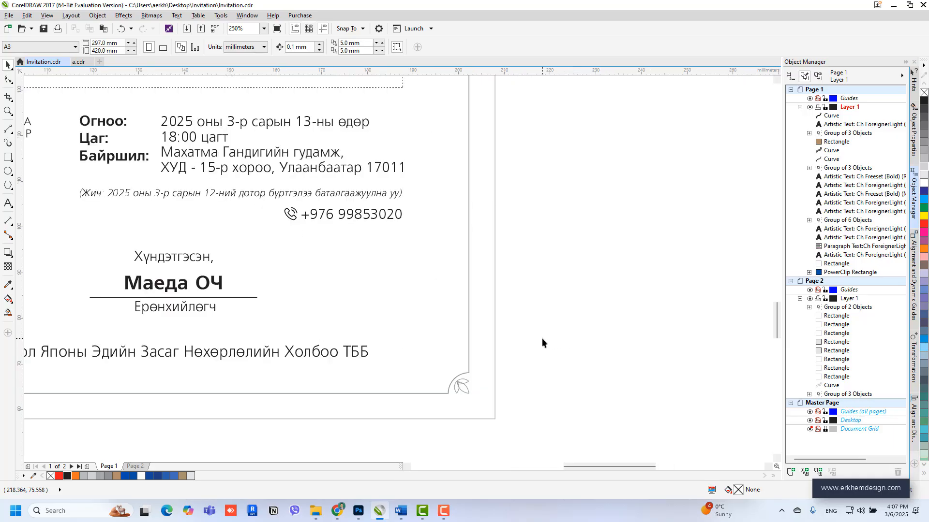
pyautogui.scroll(-2, 541, 338)
pyautogui.scroll(-4, 454, 340)
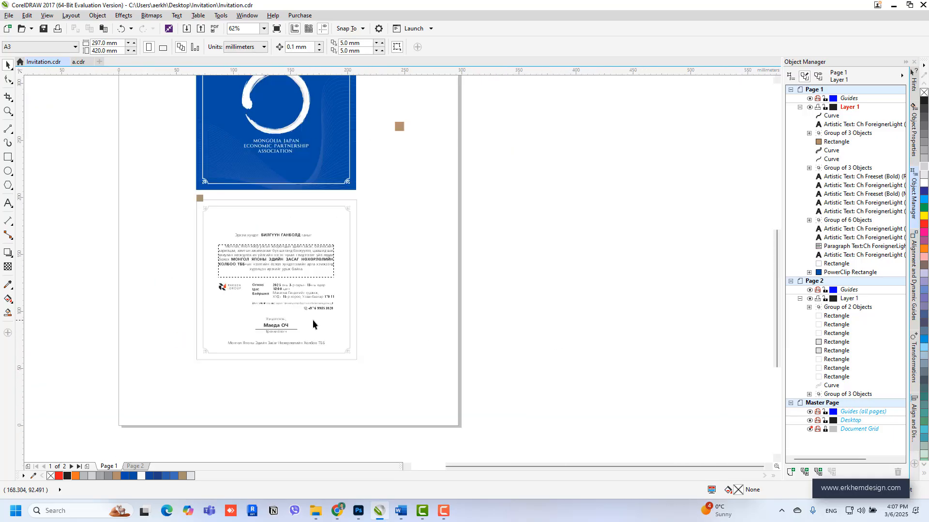
pyautogui.moveTo(365, 366); pyautogui.dragTo(357, 362)
pyautogui.moveTo(304, 298)
pyautogui.mouseDown()
pyautogui.moveTo(275, 291)
pyautogui.moveTo(310, 299)
pyautogui.mouseUp()
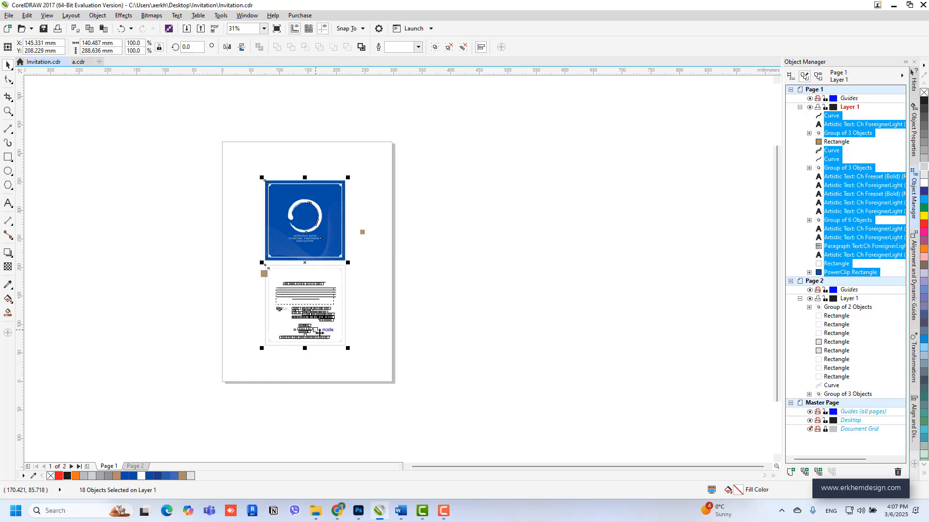
pyautogui.click(87, 467)
pyautogui.hotkey('ctrl', 'v')
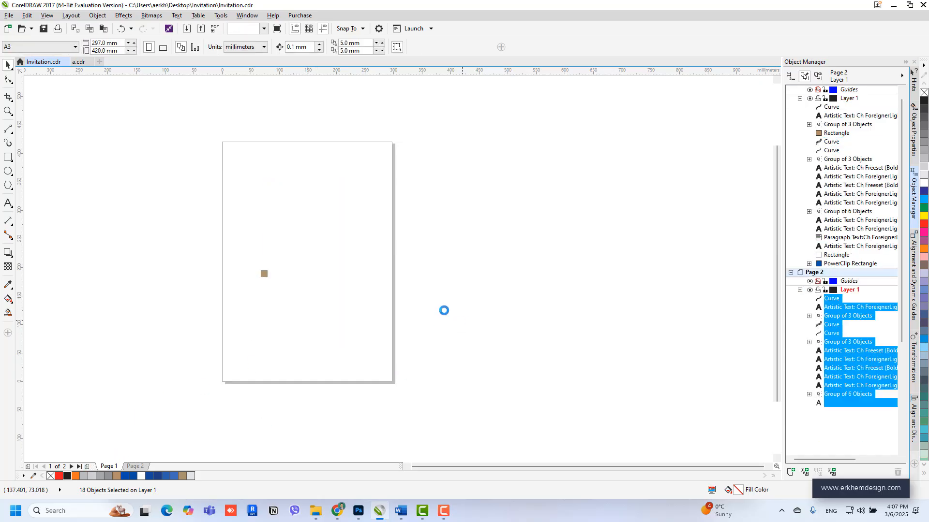
pyautogui.scroll(1, 315, 226)
pyautogui.click(397, 268)
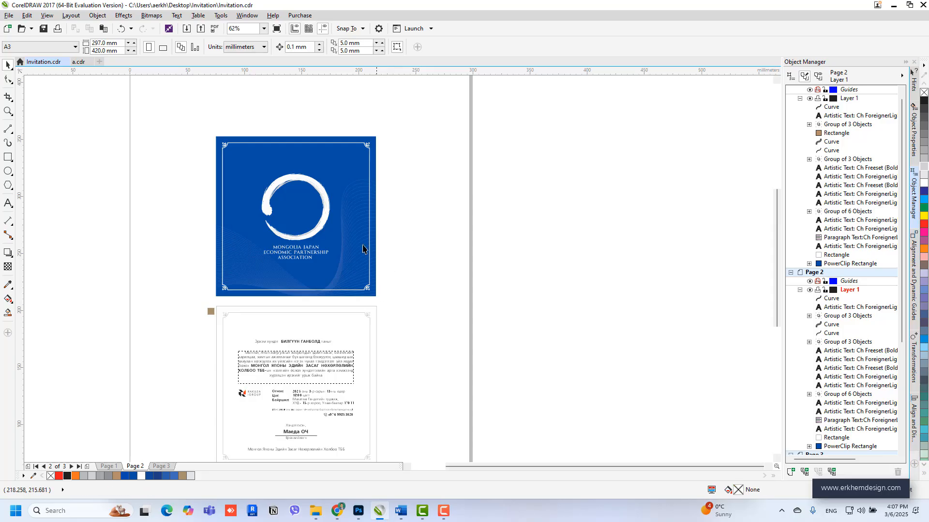
# On Page 2, recolour the inside card's ornamental border with the tan R169 G145 B109.
pyautogui.scroll(1, 244, 139)
pyautogui.click(305, 156)
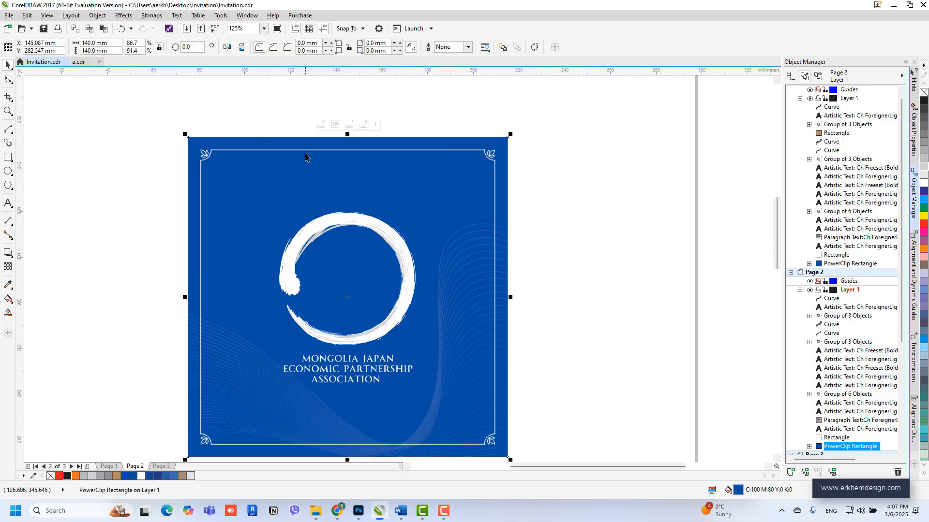
pyautogui.scroll(-1, 304, 152)
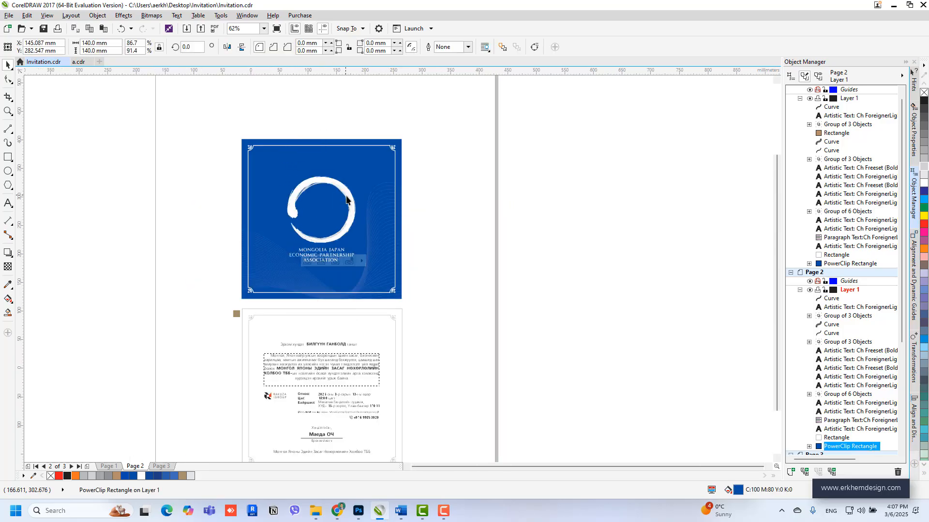
pyautogui.scroll(-3, 338, 232)
pyautogui.click(323, 199)
pyautogui.scroll(1, 333, 207)
pyautogui.click(459, 201)
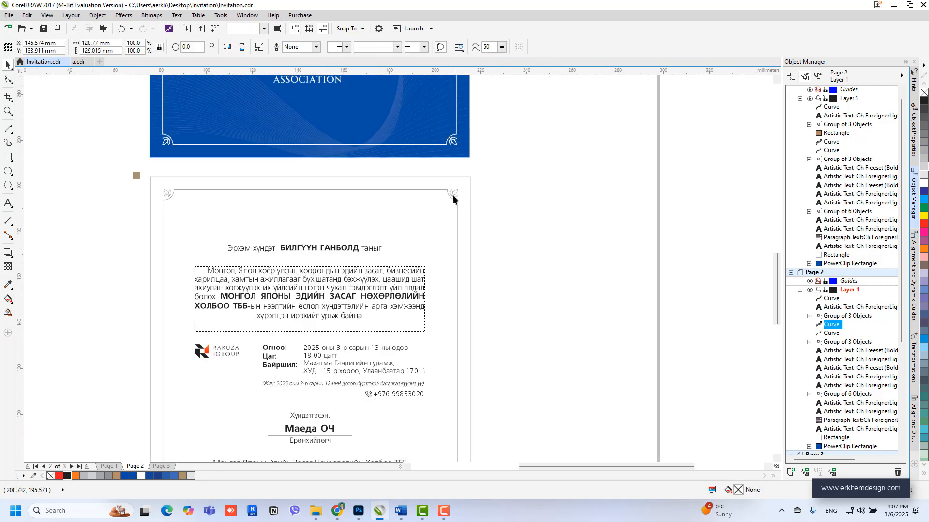
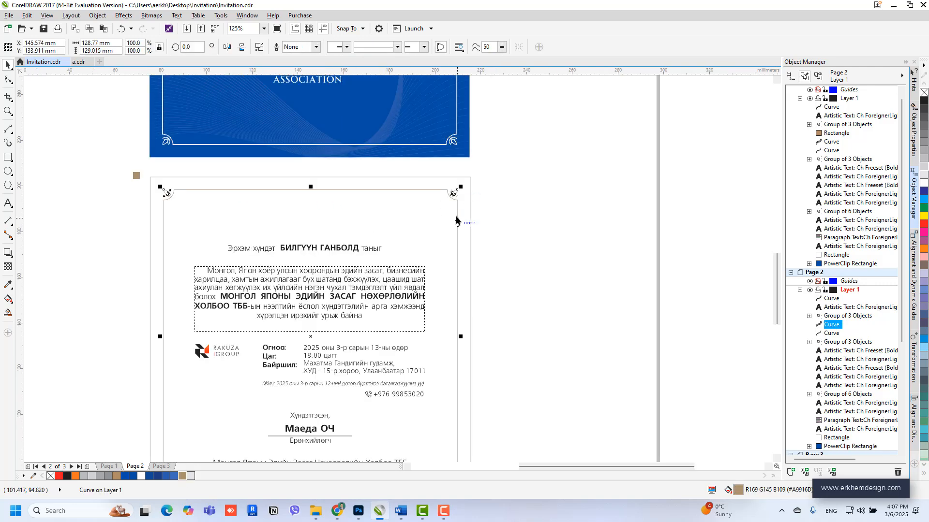
pyautogui.scroll(2, 456, 221)
pyautogui.scroll(-3, 447, 131)
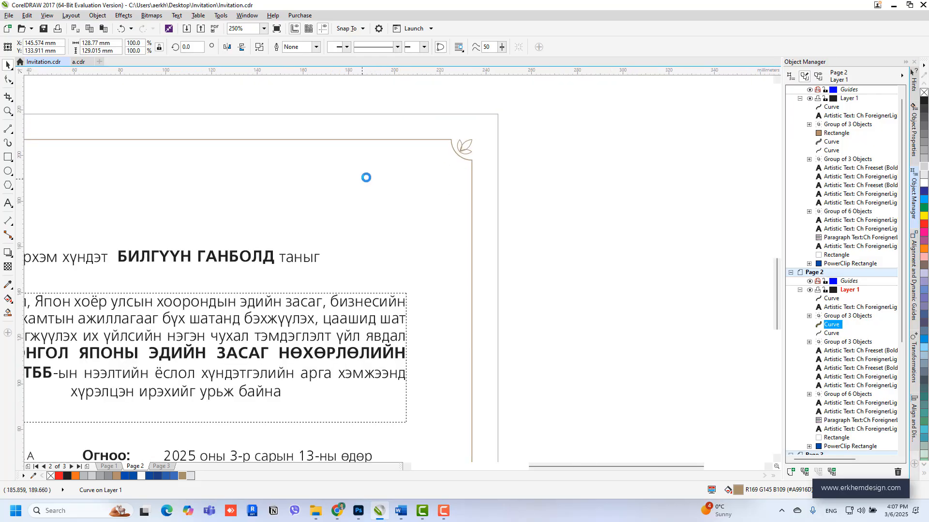
# Fill the greeting, paragraph, event details, signature texts and organisation name on the inside card with the same tan.
pyautogui.moveTo(385, 404); pyautogui.dragTo(392, 308)
pyautogui.click(182, 477)
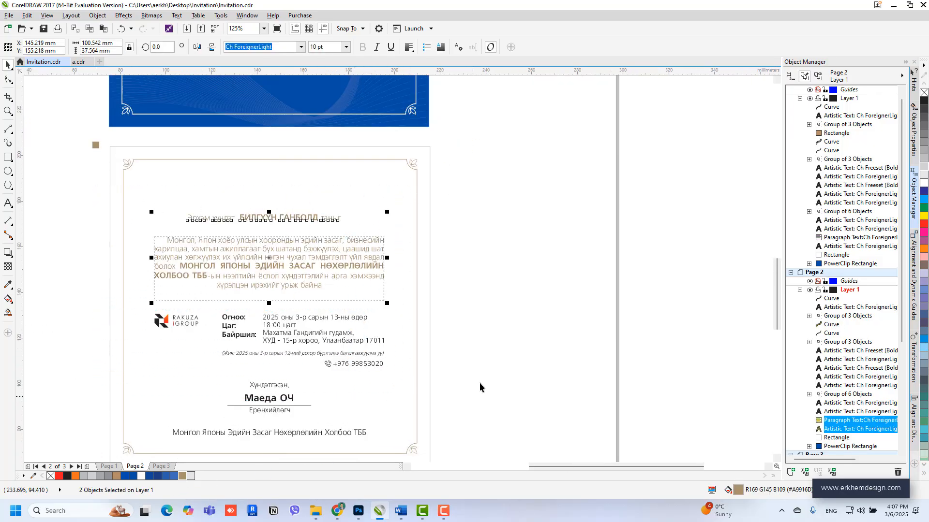
pyautogui.moveTo(546, 280)
pyautogui.mouseDown()
pyautogui.moveTo(207, 445)
pyautogui.moveTo(215, 434)
pyautogui.mouseUp()
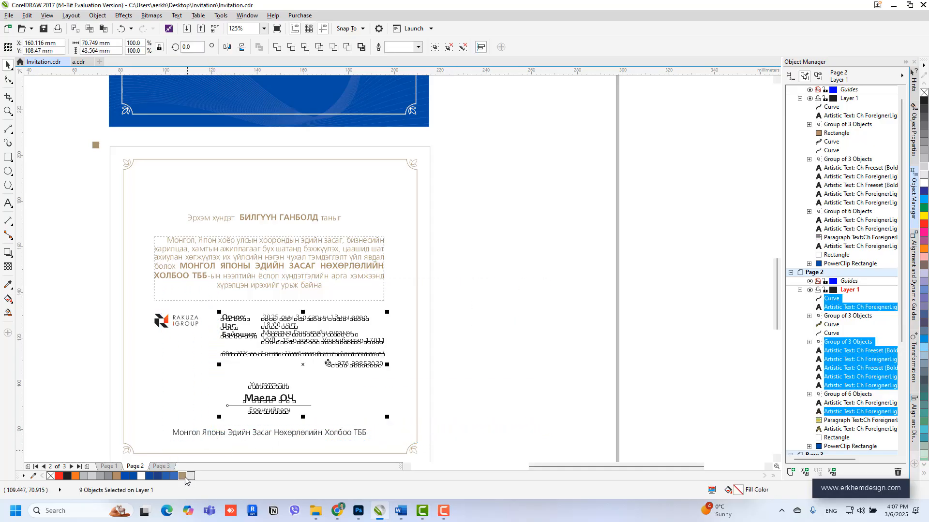
pyautogui.click(489, 399)
pyautogui.moveTo(475, 404); pyautogui.dragTo(170, 450)
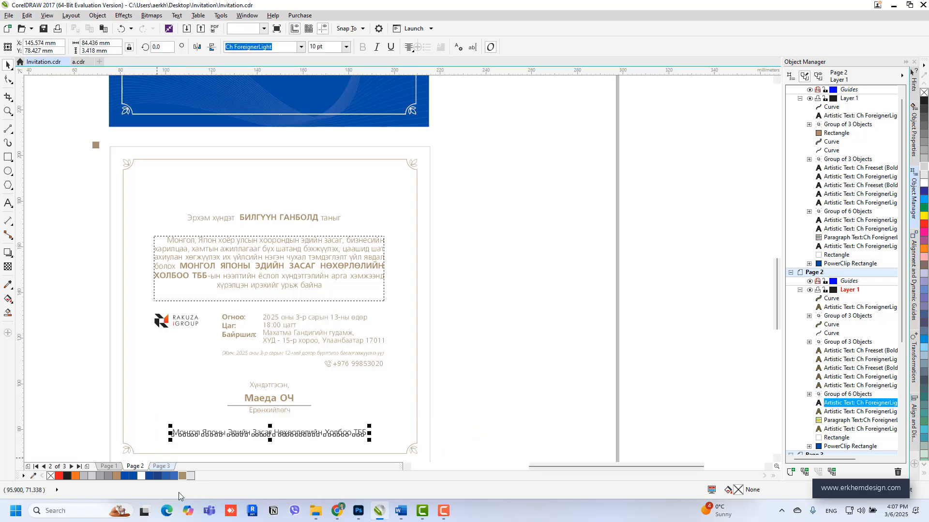
pyautogui.click(182, 477)
# Apply the tan colour to the outline of the signature line between the signatory's name and title.
pyautogui.scroll(2, 283, 408)
pyautogui.click(251, 401)
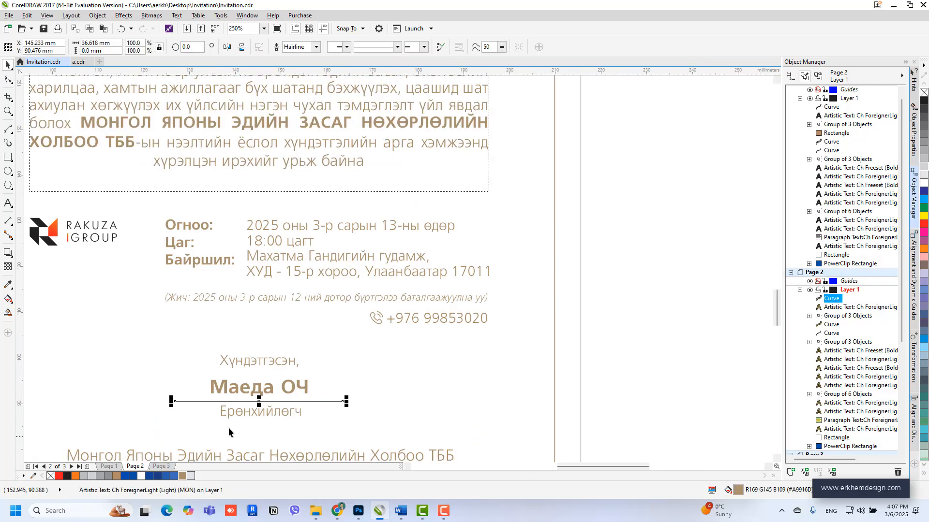
pyautogui.scroll(-2, 355, 278)
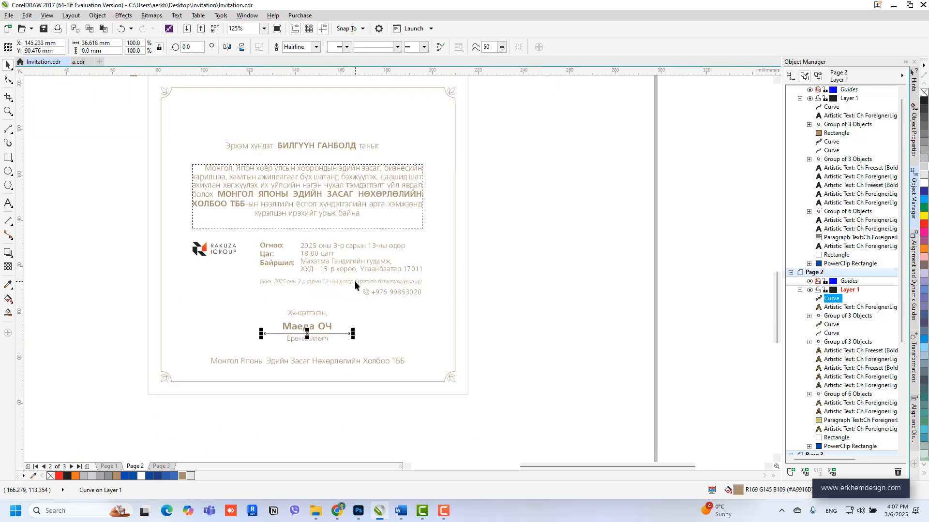
pyautogui.rightClick(182, 478)
pyautogui.click(582, 327)
pyautogui.scroll(1, 345, 325)
pyautogui.scroll(-1, 412, 345)
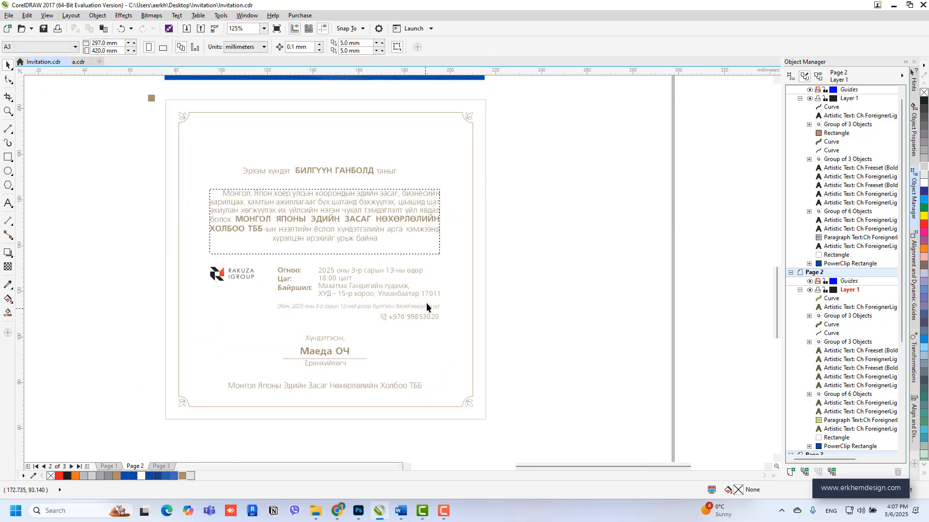
# Change the cover's blue background on Page 2 to the tan R169 G145 B109.
pyautogui.scroll(-1, 427, 306)
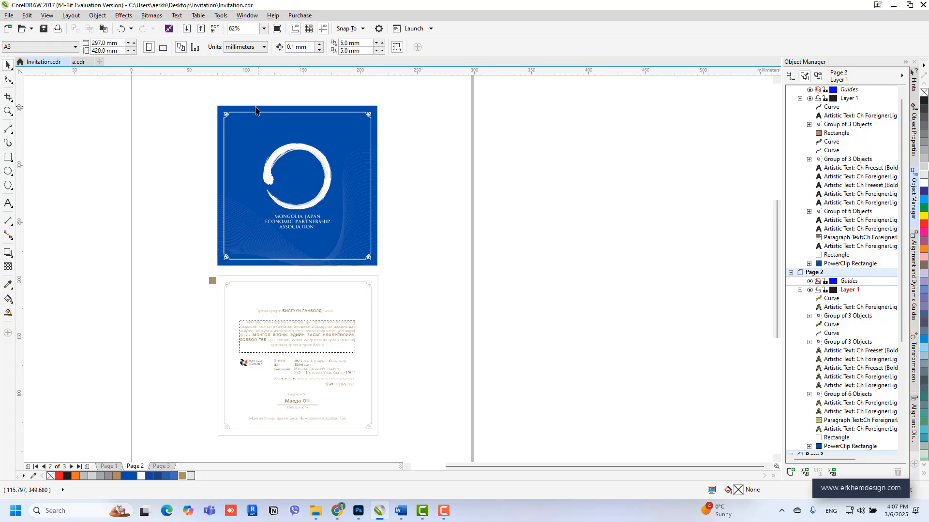
pyautogui.scroll(1, 255, 112)
pyautogui.click(224, 216)
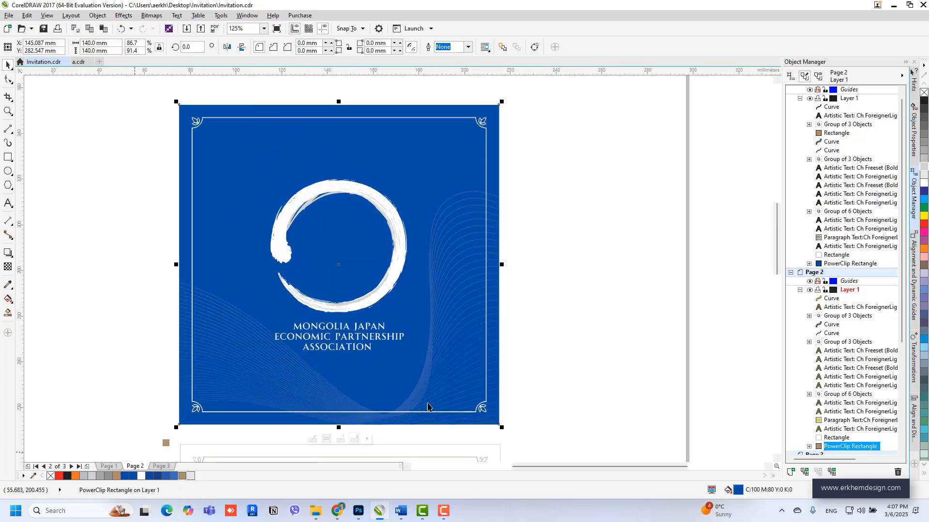
pyautogui.click(182, 476)
pyautogui.click(528, 376)
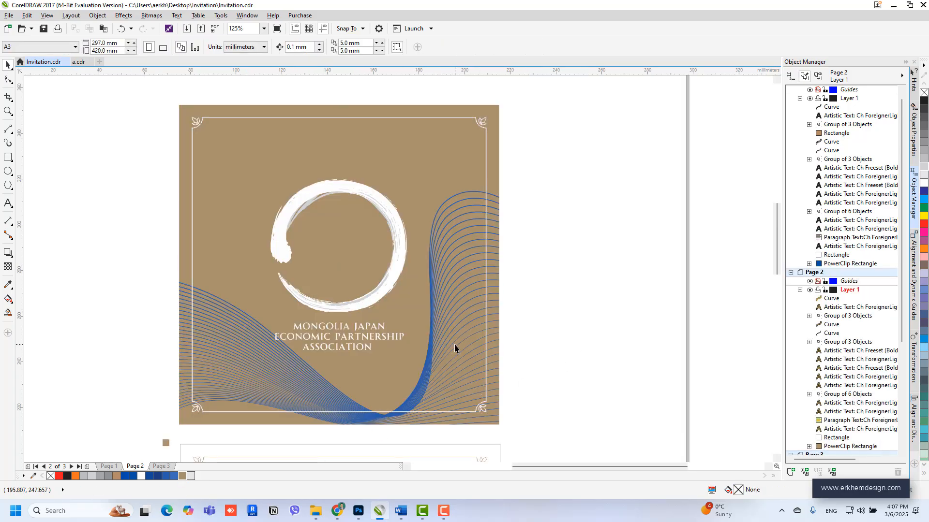
# Edit the cover's PowerClip contents and delete the blue wavy line pattern.
pyautogui.click(496, 208)
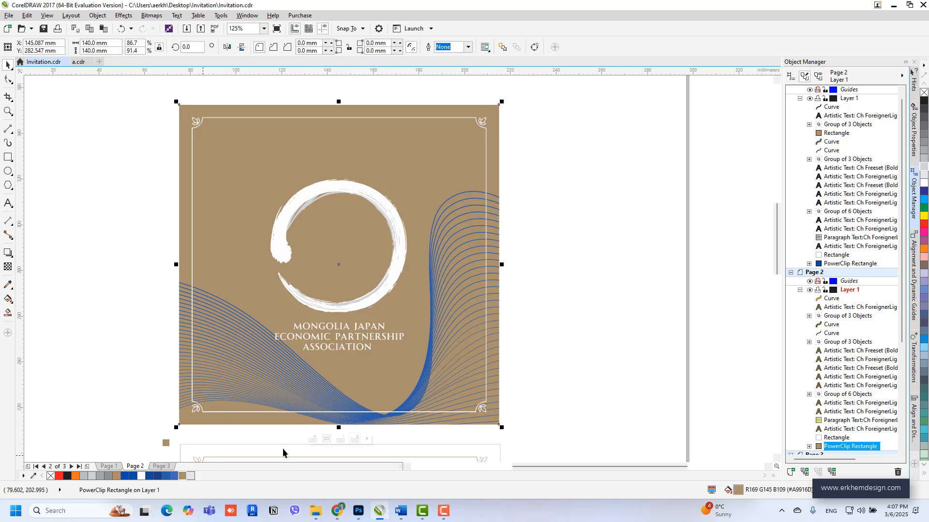
pyautogui.click(313, 438)
pyautogui.click(416, 413)
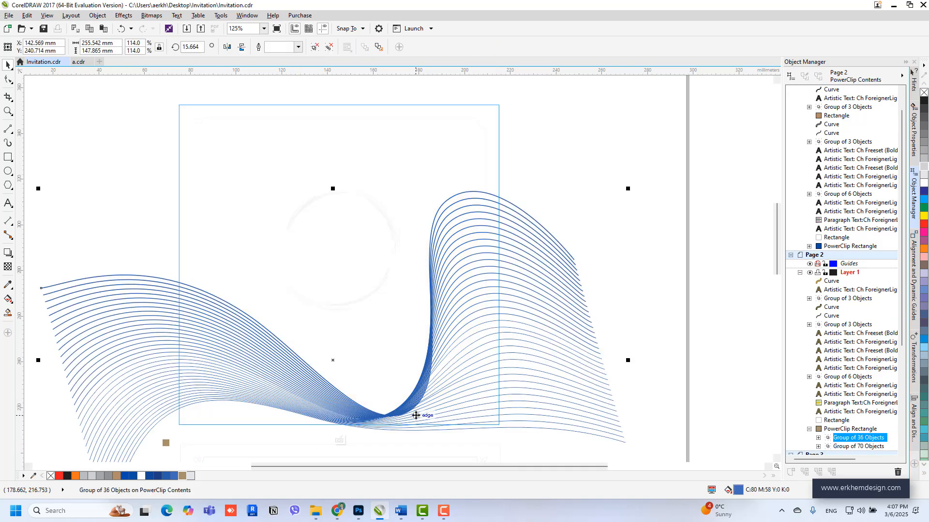
pyautogui.scroll(-1, 384, 369)
pyautogui.press('Delete')
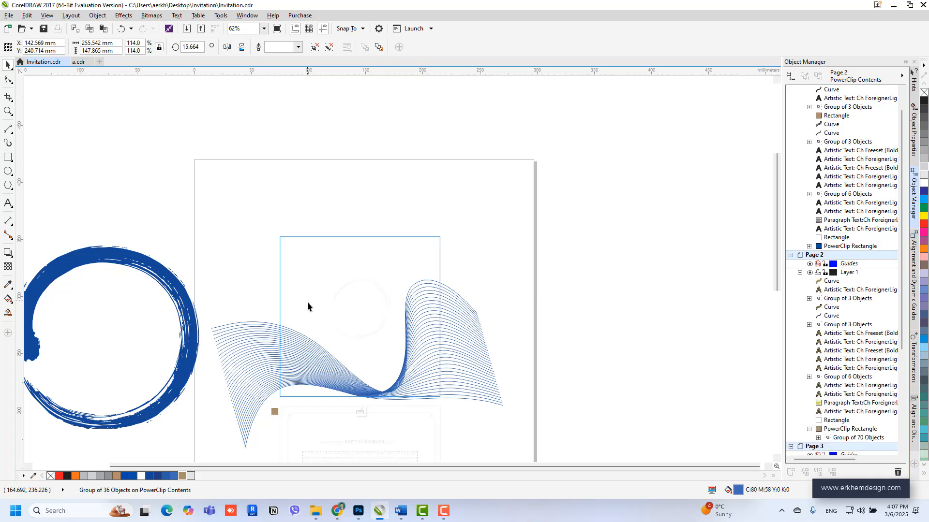
# Place the large brush-stroke circle over the cover's PowerClip frame, fill it with the light tan #C2AB8A and finish editing the contents.
pyautogui.moveTo(182, 315); pyautogui.dragTo(461, 308)
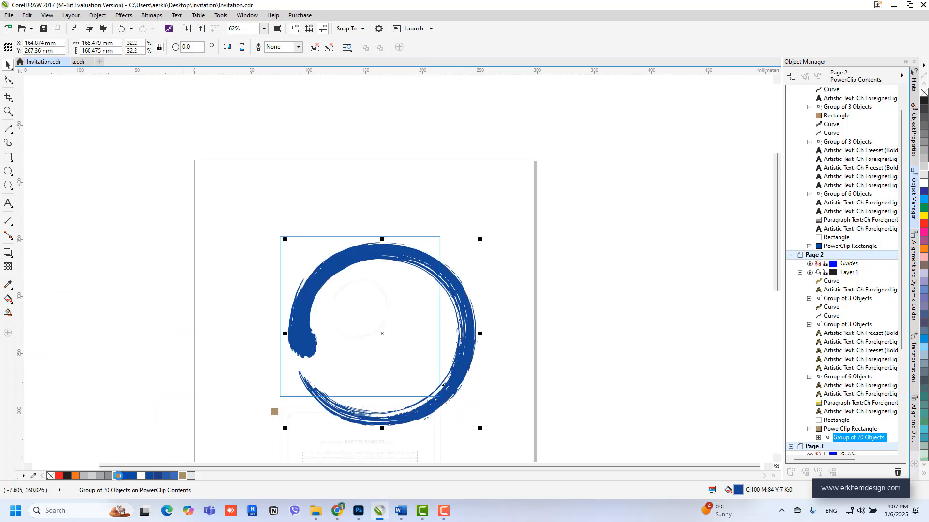
pyautogui.click(119, 476)
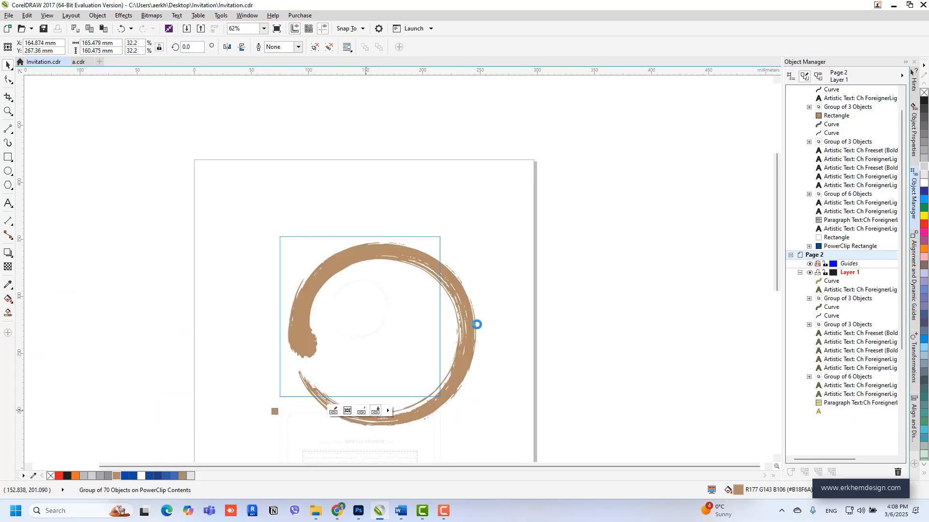
pyautogui.click(334, 412)
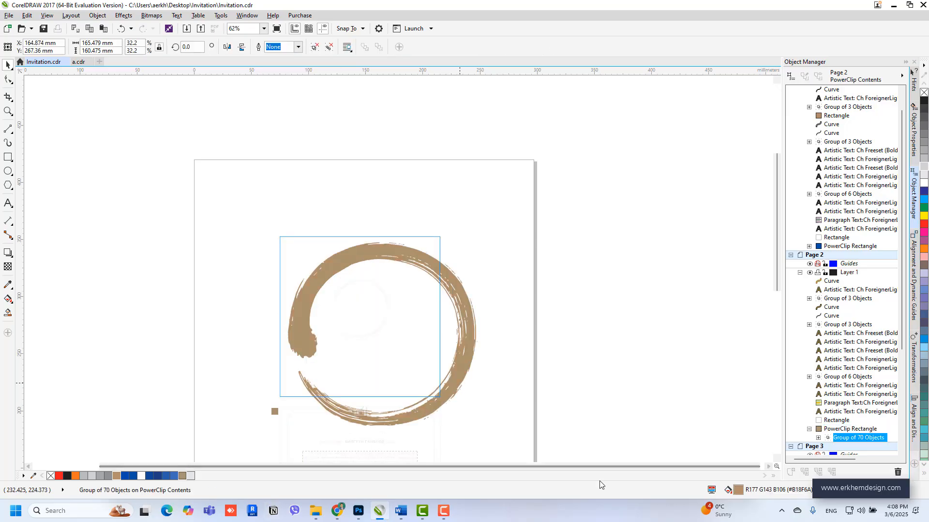
pyautogui.click(180, 476)
pyautogui.hotkey('shift', 'F11')
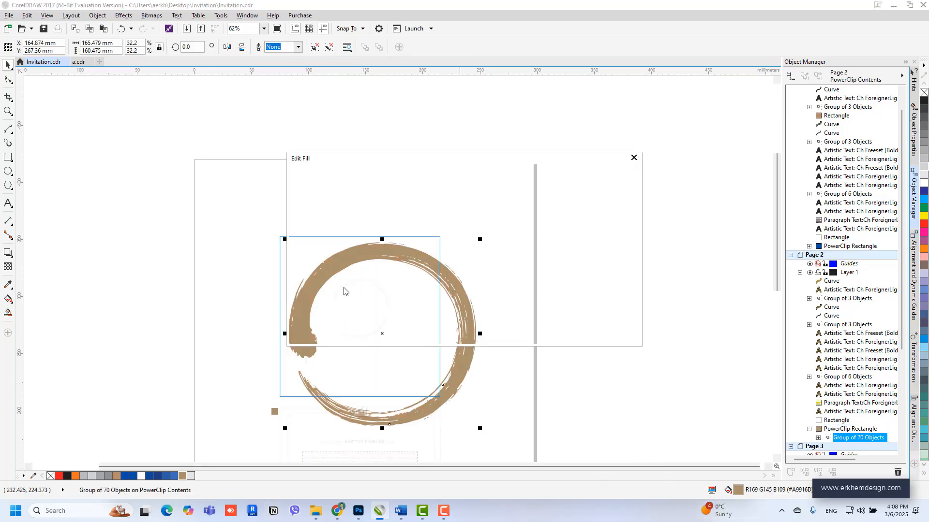
pyautogui.click(329, 229)
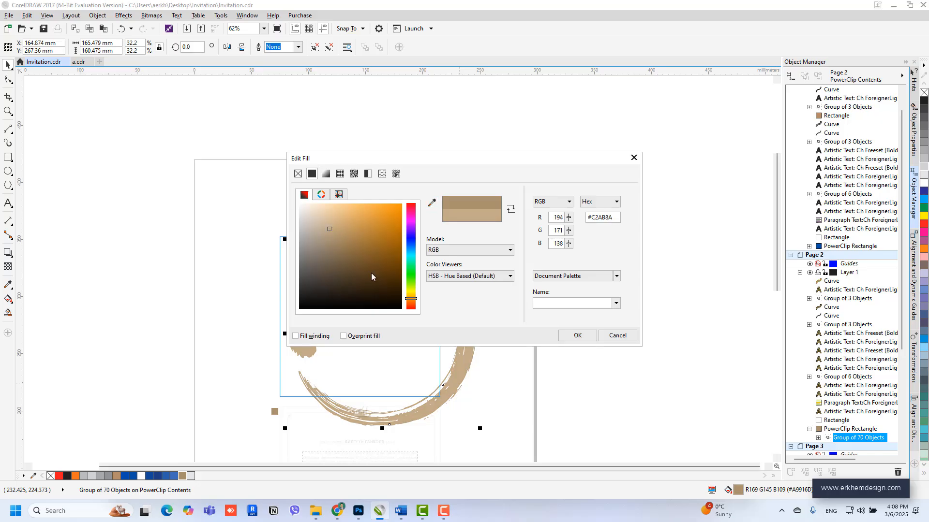
pyautogui.click(577, 340)
pyautogui.click(360, 411)
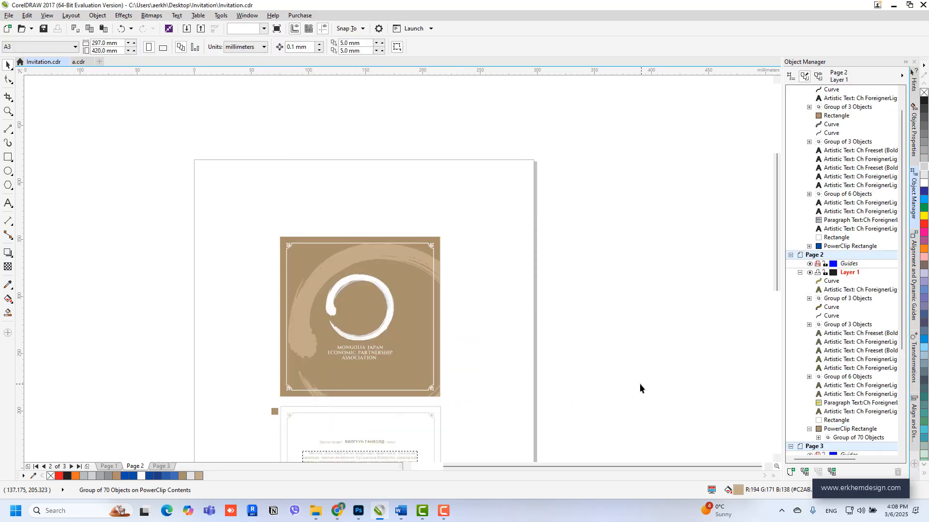
# Reopen the cover's PowerClip contents, move the large brush-stroke circle out beyond the frame's left side and finish editing.
pyautogui.click(638, 383)
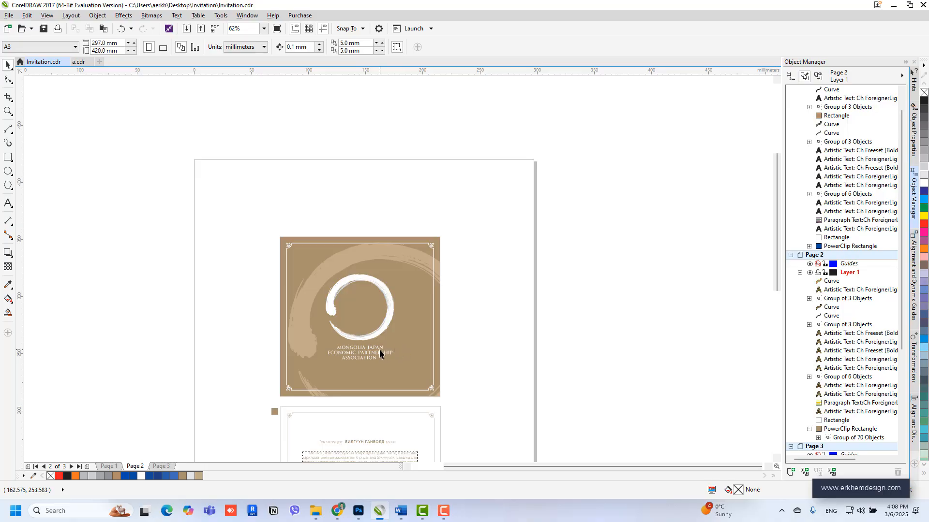
pyautogui.click(424, 261)
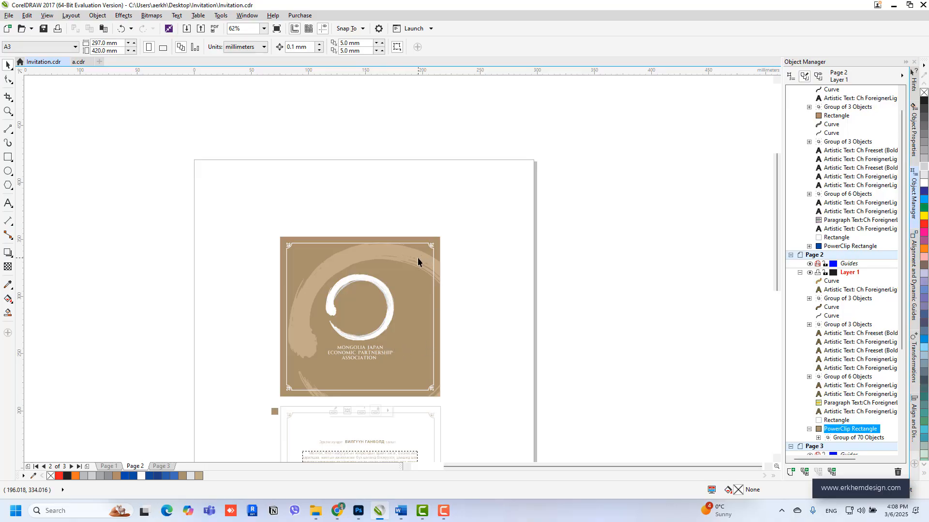
pyautogui.click(340, 412)
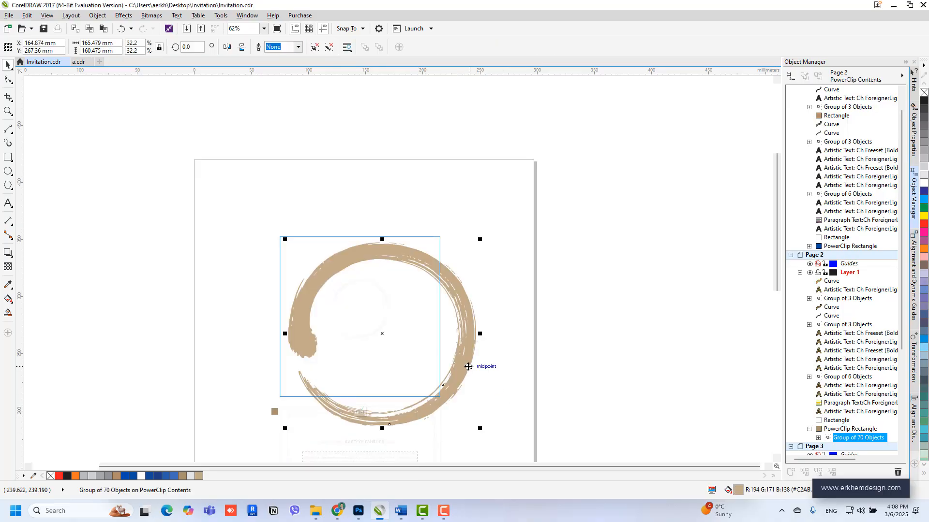
pyautogui.click(594, 372)
pyautogui.click(365, 414)
pyautogui.click(491, 407)
pyautogui.moveTo(367, 410); pyautogui.dragTo(116, 399)
pyautogui.keyDown('ctrl'); pyautogui.click(559, 379); pyautogui.keyUp('ctrl')
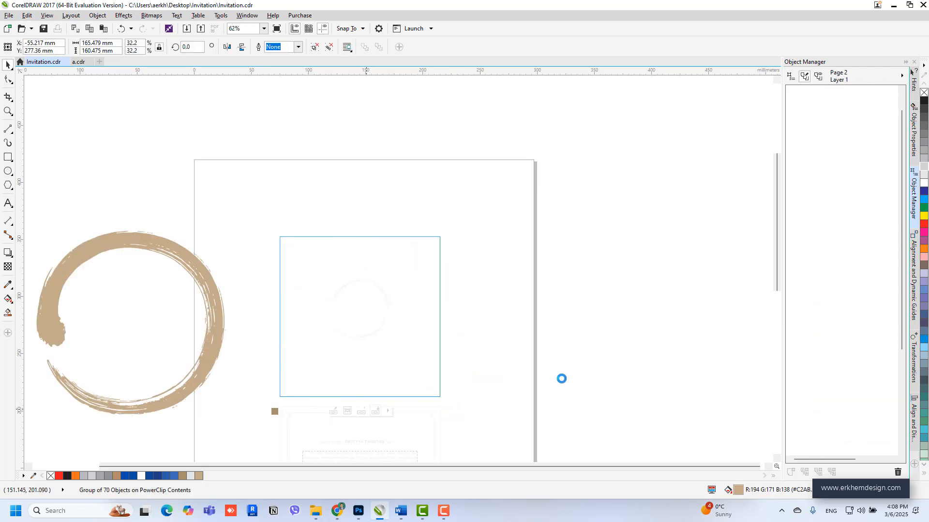
# Paste a copy of the light tan brush-stroke circle over the cover, try it at several sizes and positions, and delete it.
pyautogui.hotkey('ctrl', 'v')
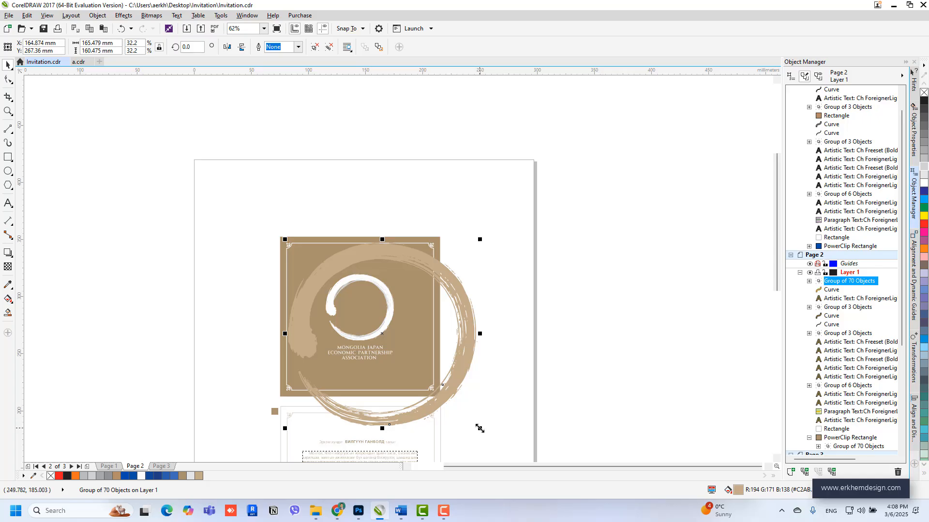
pyautogui.moveTo(480, 429); pyautogui.dragTo(490, 400)
pyautogui.moveTo(474, 312); pyautogui.dragTo(419, 306)
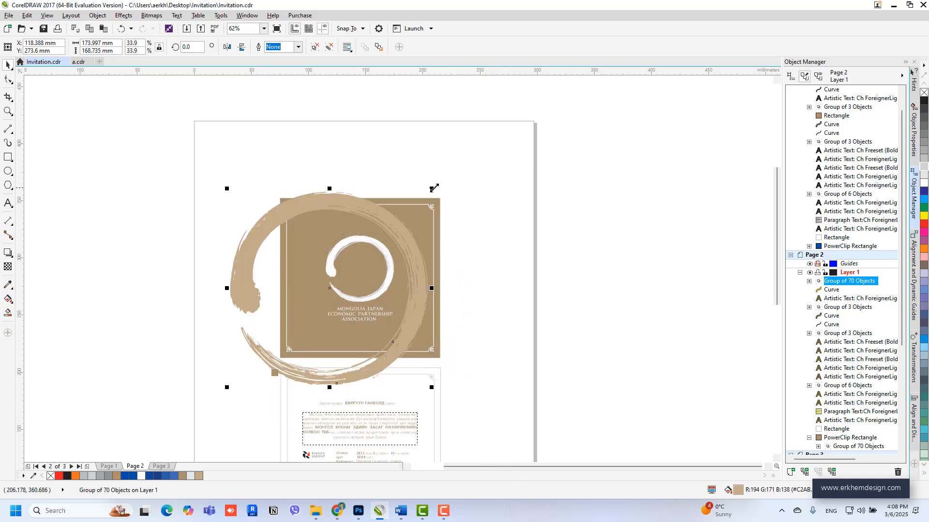
pyautogui.moveTo(433, 188); pyautogui.dragTo(490, 134)
pyautogui.moveTo(471, 318)
pyautogui.mouseDown()
pyautogui.moveTo(475, 289)
pyautogui.moveTo(481, 316)
pyautogui.mouseUp()
pyautogui.moveTo(498, 158); pyautogui.dragTo(481, 176)
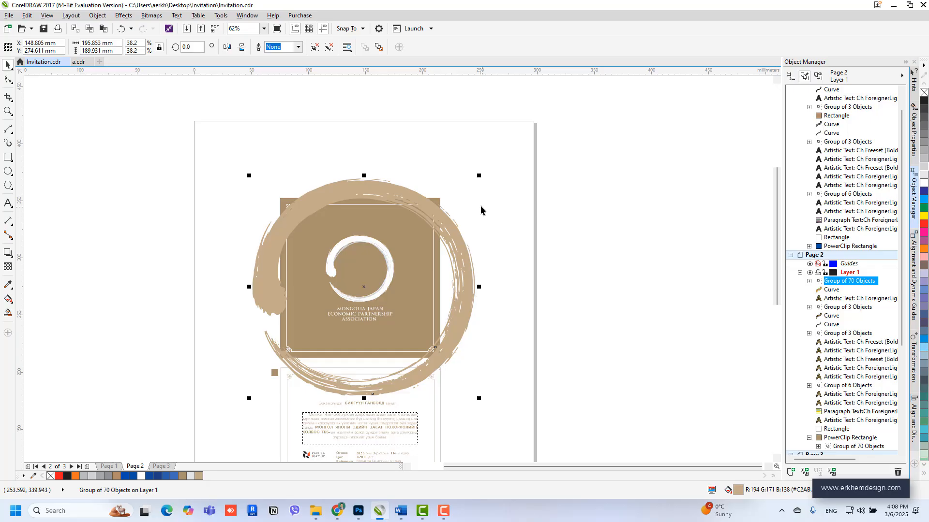
pyautogui.moveTo(466, 261); pyautogui.dragTo(433, 263)
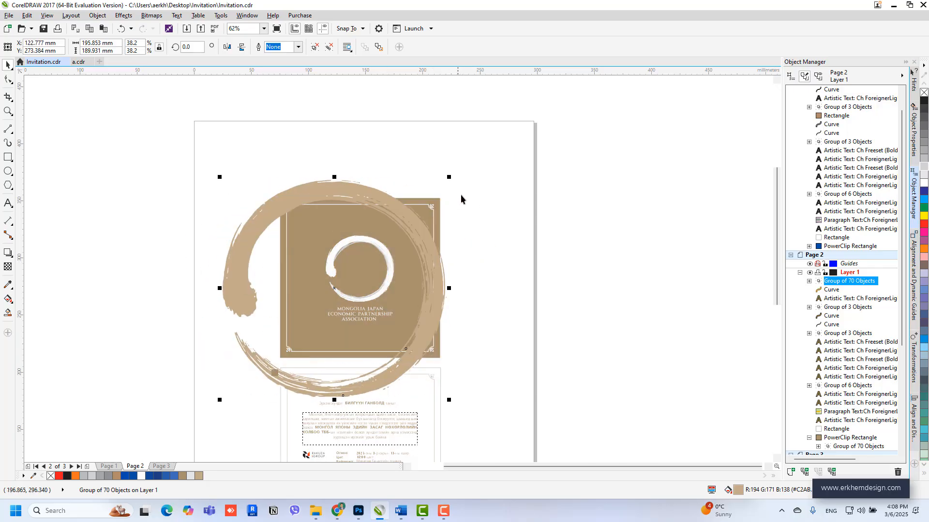
pyautogui.moveTo(449, 176); pyautogui.dragTo(405, 219)
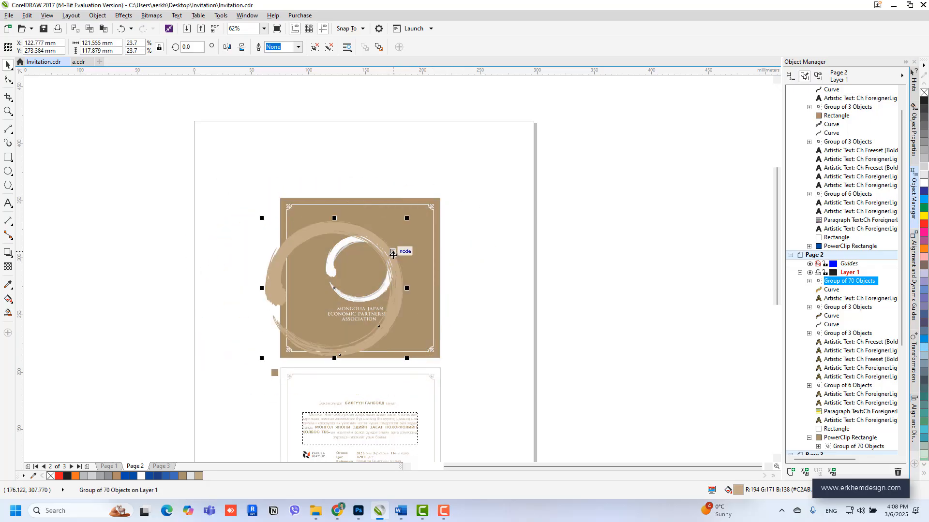
pyautogui.moveTo(389, 259); pyautogui.dragTo(461, 298)
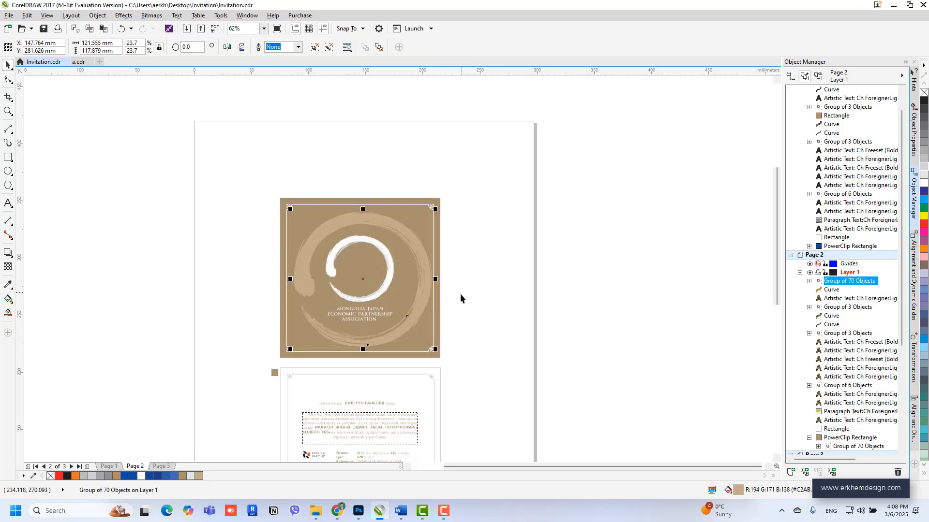
pyautogui.moveTo(435, 352); pyautogui.dragTo(473, 385)
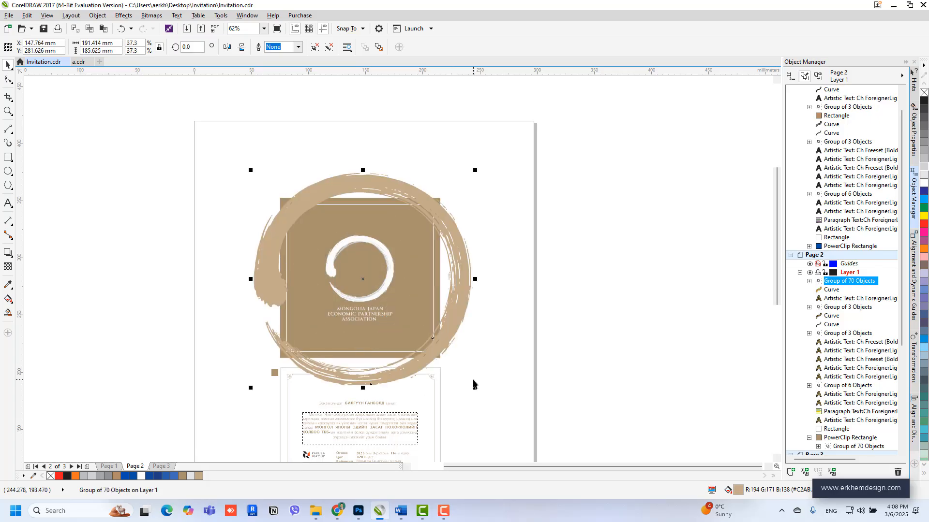
pyautogui.moveTo(465, 323); pyautogui.dragTo(452, 444)
pyautogui.moveTo(439, 359); pyautogui.dragTo(402, 216)
pyautogui.moveTo(414, 218); pyautogui.dragTo(425, 225)
pyautogui.click(491, 265)
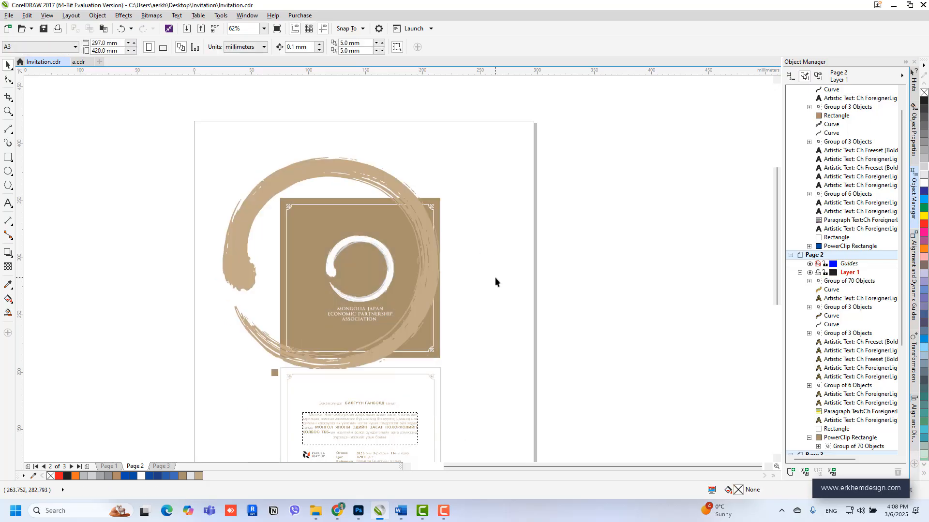
pyautogui.click(411, 305)
pyautogui.press('Delete')
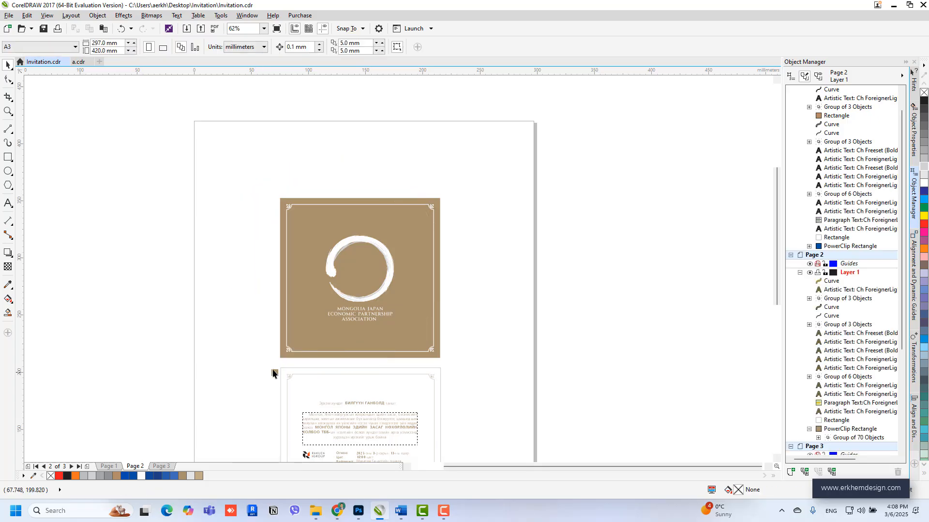
# Edit the cover's PowerClip contents, move the brush-stroke circle over the frame at about X 168 mm, Y 272 mm, and finish editing.
pyautogui.click(347, 329)
pyautogui.click(332, 372)
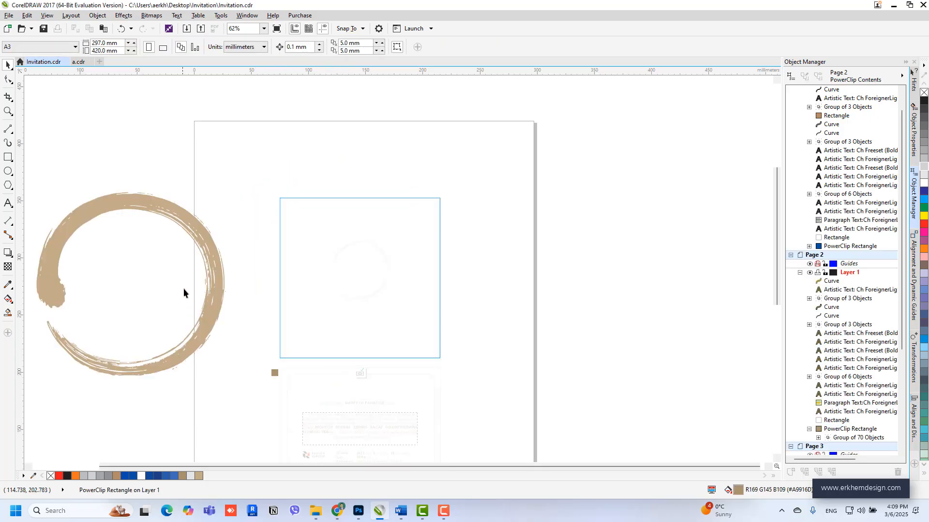
pyautogui.moveTo(298, 278); pyautogui.dragTo(467, 272)
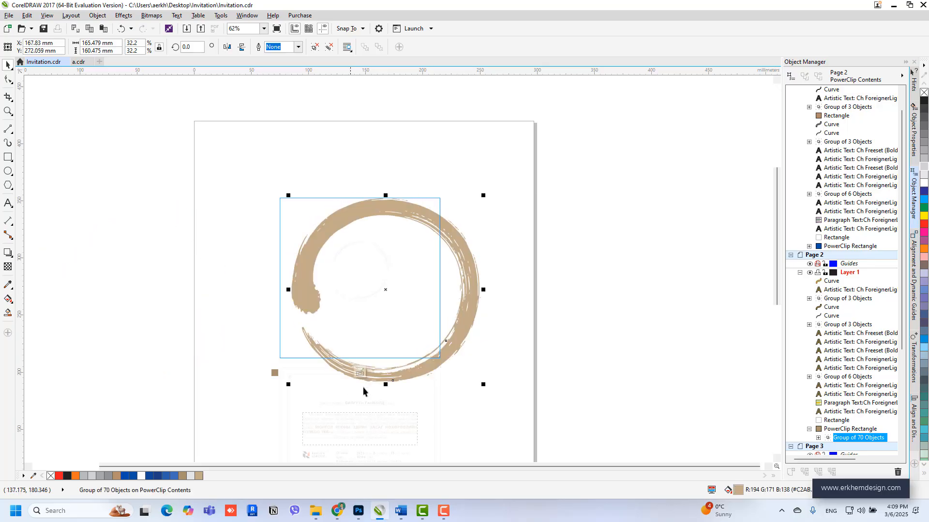
pyautogui.click(360, 372)
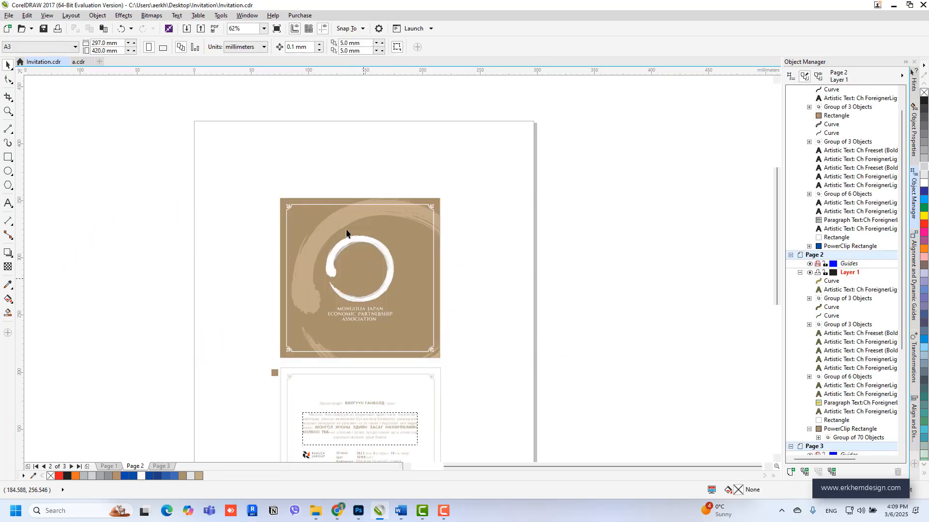
# Review the tan cover and card on Page 2, the envelope on Page 3 and the blue version on Page 1.
pyautogui.scroll(2, 351, 316)
pyautogui.scroll(-2, 339, 170)
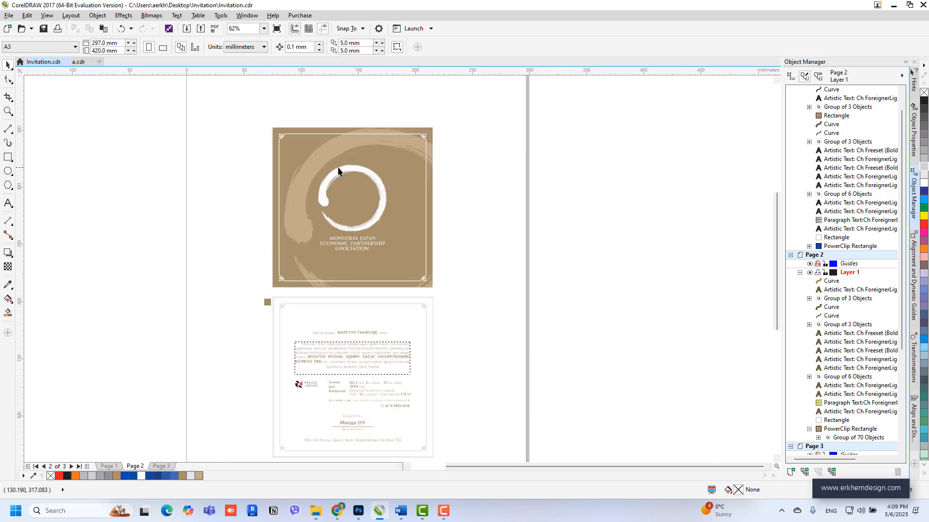
pyautogui.scroll(2, 369, 368)
pyautogui.scroll(-2, 338, 172)
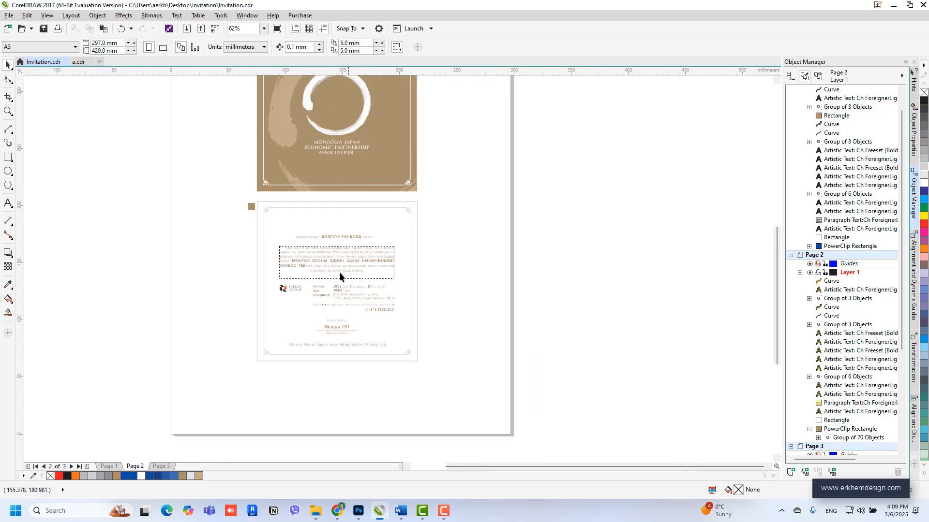
pyautogui.click(162, 467)
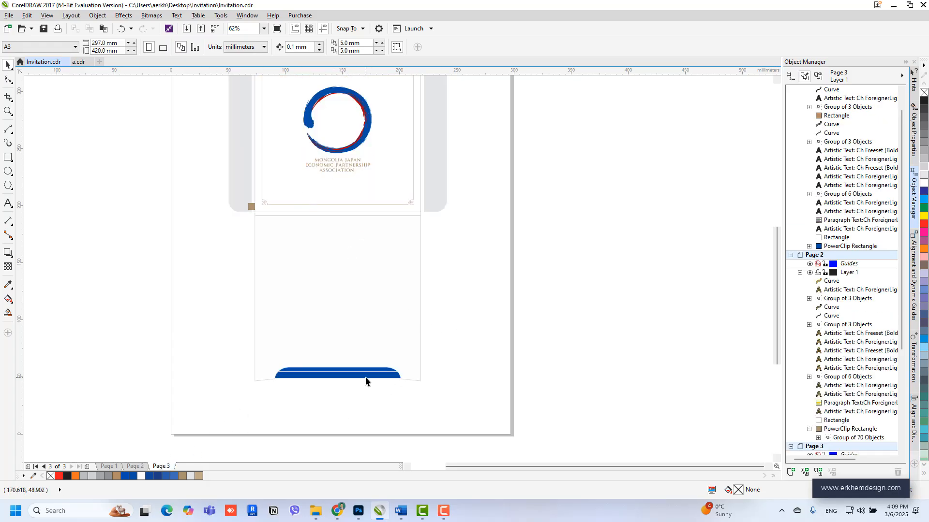
pyautogui.click(135, 467)
pyautogui.click(109, 467)
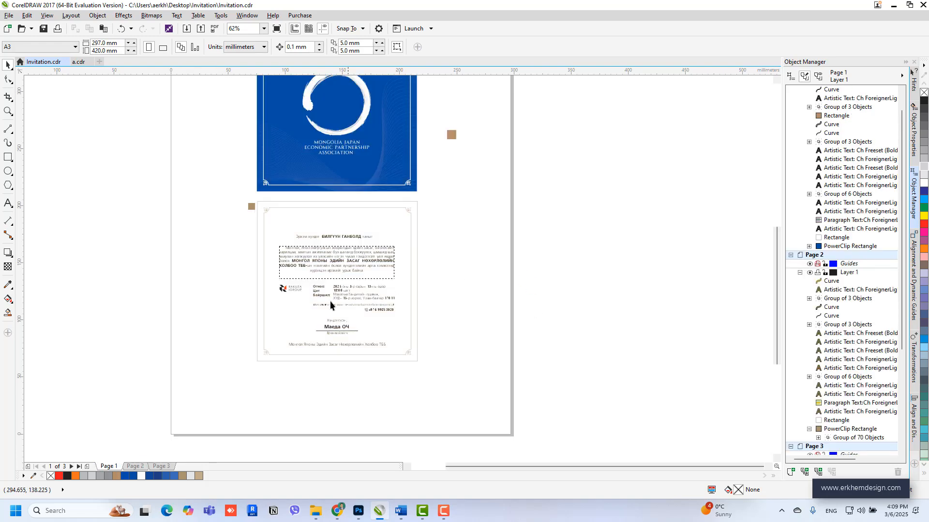
# Save the Invitation.cdr document.
pyautogui.scroll(-2, 330, 301)
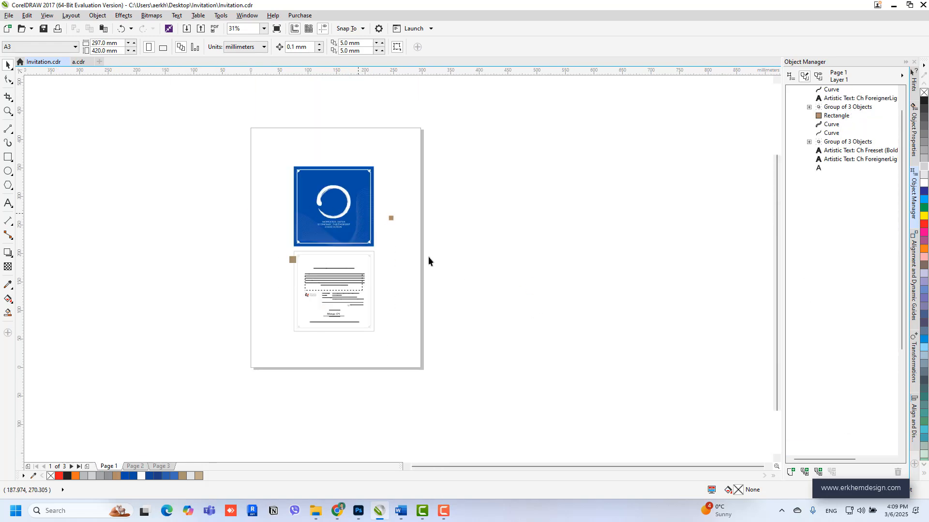
pyautogui.hotkey('ctrl', 's')
pyautogui.scroll(4, 333, 204)
pyautogui.scroll(-4, 361, 295)
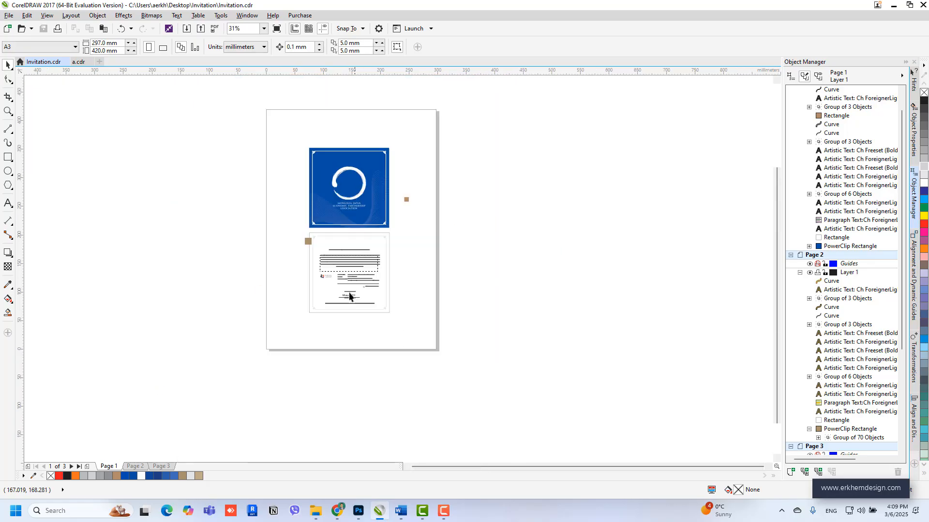
# Examine the invitation paragraph, Rakuza Group logo, event details and signature block on the Page 1 card.
pyautogui.scroll(6, 352, 297)
pyautogui.click(354, 146)
pyautogui.scroll(5, 208, 256)
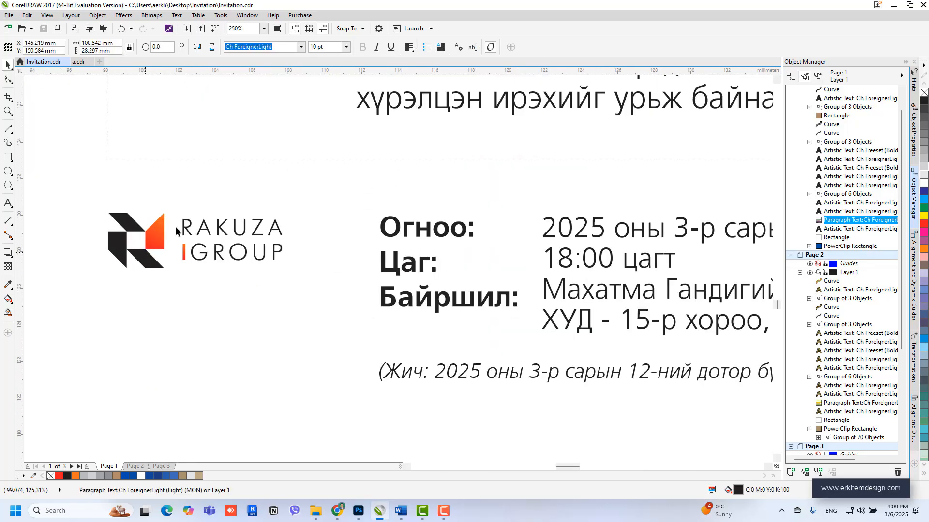
pyautogui.scroll(-2, 227, 231)
pyautogui.scroll(-3, 209, 232)
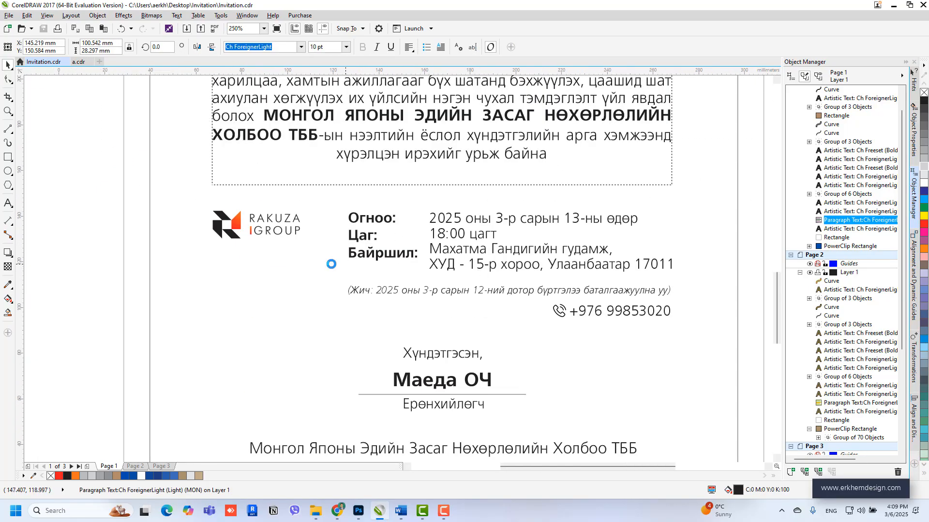
pyautogui.scroll(-2, 448, 290)
pyautogui.click(547, 290)
pyautogui.scroll(1, 458, 285)
pyautogui.scroll(-2, 459, 270)
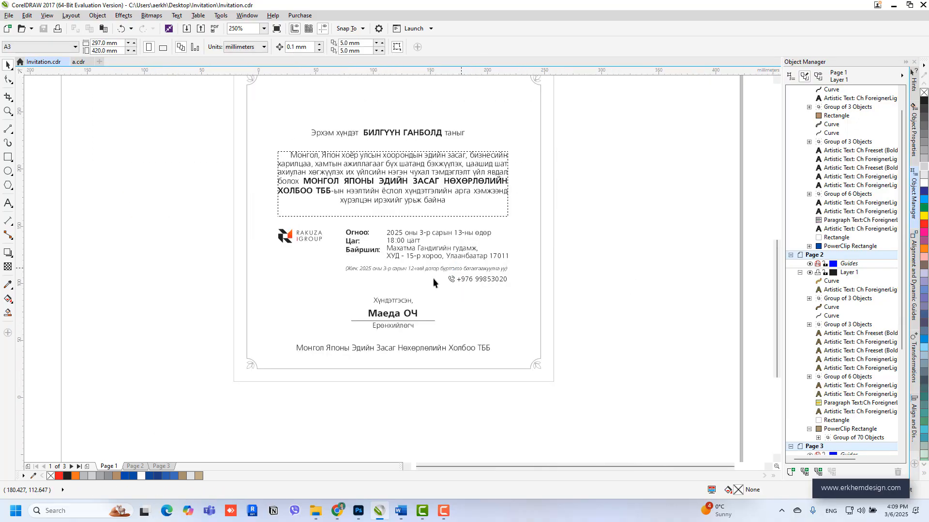
# Export all pages to the Desktop as a PDF named Invitation.
pyautogui.click(11, 15)
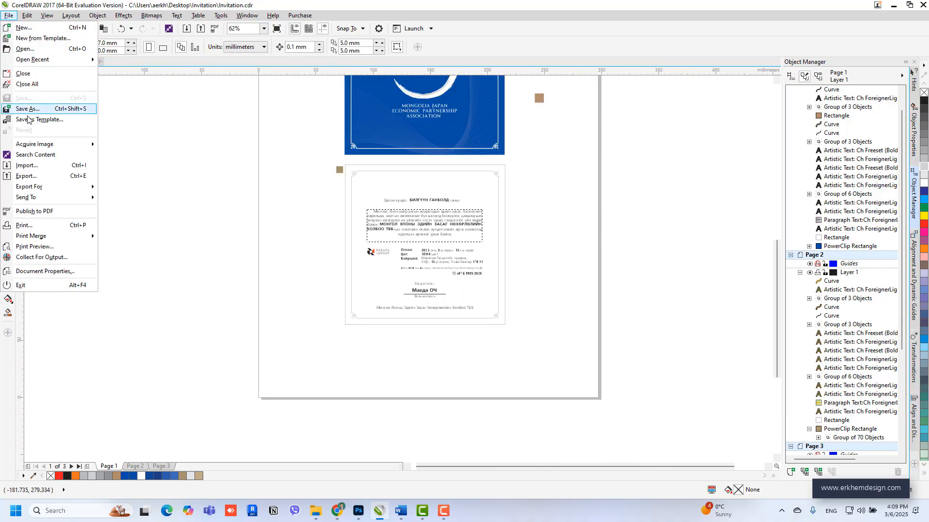
pyautogui.click(43, 178)
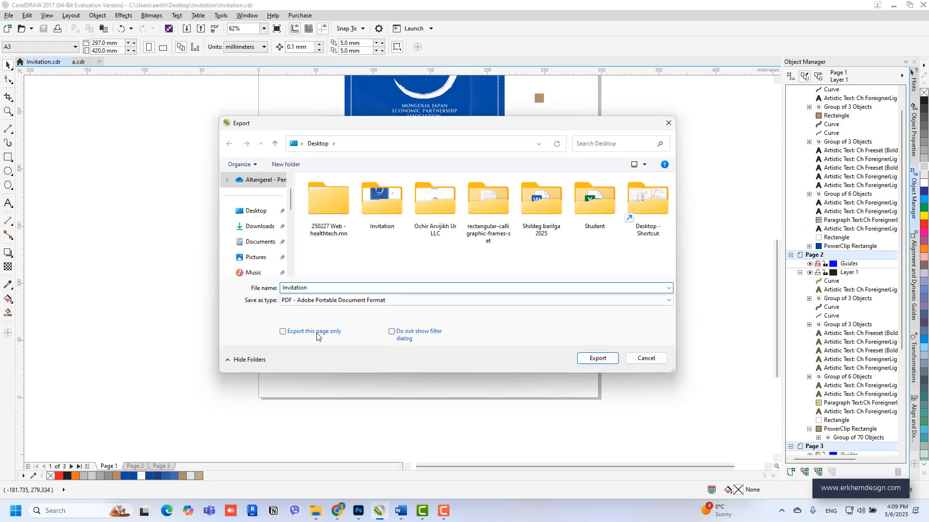
pyautogui.click(315, 300)
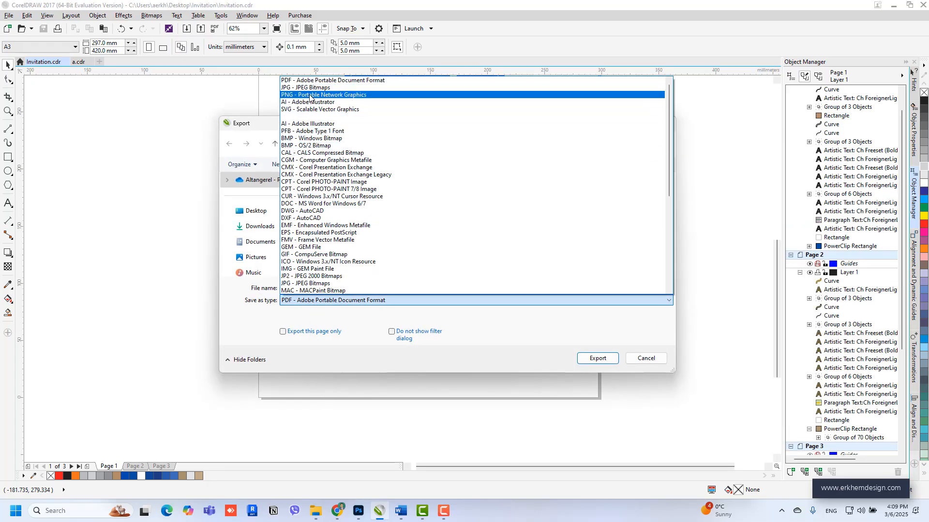
pyautogui.click(319, 80)
pyautogui.click(590, 360)
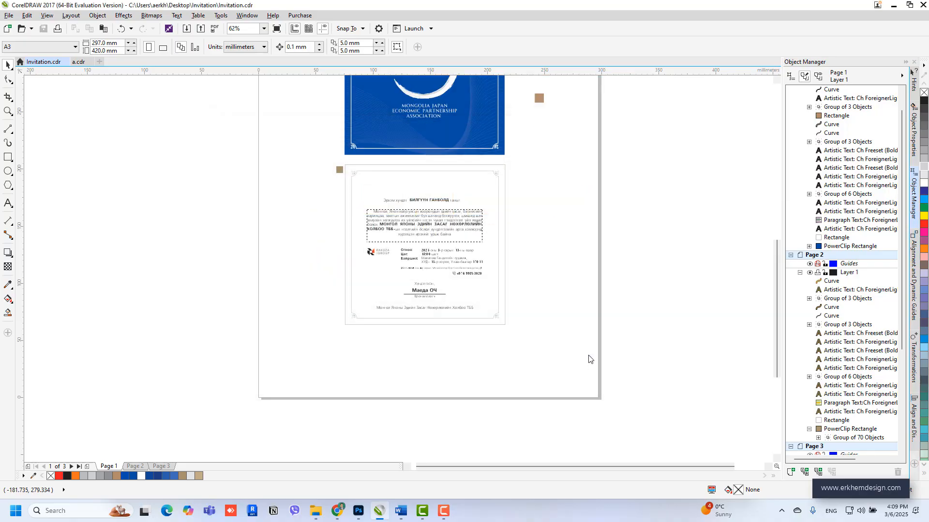
pyautogui.click(486, 351)
# Close Invitation.cdr and, in File Explorer, move its CorelDRAW file from the Invitation folder to the desktop.
pyautogui.click(66, 63)
pyautogui.click(893, 6)
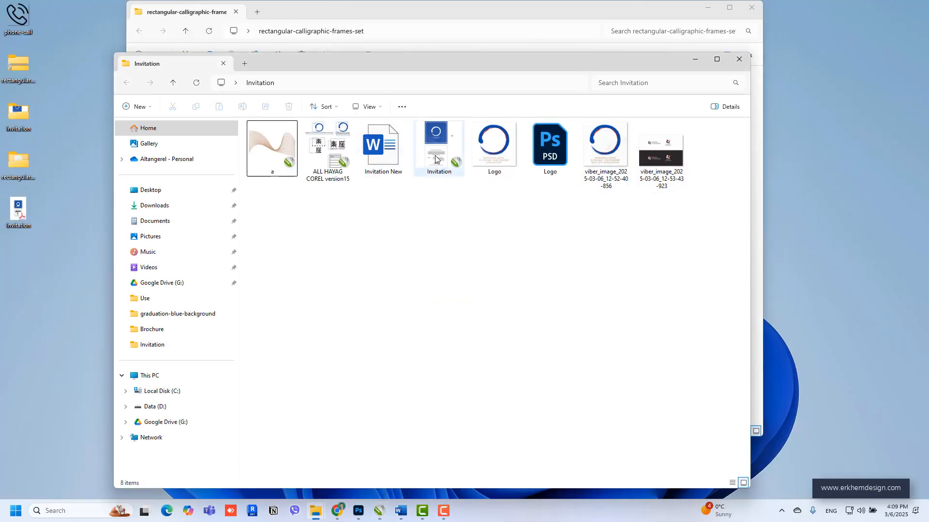
pyautogui.click(437, 171)
pyautogui.click(5, 372)
pyautogui.moveTo(55, 296); pyautogui.dragTo(48, 290)
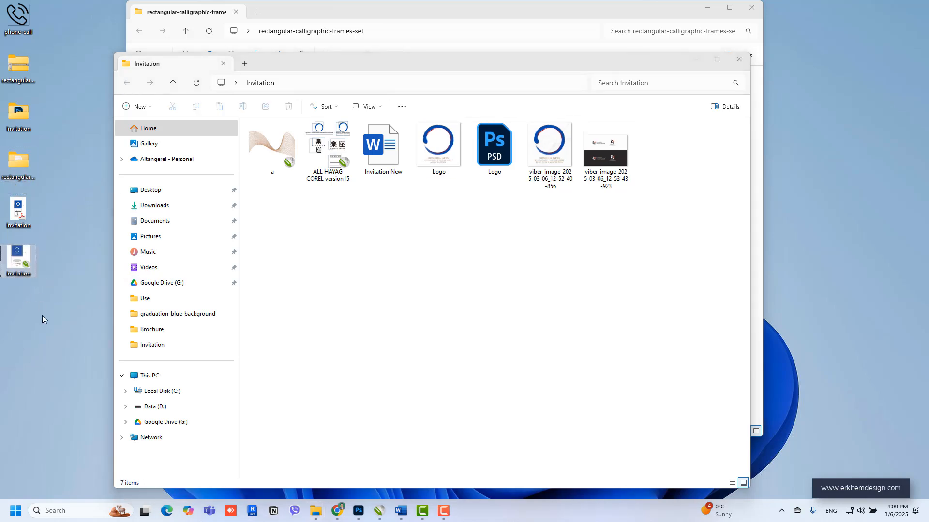
# Cut all the remaining files in the Invitation folder and paste them into a new subfolder named Use.
pyautogui.moveTo(677, 225); pyautogui.dragTo(289, 138)
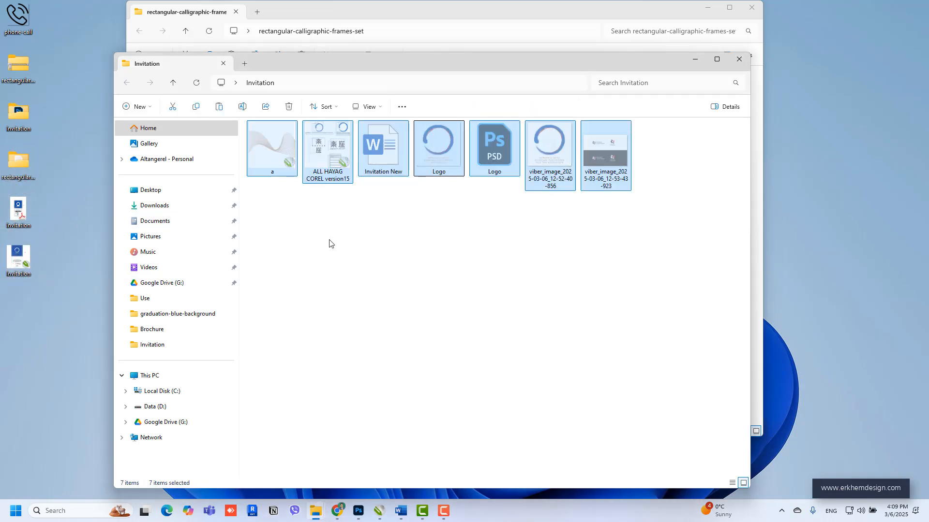
pyautogui.rightClick(323, 242)
pyautogui.moveTo(417, 340)
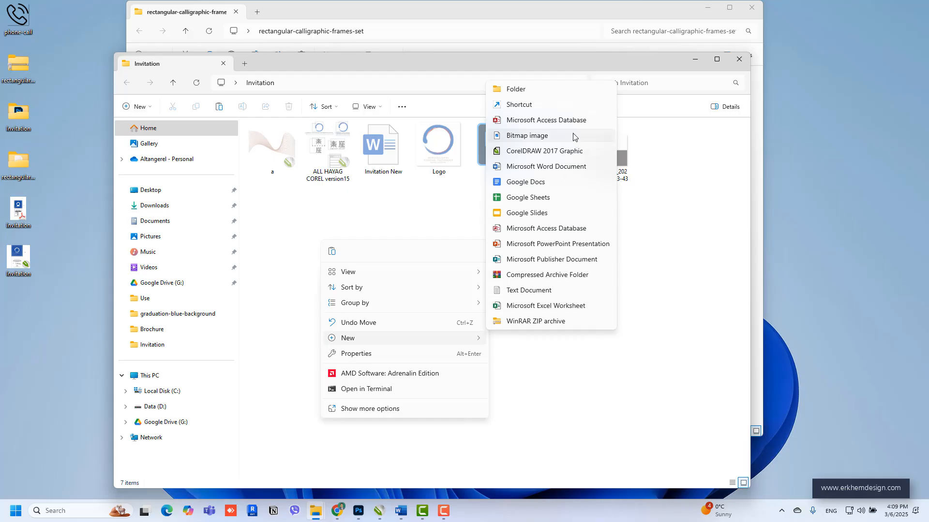
pyautogui.click(513, 91)
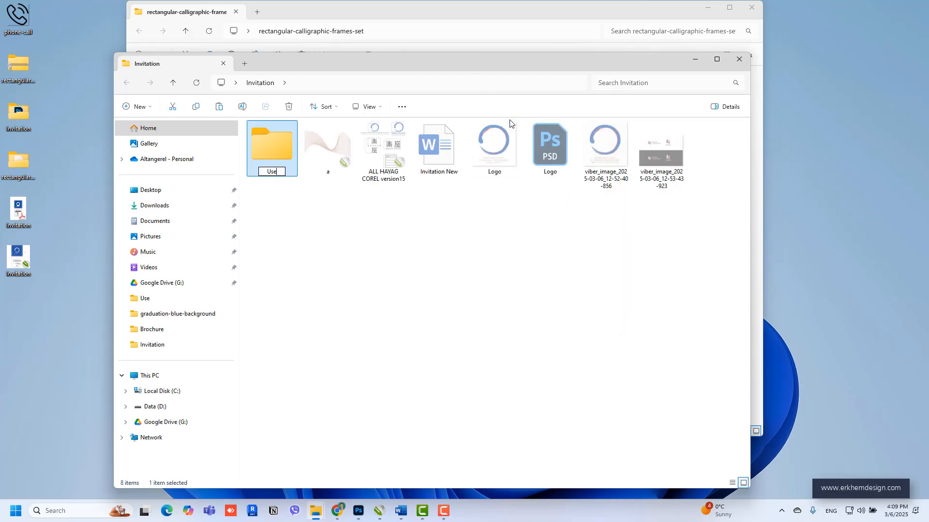
pyautogui.press('Return')
pyautogui.press('Return')
pyautogui.hotkey('ctrl', 'v')
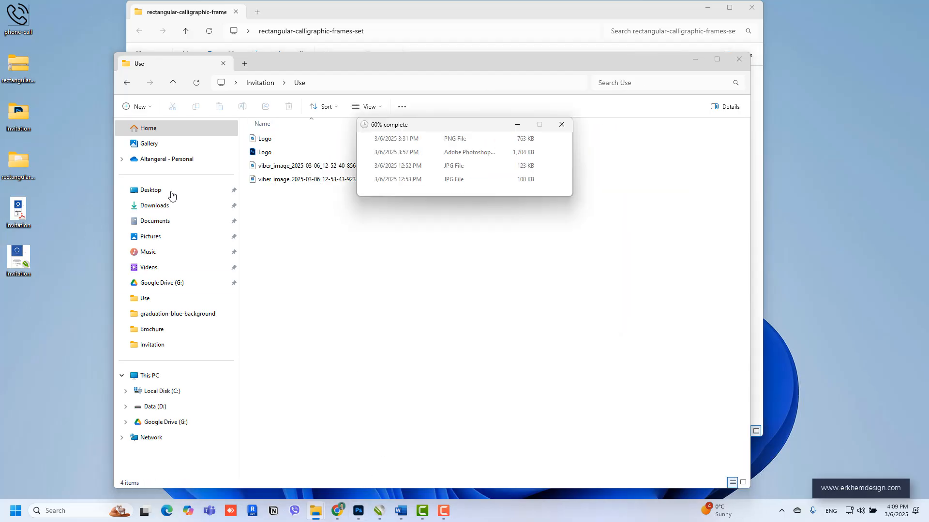
# Skip the in-use files a and Invitation New in the file move, and close CorelDRAW with a.cdr.
pyautogui.click(378, 511)
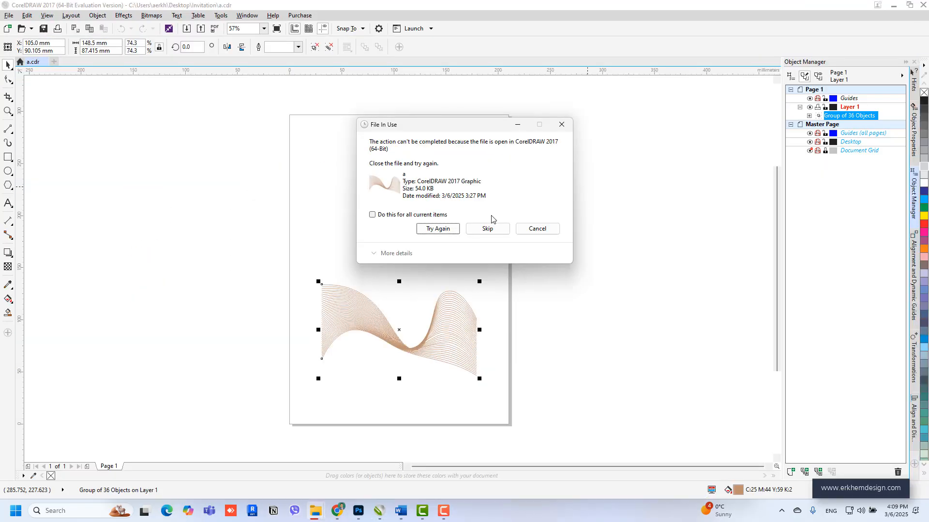
pyautogui.click(487, 228)
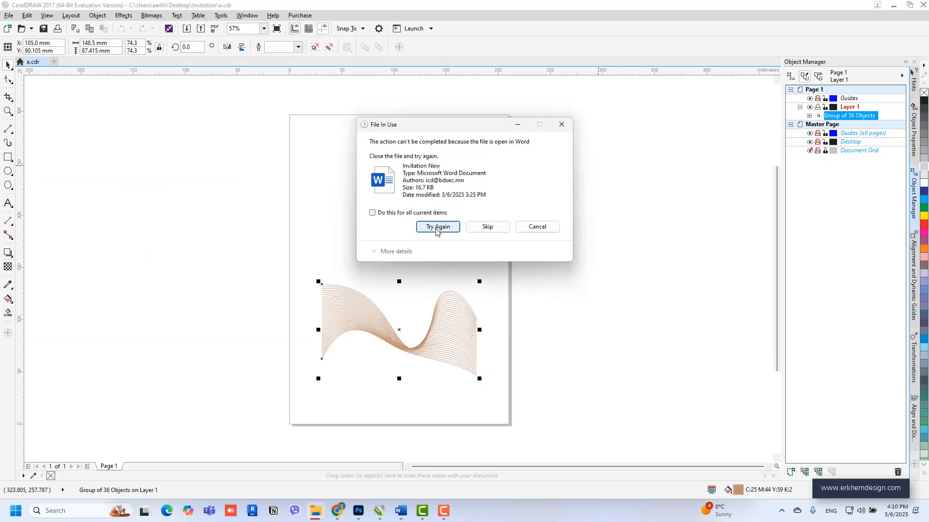
pyautogui.click(491, 229)
pyautogui.click(909, 5)
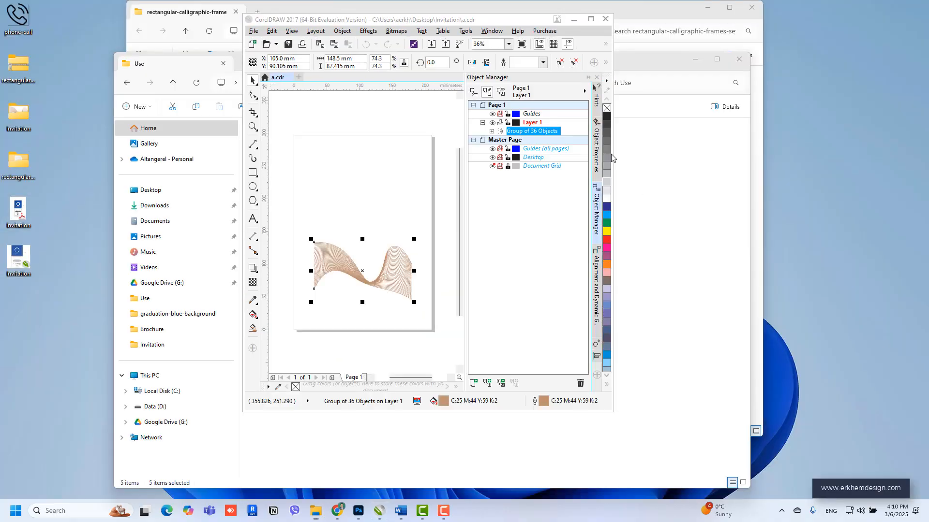
pyautogui.click(606, 19)
pyautogui.click(428, 242)
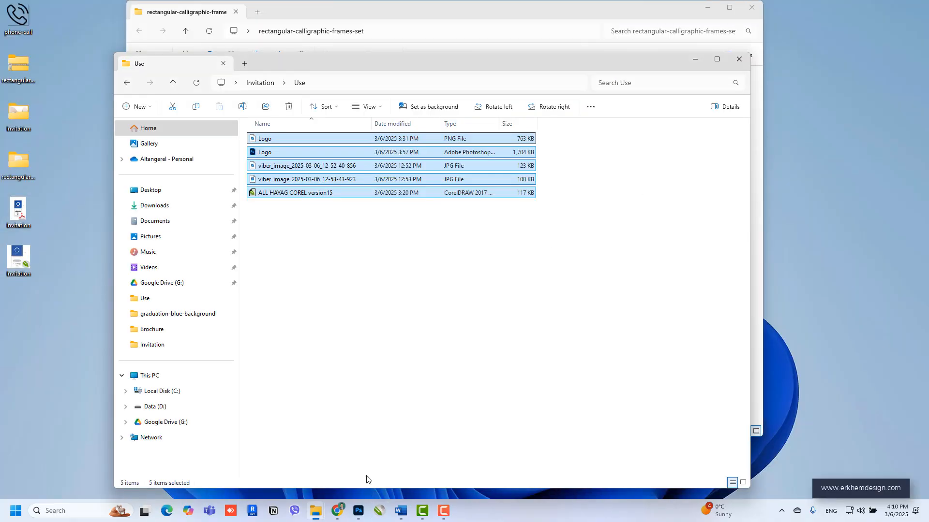
# Switch to the second open Word window and close it, returning to the Use folder in File Explorer.
pyautogui.moveTo(400, 512)
pyautogui.click(456, 476)
pyautogui.click(917, 11)
pyautogui.click(401, 511)
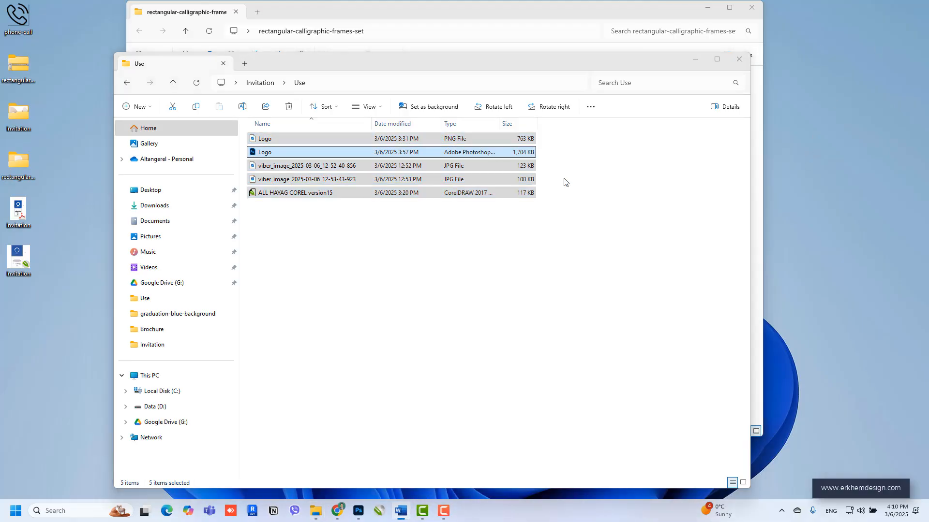
# Go up to the Invitation folder and delete the leftover files next to the Use subfolder.
pyautogui.click(485, 264)
pyautogui.click(245, 84)
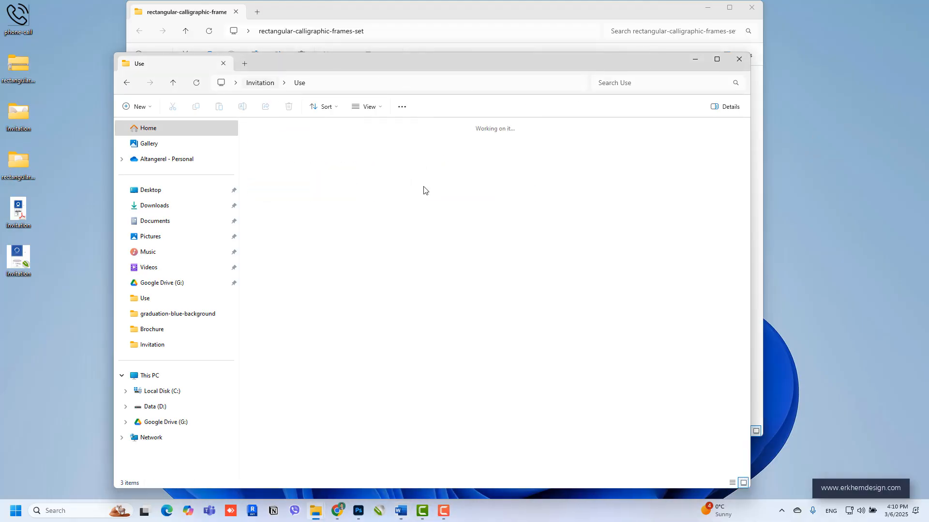
pyautogui.moveTo(440, 230); pyautogui.dragTo(303, 123)
pyautogui.press('Delete')
# Move the Invitation PDF and the Invitation CorelDRAW file from the desktop into the Invitation folder.
pyautogui.moveTo(39, 309); pyautogui.dragTo(16, 214)
pyautogui.moveTo(17, 212); pyautogui.dragTo(338, 230)
pyautogui.click(449, 237)
pyautogui.moveTo(457, 209); pyautogui.dragTo(352, 175)
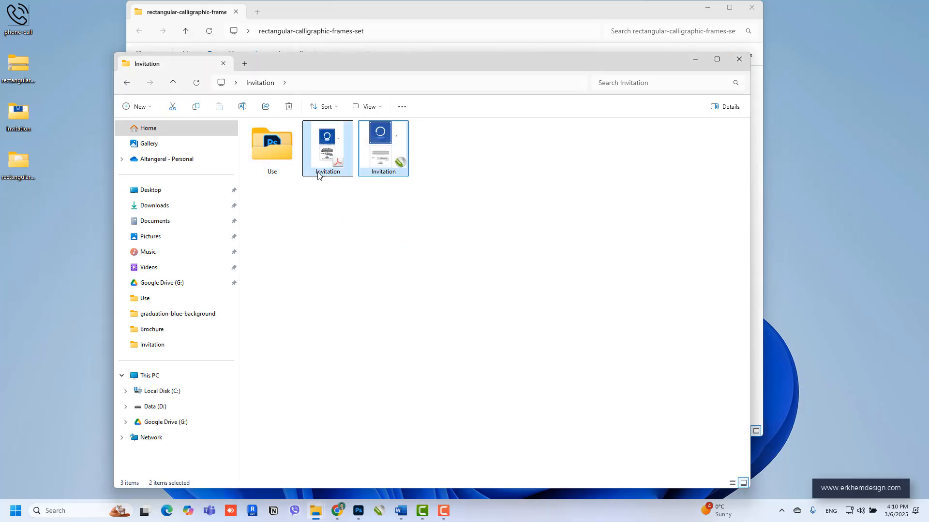
# Open the Invitation PDF in Adobe Acrobat and examine the blue and tan card designs on pages 1 and 2.
pyautogui.doubleClick(339, 155)
pyautogui.scroll(-20, 428, 244)
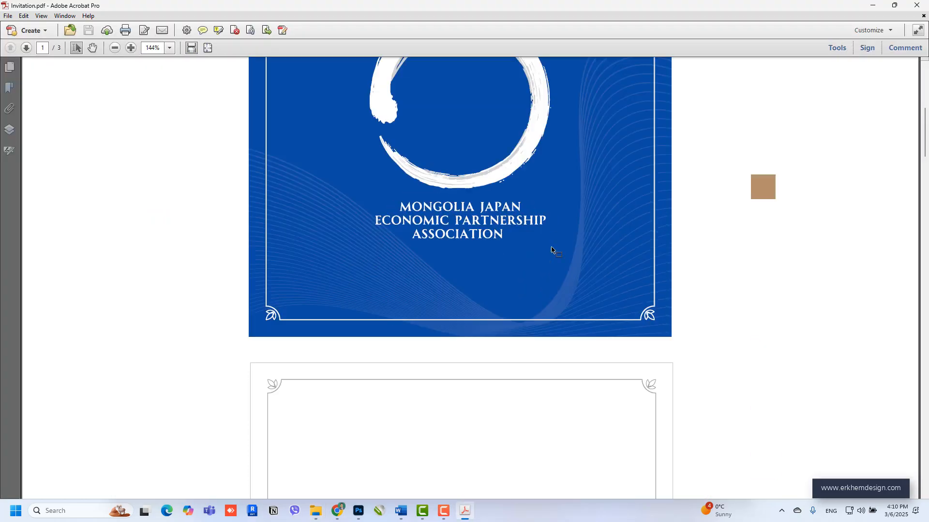
pyautogui.scroll(-20, 539, 245)
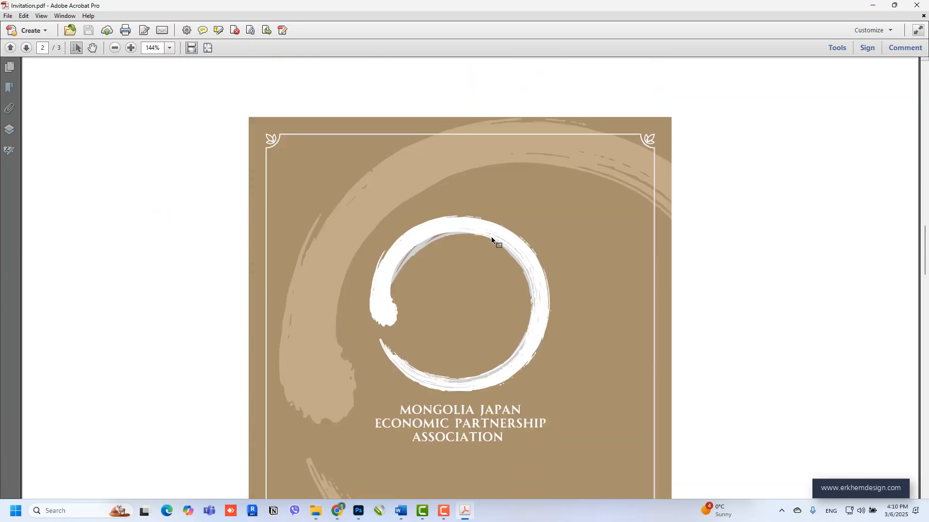
pyautogui.scroll(10, 547, 246)
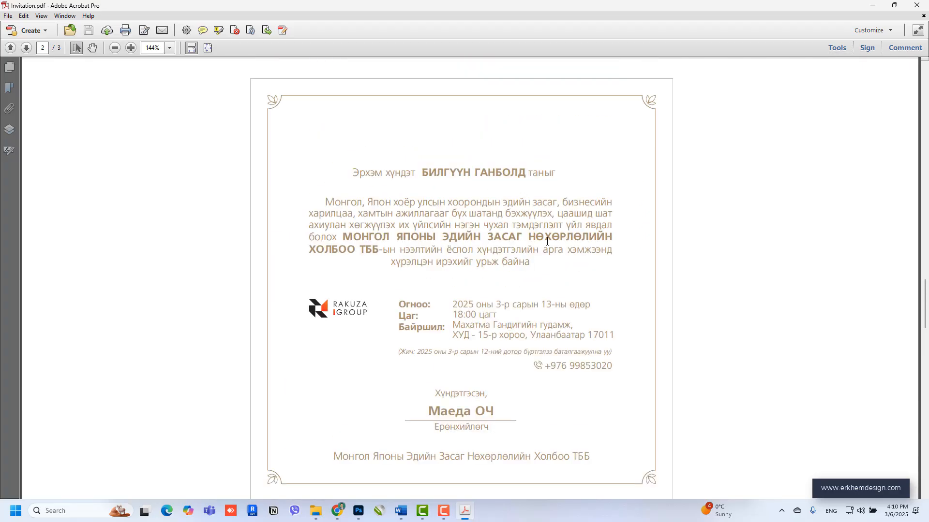
pyautogui.scroll(-5, 546, 241)
pyautogui.rightClick(533, 236)
pyautogui.click(390, 390)
pyautogui.scroll(-10, 390, 390)
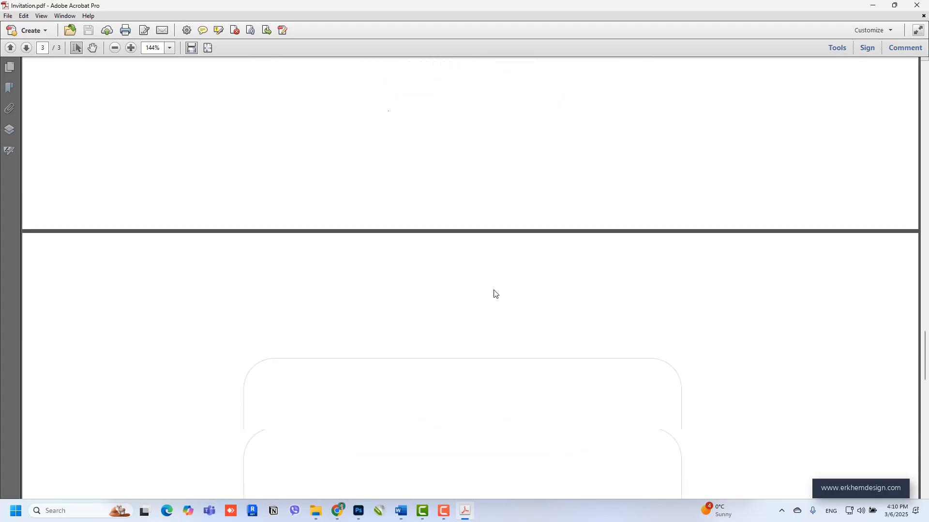
# Examine the envelope layout with its logo, frame and flaps on page 3 of the PDF.
pyautogui.scroll(-15, 519, 280)
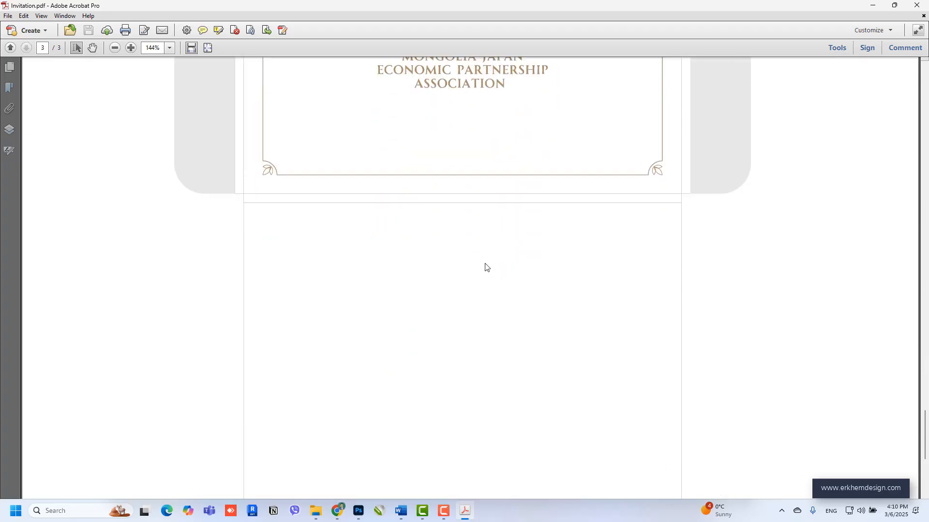
pyautogui.scroll(10, 476, 280)
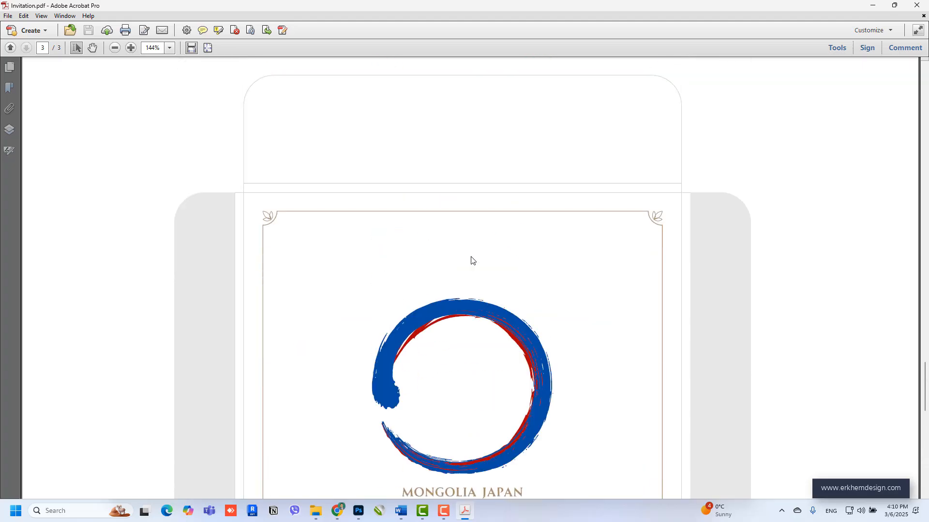
pyautogui.scroll(2, 472, 257)
pyautogui.scroll(-5, 472, 255)
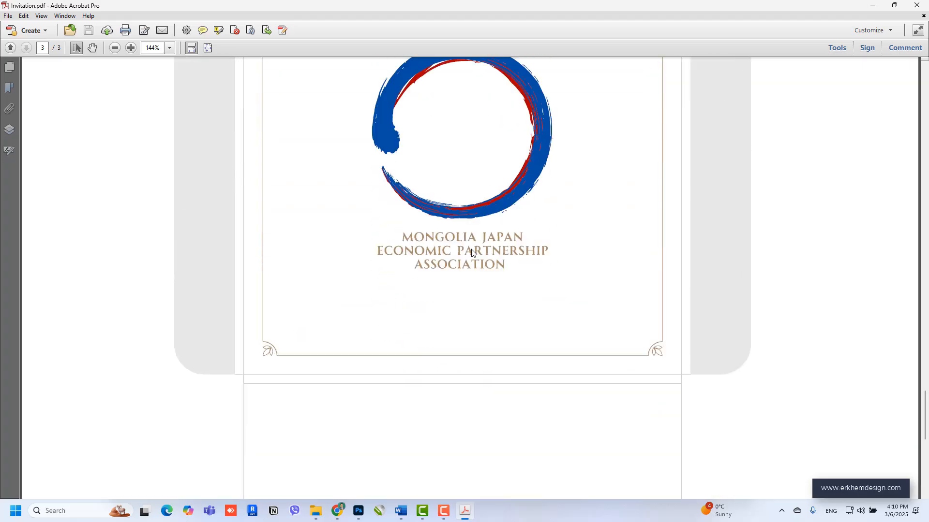
pyautogui.scroll(10, 472, 251)
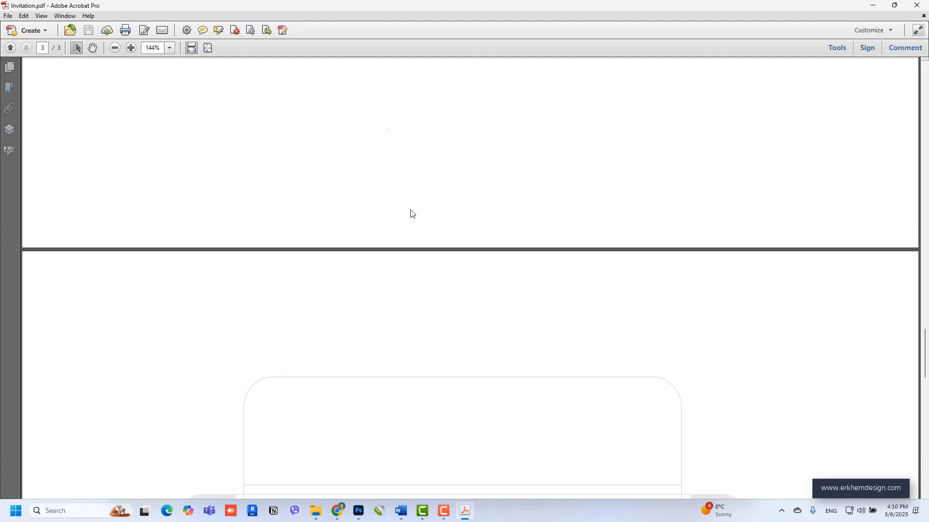
# View the whole first page of the PDF at once, and close the PDF and the Invitation folder window.
pyautogui.click(208, 48)
pyautogui.press('Home')
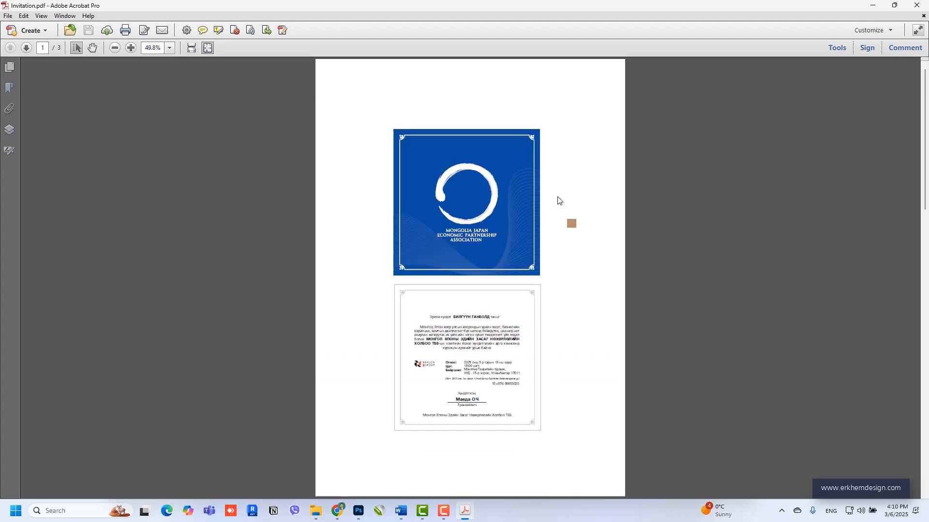
pyautogui.click(917, 10)
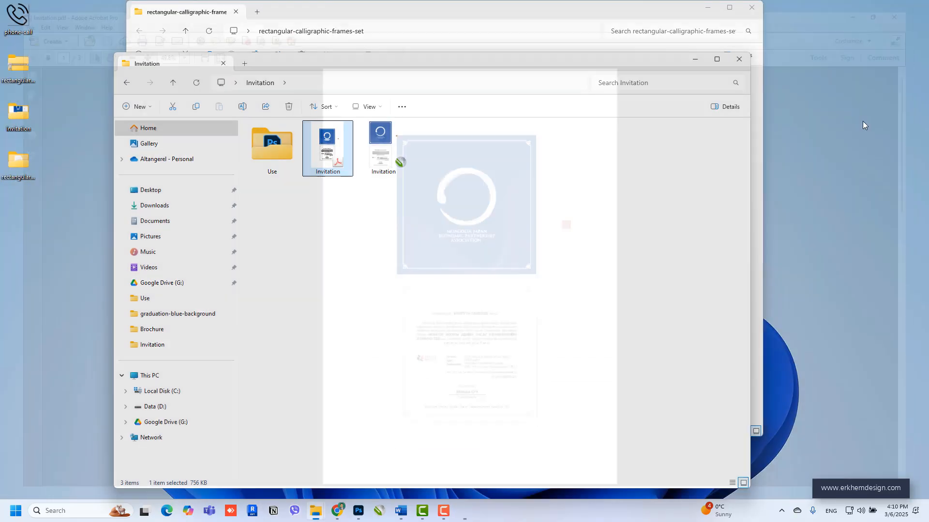
pyautogui.click(742, 58)
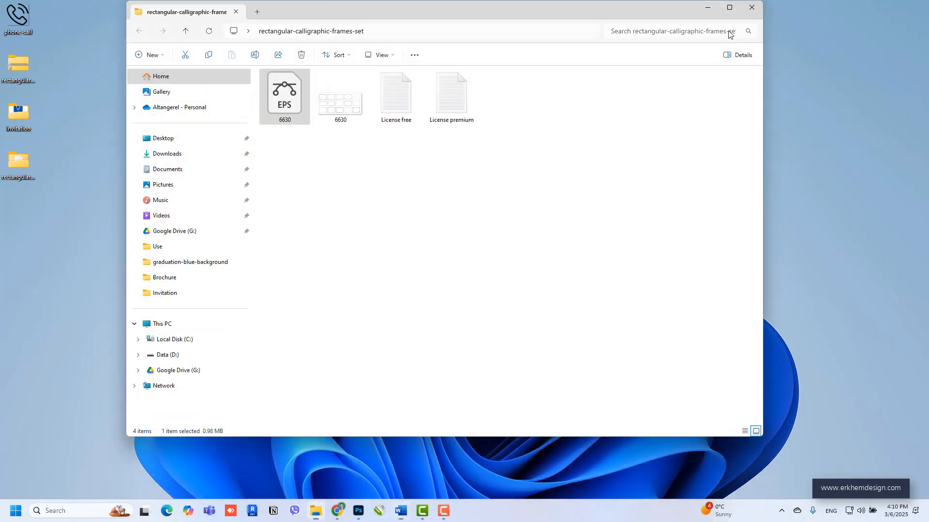